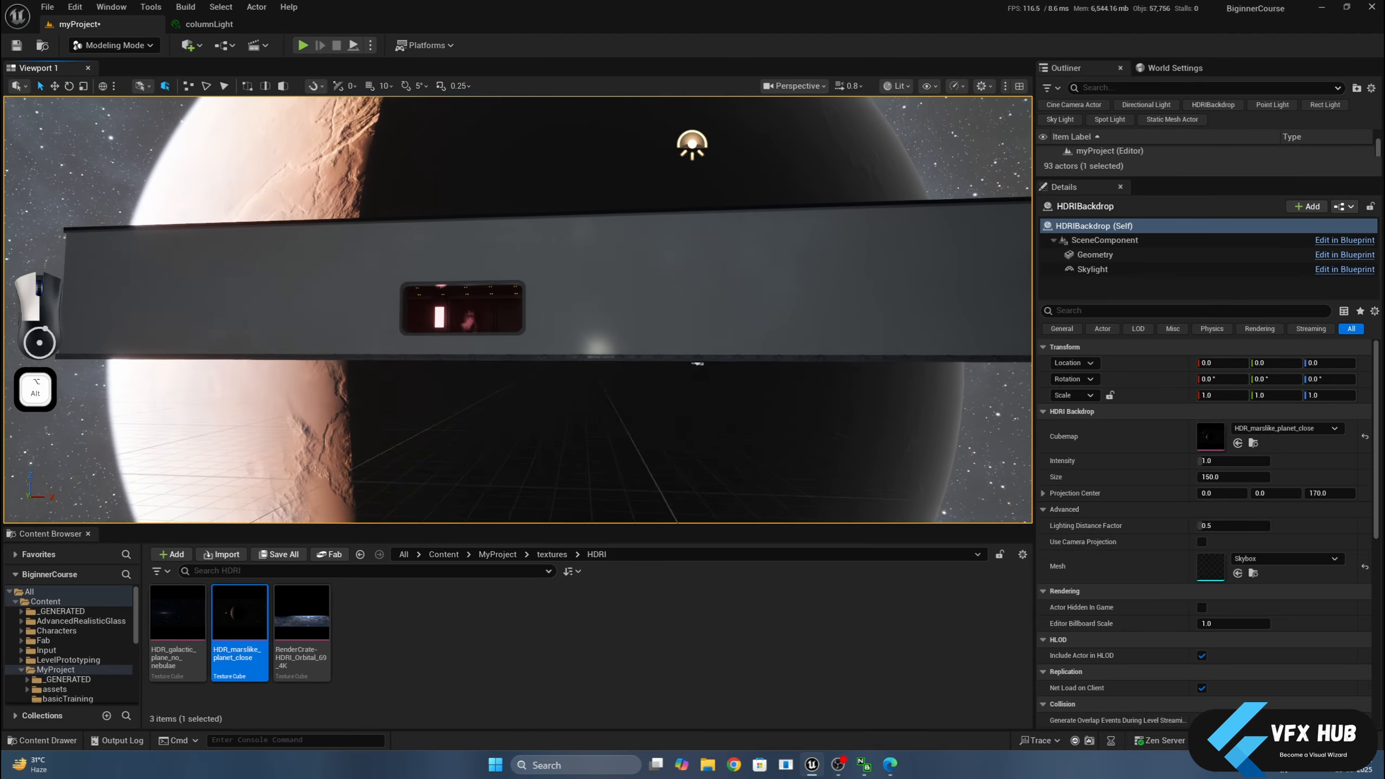
Set the HDRI backdrop's size to 900.
{"action": "left_click_drag", "start_coordinate": [816, 353], "coordinate": [897, 343], "text": "alt"}
{"action": "scroll", "coordinate": [816, 353], "scroll_direction": "down", "scroll_amount": 5}
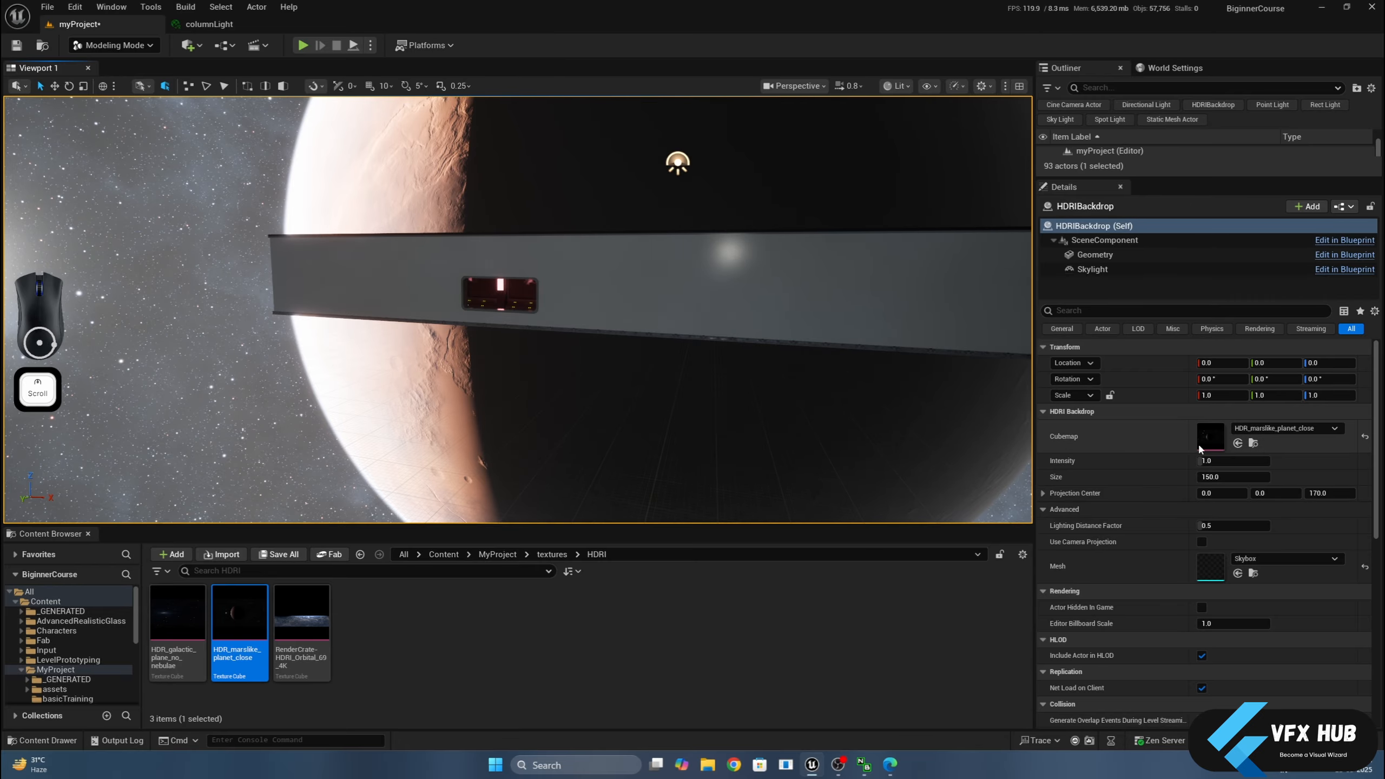
{"action": "left_click", "coordinate": [1226, 477]}
{"action": "type", "text": "9"}
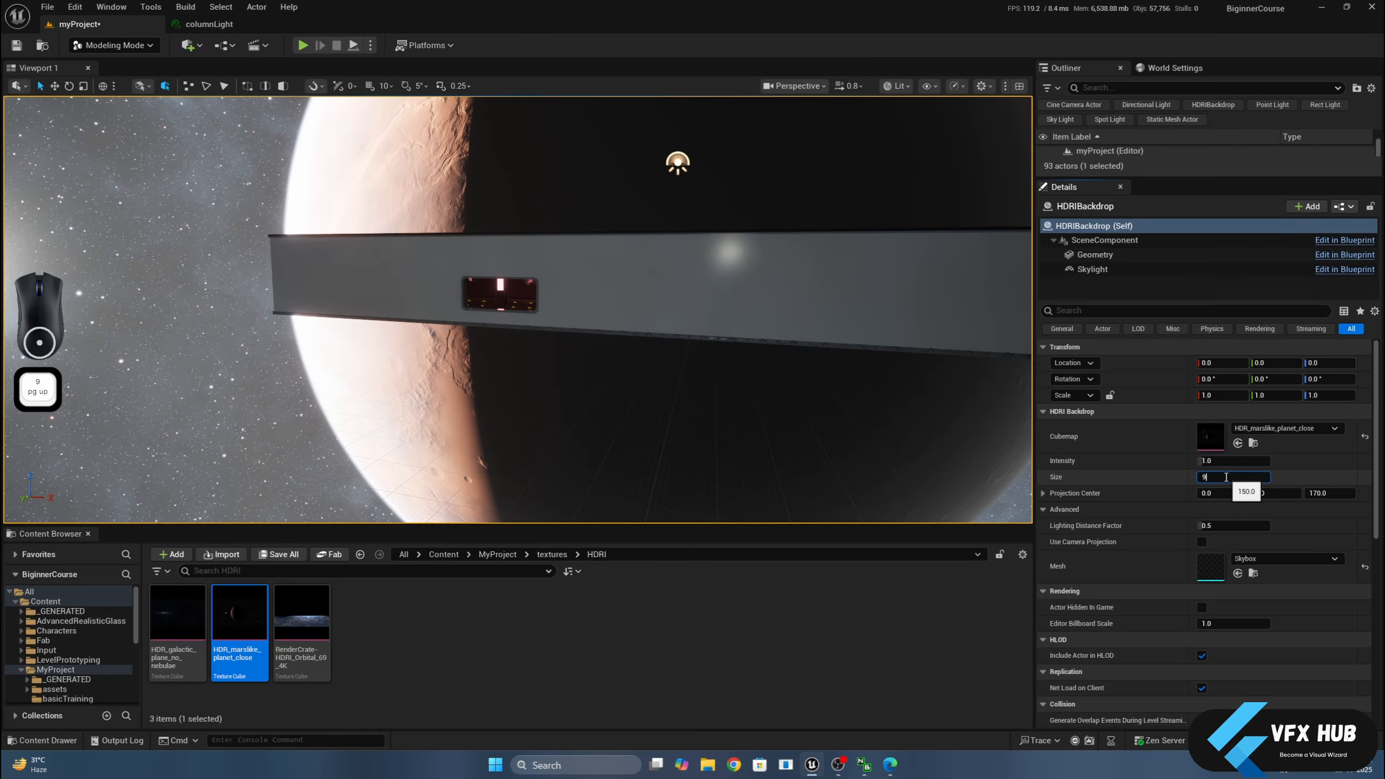
{"action": "type", "text": "00"}
{"action": "key", "text": "Return"}
Assign the RenderCrate-HDRI_Orbital_69_4K texture as the HDRI backdrop's cubemap and check the sky around the ship.
{"action": "left_click_drag", "start_coordinate": [411, 223], "coordinate": [289, 287], "text": "alt"}
{"action": "middle_click_drag", "start_coordinate": [411, 222], "coordinate": [551, 223]}
{"action": "left_click_drag", "start_coordinate": [414, 246], "coordinate": [322, 218], "text": "alt"}
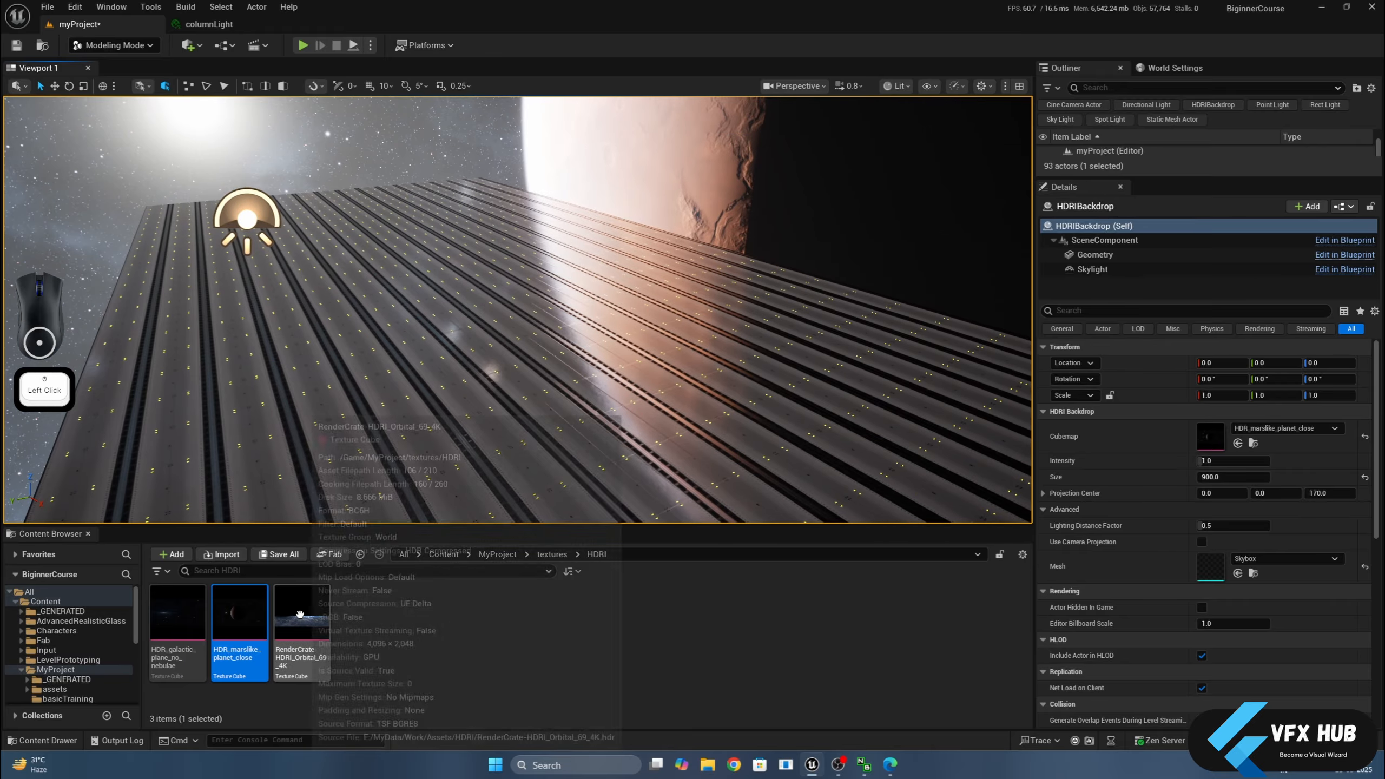
{"action": "left_click_drag", "start_coordinate": [302, 616], "coordinate": [1217, 438]}
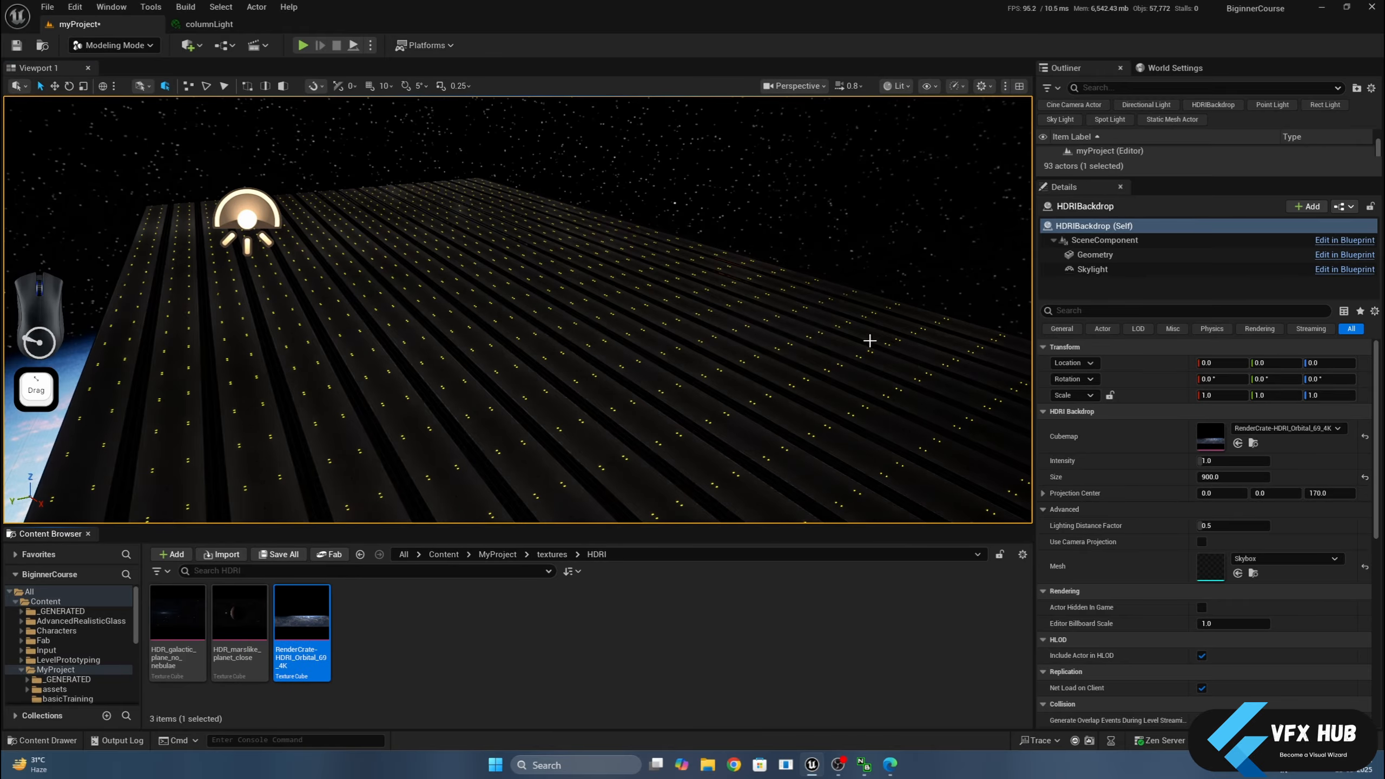
{"action": "left_click_drag", "start_coordinate": [869, 340], "coordinate": [960, 269], "text": "alt"}
{"action": "scroll", "coordinate": [546, 273], "scroll_direction": "up", "scroll_amount": 3}
Assign the HDR_galactic_plane_no_nebulae texture as the HDRI backdrop's cubemap.
{"action": "left_click_drag", "start_coordinate": [177, 616], "coordinate": [1205, 441]}
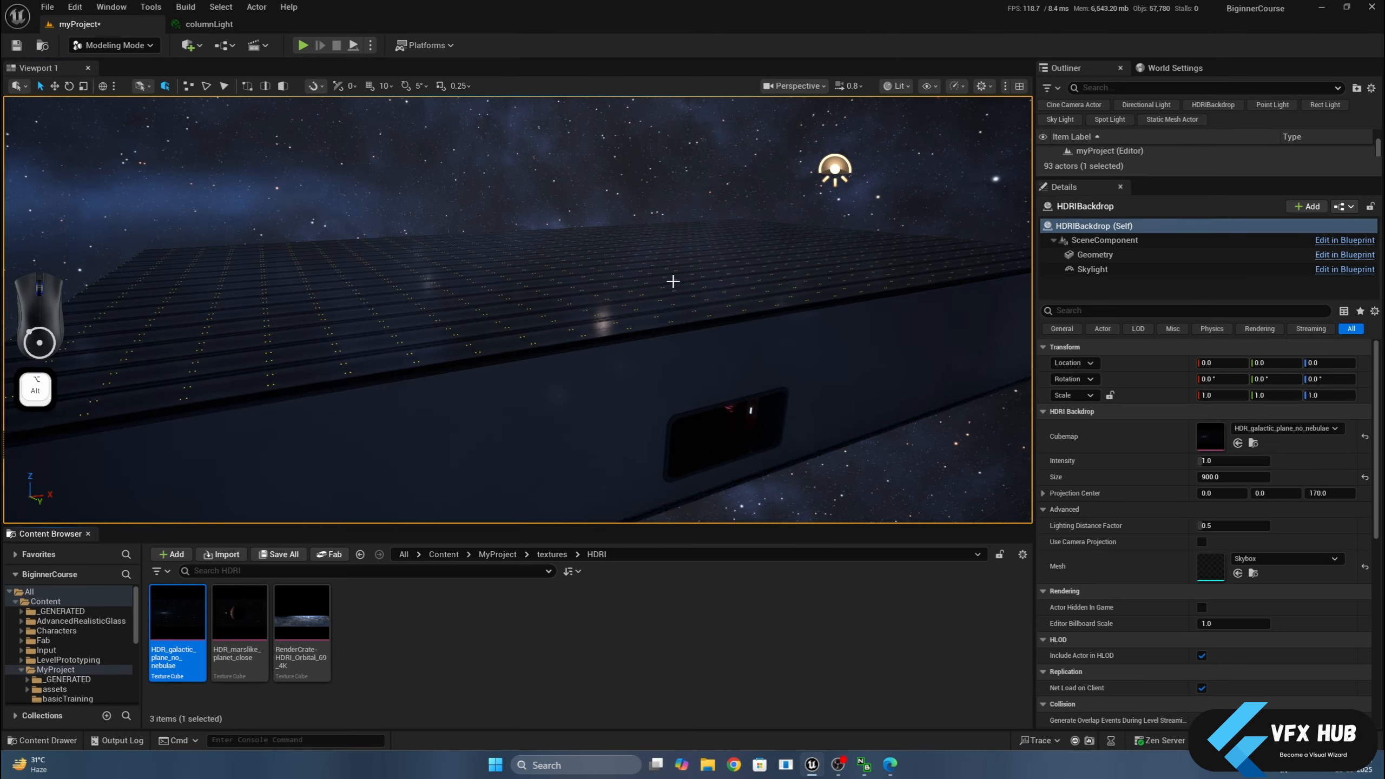
{"action": "scroll", "coordinate": [649, 271], "scroll_direction": "down", "scroll_amount": 6}
{"action": "left_click_drag", "start_coordinate": [648, 271], "coordinate": [916, 273], "text": "alt"}
{"action": "scroll", "coordinate": [658, 404], "scroll_direction": "down", "scroll_amount": 2}
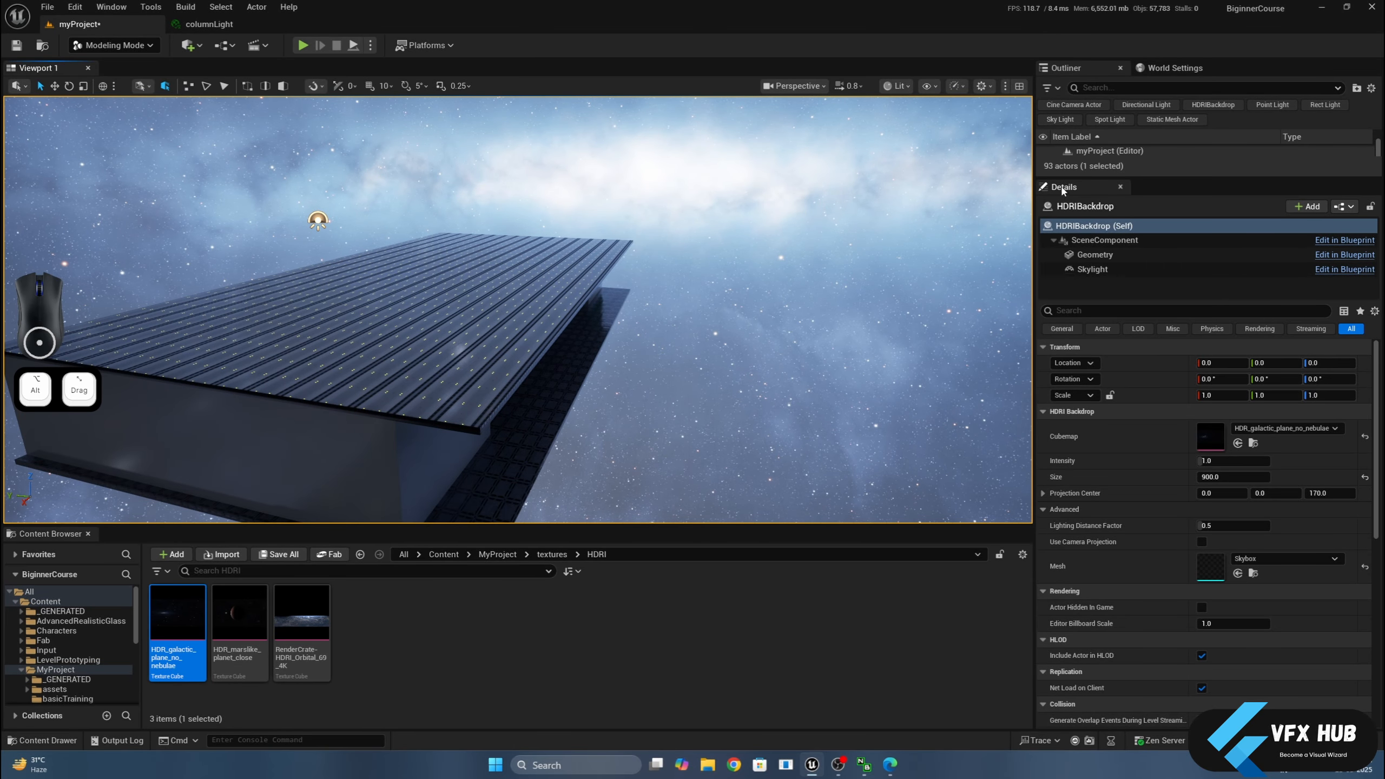
Enlarge the actor list area and rotate the HDRI backdrop about the vertical axis to about -81°.
{"action": "left_click_drag", "start_coordinate": [1066, 179], "coordinate": [1066, 403]}
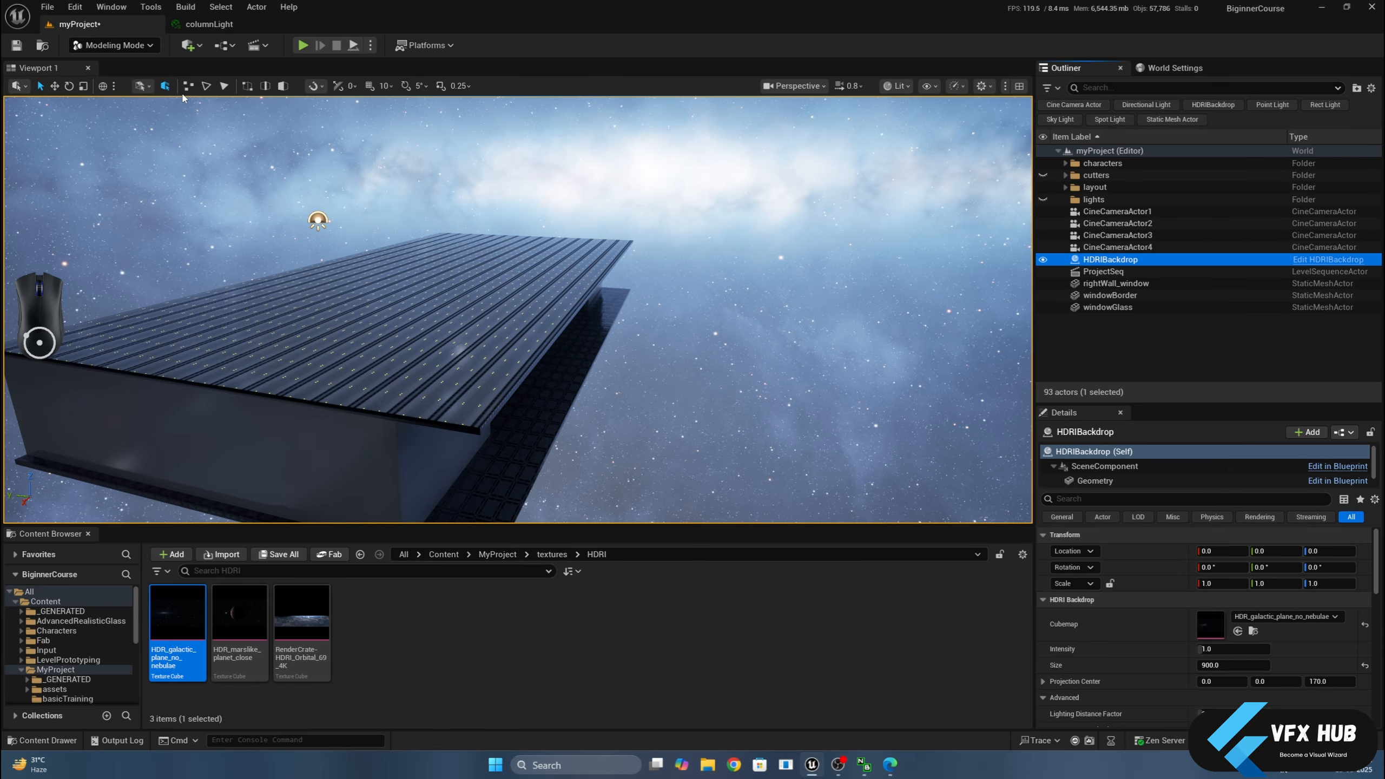
{"action": "left_click", "coordinate": [69, 86]}
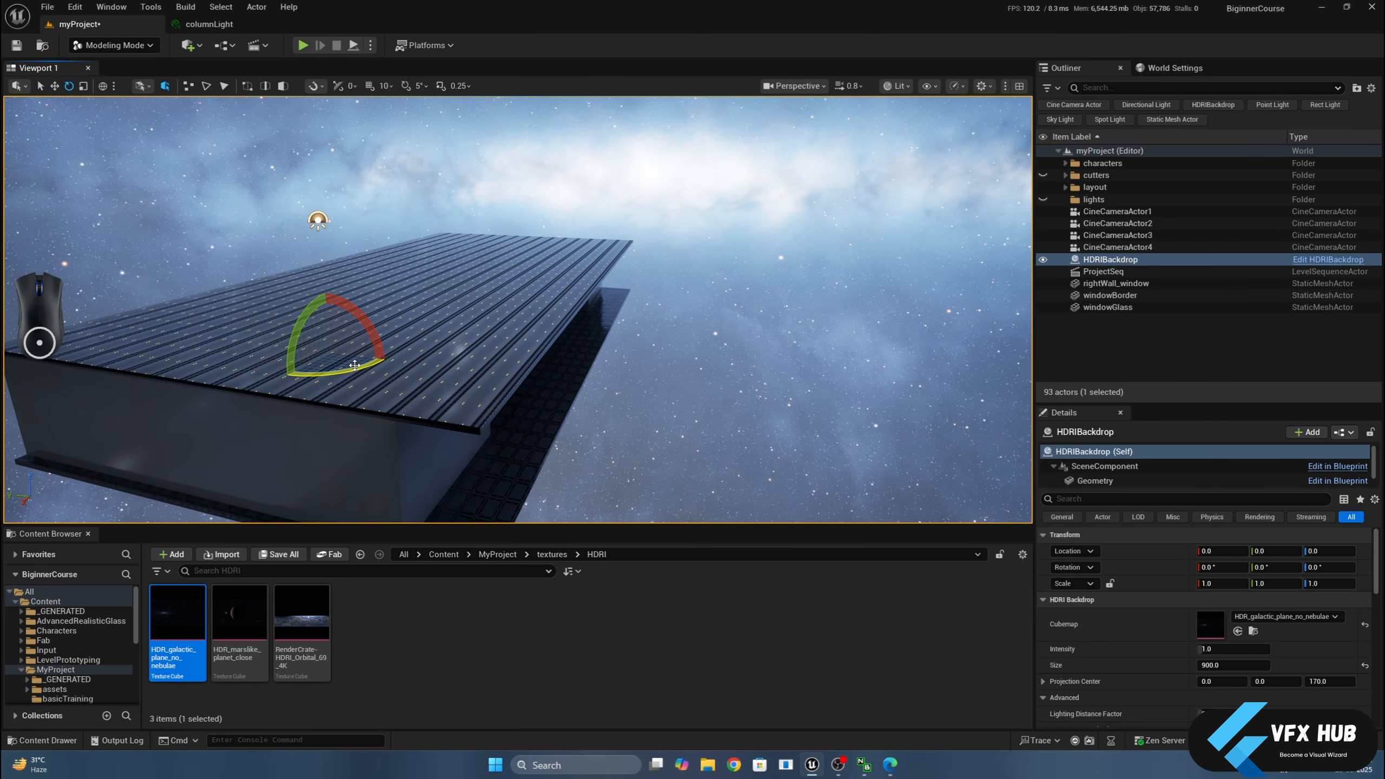
{"action": "left_click_drag", "start_coordinate": [355, 373], "coordinate": [388, 249]}
{"action": "left_click_drag", "start_coordinate": [324, 345], "coordinate": [428, 283]}
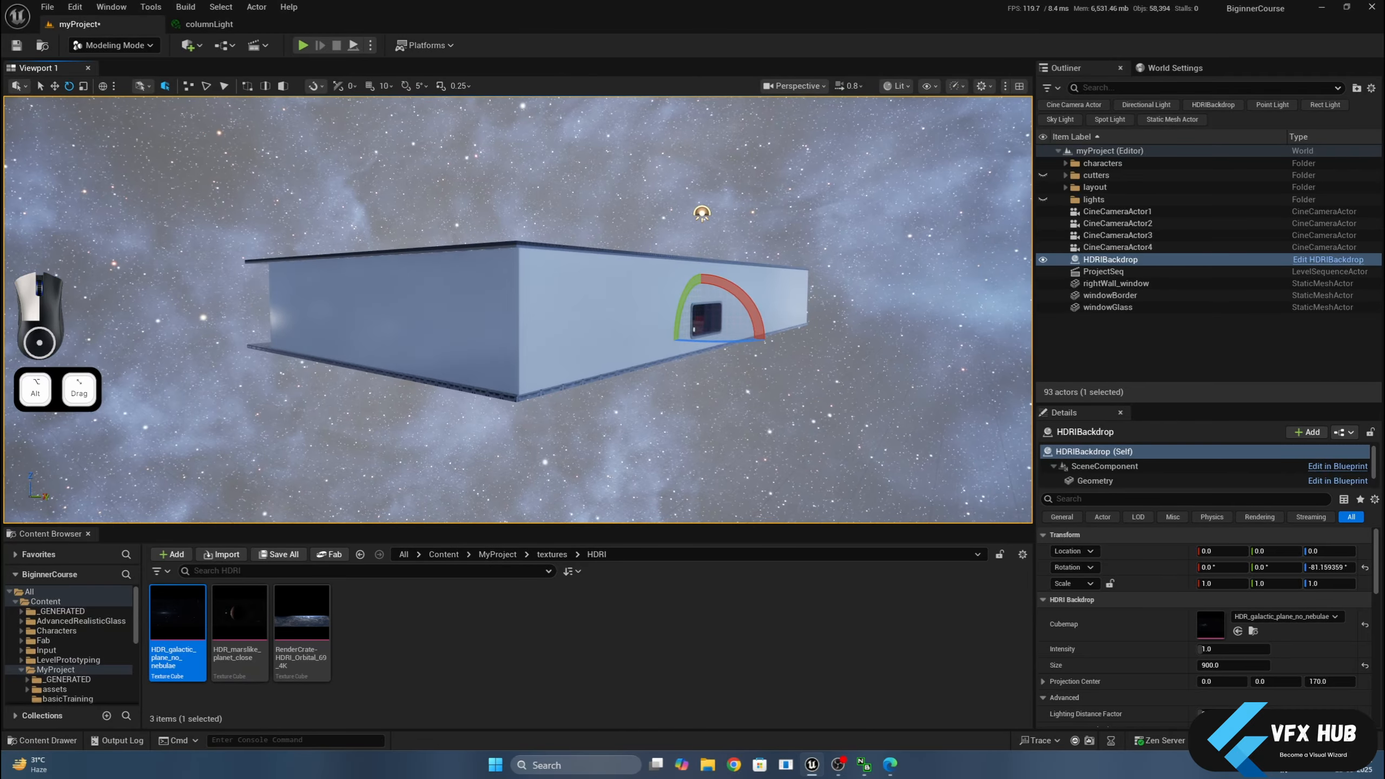
Focus on the windowGlass mesh and examine the starfield through the window and the lighting along the corridor interior.
{"action": "left_click", "coordinate": [697, 309]}
{"action": "key", "text": "f"}
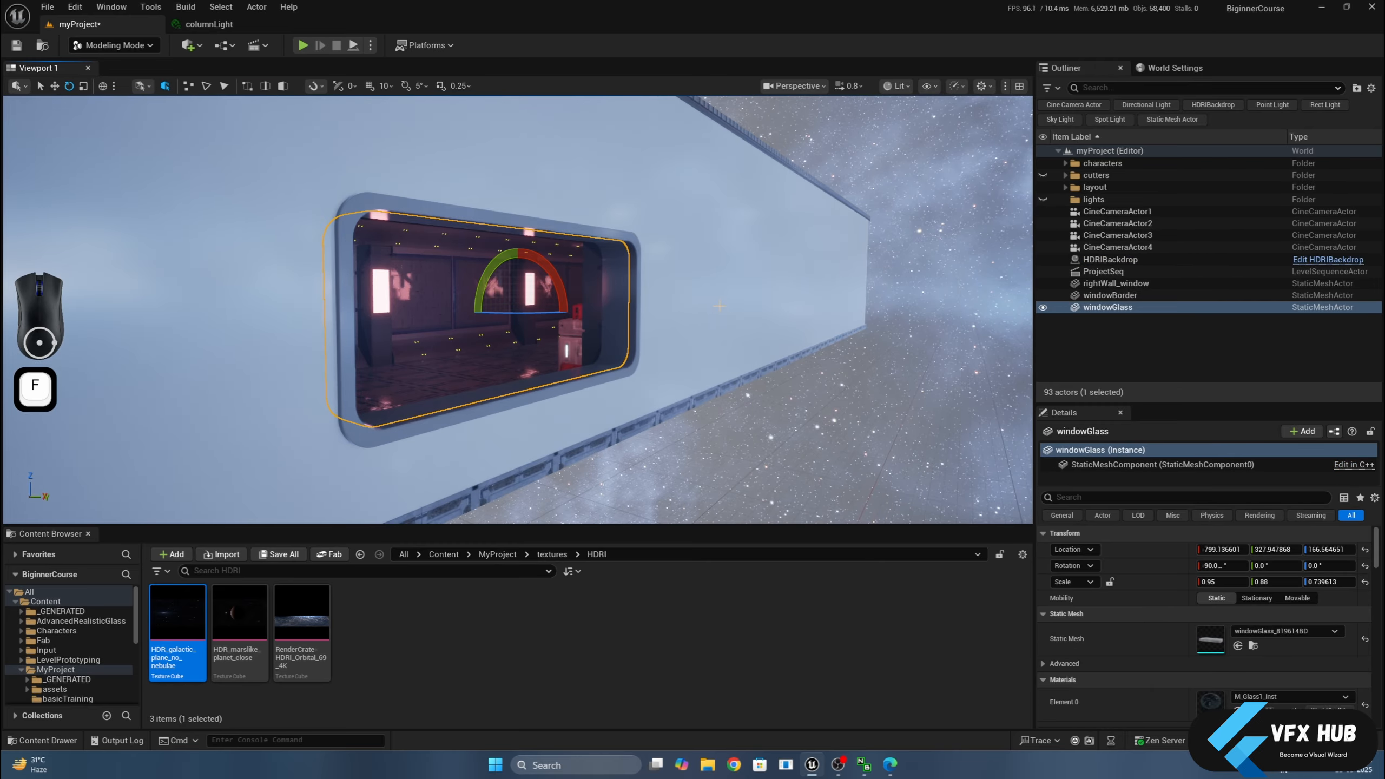
{"action": "left_click_drag", "start_coordinate": [697, 308], "coordinate": [775, 338], "text": "alt"}
{"action": "scroll", "coordinate": [697, 304], "scroll_direction": "up", "scroll_amount": 5}
{"action": "scroll", "coordinate": [696, 303], "scroll_direction": "down", "scroll_amount": 3}
{"action": "scroll", "coordinate": [696, 303], "scroll_direction": "down", "scroll_amount": 2}
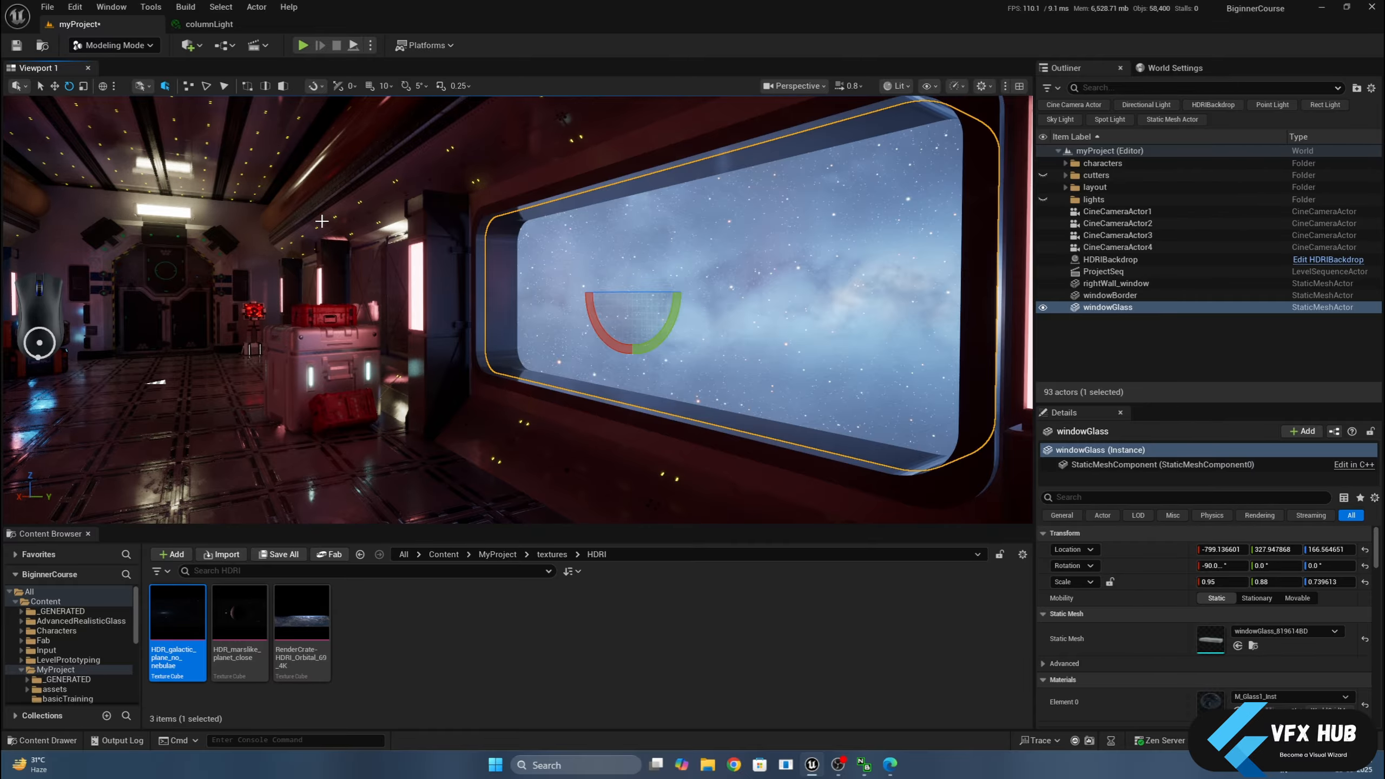
{"action": "left_click_drag", "start_coordinate": [322, 221], "coordinate": [480, 225], "text": "alt"}
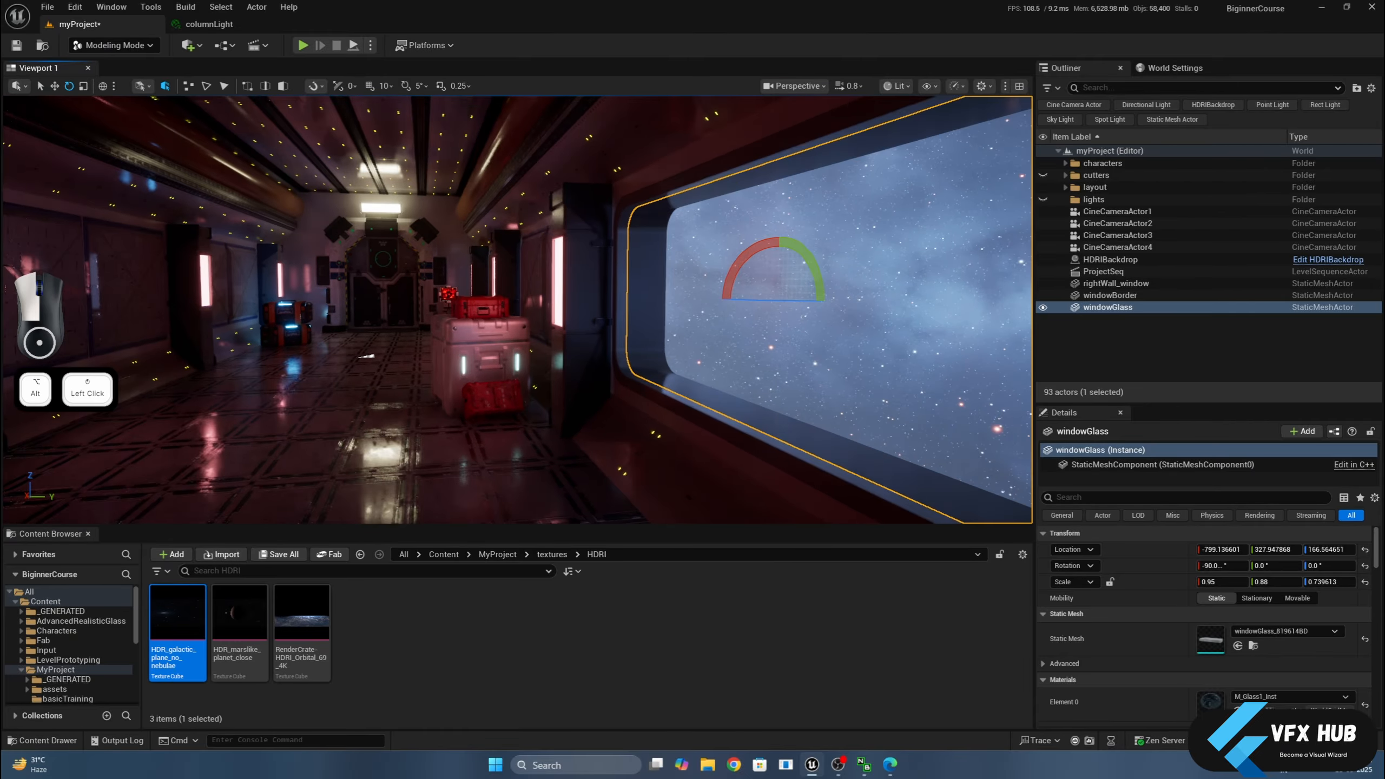
{"action": "scroll", "coordinate": [285, 300], "scroll_direction": "down", "scroll_amount": 3}
{"action": "mouse_move", "coordinate": [285, 300]}
{"action": "left_mouse_down", "text": "alt"}
{"action": "mouse_move", "coordinate": [339, 289]}
{"action": "mouse_move", "coordinate": [240, 297]}
{"action": "mouse_move", "coordinate": [262, 301]}
{"action": "left_mouse_up", "text": "alt"}
{"action": "scroll", "coordinate": [285, 301], "scroll_direction": "down", "scroll_amount": 2}
{"action": "scroll", "coordinate": [286, 300], "scroll_direction": "up", "scroll_amount": 1}
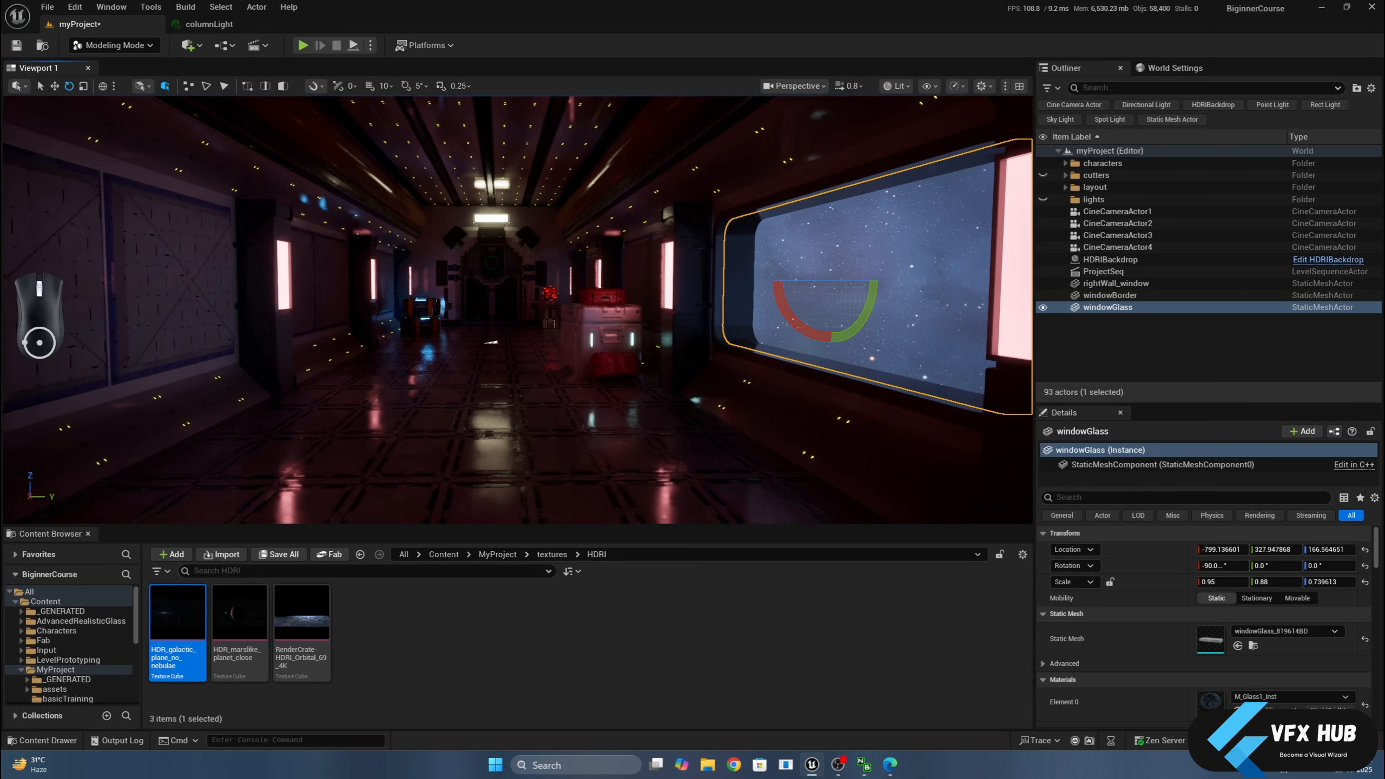
{"action": "left_click_drag", "start_coordinate": [376, 265], "coordinate": [385, 264], "text": "alt"}
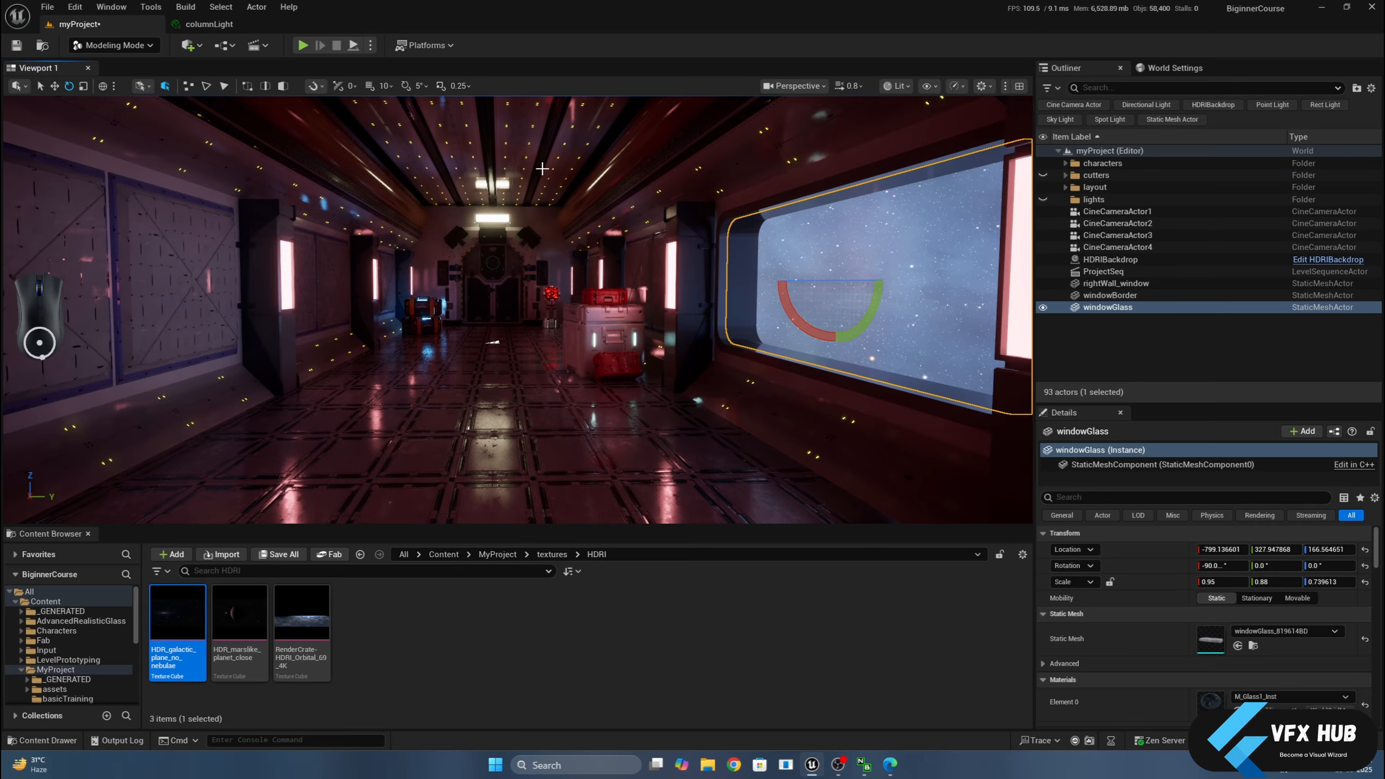
{"action": "scroll", "coordinate": [542, 169], "scroll_direction": "down", "scroll_amount": 3}
{"action": "scroll", "coordinate": [538, 198], "scroll_direction": "down", "scroll_amount": 3}
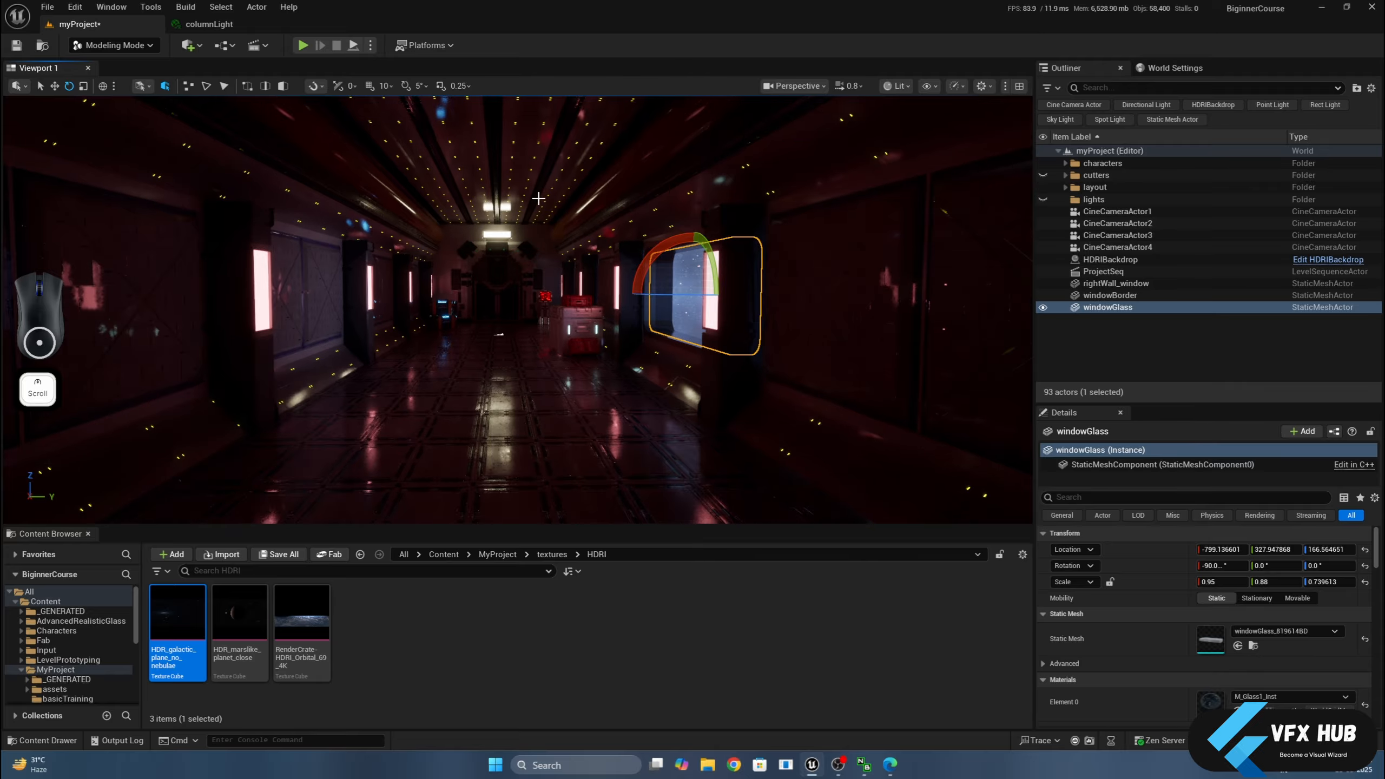
{"action": "scroll", "coordinate": [538, 198], "scroll_direction": "down", "scroll_amount": 5}
{"action": "middle_click_drag", "start_coordinate": [538, 198], "coordinate": [539, 224]}
Close the content browser to enlarge the viewport and save the modified myProject level.
{"action": "left_click", "coordinate": [802, 87]}
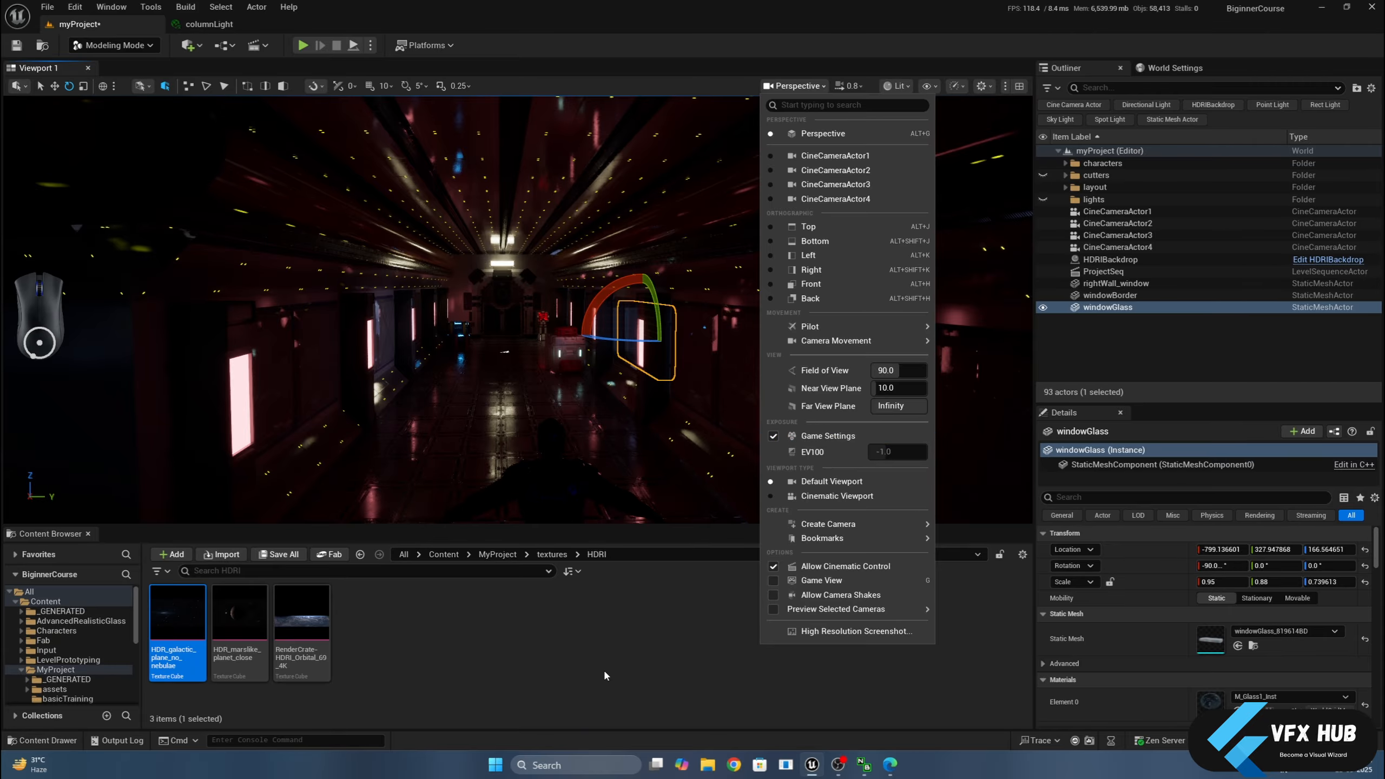
{"action": "left_click", "coordinate": [533, 636]}
{"action": "left_click", "coordinate": [88, 534]}
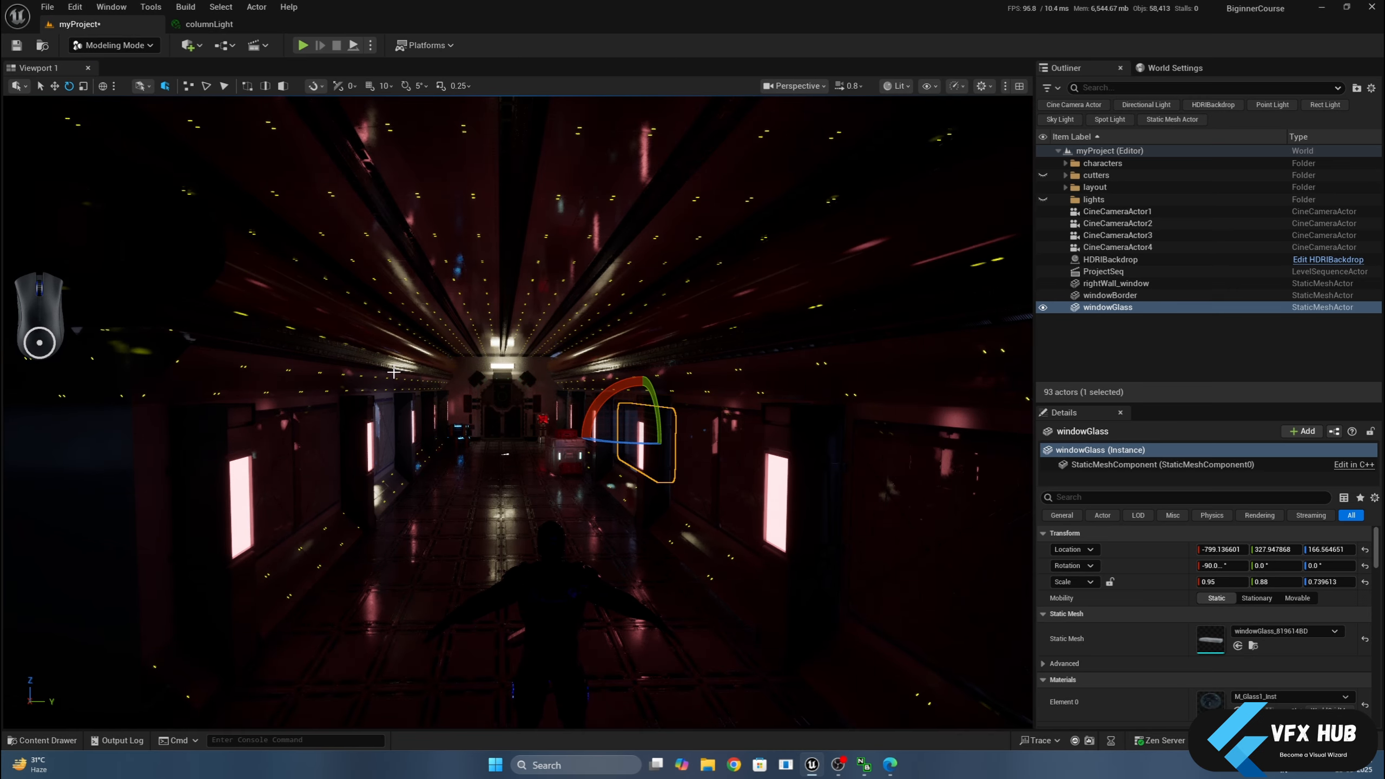
{"action": "left_click", "coordinate": [1234, 741]}
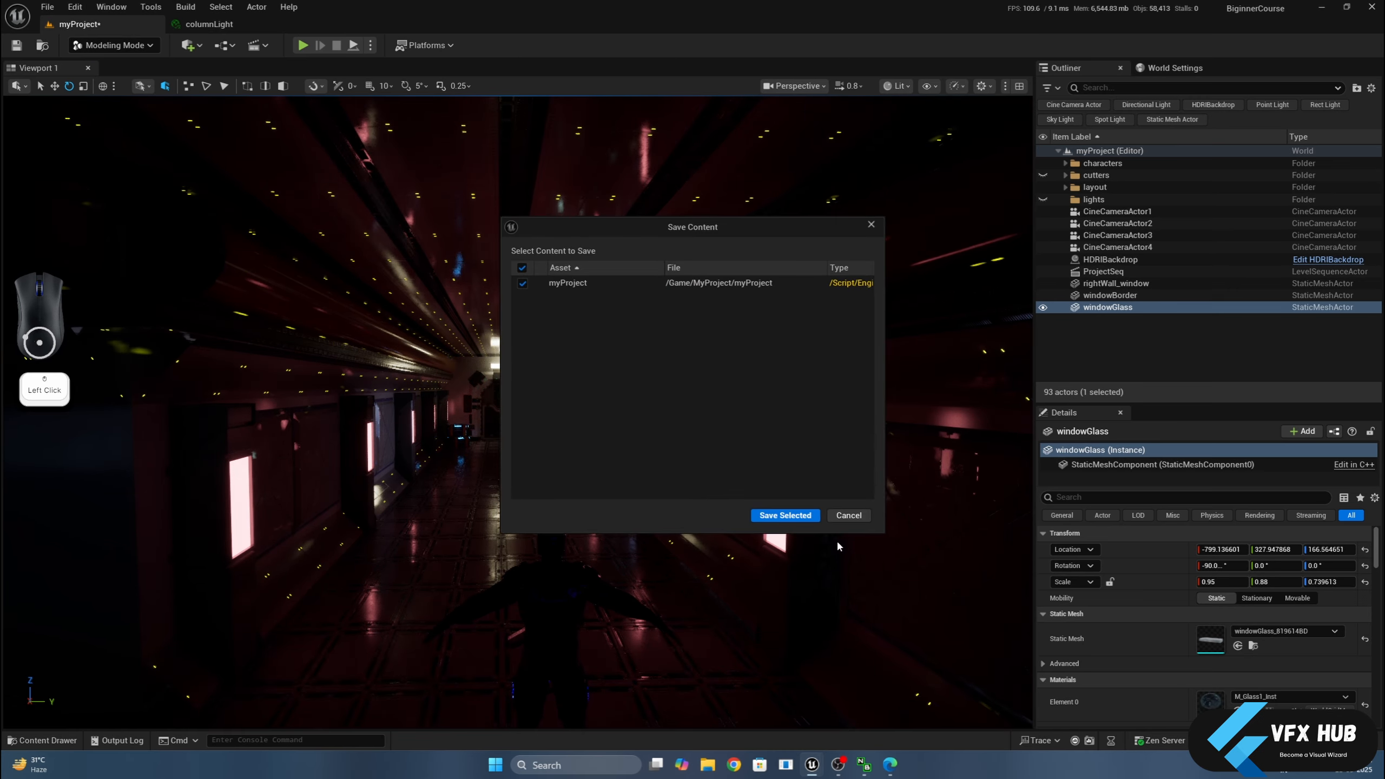
{"action": "left_click", "coordinate": [810, 521]}
Place a Rect Light on the corridor floor near the left wall.
{"action": "left_click", "coordinate": [188, 47]}
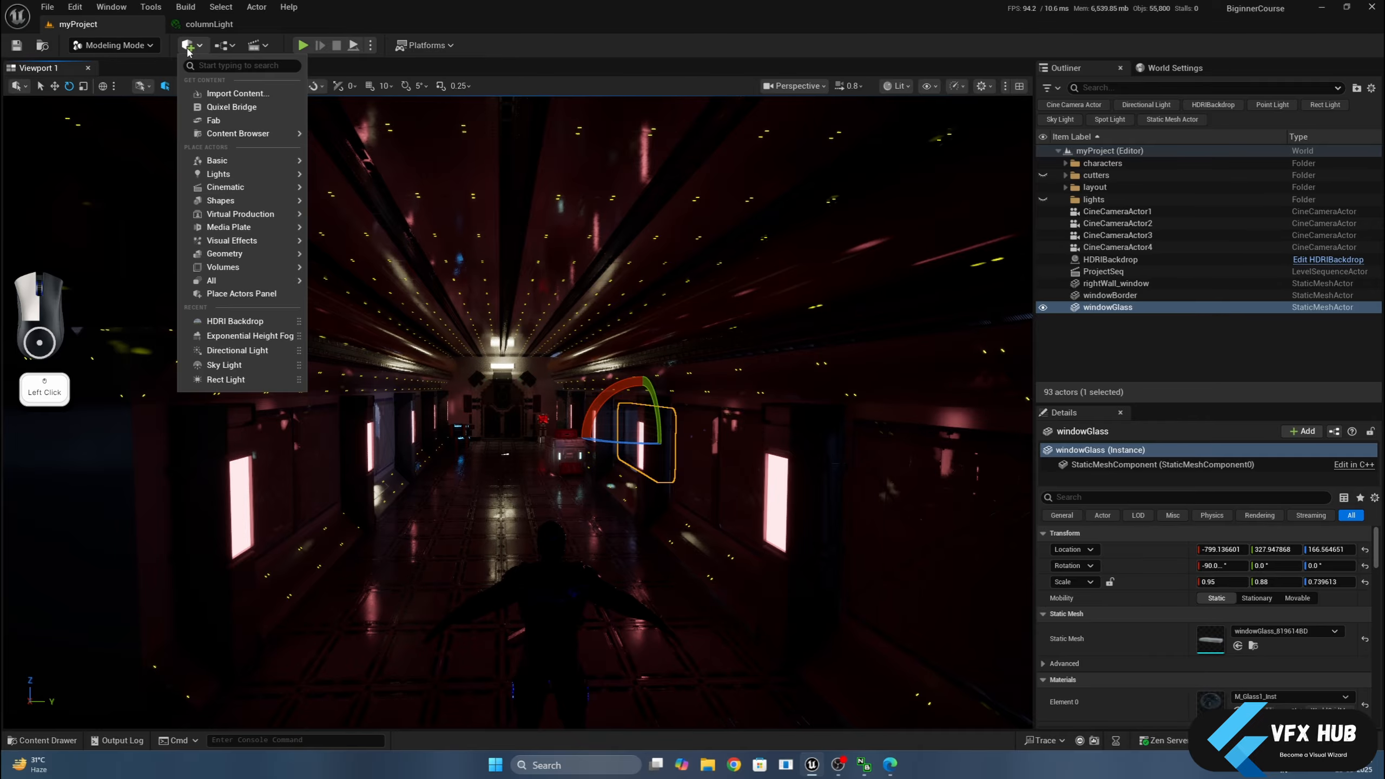
{"action": "mouse_move", "coordinate": [243, 174]}
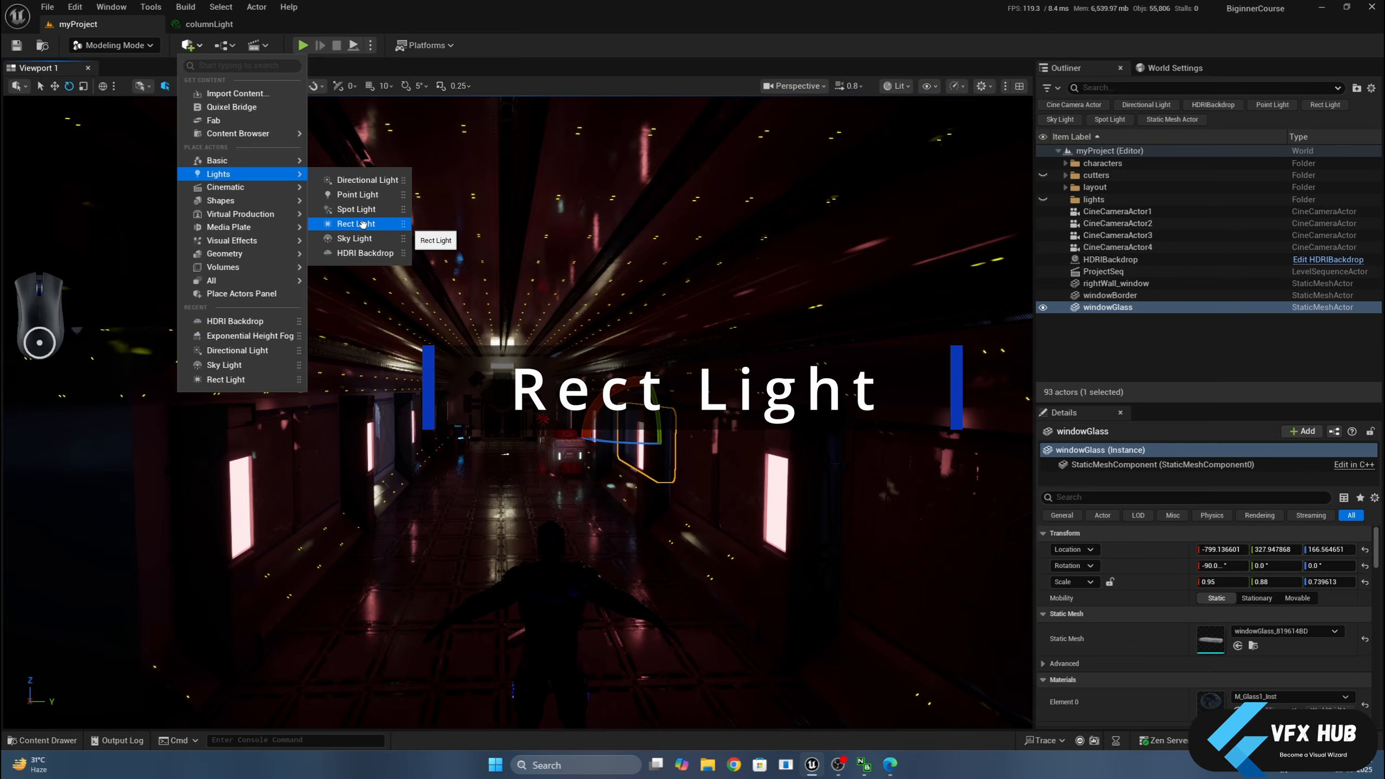
{"action": "left_click_drag", "start_coordinate": [362, 224], "coordinate": [448, 492]}
{"action": "scroll", "coordinate": [553, 473], "scroll_direction": "up", "scroll_amount": 5}
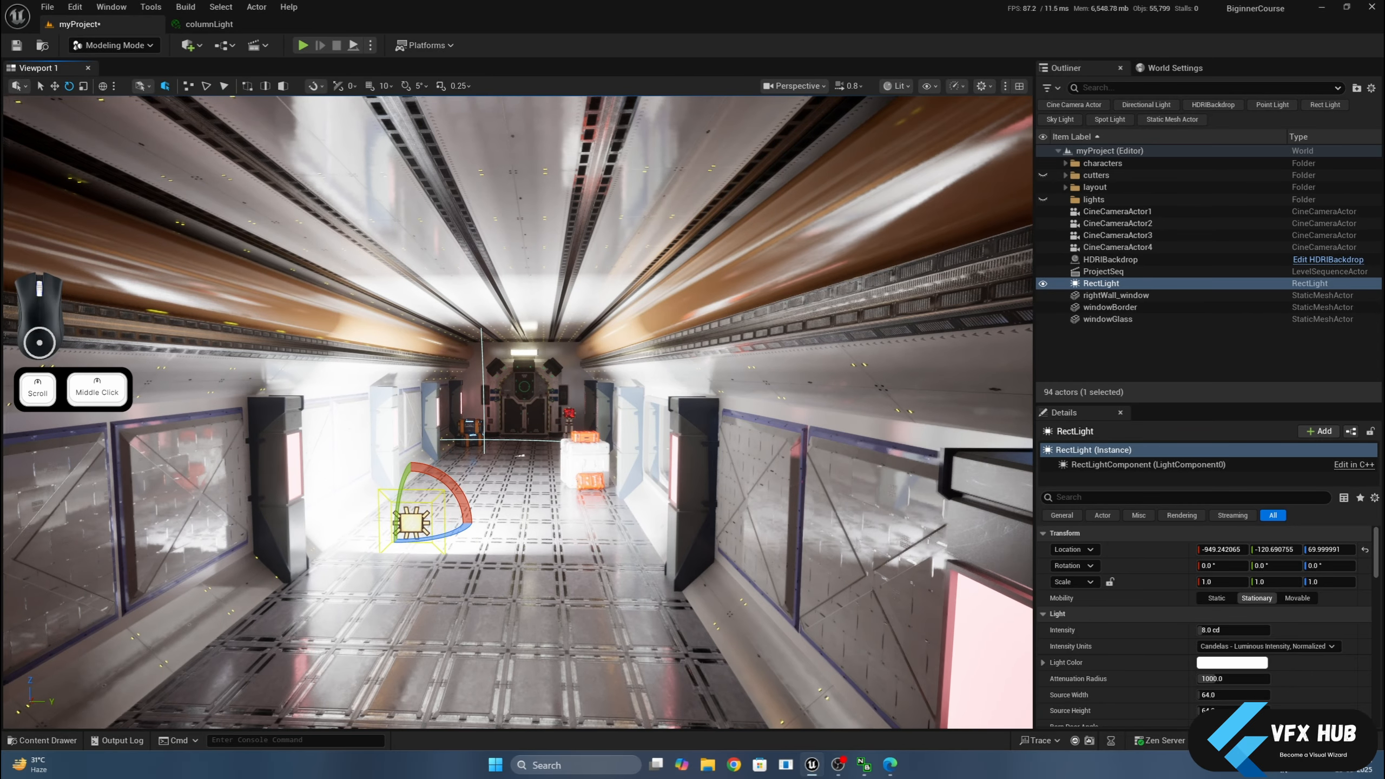
{"action": "middle_click_drag", "start_coordinate": [553, 473], "coordinate": [527, 497]}
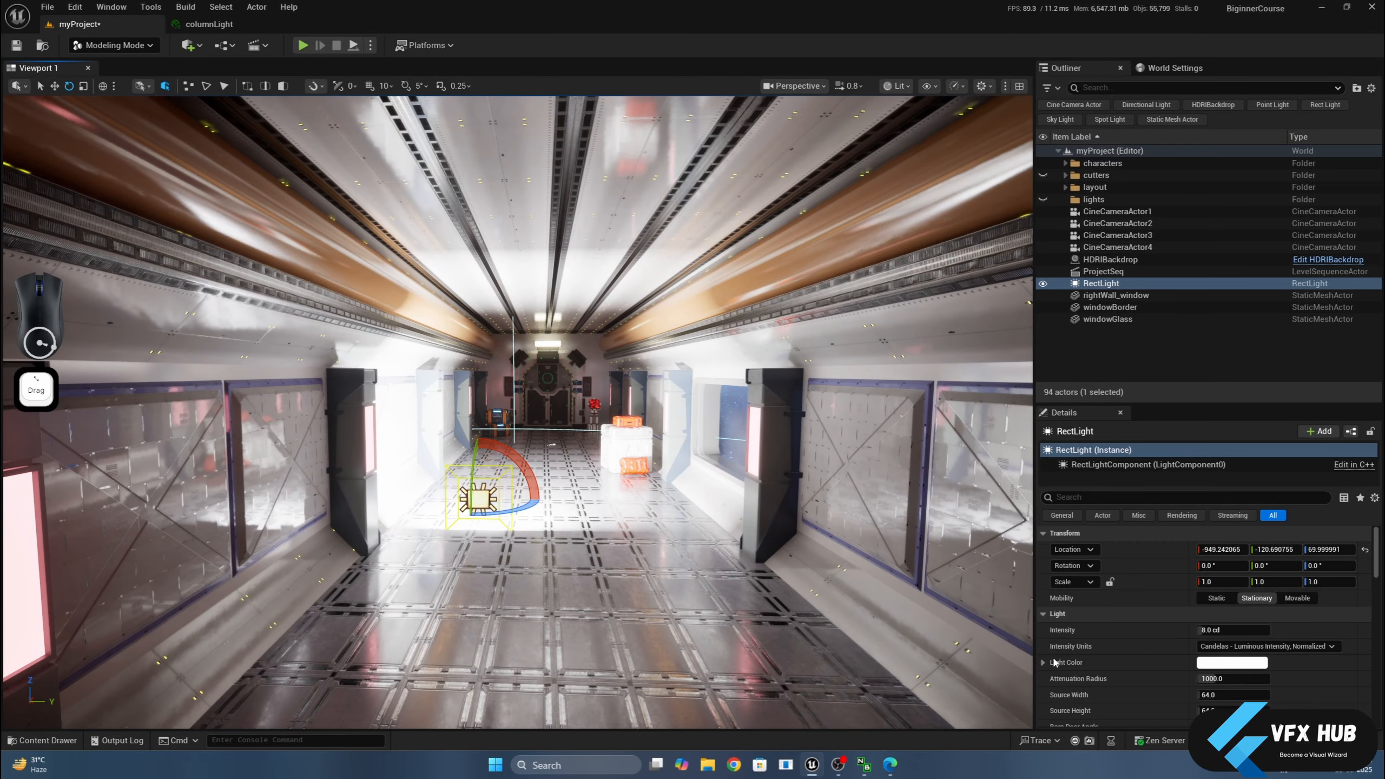
Enlarge the light's property area and stretch the rect light's source height to about 789.
{"action": "left_click", "coordinate": [1130, 406]}
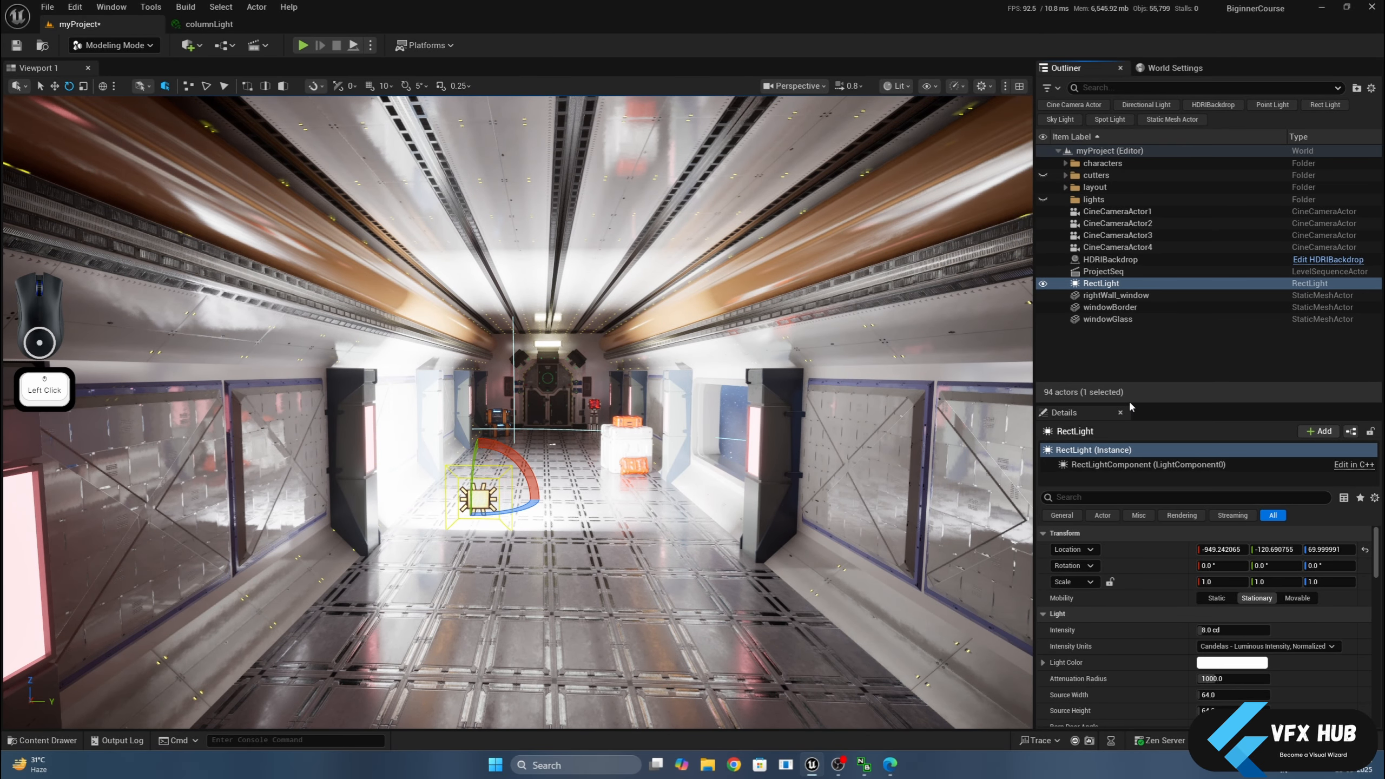
{"action": "left_click_drag", "start_coordinate": [1129, 402], "coordinate": [1128, 174]}
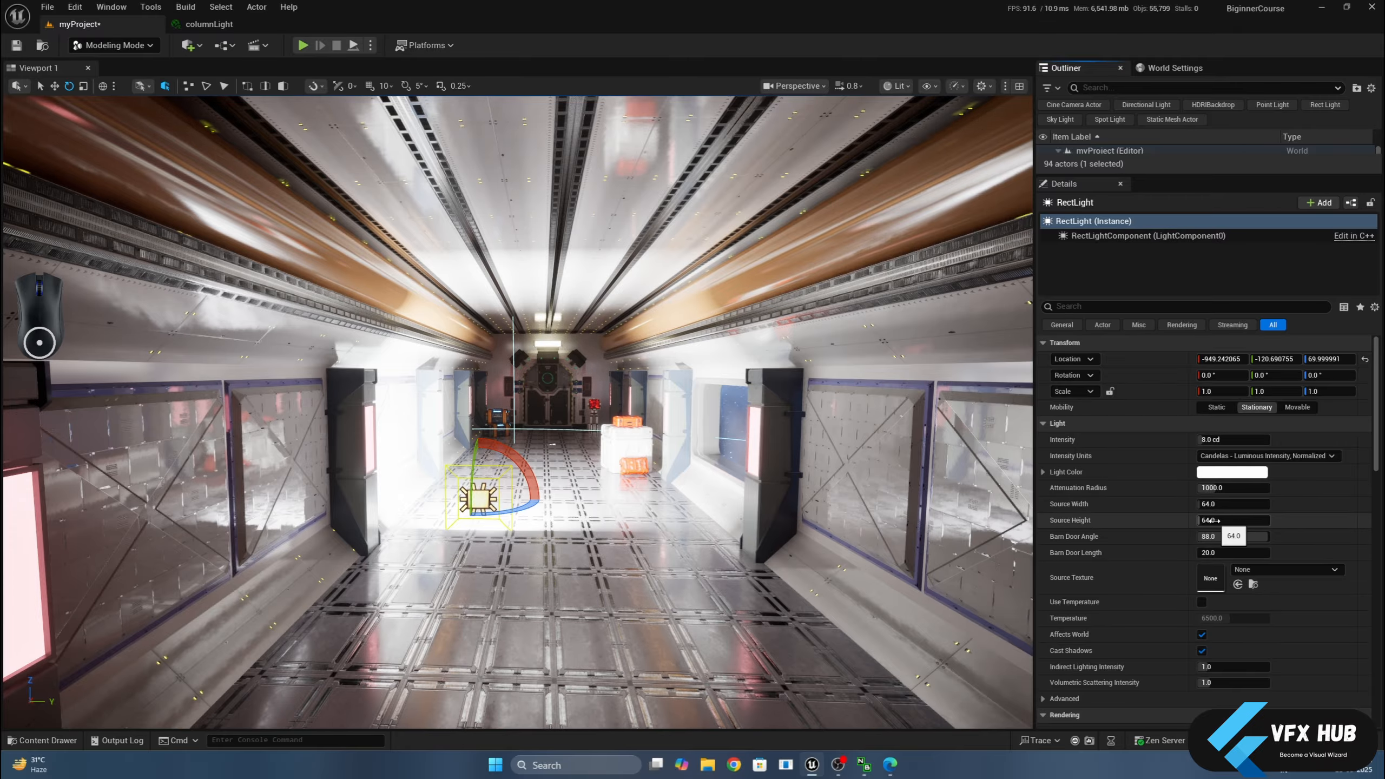
{"action": "left_click_drag", "start_coordinate": [1210, 520], "coordinate": [1254, 520]}
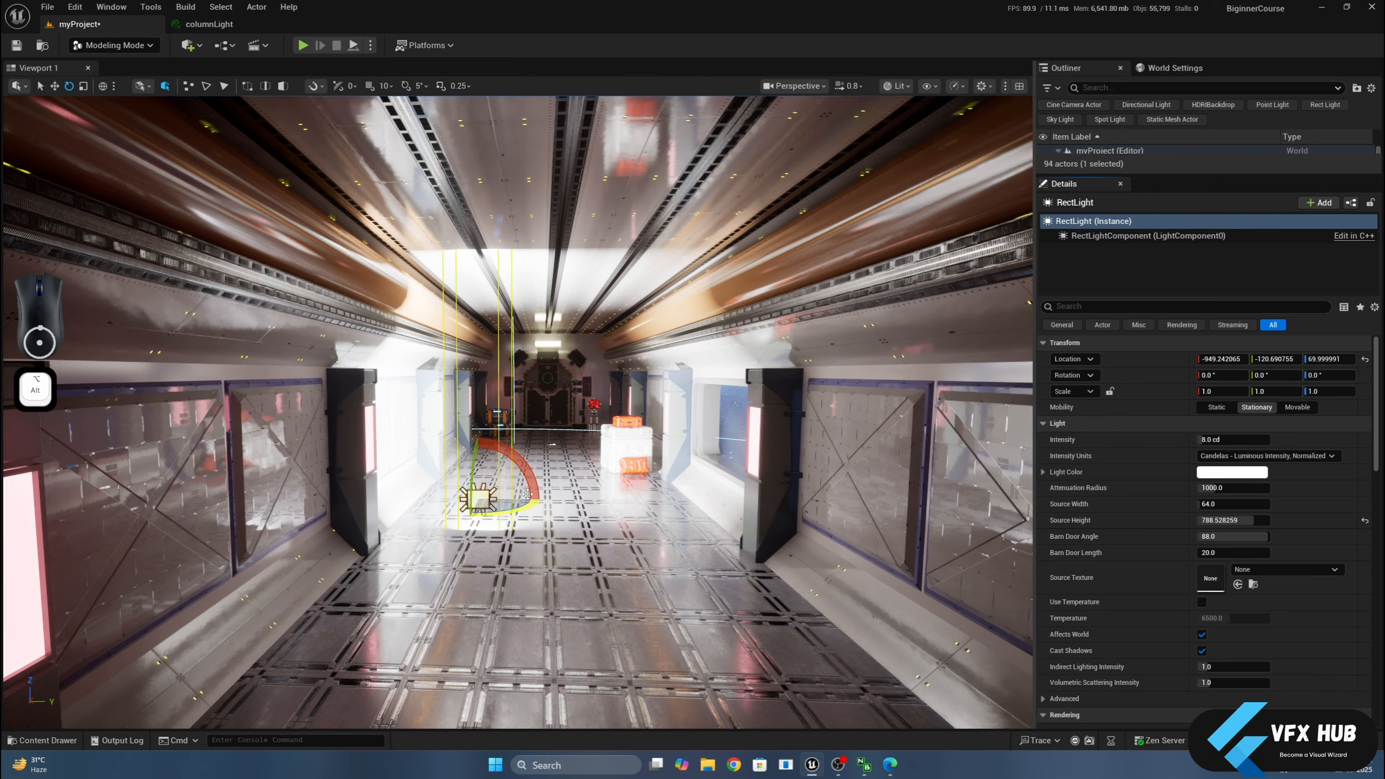
Rotate the rect light to a roll of -90° and a yaw of 90°.
{"action": "left_click_drag", "start_coordinate": [527, 494], "coordinate": [417, 511]}
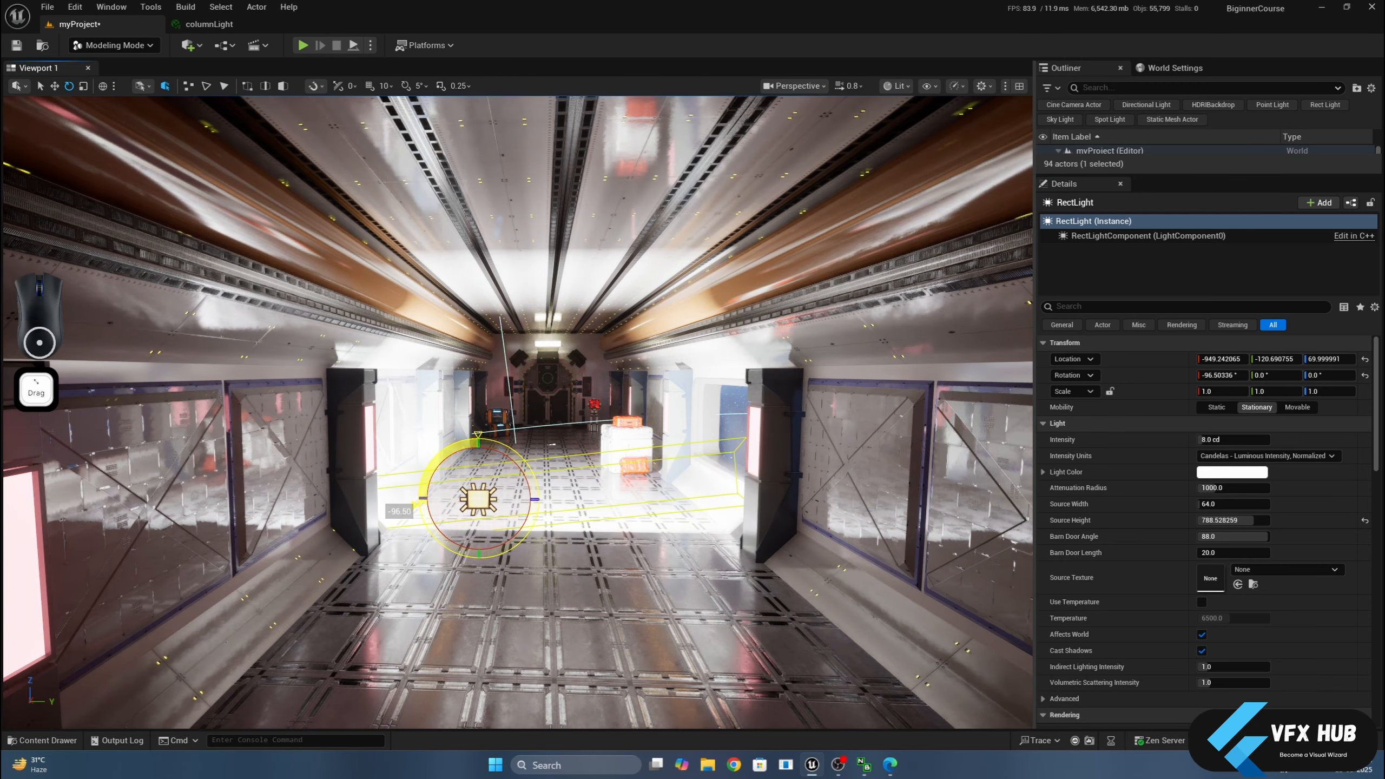
{"action": "left_click", "coordinate": [1229, 374]}
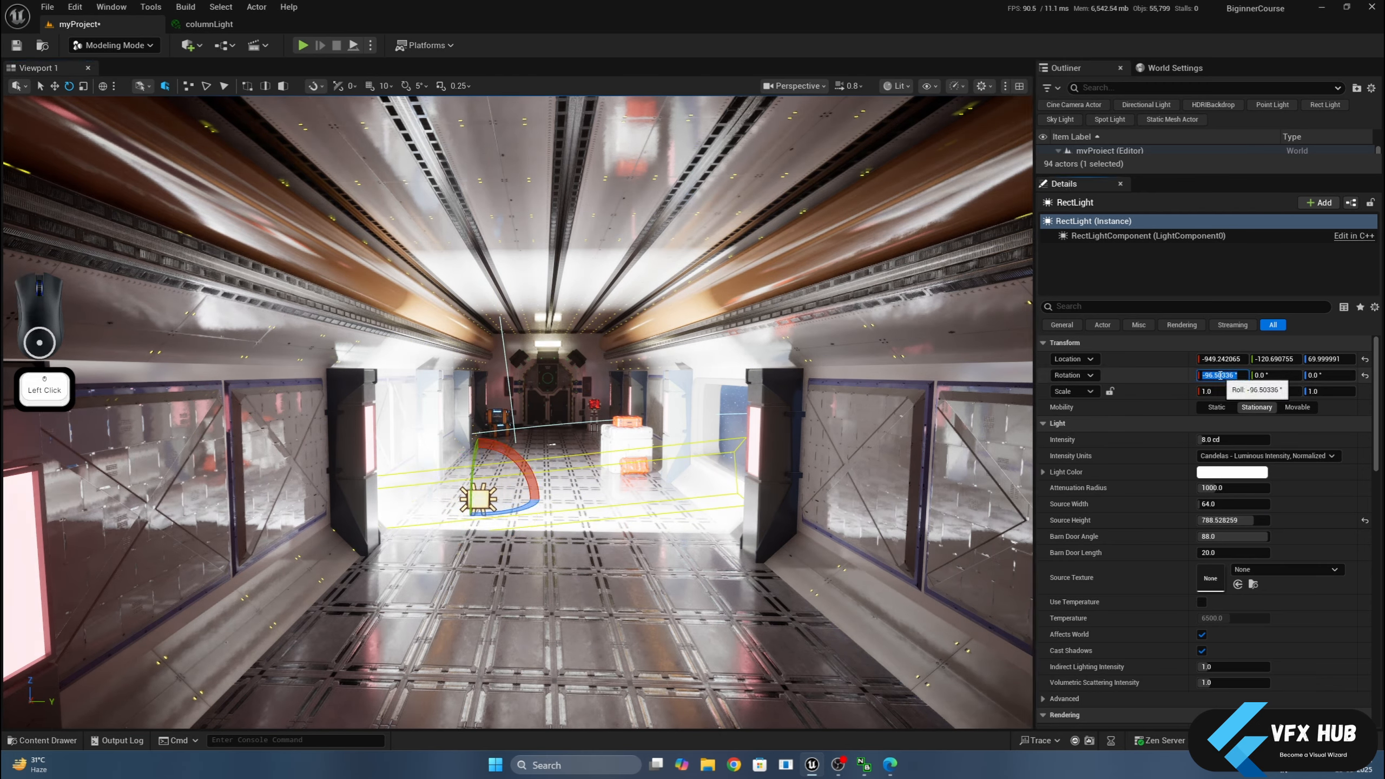
{"action": "type", "text": "-90"}
{"action": "key", "text": "Return"}
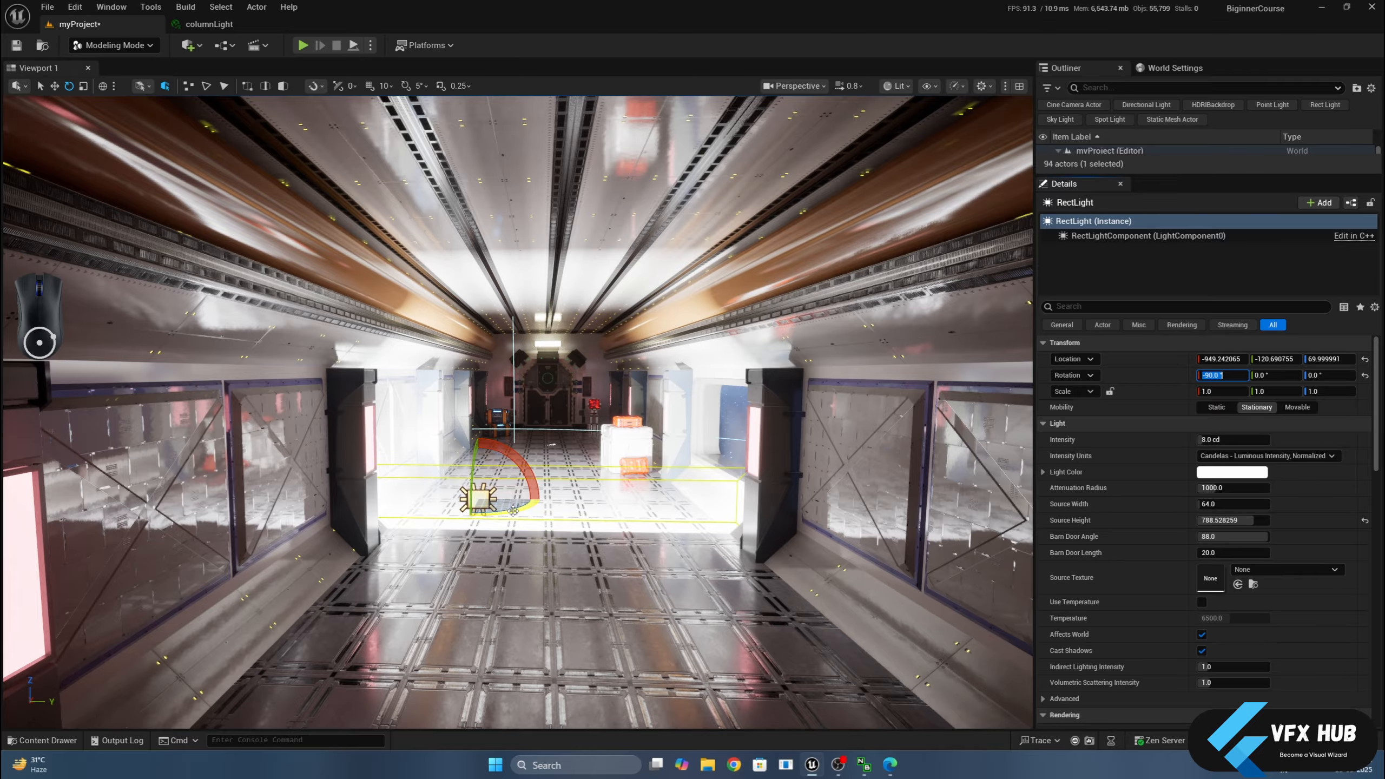
{"action": "left_click_drag", "start_coordinate": [513, 510], "coordinate": [546, 503]}
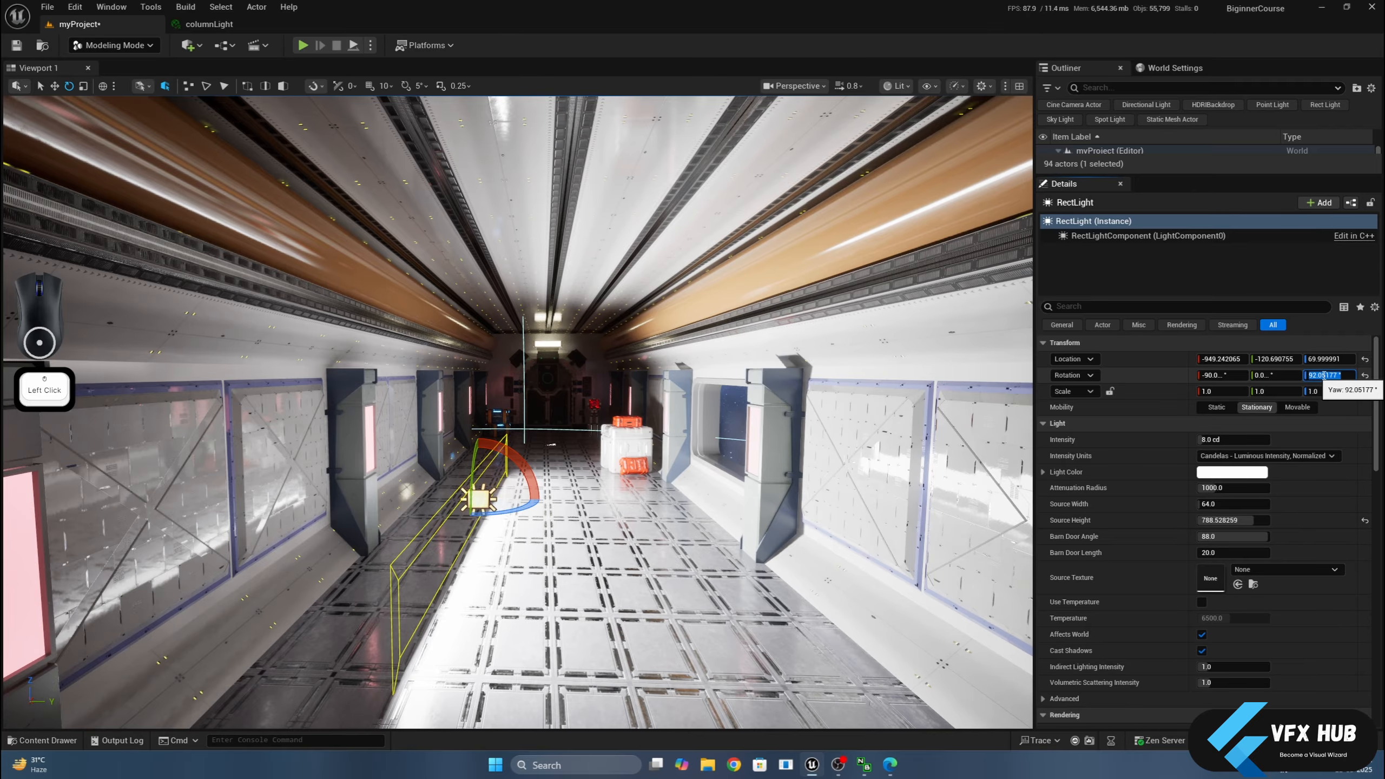
{"action": "left_click", "coordinate": [1332, 375]}
{"action": "type", "text": "90"}
{"action": "key", "text": "Return"}
Lower the rect light's intensity, trying 3 cd and settling on 2 cd.
{"action": "left_click", "coordinate": [1249, 442]}
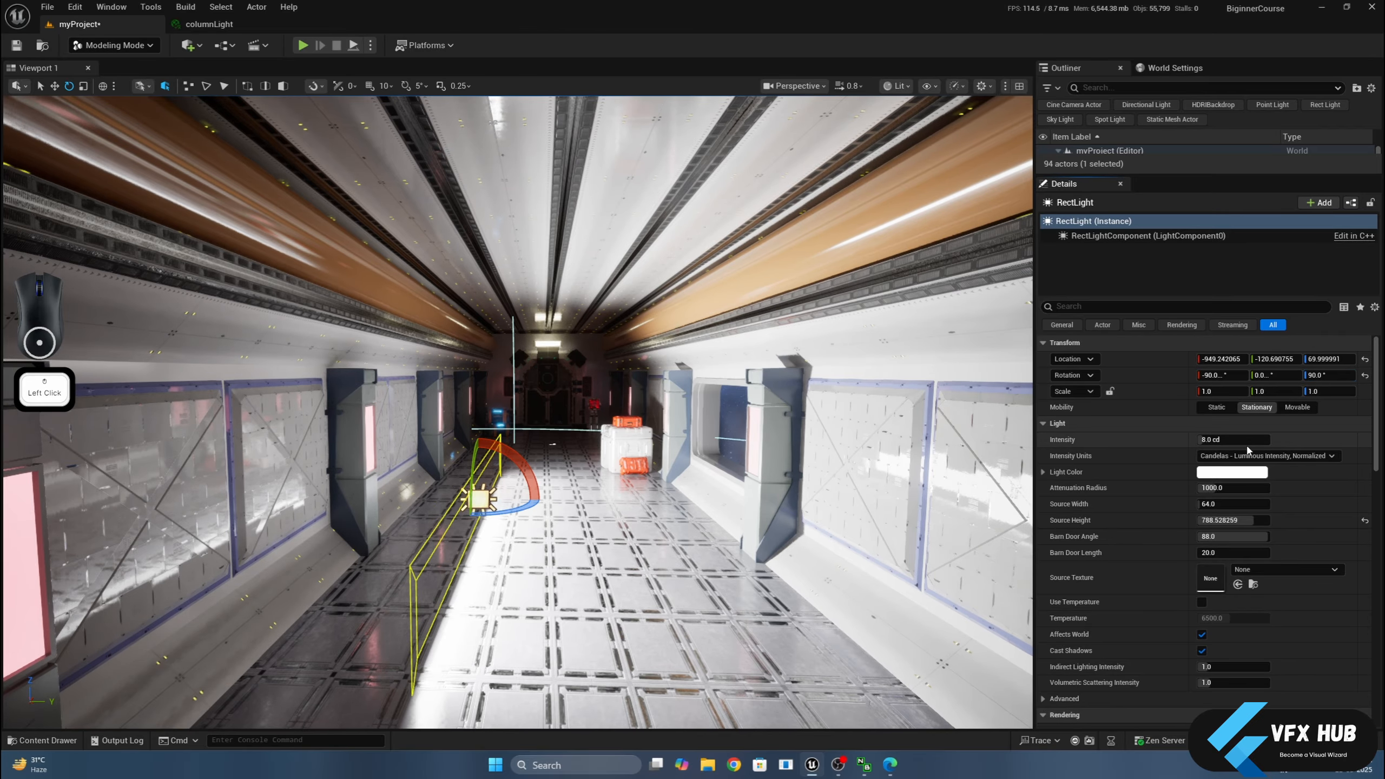
{"action": "key", "text": "Return"}
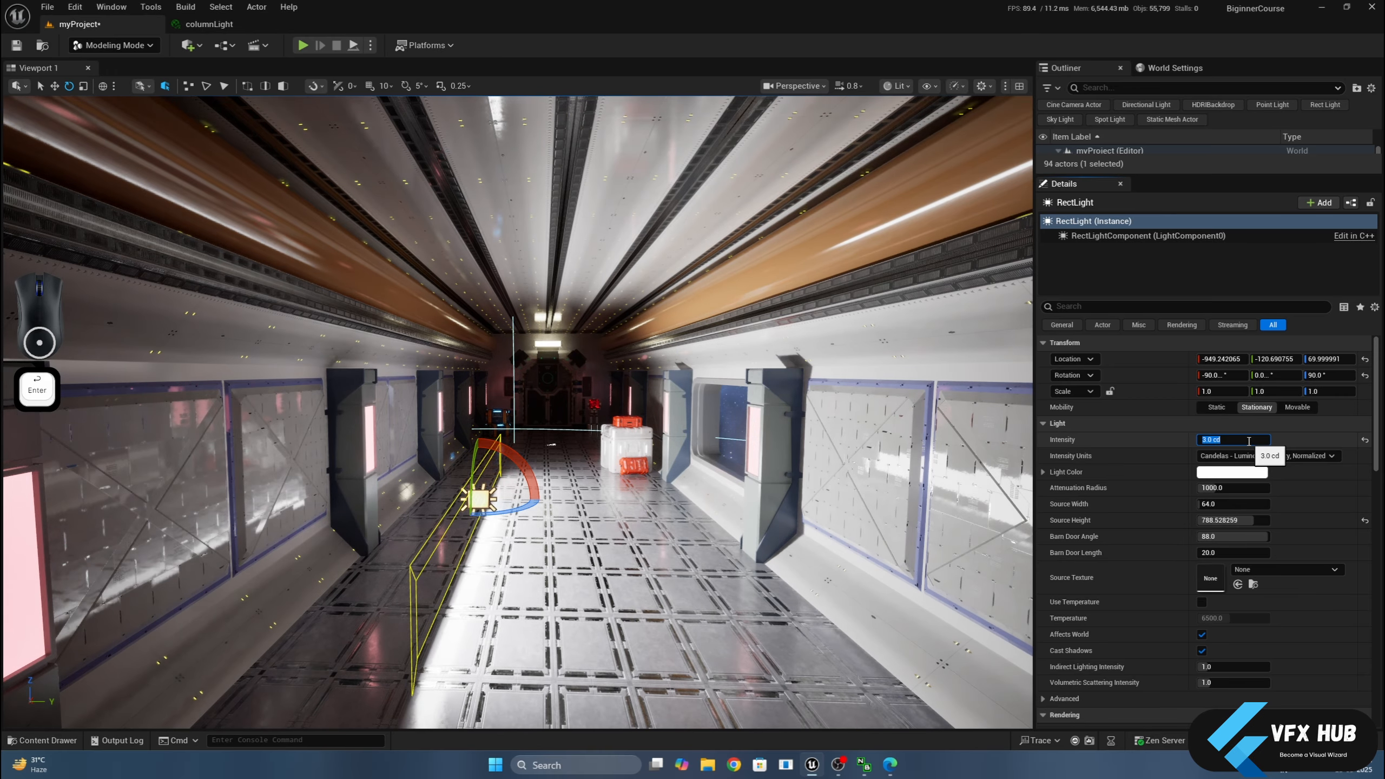
{"action": "key", "text": "Return"}
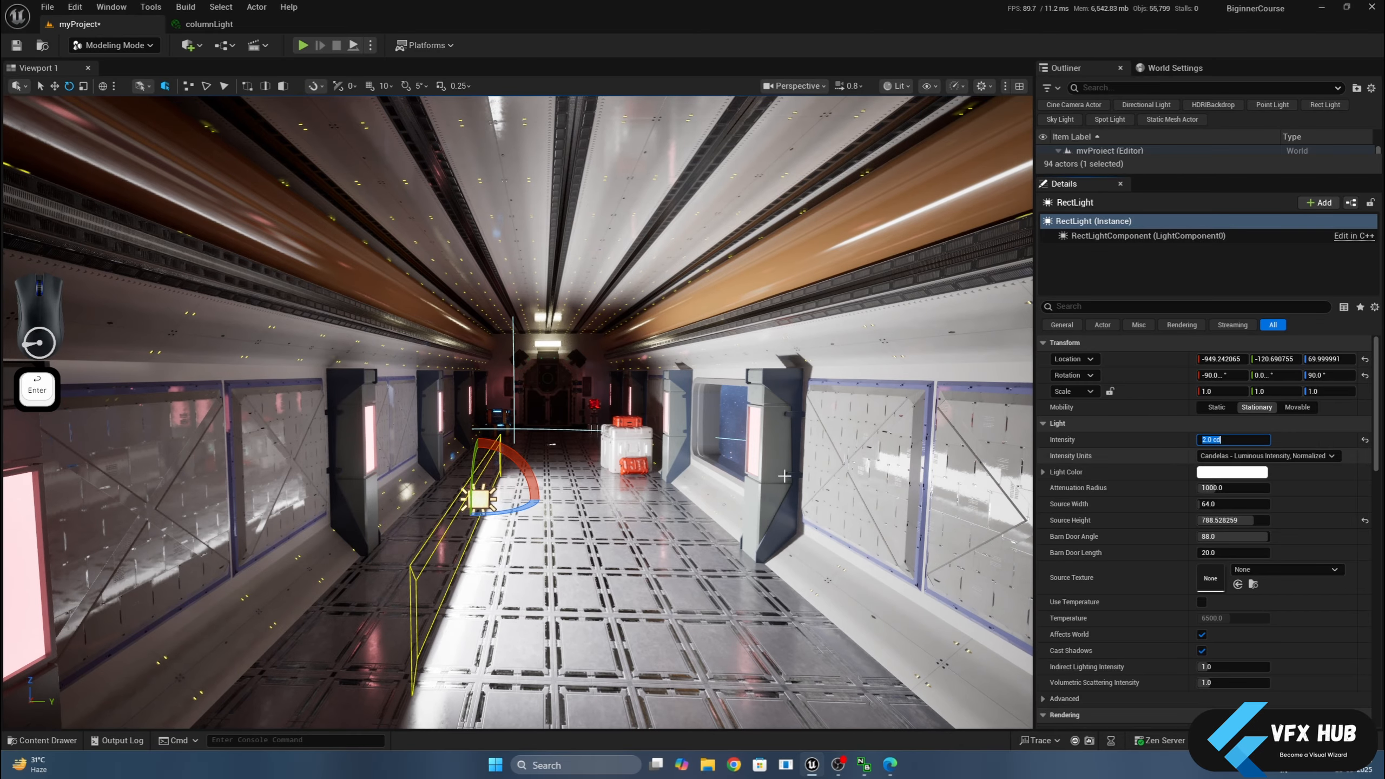
Move the rect light up against the corridor's upper left wall, to about Y -254 and Z 260.
{"action": "middle_click_drag", "start_coordinate": [518, 409], "coordinate": [382, 401]}
{"action": "scroll", "coordinate": [518, 409], "scroll_direction": "down", "scroll_amount": 2}
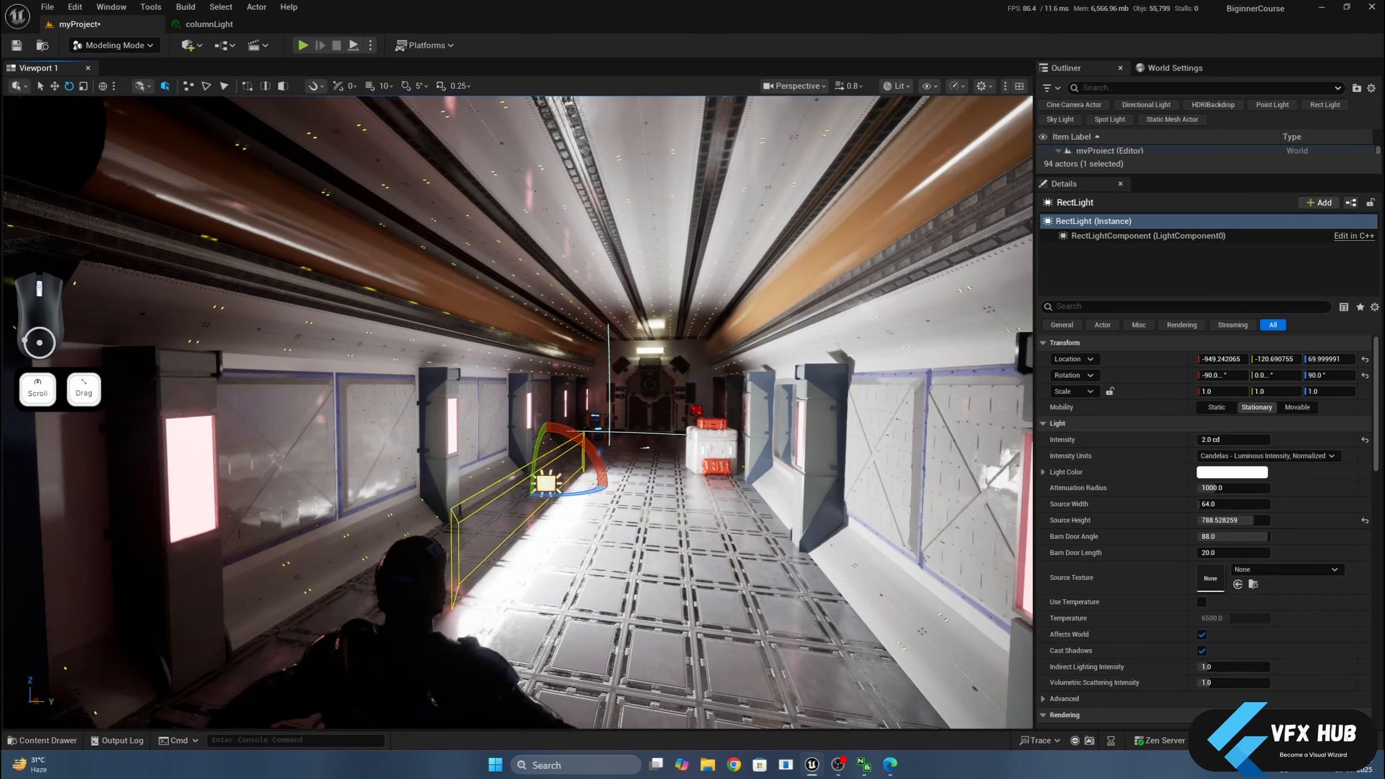
{"action": "middle_click_drag", "start_coordinate": [524, 420], "coordinate": [486, 412]}
{"action": "key", "text": "w"}
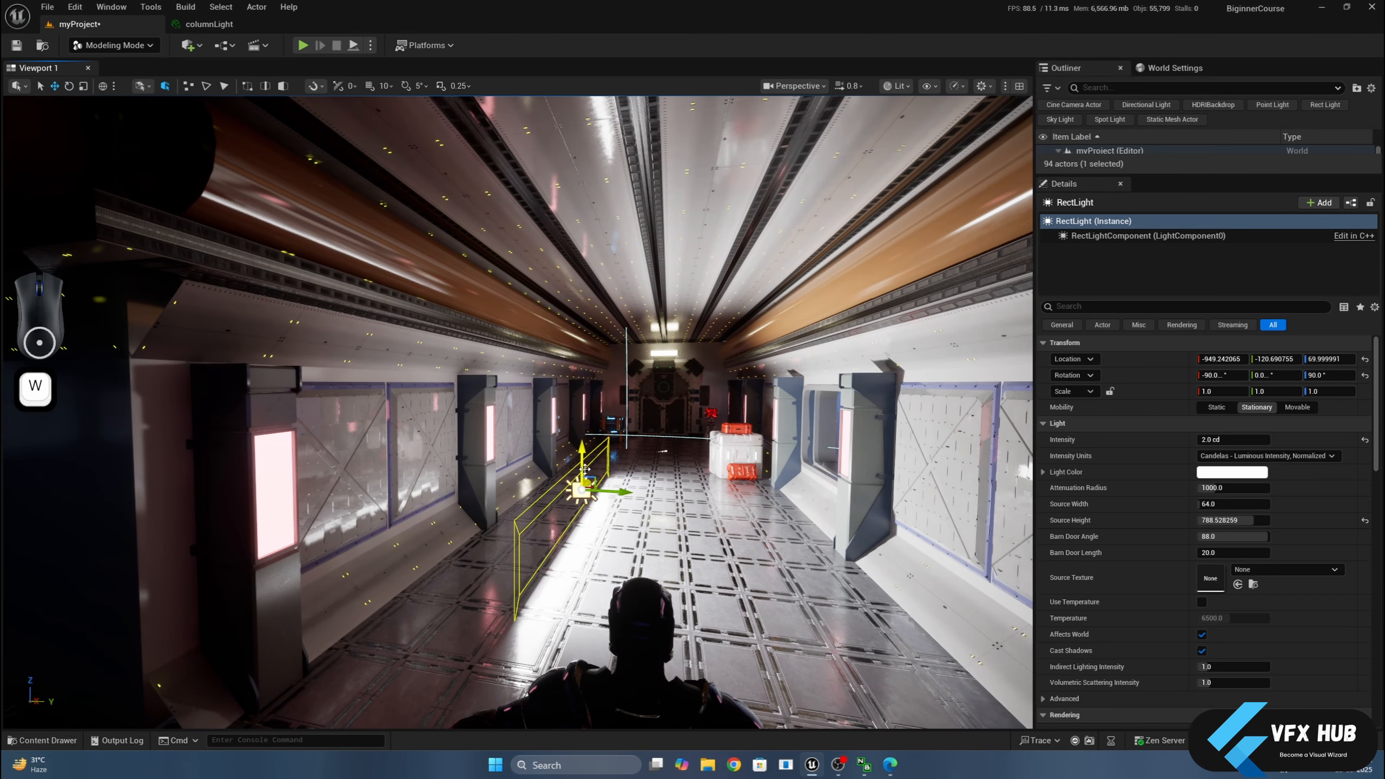
{"action": "left_click_drag", "start_coordinate": [583, 466], "coordinate": [544, 378]}
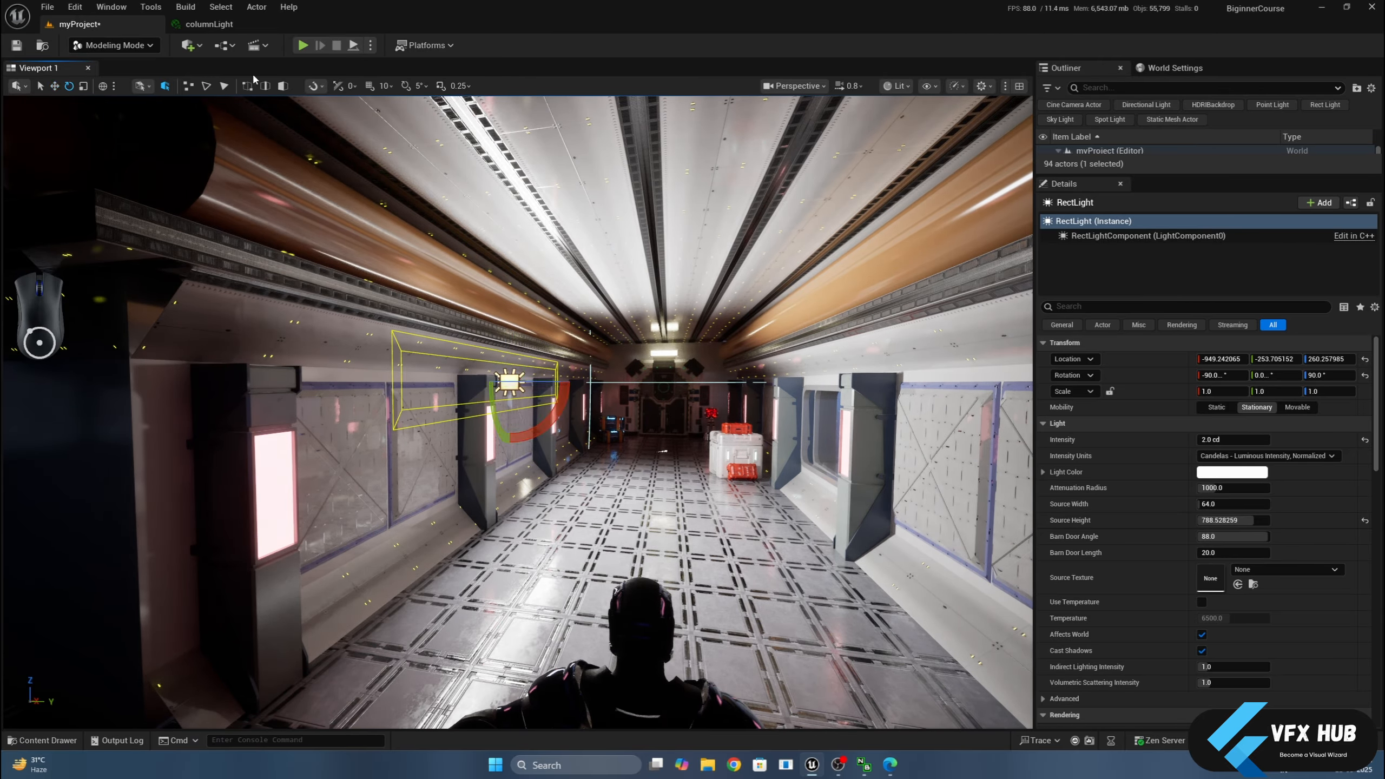
Tilt the rect light to -45° with 5° rotation snapping enabled, then move it in local space to about Y -280 and Z 297.
{"action": "left_click", "coordinate": [404, 87]}
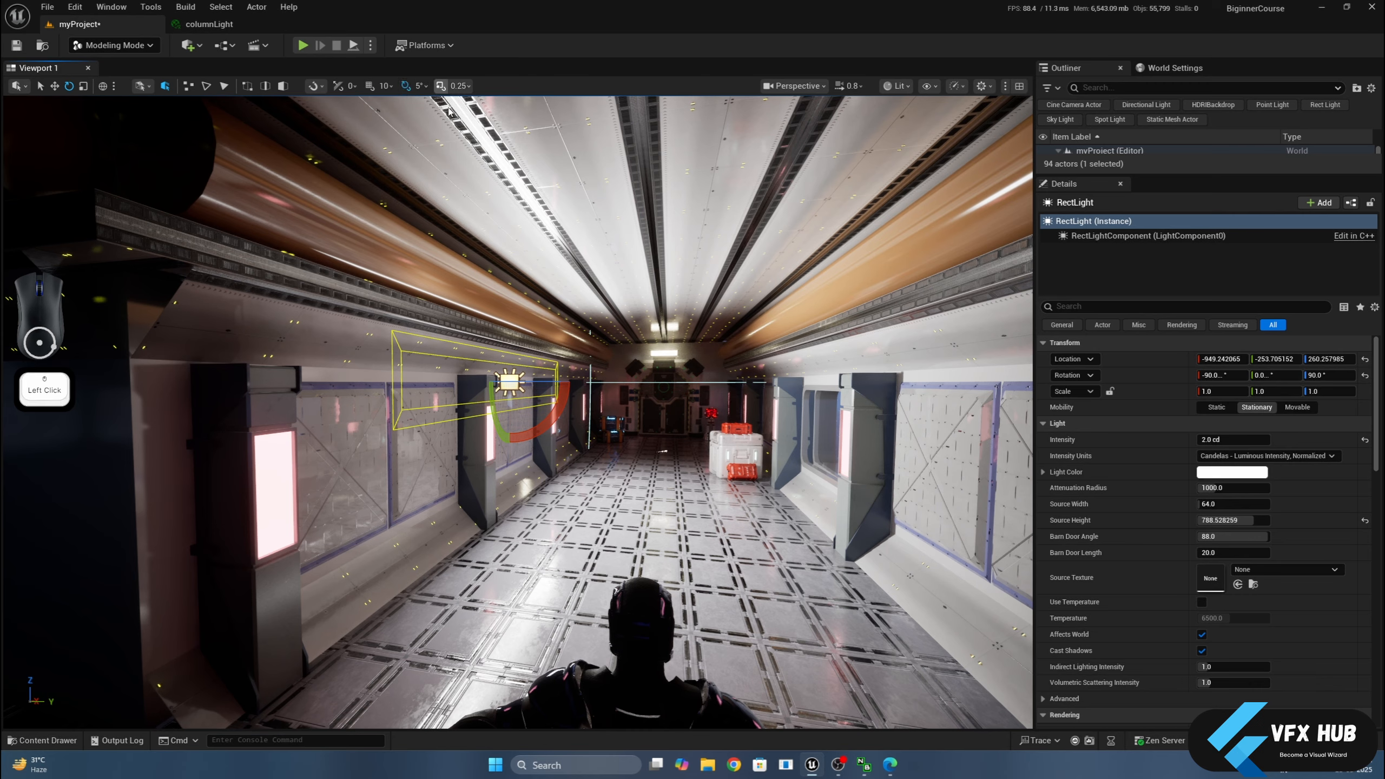
{"action": "left_click_drag", "start_coordinate": [562, 401], "coordinate": [567, 349]}
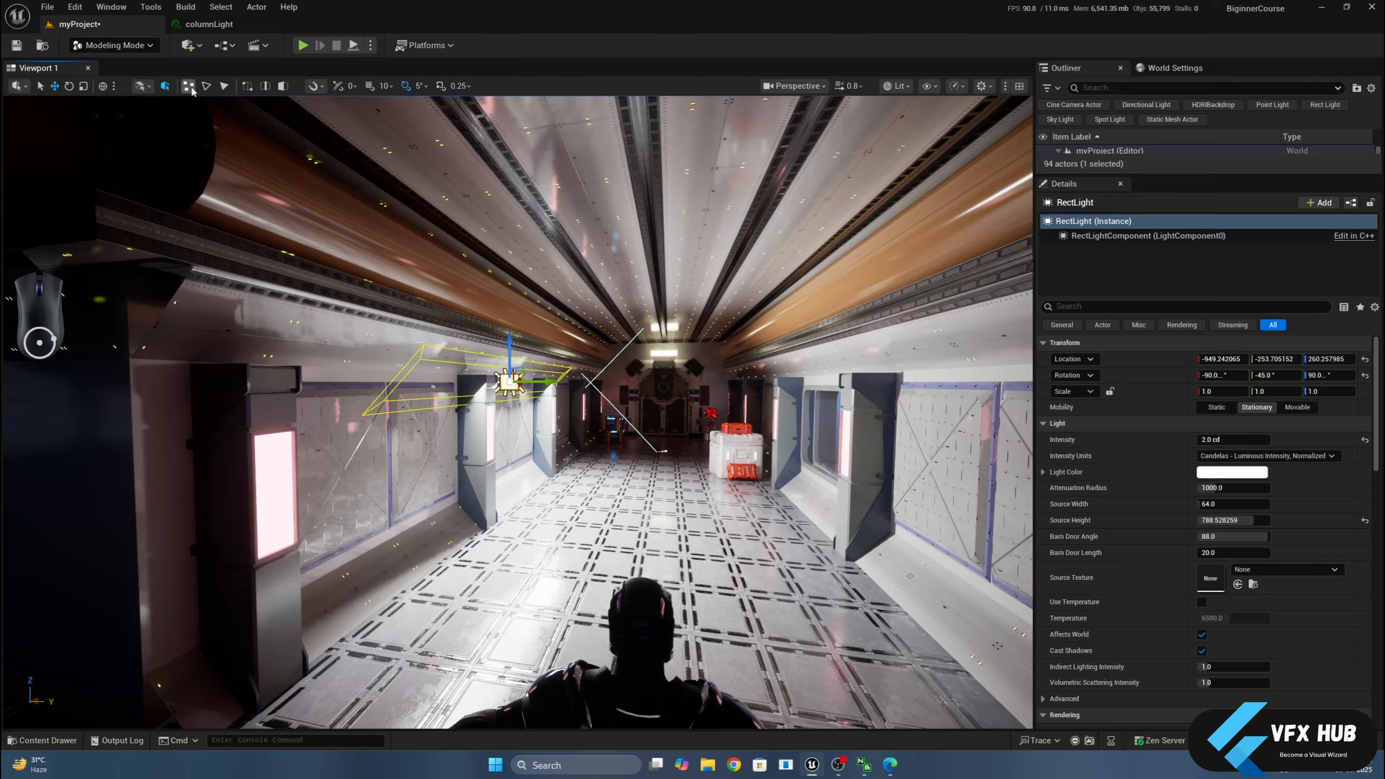
{"action": "left_click", "coordinate": [102, 86]}
{"action": "mouse_move", "coordinate": [527, 402]}
{"action": "left_mouse_down"}
{"action": "mouse_move", "coordinate": [522, 389]}
{"action": "mouse_move", "coordinate": [540, 384]}
{"action": "left_mouse_up"}
{"action": "scroll", "coordinate": [567, 386], "scroll_direction": "down", "scroll_amount": 3}
{"action": "left_click_drag", "start_coordinate": [490, 322], "coordinate": [493, 311]}
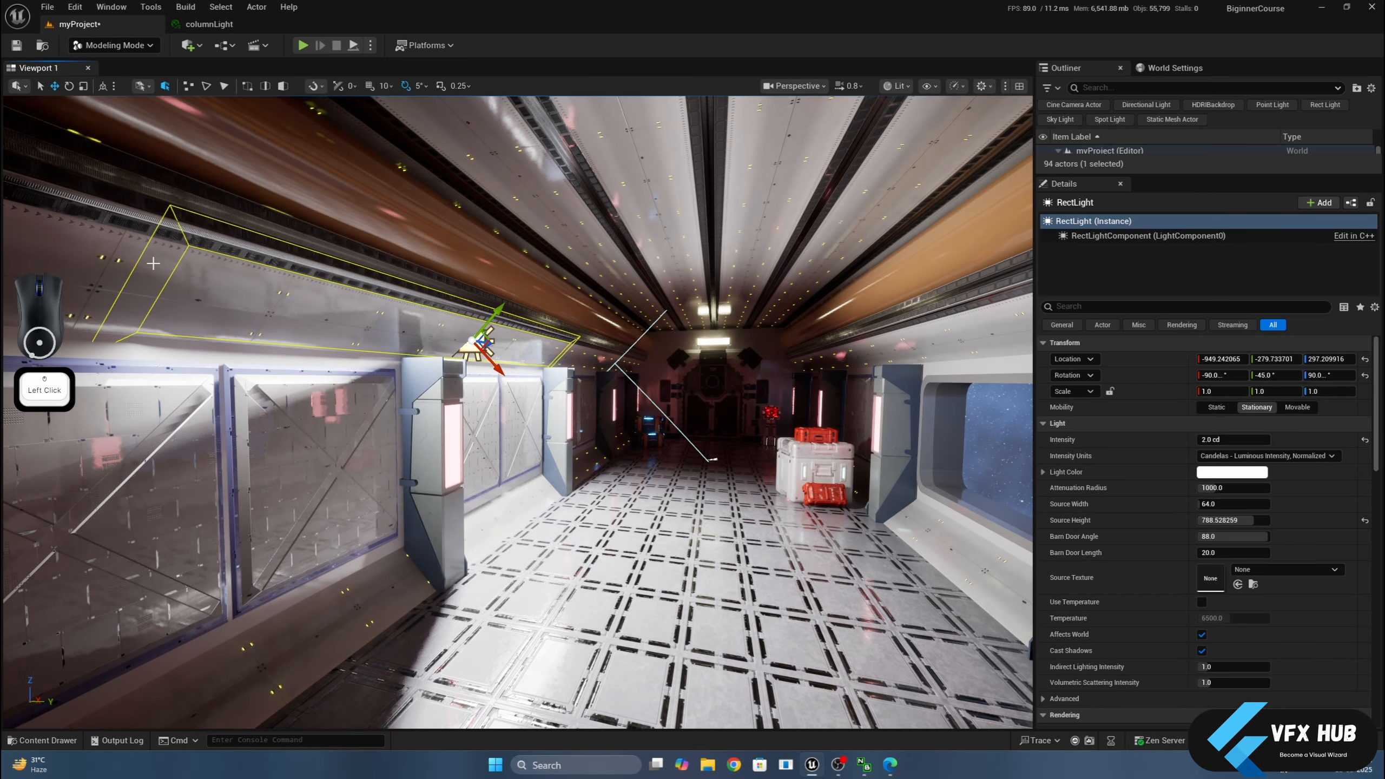
Slide the rect light lengthwise along the upper wall to about X -765.
{"action": "scroll", "coordinate": [454, 320], "scroll_direction": "down", "scroll_amount": 4}
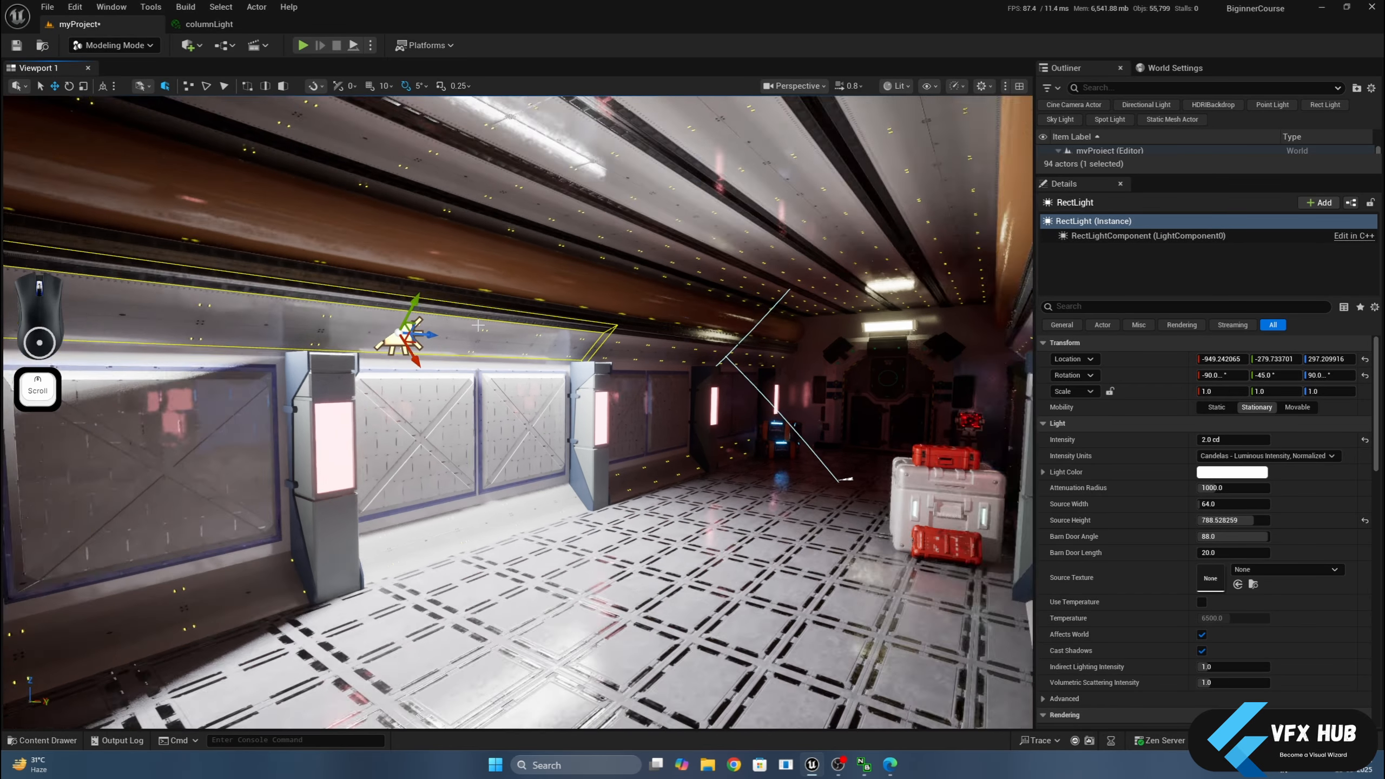
{"action": "left_click_drag", "start_coordinate": [454, 320], "coordinate": [437, 322], "text": "alt"}
{"action": "scroll", "coordinate": [436, 322], "scroll_direction": "down", "scroll_amount": 3}
{"action": "middle_click_drag", "start_coordinate": [437, 322], "coordinate": [420, 325]}
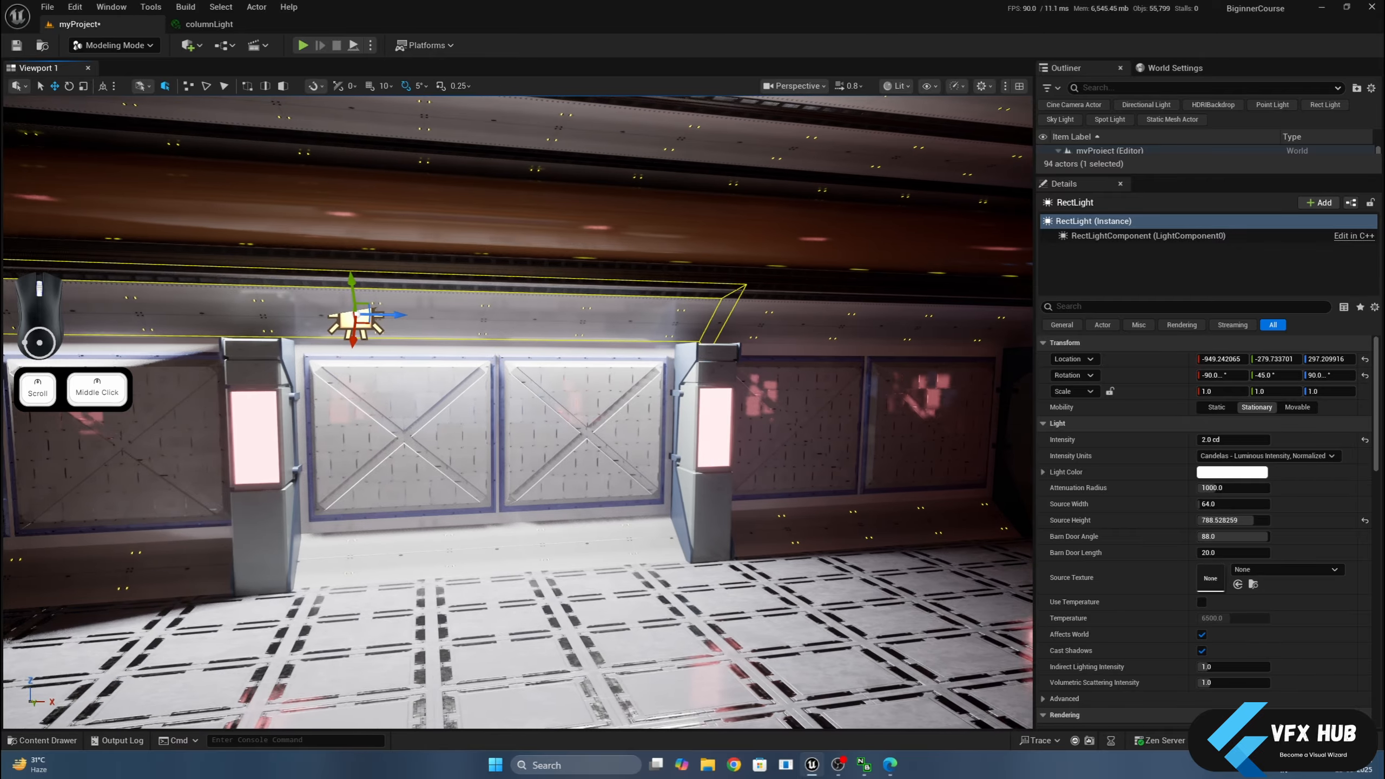
{"action": "left_click_drag", "start_coordinate": [533, 338], "coordinate": [506, 363], "text": "alt"}
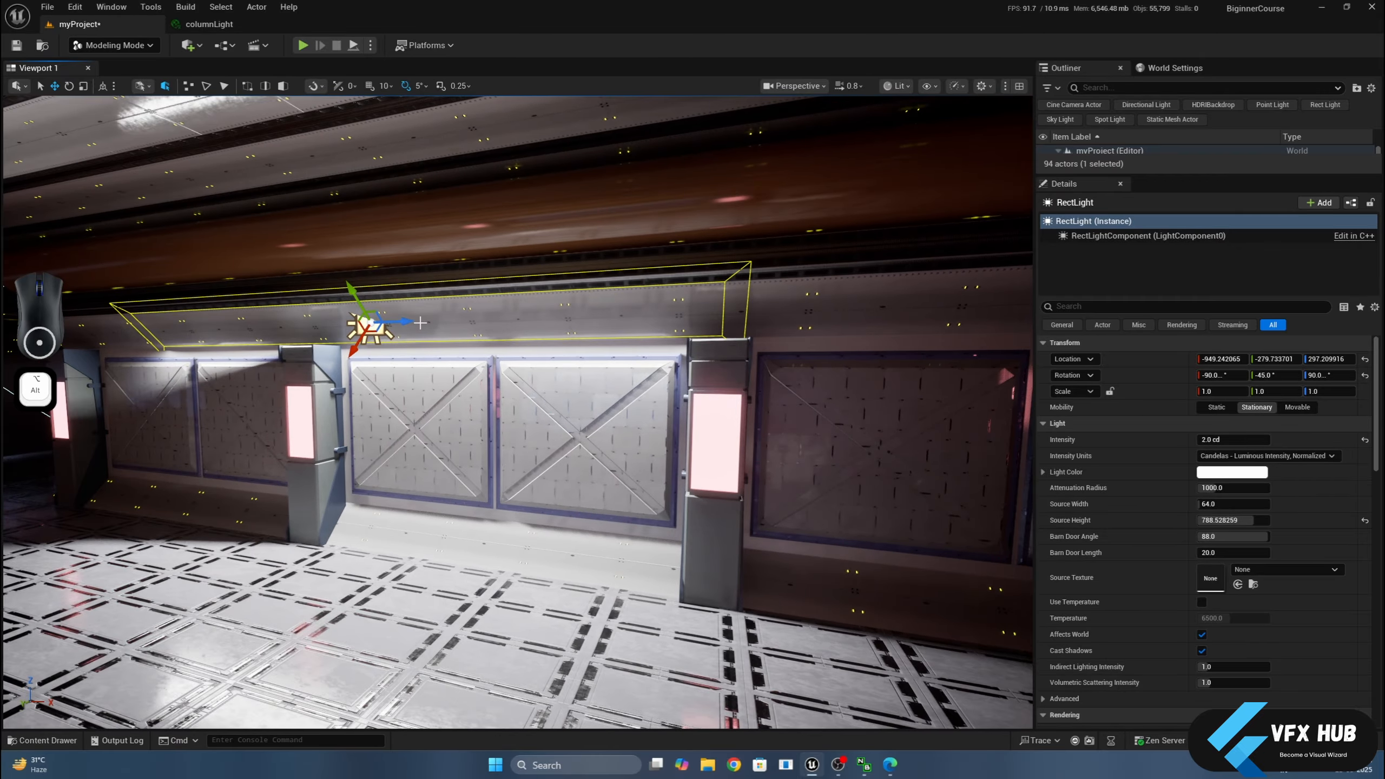
{"action": "left_click_drag", "start_coordinate": [420, 323], "coordinate": [524, 323], "text": "alt"}
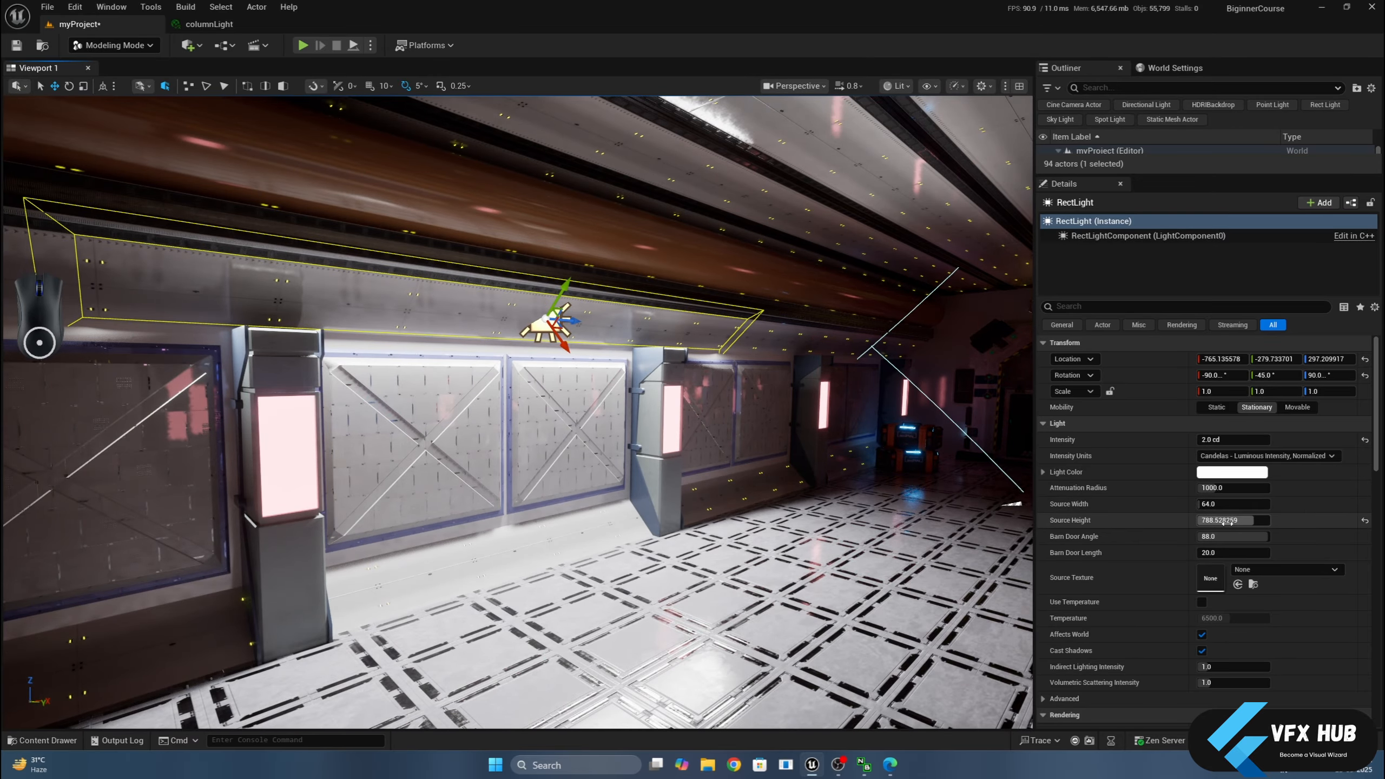
Set the rect light's source height to 2080 and slide it further down the corridor to about X -478.
{"action": "mouse_move", "coordinate": [1224, 520]}
{"action": "left_mouse_down"}
{"action": "mouse_move", "coordinate": [1265, 520]}
{"action": "mouse_move", "coordinate": [1227, 523]}
{"action": "left_mouse_up"}
{"action": "type", "text": "20"}
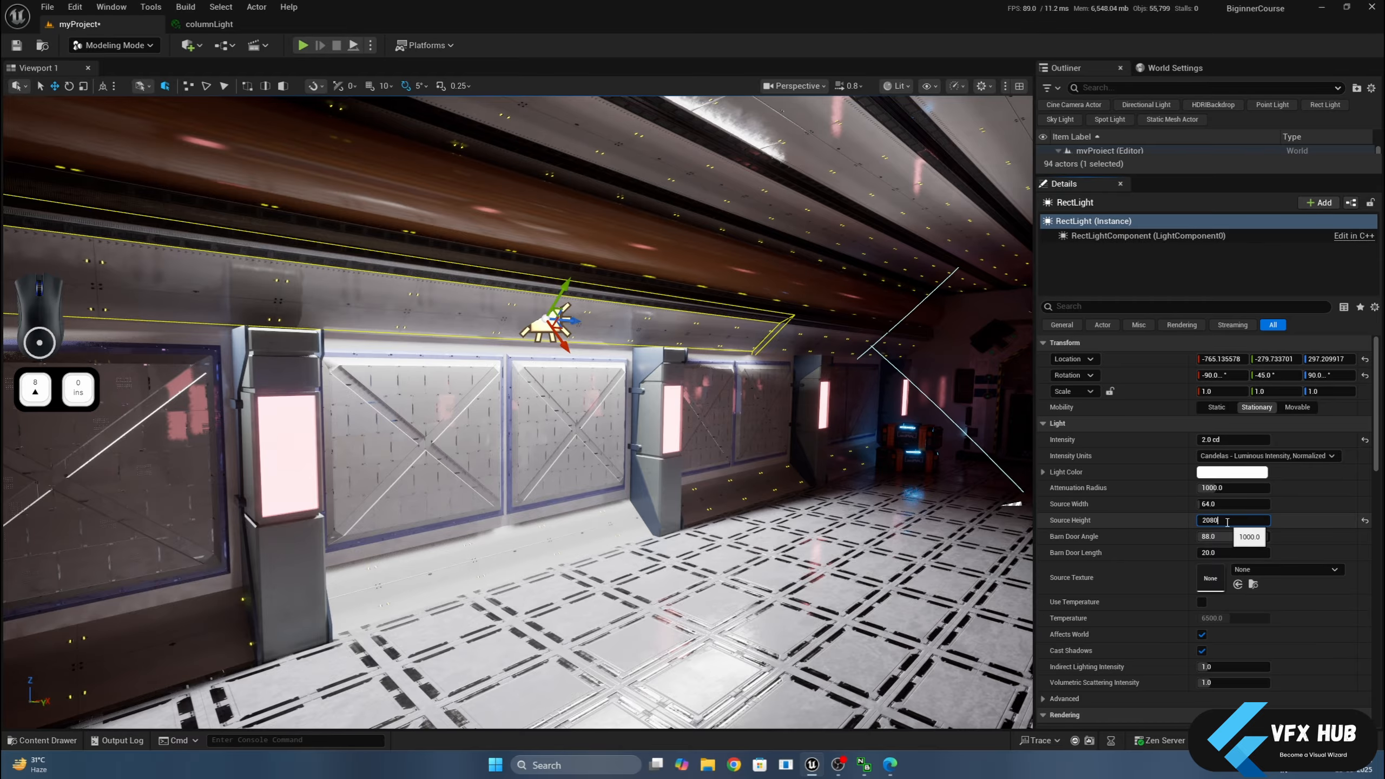
{"action": "type", "text": "80"}
{"action": "key", "text": "Return"}
{"action": "left_click_drag", "start_coordinate": [627, 410], "coordinate": [664, 344], "text": "alt"}
{"action": "left_click_drag", "start_coordinate": [570, 321], "coordinate": [695, 329]}
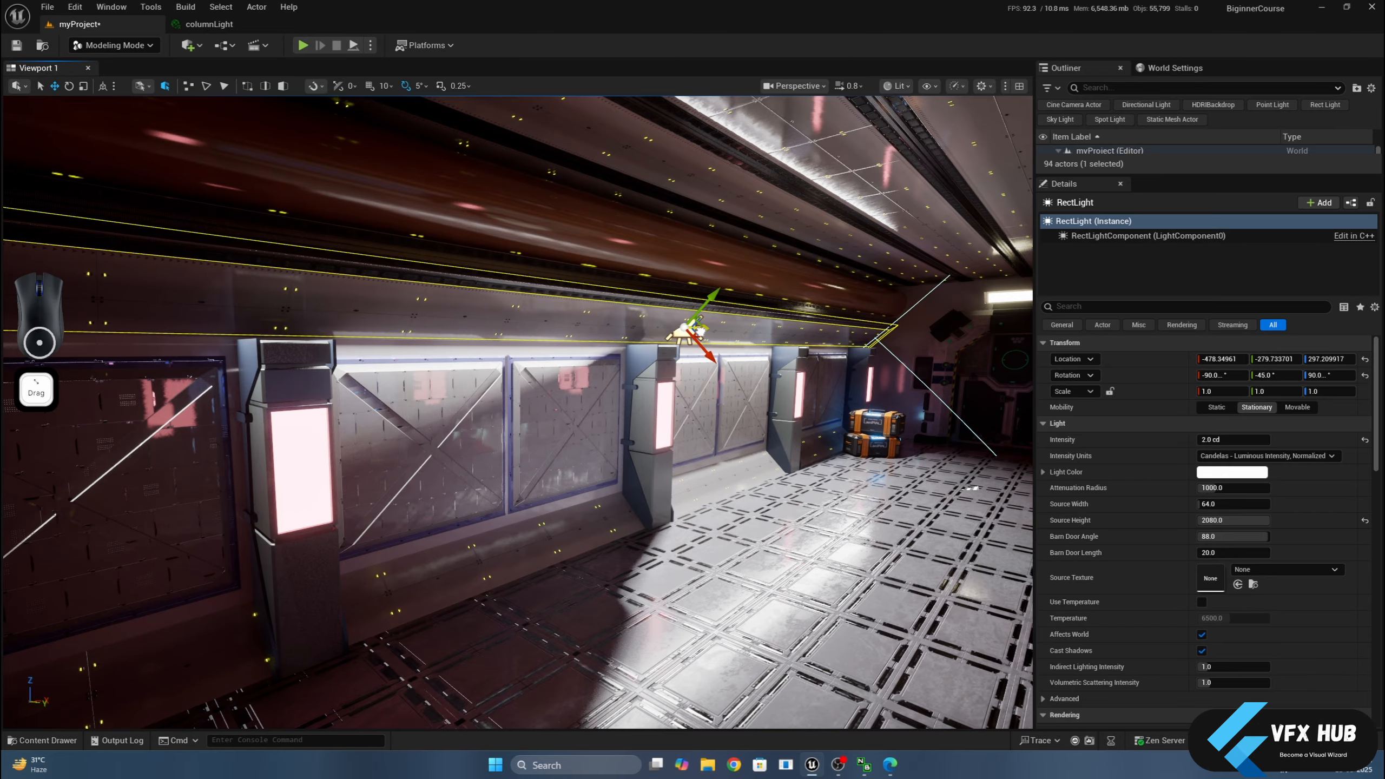
Increase the rect light's source height, trying 2100 and 2200 and settling on 2150.
{"action": "left_click_drag", "start_coordinate": [777, 390], "coordinate": [731, 401], "text": "alt"}
{"action": "scroll", "coordinate": [781, 414], "scroll_direction": "up", "scroll_amount": 3}
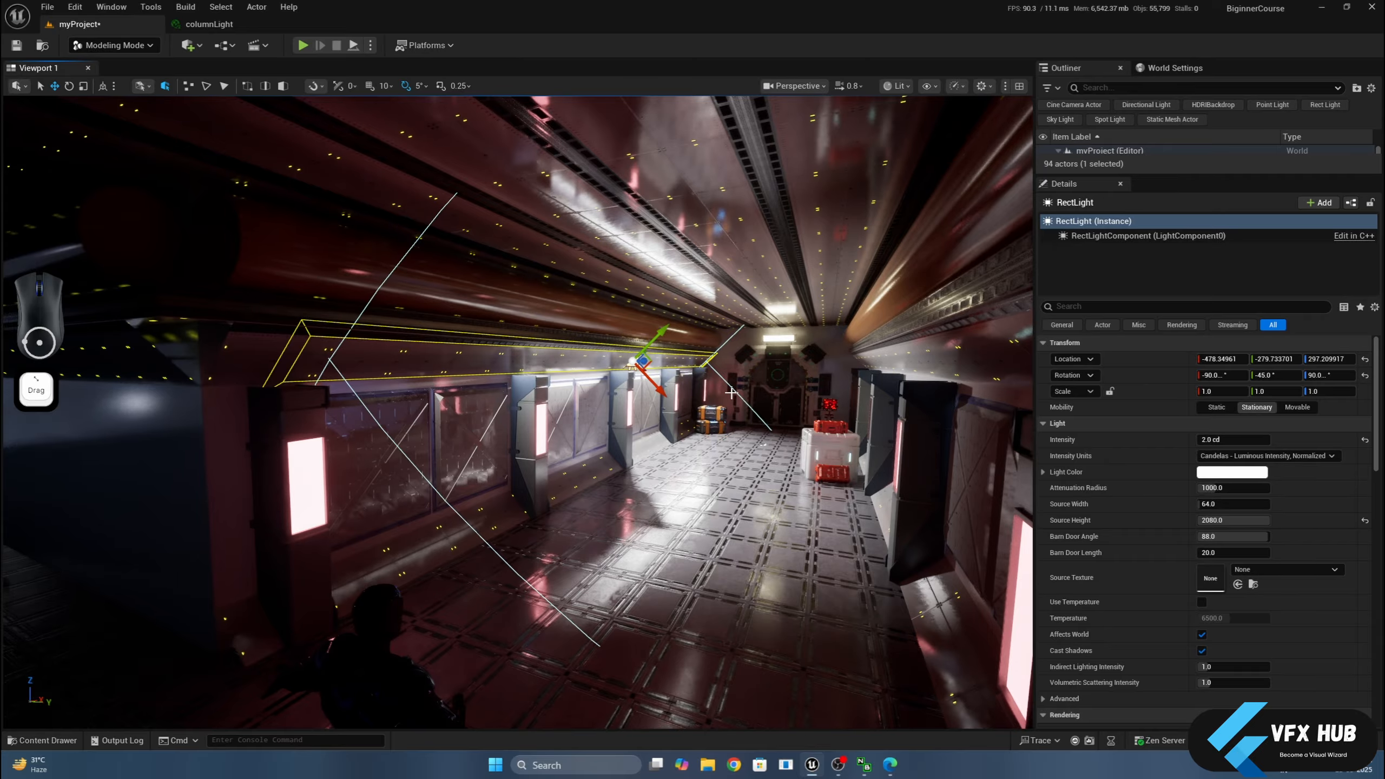
{"action": "left_click", "coordinate": [1229, 520]}
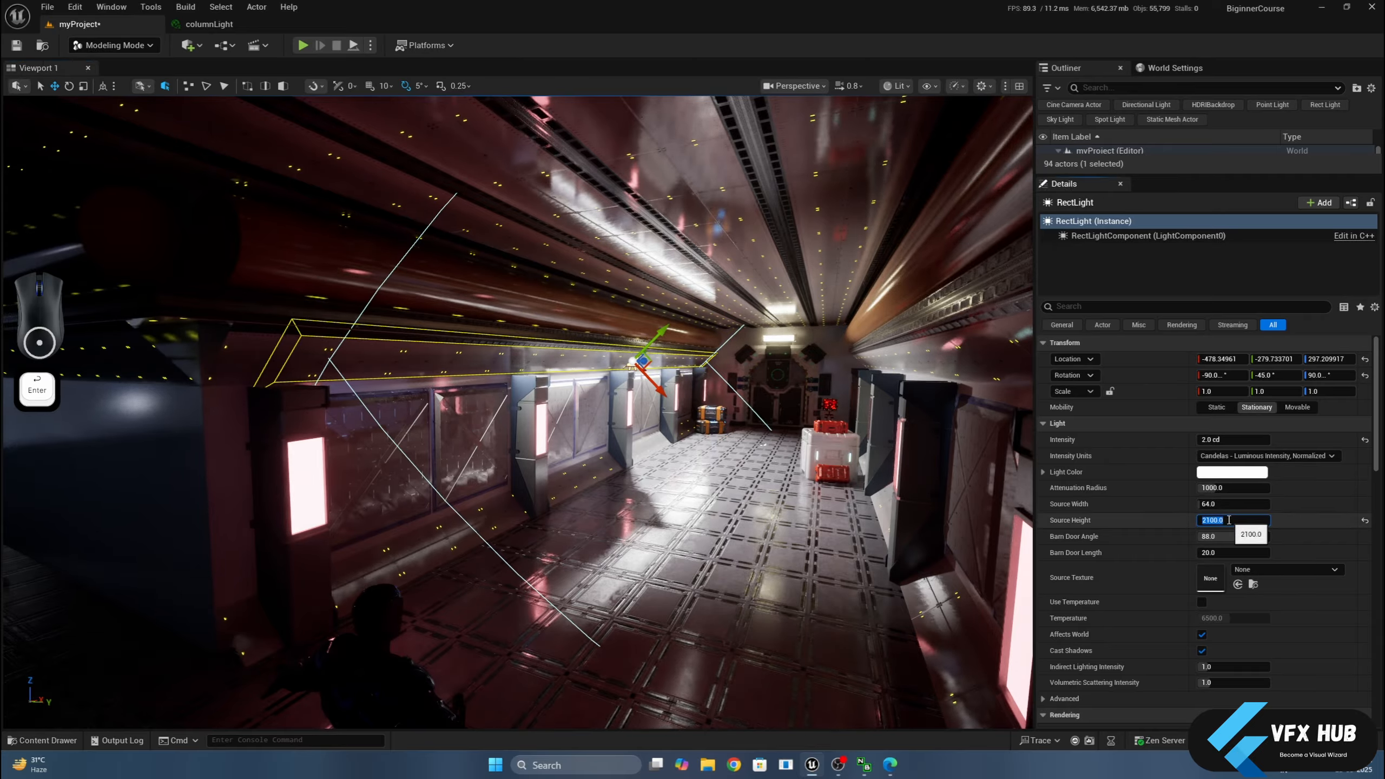
{"action": "type", "text": "2200"}
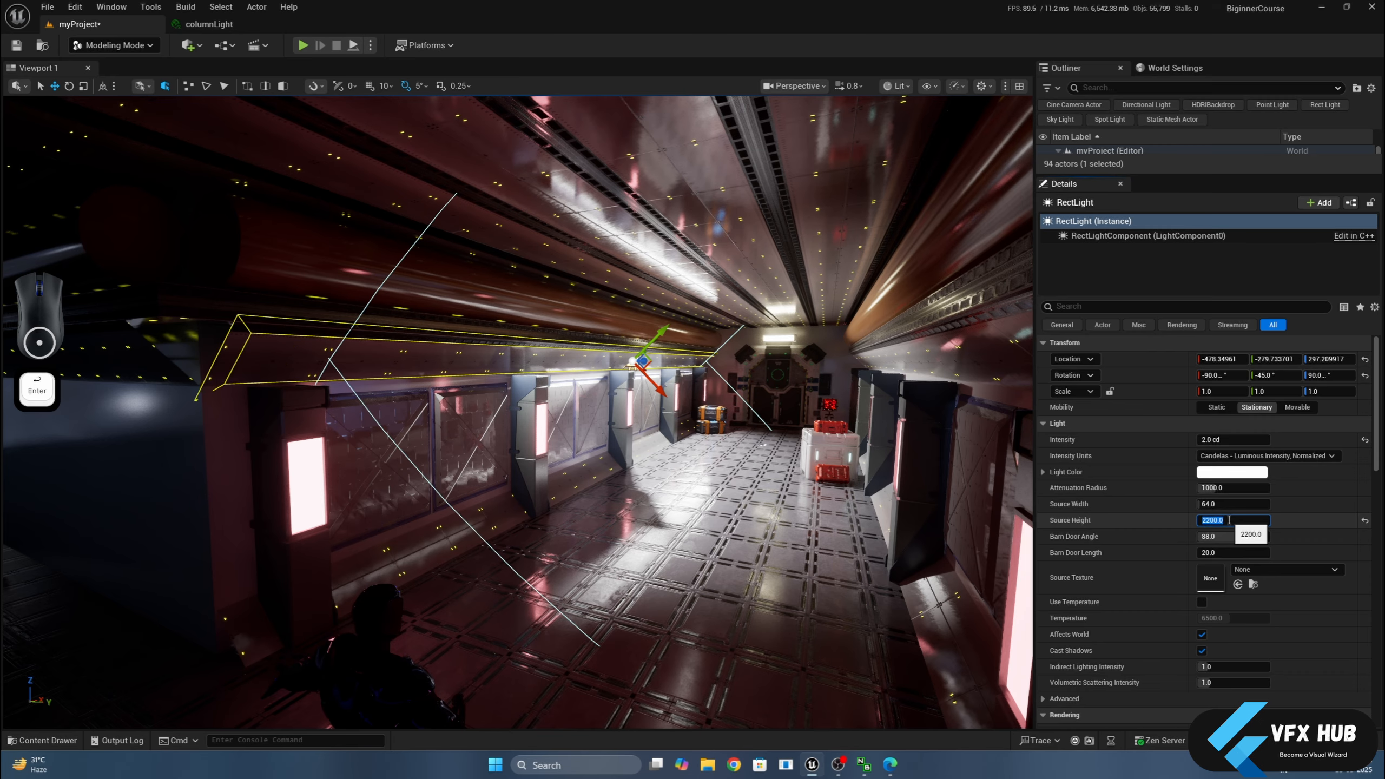
{"action": "key", "text": "Return"}
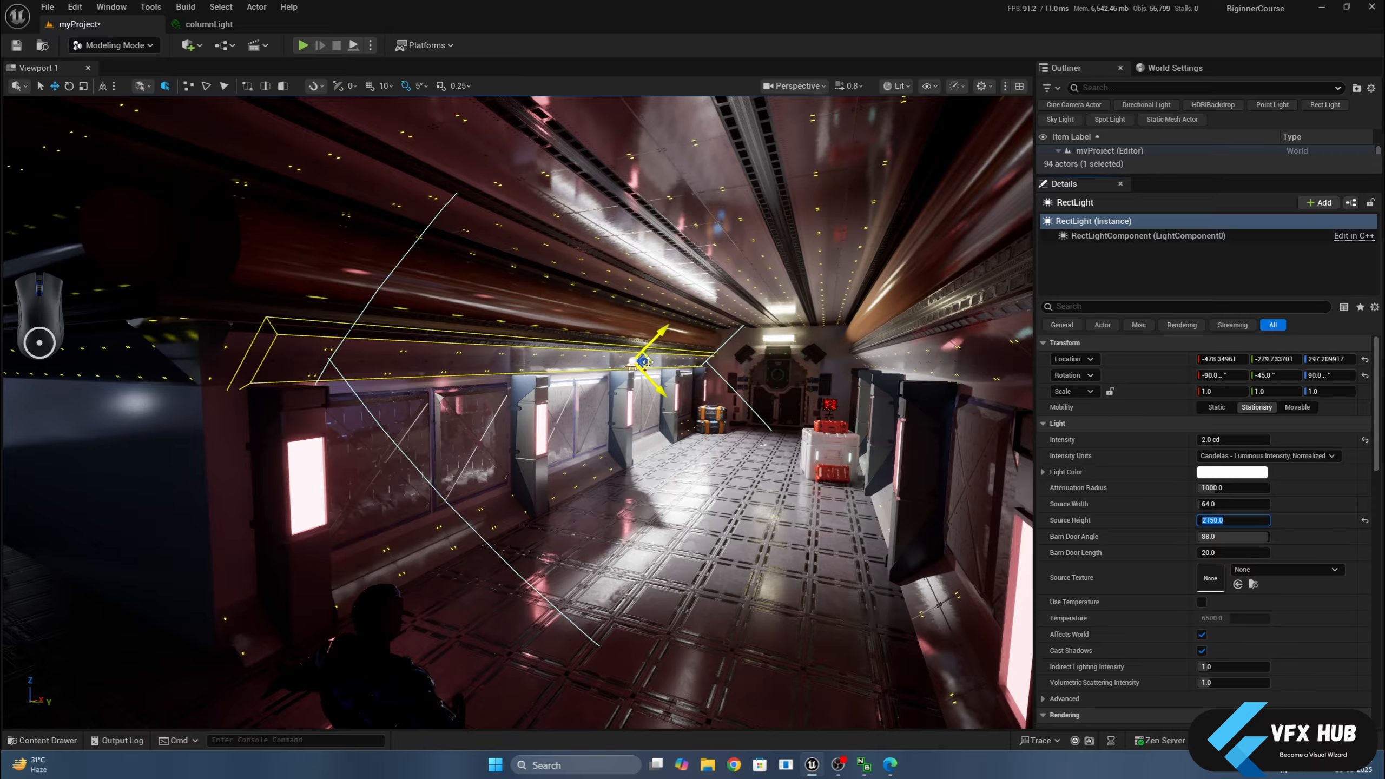
Try lowering the rect light to Z 288, undo that change, and shift the light to X -502.
{"action": "left_click_drag", "start_coordinate": [708, 355], "coordinate": [708, 322]}
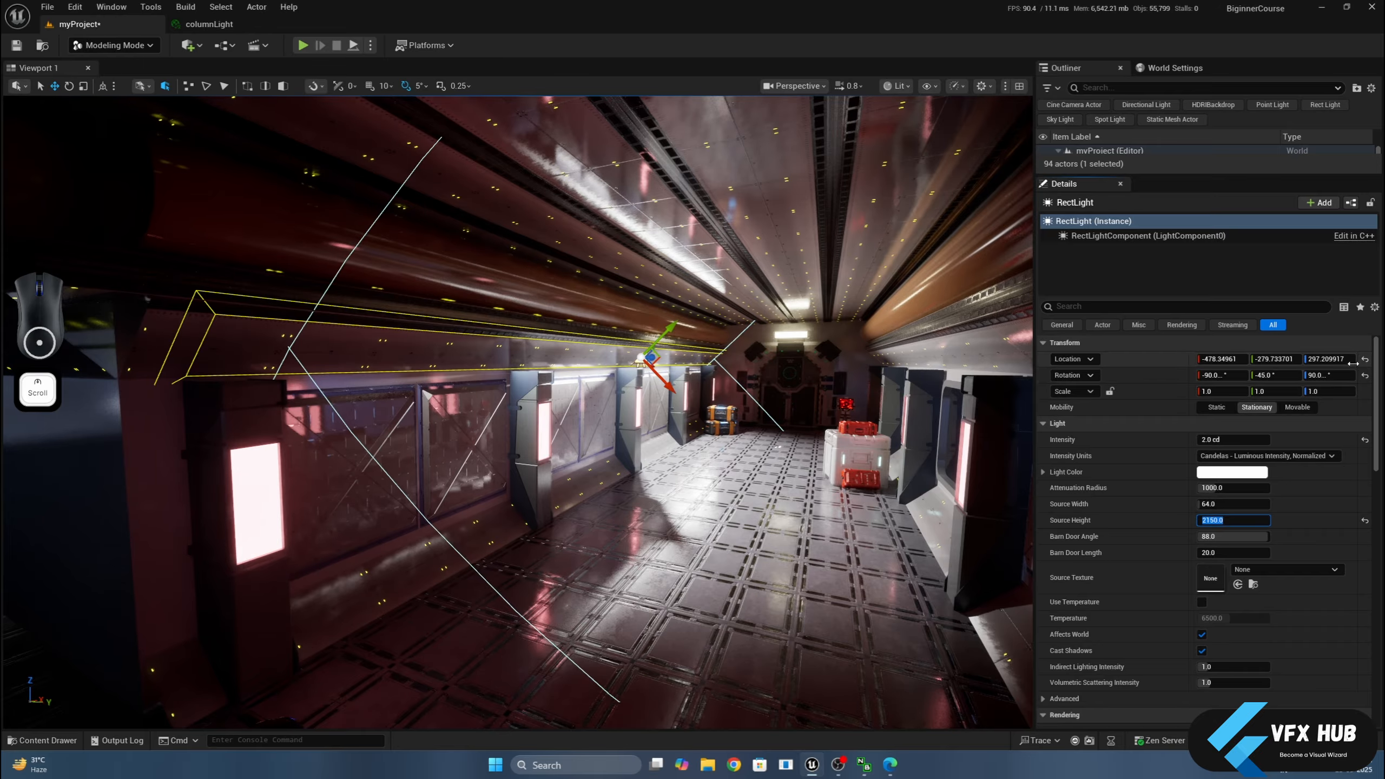
{"action": "left_click_drag", "start_coordinate": [1330, 359], "coordinate": [1320, 359]}
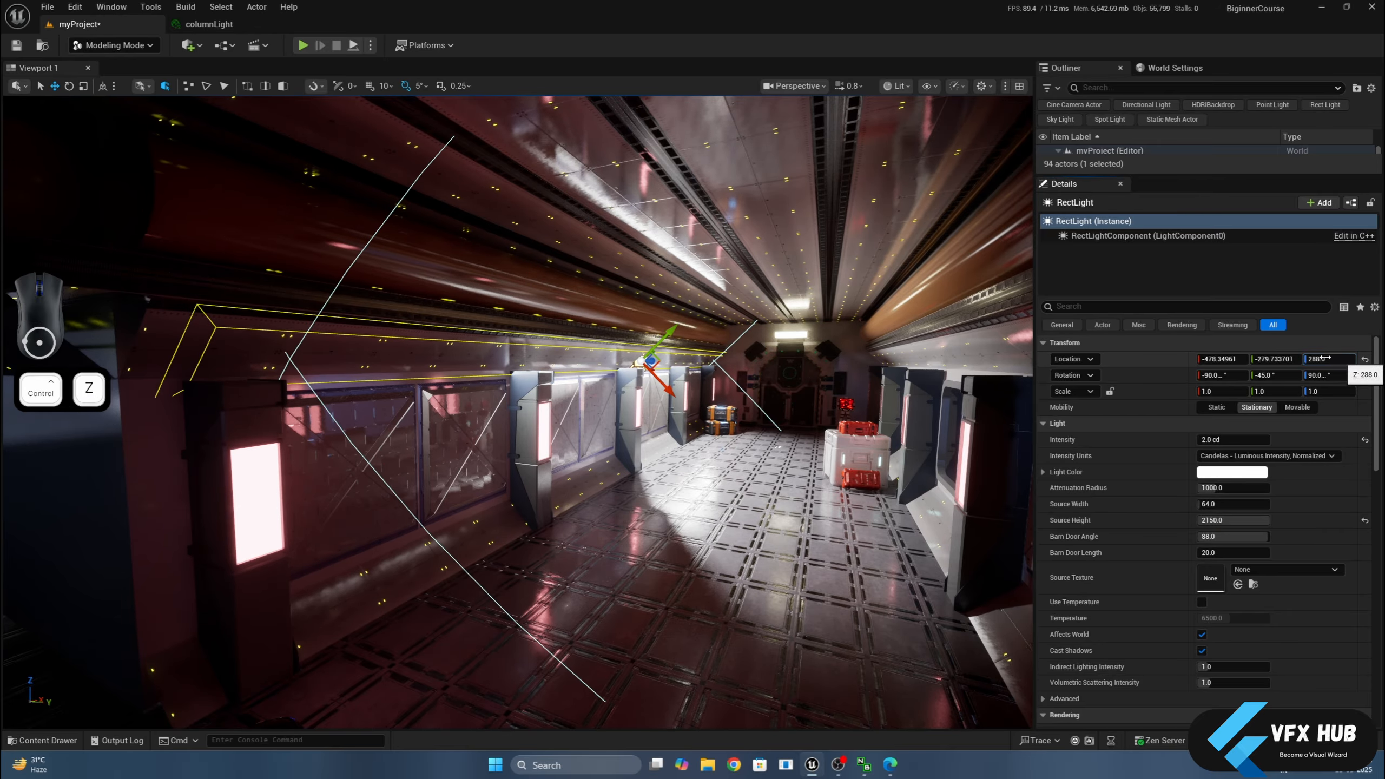
{"action": "key", "text": "ctrl+z"}
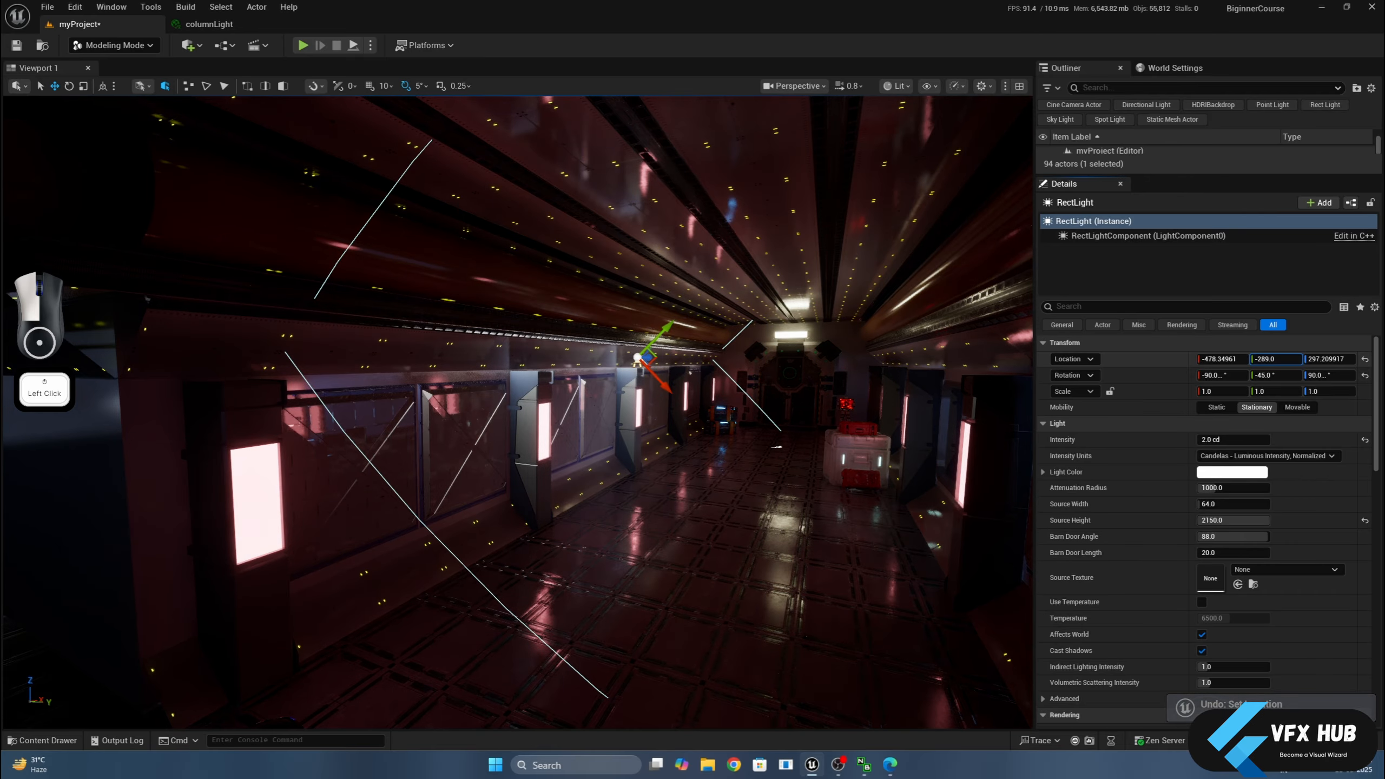
{"action": "left_click_drag", "start_coordinate": [648, 356], "coordinate": [806, 425]}
{"action": "scroll", "coordinate": [648, 356], "scroll_direction": "up", "scroll_amount": 5}
{"action": "scroll", "coordinate": [807, 425], "scroll_direction": "down", "scroll_amount": 4}
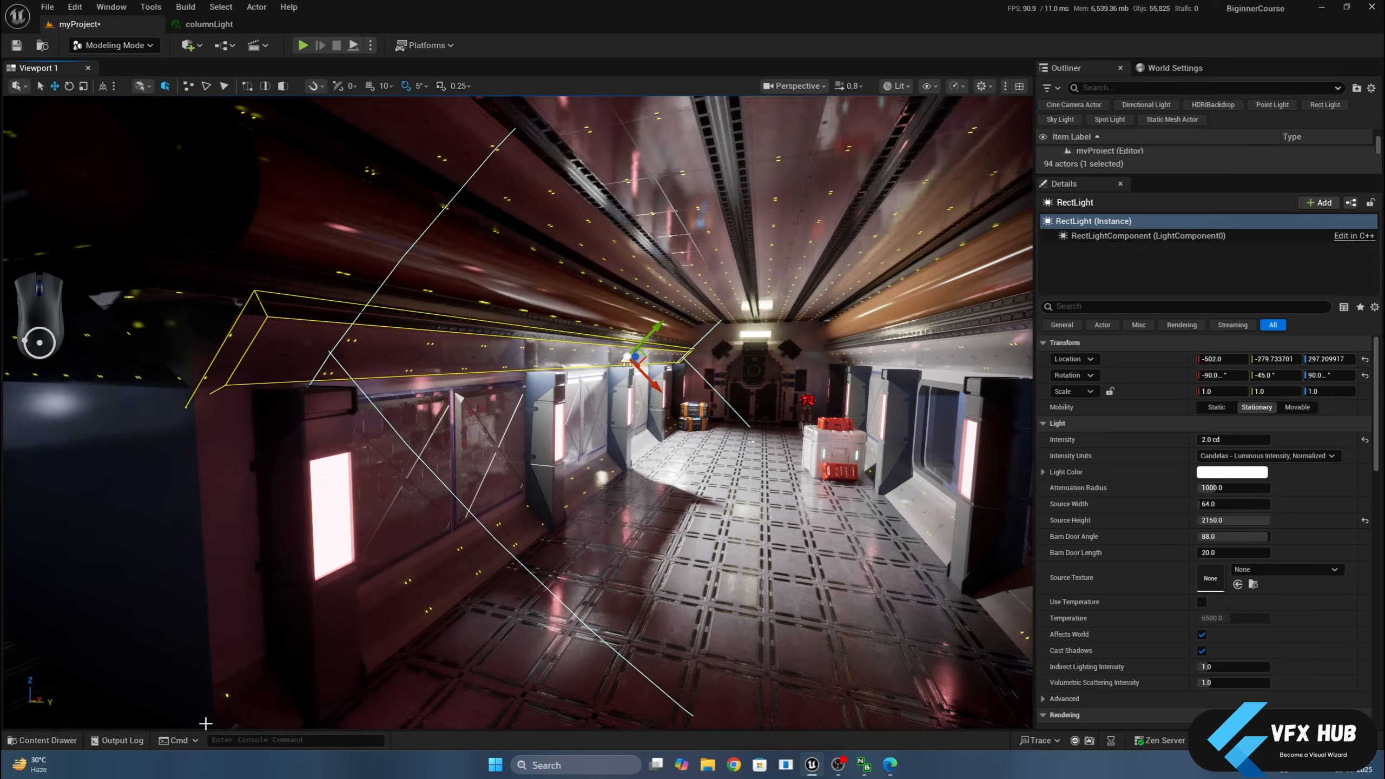
Save the myProject level.
{"action": "left_click", "coordinate": [17, 45]}
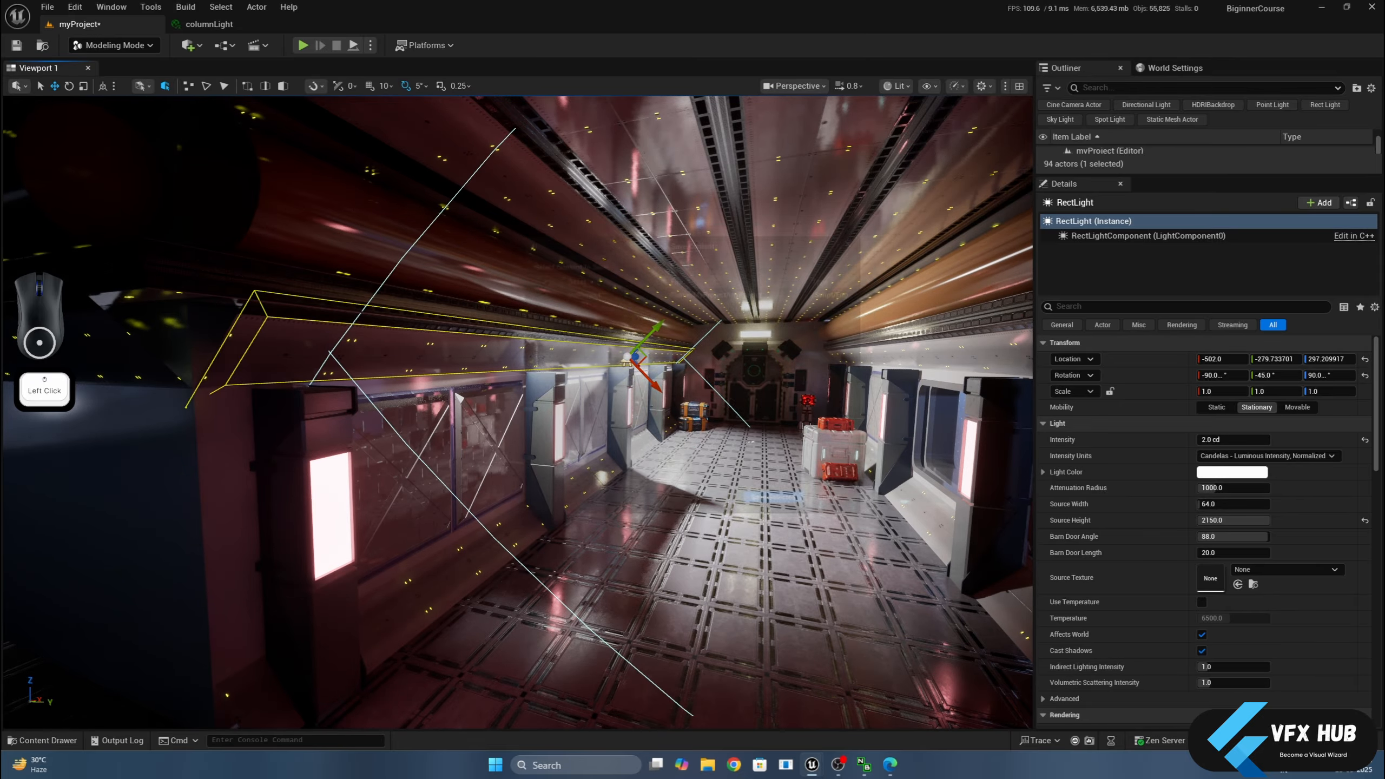
{"action": "left_click", "coordinate": [785, 517]}
Dock the content drawer in the layout and make it taller to show all the shading materials.
{"action": "left_click", "coordinate": [44, 740]}
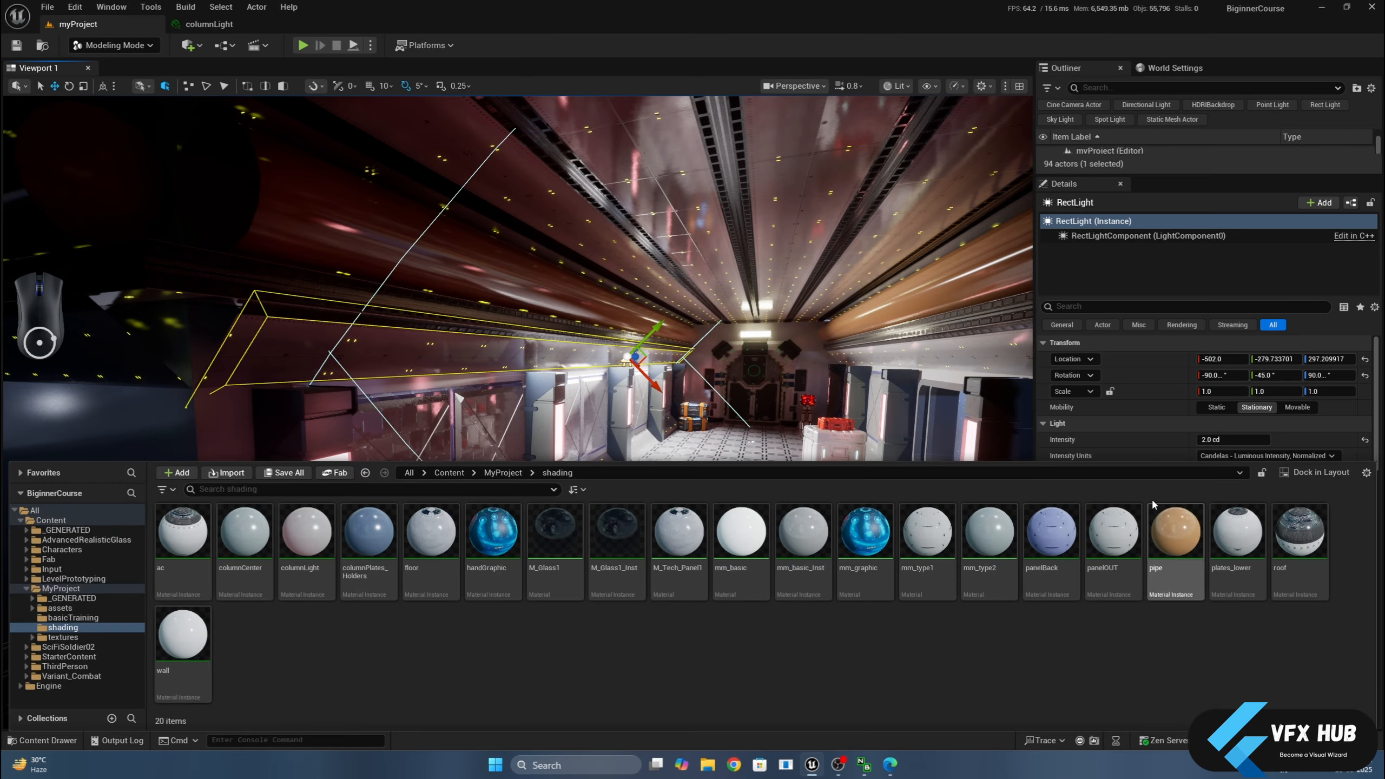
{"action": "left_click", "coordinate": [1315, 473]}
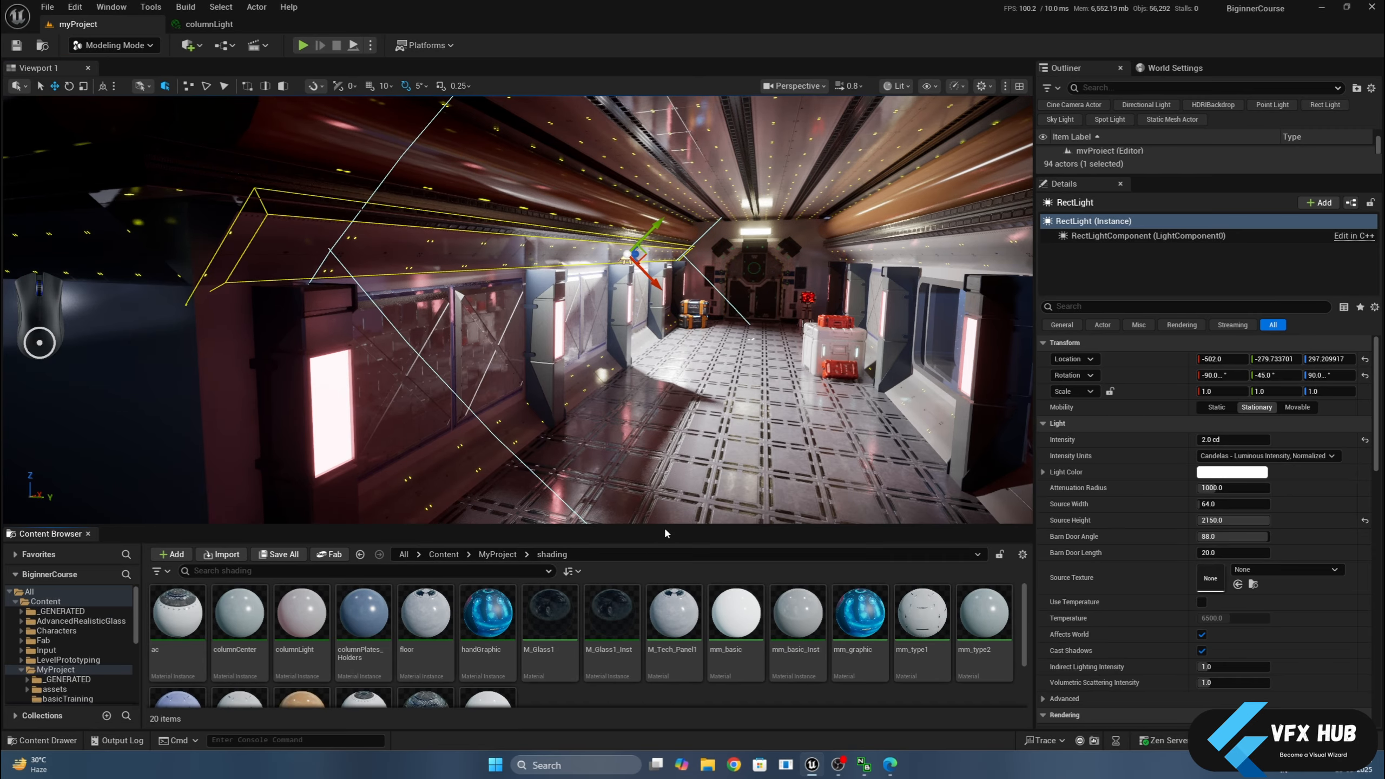
{"action": "left_click_drag", "start_coordinate": [703, 527], "coordinate": [702, 428]}
{"action": "left_click_drag", "start_coordinate": [600, 262], "coordinate": [512, 267], "text": "alt"}
{"action": "left_click", "coordinate": [719, 690]}
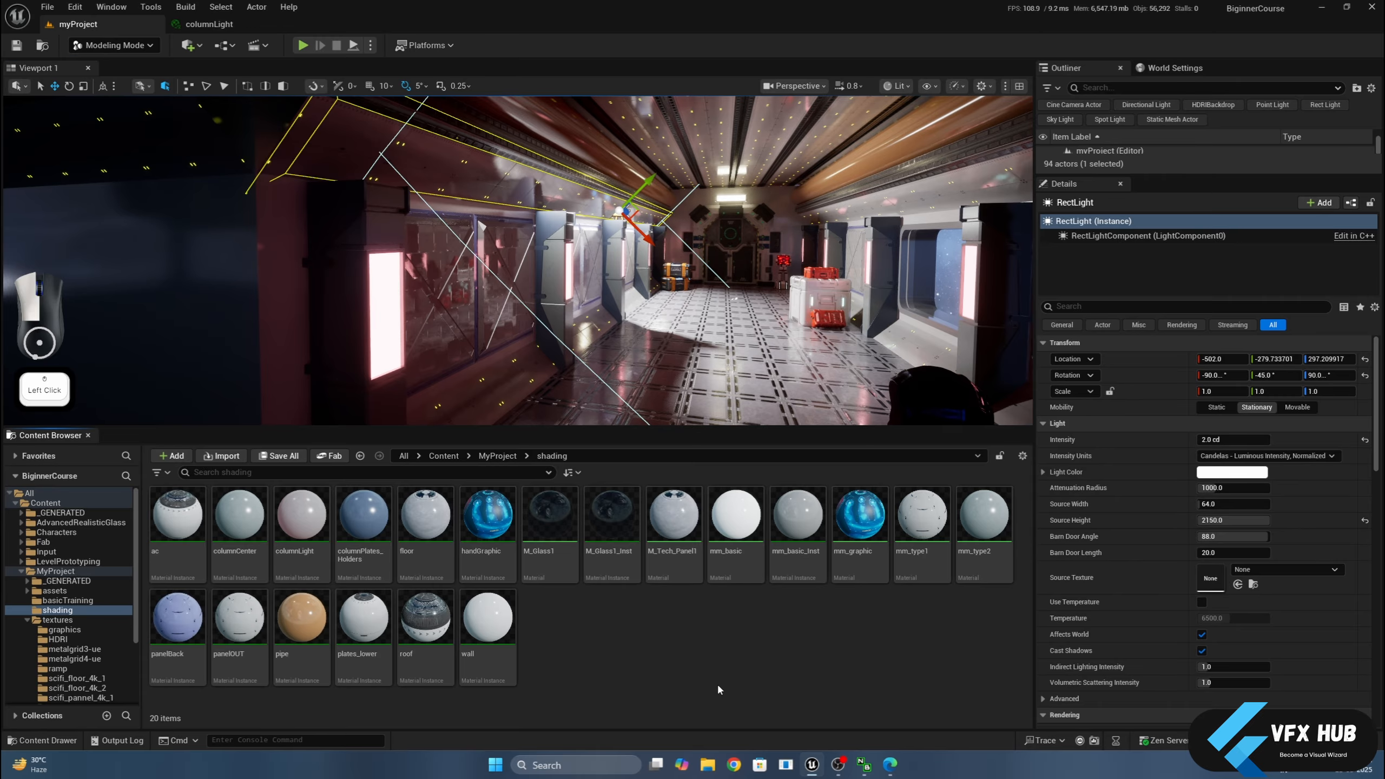
{"action": "middle_click_drag", "start_coordinate": [698, 352], "coordinate": [204, 166]}
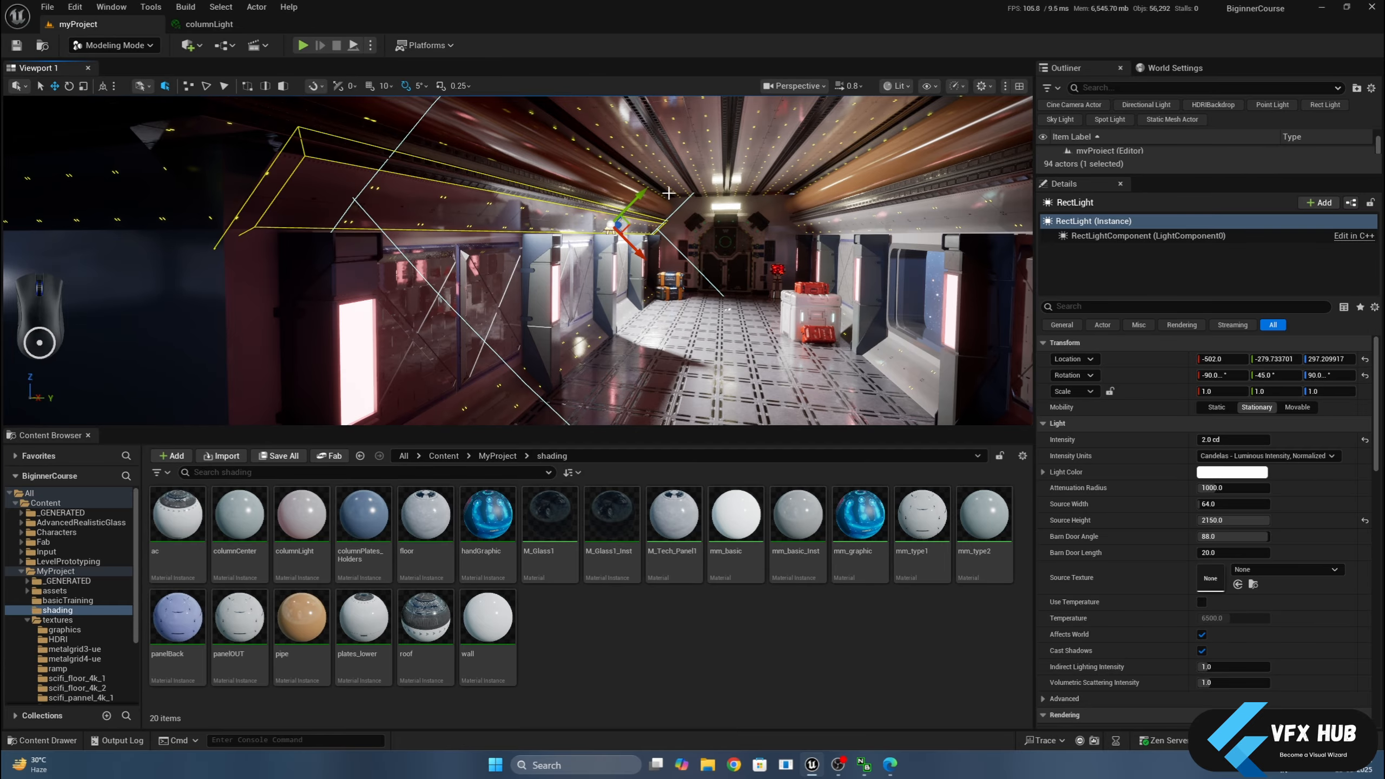
{"action": "left_click", "coordinate": [551, 623]}
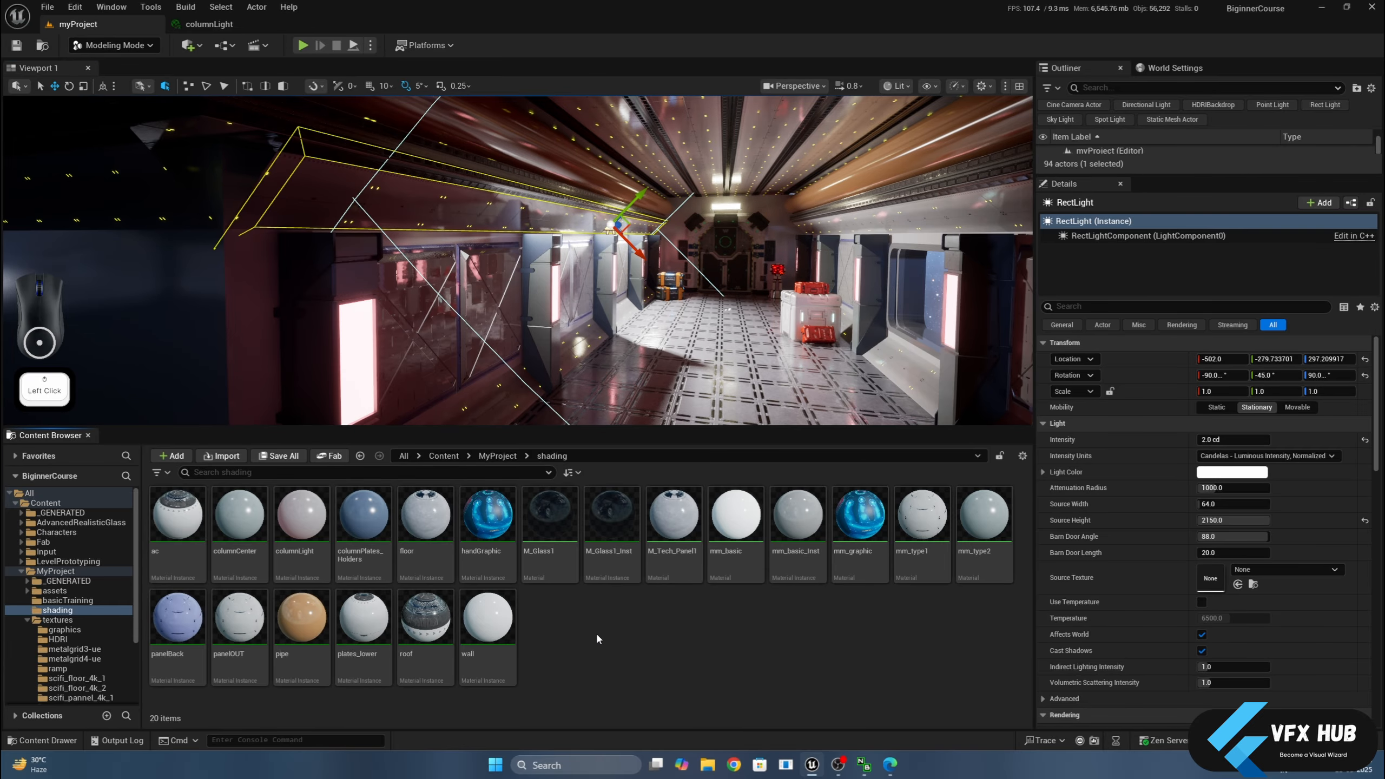
Create a new folder inside the MyProject content folder.
{"action": "left_click", "coordinate": [34, 623]}
{"action": "left_click", "coordinate": [55, 571]}
{"action": "left_click", "coordinate": [27, 620]}
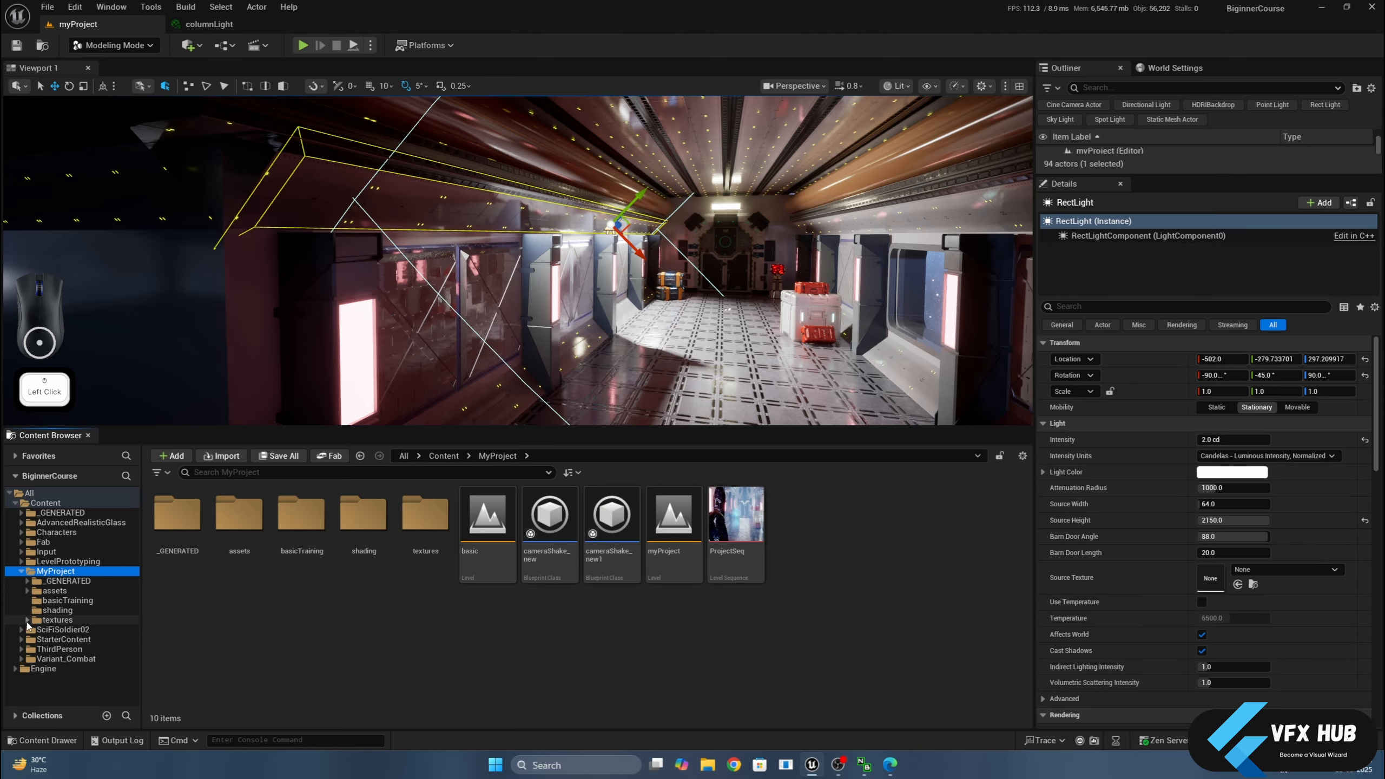
{"action": "right_click", "coordinate": [388, 655]}
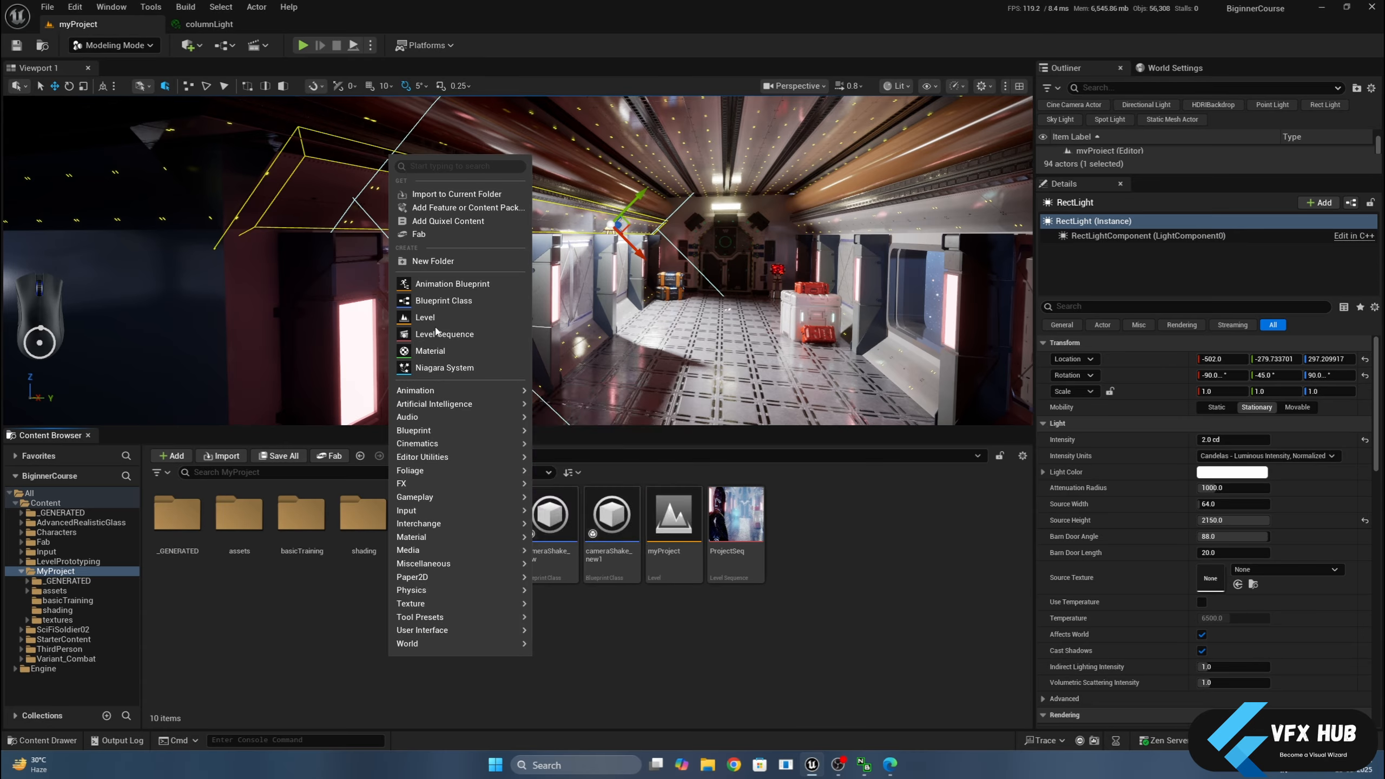
{"action": "left_click", "coordinate": [432, 262]}
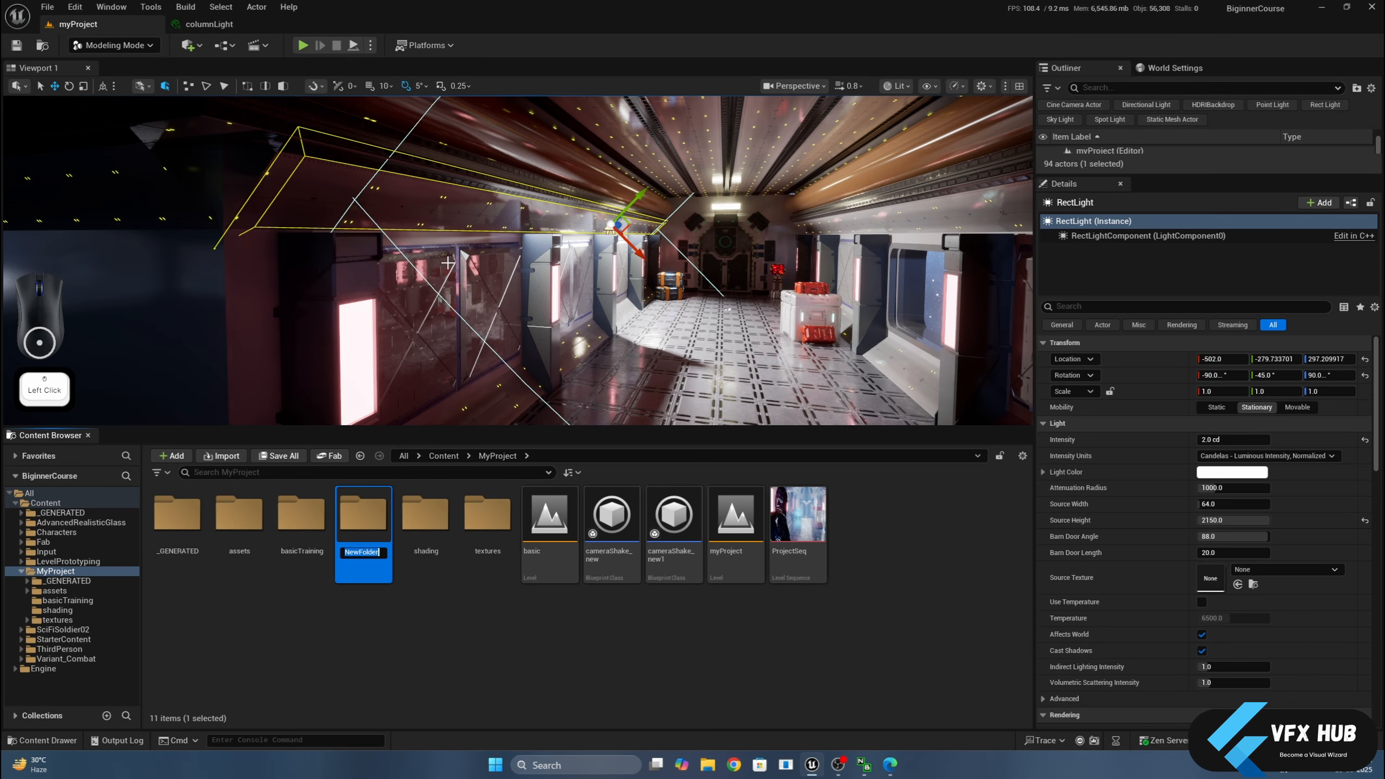
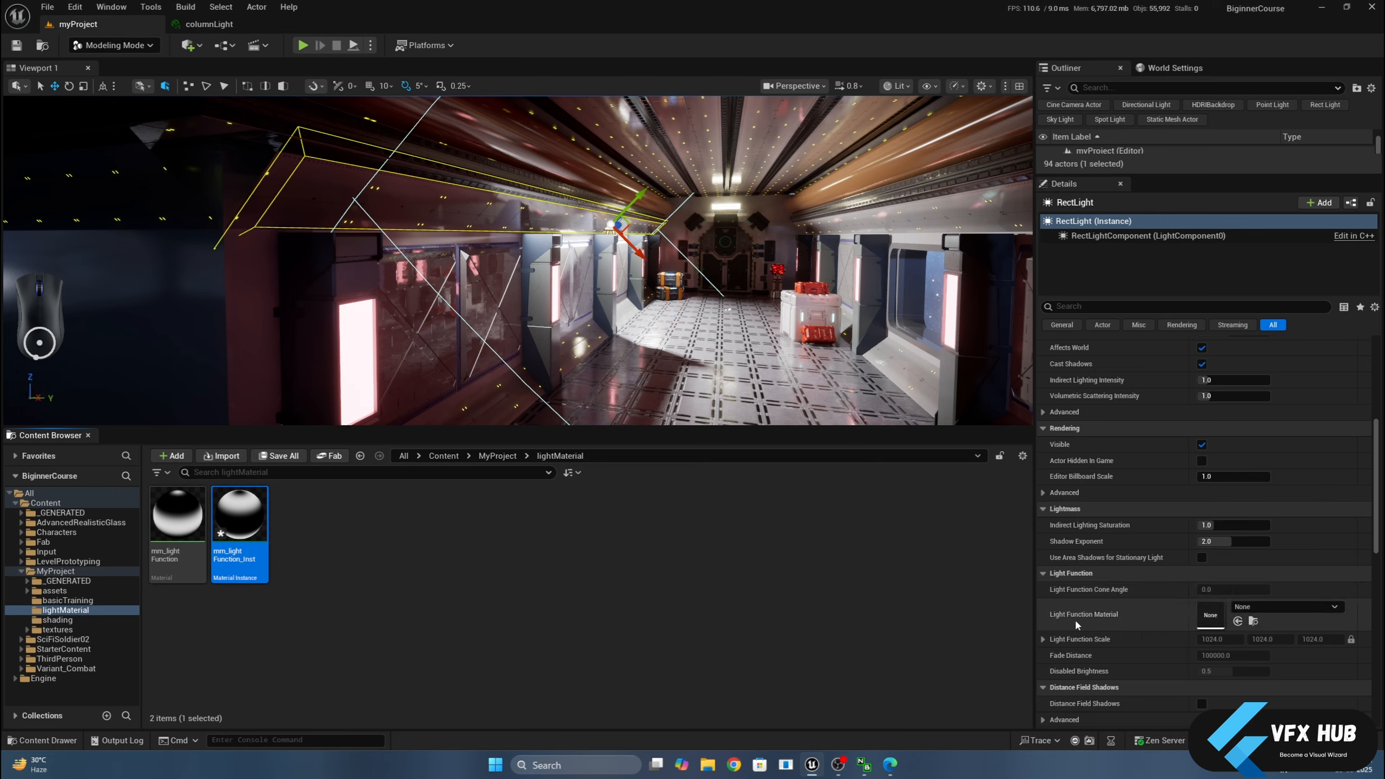
Open the mm_lightFunction_Inst material instance and turn on realtime rendering for its preview.
{"action": "mouse_move", "coordinate": [1074, 623]}
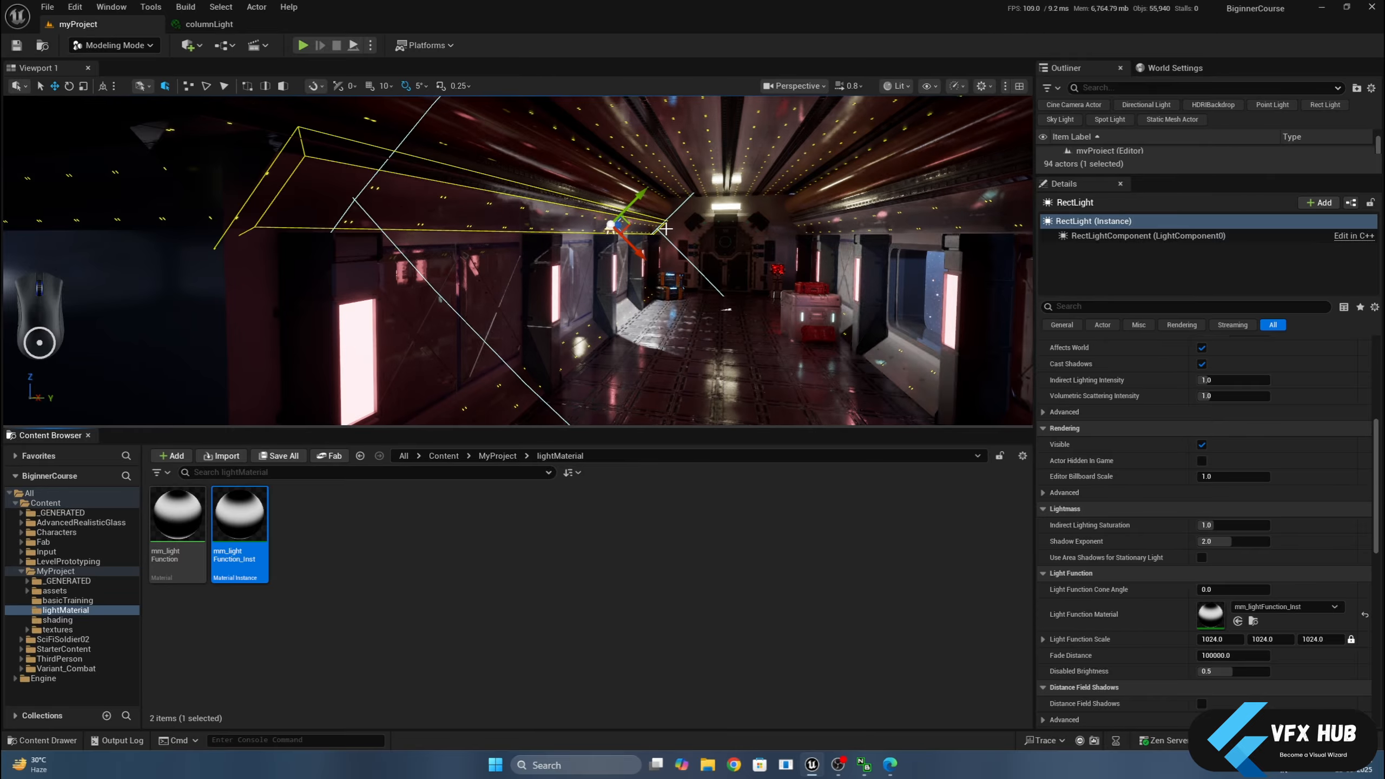
{"action": "double_click", "coordinate": [237, 527]}
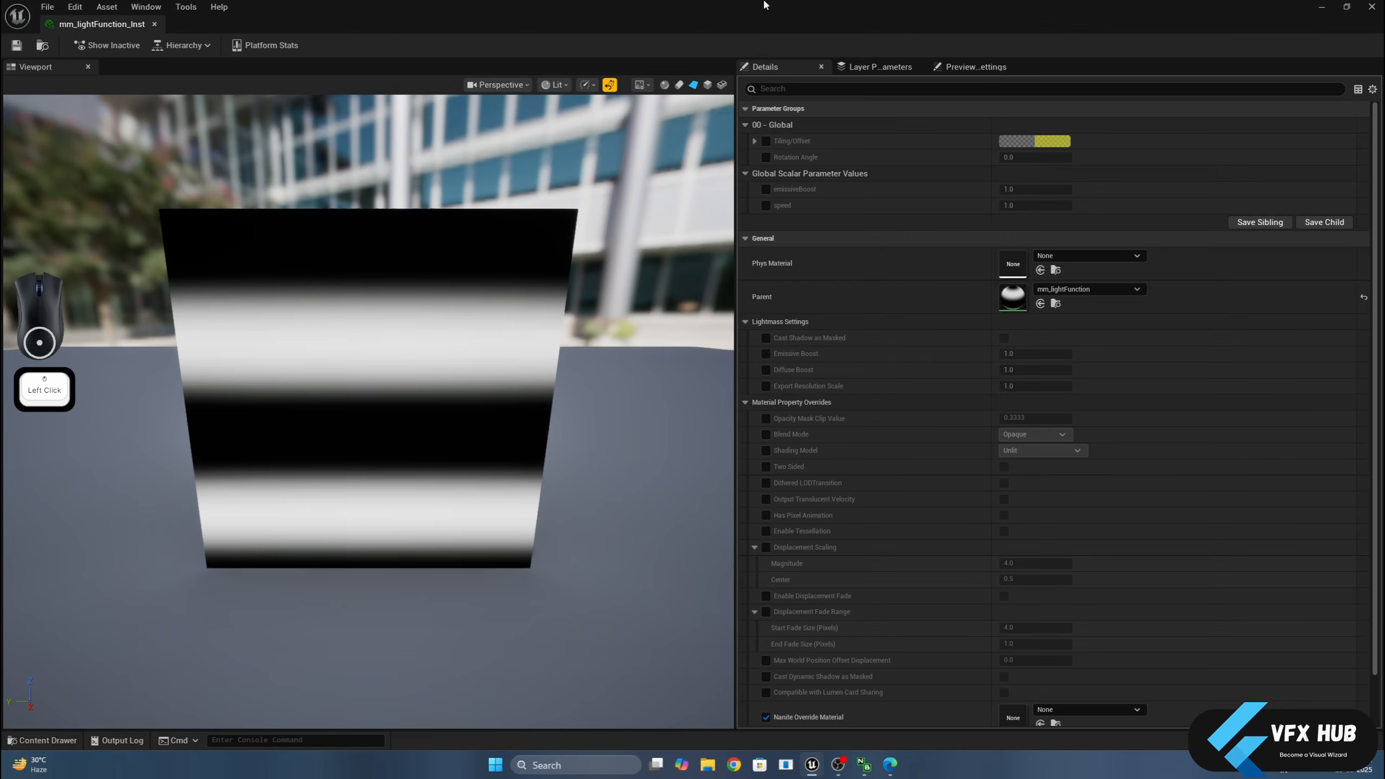
{"action": "left_click_drag", "start_coordinate": [607, 109], "coordinate": [578, 112]}
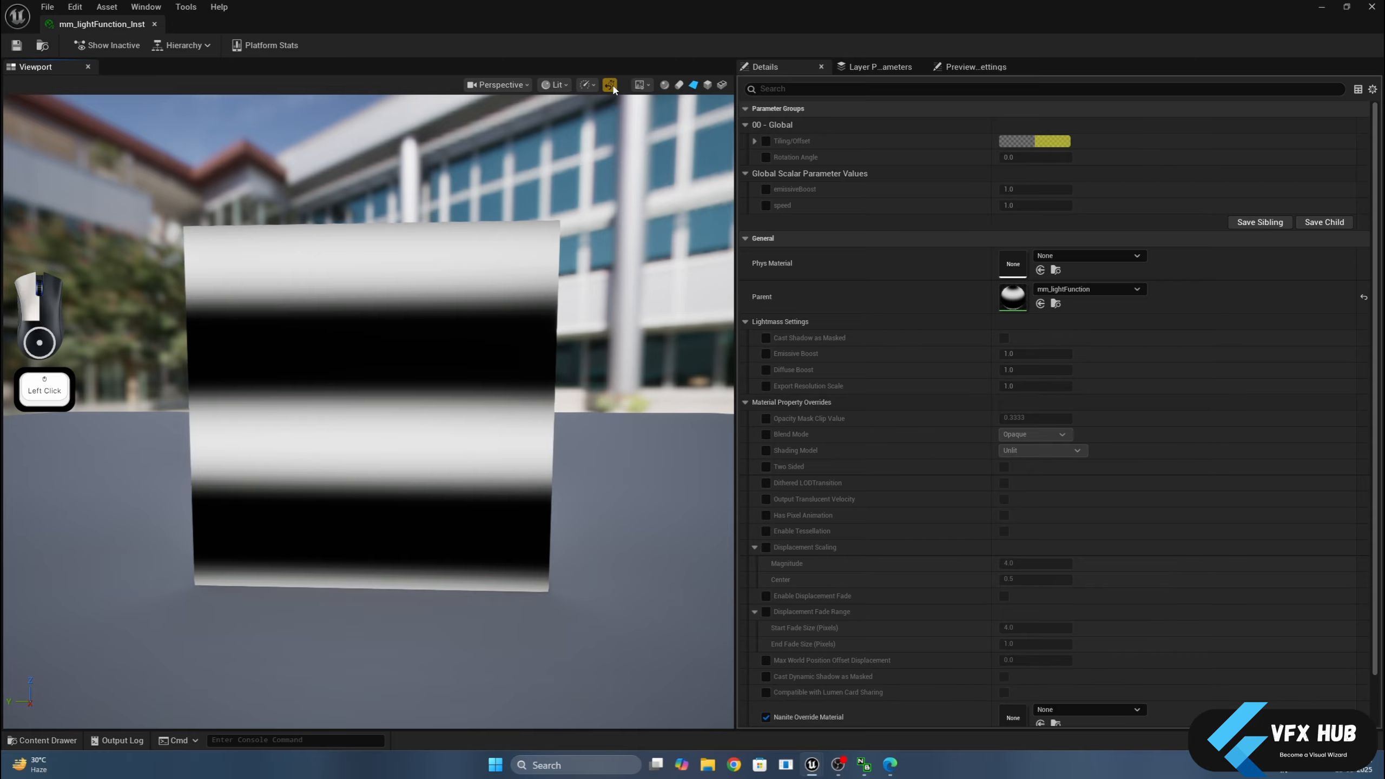
{"action": "left_click", "coordinate": [609, 85]}
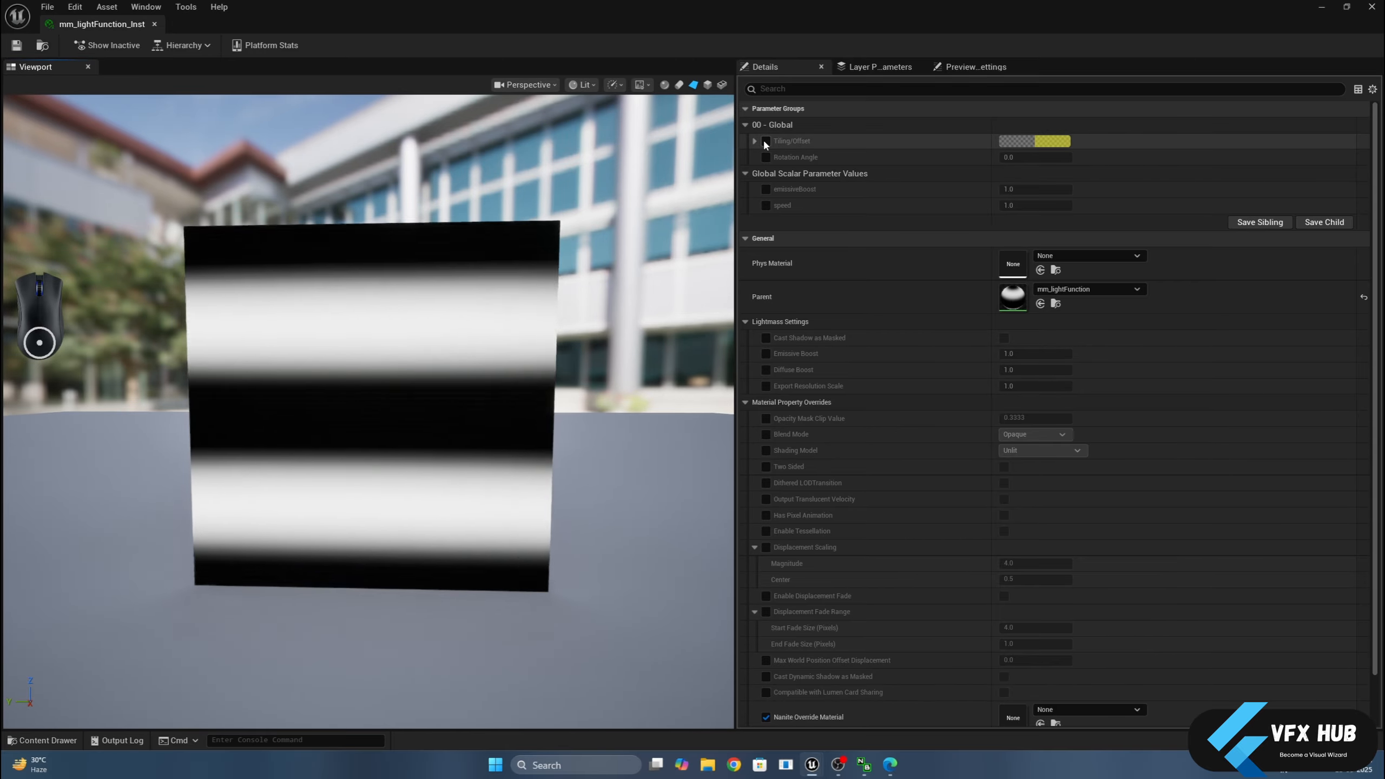
Enable the Tiling/Offset and Rotation Angle overrides on mm_lightFunction_Inst and set the rotation angle to -0.4.
{"action": "left_click", "coordinate": [766, 141]}
{"action": "left_click", "coordinate": [755, 141]}
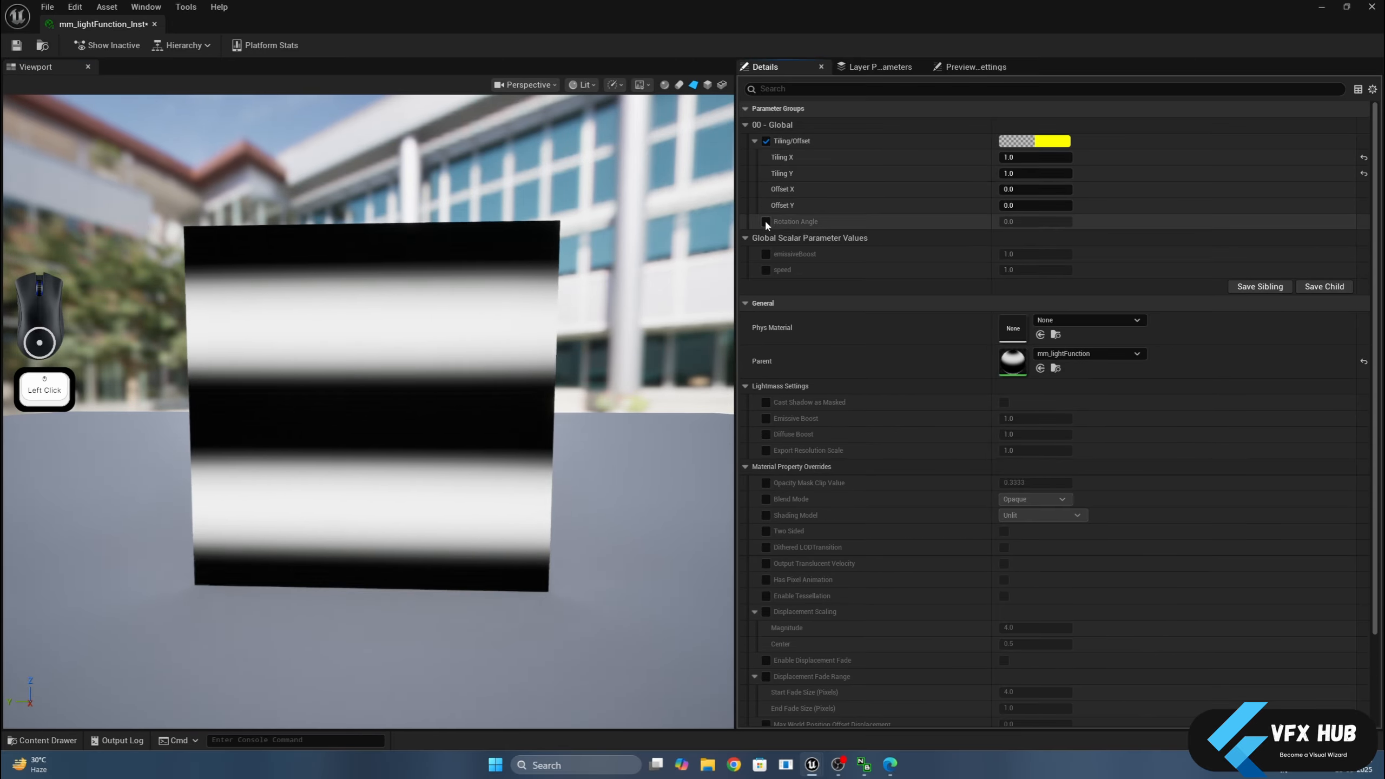
{"action": "left_click", "coordinate": [765, 222]}
{"action": "left_click", "coordinate": [1027, 222]}
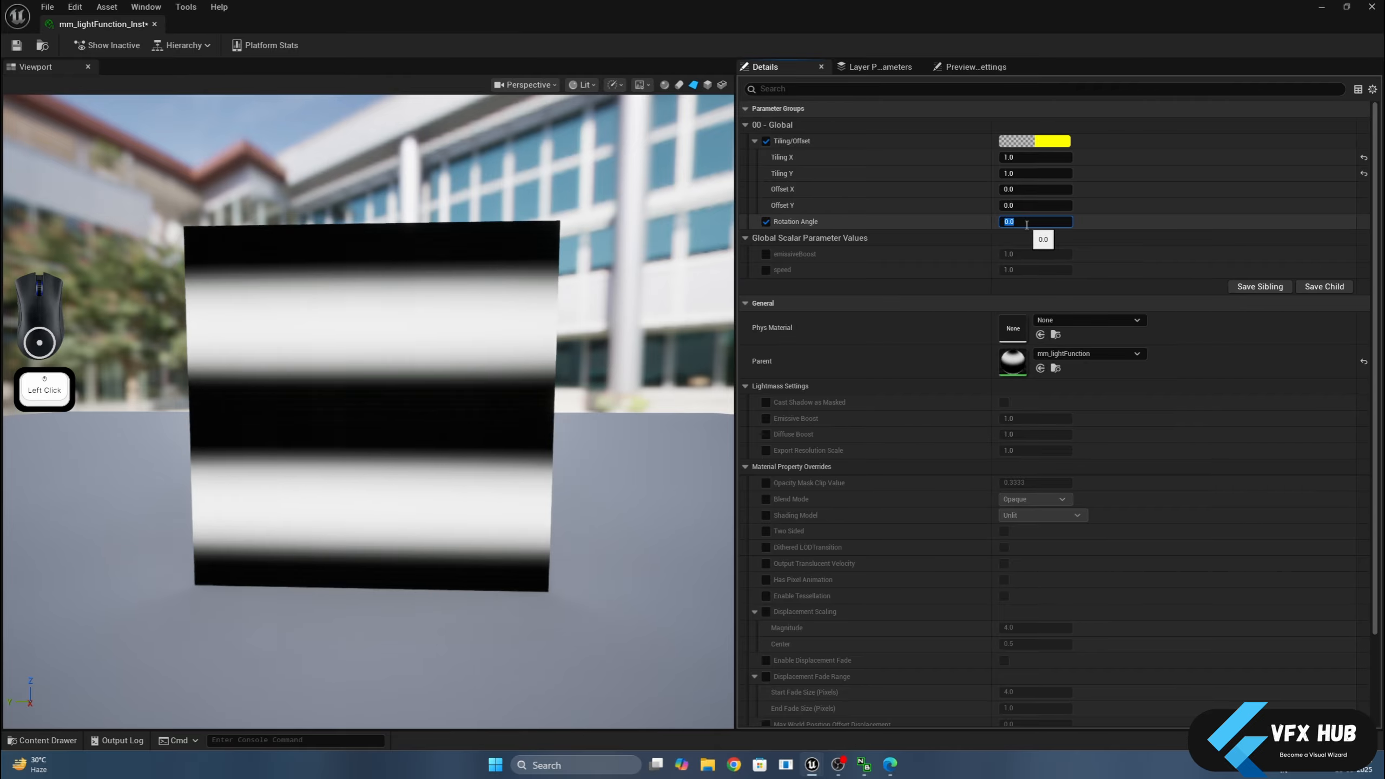
{"action": "type", "text": "-0.4"}
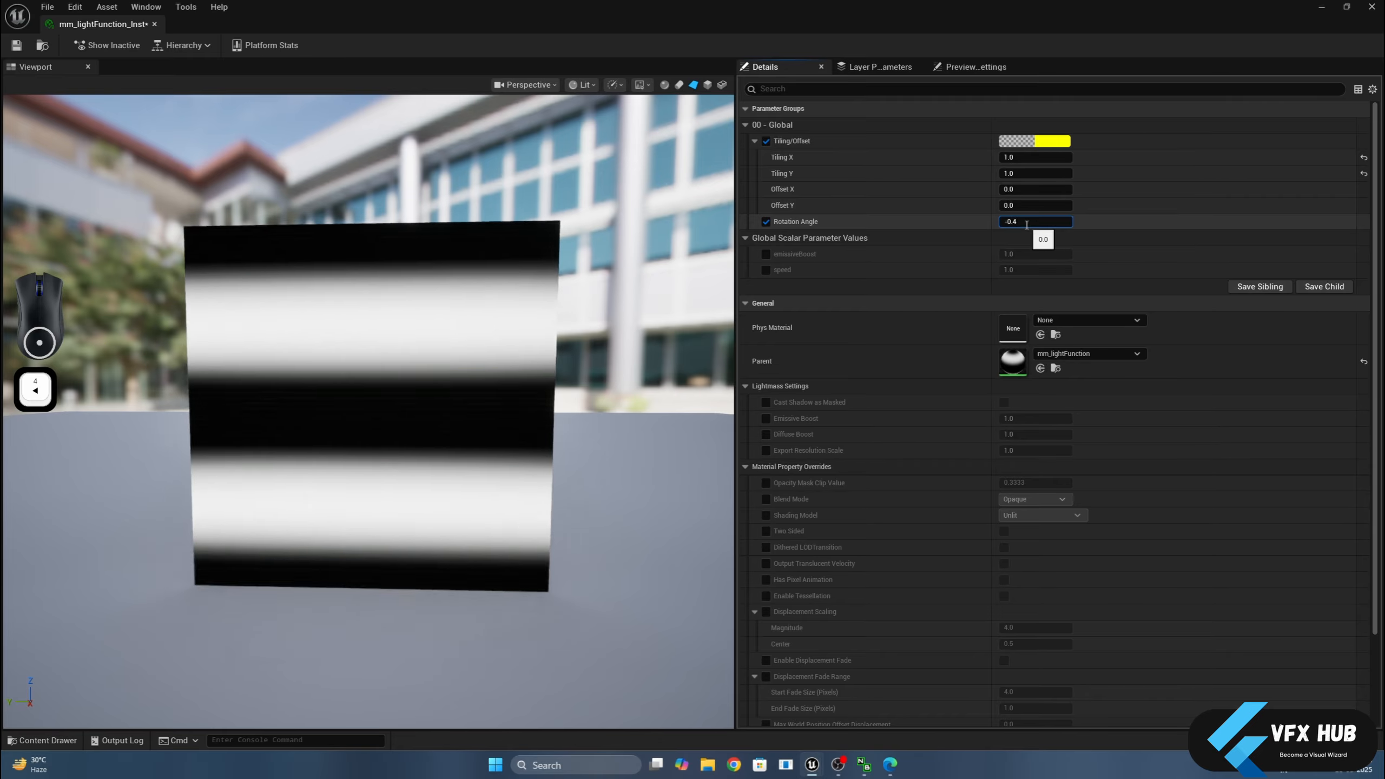
{"action": "key", "text": "Return"}
Try a rotation angle of -0.48 for the light function stripes.
{"action": "left_click", "coordinate": [1027, 222]}
{"action": "type", "text": "-"}
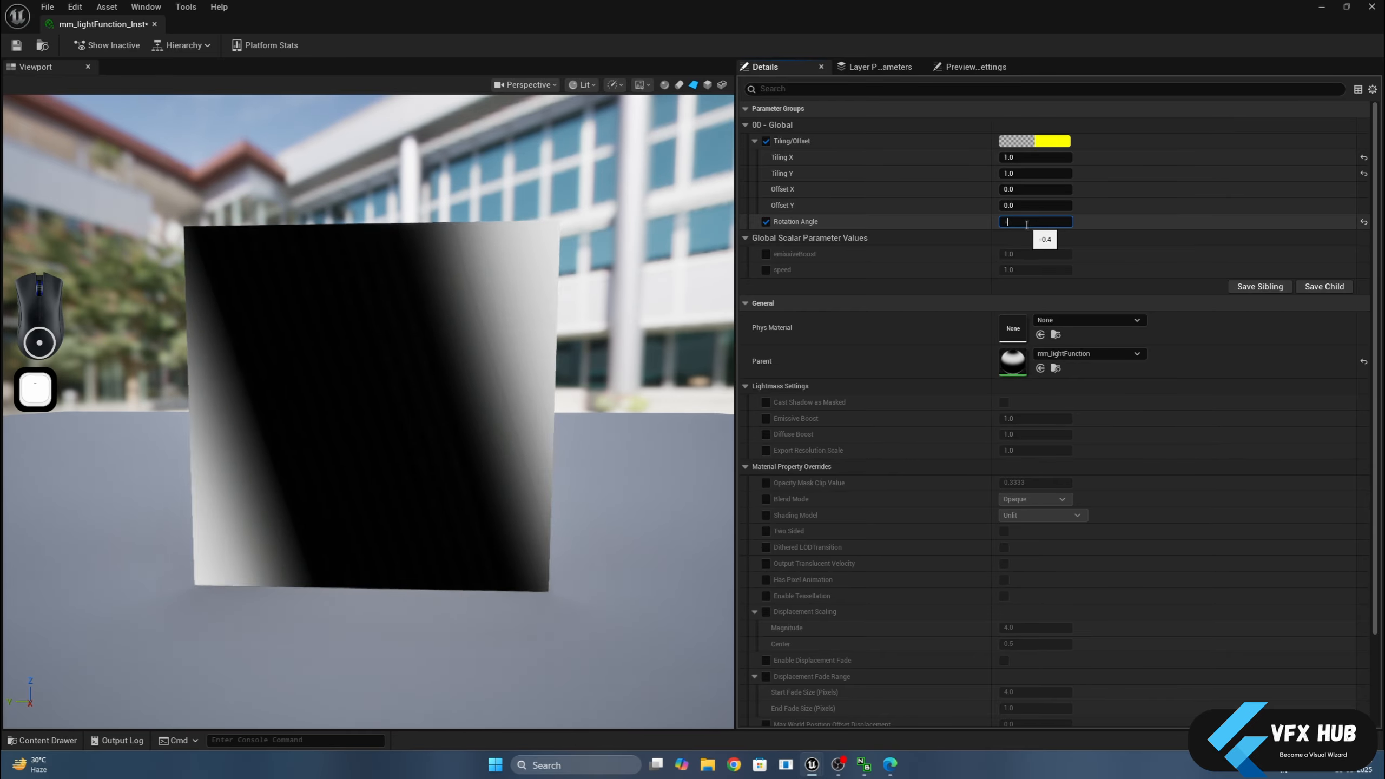
{"action": "type", "text": "0.48"}
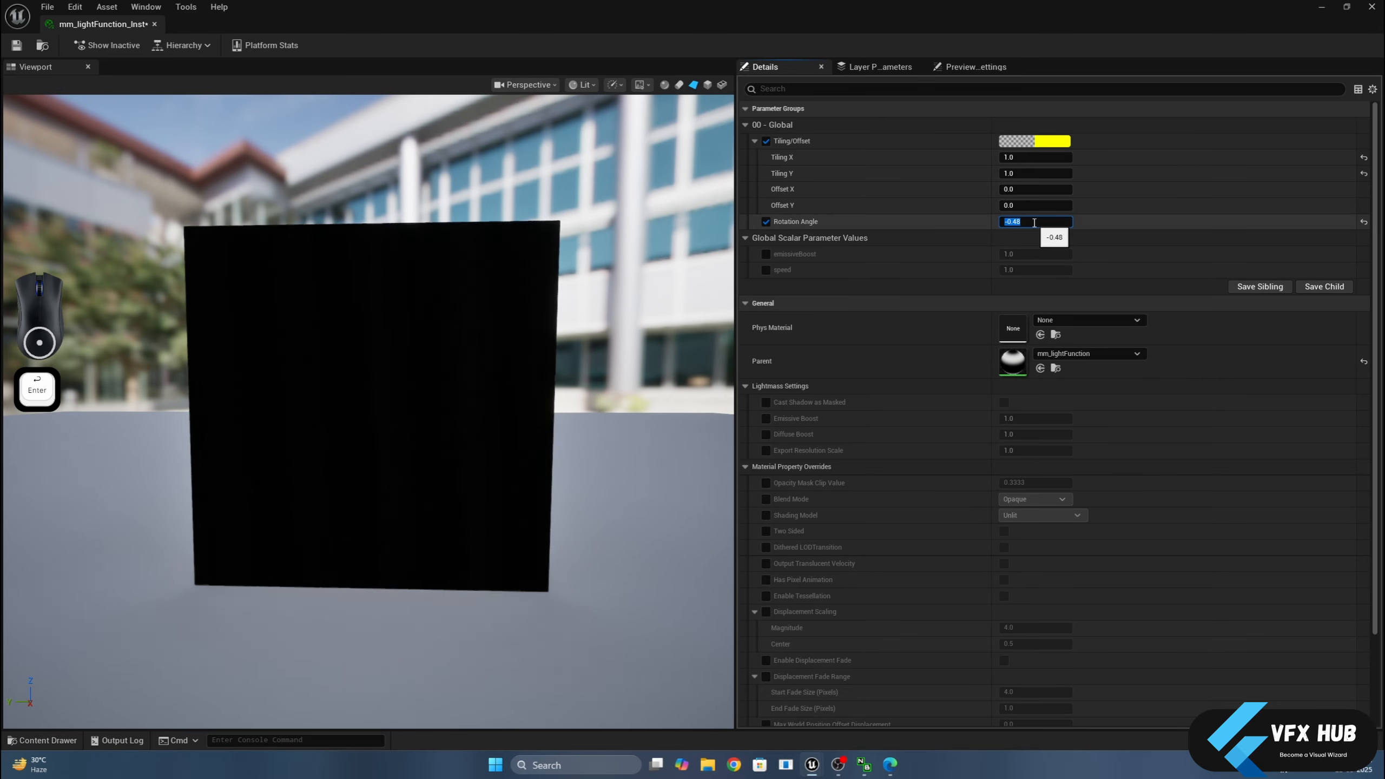
Turn the maximized material instance editor into a floating window placed so the corridor stays in view.
{"action": "left_click_drag", "start_coordinate": [528, 4], "coordinate": [764, 476]}
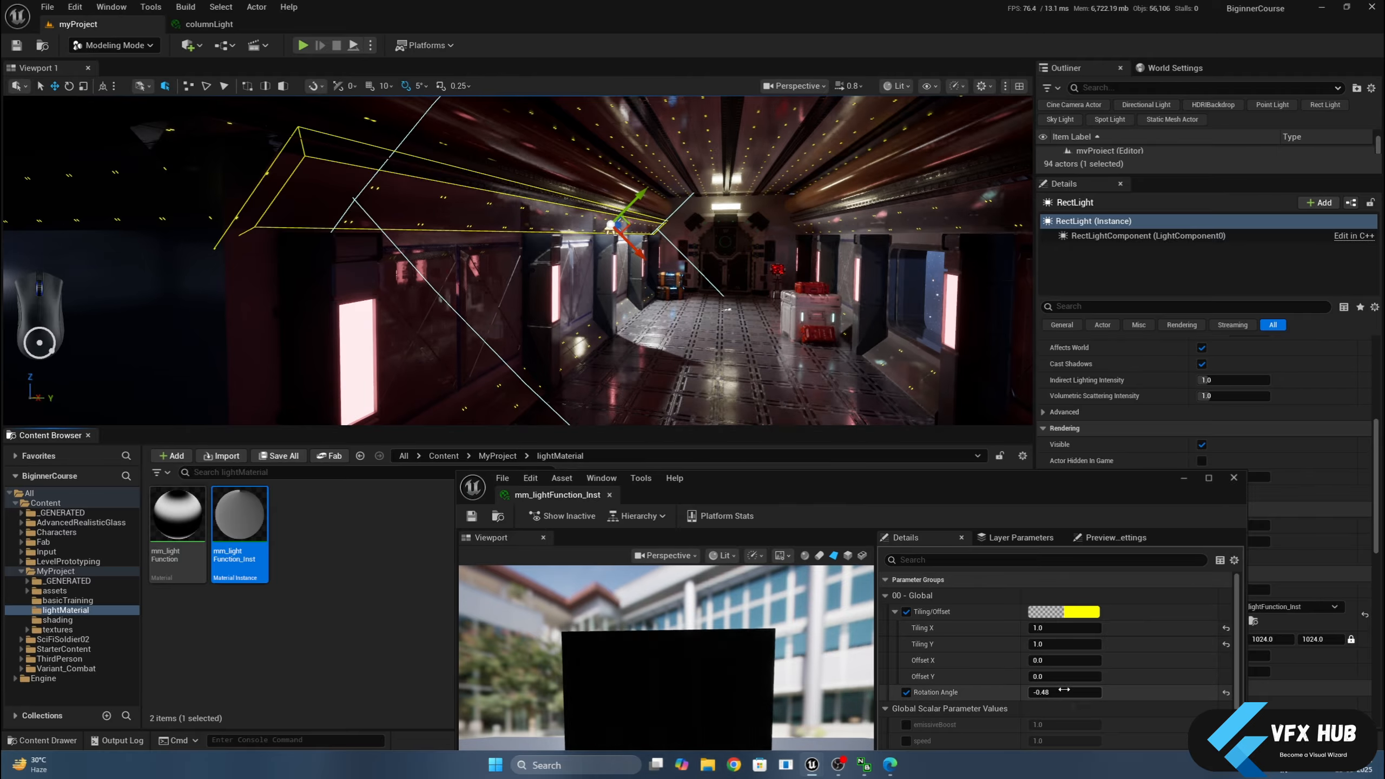
{"action": "left_click", "coordinate": [1066, 693]}
{"action": "left_click", "coordinate": [1067, 693]}
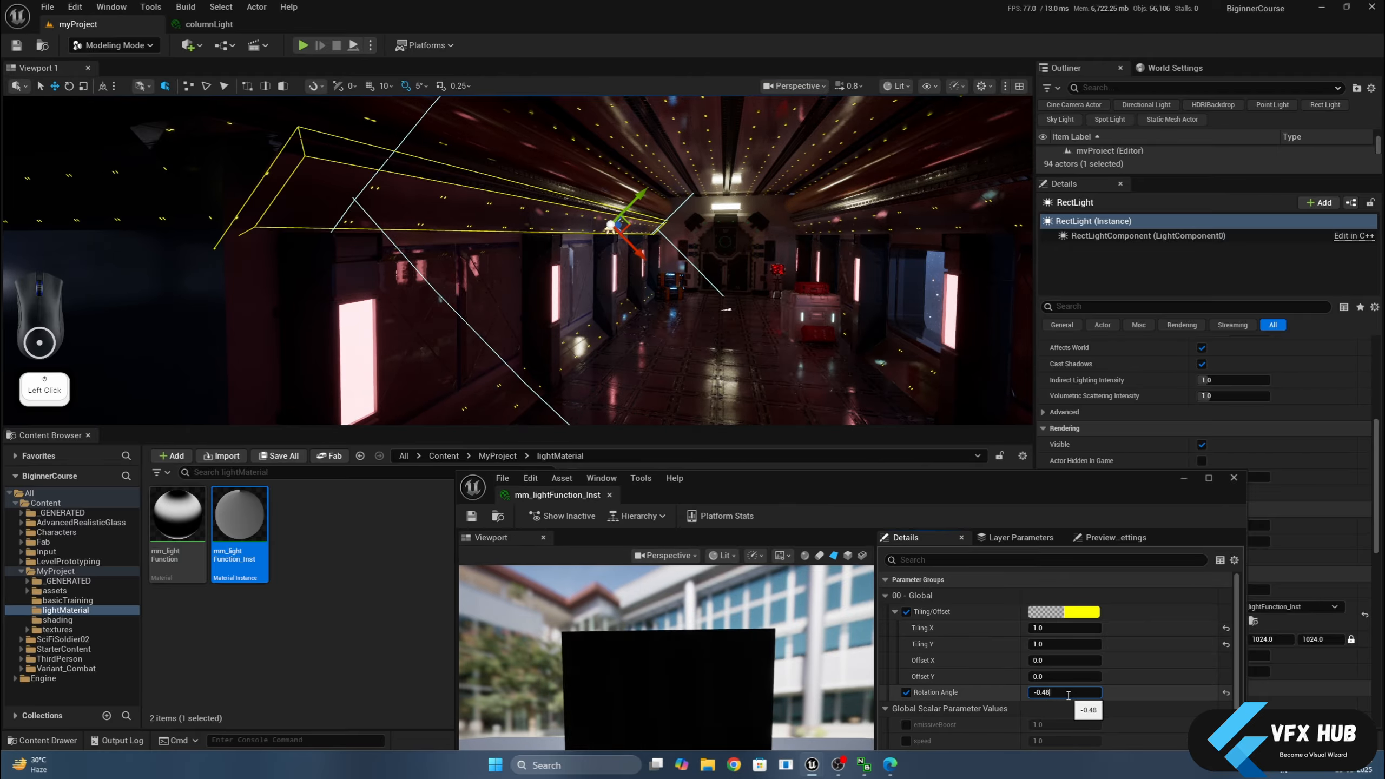
Try a value of 0.1 for Tiling X, restore it to 1, and try 0.1 for Tiling Y.
{"action": "left_click", "coordinate": [1052, 628]}
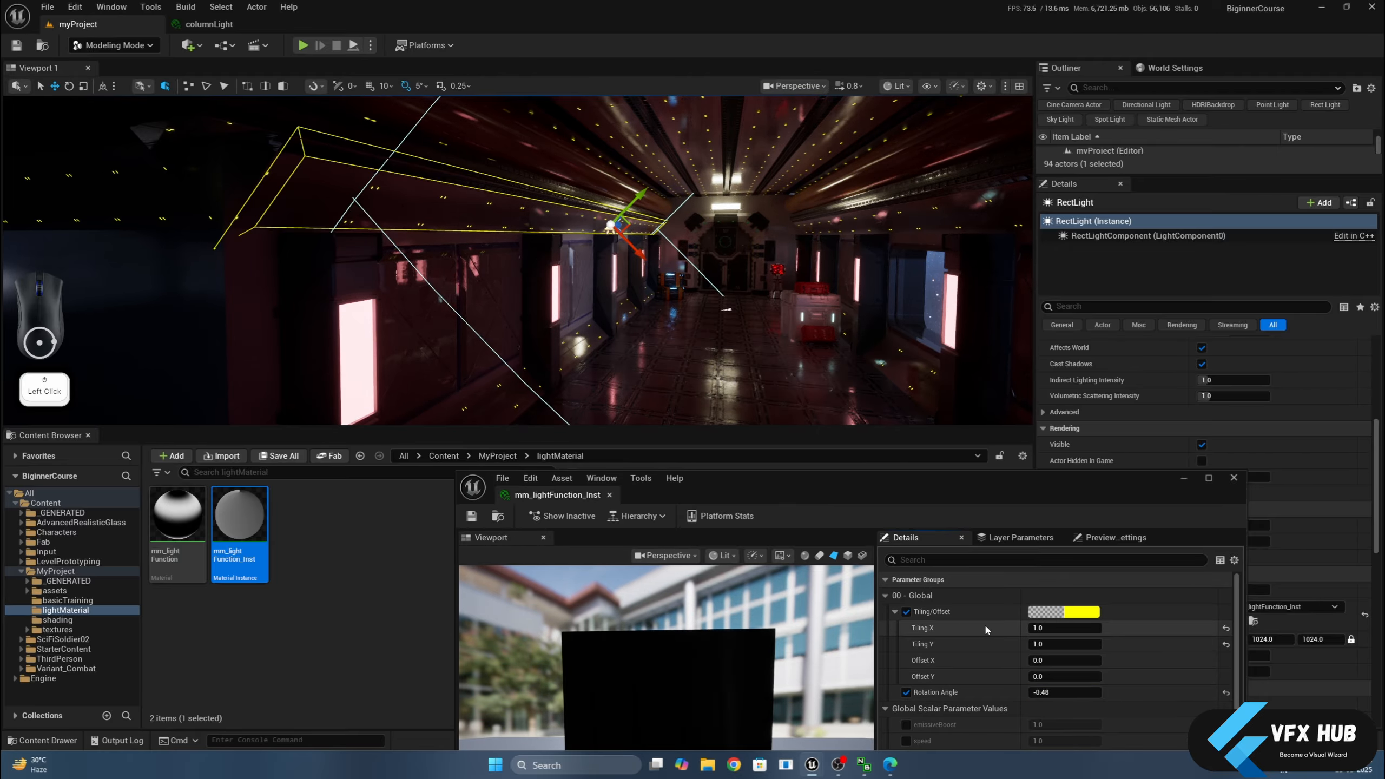
{"action": "type", "text": "0.1"}
{"action": "key", "text": "Return"}
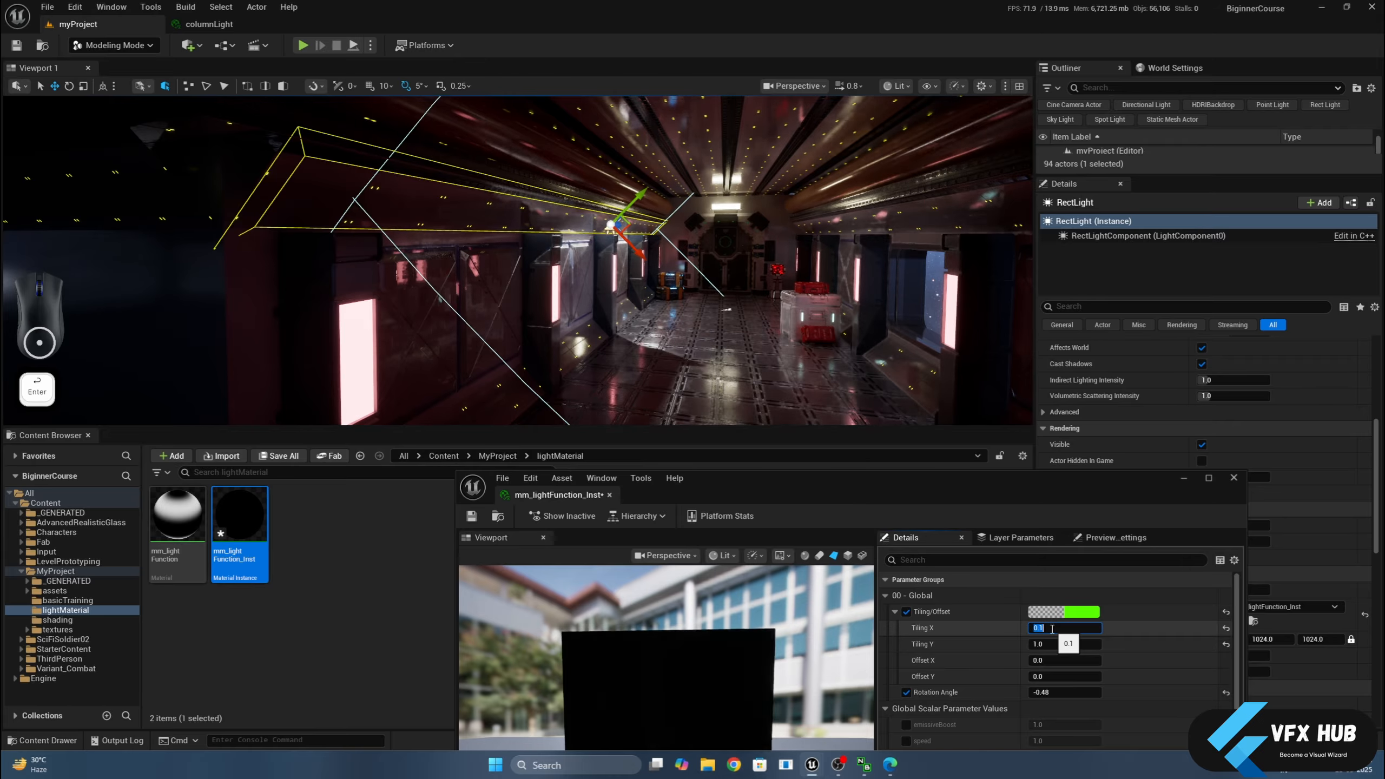
{"action": "type", "text": "1"}
{"action": "left_click", "coordinate": [1052, 644]}
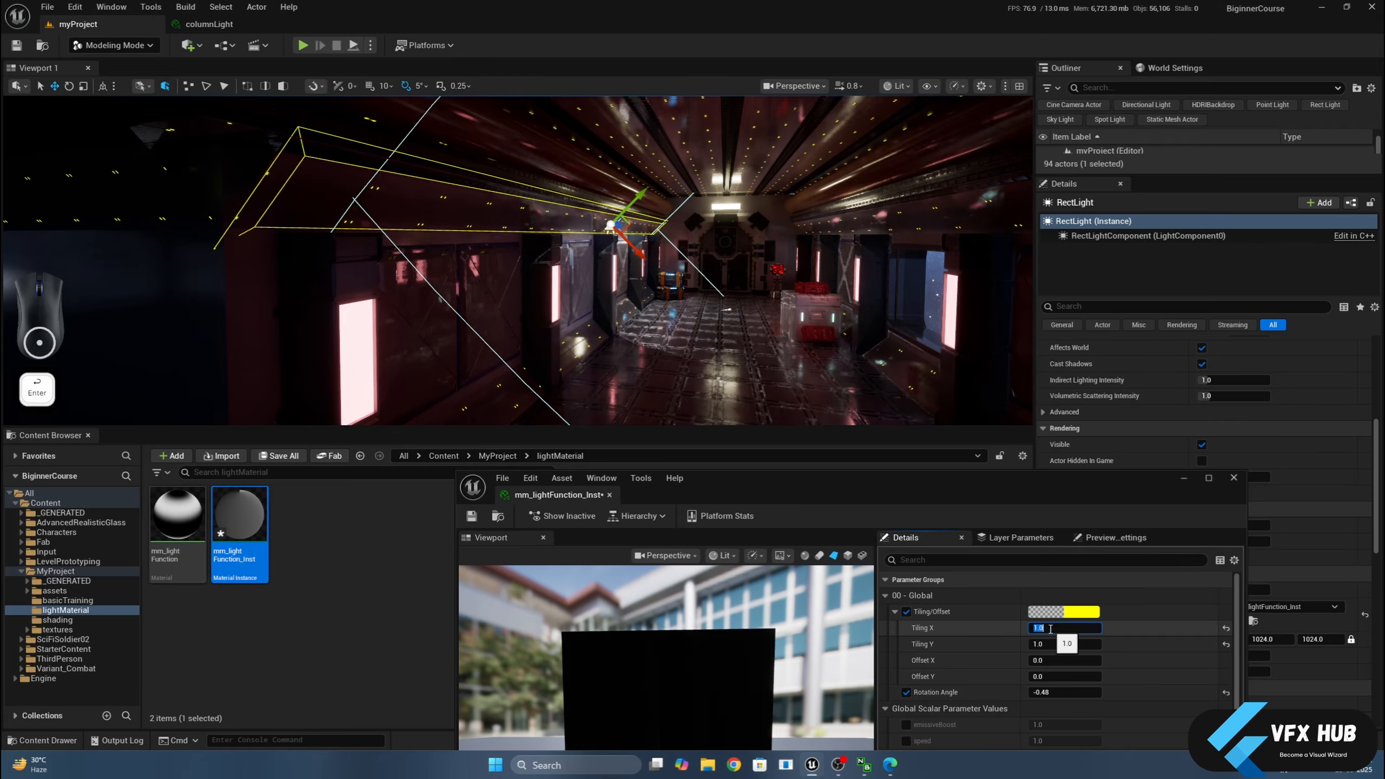
{"action": "type", "text": "0.1"}
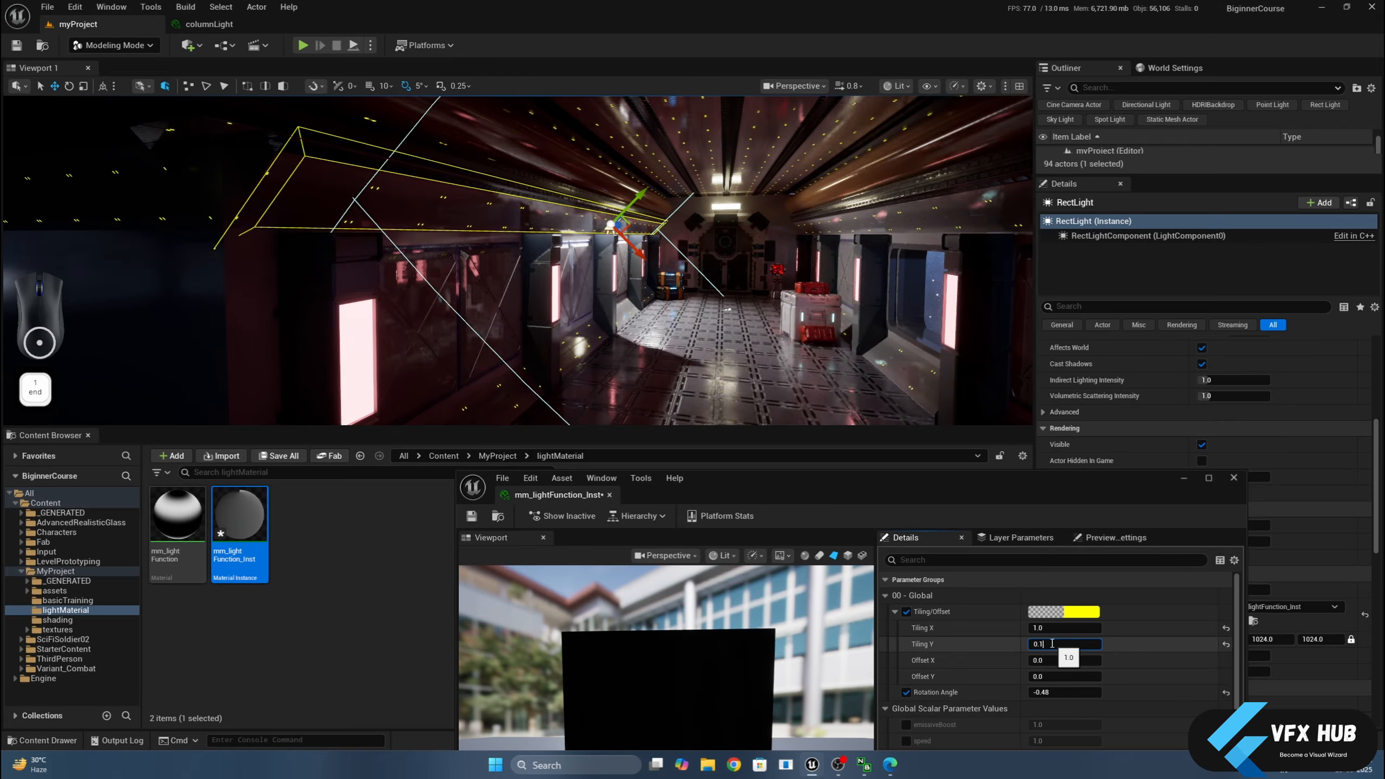
{"action": "key", "text": "Return"}
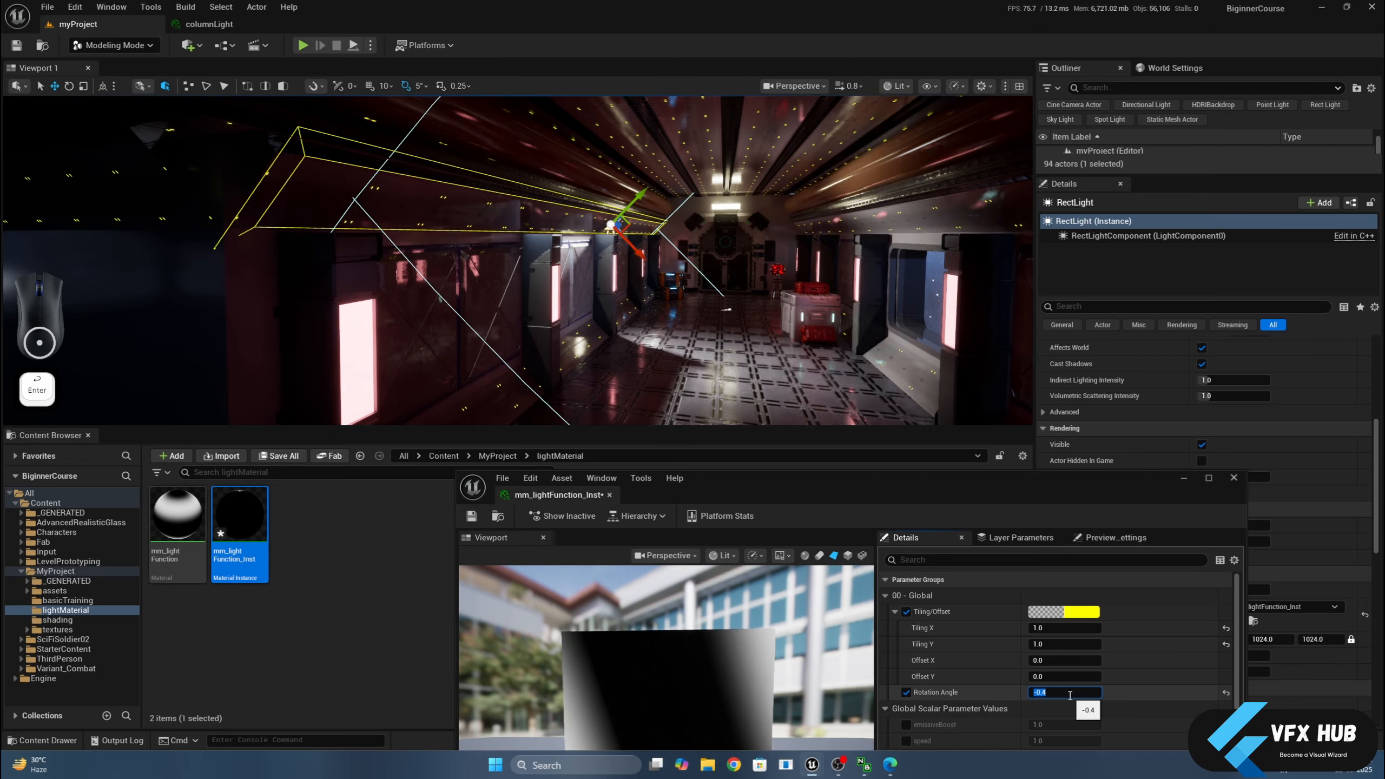
Save the mm_lightFunction_Inst material instance and minimize its editor window.
{"action": "left_click_drag", "start_coordinate": [825, 484], "coordinate": [911, 490]}
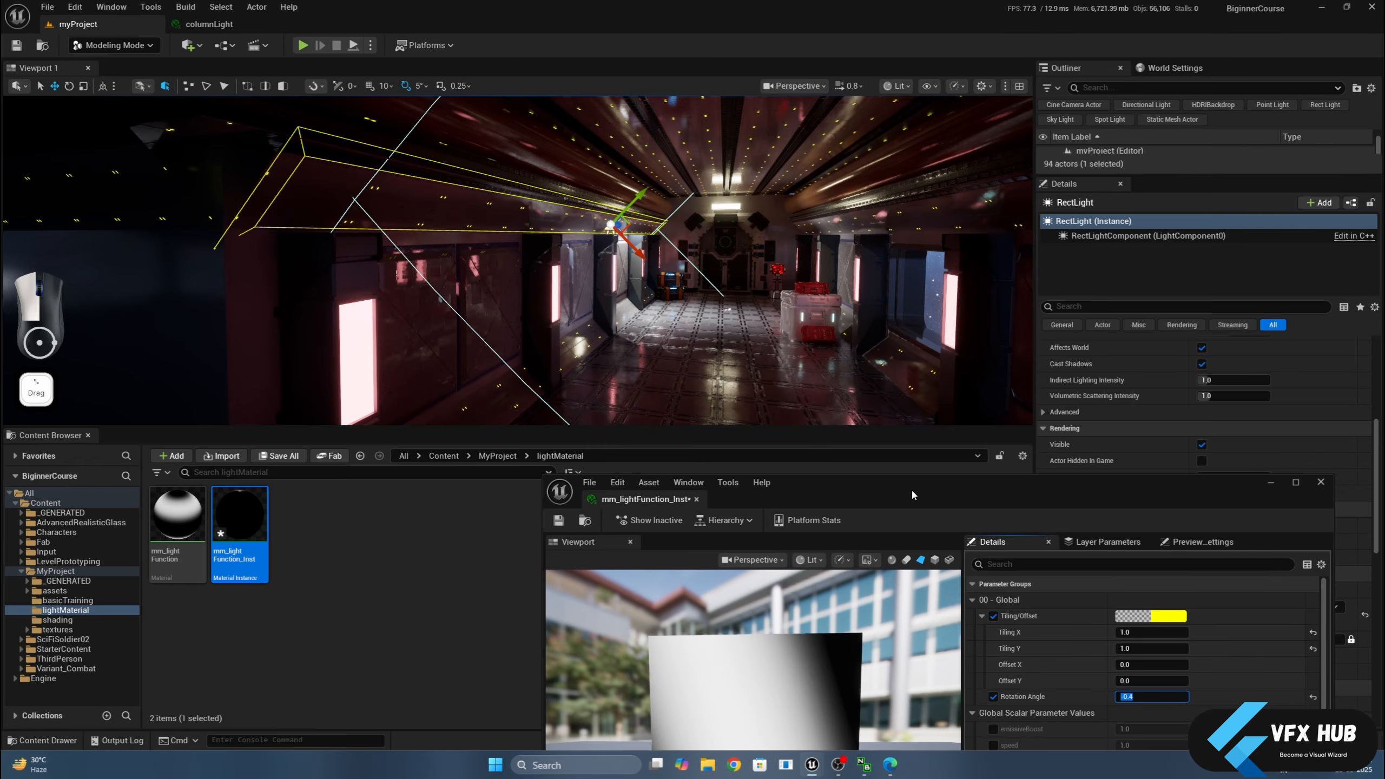
{"action": "left_click", "coordinate": [704, 491]}
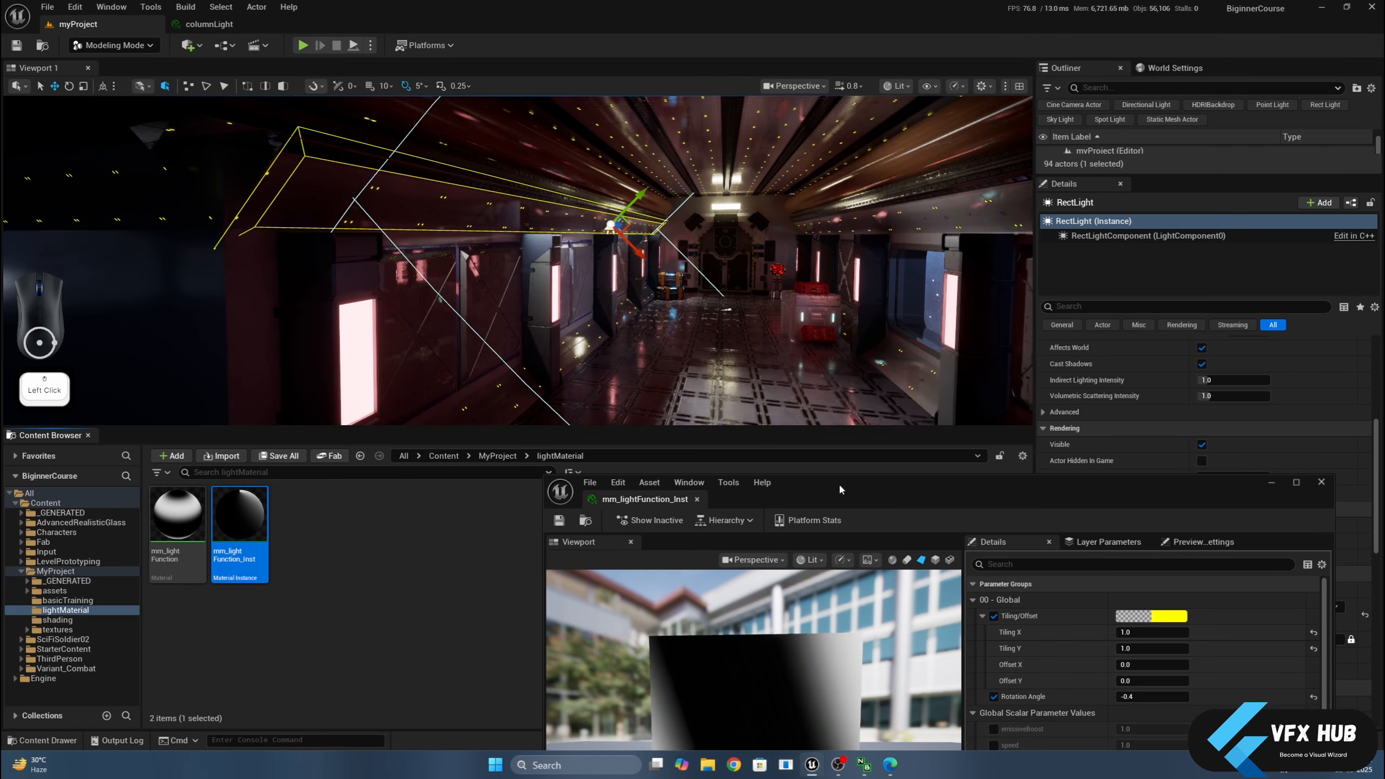
{"action": "left_click", "coordinate": [1271, 481]}
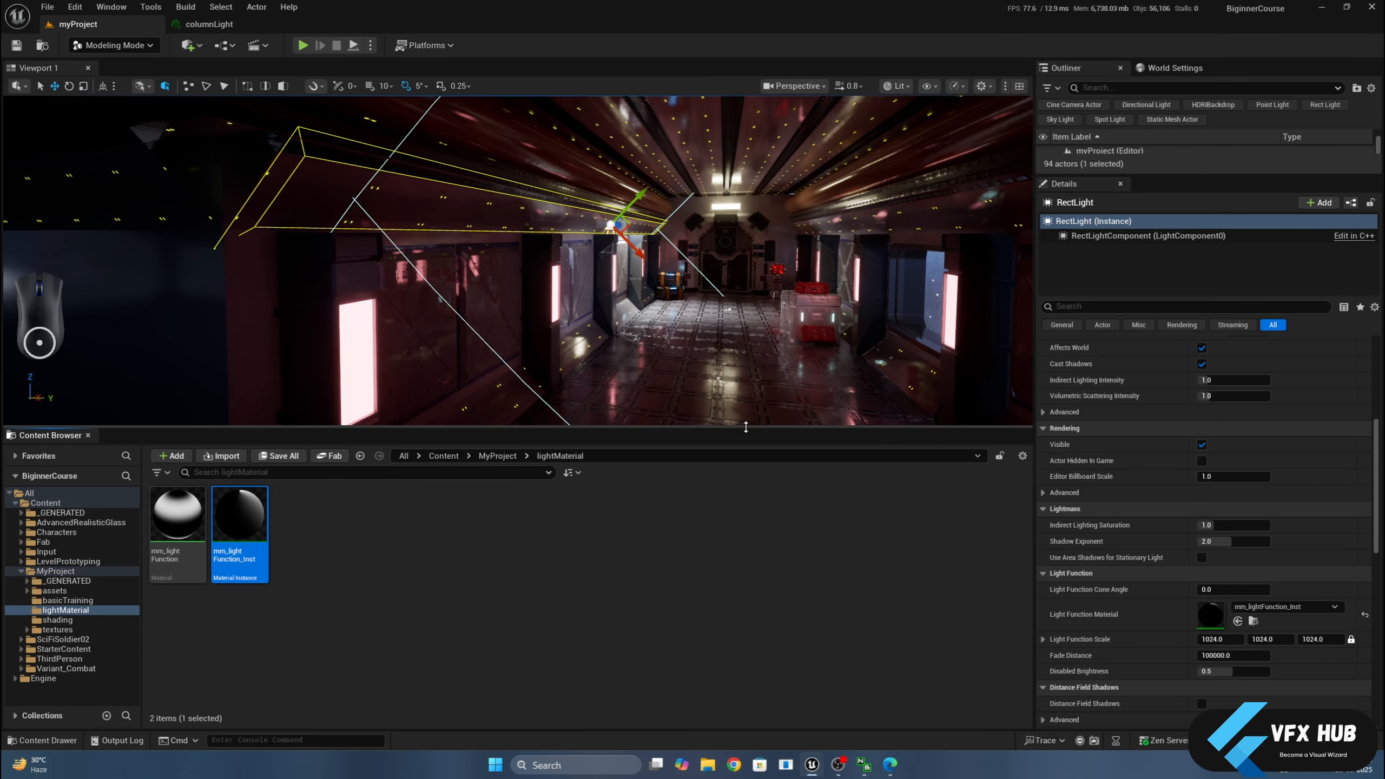
Enlarge the level viewport and examine the animated wall light from inside the corridor.
{"action": "left_click_drag", "start_coordinate": [746, 428], "coordinate": [746, 643]}
{"action": "mouse_move", "coordinate": [692, 485]}
{"action": "middle_mouse_down"}
{"action": "mouse_move", "coordinate": [684, 502]}
{"action": "mouse_move", "coordinate": [695, 482]}
{"action": "middle_mouse_up"}
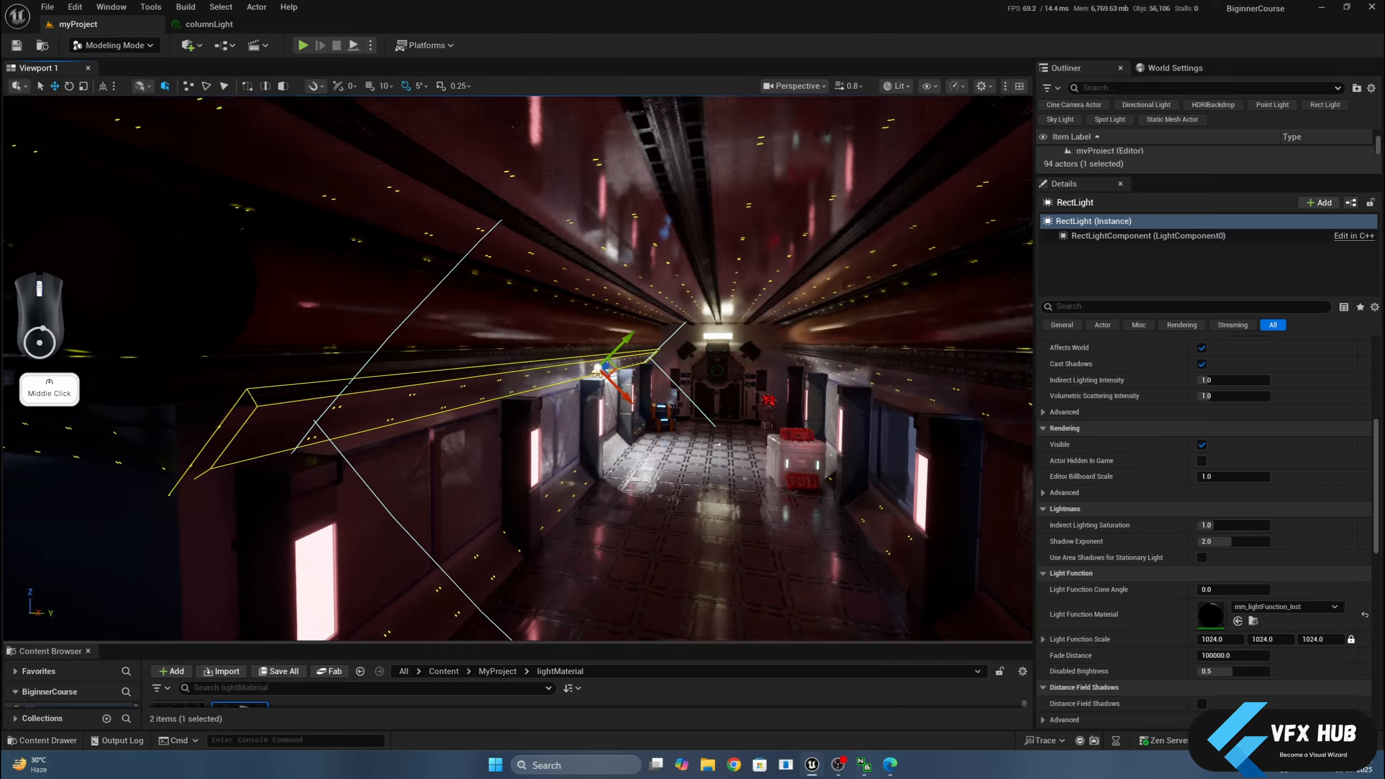
{"action": "scroll", "coordinate": [699, 477], "scroll_direction": "up", "scroll_amount": 10}
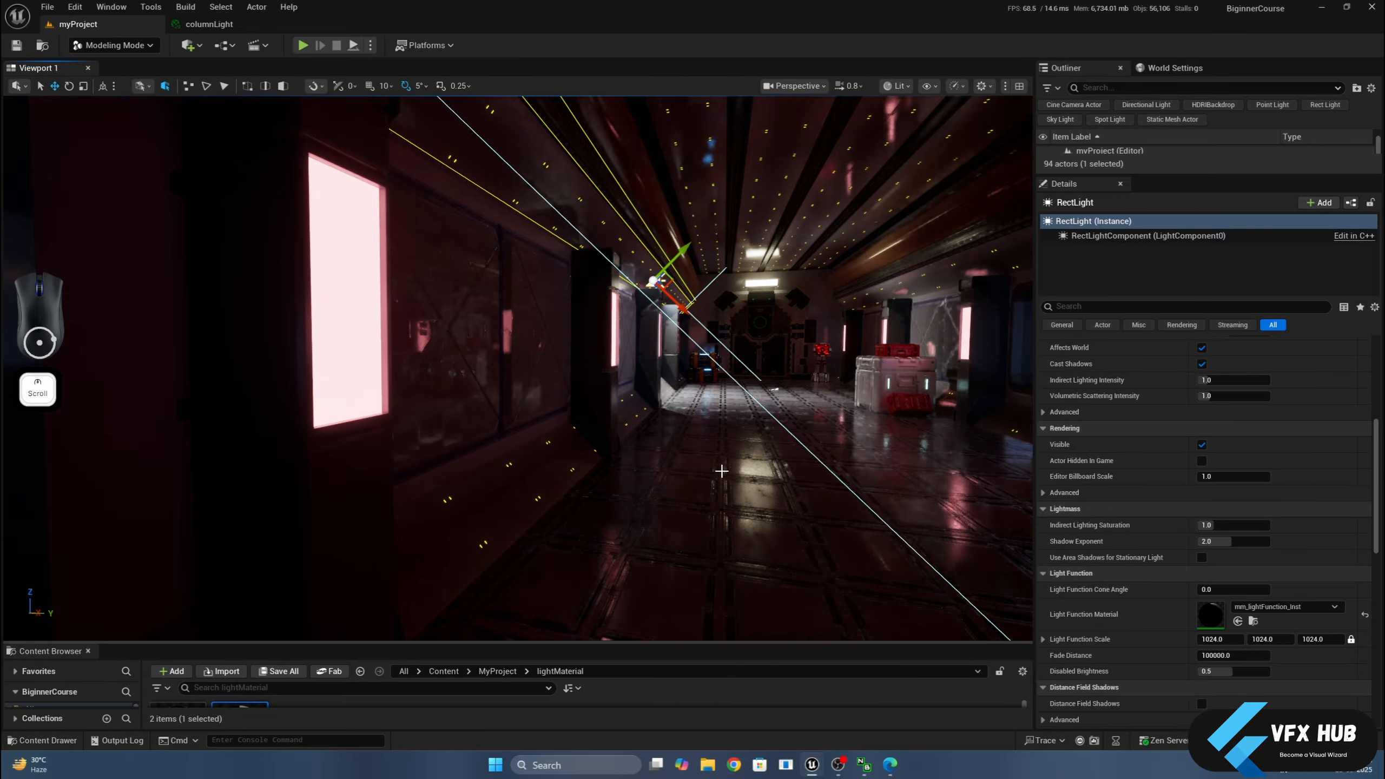
{"action": "left_click_drag", "start_coordinate": [722, 471], "coordinate": [626, 468]}
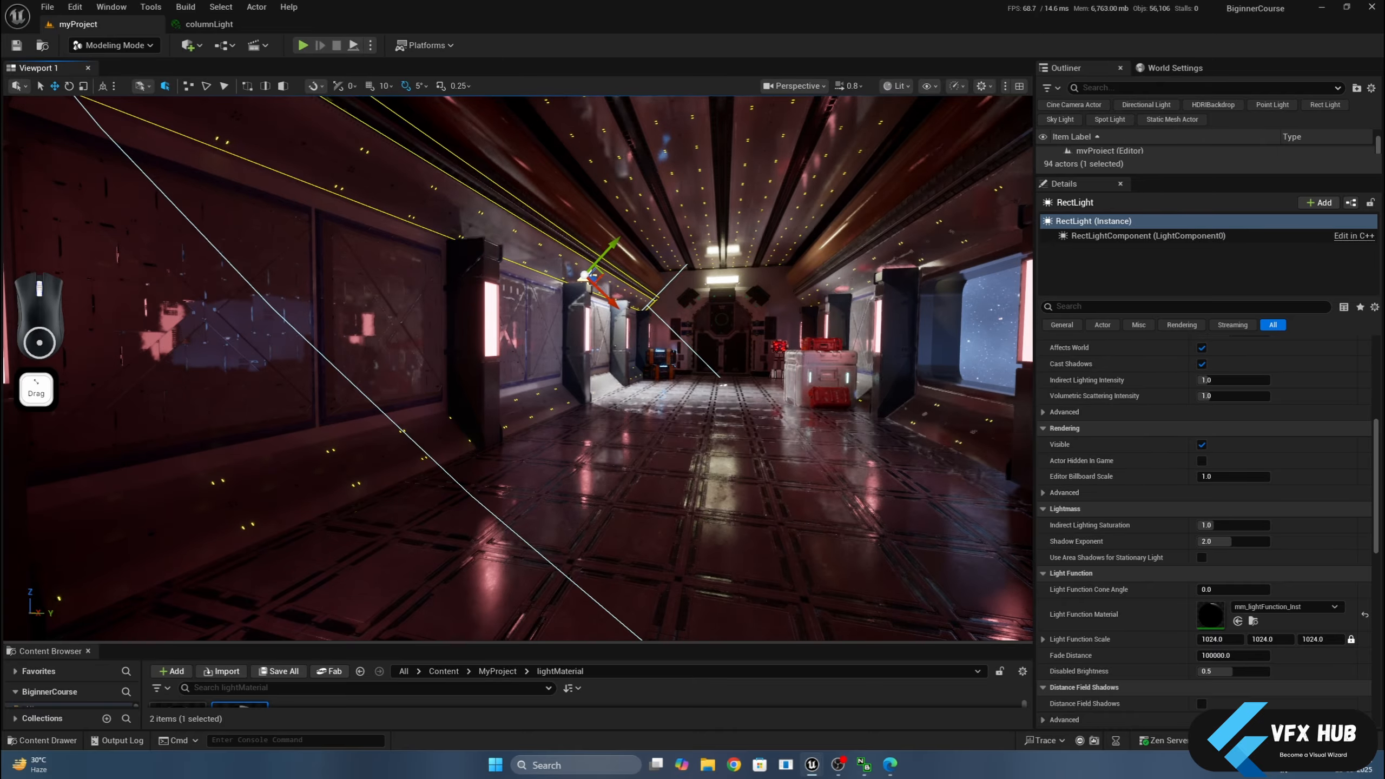
Bring back the mm_lightFunction_Inst editor, enable the speed override and set it to 0.75.
{"action": "key", "text": "alt+Tab"}
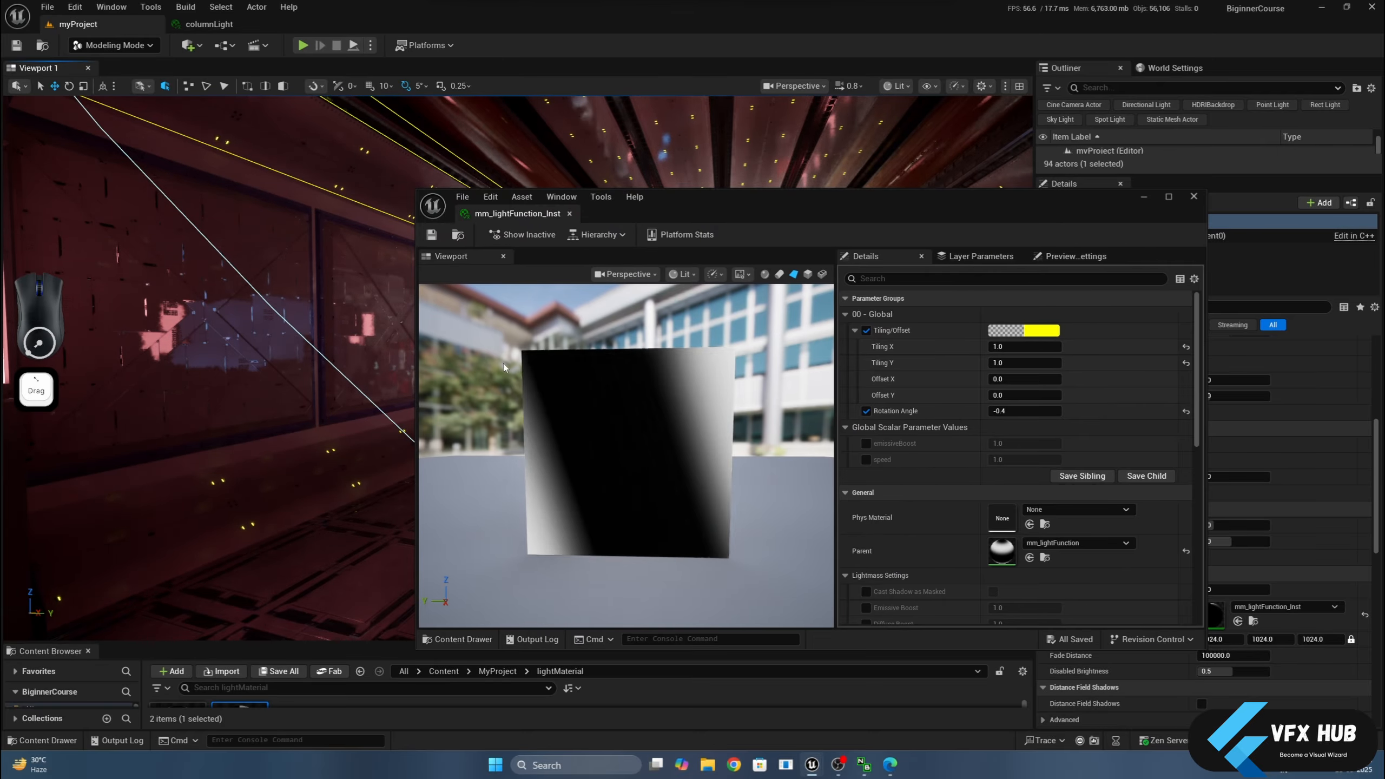
{"action": "left_click_drag", "start_coordinate": [849, 220], "coordinate": [845, 470]}
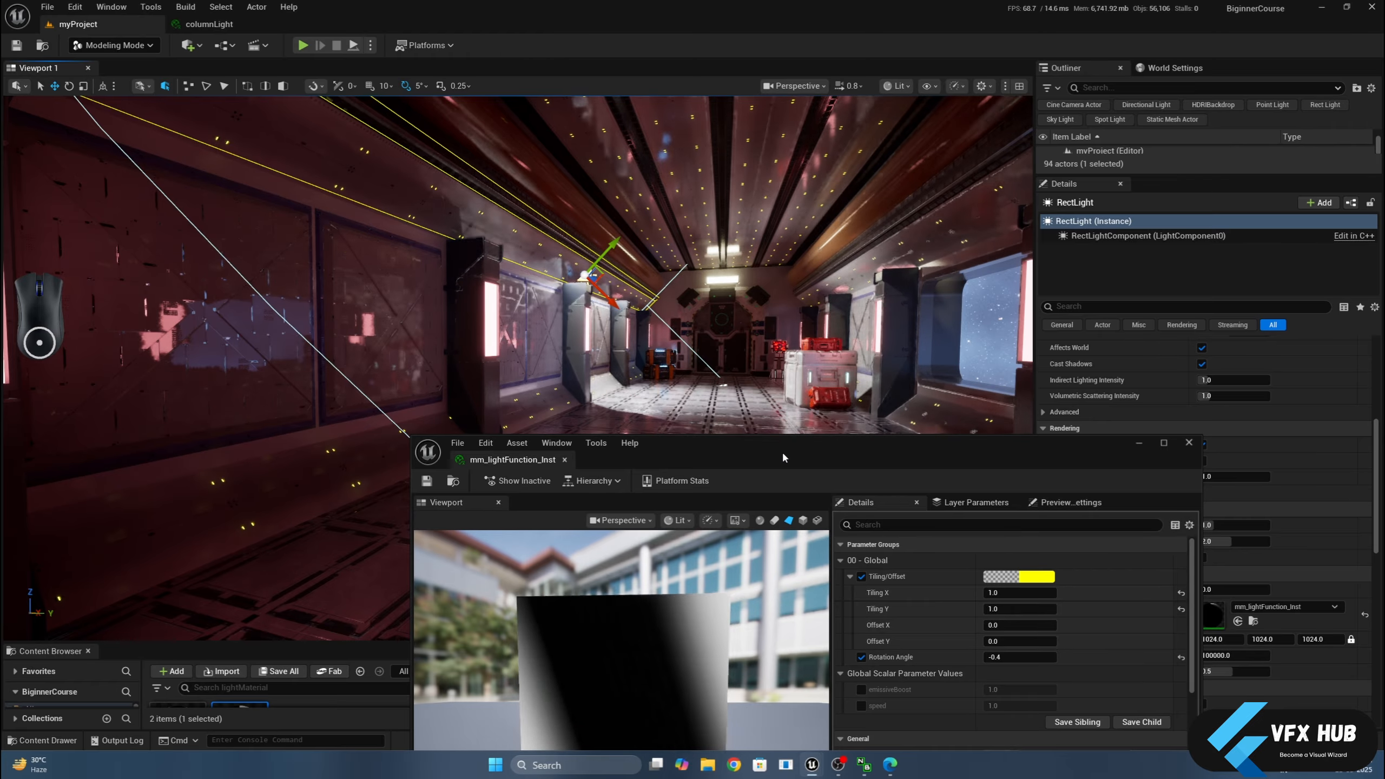
{"action": "left_click_drag", "start_coordinate": [783, 455], "coordinate": [803, 298]}
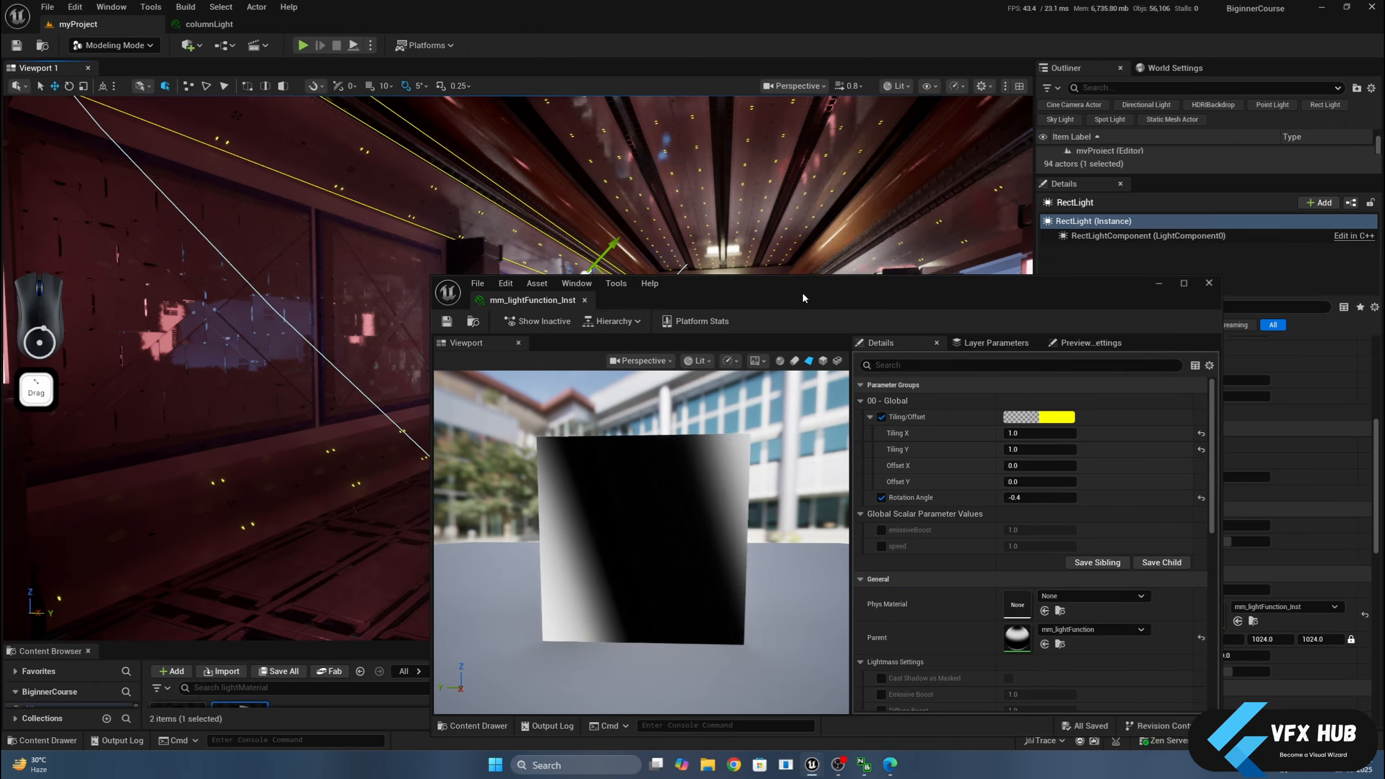
{"action": "left_click", "coordinate": [882, 546]}
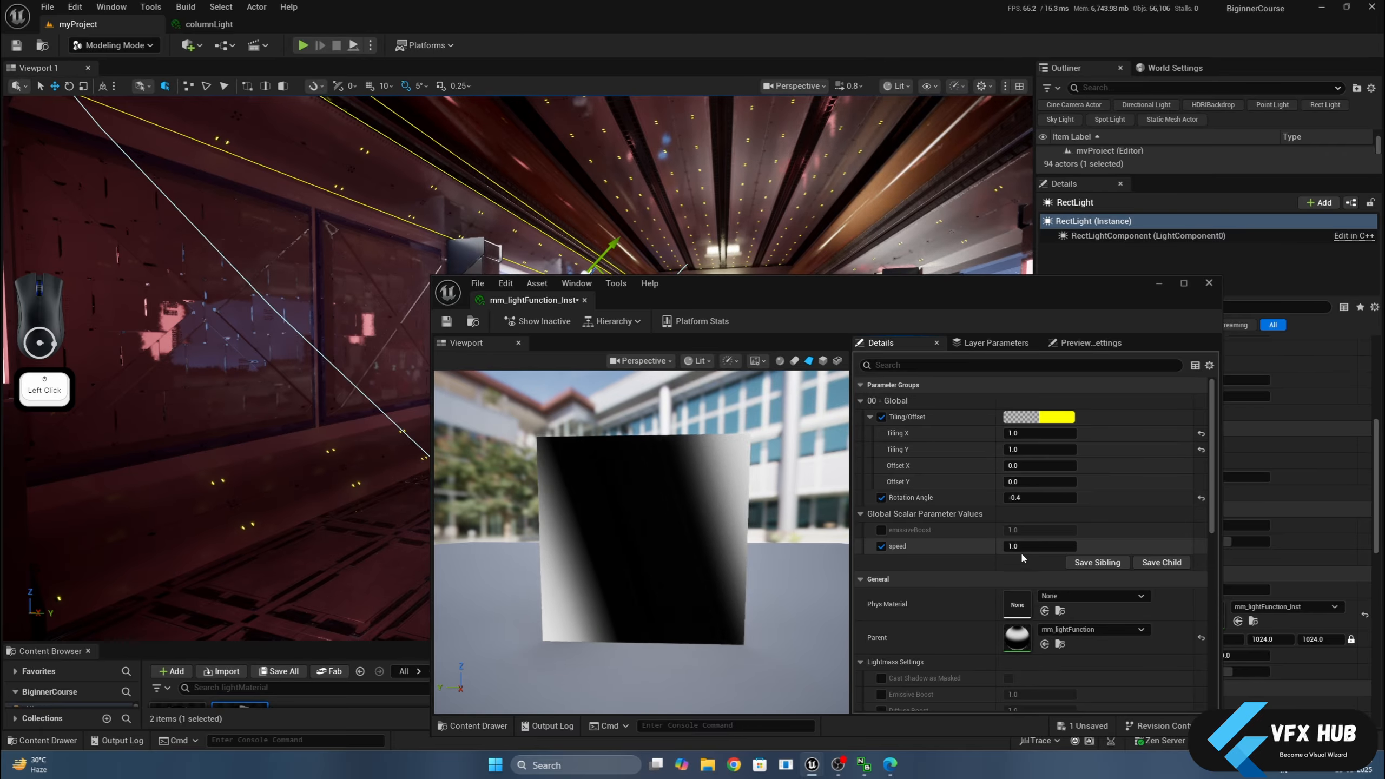
{"action": "left_click", "coordinate": [1027, 546]}
{"action": "type", "text": "0.7"}
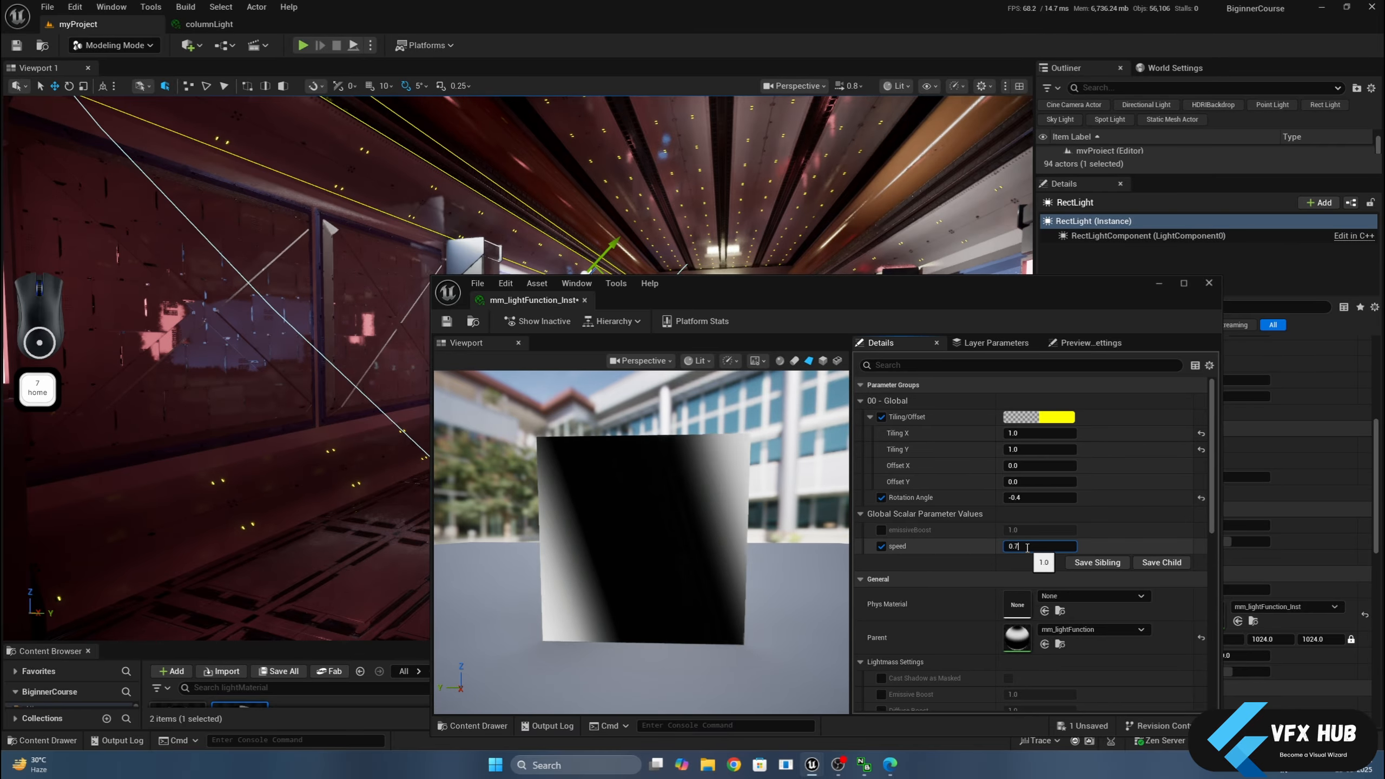
{"action": "type", "text": "5"}
{"action": "key", "text": "Return"}
Check the slower light animation in the corridor, save the material instance and put its editor away.
{"action": "left_click_drag", "start_coordinate": [892, 304], "coordinate": [842, 688]}
{"action": "left_click_drag", "start_coordinate": [709, 491], "coordinate": [600, 464], "text": "alt"}
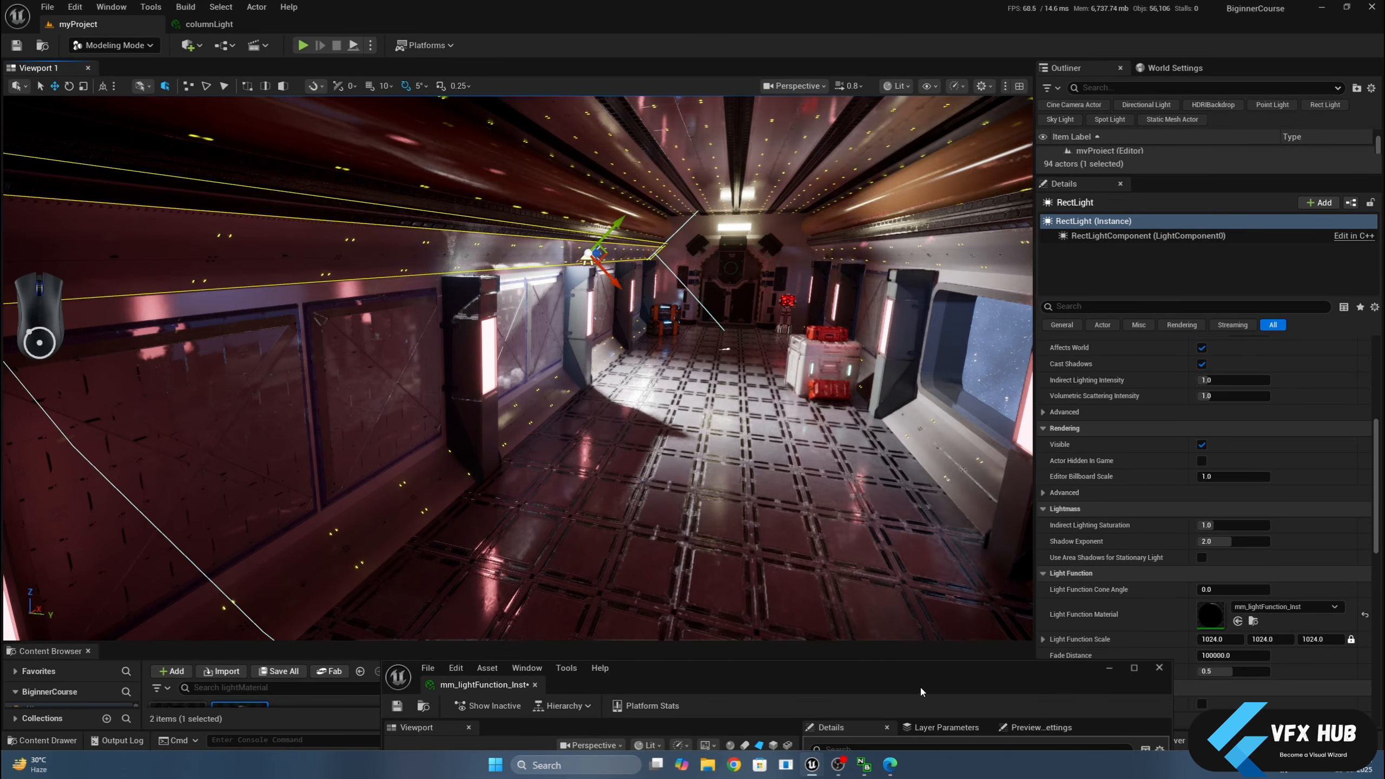
{"action": "left_click_drag", "start_coordinate": [920, 692], "coordinate": [946, 414]}
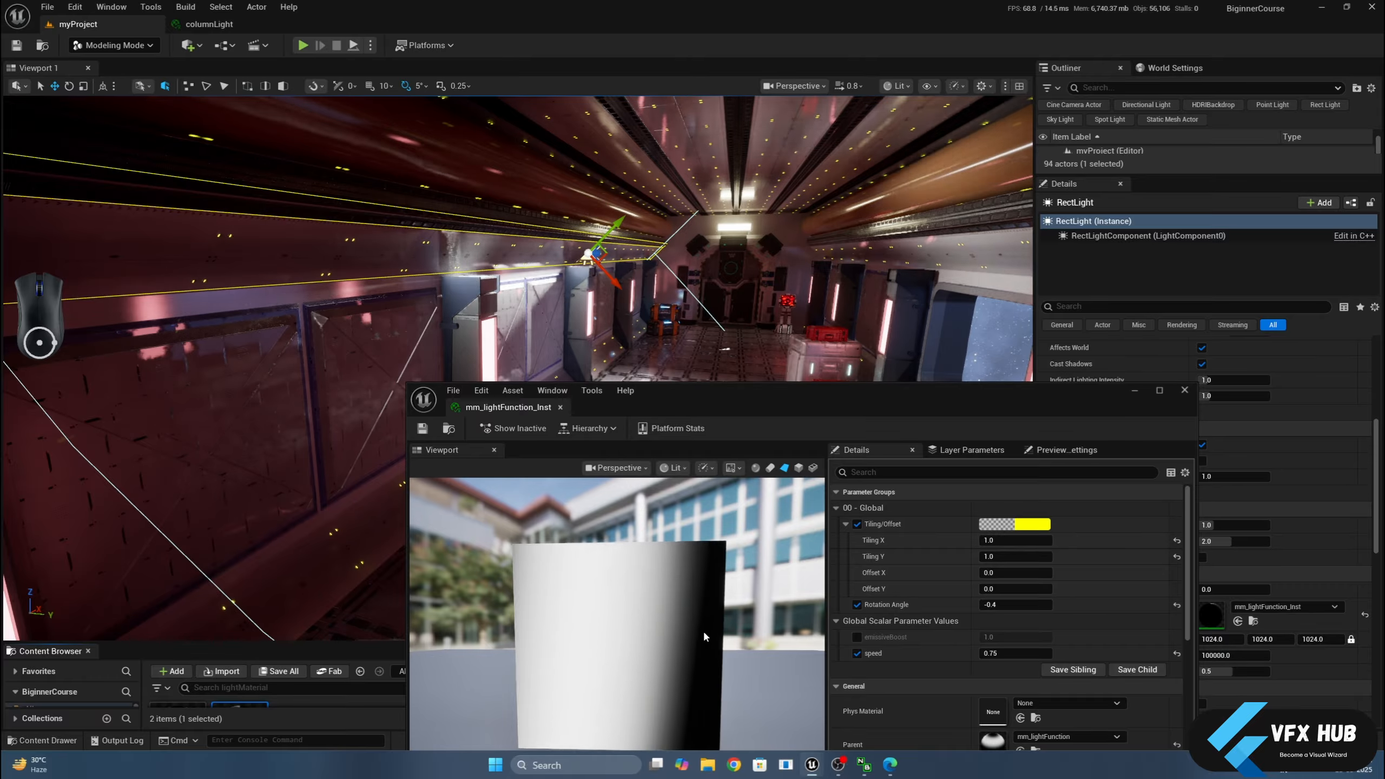
{"action": "left_click_drag", "start_coordinate": [773, 411], "coordinate": [723, 569]}
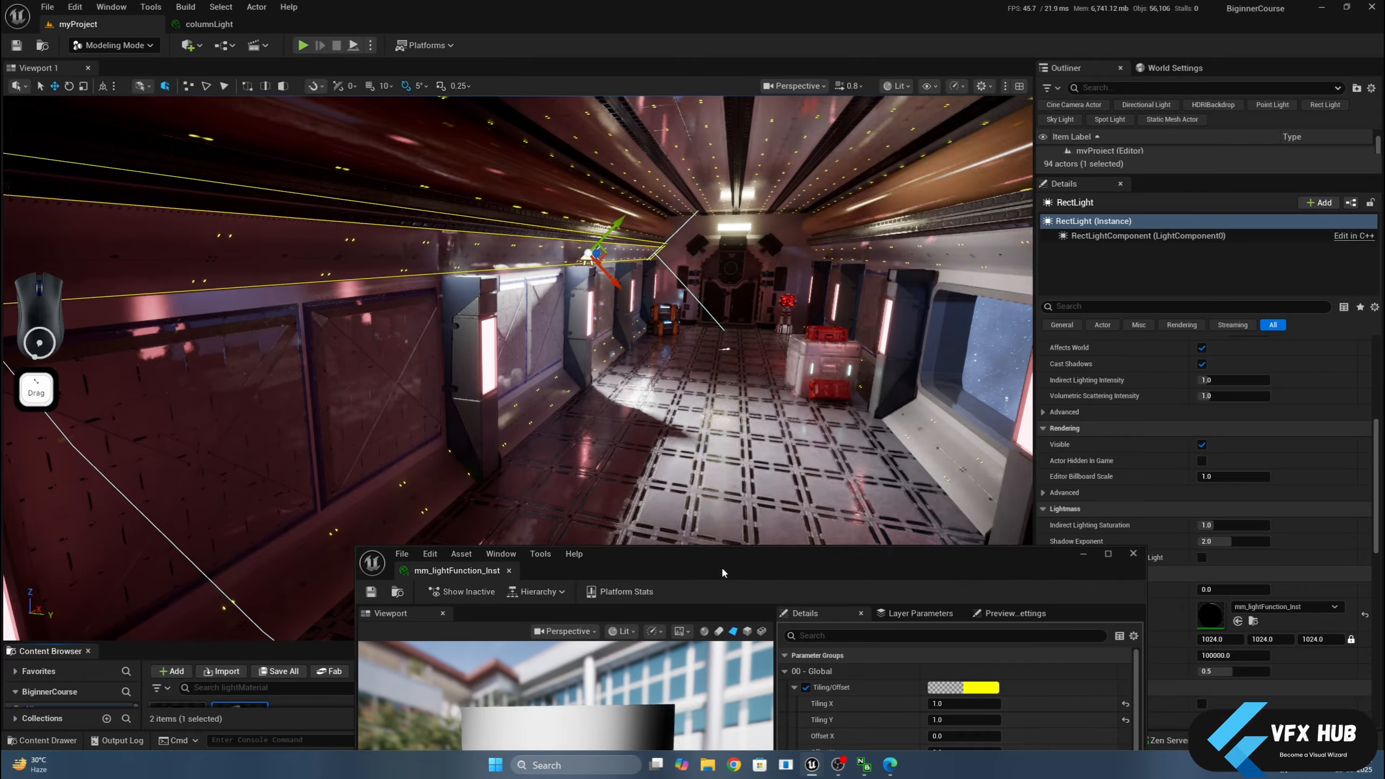
{"action": "left_click", "coordinate": [370, 594]}
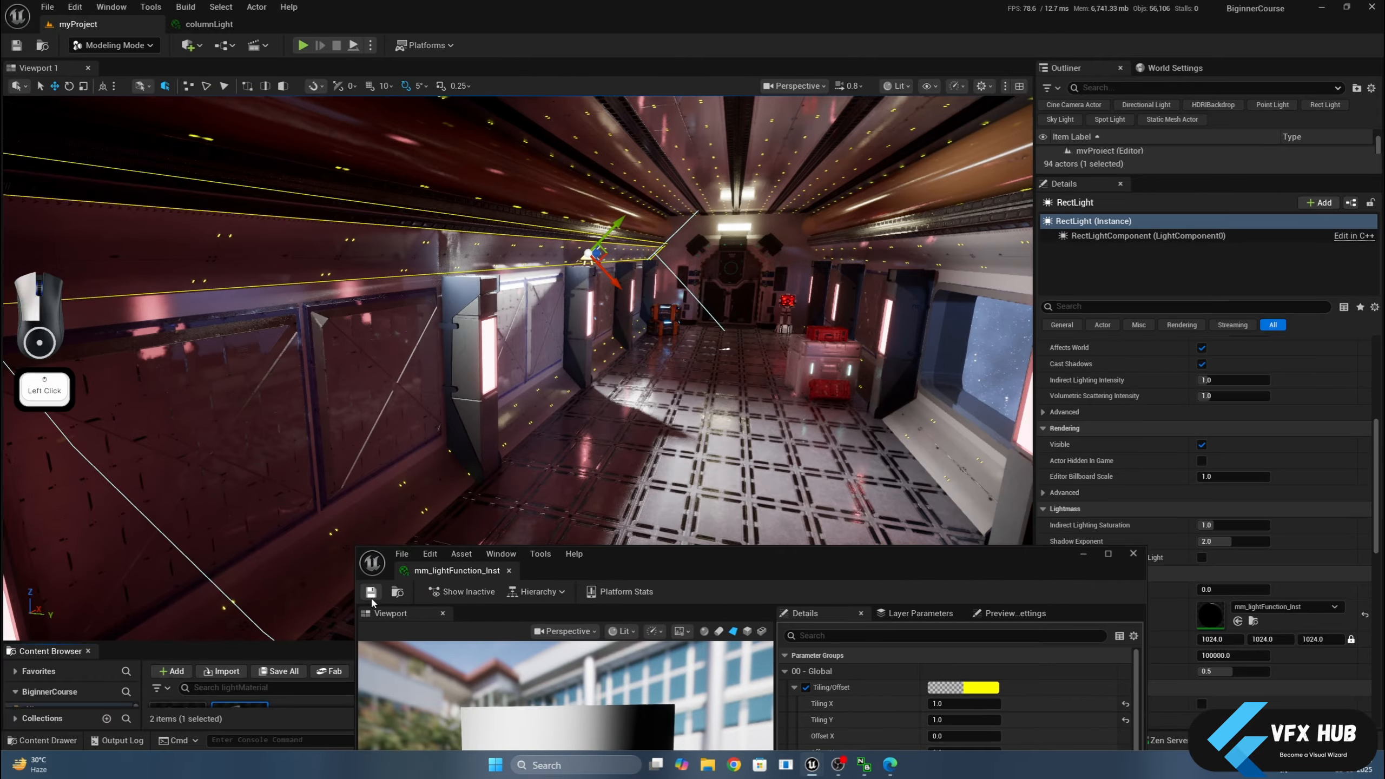
{"action": "left_click", "coordinate": [685, 564]}
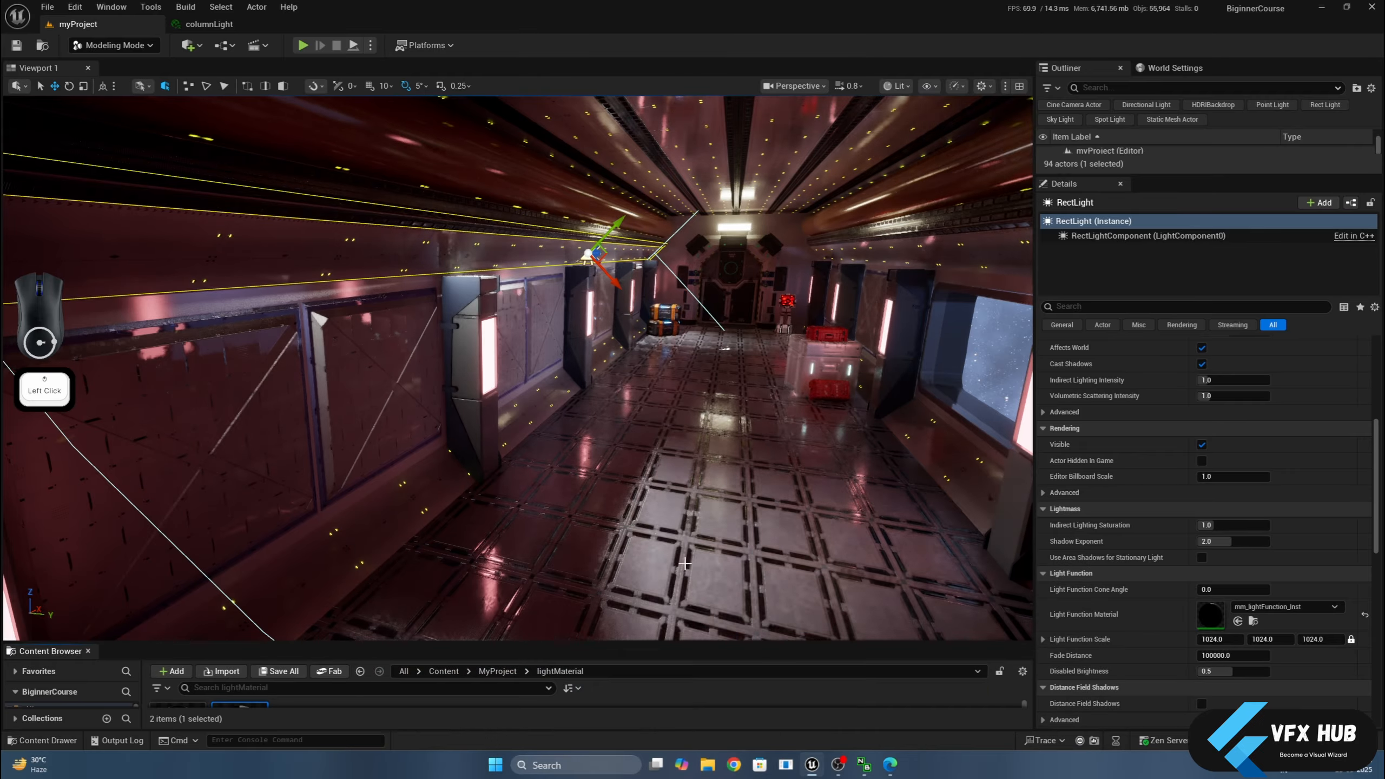
Change the selected RectLight's light color from white to a warm pale yellow.
{"action": "scroll", "coordinate": [1133, 538], "scroll_direction": "up", "scroll_amount": 5}
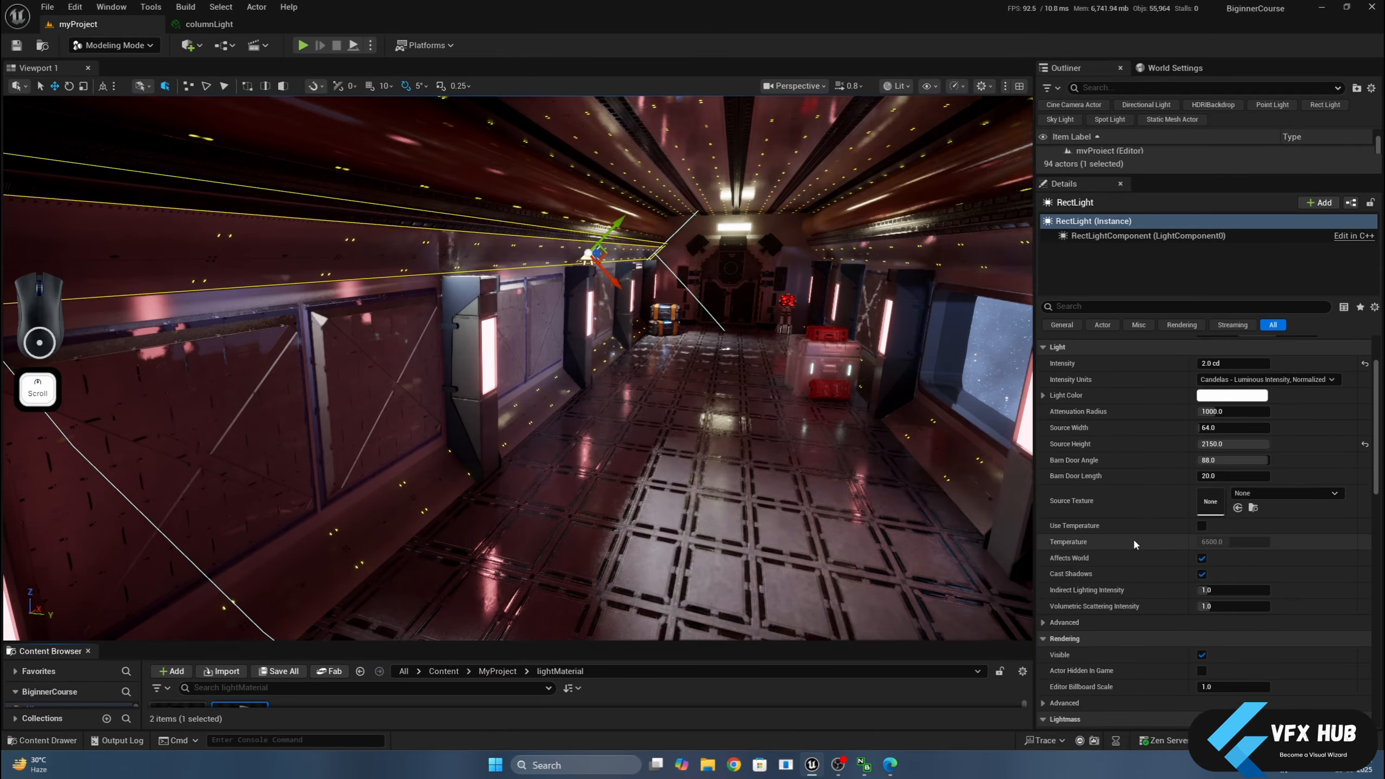
{"action": "scroll", "coordinate": [1134, 538], "scroll_direction": "up", "scroll_amount": 3}
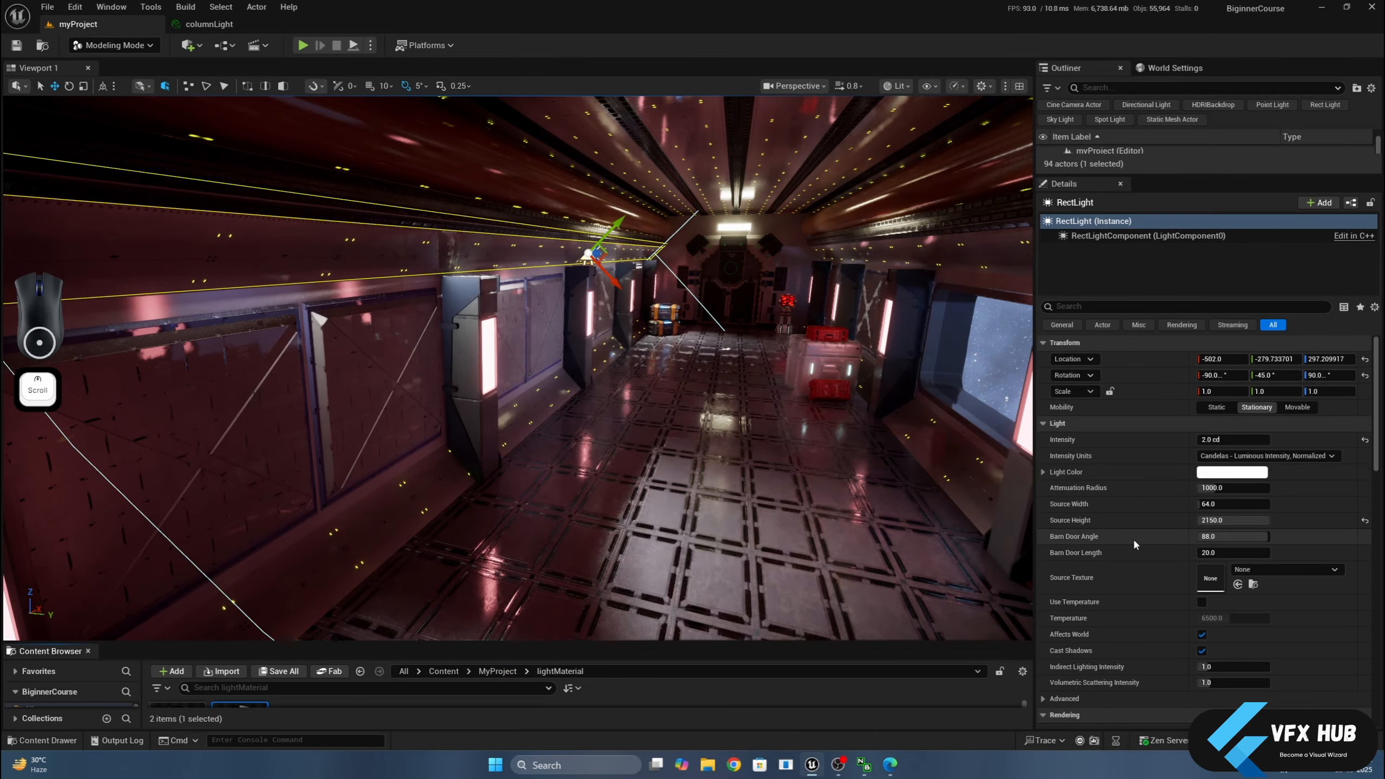
{"action": "left_click", "coordinate": [1207, 472]}
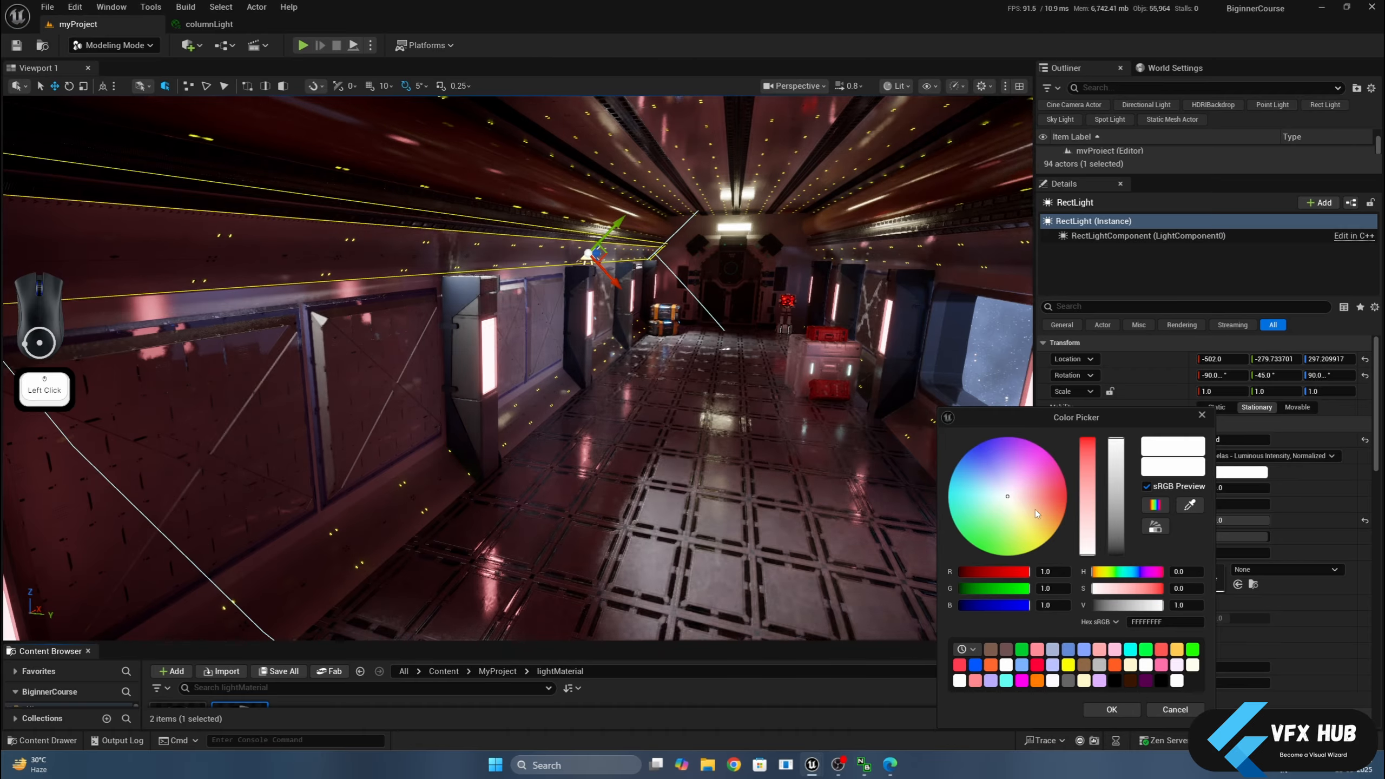
{"action": "mouse_move", "coordinate": [1037, 514]}
{"action": "left_mouse_down"}
{"action": "mouse_move", "coordinate": [1010, 509]}
{"action": "mouse_move", "coordinate": [1022, 508]}
{"action": "left_mouse_up"}
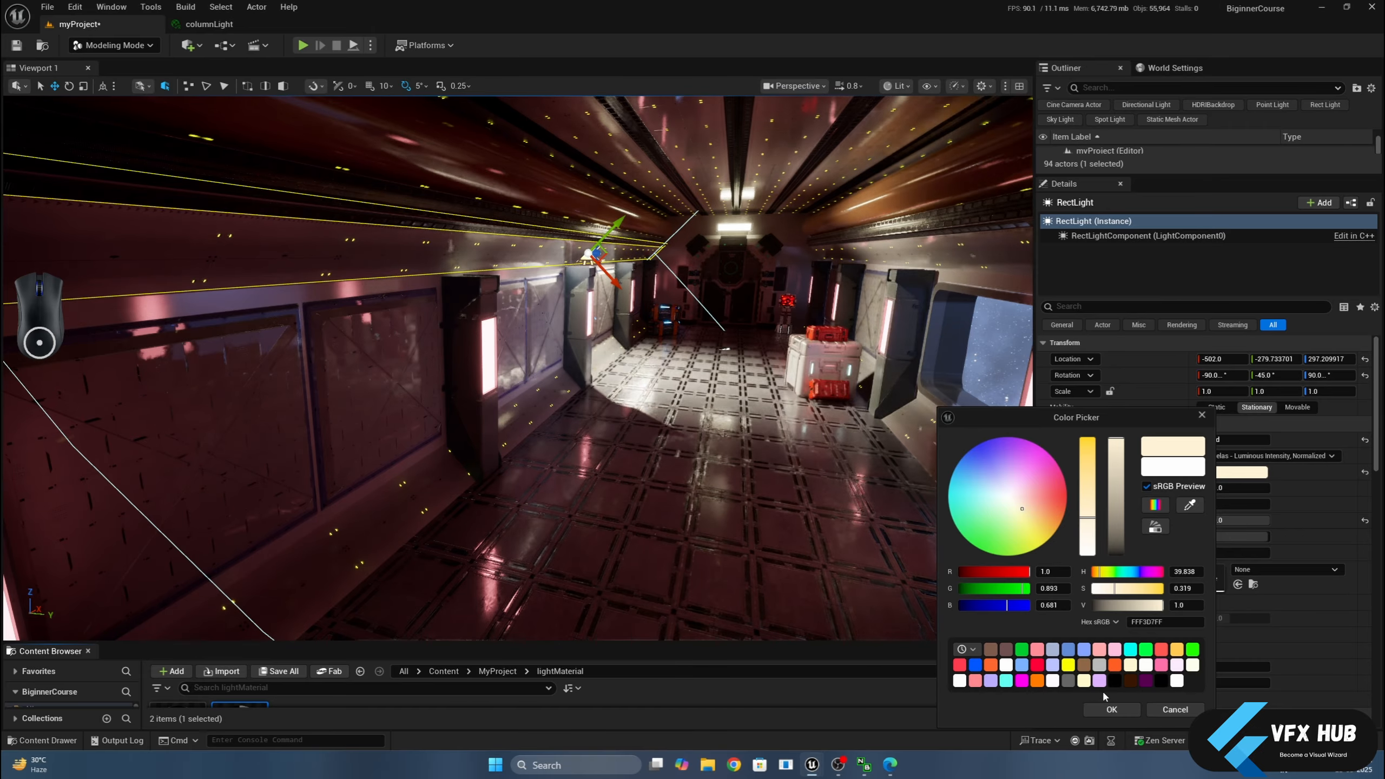
{"action": "left_click_drag", "start_coordinate": [1031, 521], "coordinate": [1027, 514]}
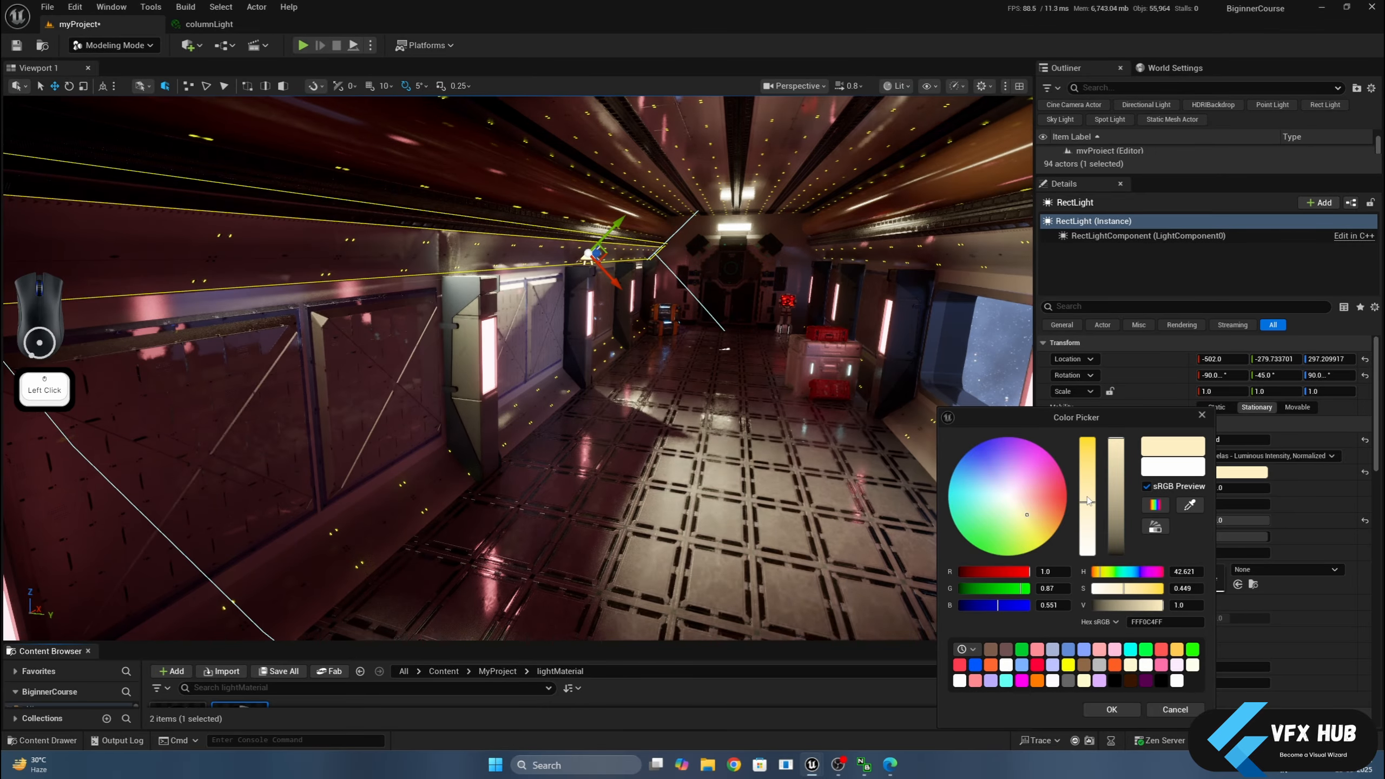
{"action": "left_click_drag", "start_coordinate": [1125, 588], "coordinate": [1132, 588]}
{"action": "left_click", "coordinate": [1111, 710]}
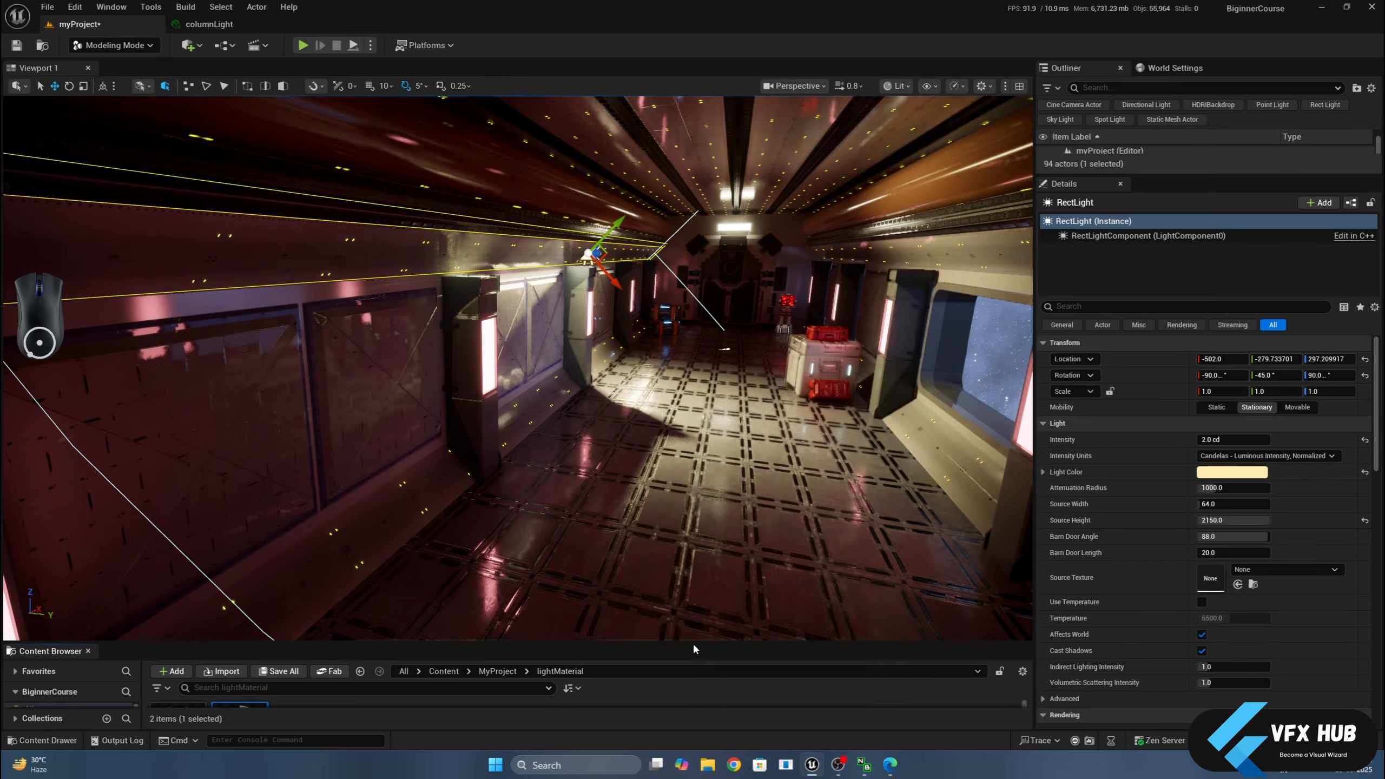
Enlarge the content browser, inspect the light_red_3 ramp texture from the textures/ramp folder, and put its editor away.
{"action": "left_click_drag", "start_coordinate": [693, 644], "coordinate": [692, 474]}
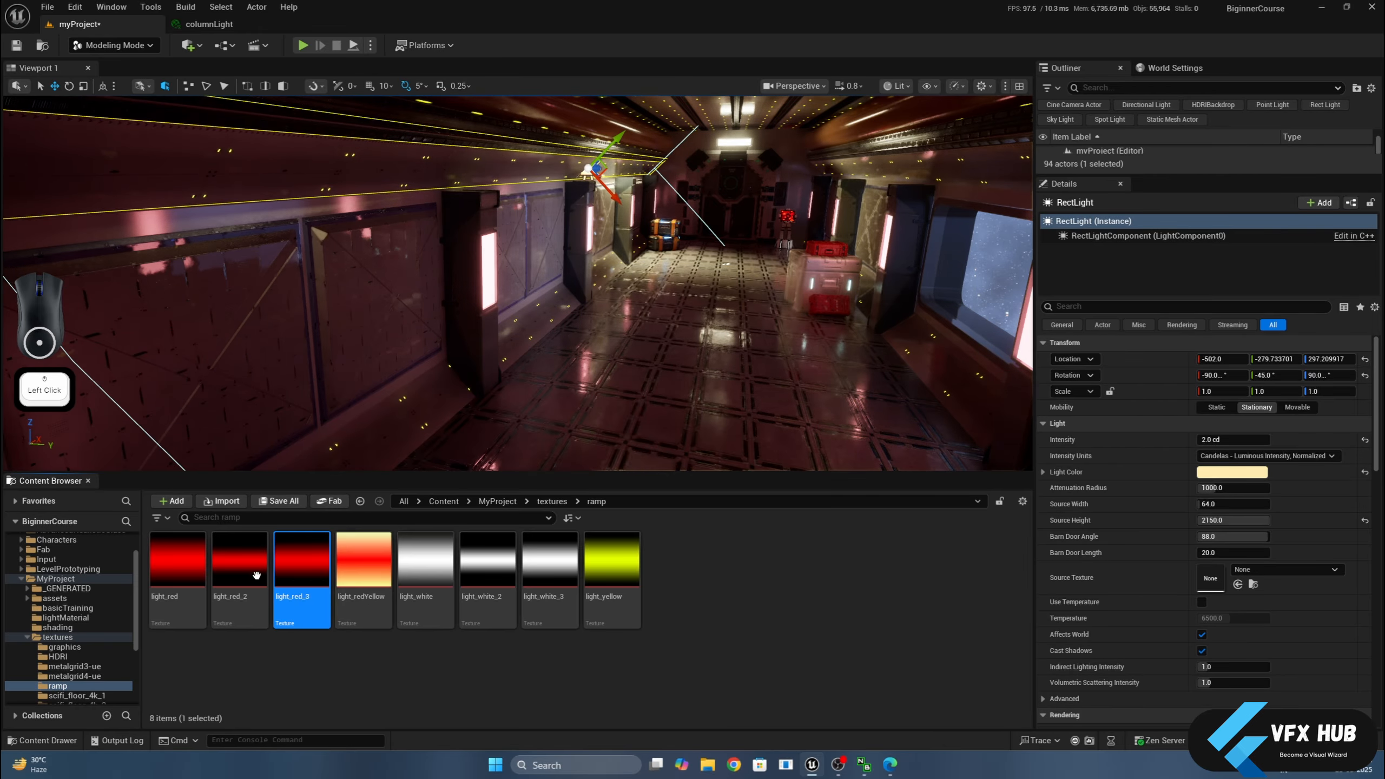
{"action": "left_click", "coordinate": [195, 564]}
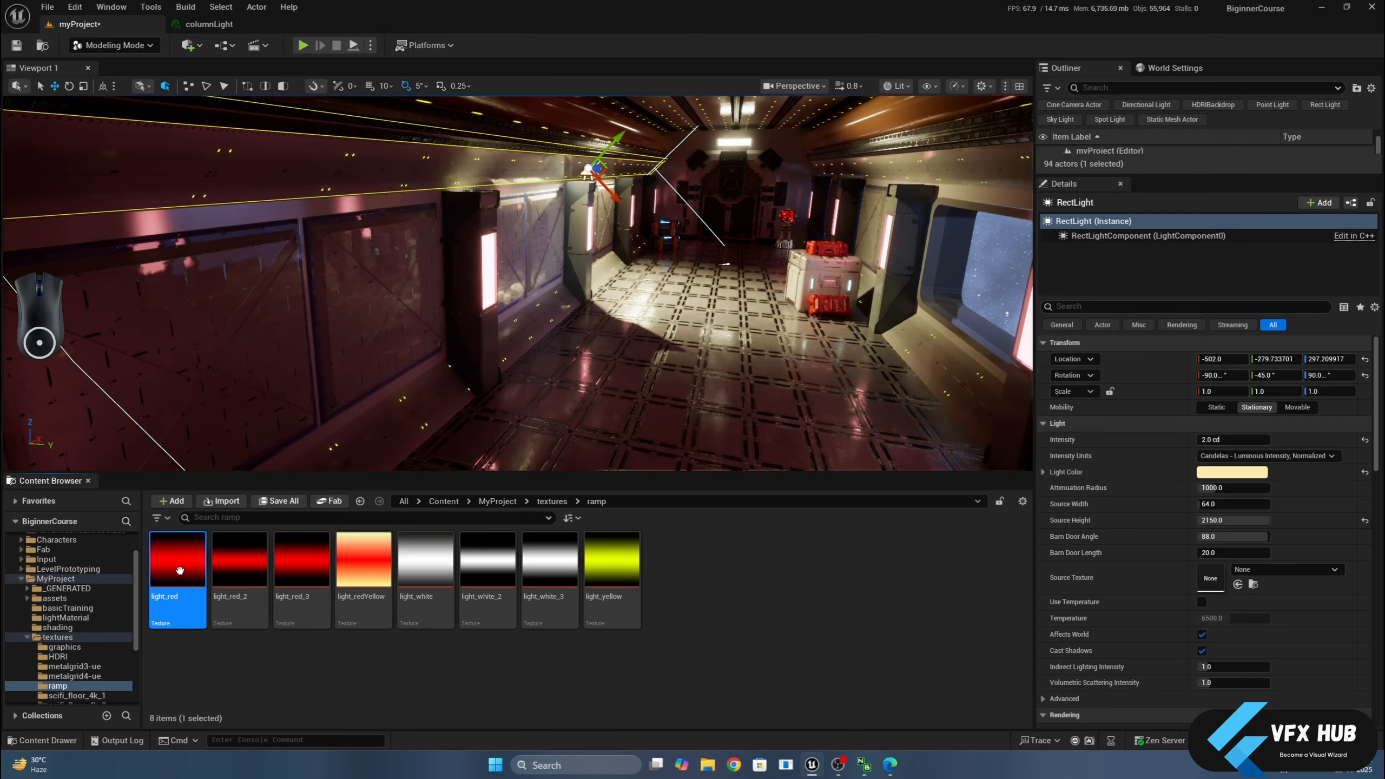
{"action": "left_click", "coordinate": [292, 571]}
{"action": "double_click", "coordinate": [294, 568]}
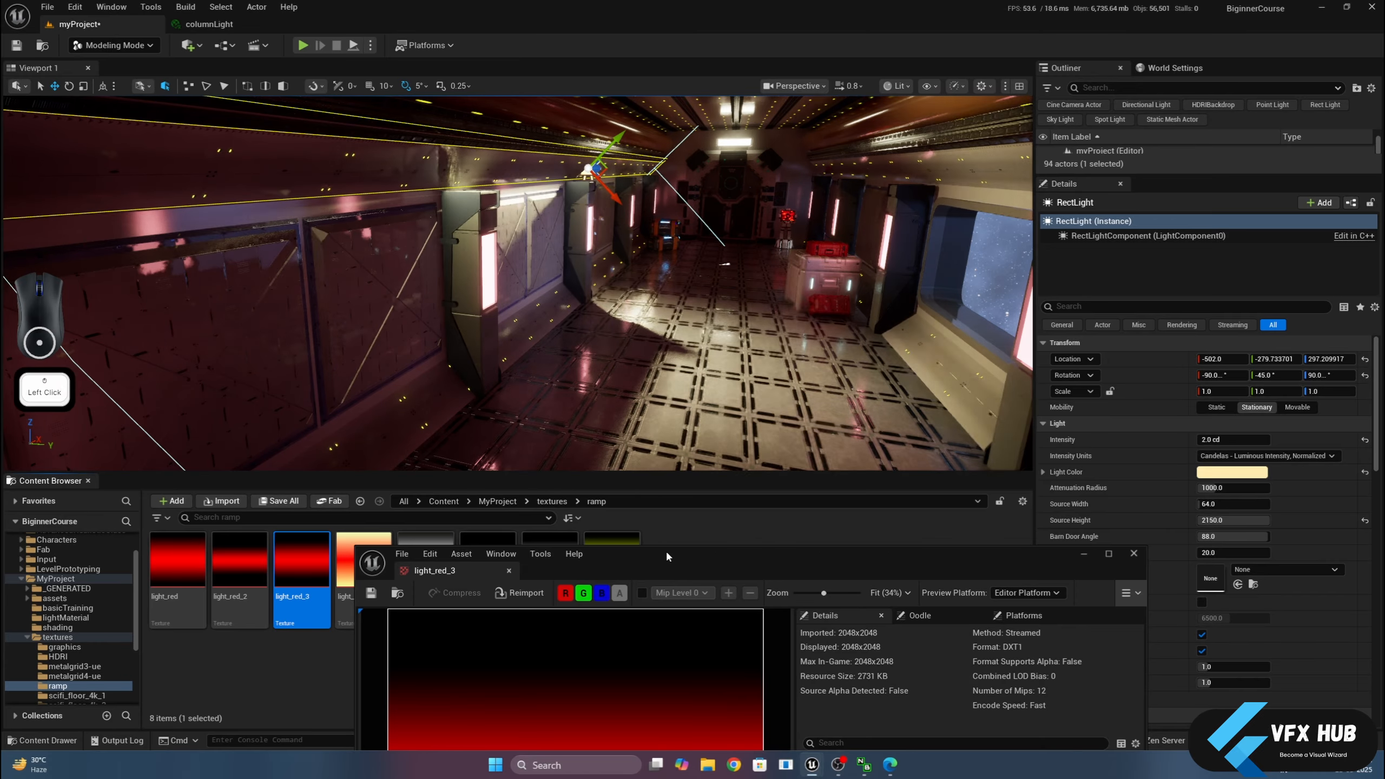
{"action": "double_click", "coordinate": [666, 548]}
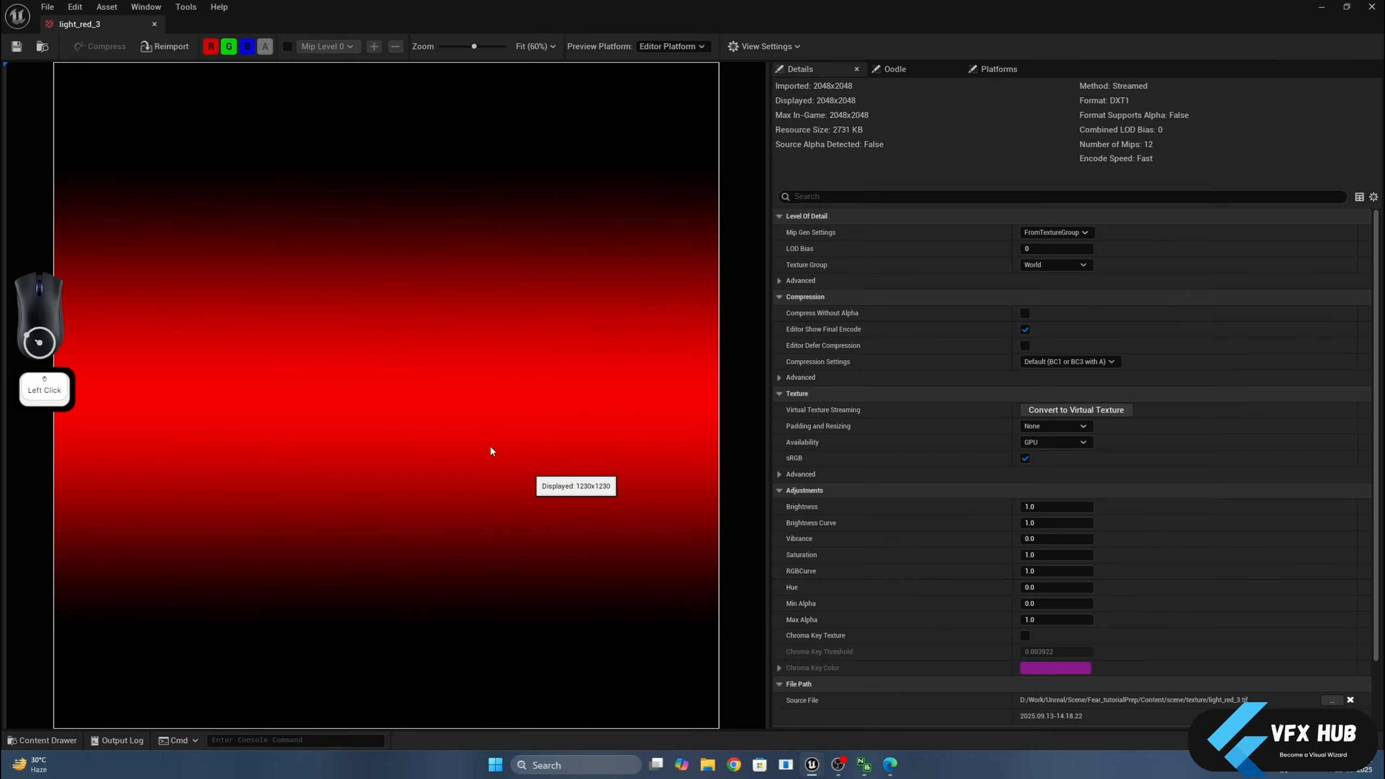
{"action": "left_click", "coordinate": [155, 24]}
Assign the light_red_3 ramp as the RectLight's source texture and check the lighting along the corridor.
{"action": "left_click_drag", "start_coordinate": [302, 562], "coordinate": [721, 646]}
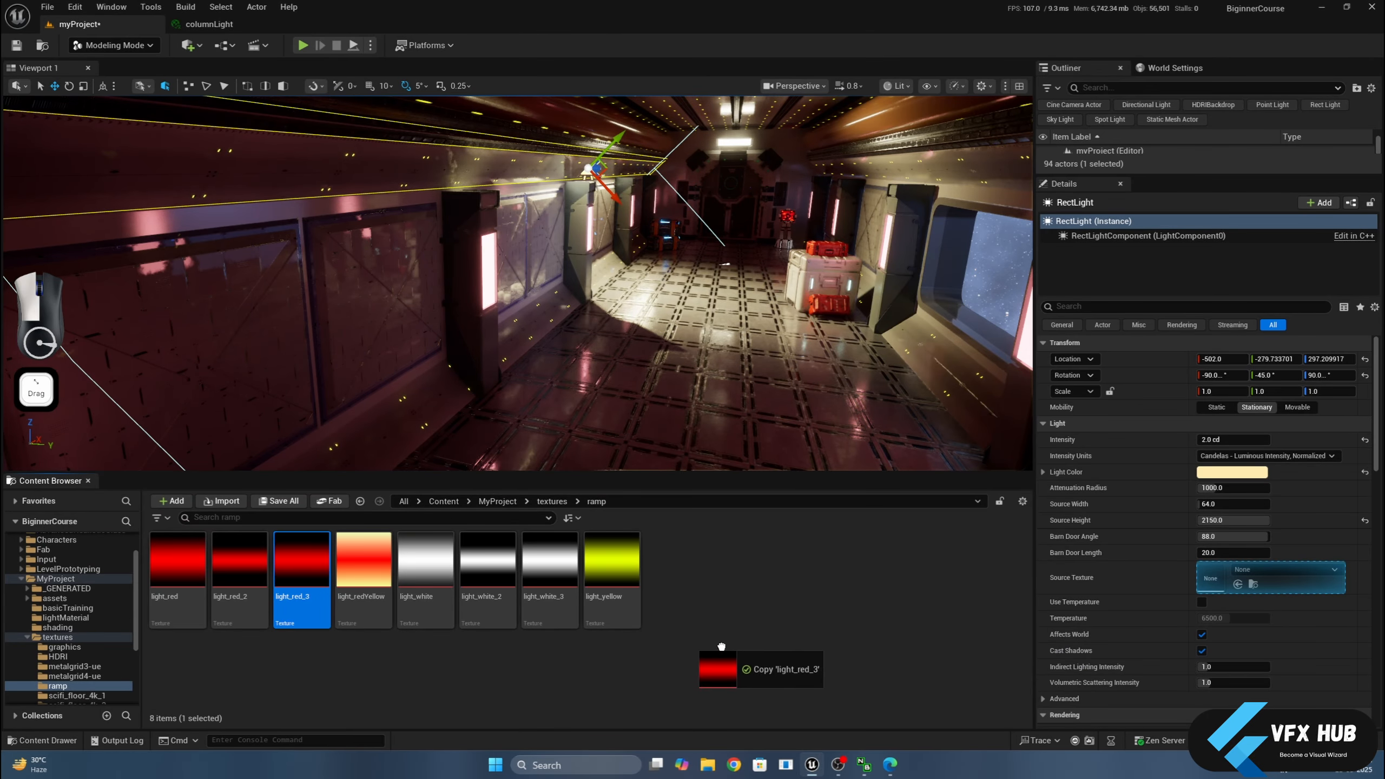
{"action": "left_click_drag", "start_coordinate": [1207, 575], "coordinate": [1208, 580]}
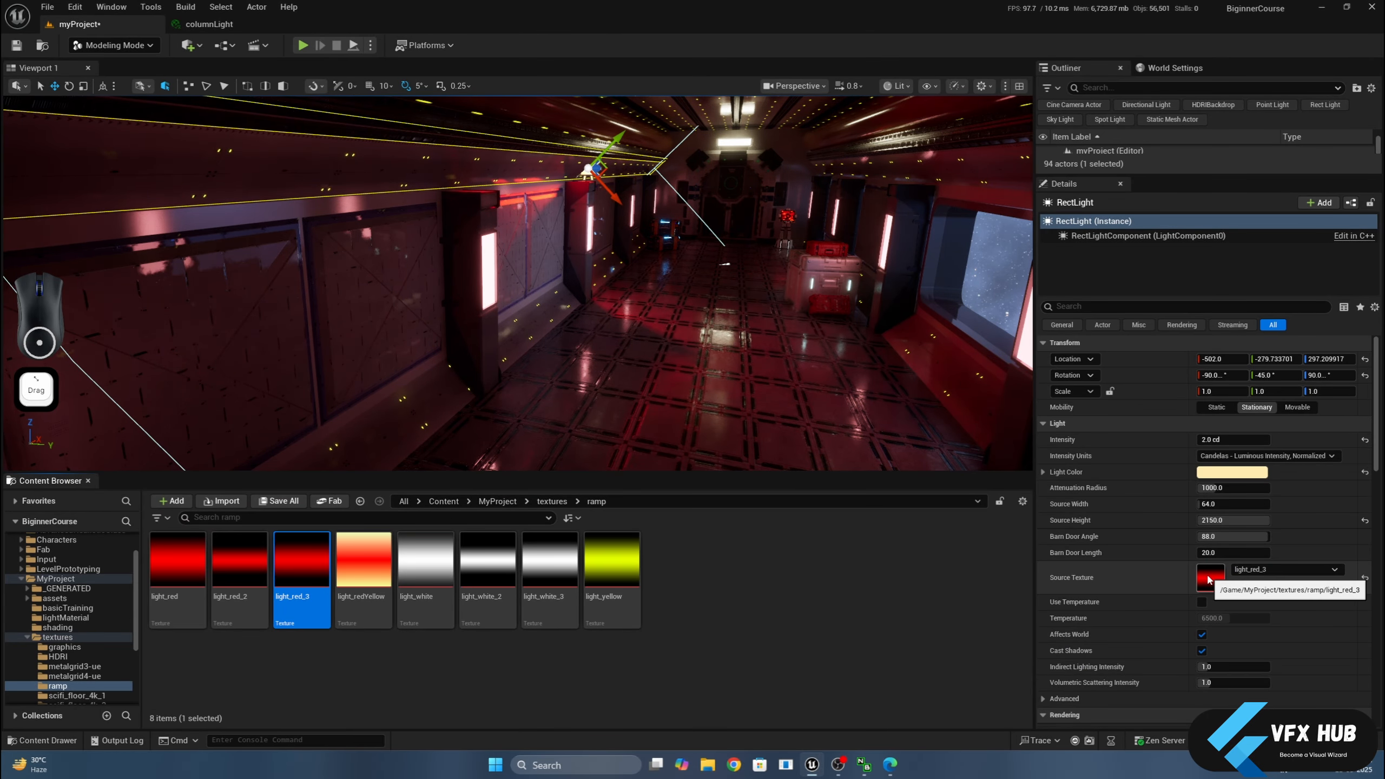
{"action": "scroll", "coordinate": [518, 284], "scroll_direction": "up", "scroll_amount": 3}
{"action": "middle_click_drag", "start_coordinate": [518, 284], "coordinate": [530, 254]}
{"action": "middle_click_drag", "start_coordinate": [825, 376], "coordinate": [851, 361]}
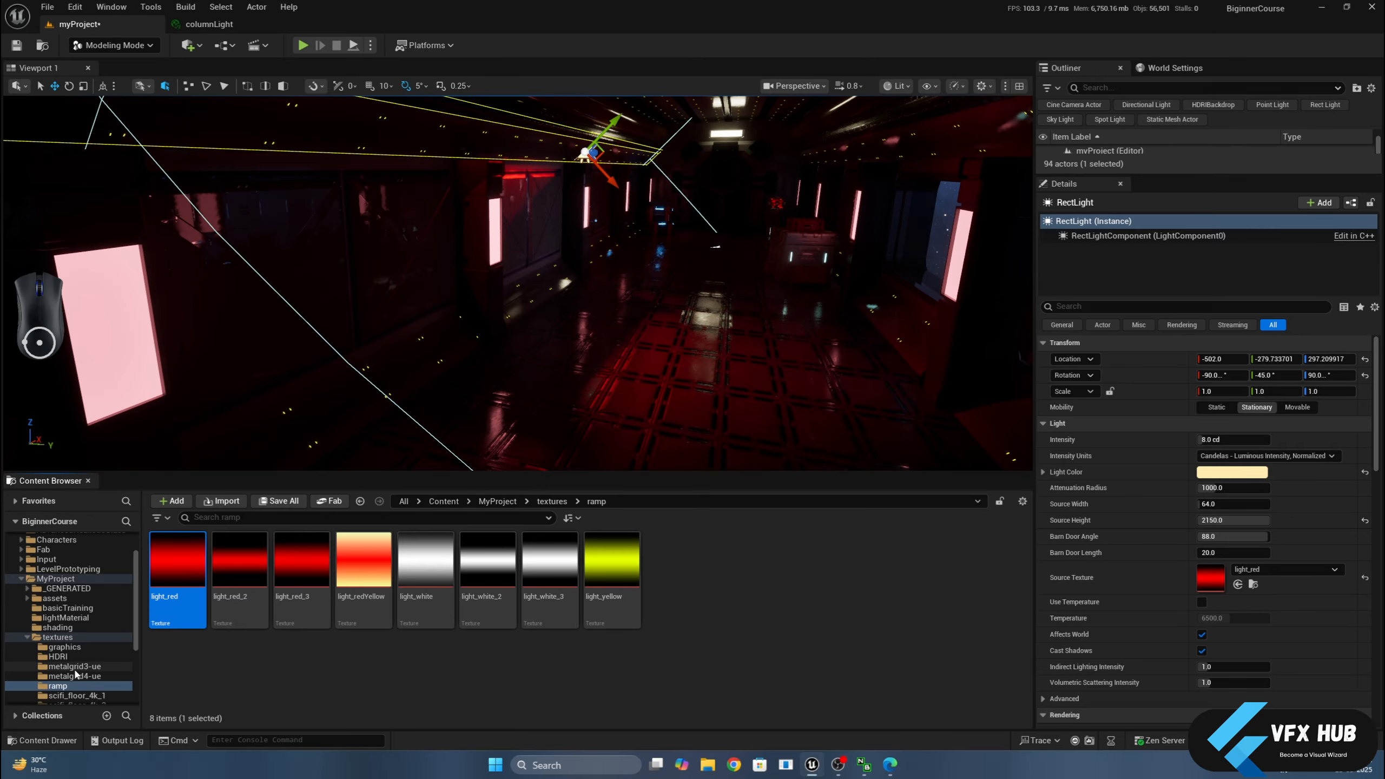
In mm_lightFunction, the parent of the RectLight's light function instance, convert the Texture Sample to a parameter named ramp and save the material.
{"action": "scroll", "coordinate": [1160, 655], "scroll_direction": "down", "scroll_amount": 8}
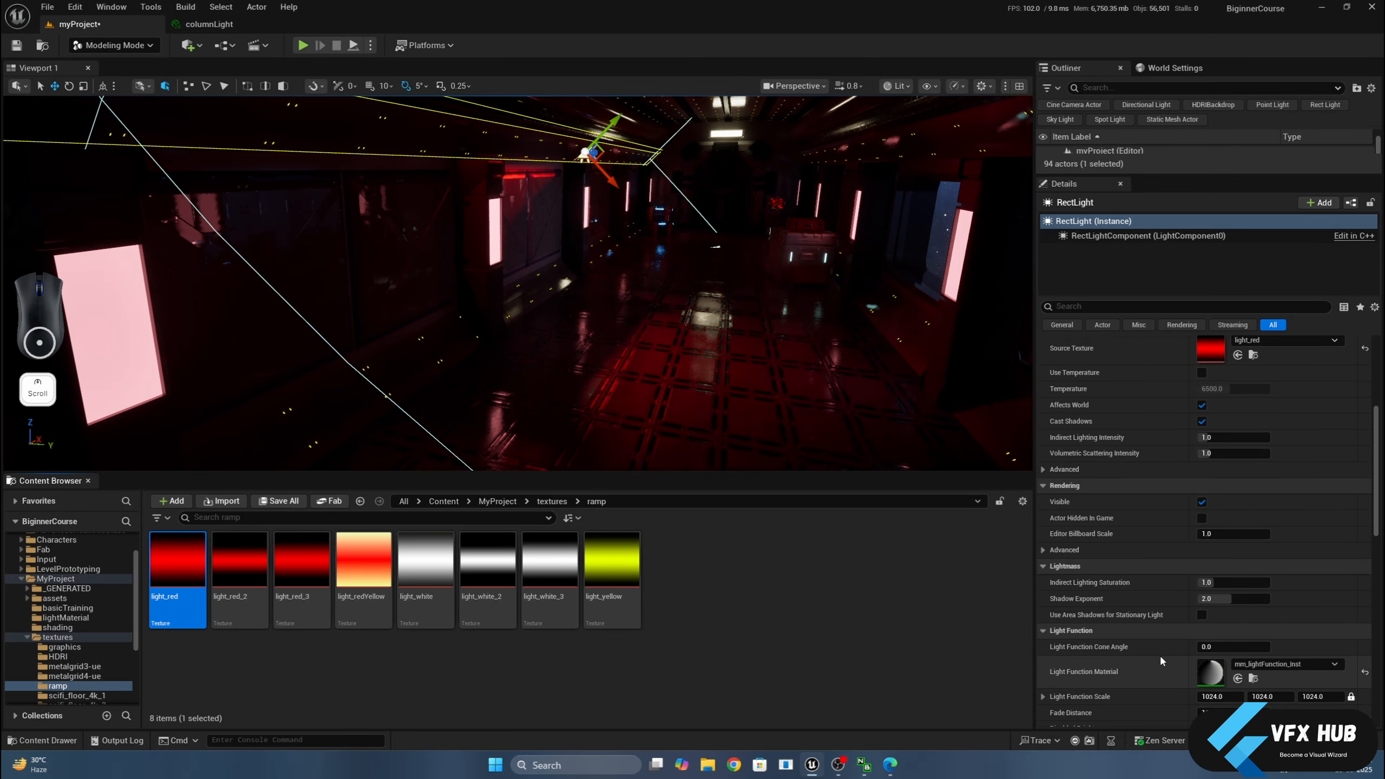
{"action": "double_click", "coordinate": [1209, 670]}
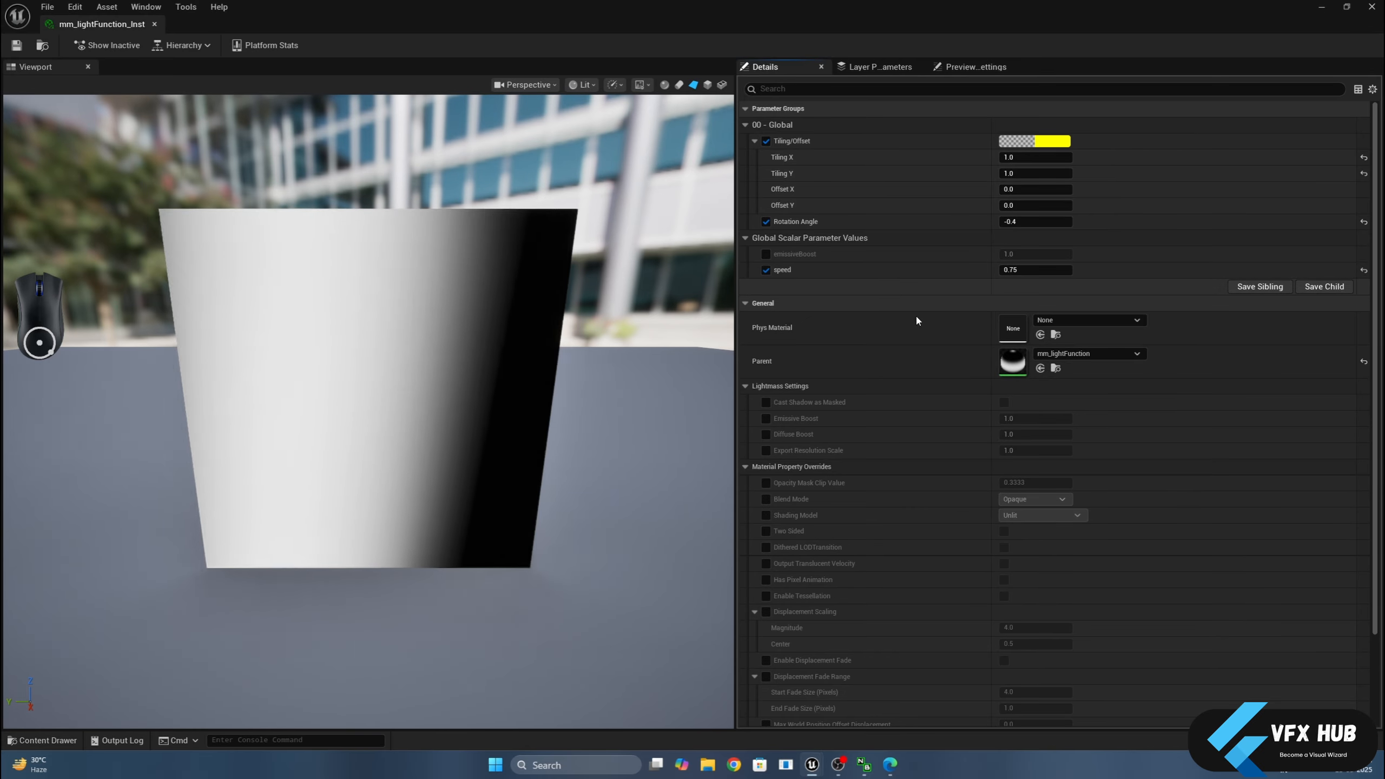
{"action": "left_click", "coordinate": [937, 376]}
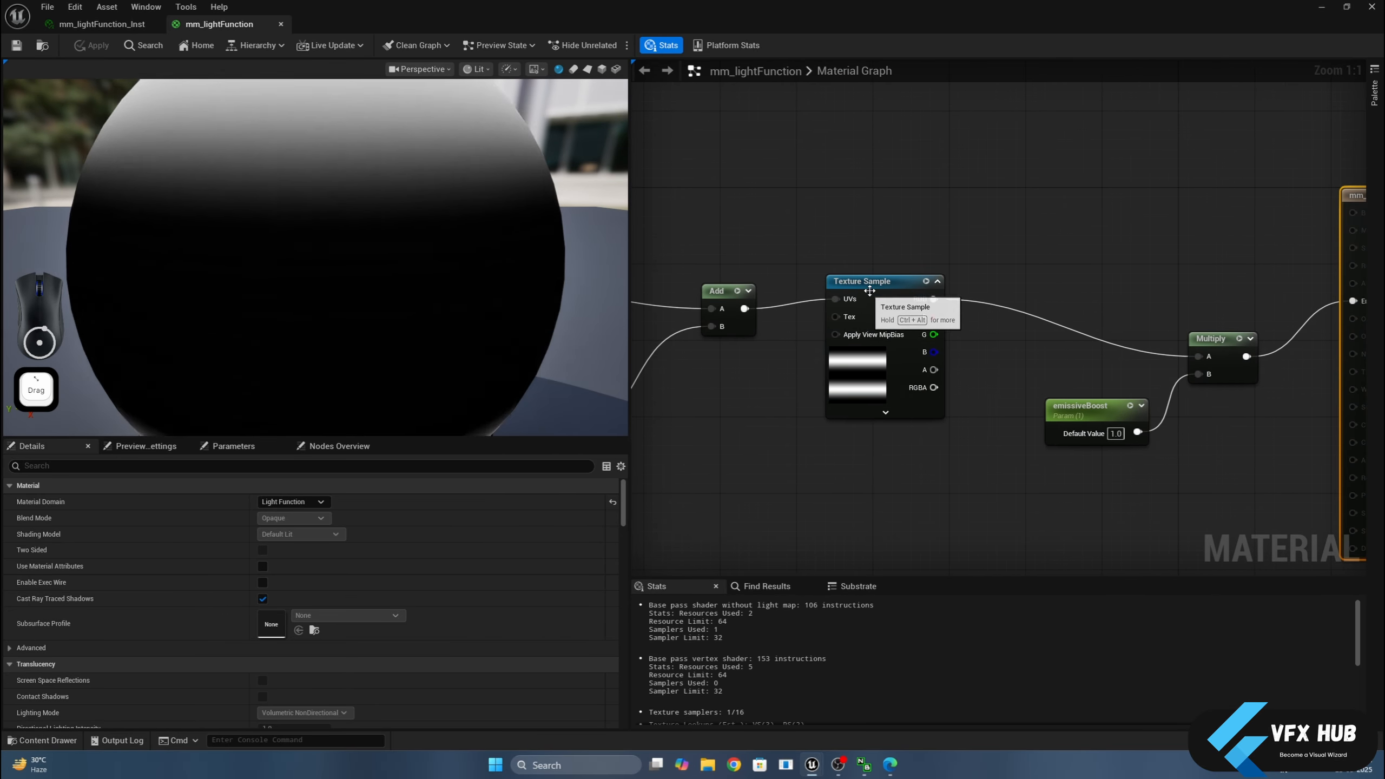
{"action": "right_click", "coordinate": [876, 286]}
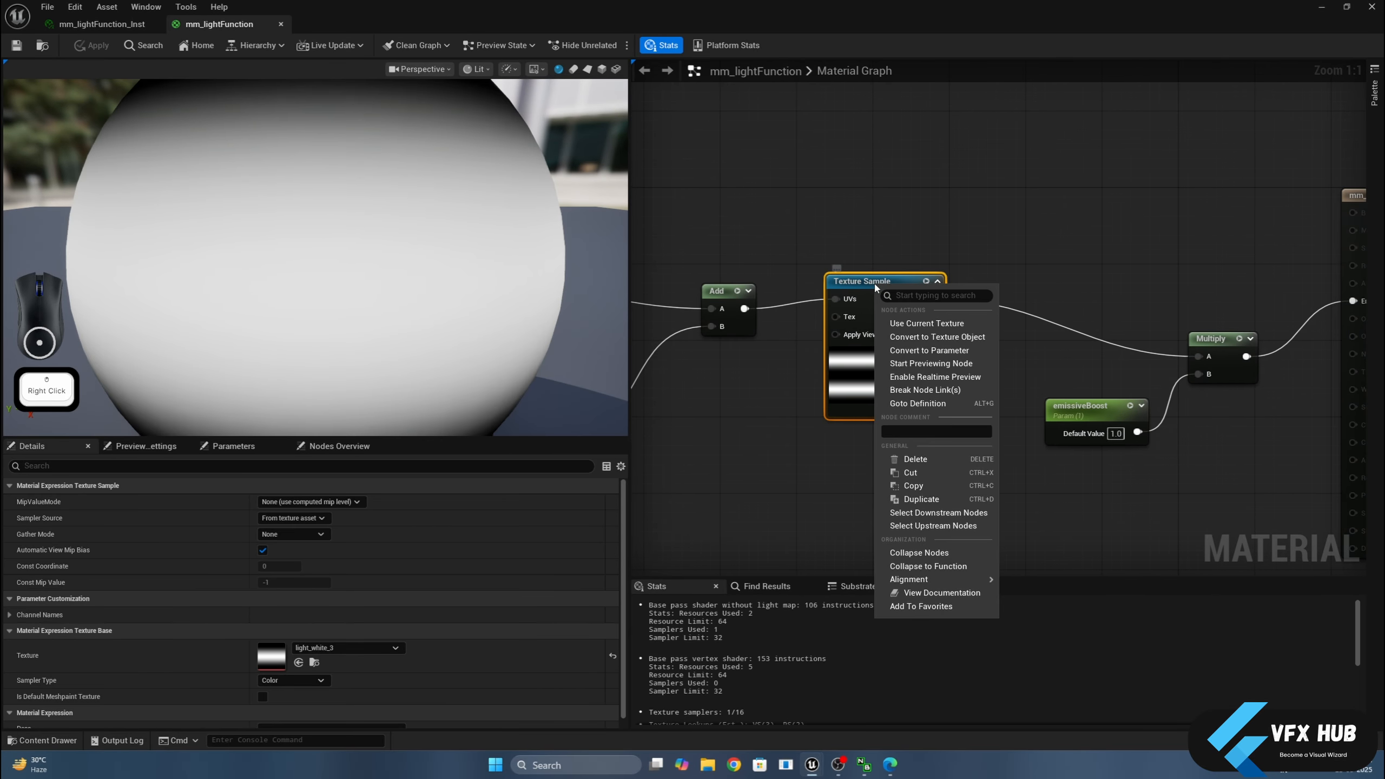
{"action": "left_click", "coordinate": [898, 348]}
{"action": "type", "text": "ra"}
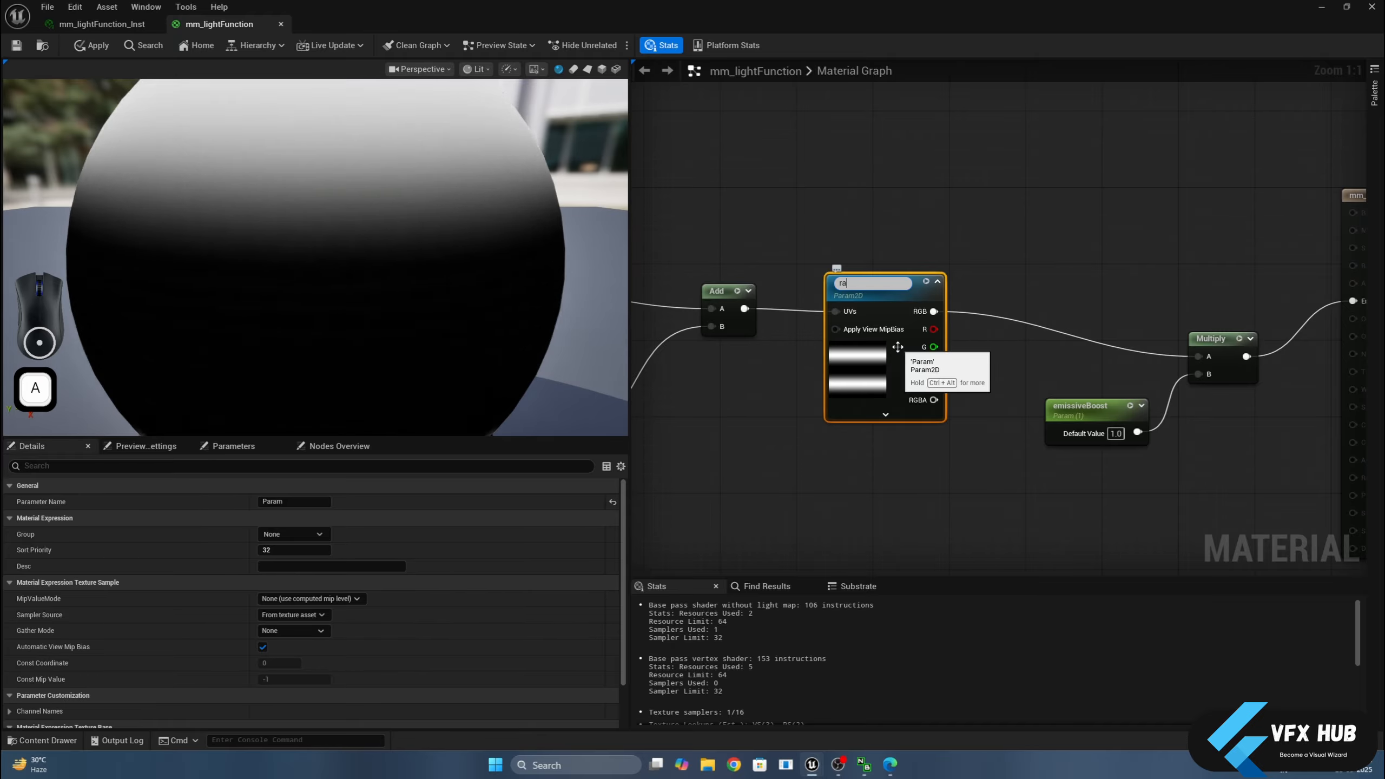
{"action": "type", "text": "mp"}
{"action": "key", "text": "Return"}
{"action": "left_click", "coordinate": [16, 46]}
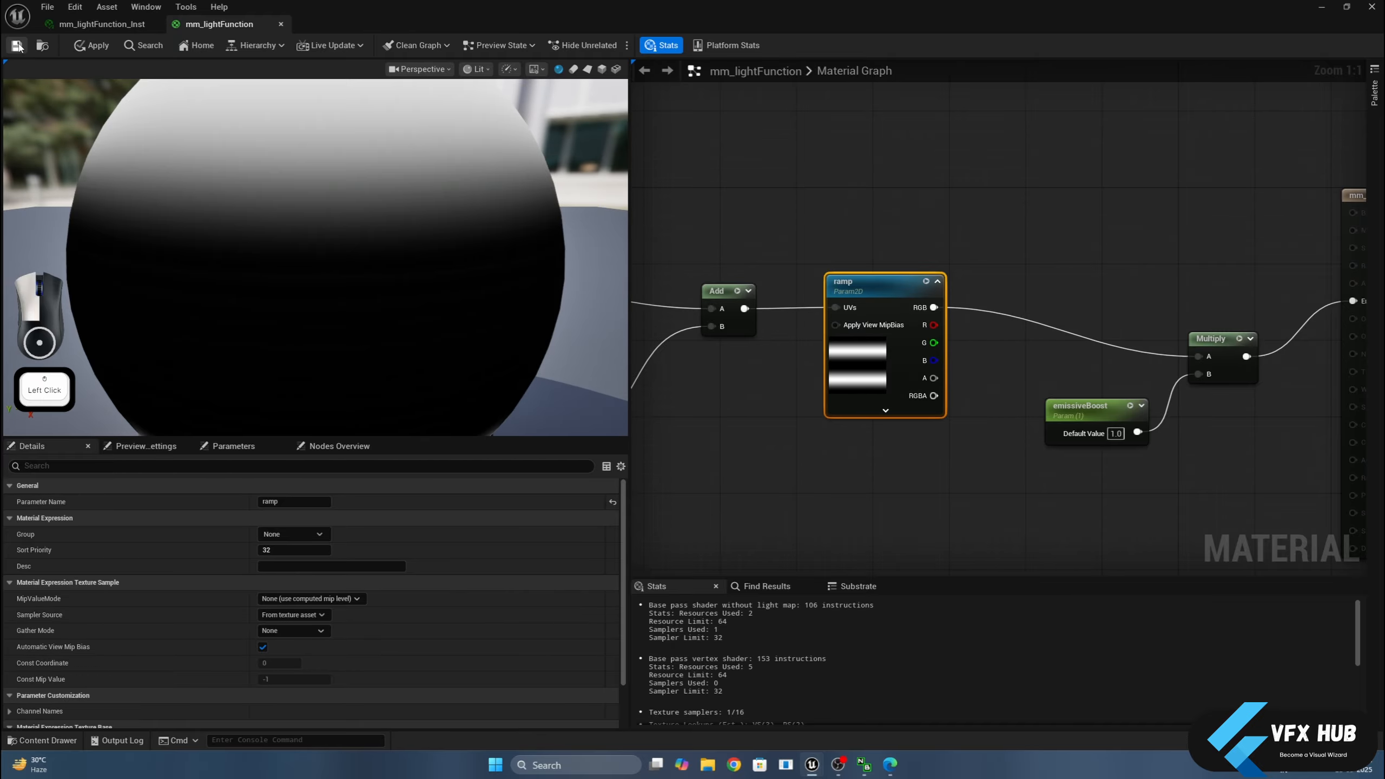
{"action": "left_click", "coordinate": [281, 24]}
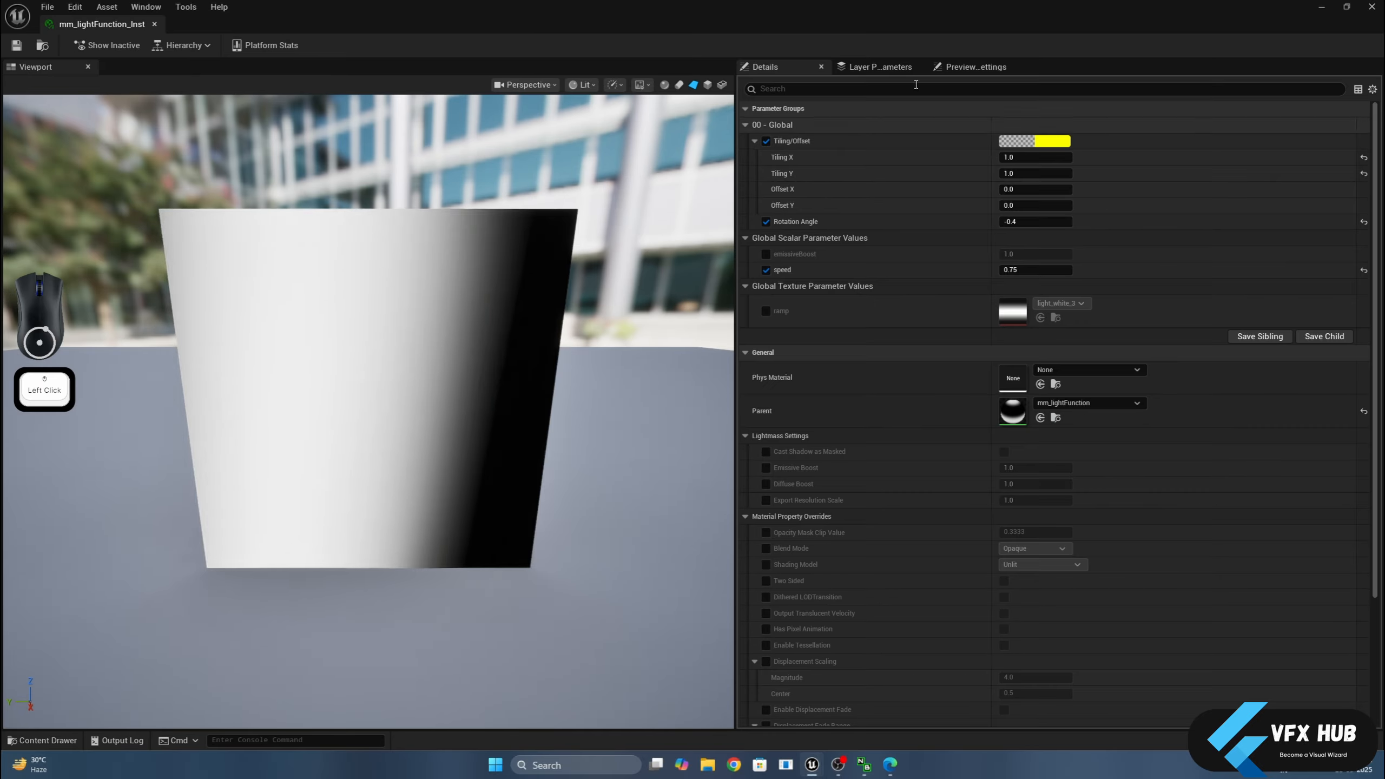
Enable the ramp override in mm_lightFunction_Inst, set its texture to light_white, and save and close the instance.
{"action": "left_click", "coordinate": [767, 311]}
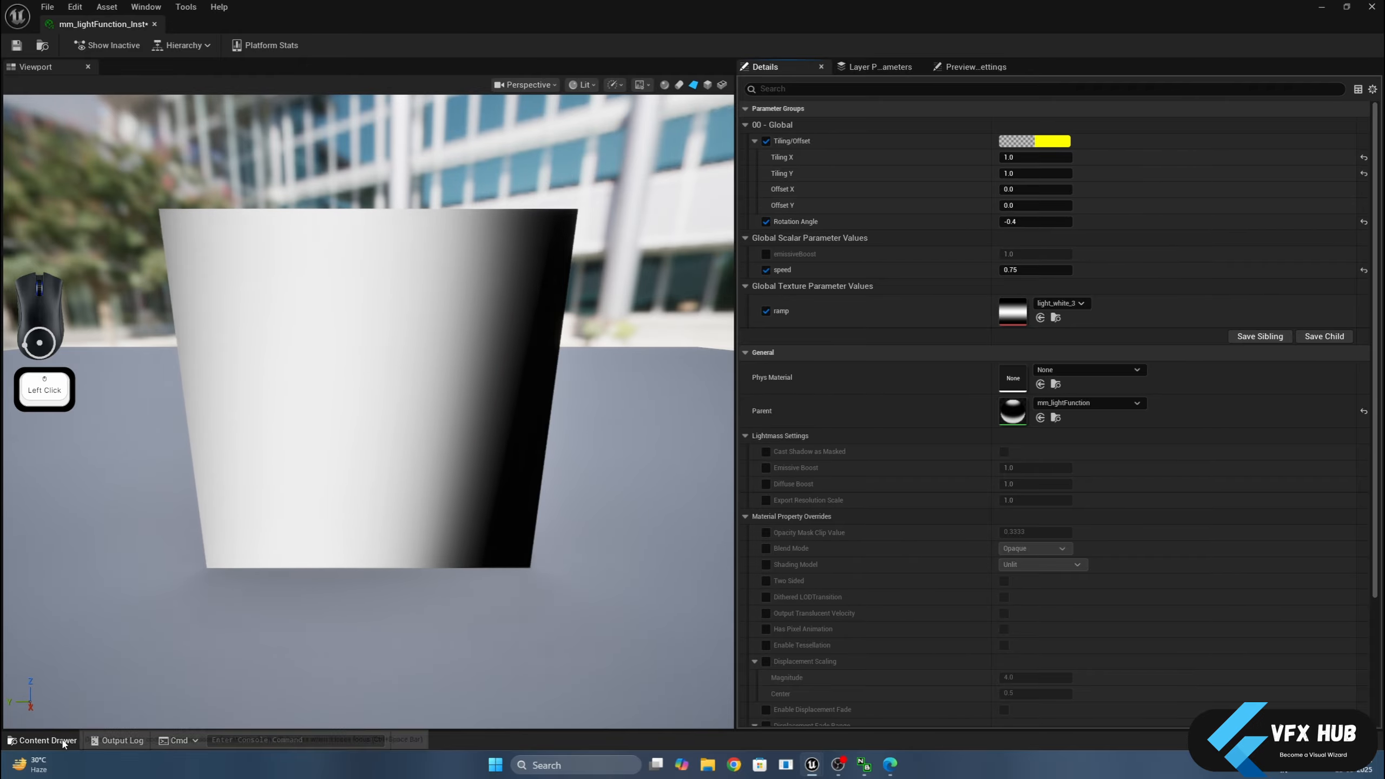
{"action": "left_click", "coordinate": [48, 740]}
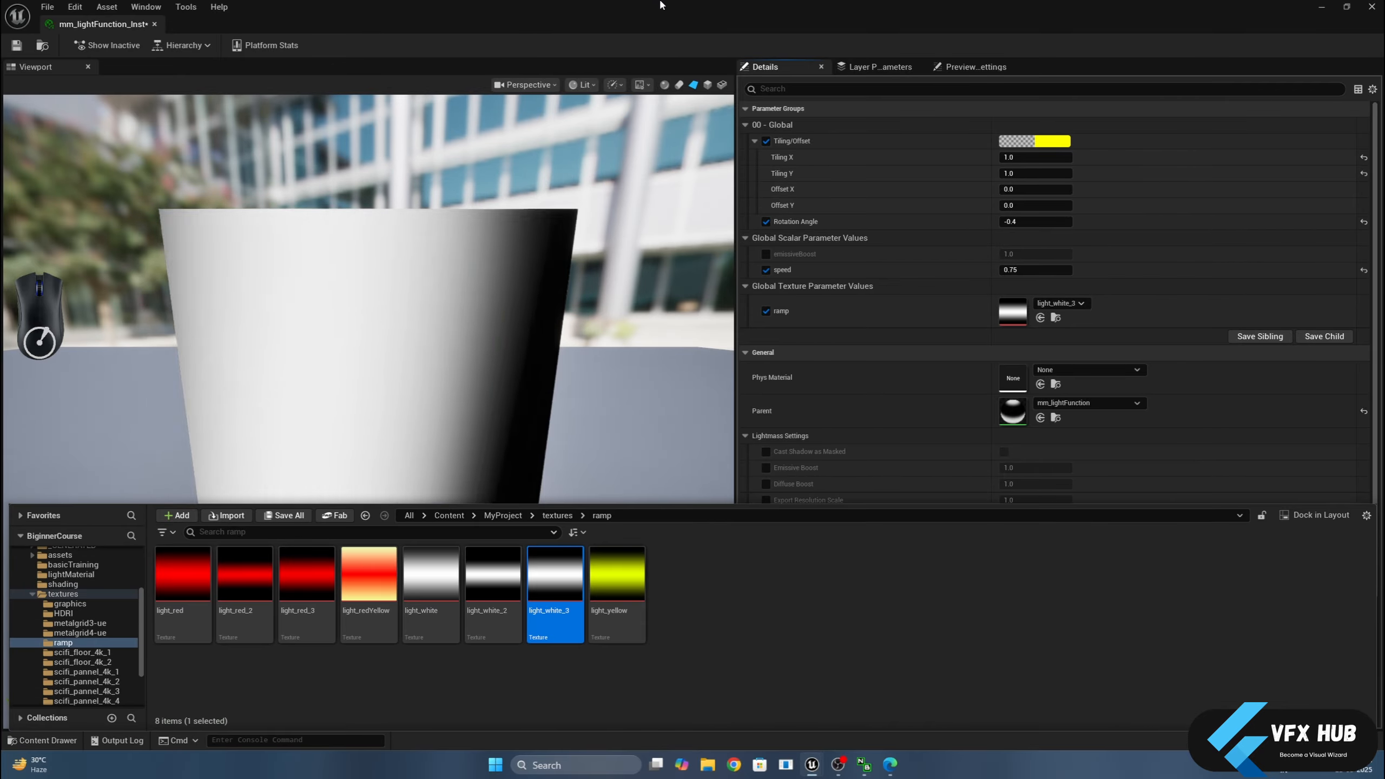
{"action": "left_click_drag", "start_coordinate": [662, 5], "coordinate": [1000, 208]}
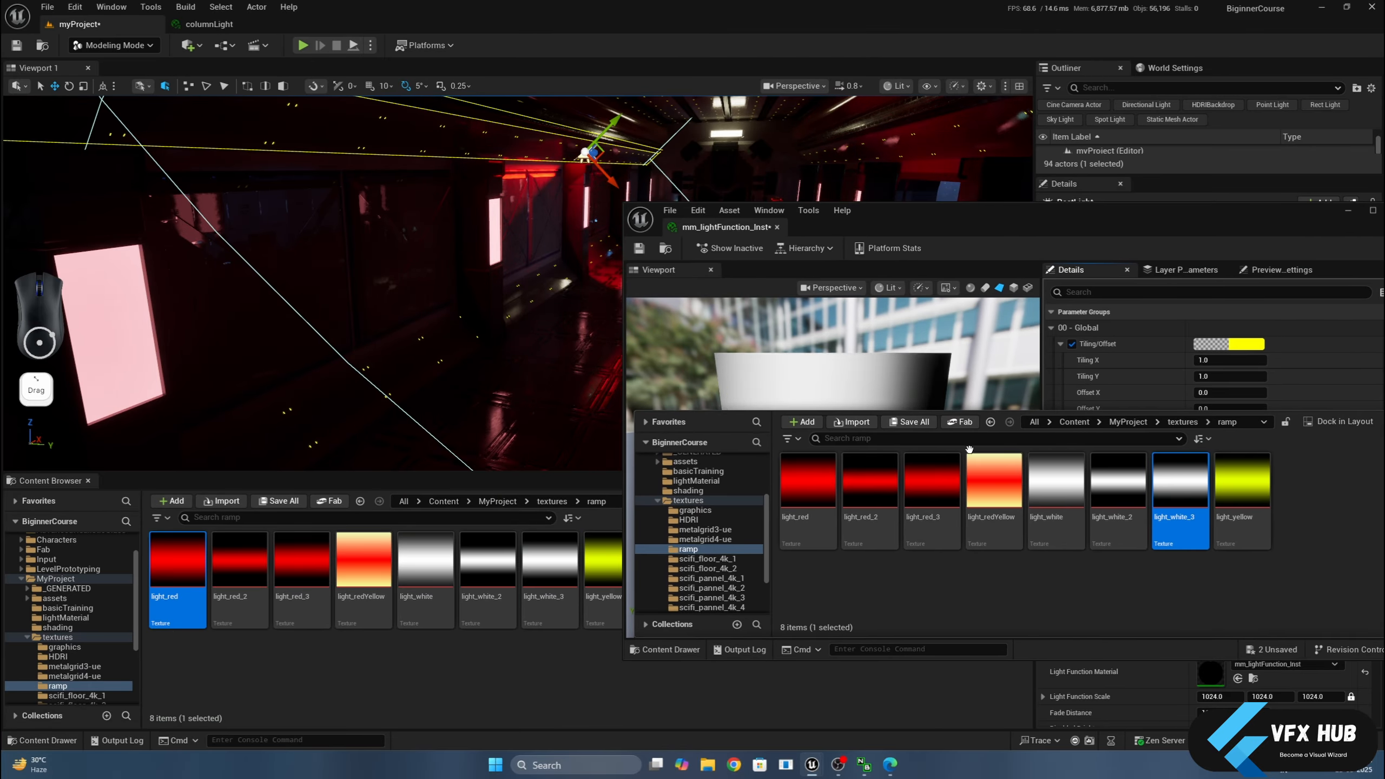
{"action": "scroll", "coordinate": [1145, 350], "scroll_direction": "down", "scroll_amount": 5}
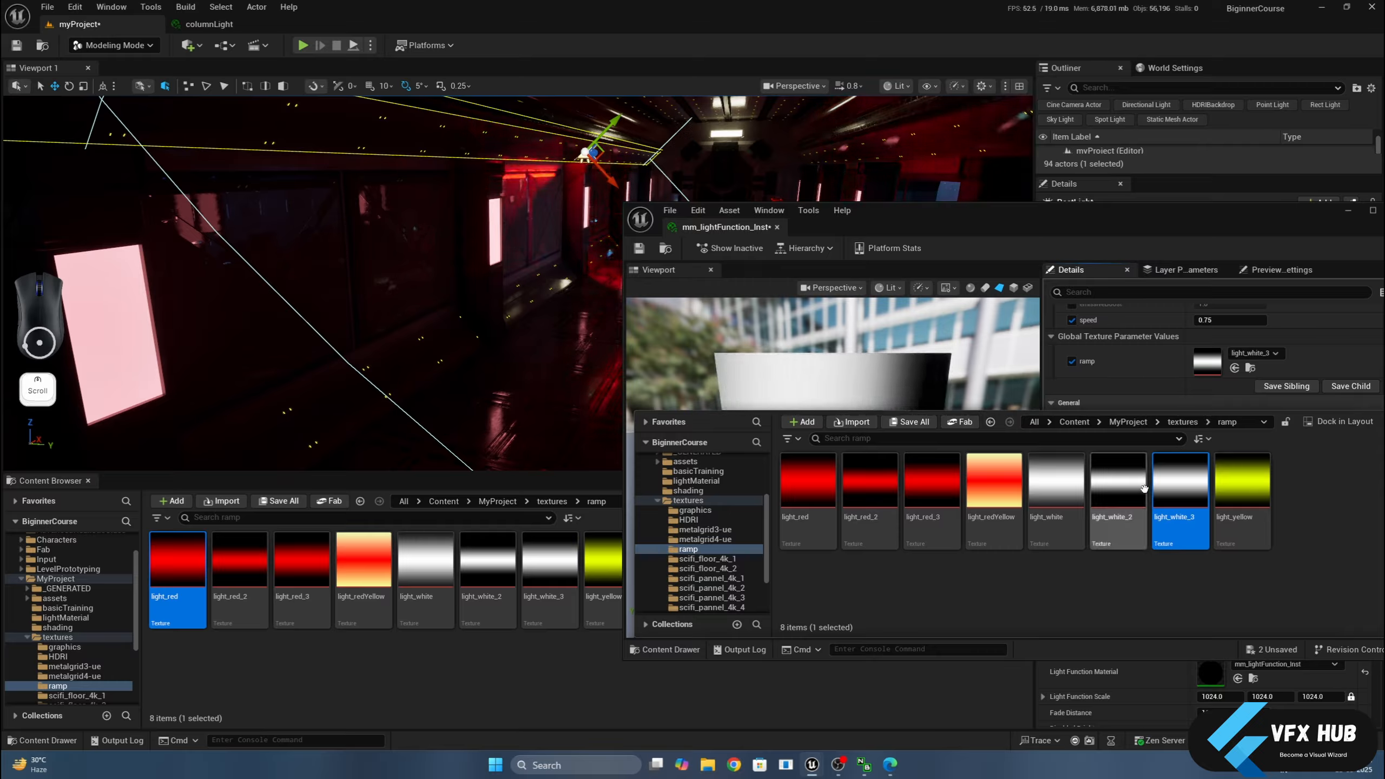
{"action": "left_click_drag", "start_coordinate": [1057, 485], "coordinate": [1208, 370]}
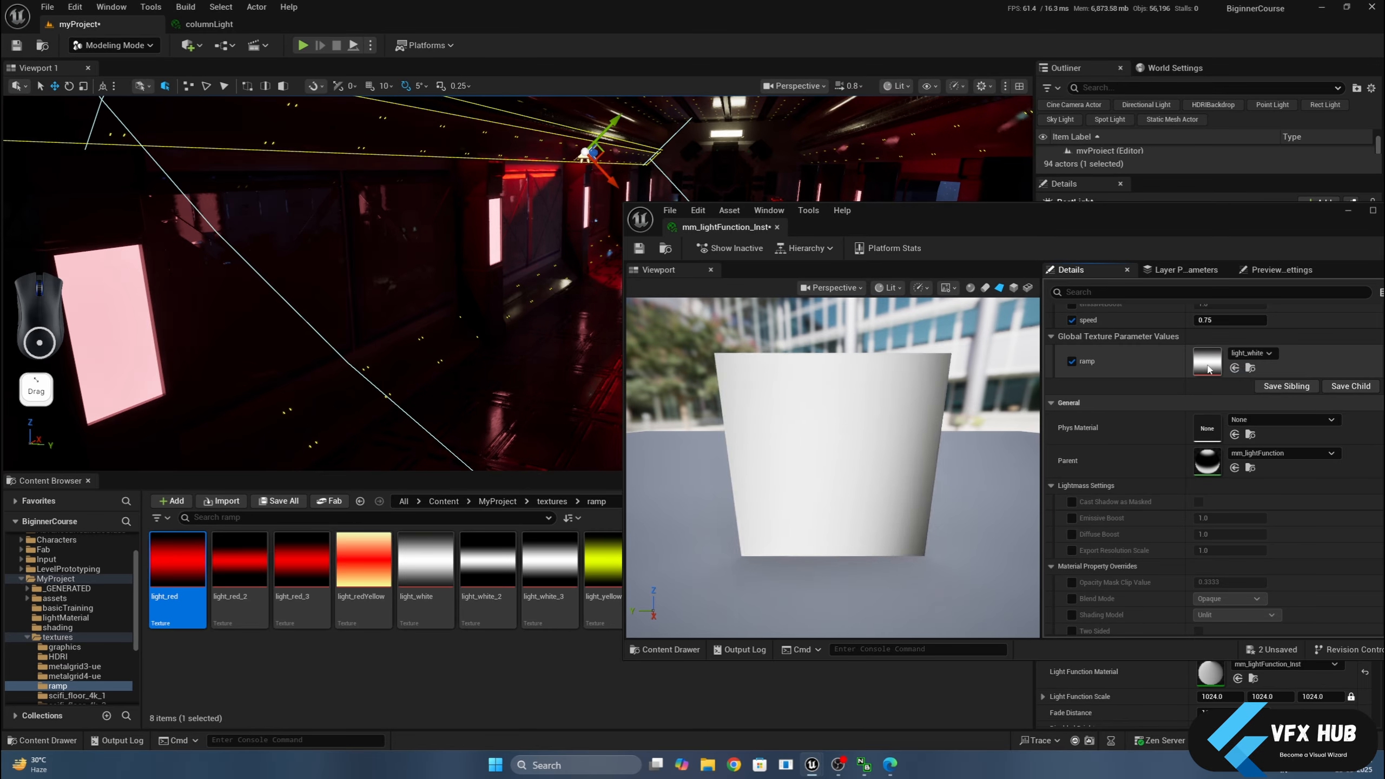
{"action": "left_click", "coordinate": [639, 248]}
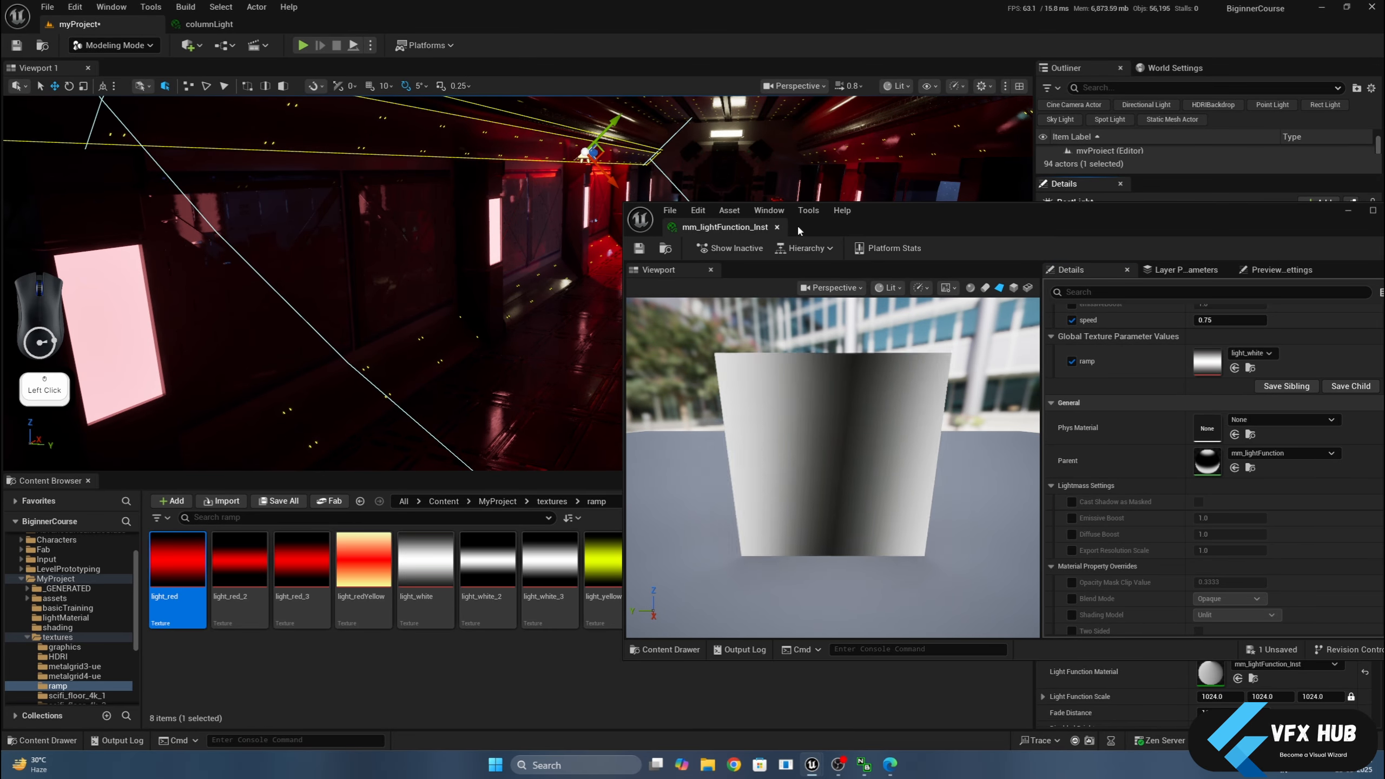
{"action": "left_click", "coordinate": [777, 226]}
Examine the animated red wall light from several viewpoints in the corridor and review the RectLight's source texture settings.
{"action": "scroll", "coordinate": [783, 253], "scroll_direction": "up", "scroll_amount": 3}
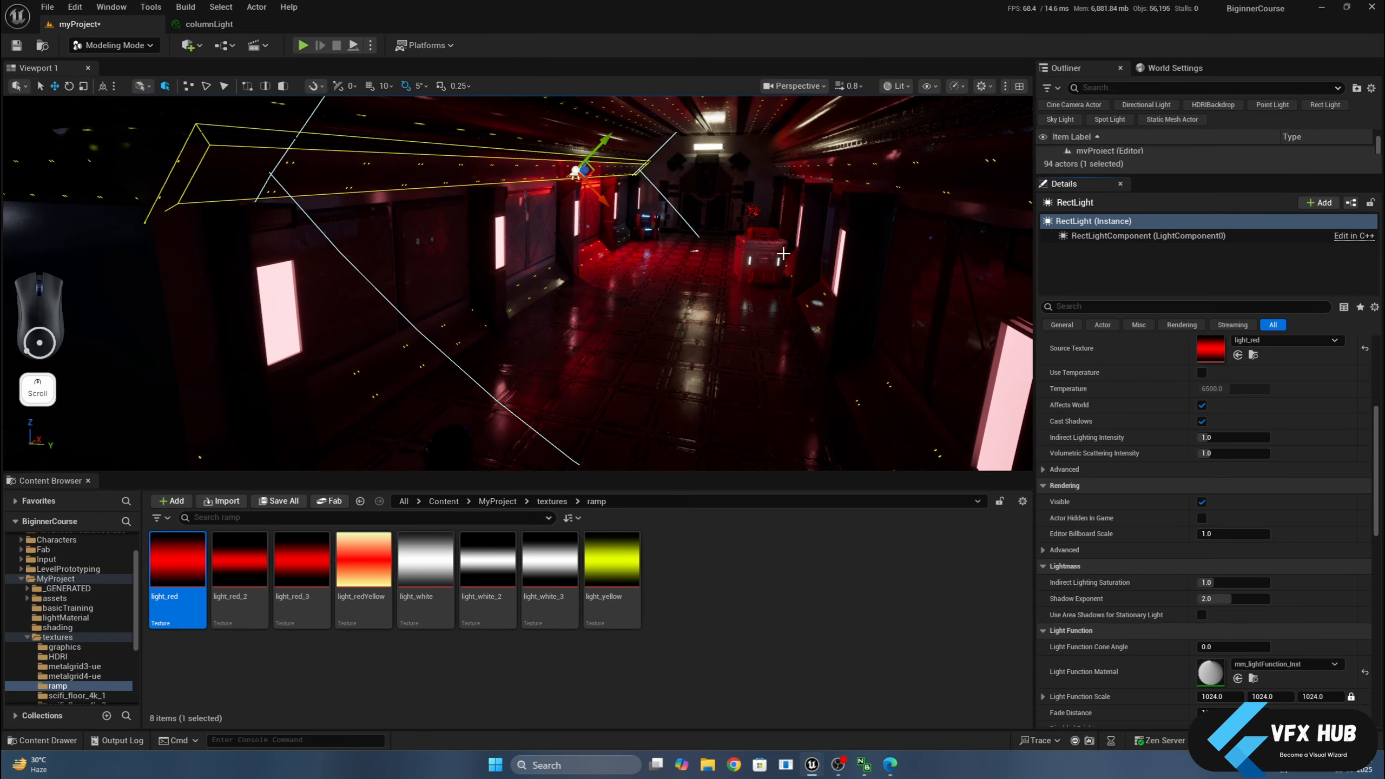
{"action": "scroll", "coordinate": [783, 254], "scroll_direction": "up", "scroll_amount": 5}
{"action": "middle_click_drag", "start_coordinate": [783, 254], "coordinate": [783, 221]}
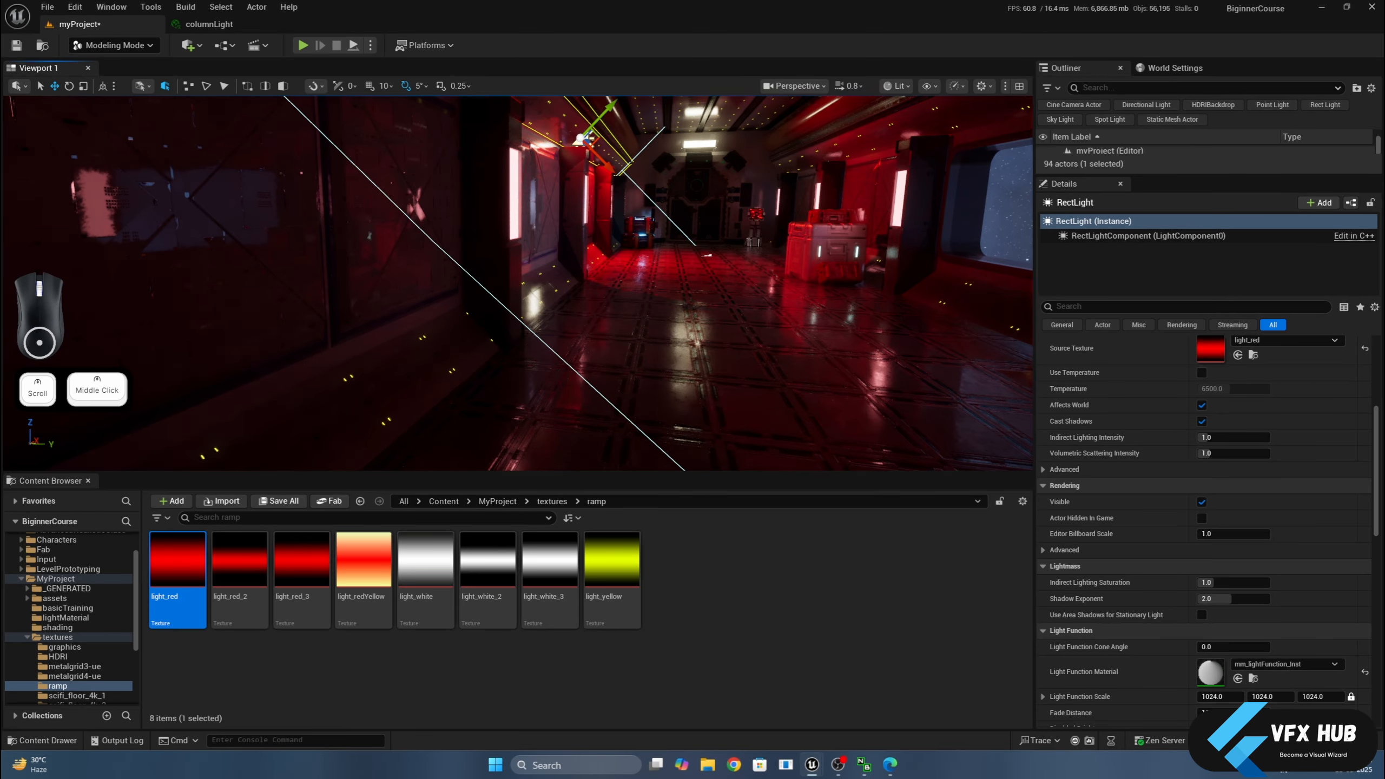
{"action": "middle_click_drag", "start_coordinate": [518, 284], "coordinate": [590, 284]}
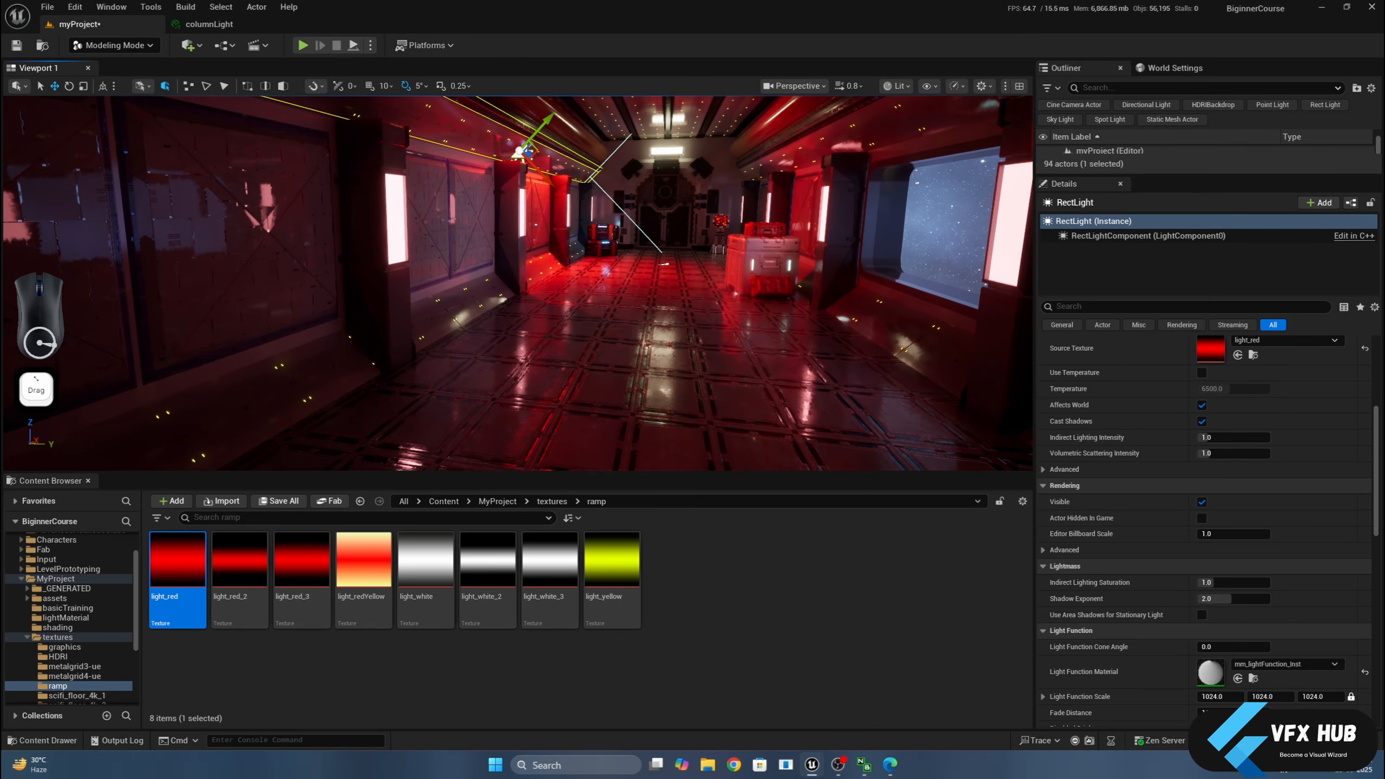
{"action": "left_click", "coordinate": [788, 299]}
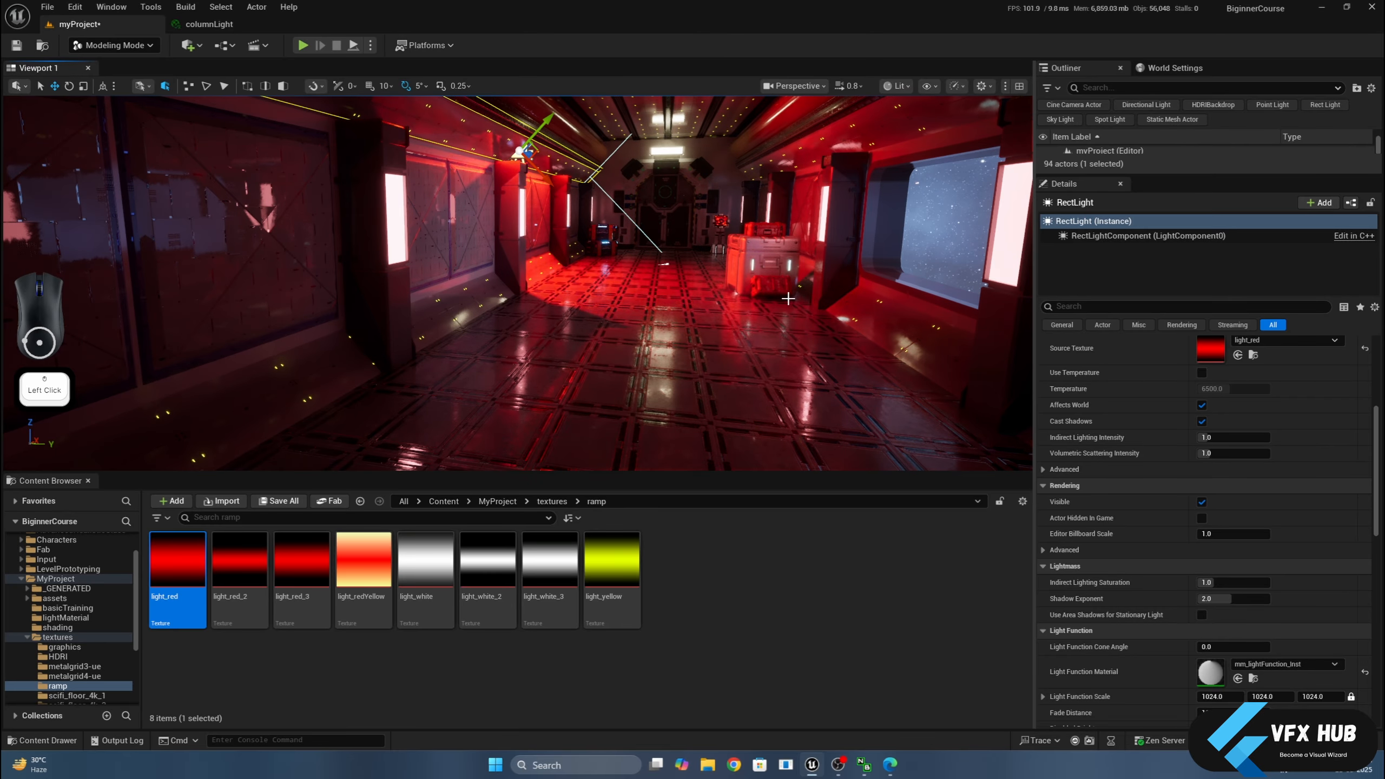
{"action": "left_click_drag", "start_coordinate": [788, 298], "coordinate": [742, 299]}
{"action": "scroll", "coordinate": [742, 298], "scroll_direction": "up", "scroll_amount": 3}
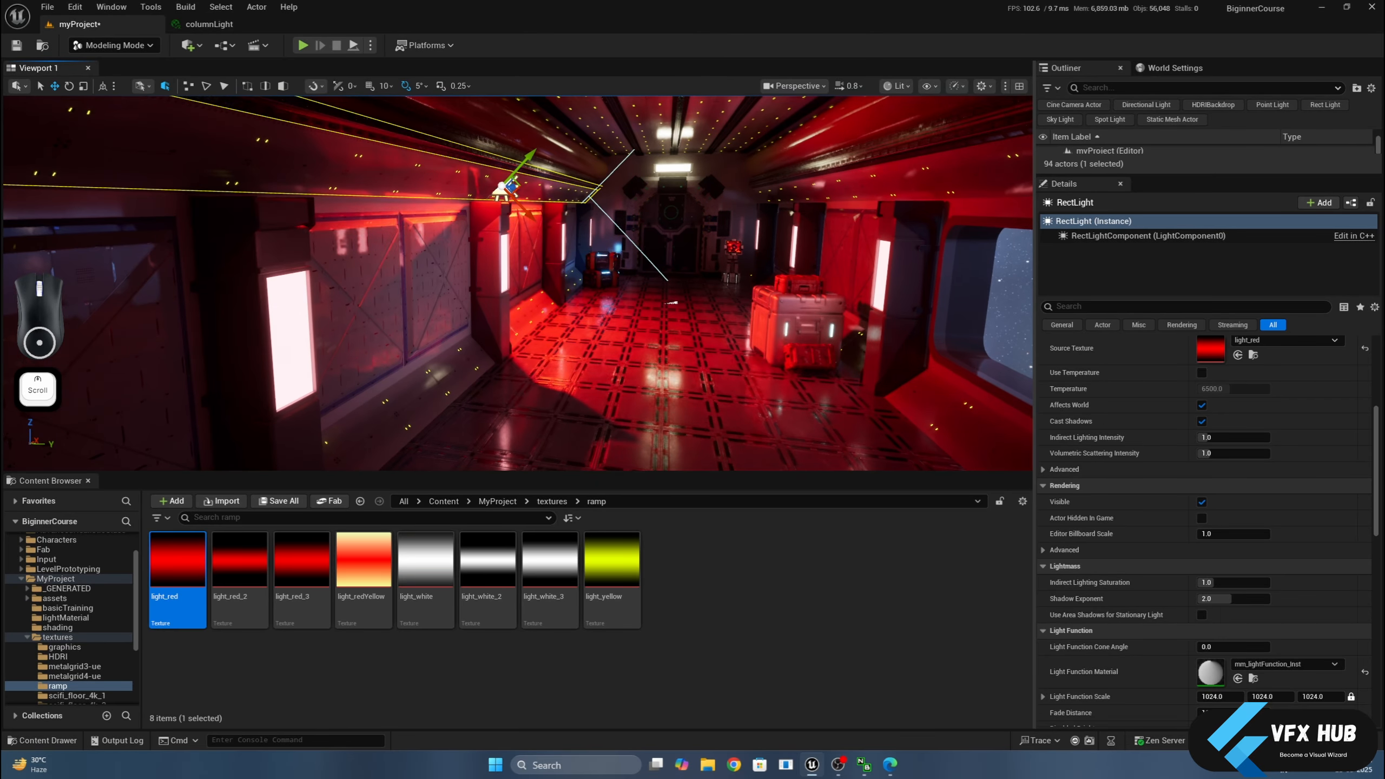
{"action": "middle_click_drag", "start_coordinate": [741, 299], "coordinate": [711, 303]}
{"action": "scroll", "coordinate": [1154, 465], "scroll_direction": "up", "scroll_amount": 4}
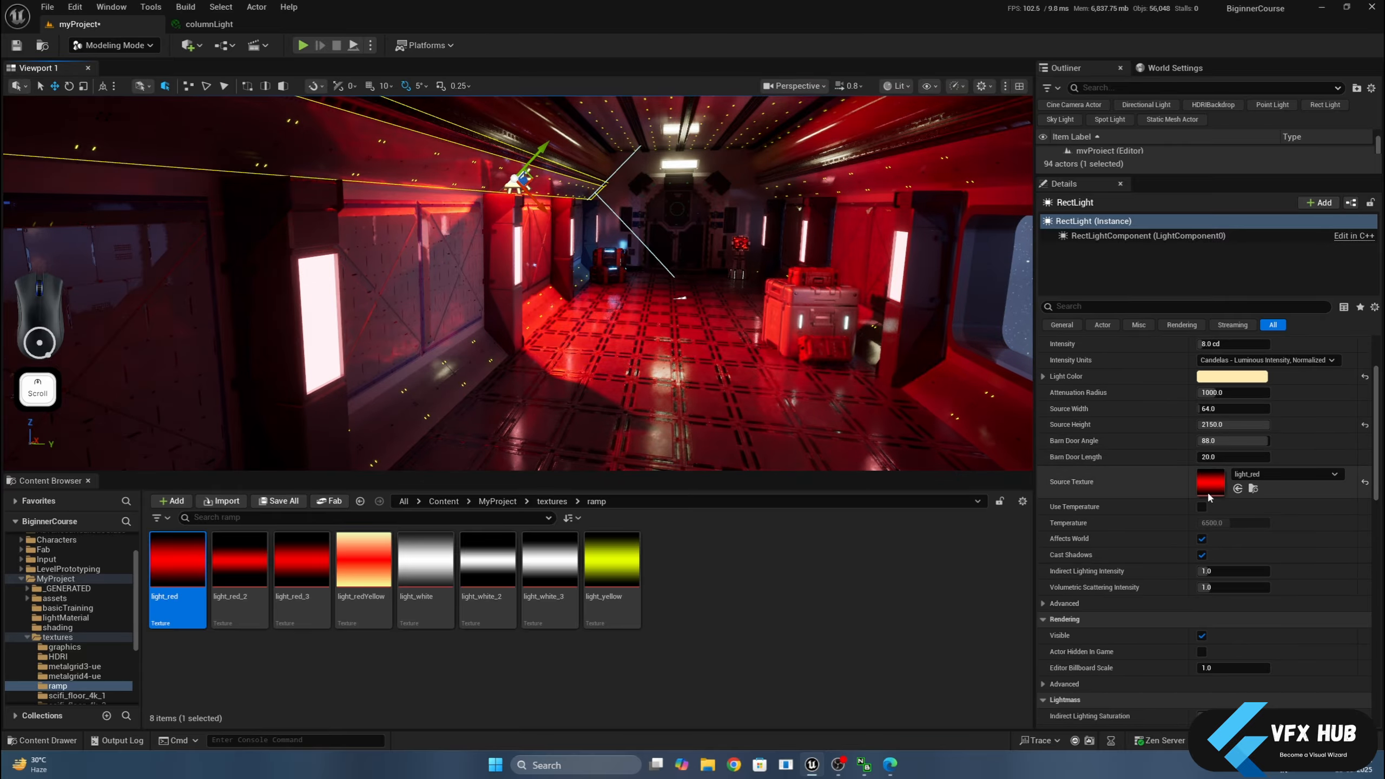
{"action": "scroll", "coordinate": [1227, 437], "scroll_direction": "up", "scroll_amount": 1}
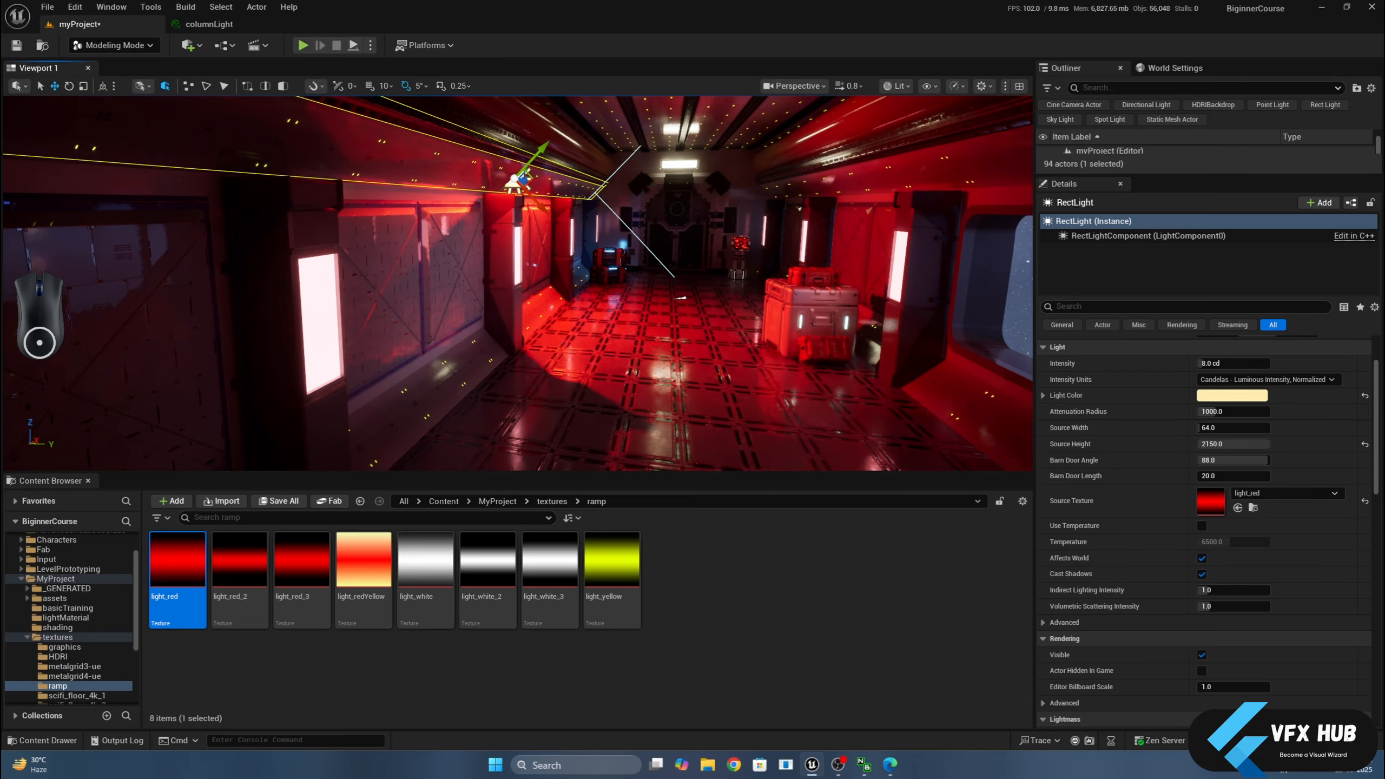
{"action": "left_click", "coordinate": [786, 515]}
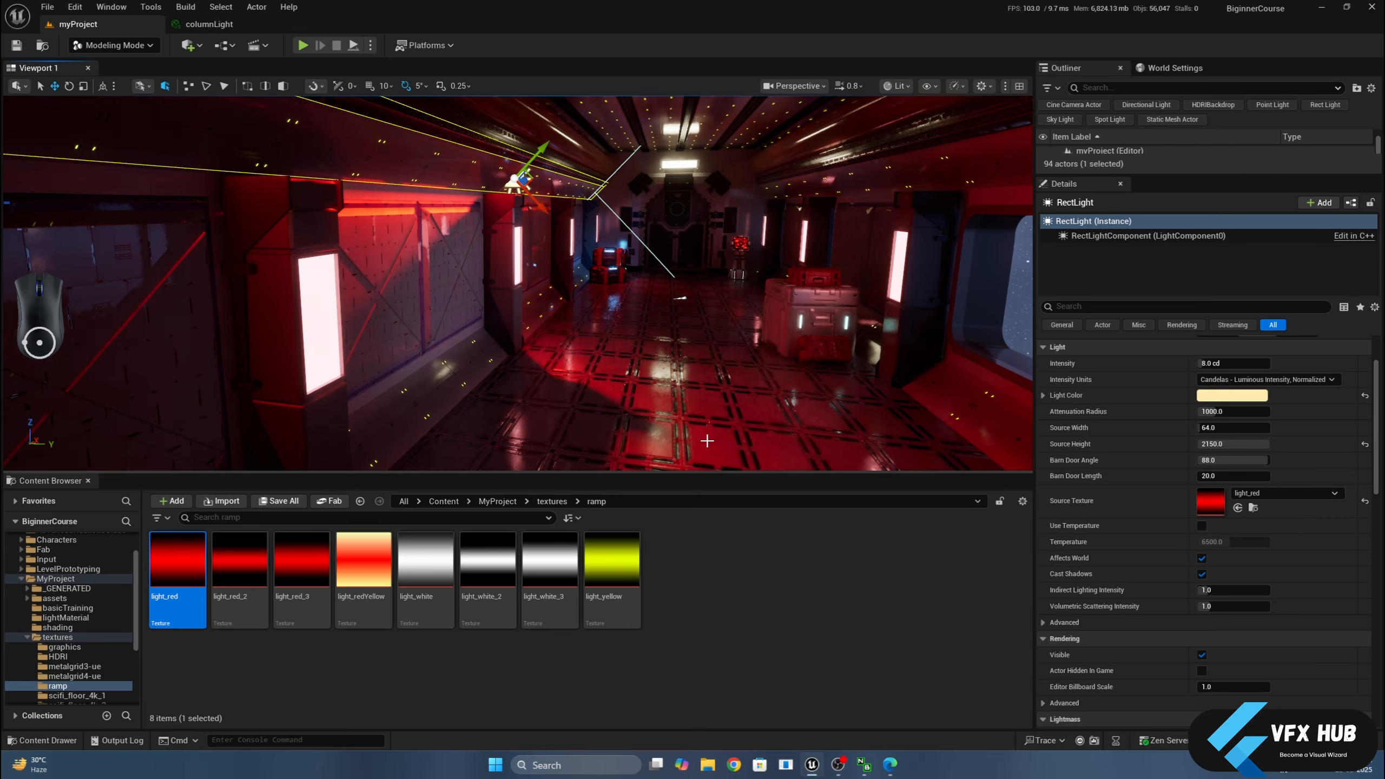
Select the prop_light_left mesh and duplicate the mm_lightFunction material in the lightMaterial folder.
{"action": "left_click", "coordinate": [415, 148]}
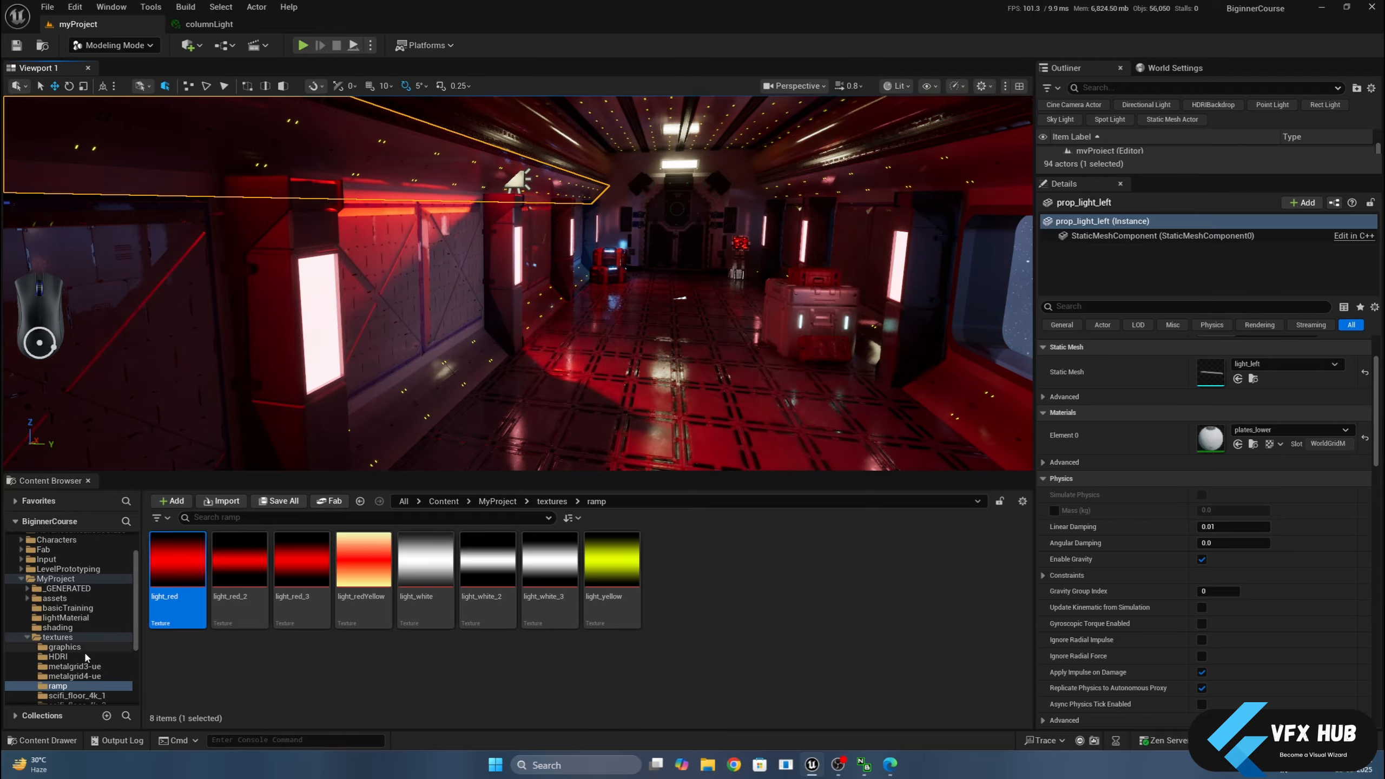
{"action": "scroll", "coordinate": [82, 687], "scroll_direction": "down", "scroll_amount": 2}
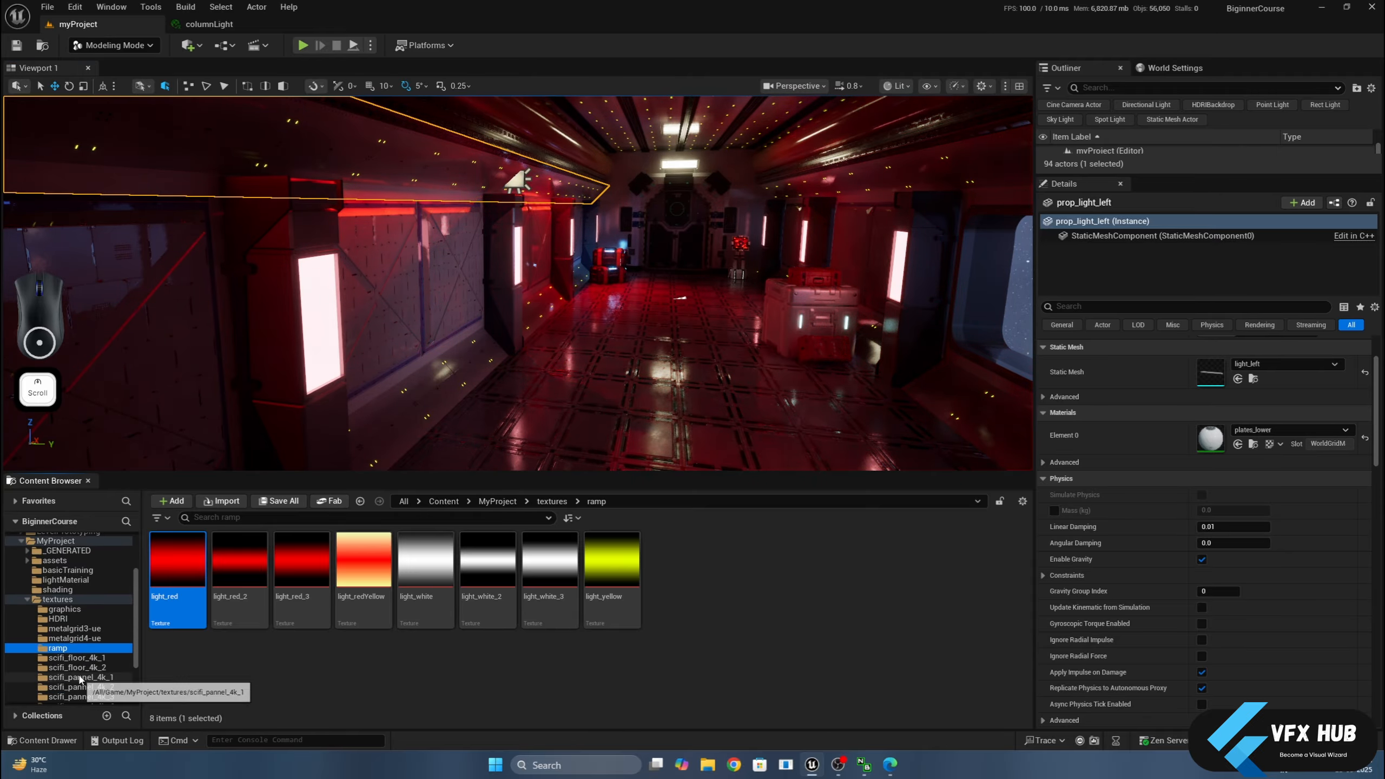
{"action": "left_click", "coordinate": [65, 581]}
{"action": "left_click", "coordinate": [177, 576]}
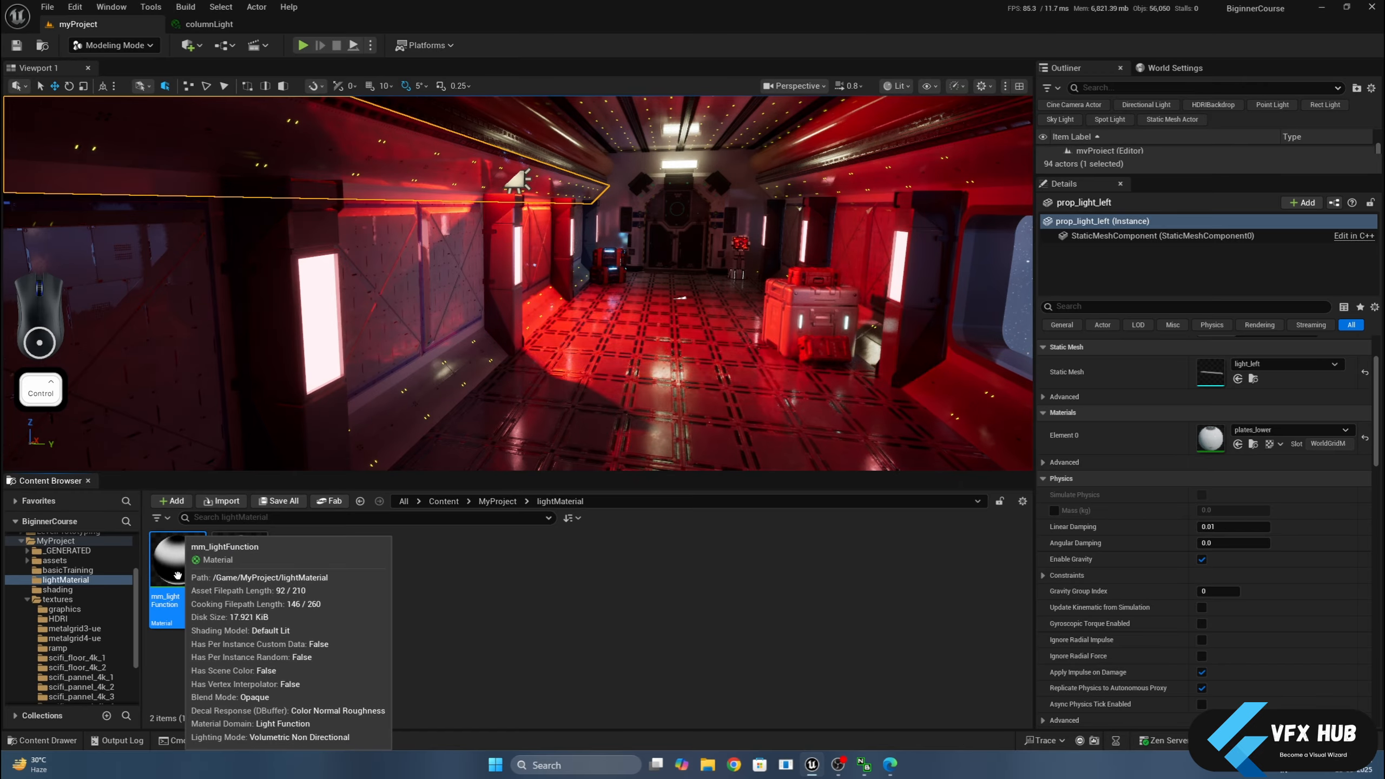
{"action": "key", "text": "ctrl+d"}
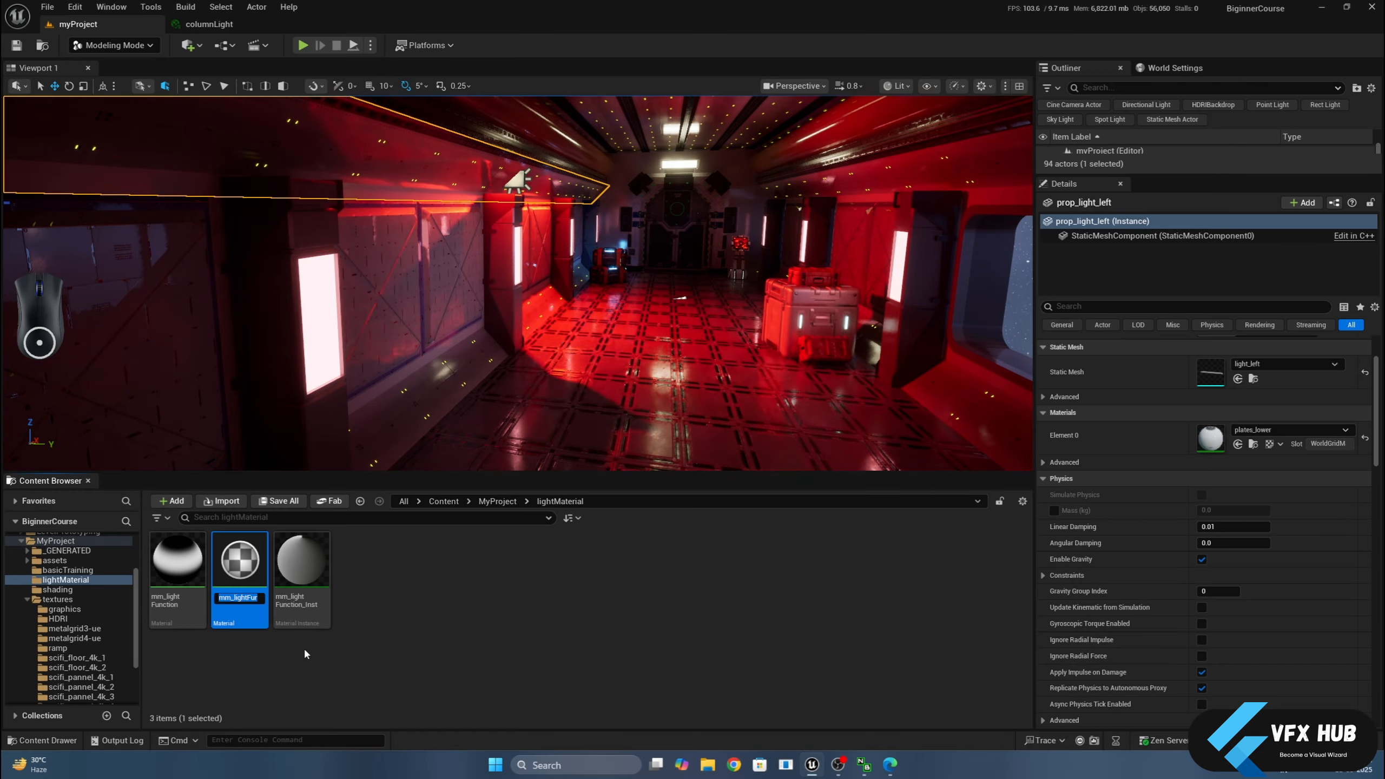
Rename the duplicated material to mm_light and open it for editing.
{"action": "key", "text": "End"}
{"action": "key", "text": "BackSpace"}
{"action": "key", "text": "BackSpace"}
{"action": "key", "text": "BackSpace"}
{"action": "key", "text": "BackSpace"}
{"action": "key", "text": "BackSpace"}
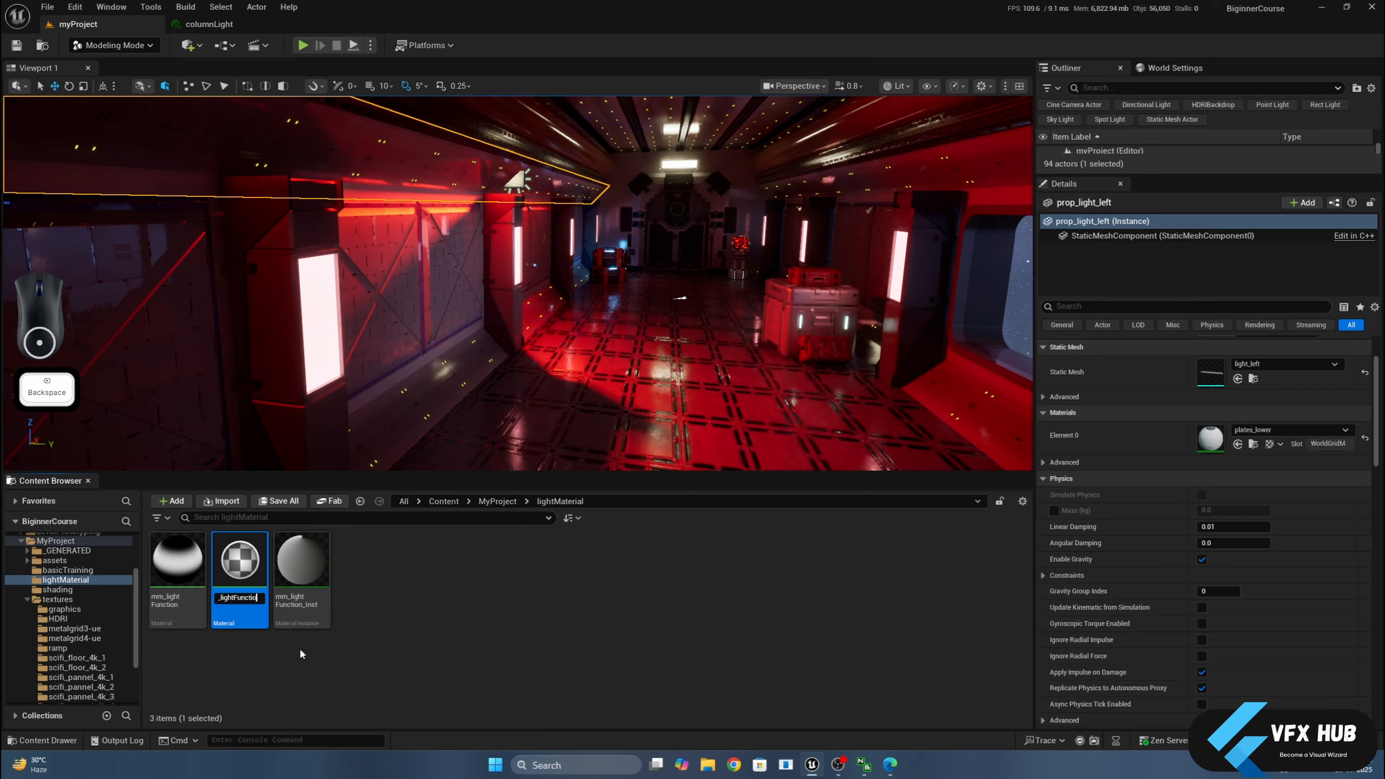
{"action": "key", "text": "BackSpace"}
{"action": "key", "text": "BackSpace"}
{"action": "key", "text": "BackSpace"}
{"action": "key", "text": "BackSpace"}
{"action": "key", "text": "Return"}
{"action": "left_click", "coordinate": [183, 583]}
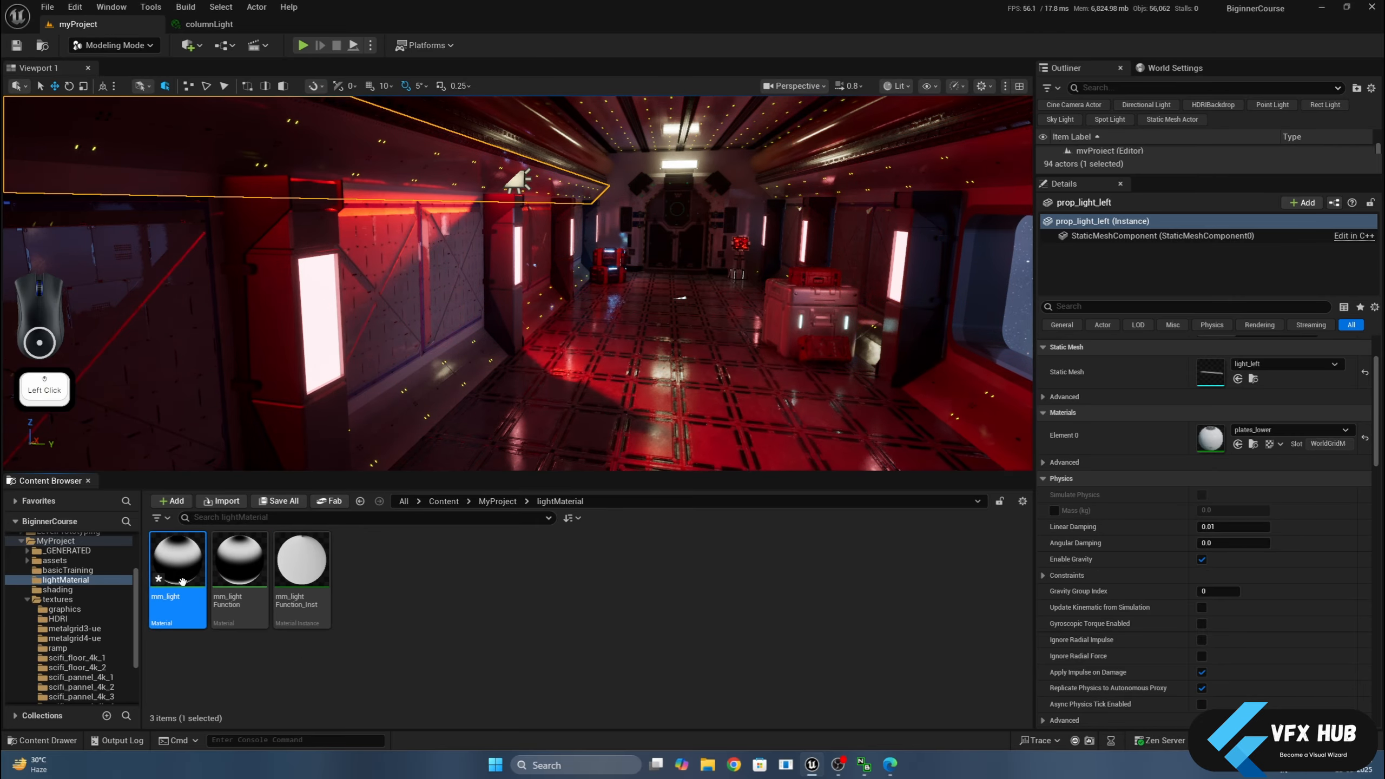
{"action": "double_click", "coordinate": [202, 580]}
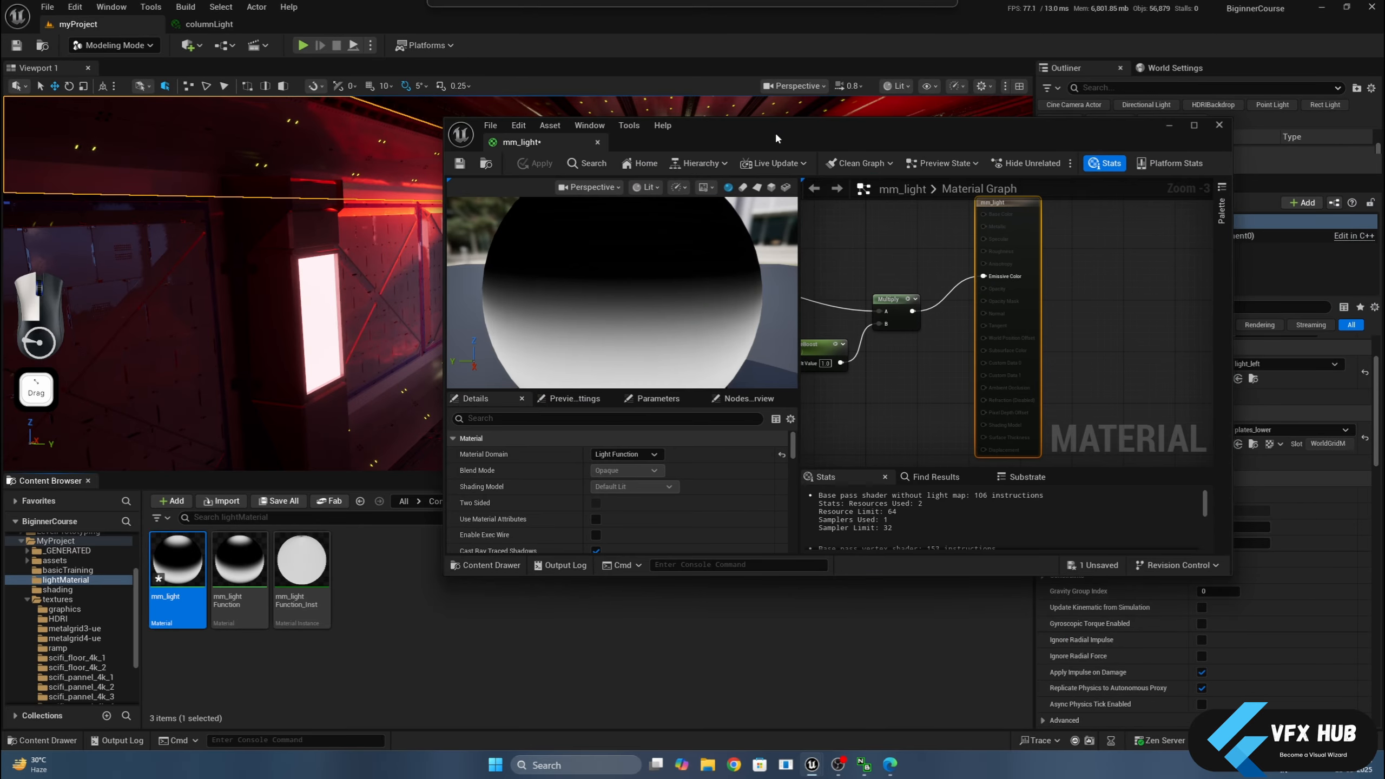
Set the ramp parameter's texture to light_redYellow in the mm_light graph, apply the material and close its editor.
{"action": "left_click_drag", "start_coordinate": [775, 131], "coordinate": [750, 131]}
{"action": "double_click", "coordinate": [750, 125]}
{"action": "right_click_drag", "start_coordinate": [475, 151], "coordinate": [878, 179]}
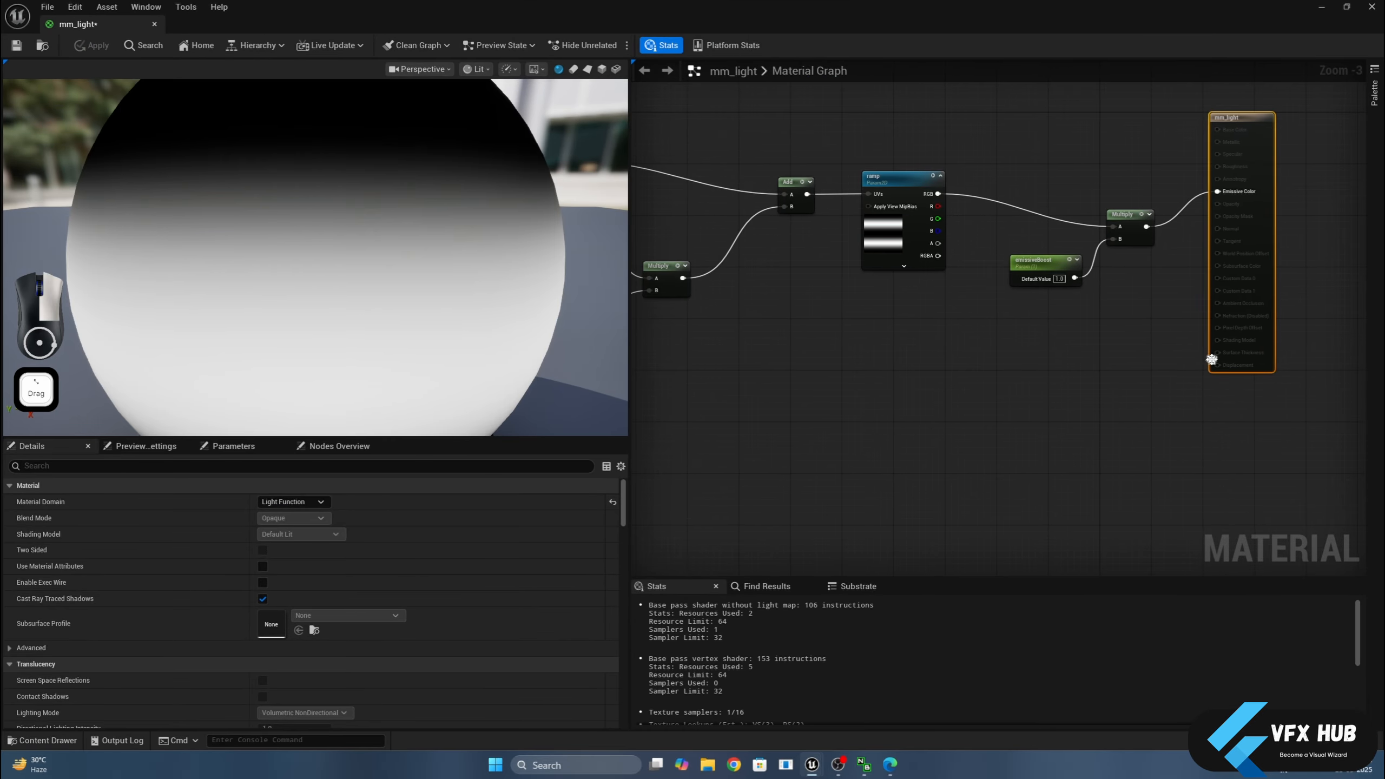
{"action": "left_click", "coordinate": [879, 178]}
{"action": "left_click", "coordinate": [42, 741]}
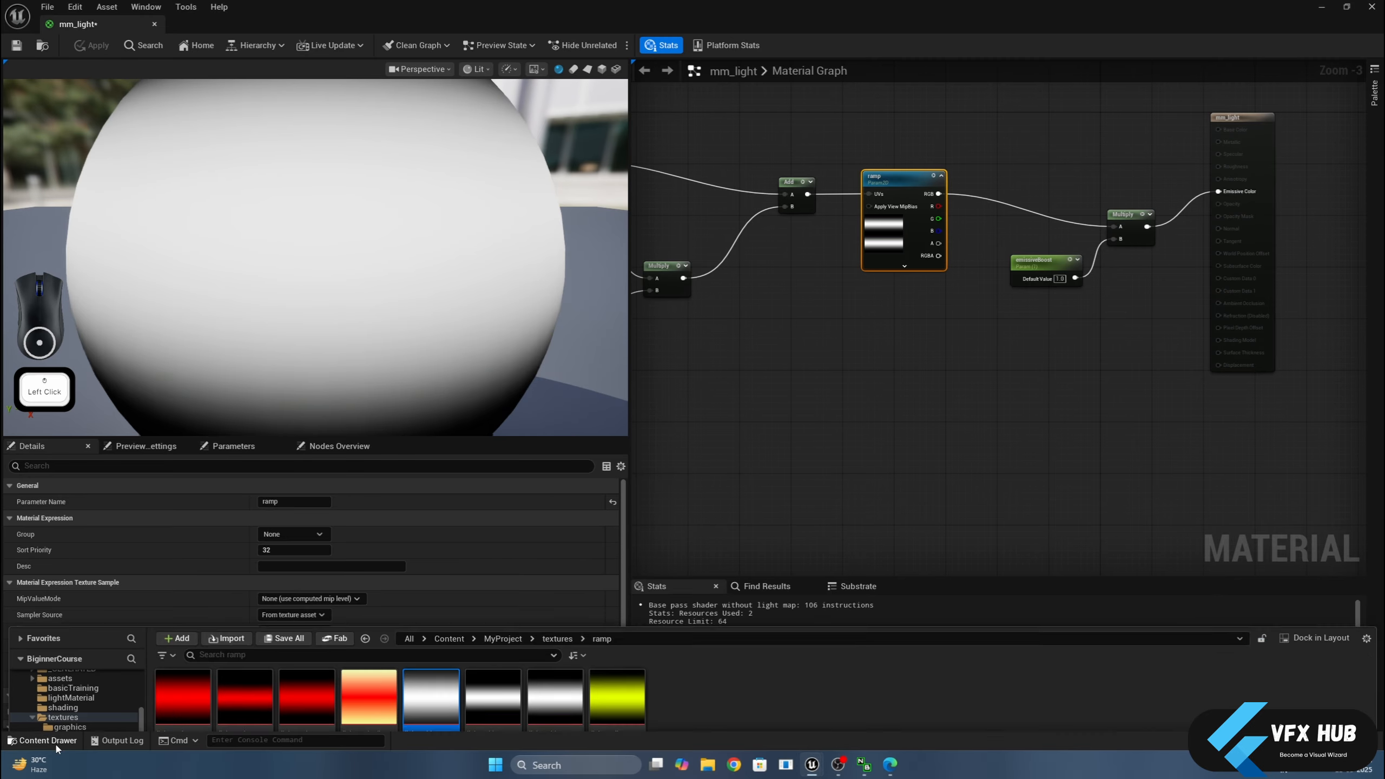
{"action": "left_click", "coordinate": [369, 587]}
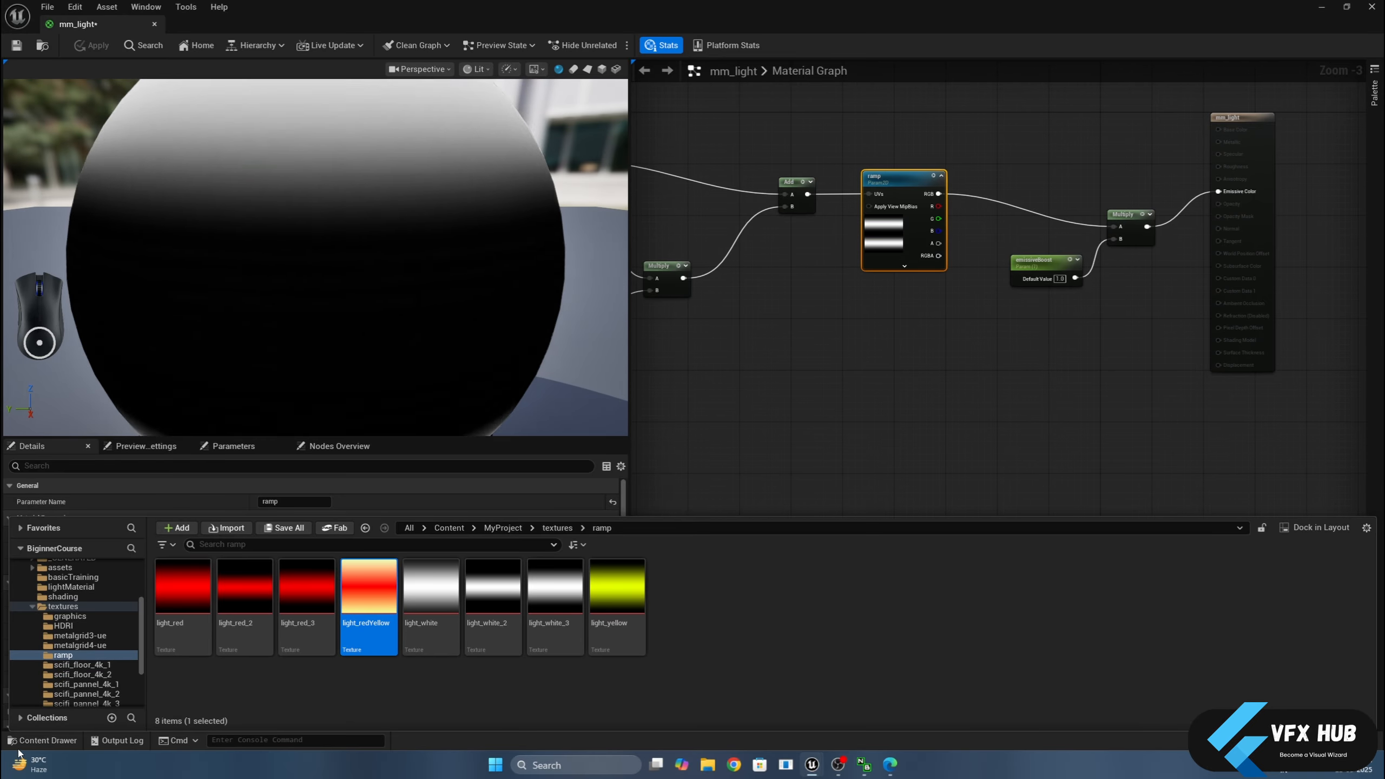
{"action": "key", "text": "ctrl+space"}
{"action": "scroll", "coordinate": [353, 646], "scroll_direction": "down", "scroll_amount": 3}
{"action": "left_click", "coordinate": [298, 686]}
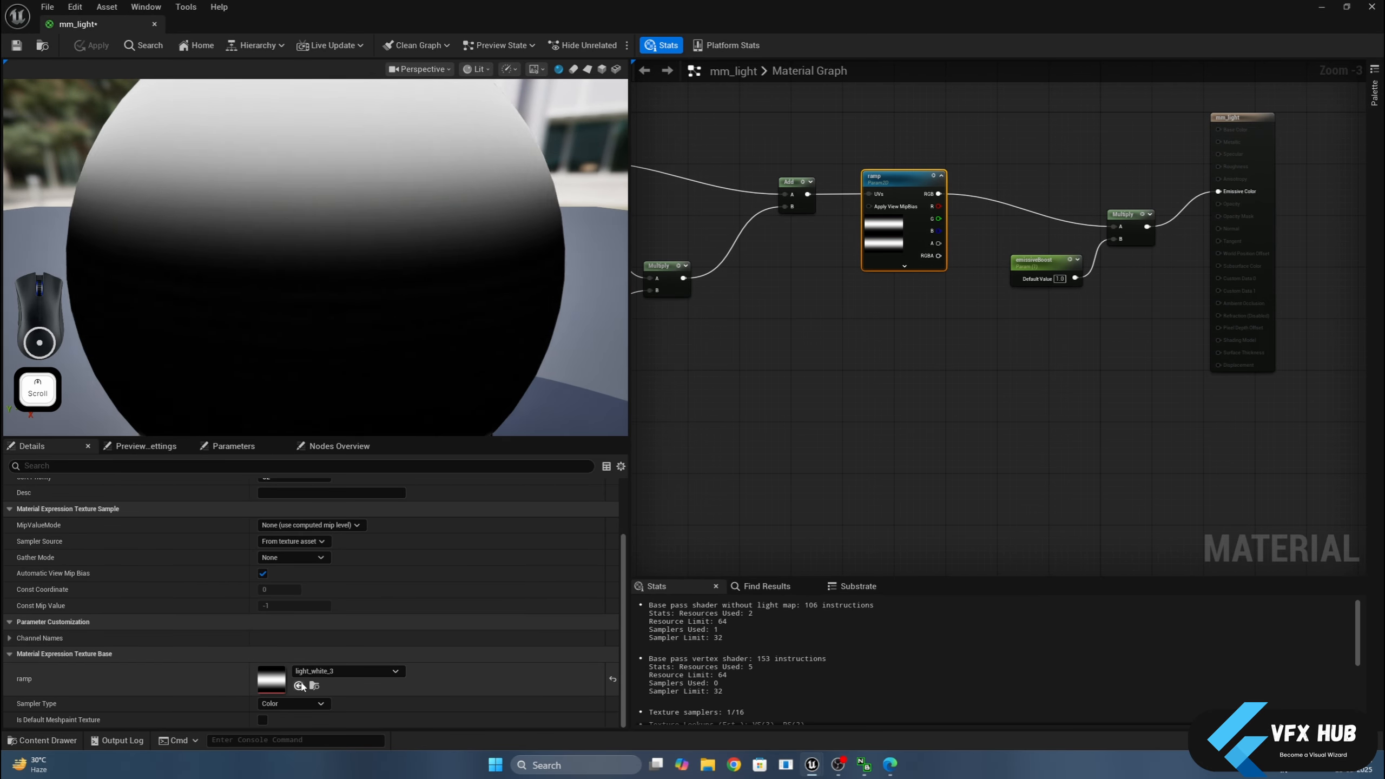
{"action": "left_click", "coordinate": [91, 45]}
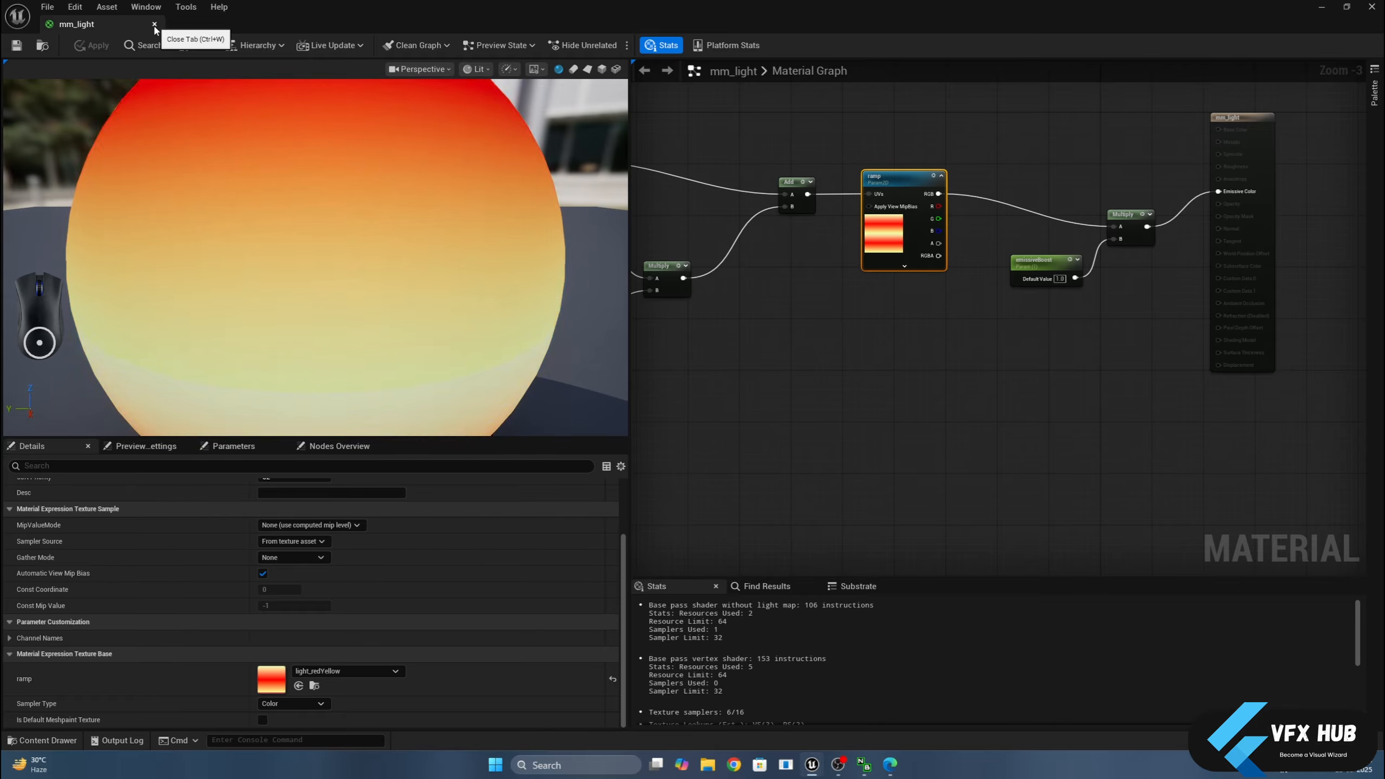
{"action": "right_click_drag", "start_coordinate": [702, 439], "coordinate": [945, 451]}
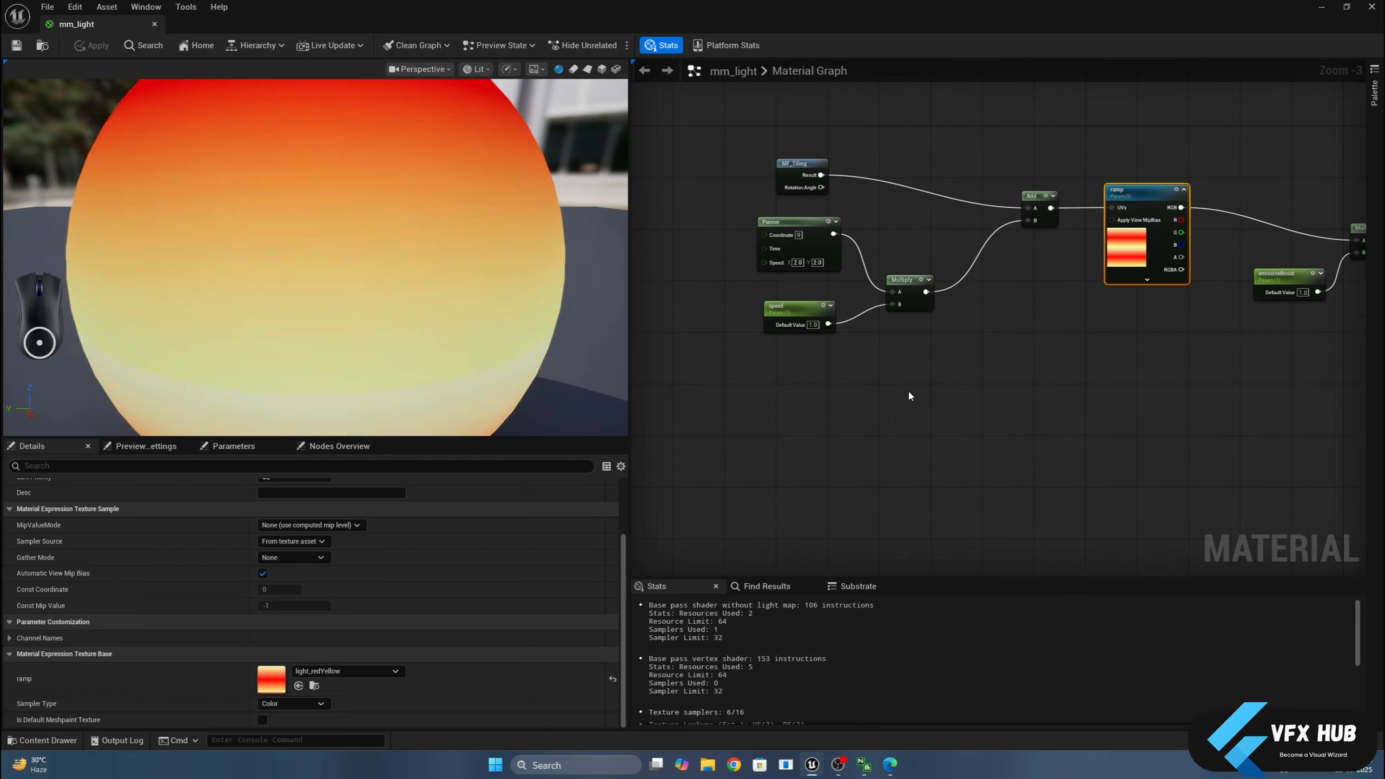
{"action": "left_click", "coordinate": [155, 25]}
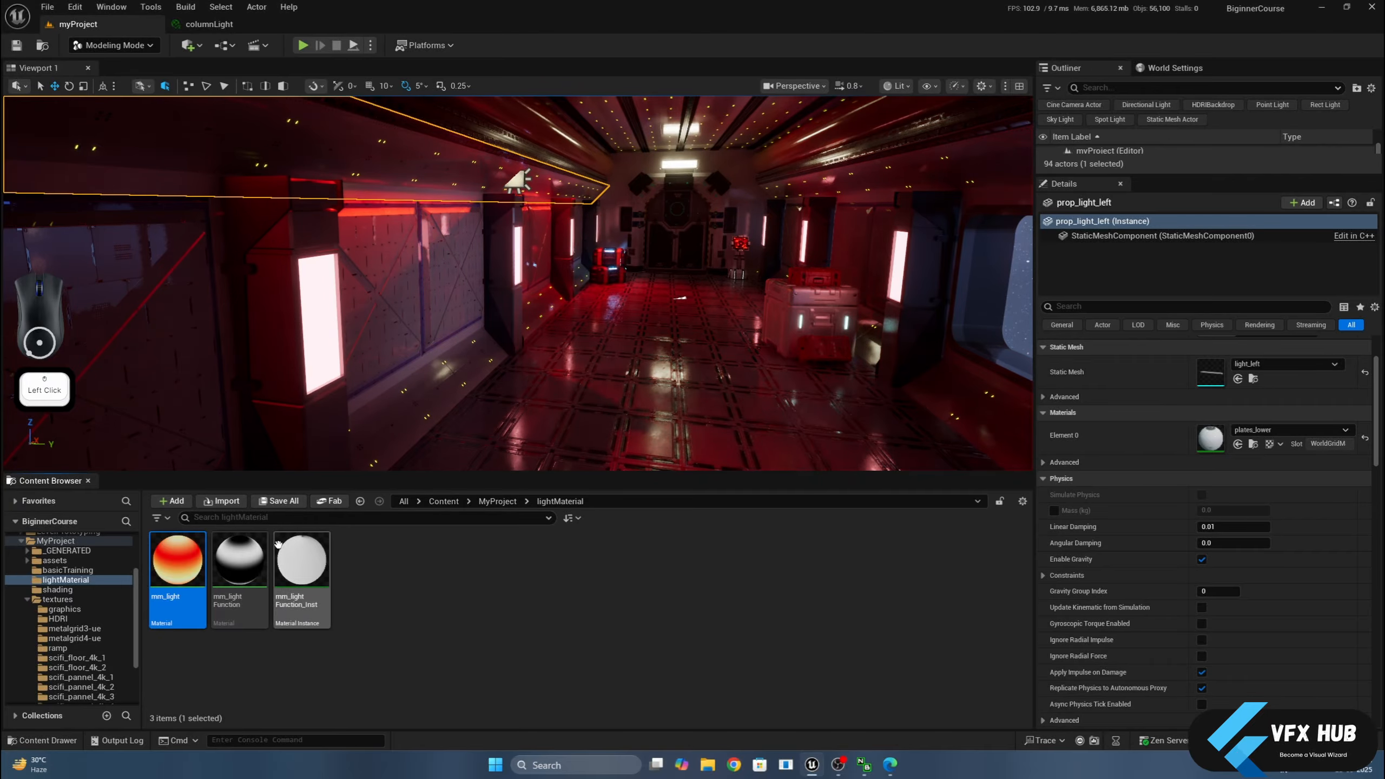
Create a material instance mm_light_Inst from mm_light and assign it to Element 0 of prop_light_left.
{"action": "right_click", "coordinate": [182, 570]}
{"action": "left_click", "coordinate": [255, 238]}
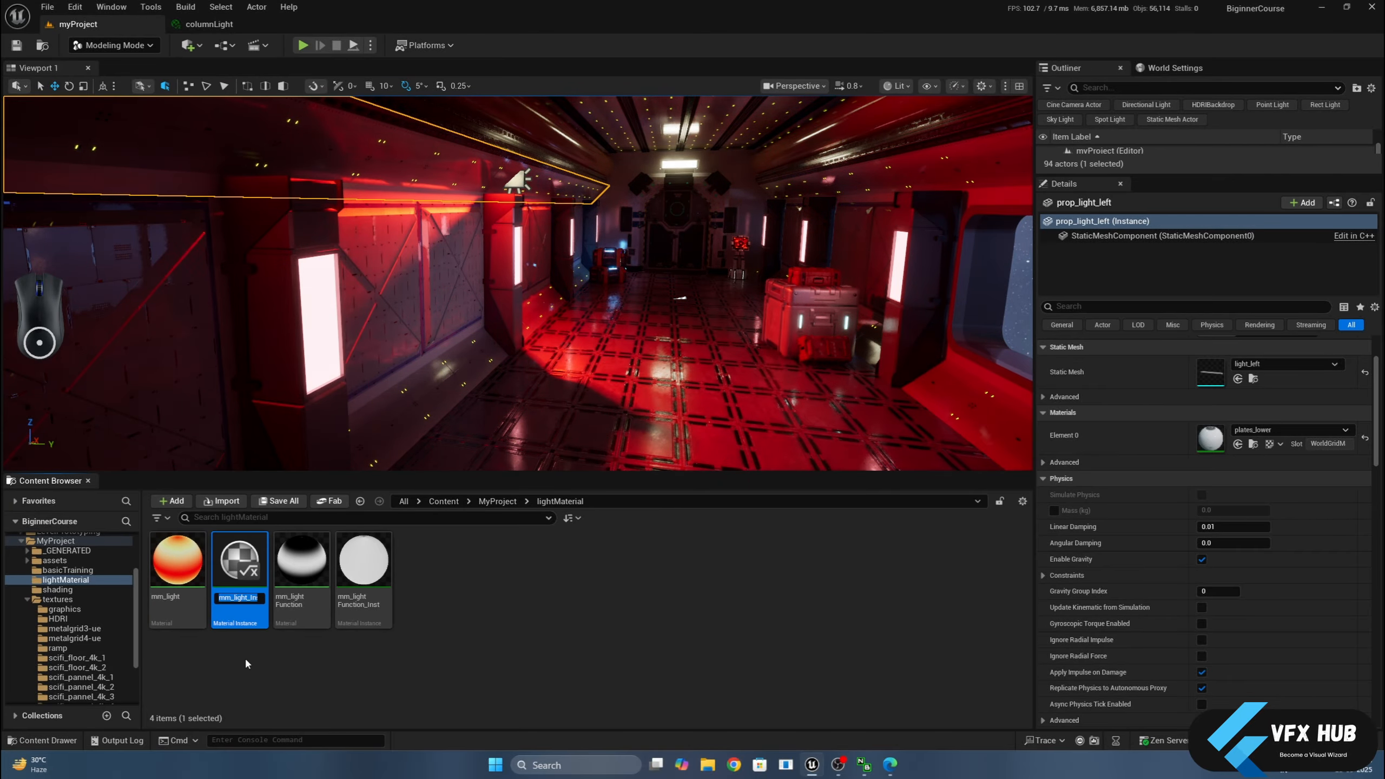
{"action": "key", "text": "Return"}
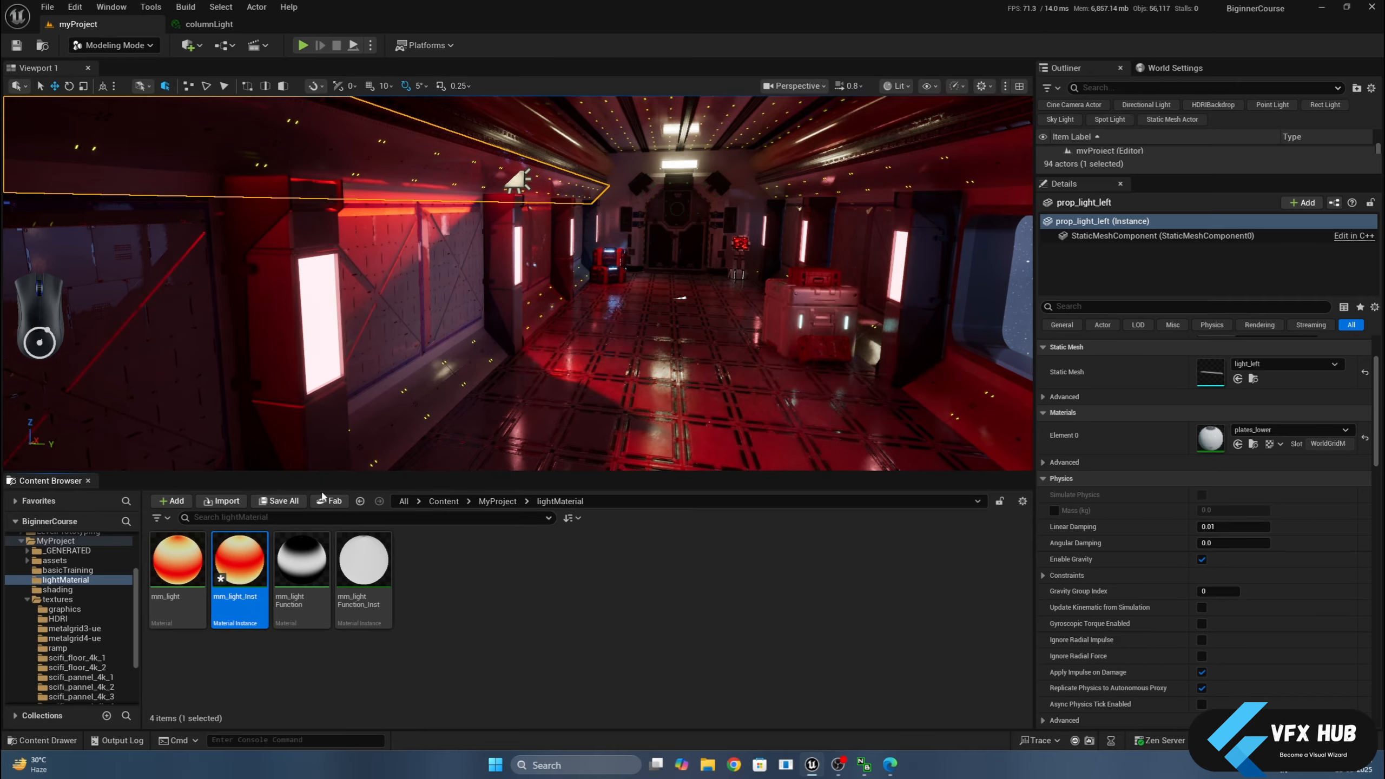
{"action": "left_click", "coordinate": [1238, 444]}
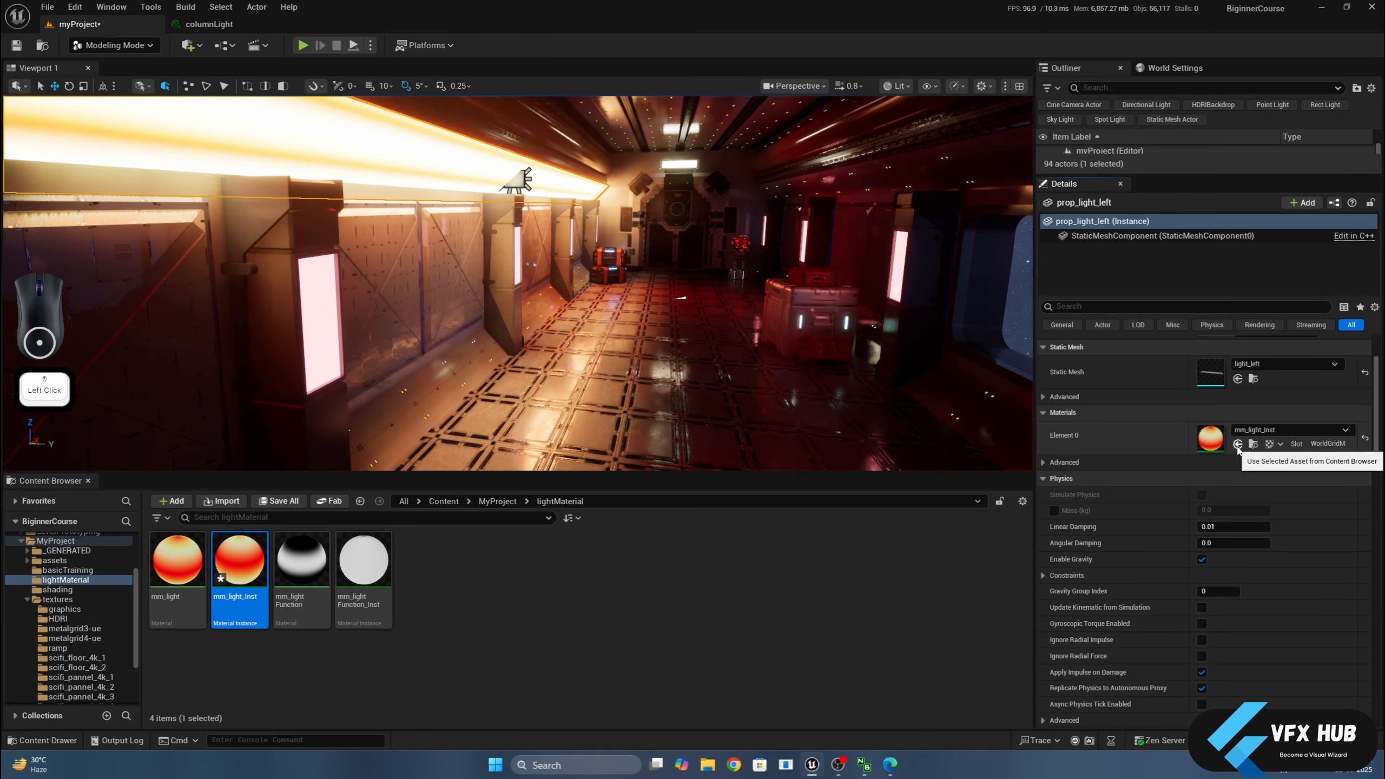
Open mm_light_Inst in a narrow window beside the level view and close the Content Browser to enlarge the corridor view.
{"action": "double_click", "coordinate": [239, 563]}
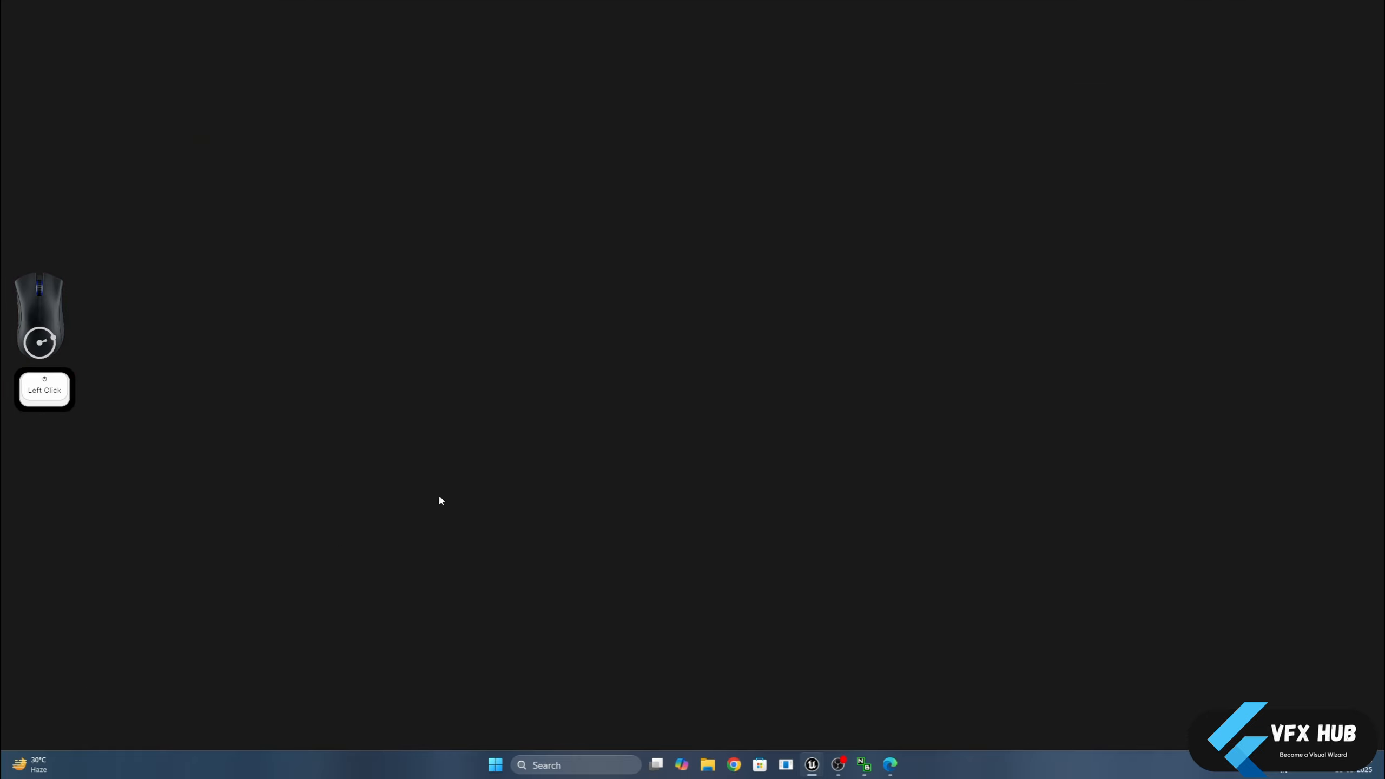
{"action": "double_click", "coordinate": [859, 20]}
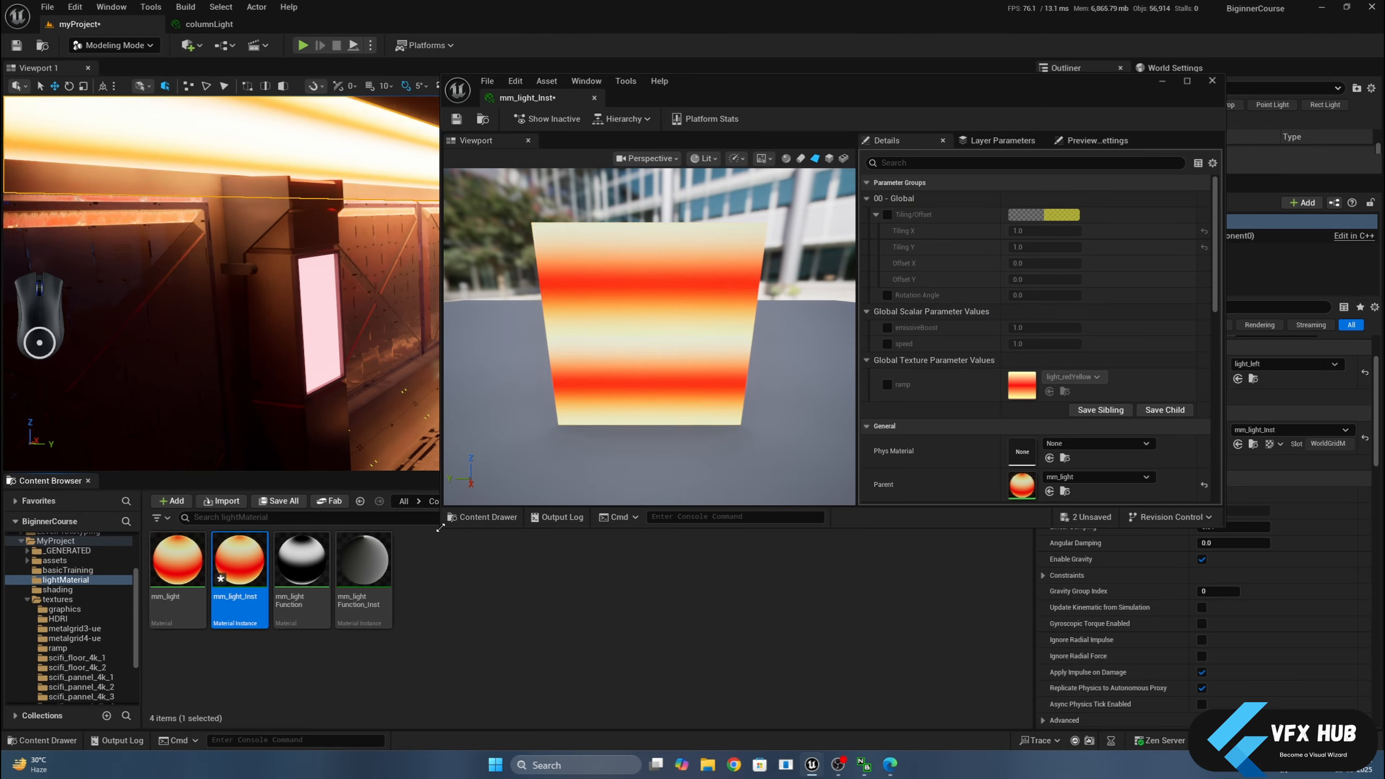
{"action": "left_click_drag", "start_coordinate": [444, 533], "coordinate": [729, 701]}
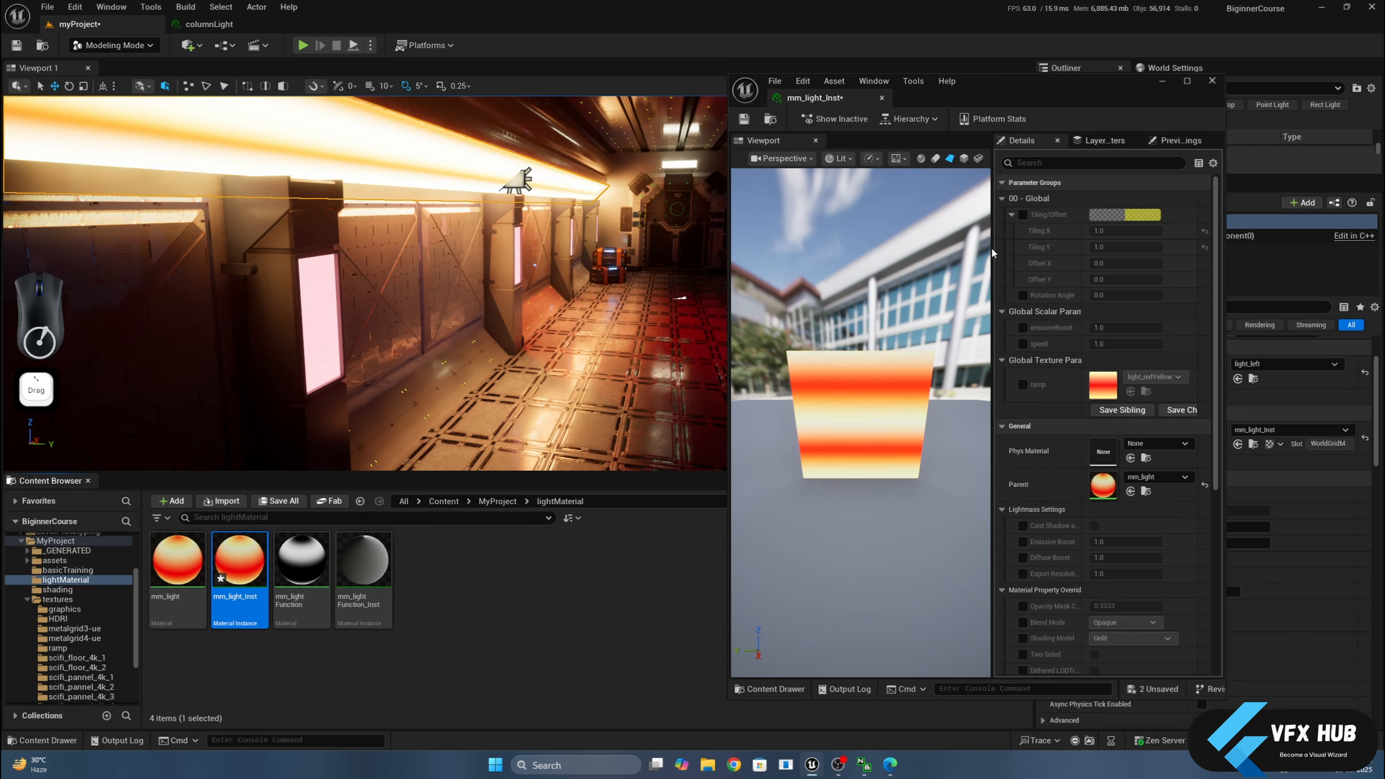
{"action": "left_click", "coordinate": [88, 480]}
{"action": "middle_click_drag", "start_coordinate": [327, 382], "coordinate": [328, 294]}
{"action": "left_click_drag", "start_coordinate": [1013, 86], "coordinate": [1161, 49]}
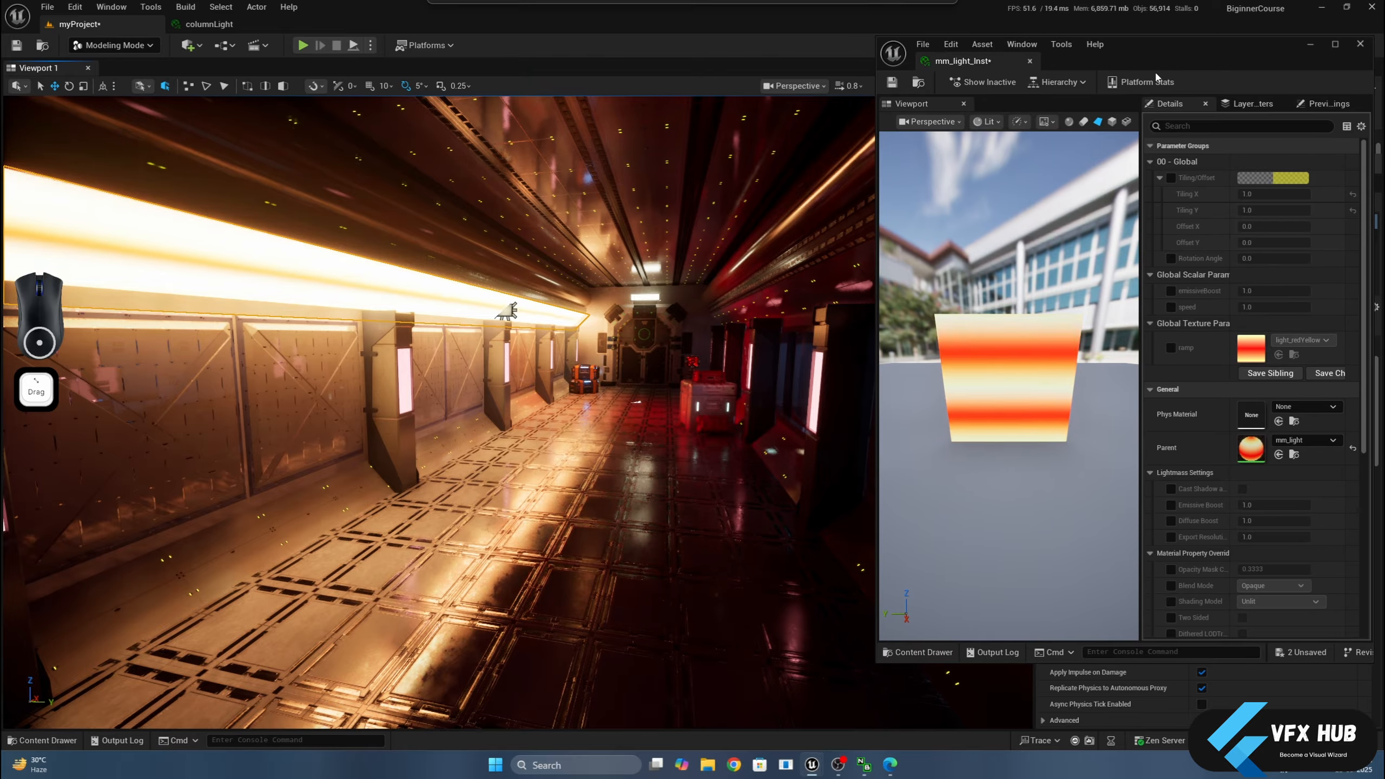
Enable the Tiling/Offset, Rotation Angle, emissiveBoost and speed overrides with Tiling X 0.1, Rotation Angle -0.4, emissiveBoost 0.1 and speed 0.75.
{"action": "left_click", "coordinate": [1171, 178]}
{"action": "left_click", "coordinate": [1171, 259]}
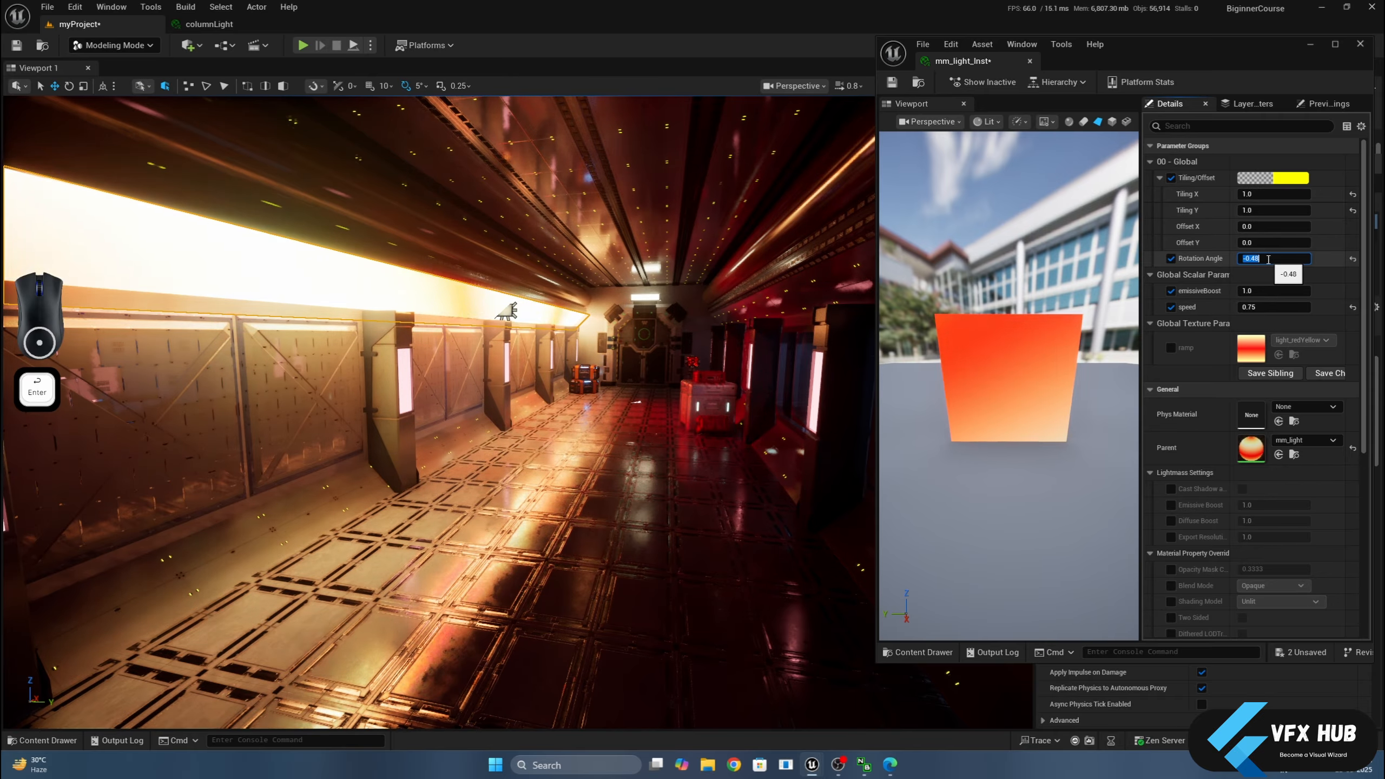
{"action": "left_click", "coordinate": [1268, 259]}
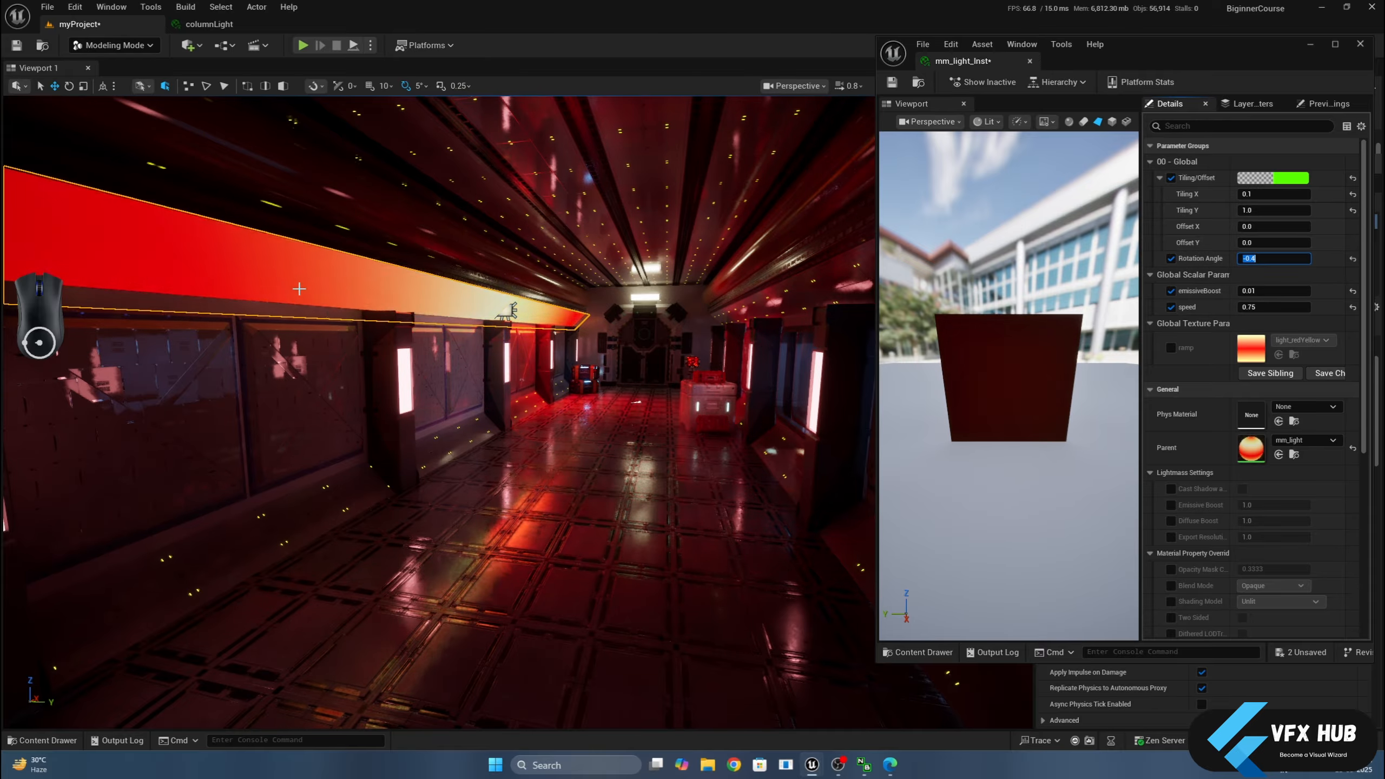
{"action": "middle_click_drag", "start_coordinate": [299, 289], "coordinate": [299, 289]}
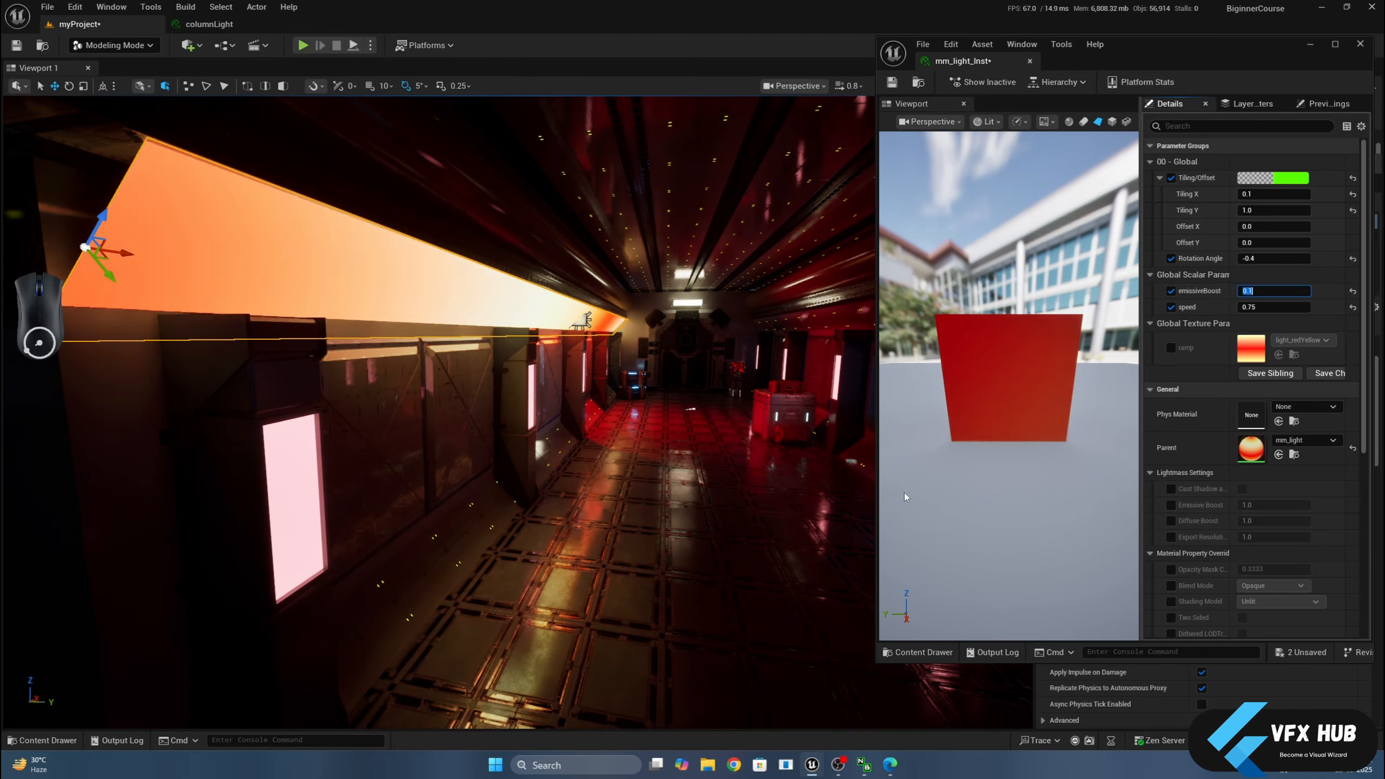
{"action": "middle_click_drag", "start_coordinate": [706, 526], "coordinate": [706, 526]}
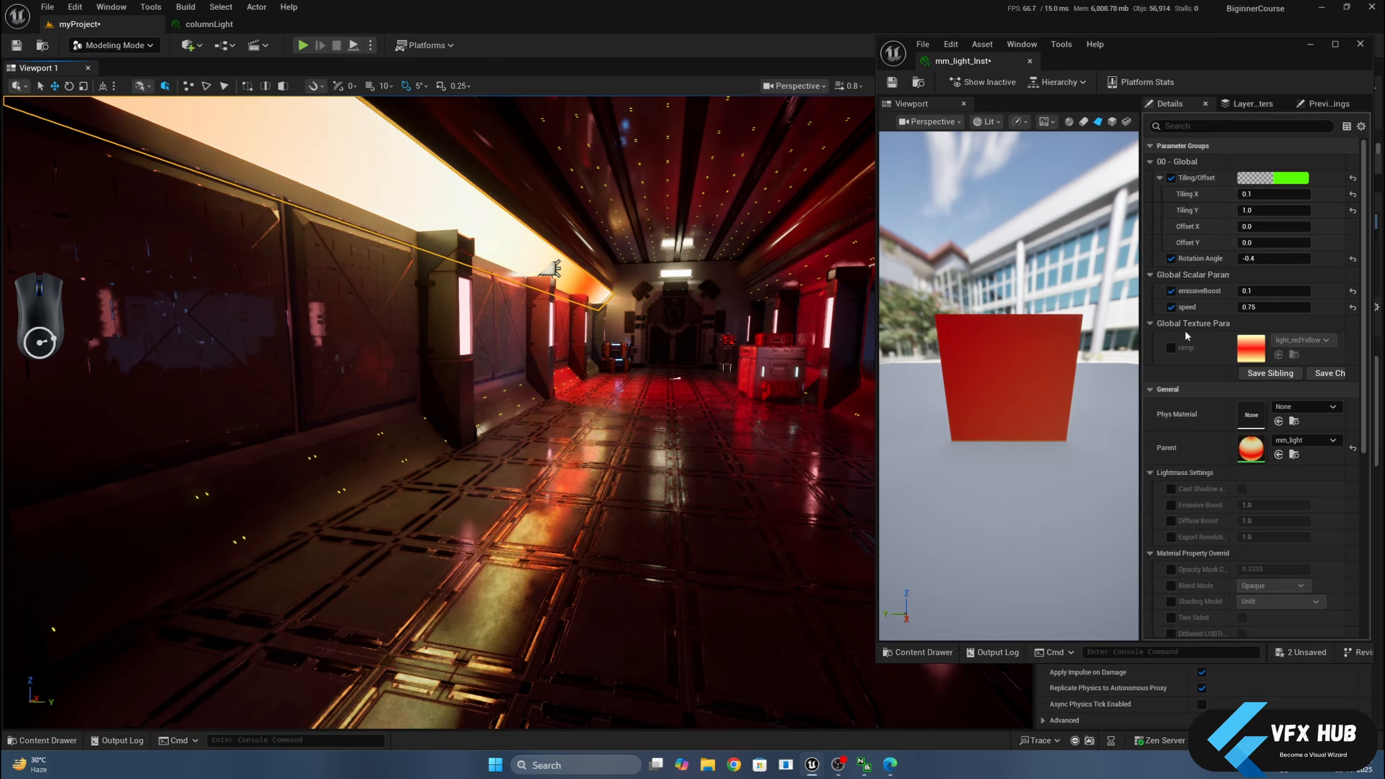
Try emissiveBoost at 1.0 and 0.3, settling on emissiveBoost 0.2, speed 1.0 and Rotation Angle -0.47.
{"action": "left_click", "coordinate": [1271, 295]}
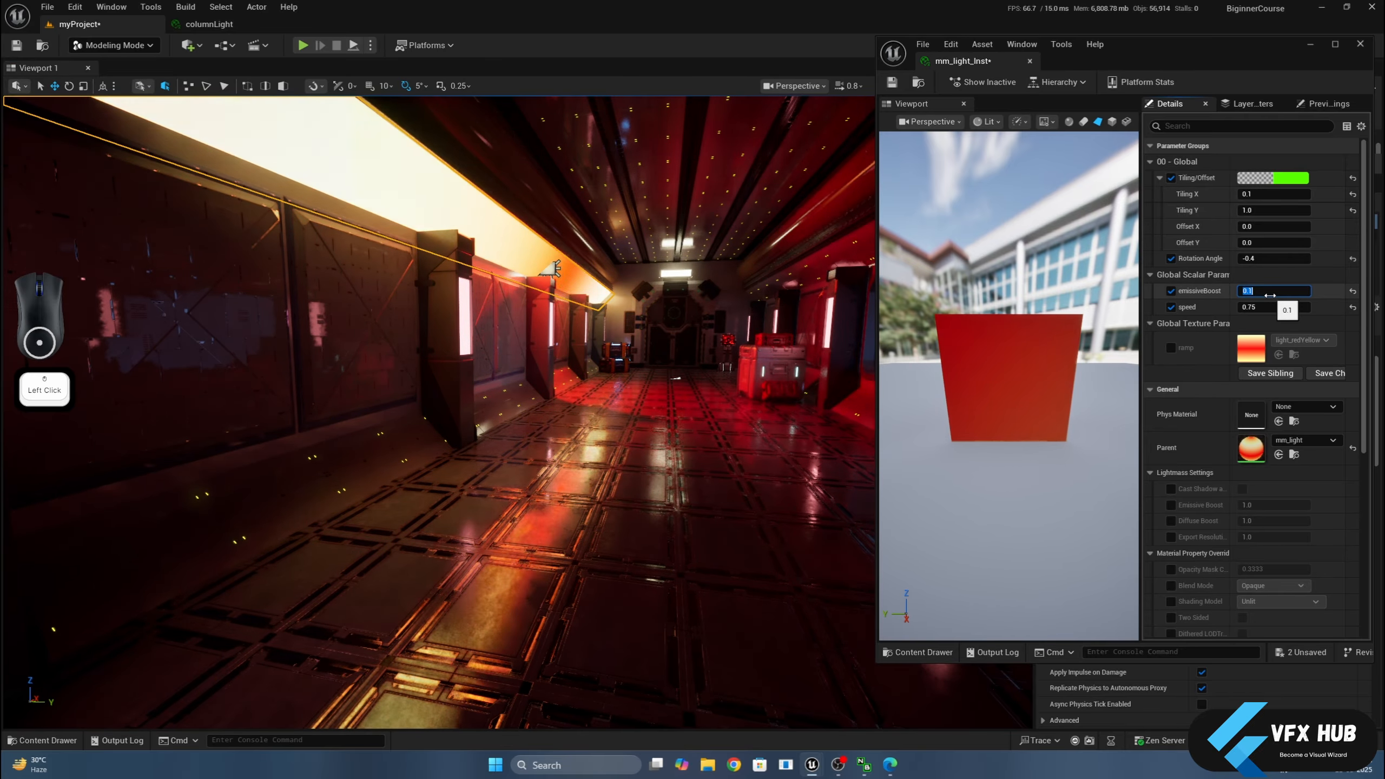
{"action": "key", "text": "Return"}
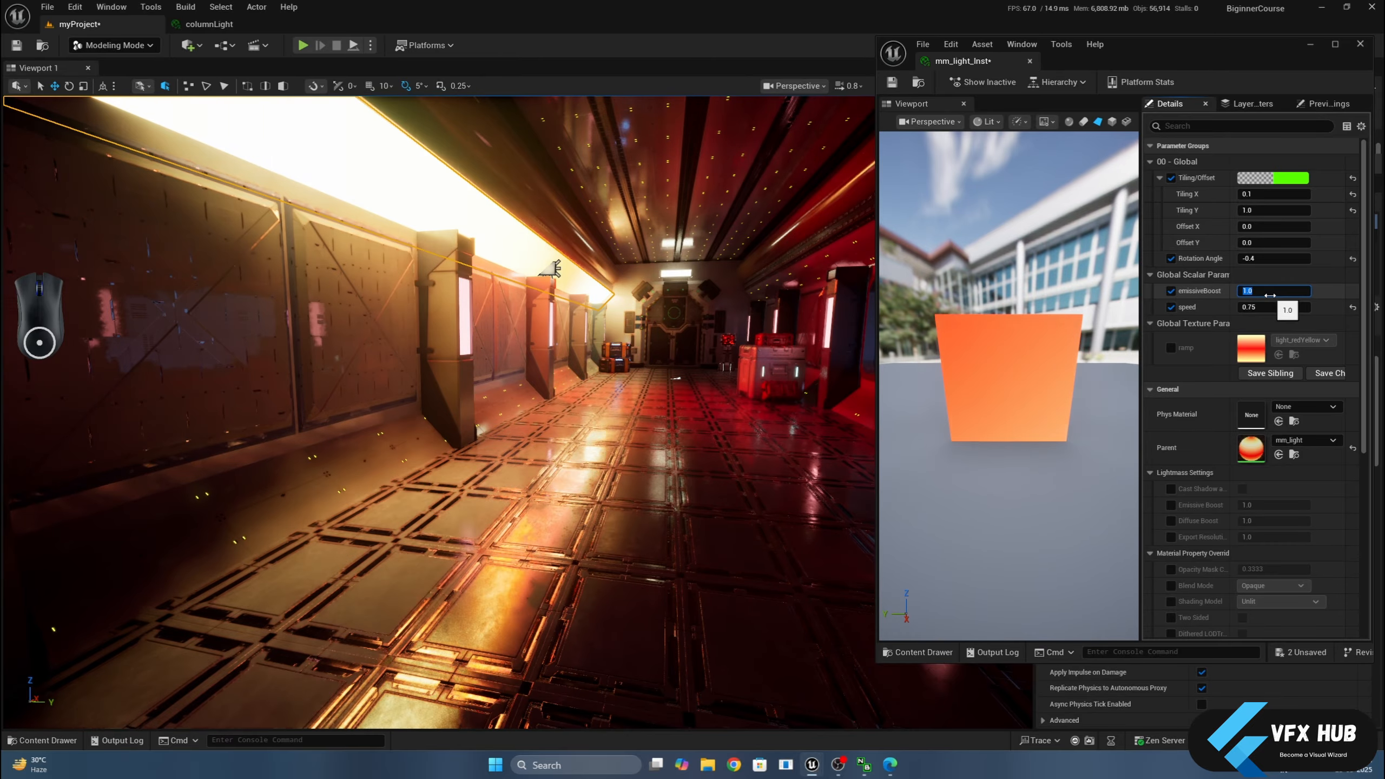
{"action": "type", "text": "0.3"}
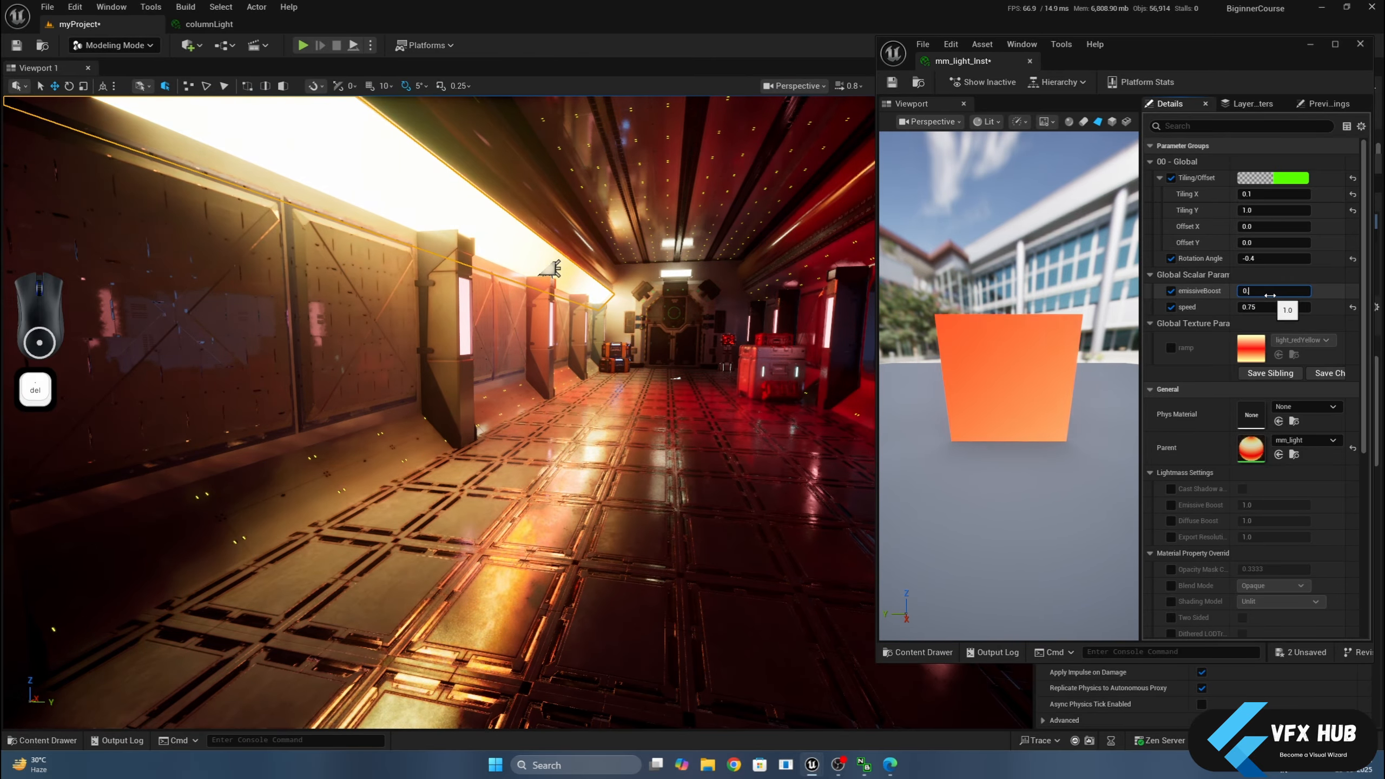
{"action": "key", "text": "Return"}
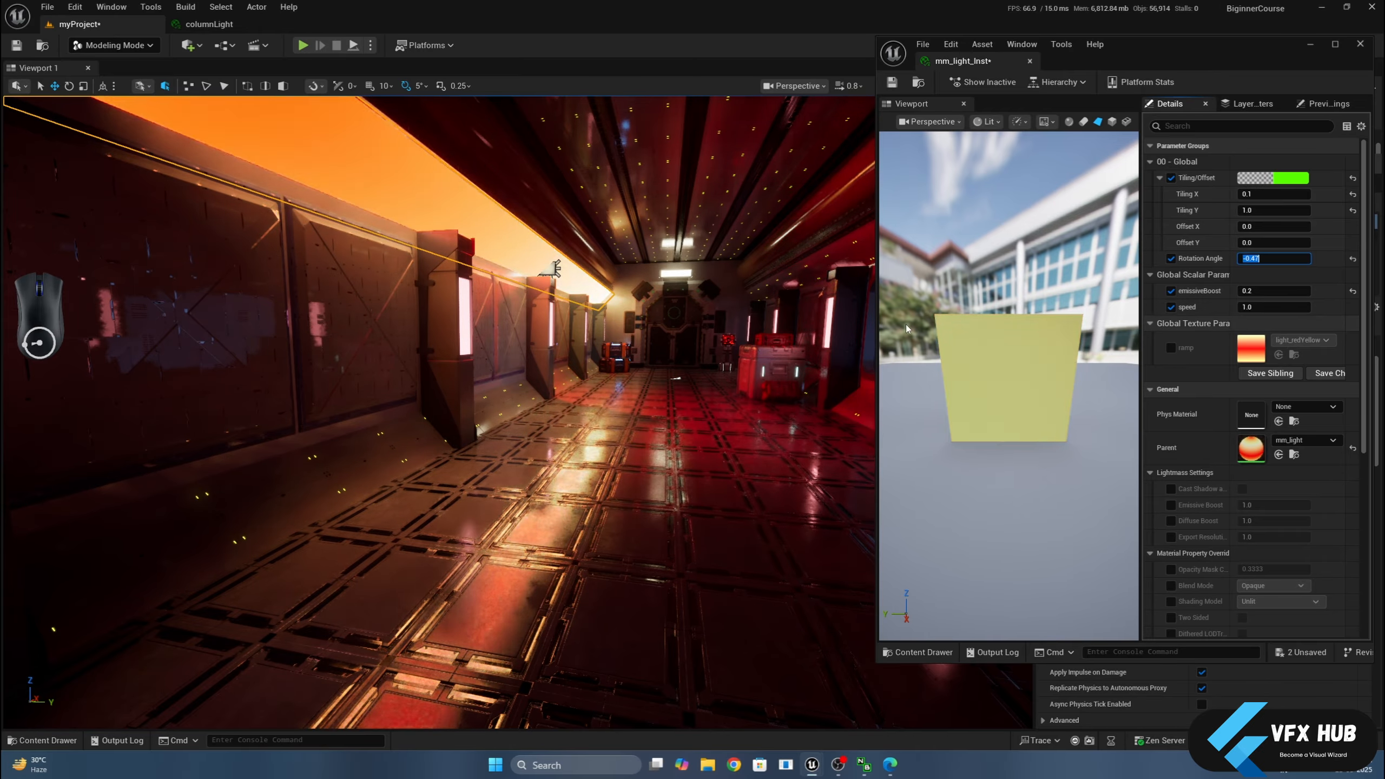
Check the glowing light strip from closer to the wall and undo the last Rotation Angle change.
{"action": "middle_click", "coordinate": [660, 393]}
{"action": "middle_click_drag", "start_coordinate": [660, 393], "coordinate": [682, 441]}
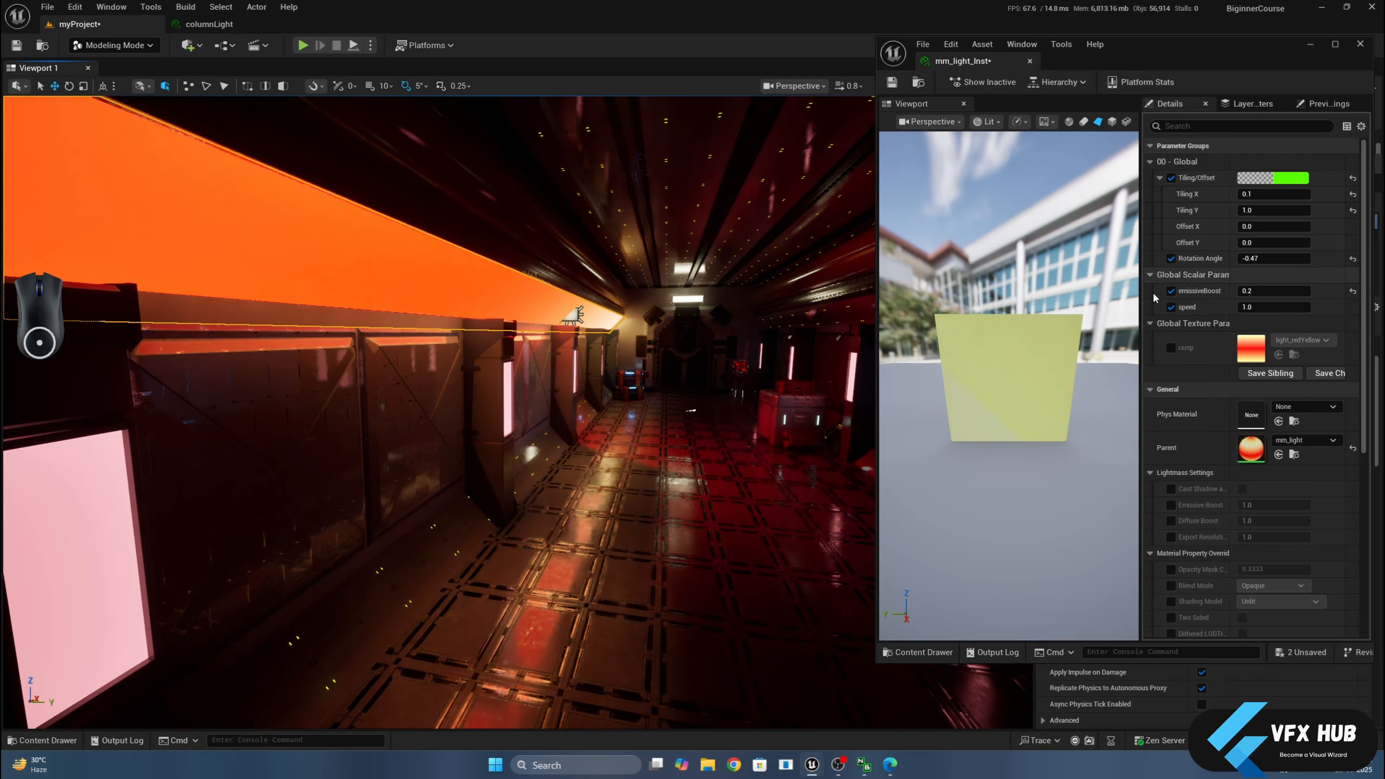
{"action": "key", "text": "ctrl+z"}
{"action": "key", "text": "ctrl+z"}
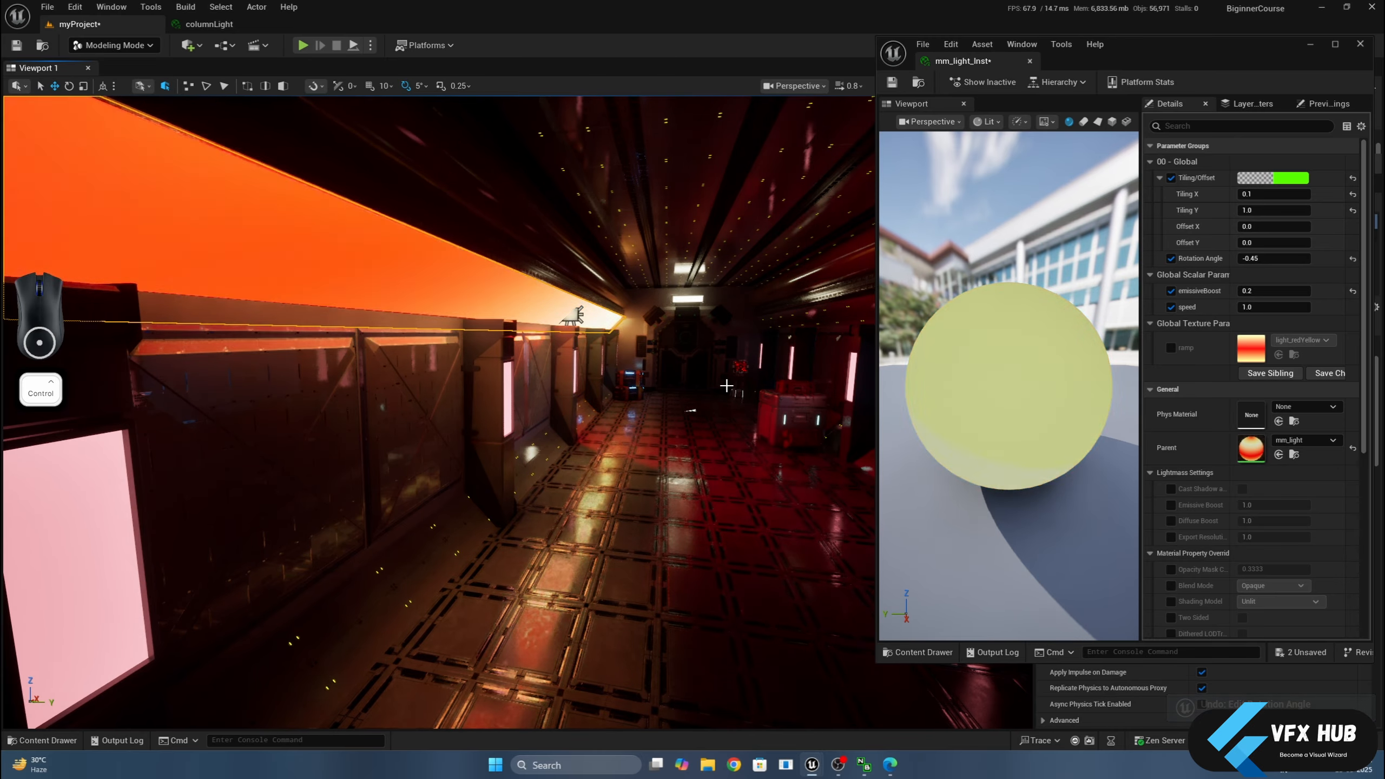
Try emissiveBoost at 0.1, set it to 0.2 and save mm_light_Inst.
{"action": "left_click", "coordinate": [1269, 290]}
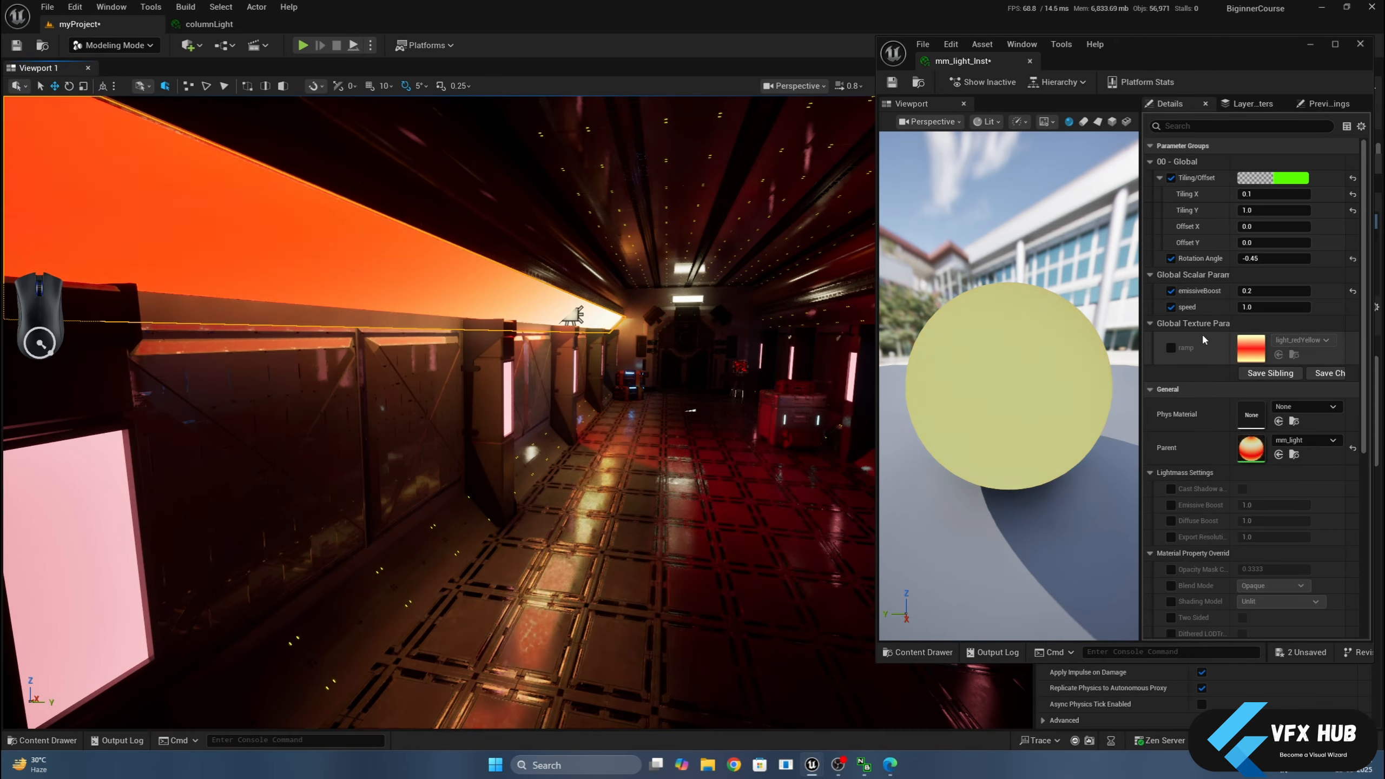
{"action": "type", "text": "0.1"}
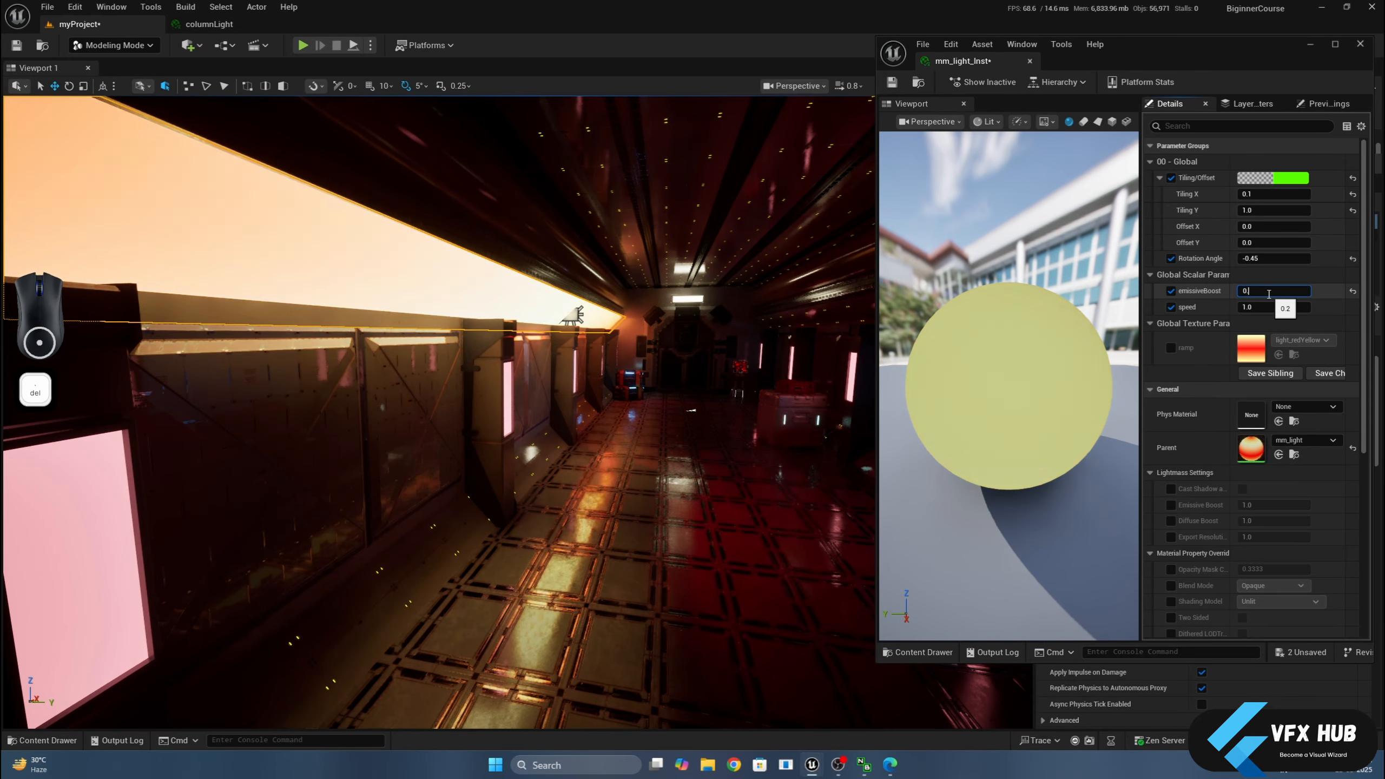
{"action": "key", "text": "Return"}
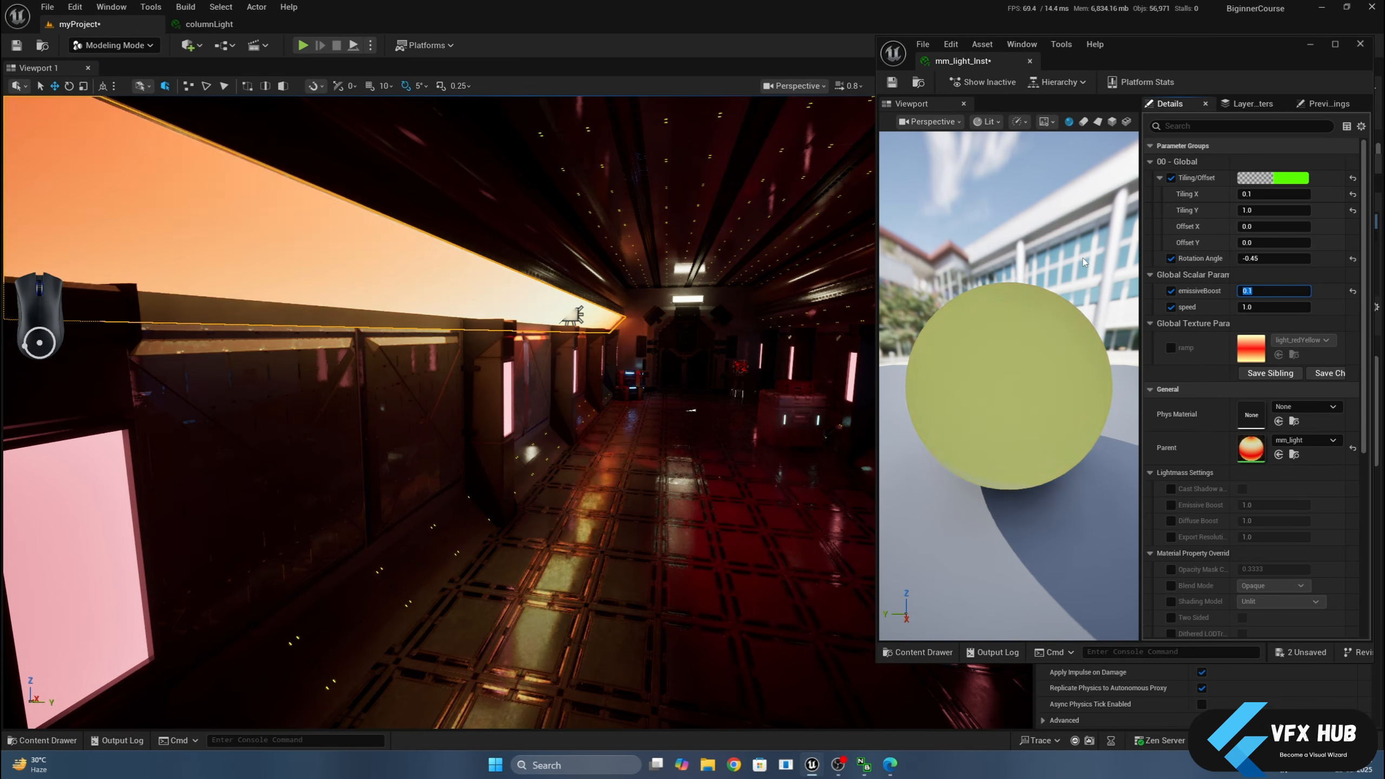
{"action": "type", "text": "0.2"}
{"action": "key", "text": "Return"}
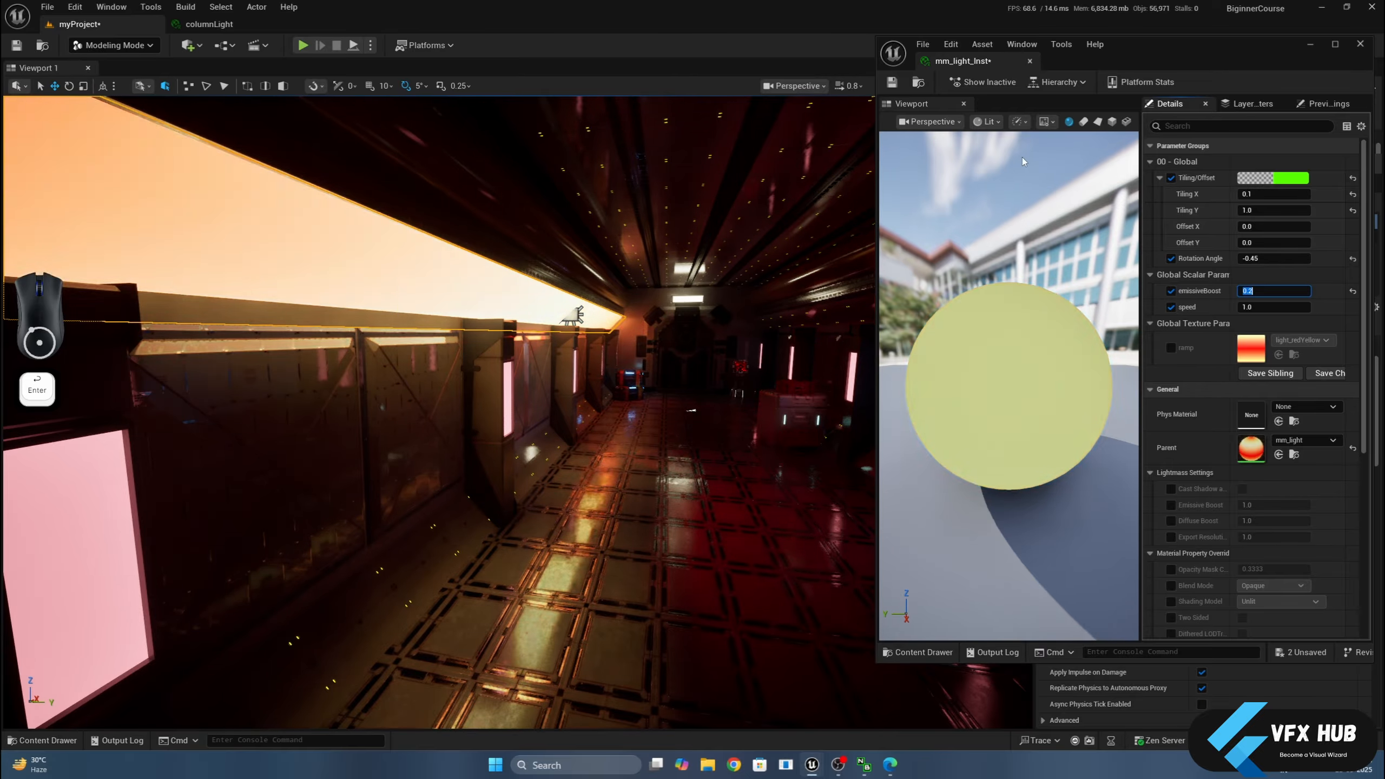
{"action": "key", "text": "ctrl+s"}
{"action": "left_click", "coordinate": [1031, 61]}
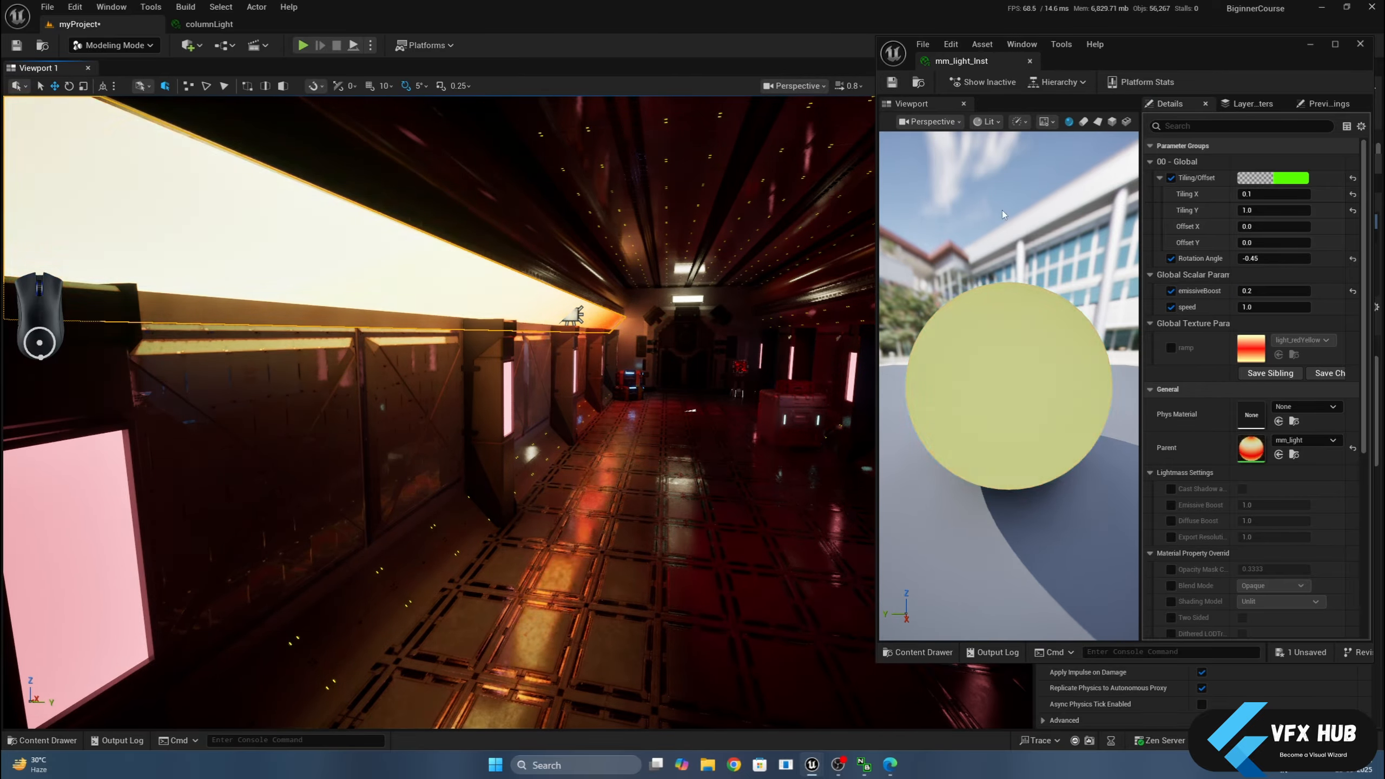
Select the prop_light_right mesh and assign mm_light_Inst from the lightMaterial folder to its Element 0 material.
{"action": "left_click_drag", "start_coordinate": [1169, 54], "coordinate": [685, 431]}
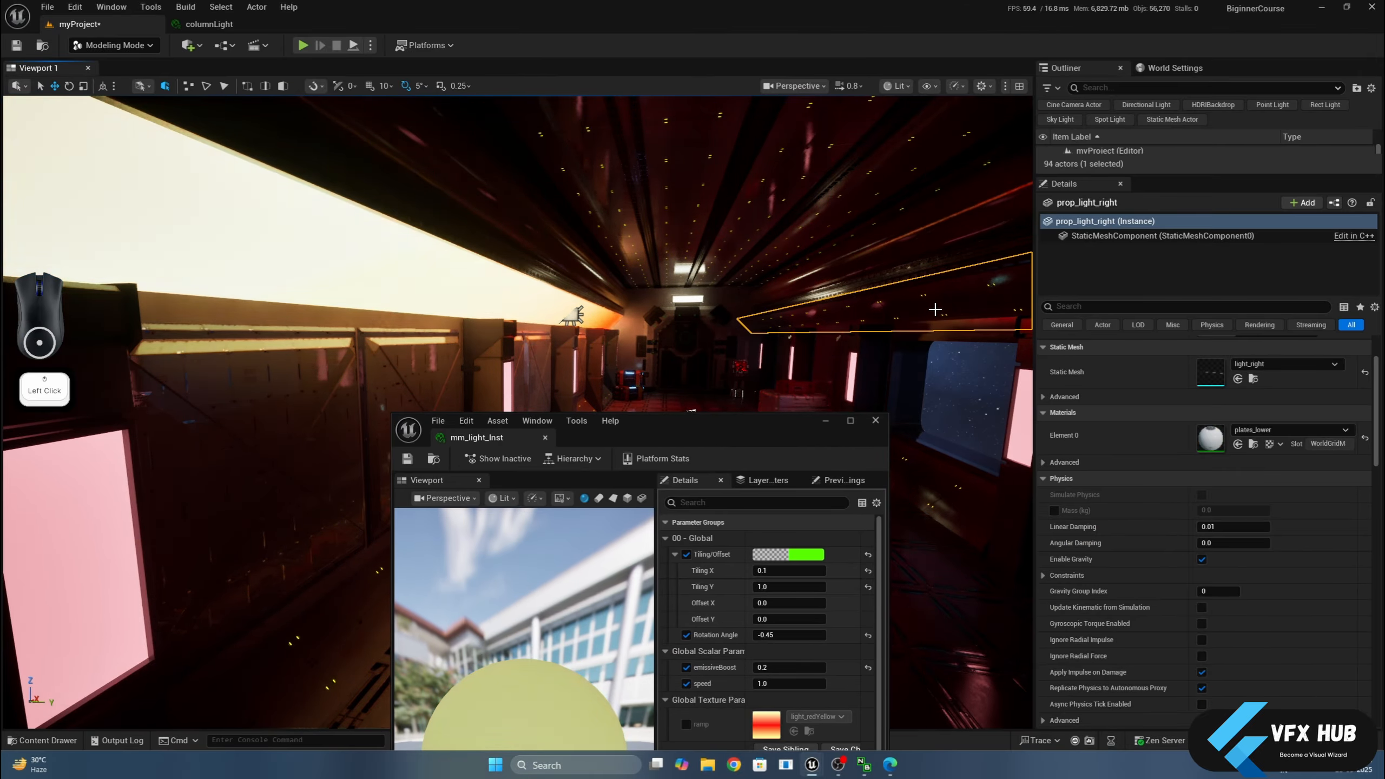
{"action": "left_click", "coordinate": [48, 741]}
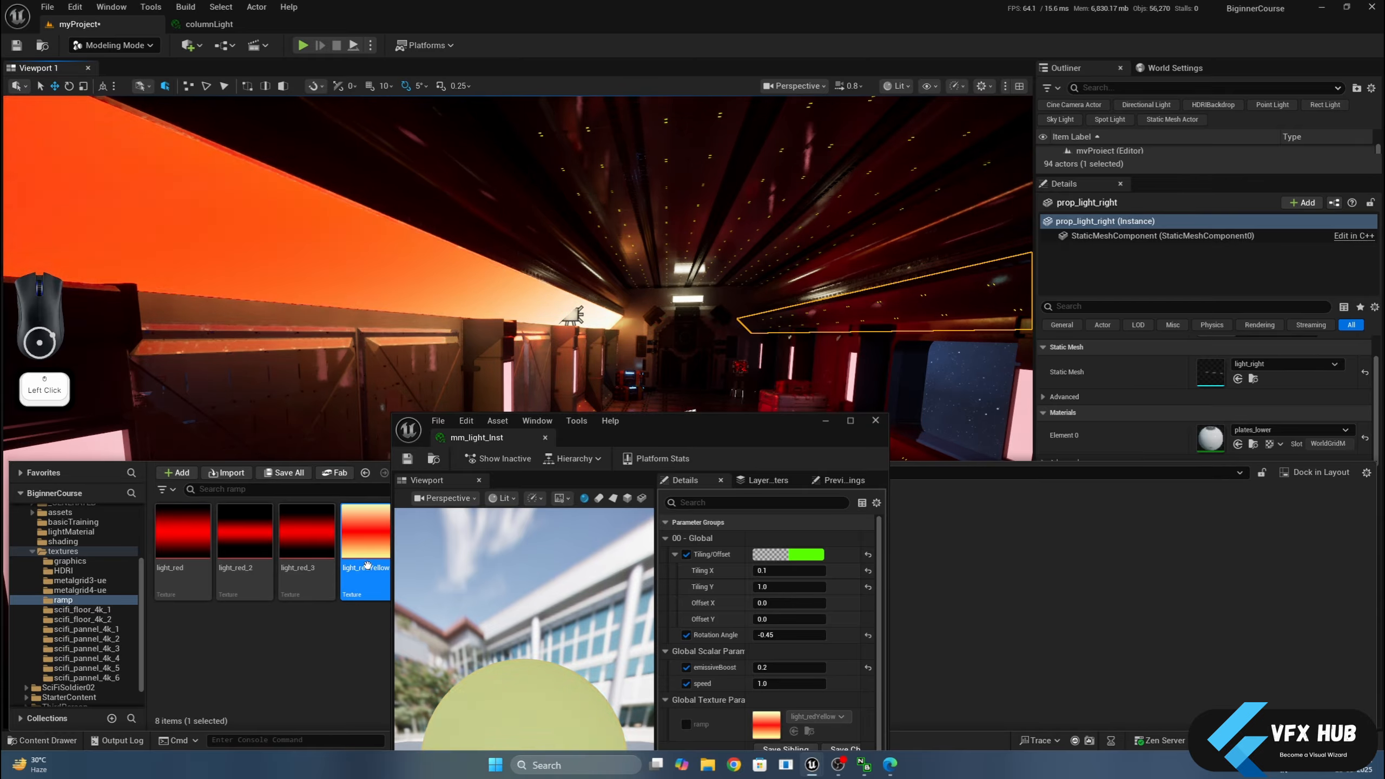
{"action": "left_click", "coordinate": [59, 542]}
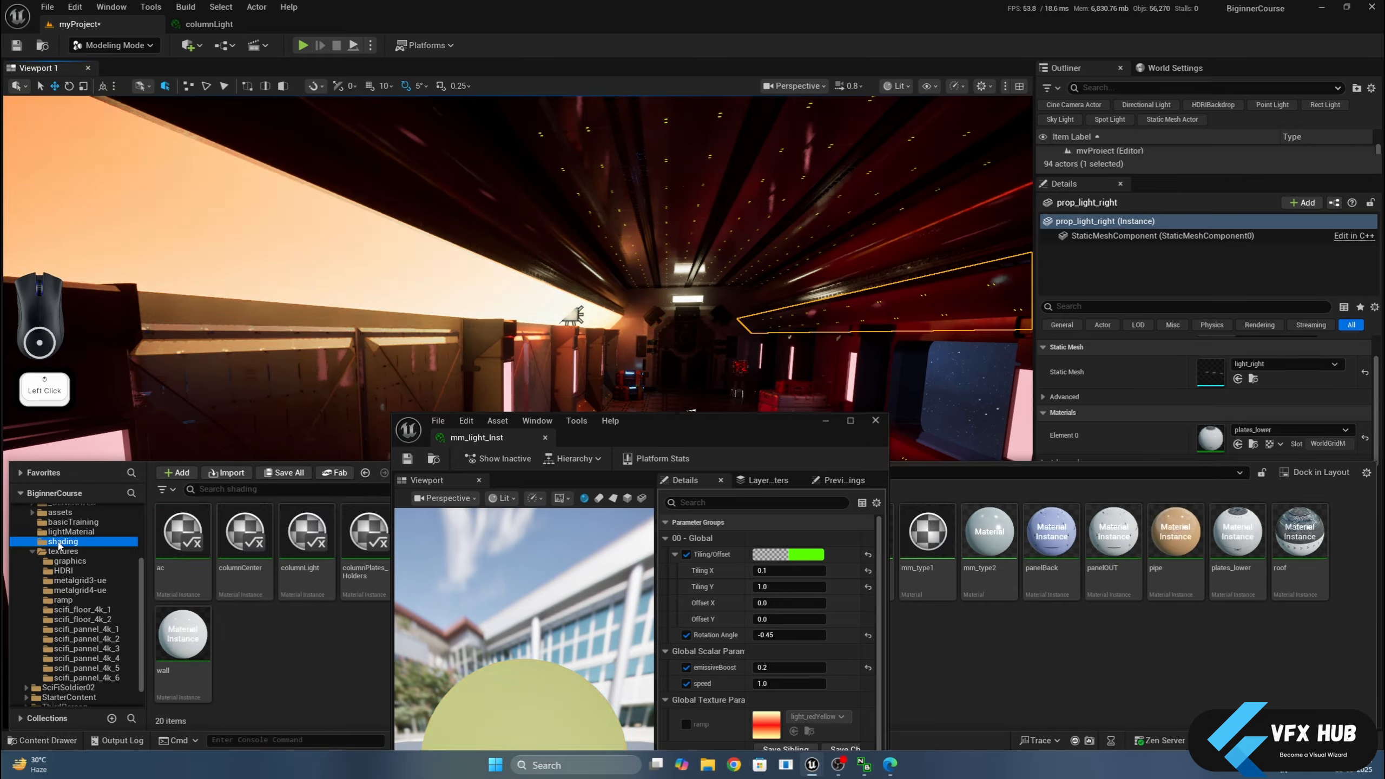
{"action": "left_click", "coordinate": [71, 532]}
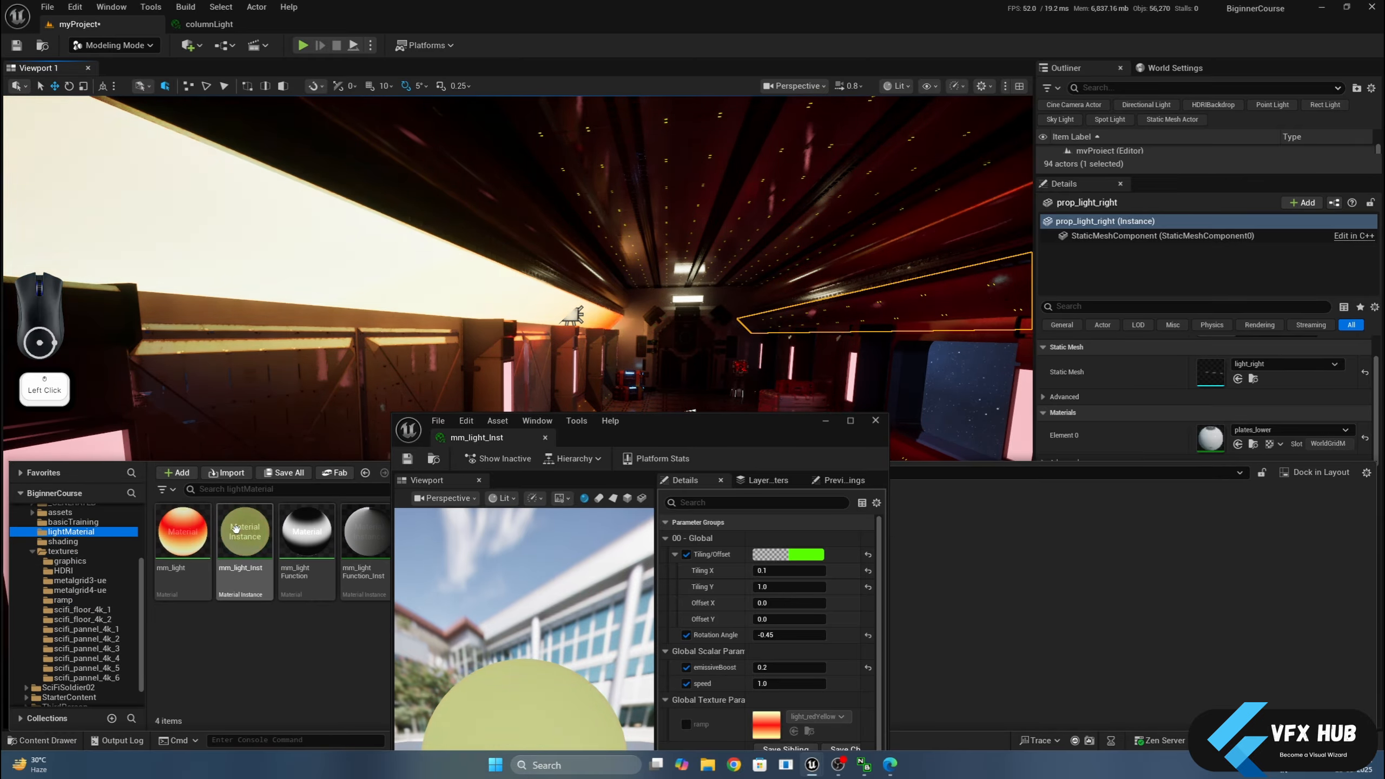
{"action": "left_click_drag", "start_coordinate": [247, 538], "coordinate": [1210, 437]}
{"action": "left_click_drag", "start_coordinate": [758, 440], "coordinate": [706, 626]}
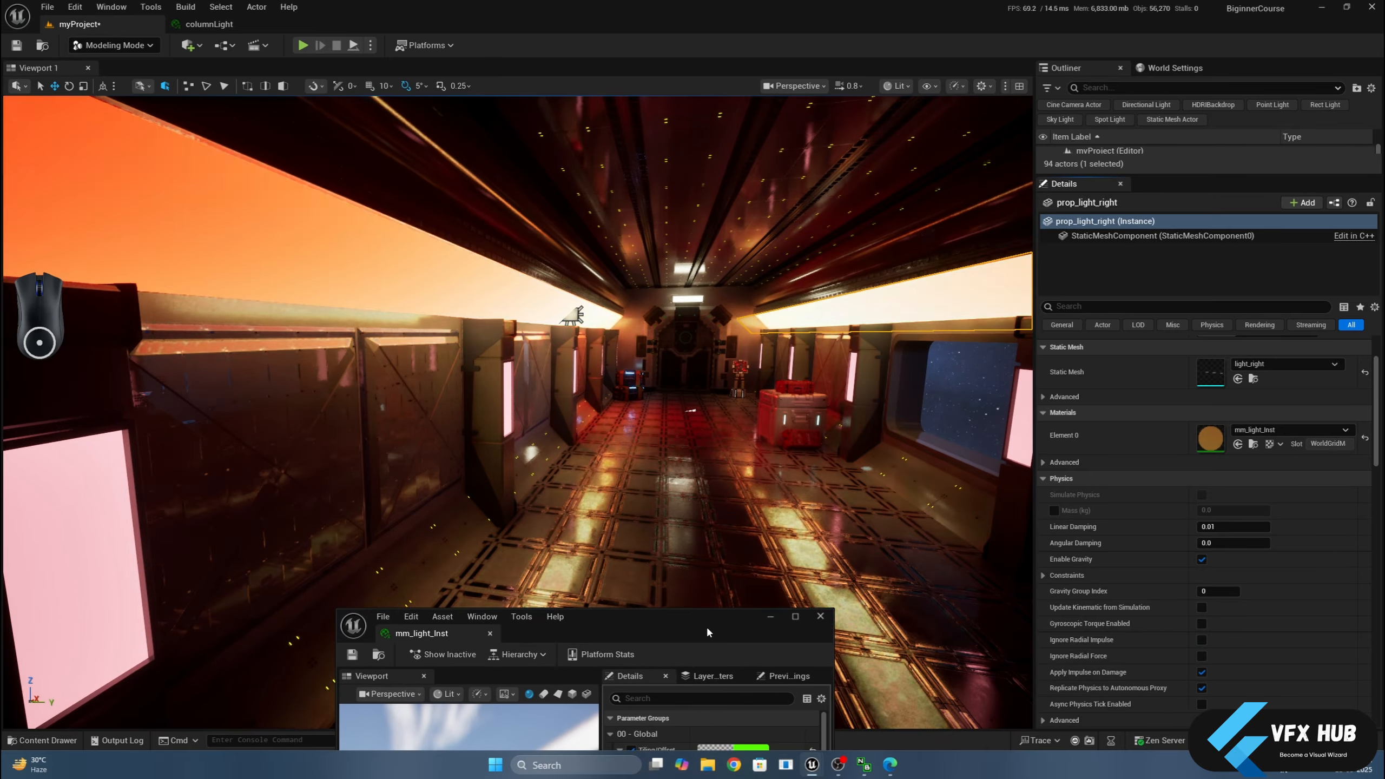
{"action": "middle_click_drag", "start_coordinate": [711, 579], "coordinate": [704, 563]}
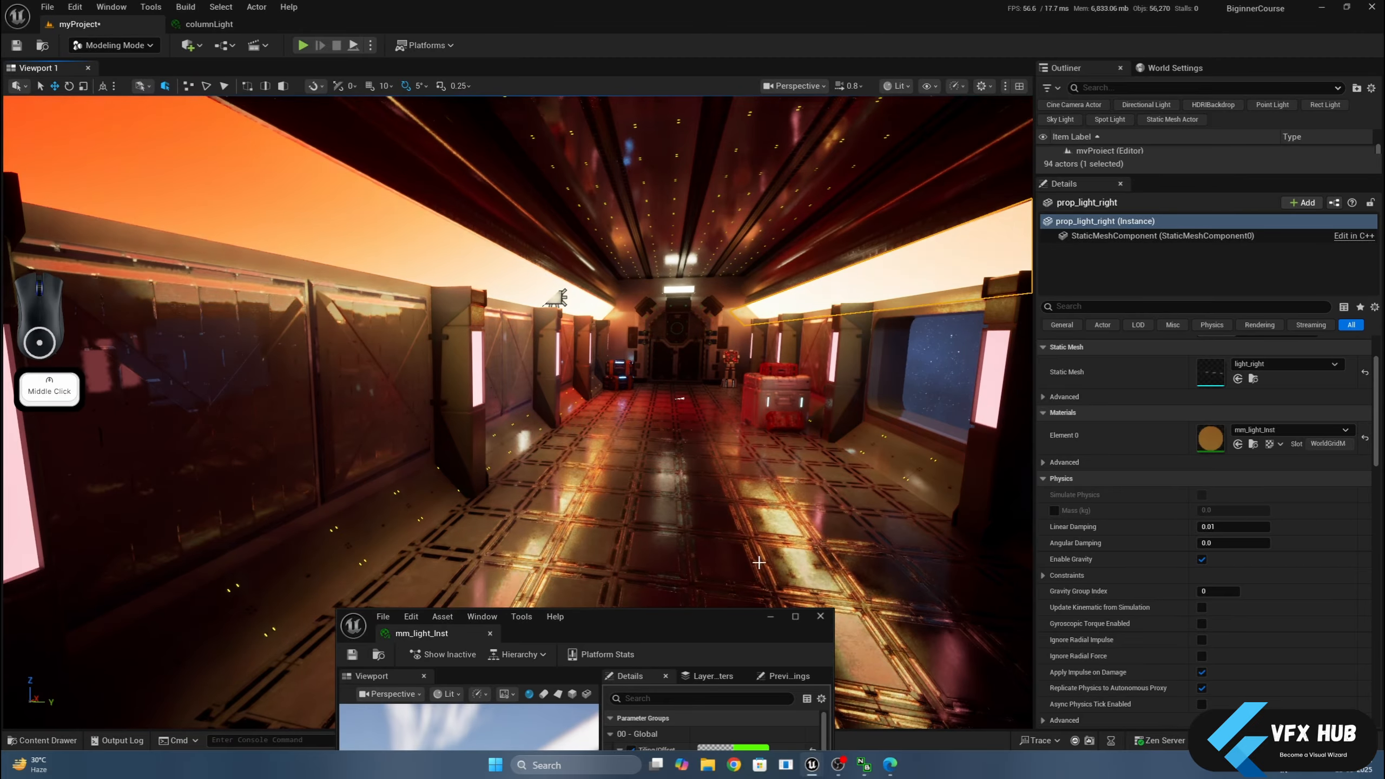
Select the RectLight along the left wall and nudge its position to line up with the glowing light strip.
{"action": "left_click", "coordinate": [743, 565]}
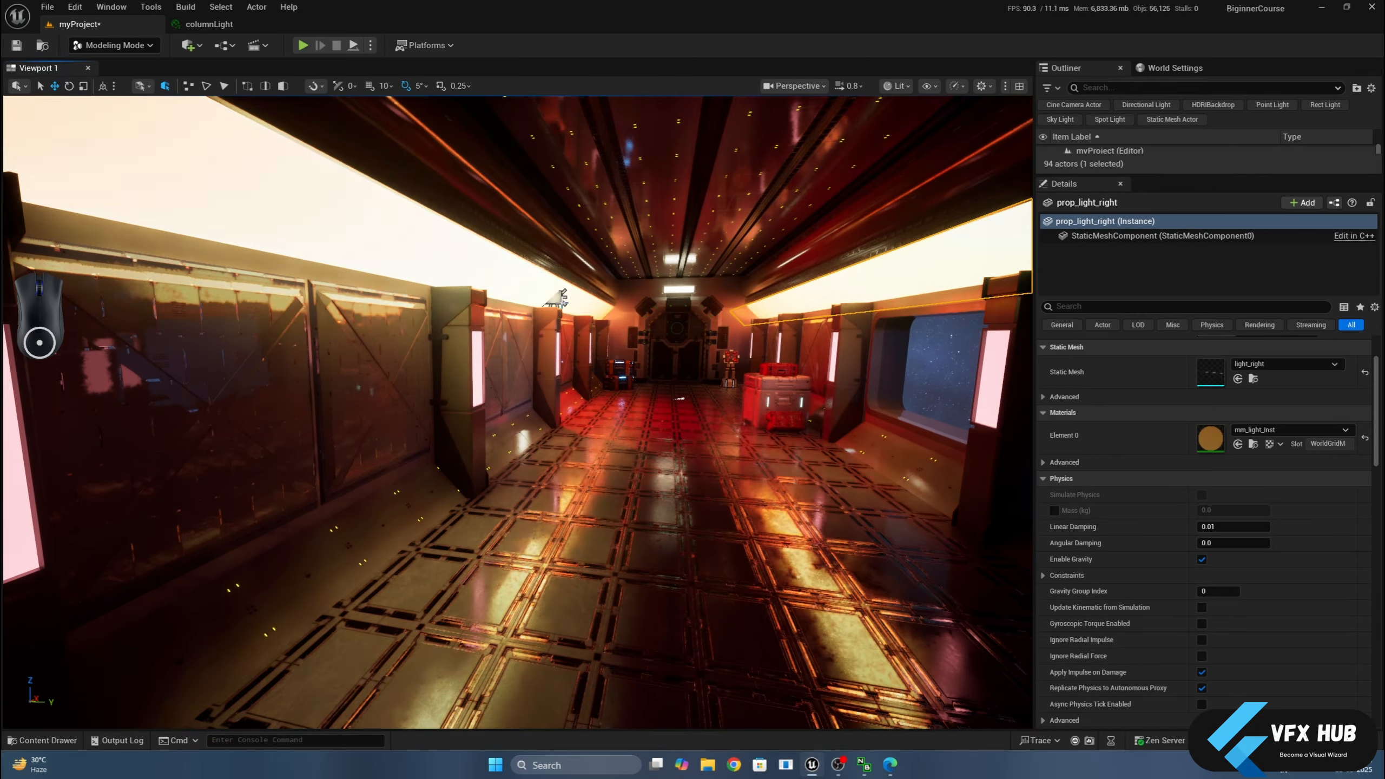
{"action": "left_click", "coordinate": [559, 300]}
{"action": "key", "text": "w"}
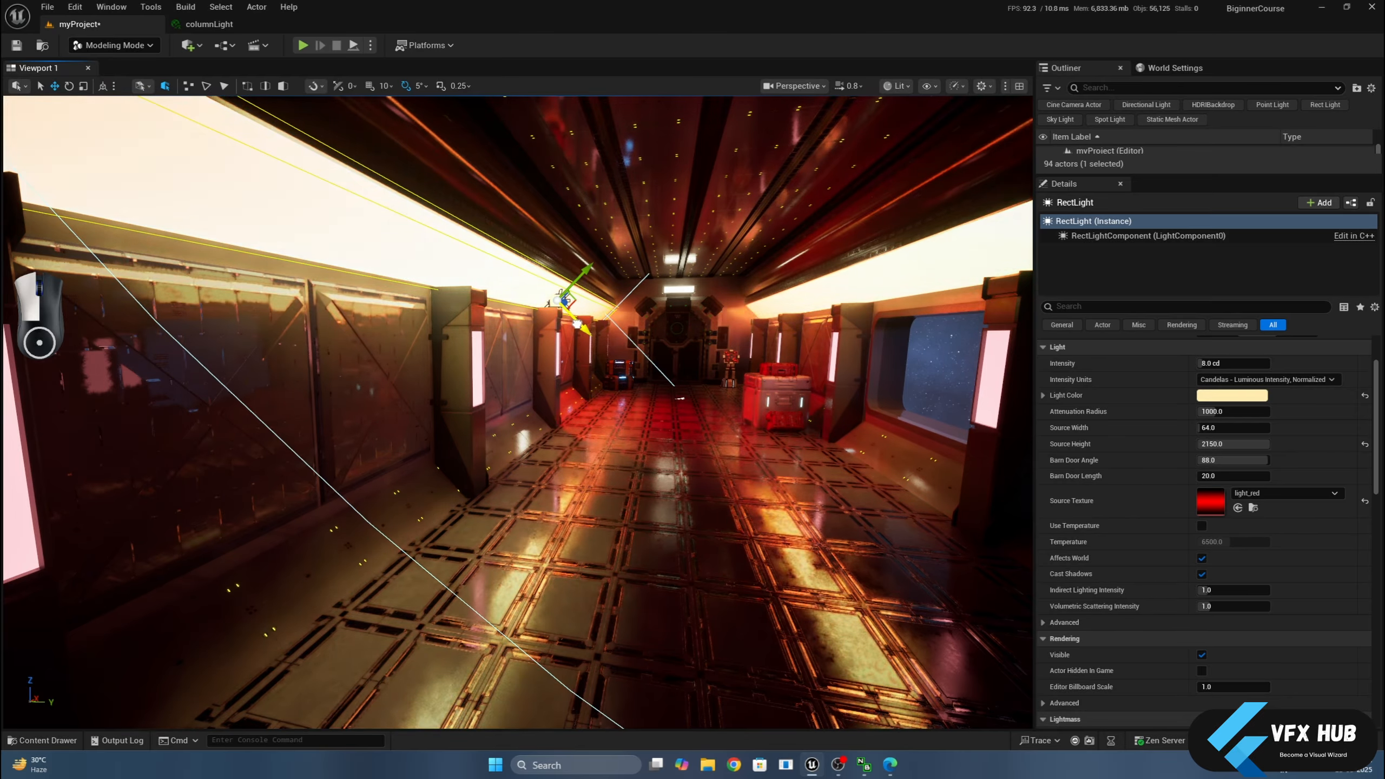
{"action": "left_click_drag", "start_coordinate": [571, 319], "coordinate": [581, 326]}
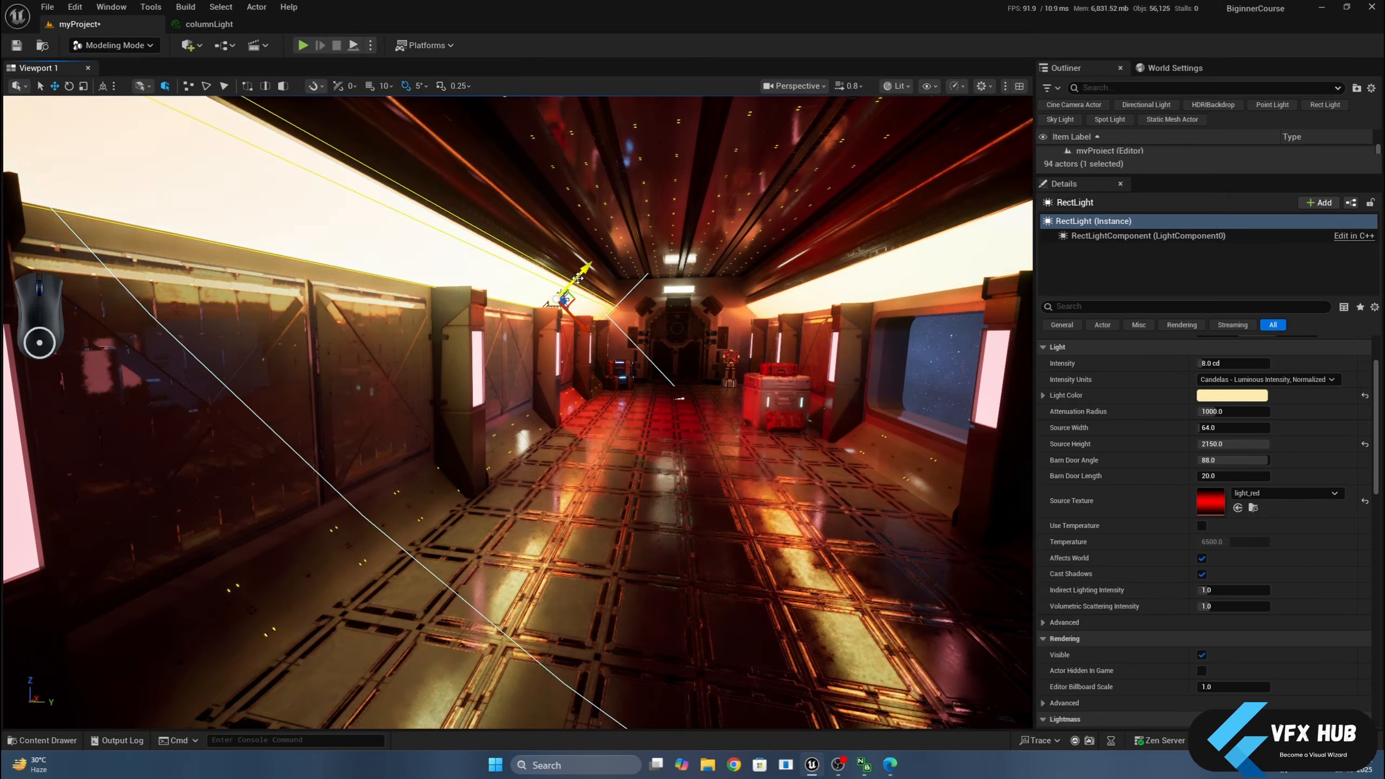
{"action": "left_click_drag", "start_coordinate": [581, 274], "coordinate": [581, 273]}
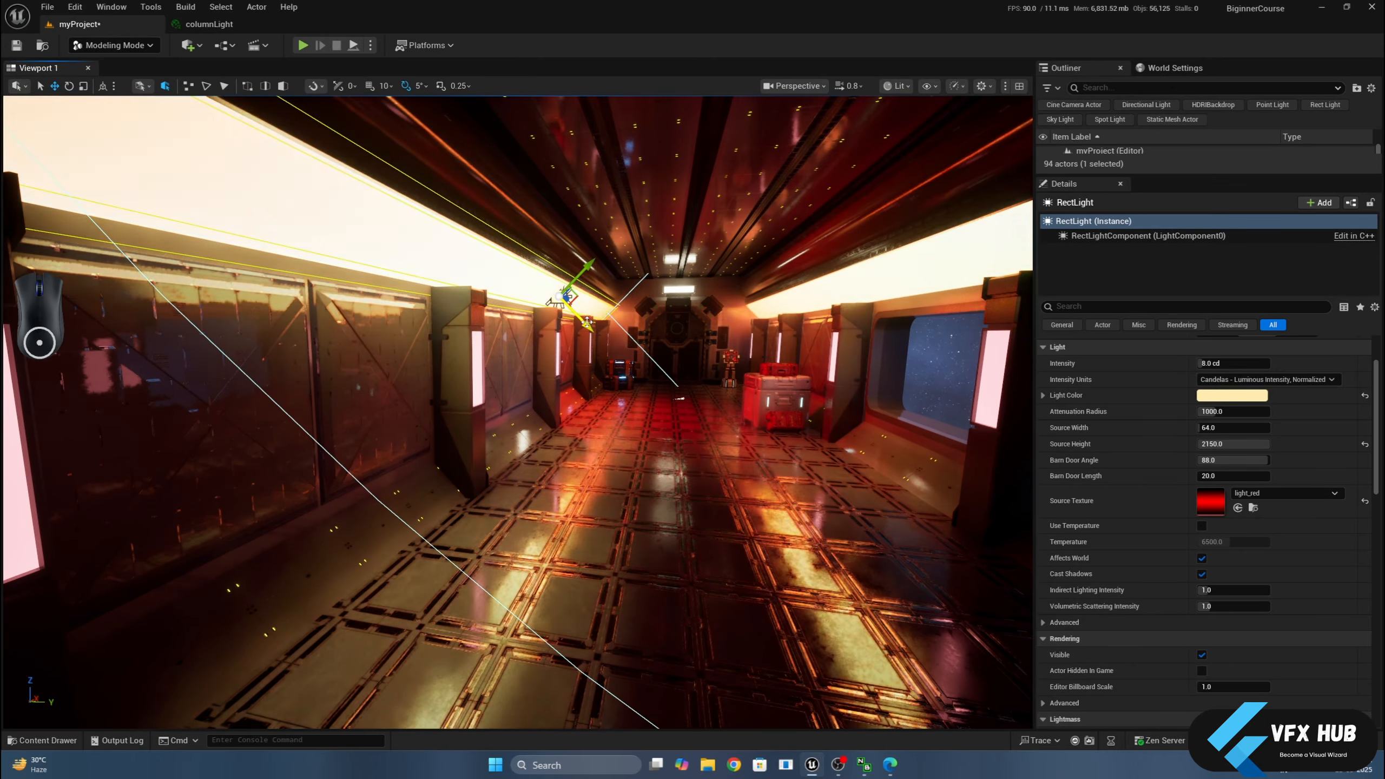
Switch the transform gizmo to world space and duplicate the RectLight towards the right wall, turned to face the opposite way.
{"action": "left_click", "coordinate": [102, 86]}
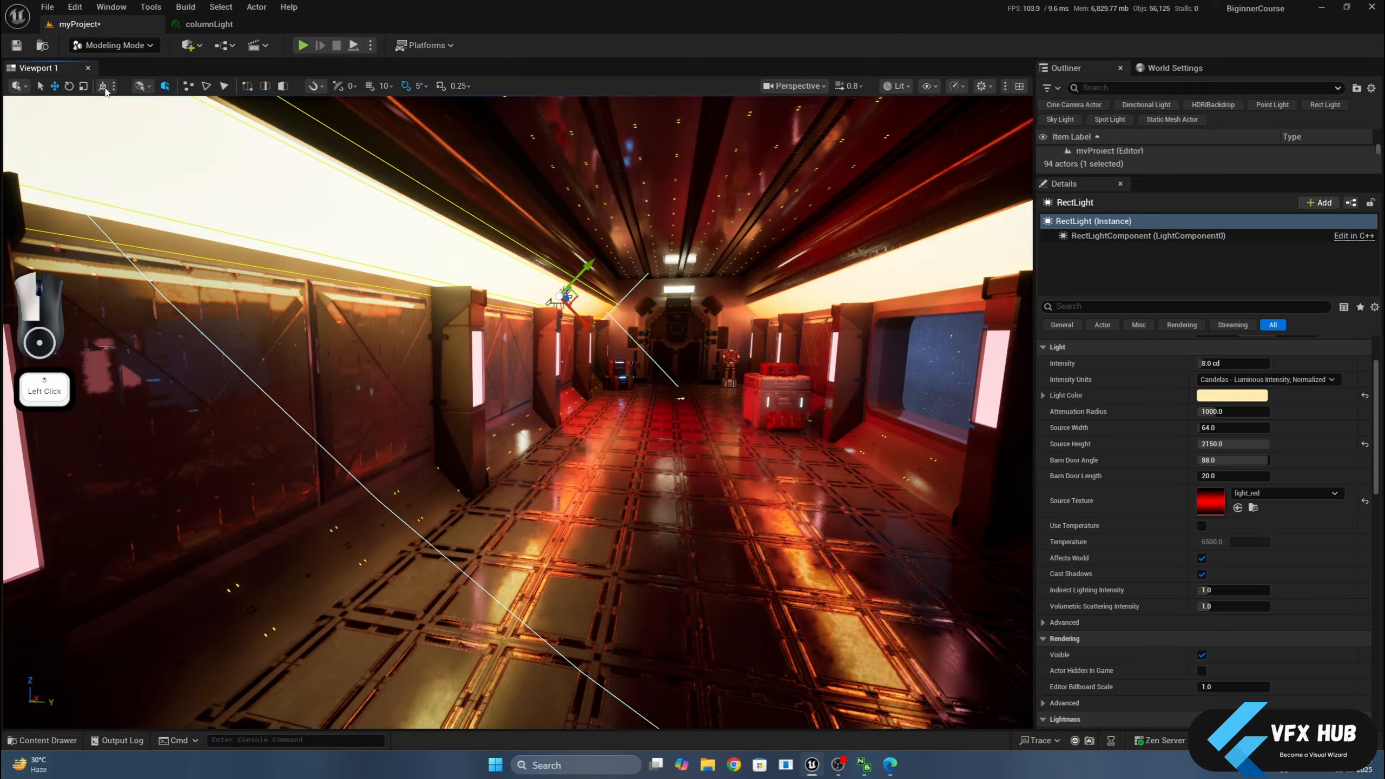
{"action": "left_click_drag", "start_coordinate": [606, 291], "coordinate": [597, 296], "text": "alt"}
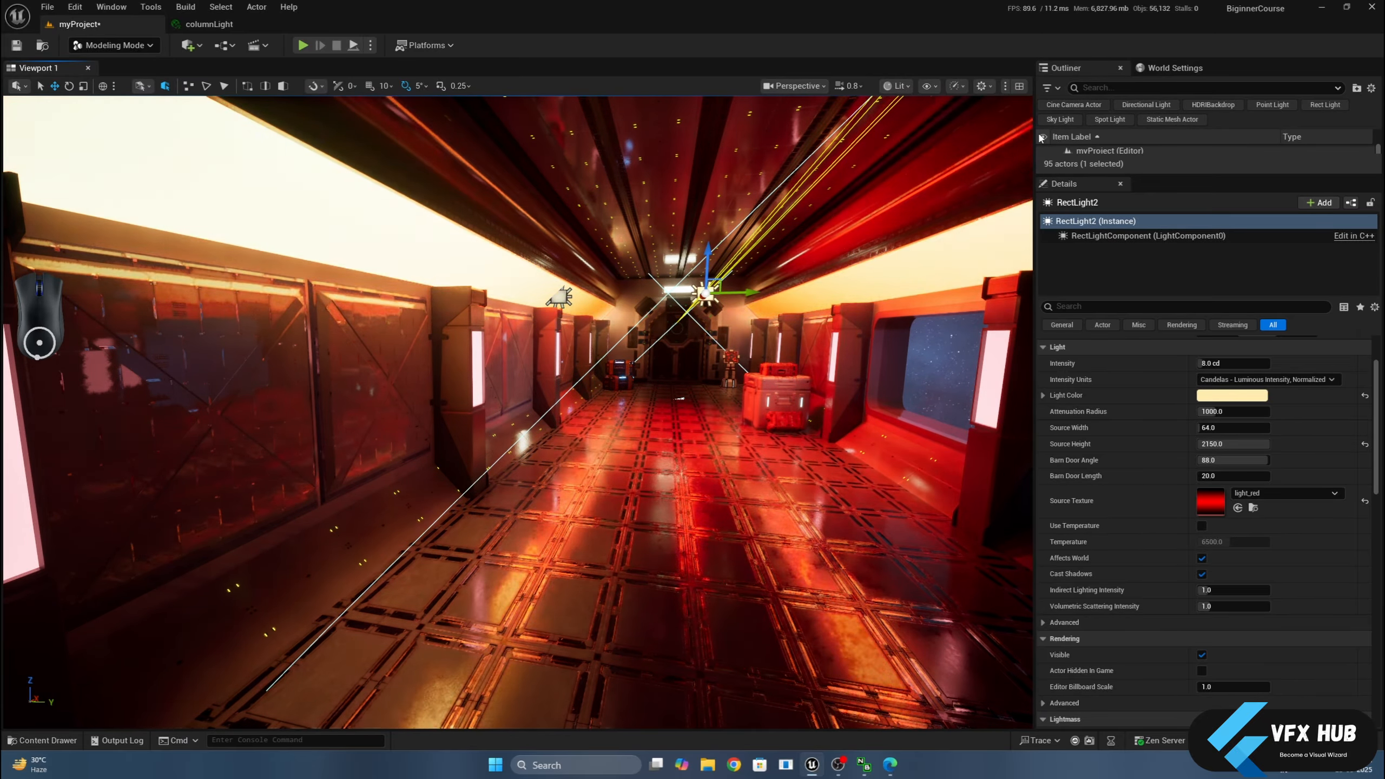
Hide the original RectLight and the prop_light_left and prop_light_right meshes to isolate the duplicated light.
{"action": "left_click_drag", "start_coordinate": [1057, 176], "coordinate": [1044, 571]}
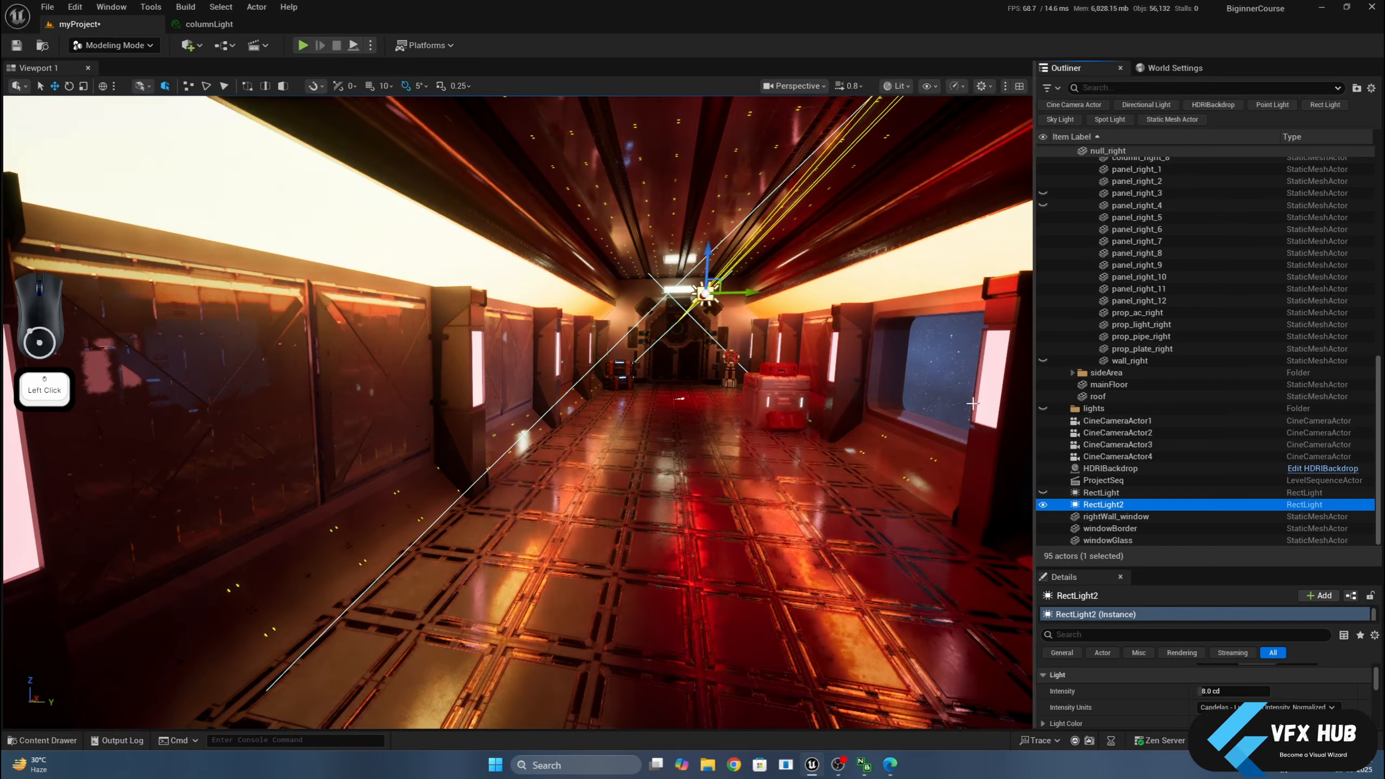
{"action": "left_click", "coordinate": [900, 235]}
{"action": "left_click", "coordinate": [462, 262], "text": "ctrl"}
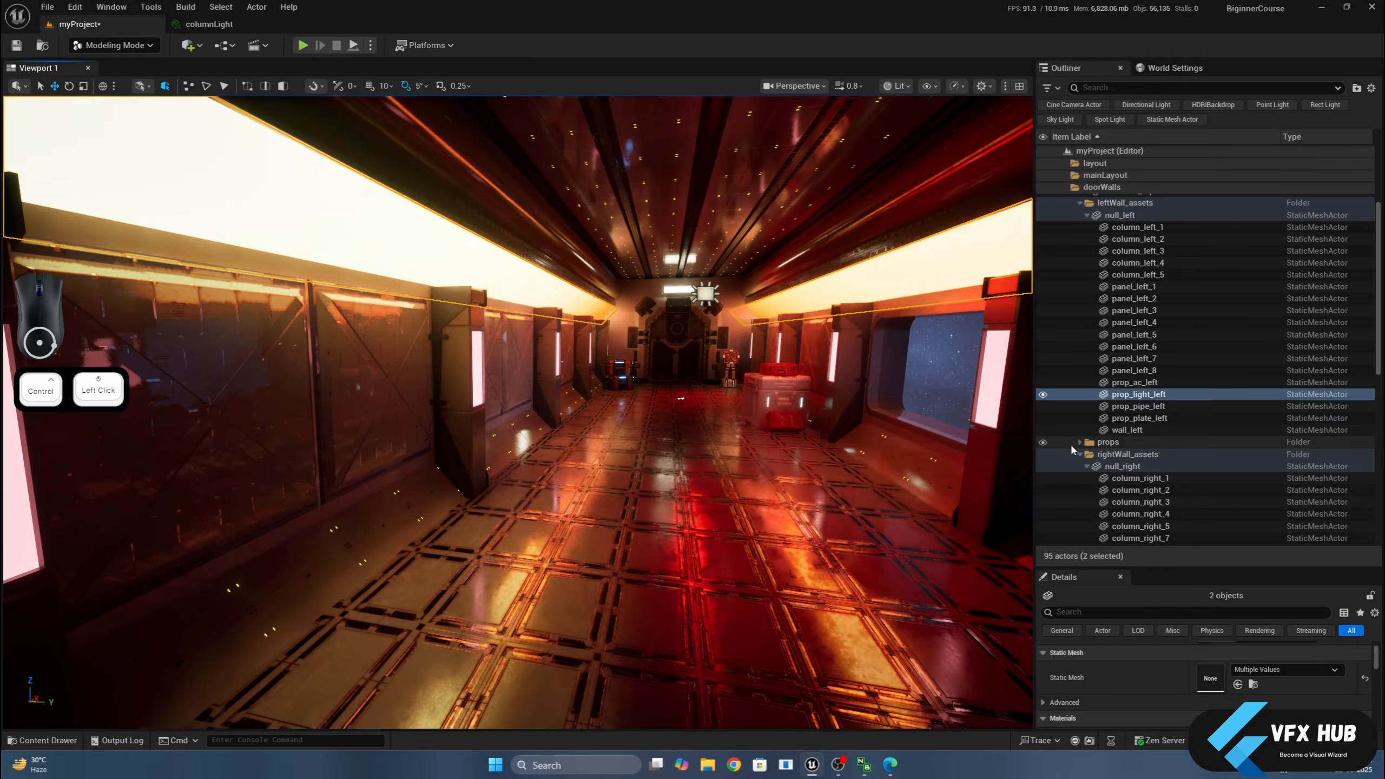
{"action": "left_click", "coordinate": [1043, 394]}
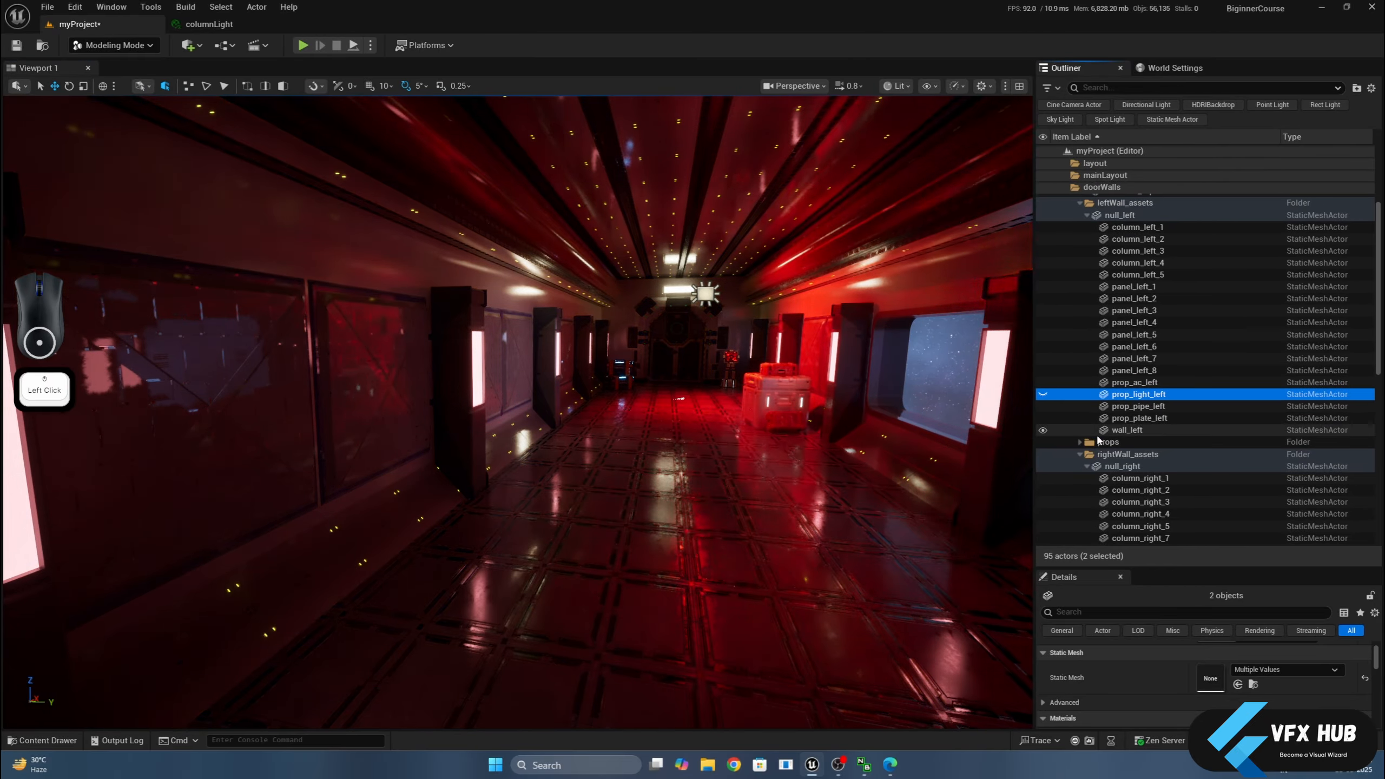
Tilt RectLight2 to a Y rotation of -45° and move it over to the right wall, to about Y 271.6.
{"action": "scroll", "coordinate": [1096, 437], "scroll_direction": "down", "scroll_amount": 3}
{"action": "left_click", "coordinate": [703, 290]}
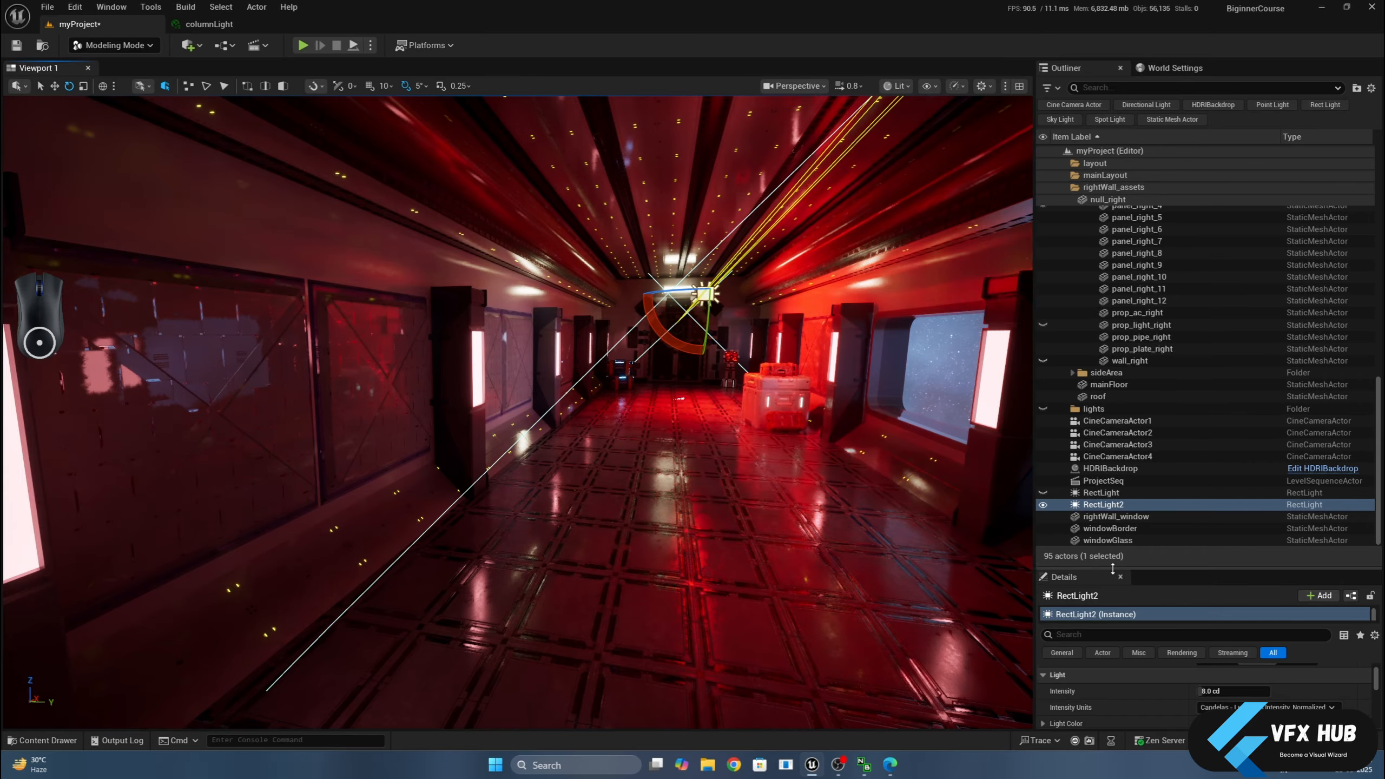
{"action": "left_click_drag", "start_coordinate": [1113, 569], "coordinate": [1113, 315]}
{"action": "scroll", "coordinate": [1254, 518], "scroll_direction": "up", "scroll_amount": 3}
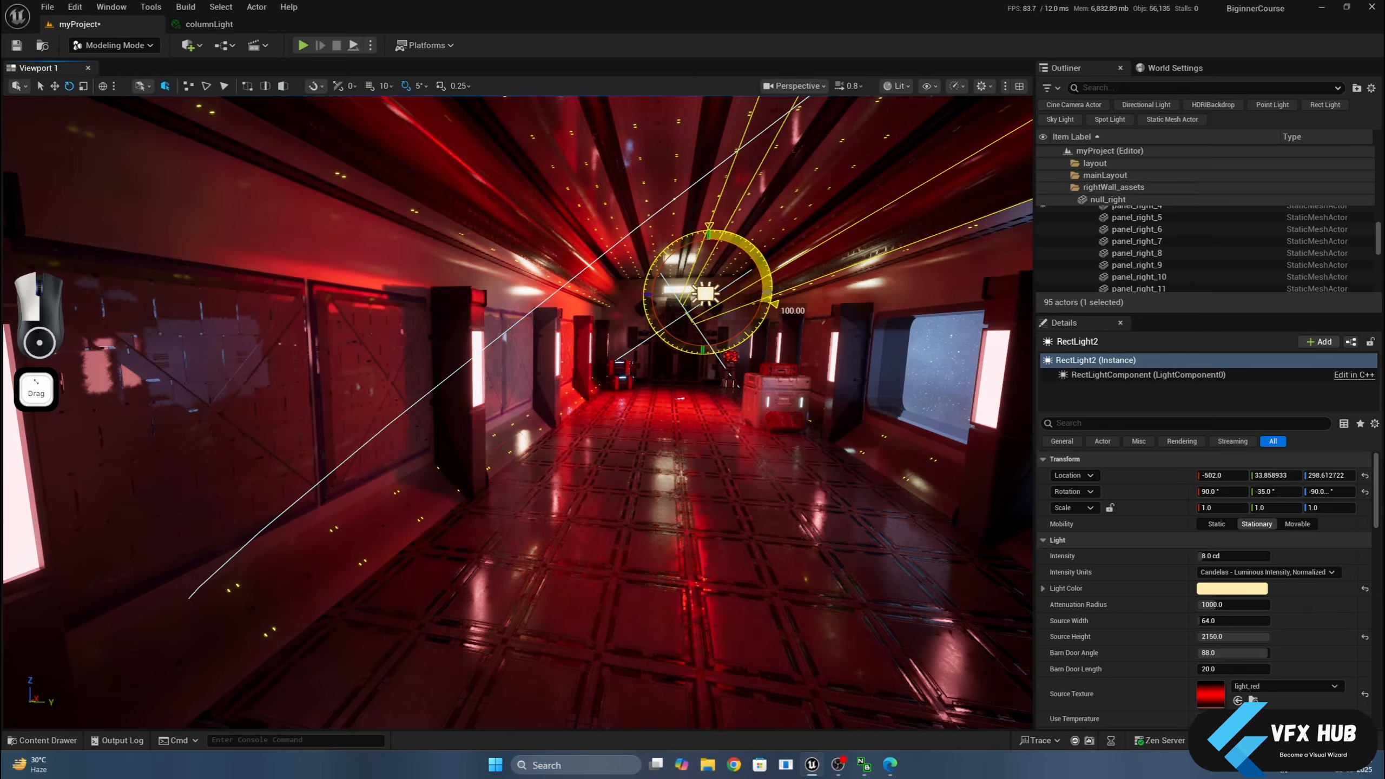
{"action": "left_click_drag", "start_coordinate": [774, 303], "coordinate": [785, 297]}
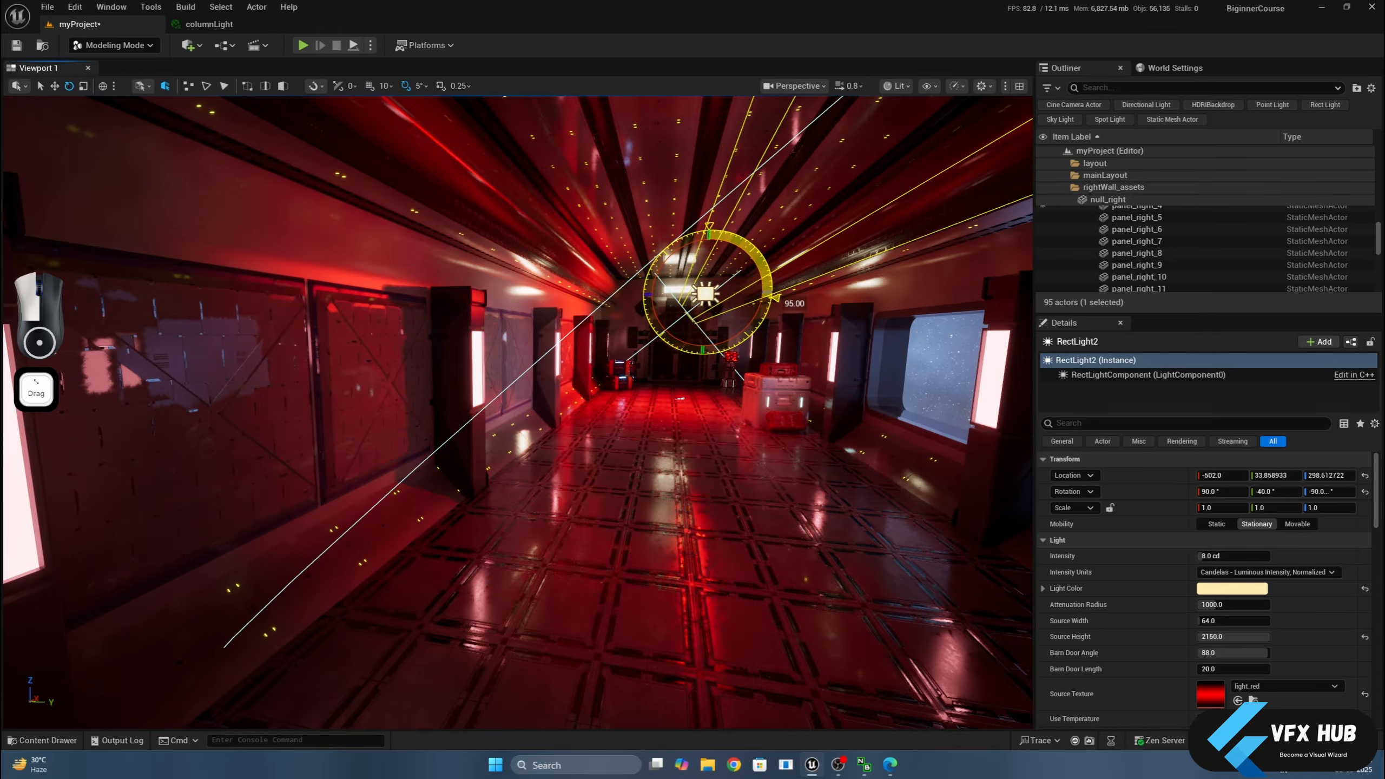
{"action": "left_click_drag", "start_coordinate": [664, 329], "coordinate": [675, 336]}
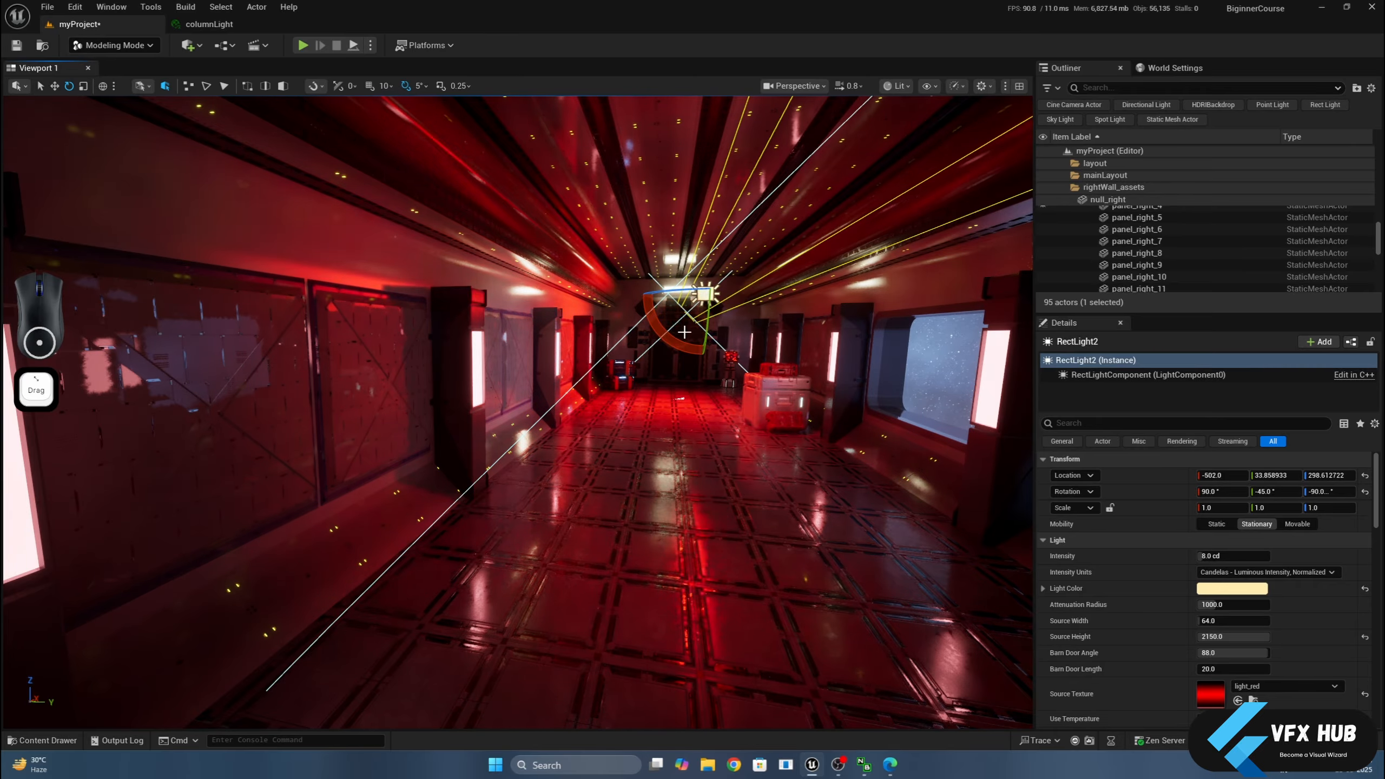
{"action": "key", "text": "w"}
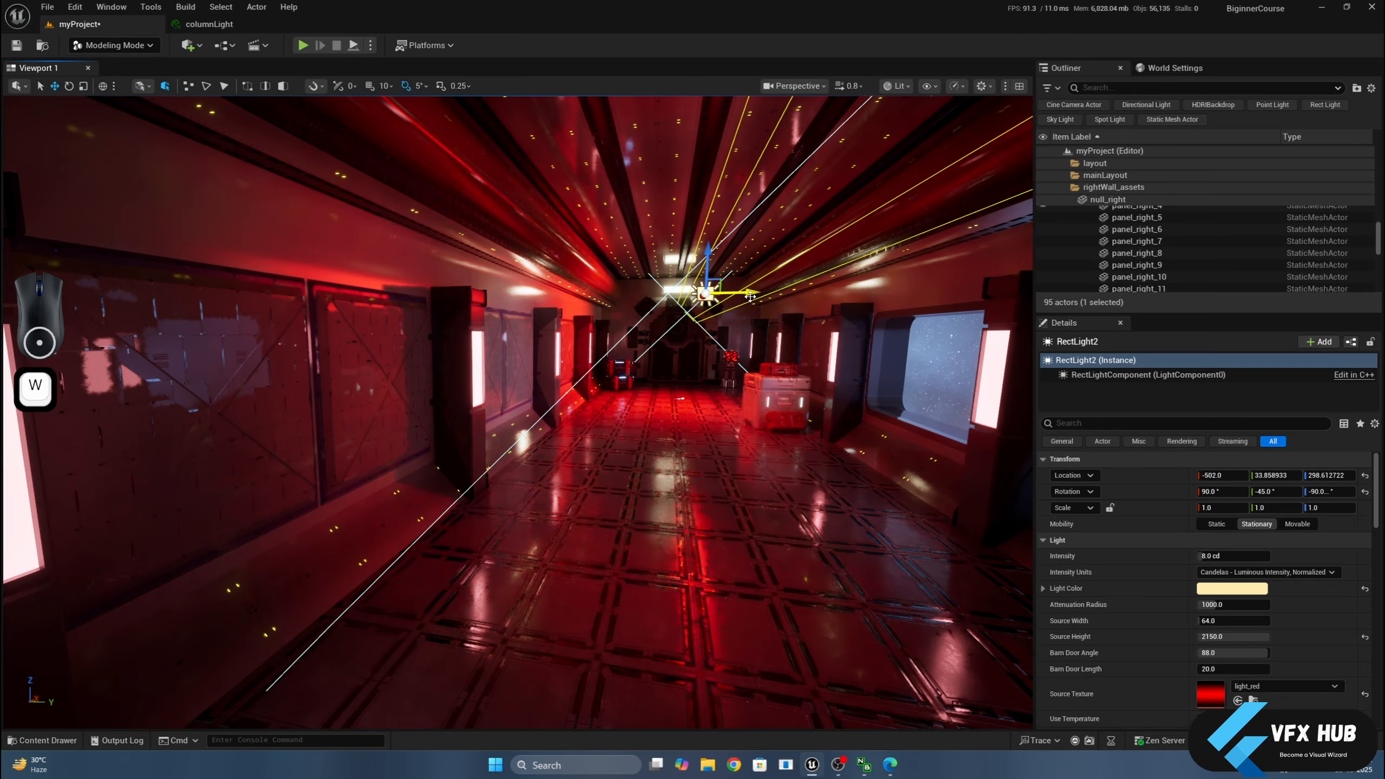
{"action": "left_click_drag", "start_coordinate": [751, 297], "coordinate": [884, 323]}
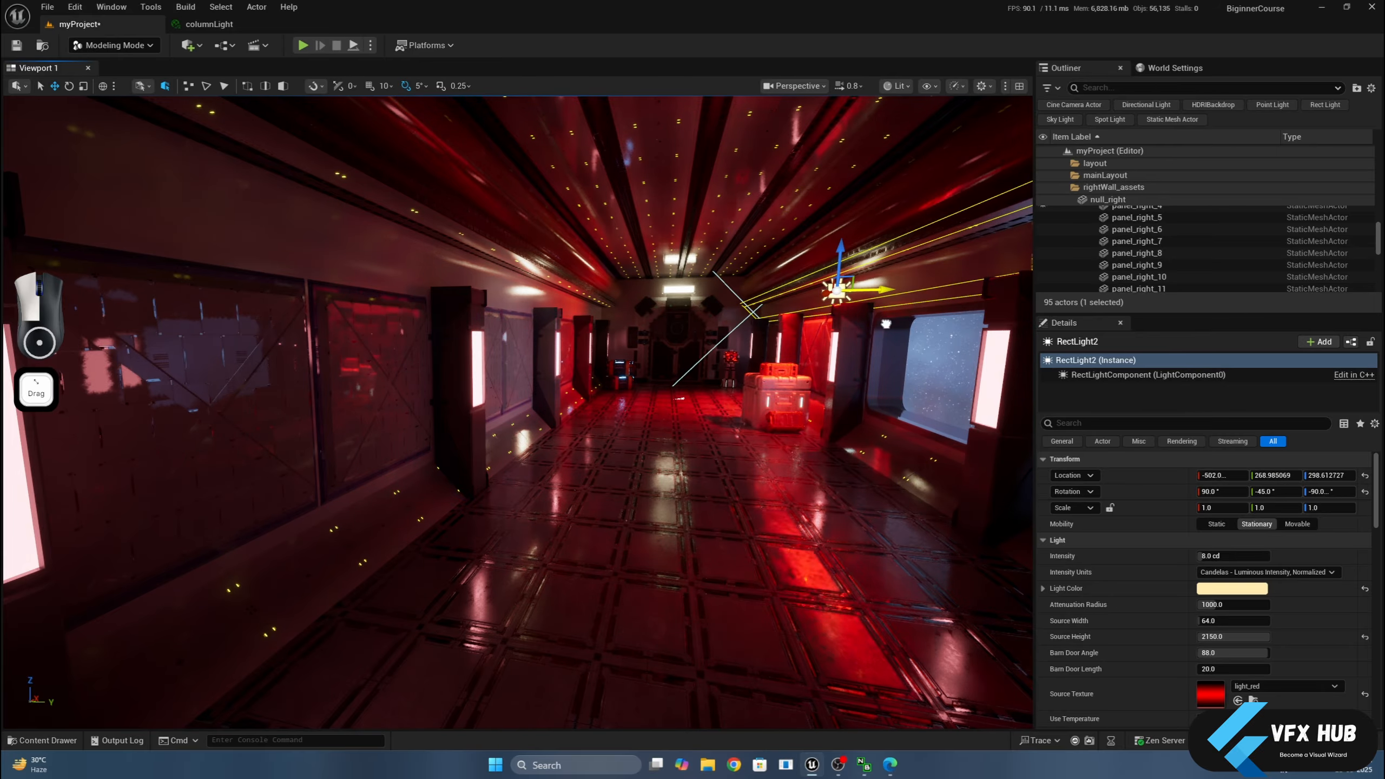
Move wall_right, panel_right_3 and panel_right_4 out of rightWall_assets into the layout folder.
{"action": "left_click_drag", "start_coordinate": [1086, 317], "coordinate": [1089, 582]}
{"action": "scroll", "coordinate": [1163, 404], "scroll_direction": "up", "scroll_amount": 3}
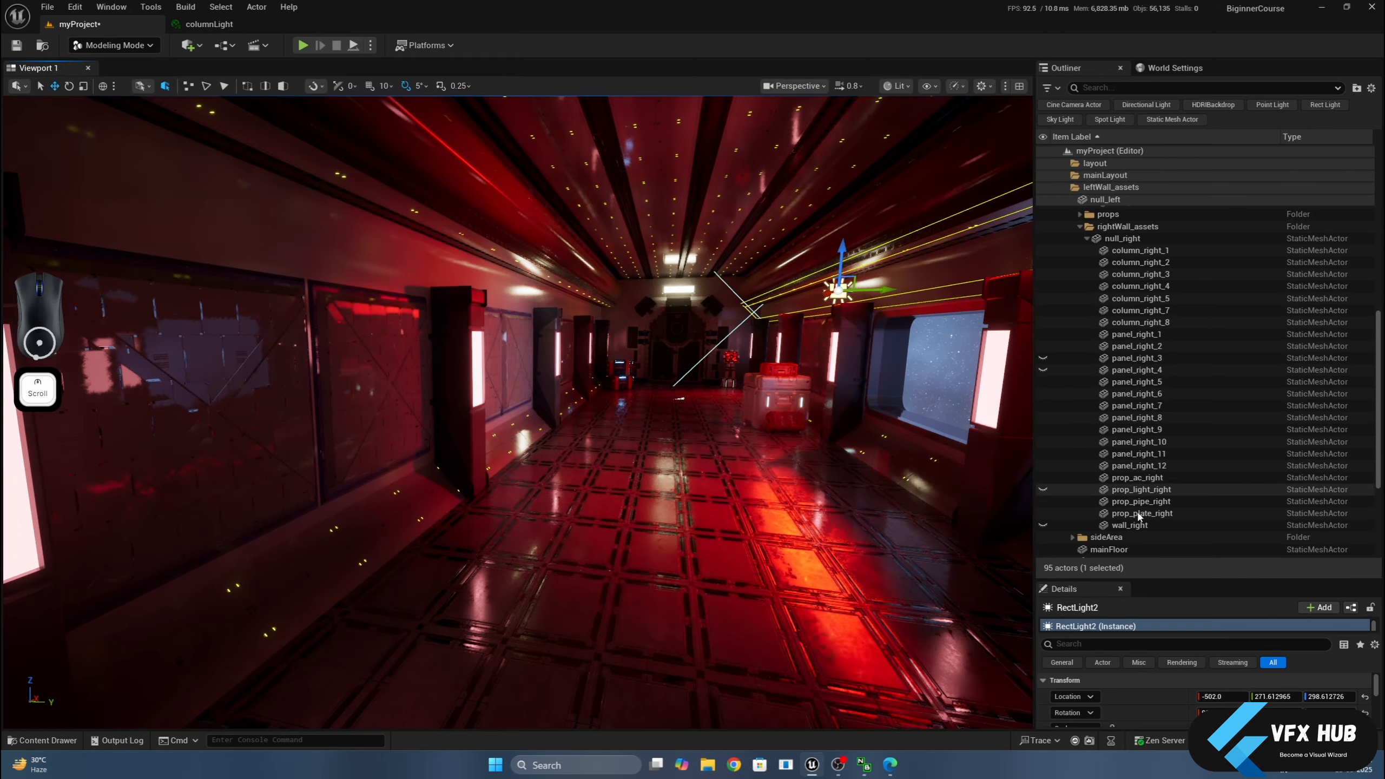
{"action": "left_click", "coordinate": [1130, 526]}
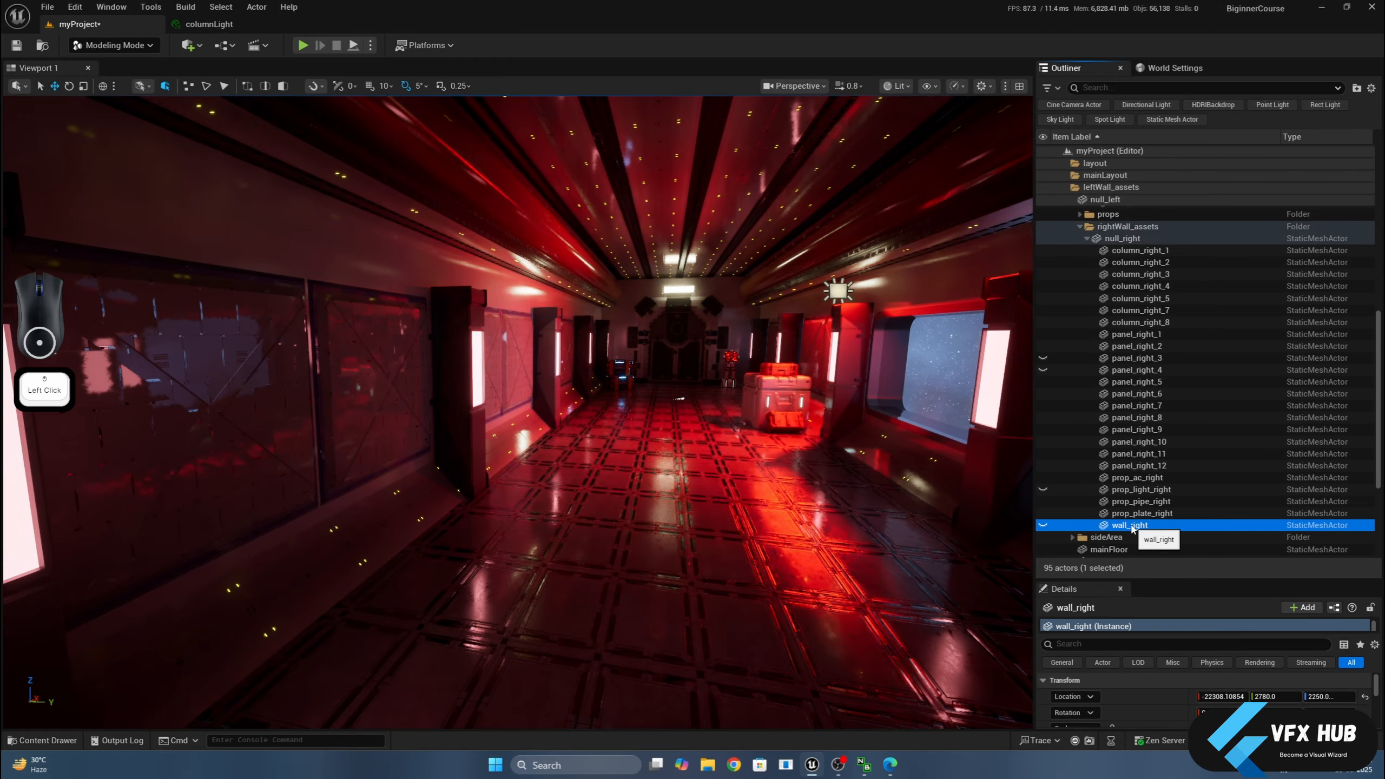
{"action": "left_click", "coordinate": [1136, 359], "text": "ctrl"}
{"action": "left_click", "coordinate": [1135, 368], "text": "ctrl"}
{"action": "scroll", "coordinate": [1135, 372], "scroll_direction": "up", "scroll_amount": 8}
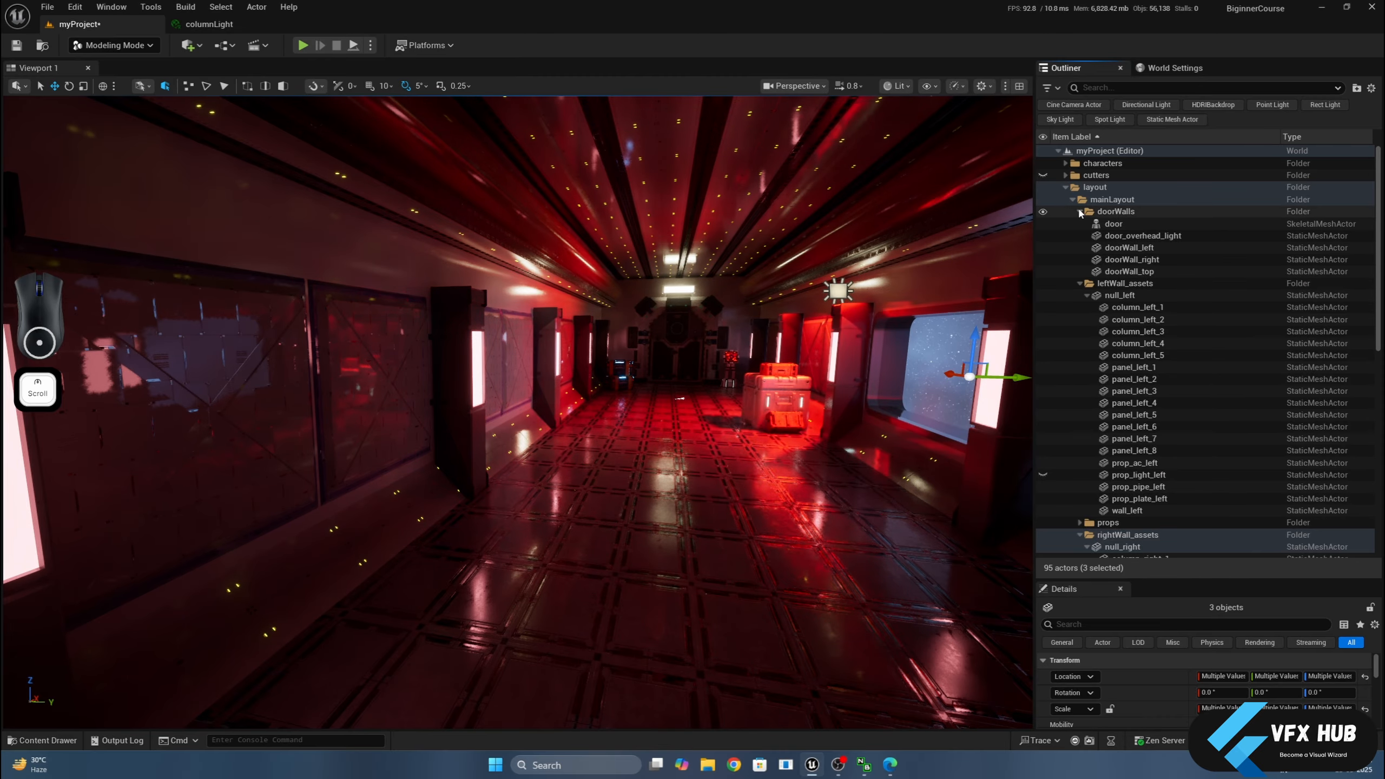
{"action": "left_click", "coordinate": [1080, 210]}
{"action": "left_click", "coordinate": [1081, 223]}
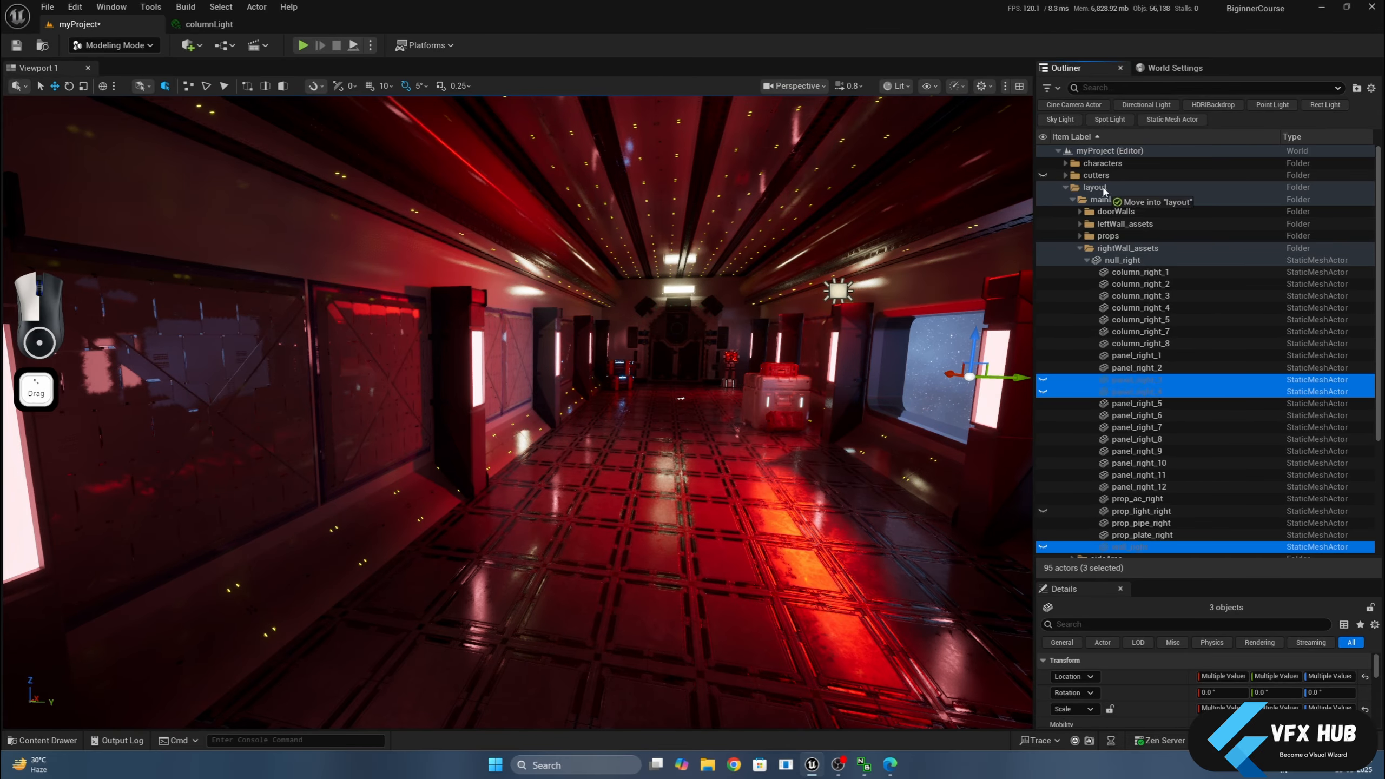
{"action": "left_click_drag", "start_coordinate": [1104, 190], "coordinate": [1103, 191]}
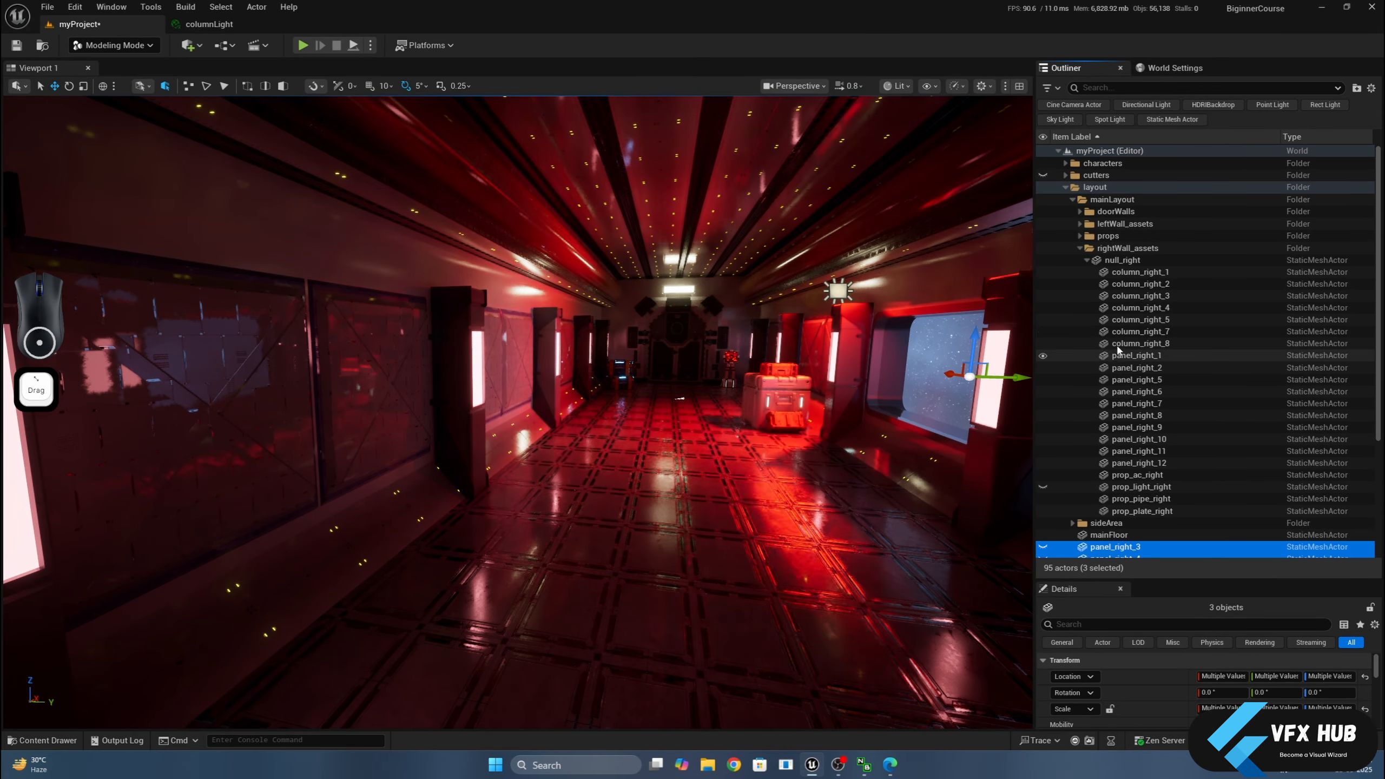
Move panel_right_3, panel_right_4 and wall_right to the level root and group them in a new folder named old.
{"action": "left_click", "coordinate": [1081, 248]}
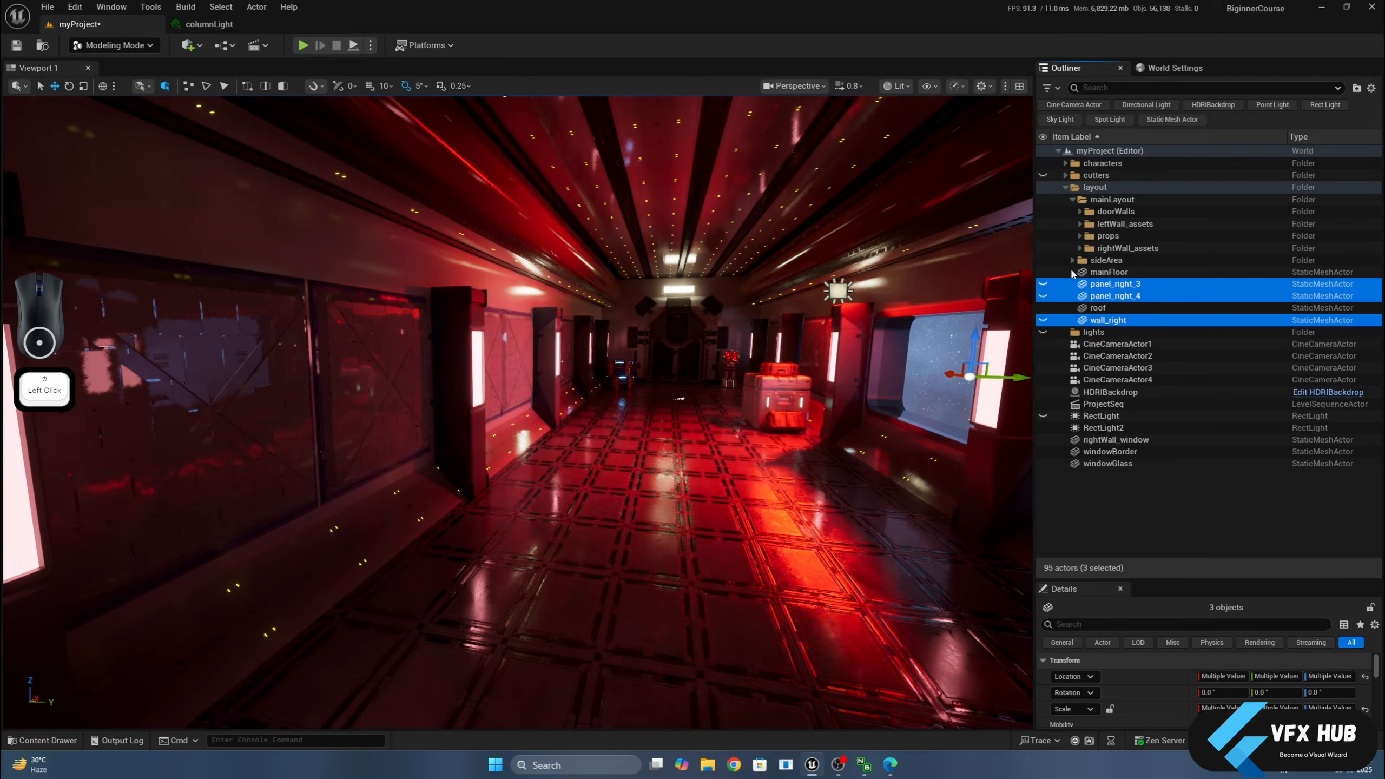
{"action": "left_click", "coordinate": [1066, 188]}
{"action": "left_click", "coordinate": [1067, 188]}
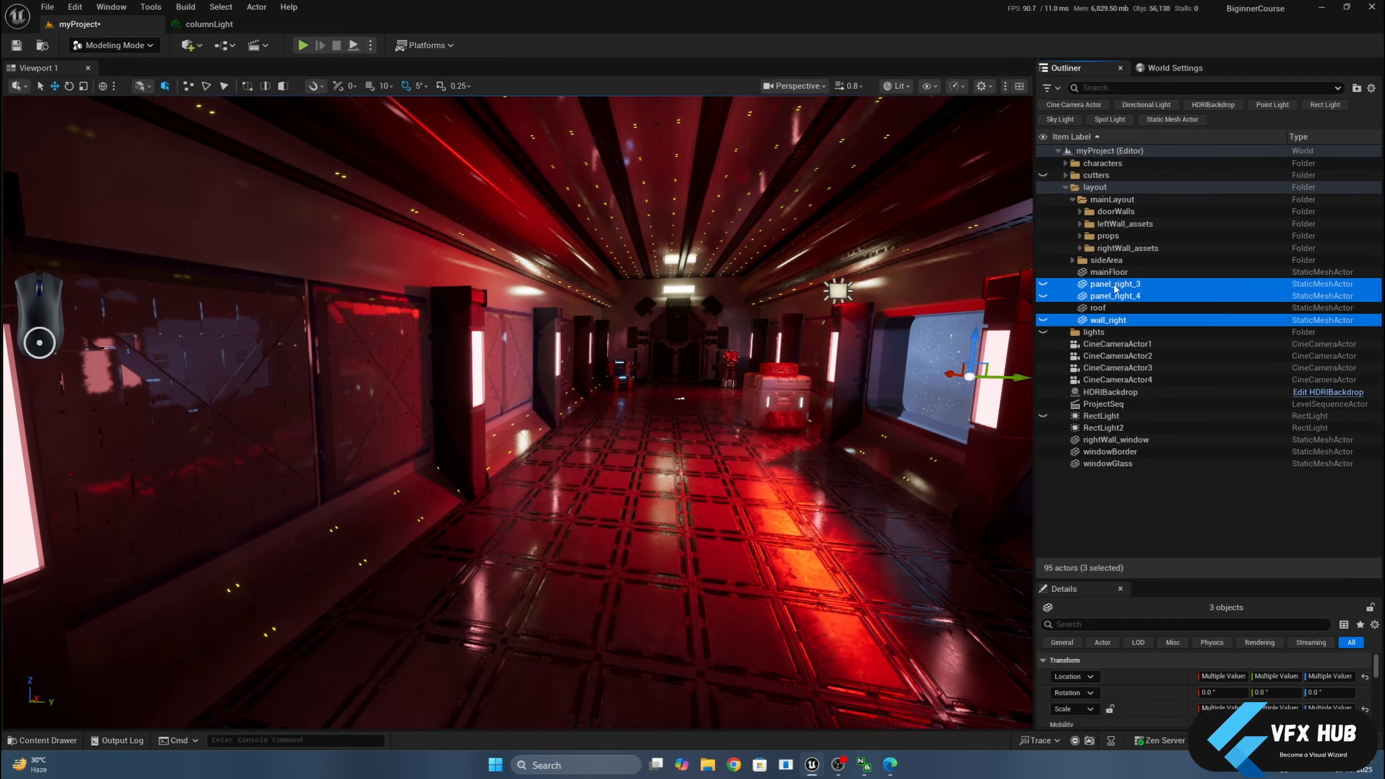
{"action": "left_click_drag", "start_coordinate": [1112, 284], "coordinate": [1119, 151]}
{"action": "left_click", "coordinate": [1359, 88]}
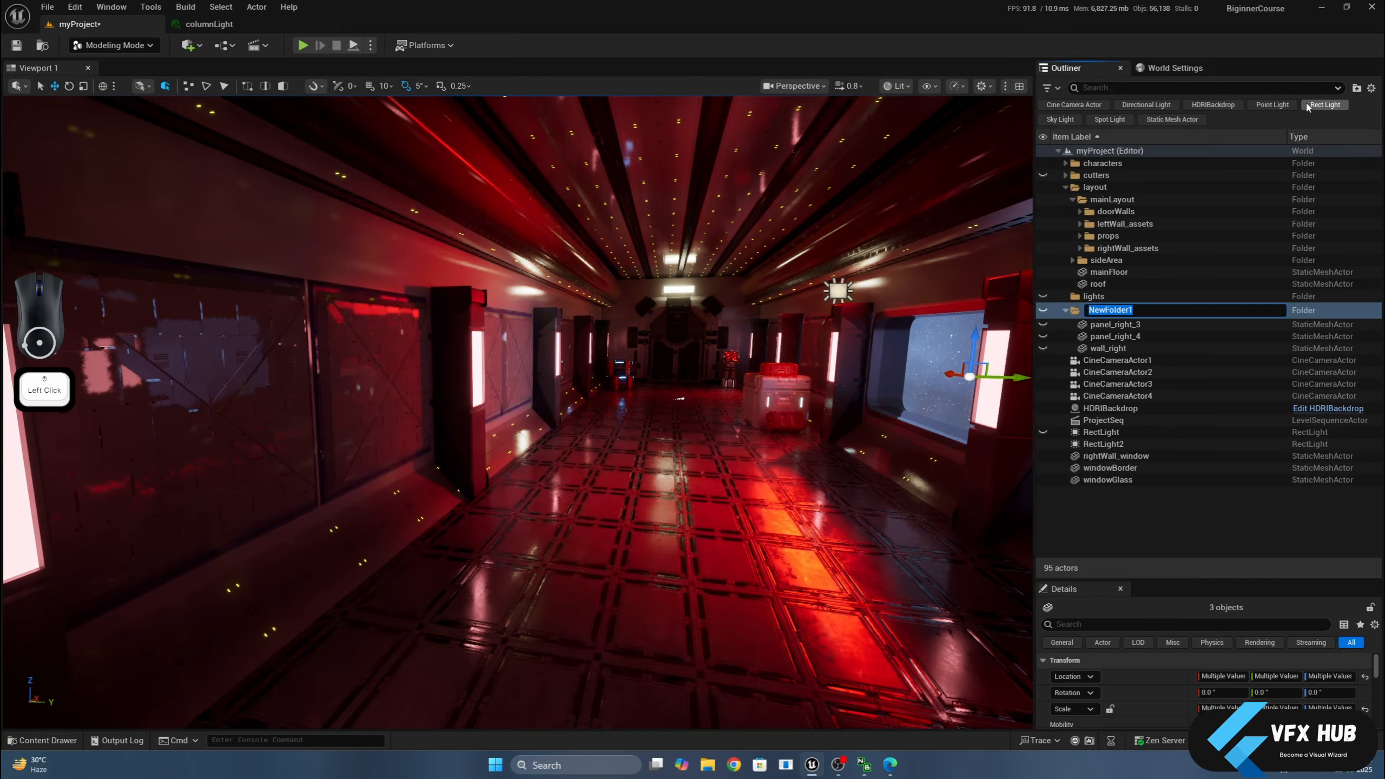
{"action": "type", "text": "old"}
{"action": "key", "text": "Return"}
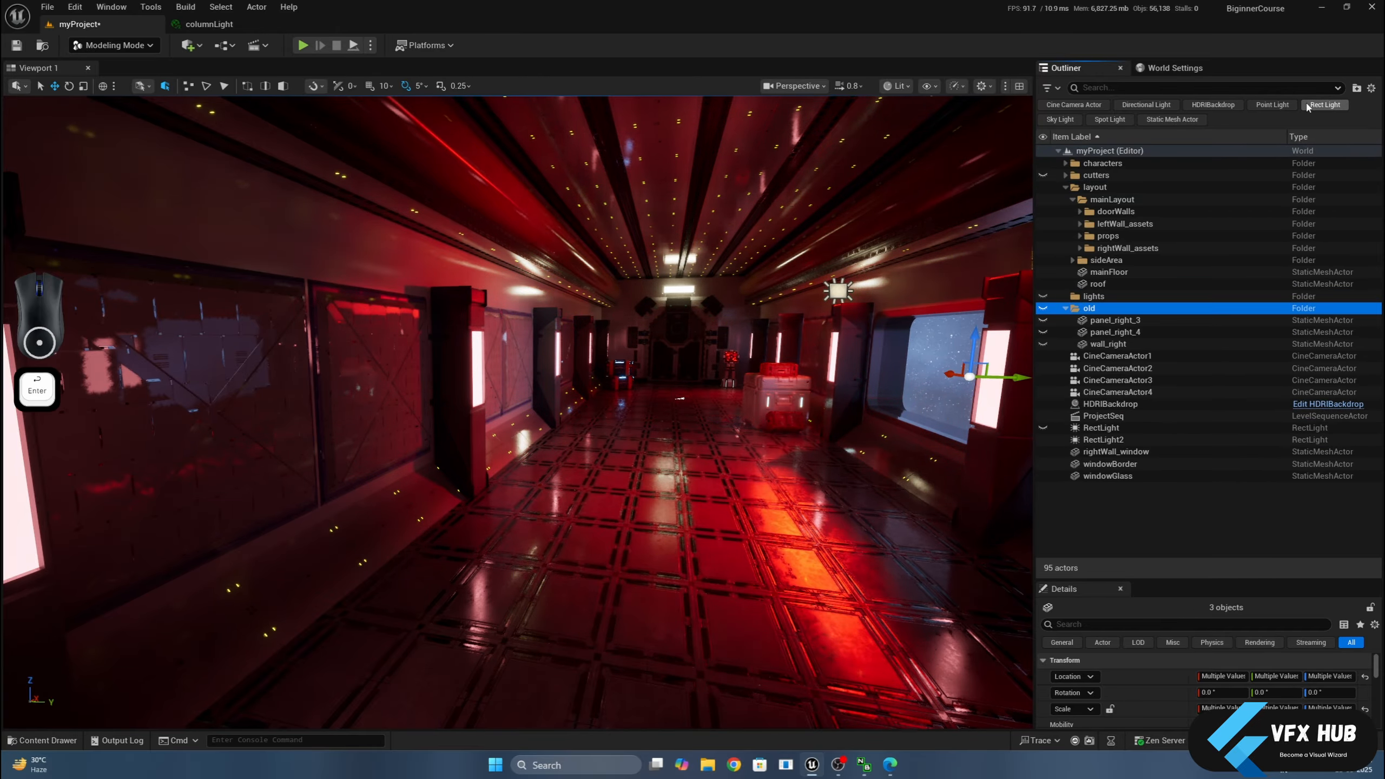
{"action": "left_click", "coordinate": [1152, 514]}
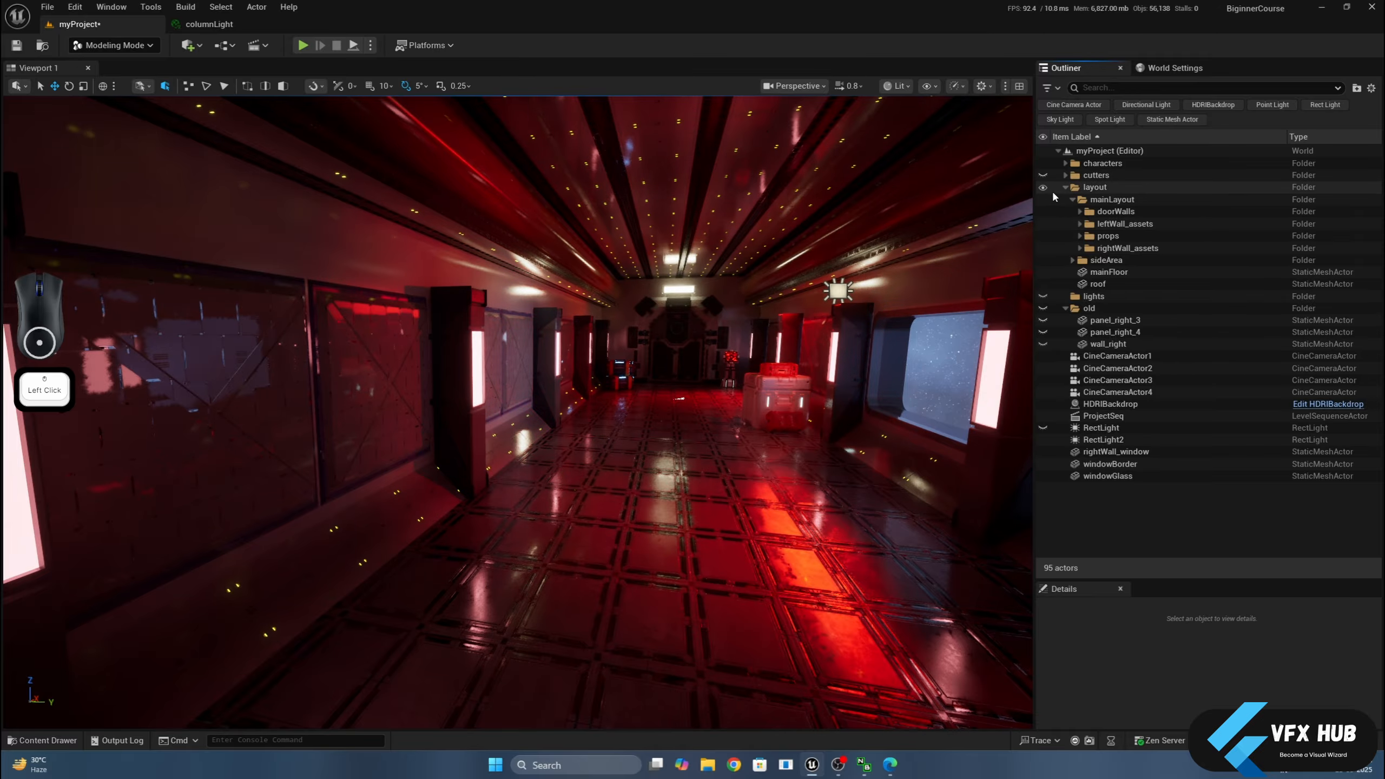
Unhide the light meshes in the layout folder and review the corridor lighting from several distances.
{"action": "left_click", "coordinate": [1046, 189]}
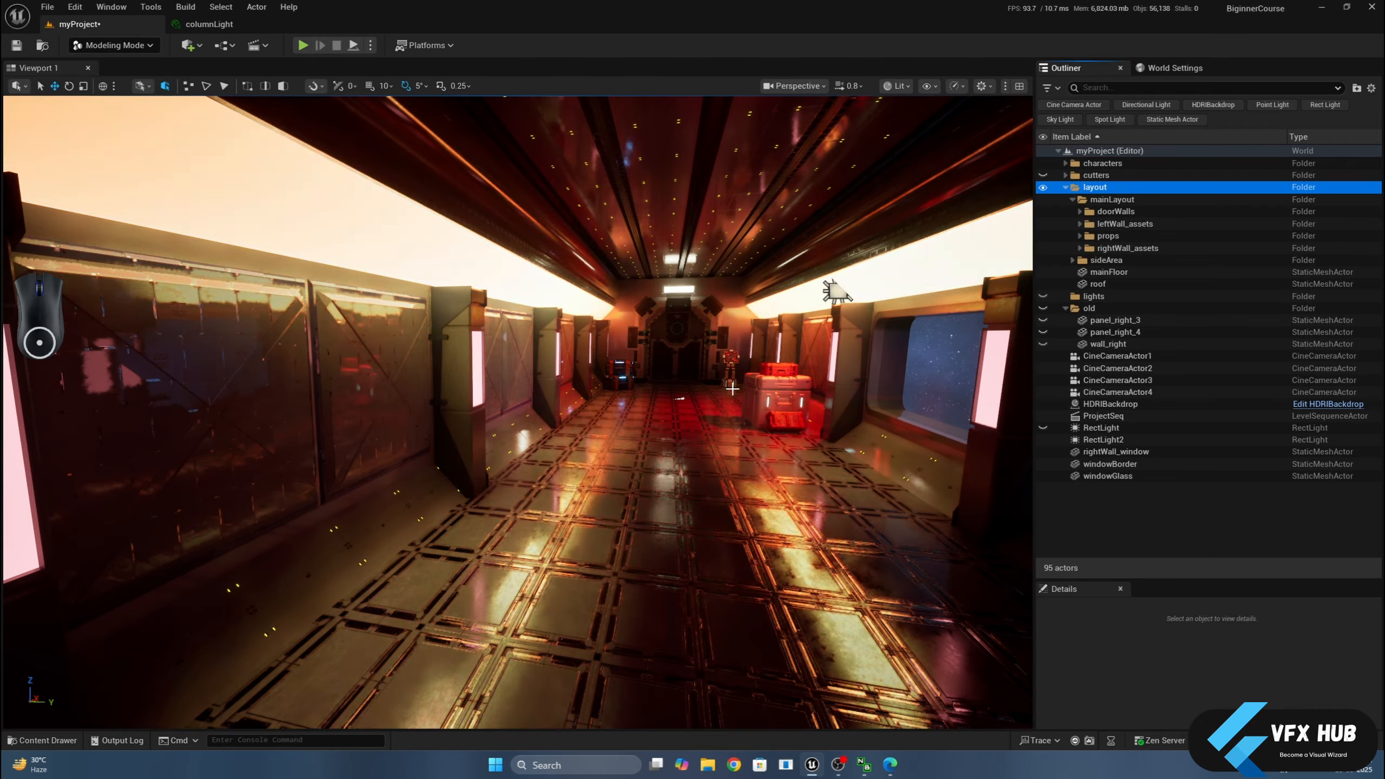
{"action": "scroll", "coordinate": [725, 382], "scroll_direction": "down", "scroll_amount": 6}
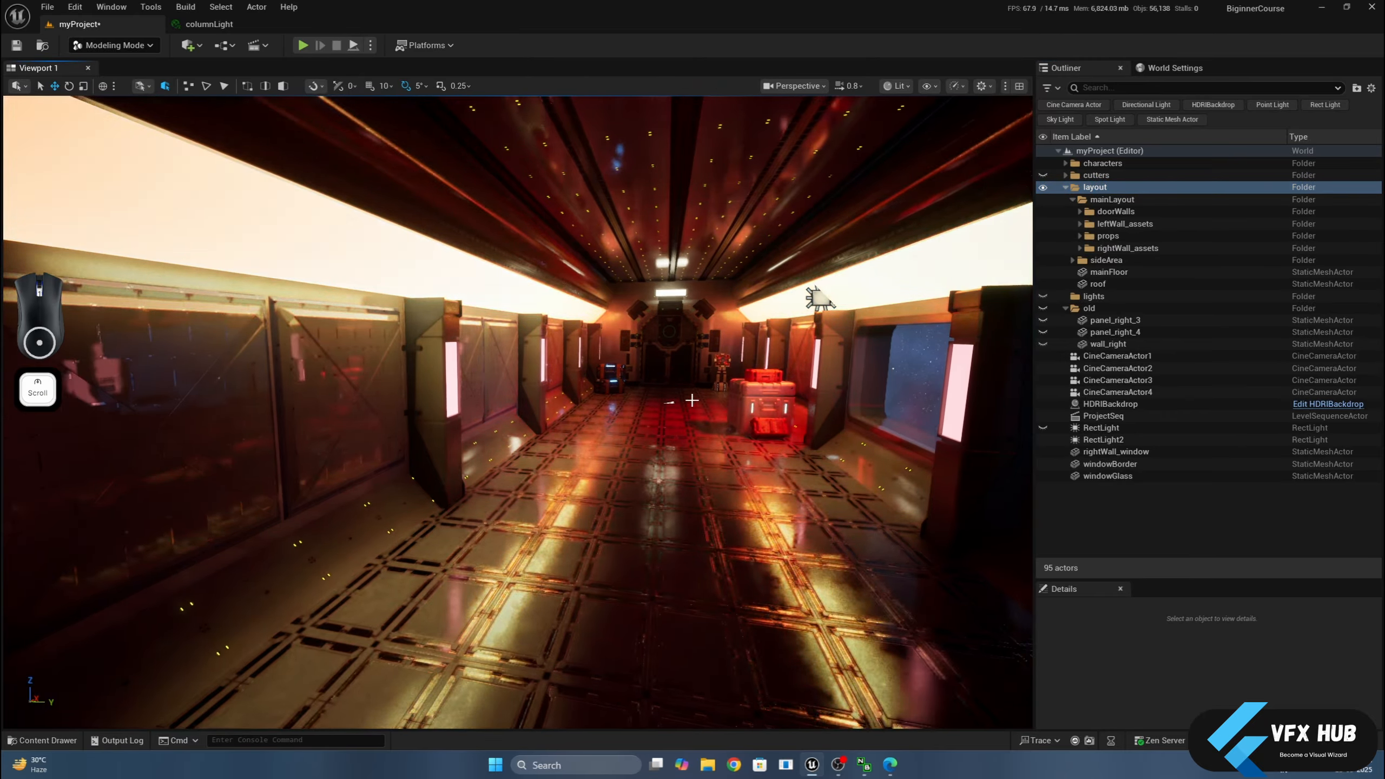
{"action": "scroll", "coordinate": [692, 400], "scroll_direction": "up", "scroll_amount": 3}
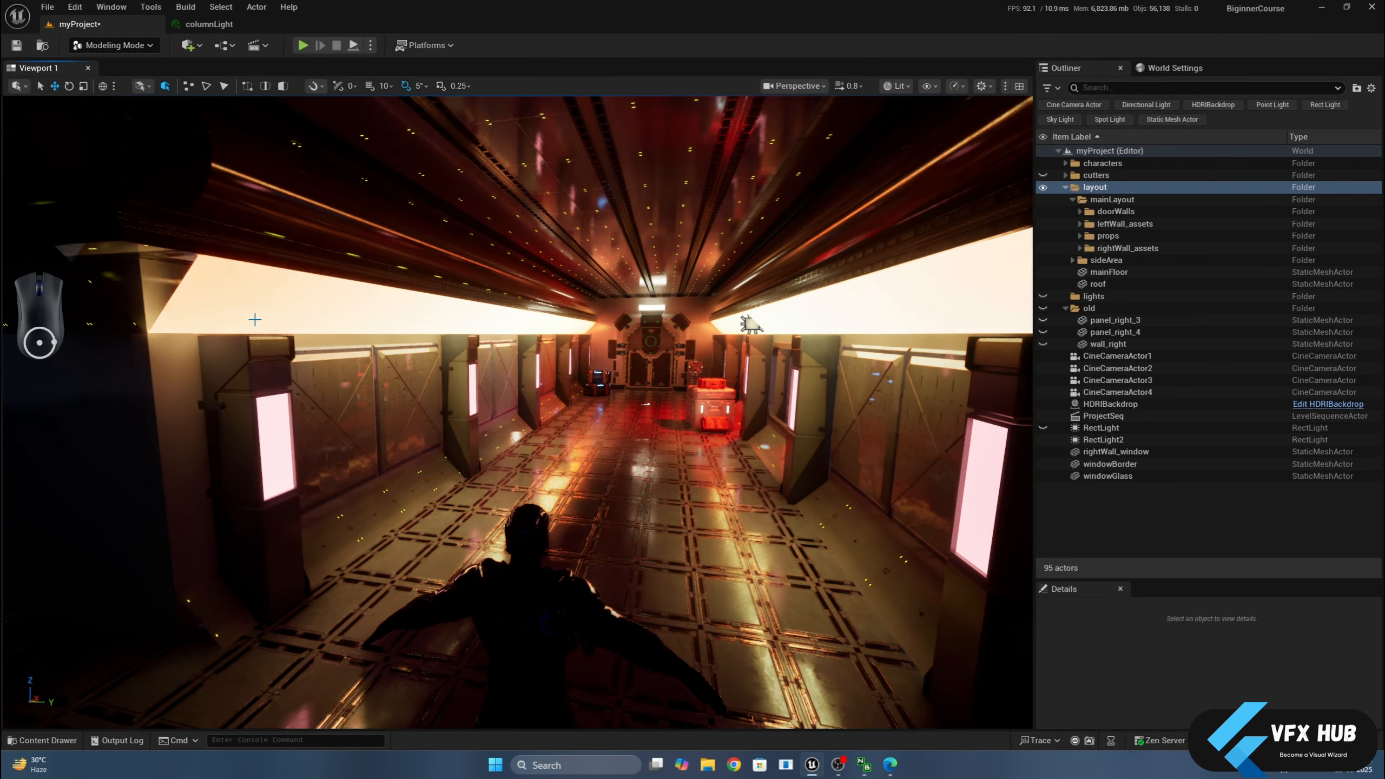
{"action": "scroll", "coordinate": [682, 358], "scroll_direction": "up", "scroll_amount": 4}
{"action": "mouse_move", "coordinate": [682, 358]}
{"action": "middle_mouse_down"}
{"action": "mouse_move", "coordinate": [638, 385]}
{"action": "mouse_move", "coordinate": [690, 349]}
{"action": "middle_mouse_up"}
{"action": "left_click", "coordinate": [1142, 536]}
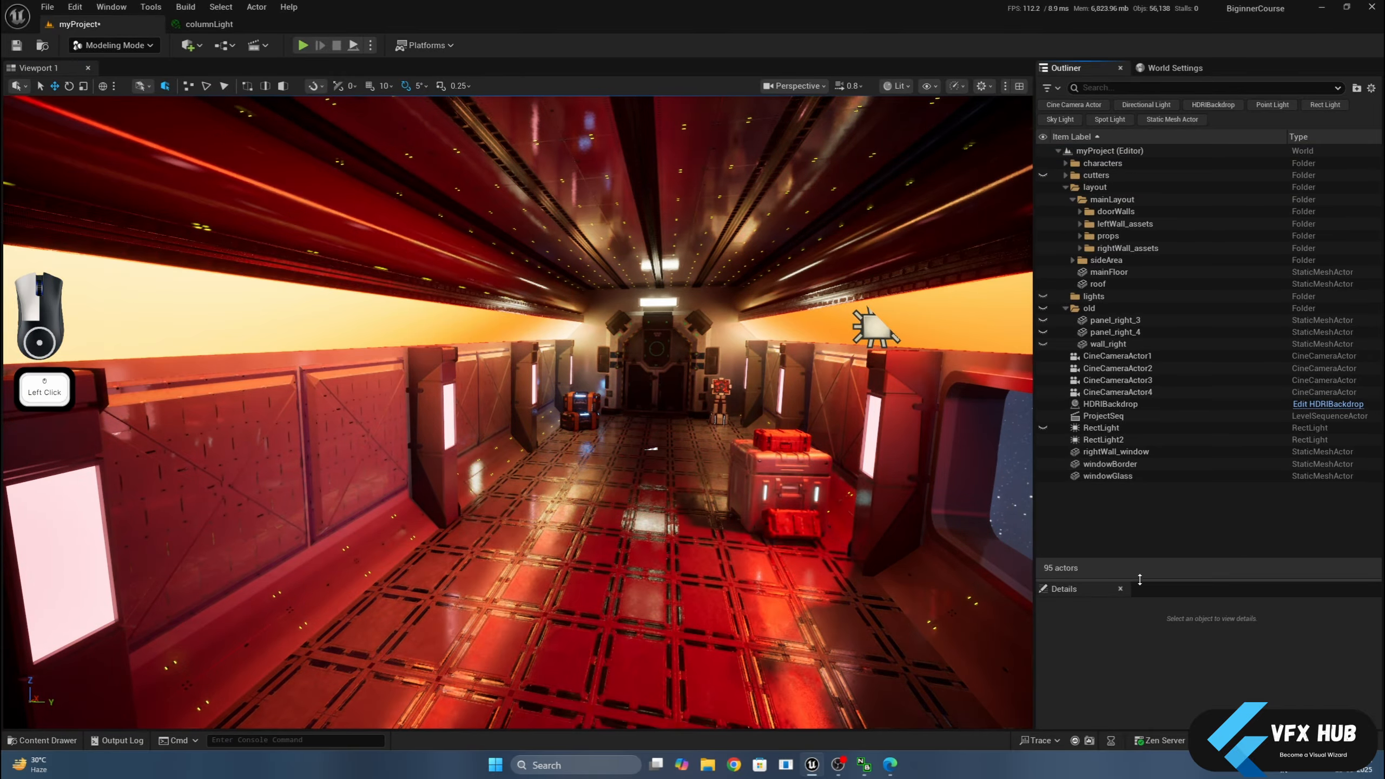
Enlarge the details area, then select prop_light_left on the left wall and frame it in the corridor view.
{"action": "left_click_drag", "start_coordinate": [1140, 579], "coordinate": [1140, 486]}
{"action": "left_click", "coordinate": [393, 316]}
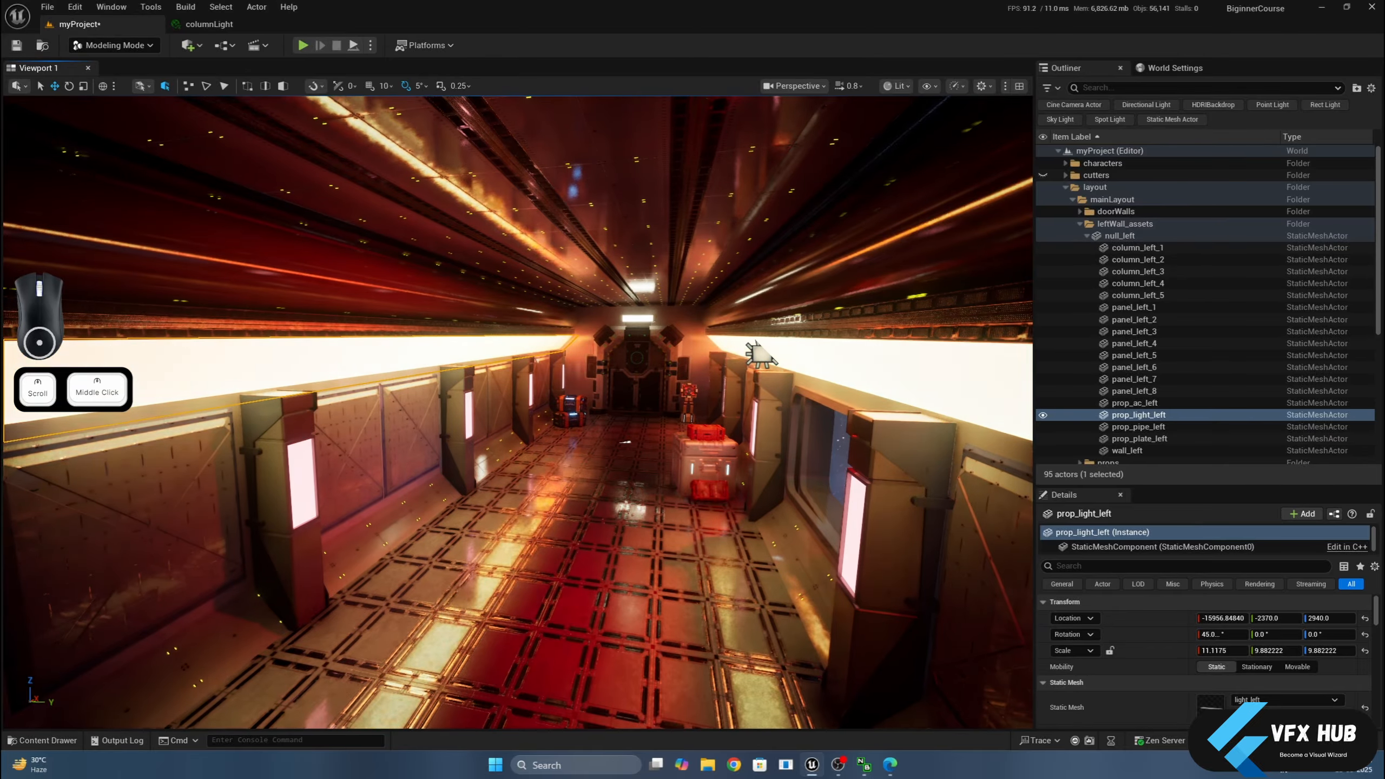
{"action": "key", "text": "f"}
{"action": "scroll", "coordinate": [425, 478], "scroll_direction": "up", "scroll_amount": 5}
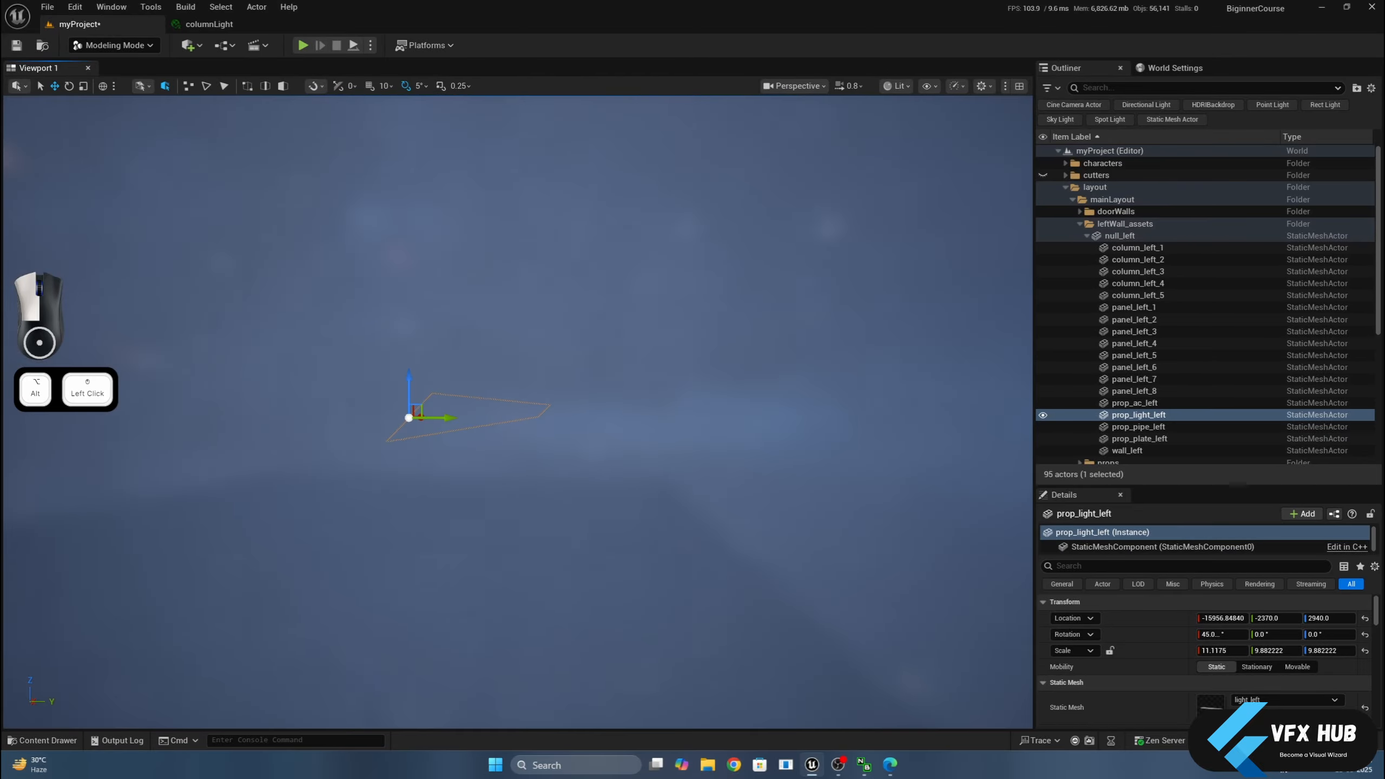
{"action": "middle_click_drag", "start_coordinate": [425, 477], "coordinate": [389, 479]}
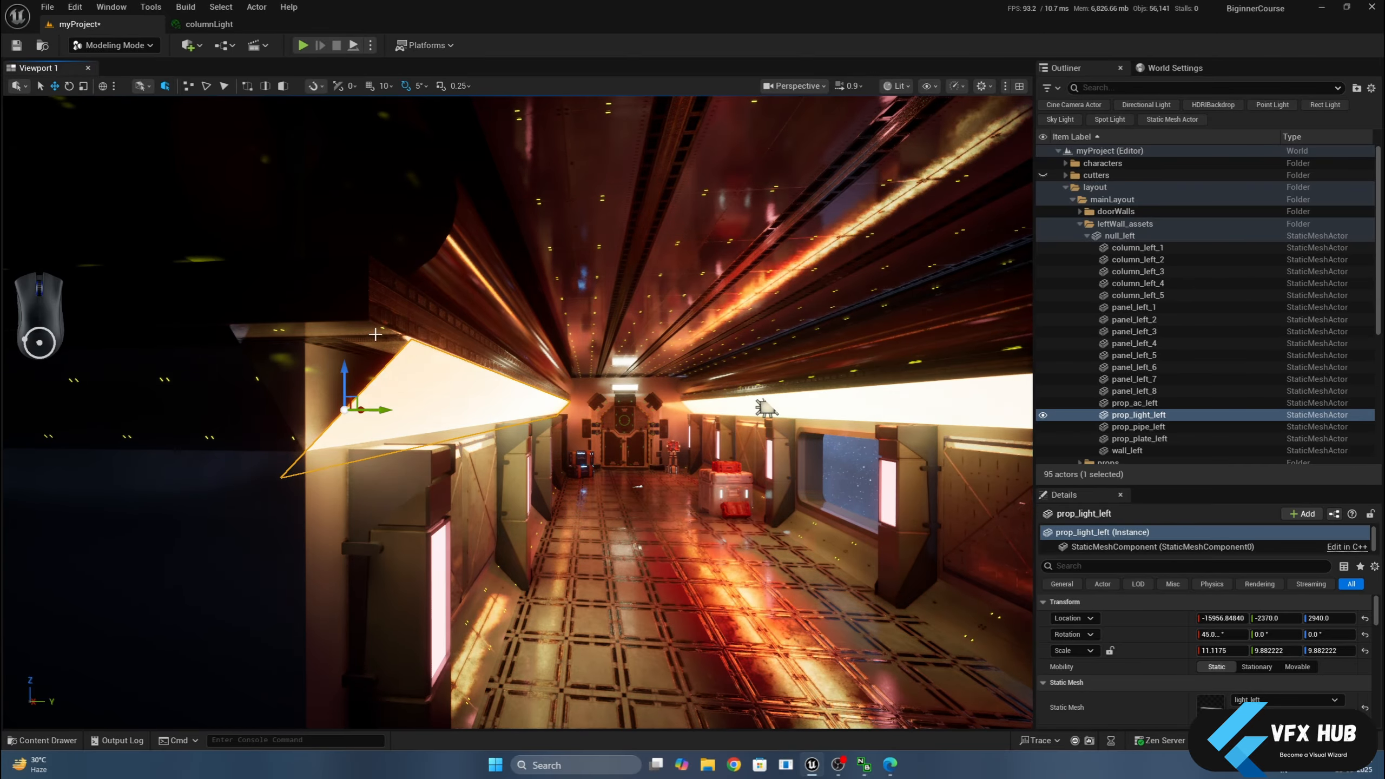
Switch to Selection mode and back to Modeling mode to restore the modeling tools.
{"action": "left_click", "coordinate": [110, 45]}
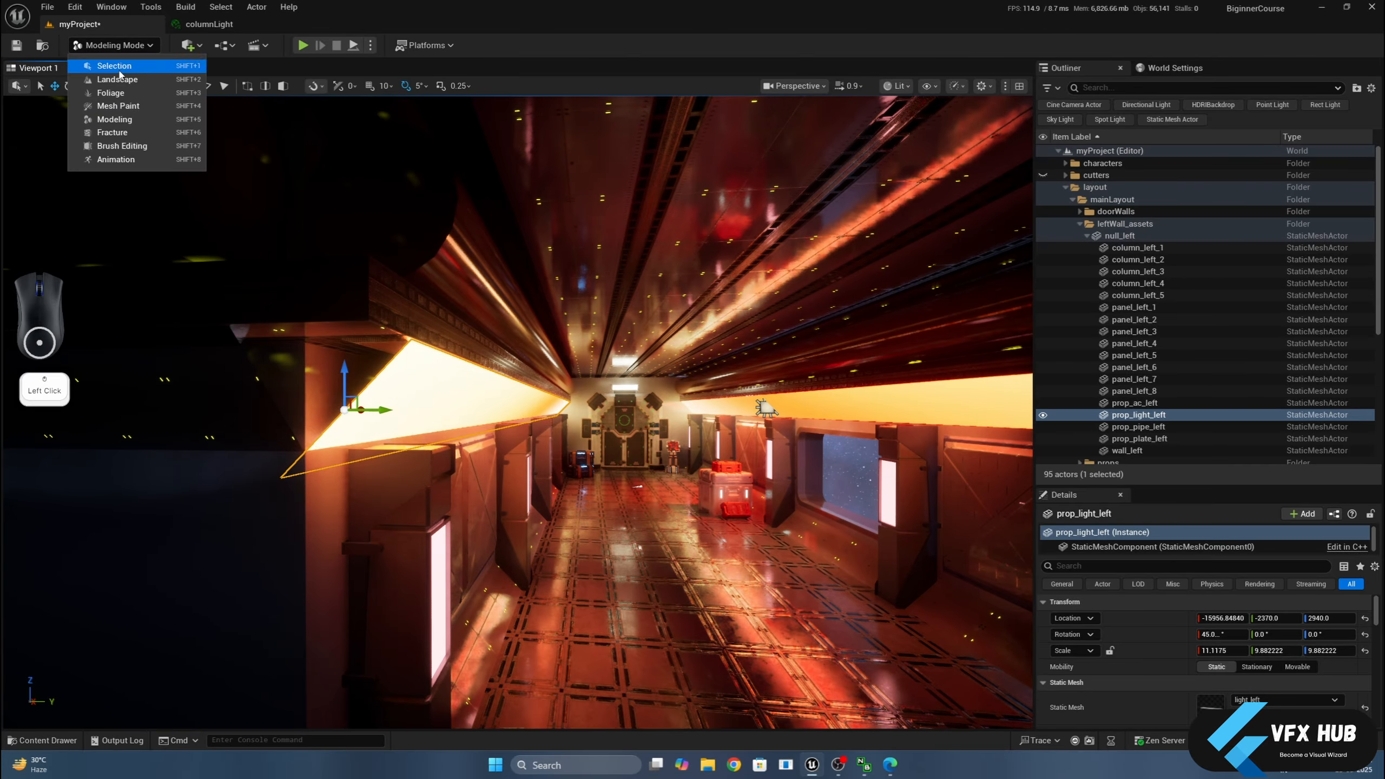
{"action": "left_click", "coordinate": [129, 120]}
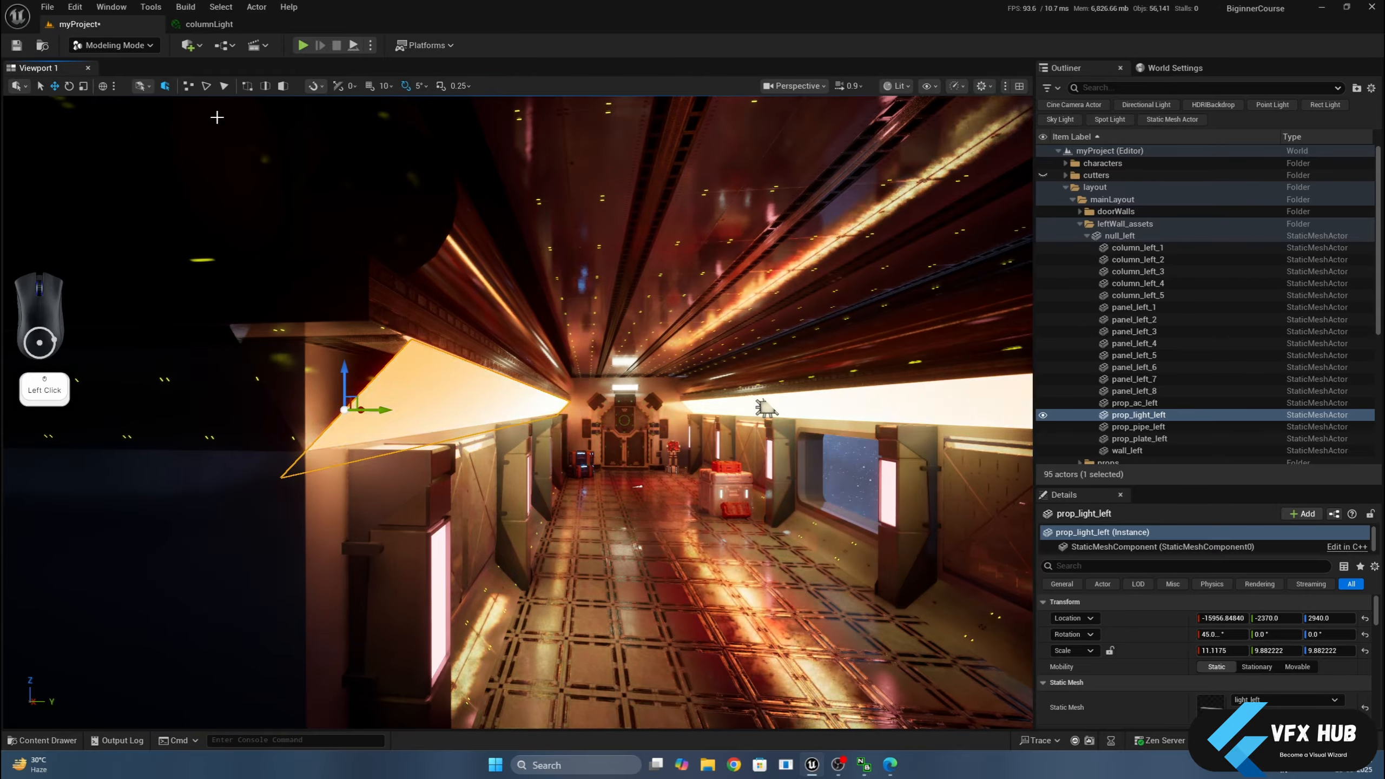
{"action": "left_click", "coordinate": [119, 44]}
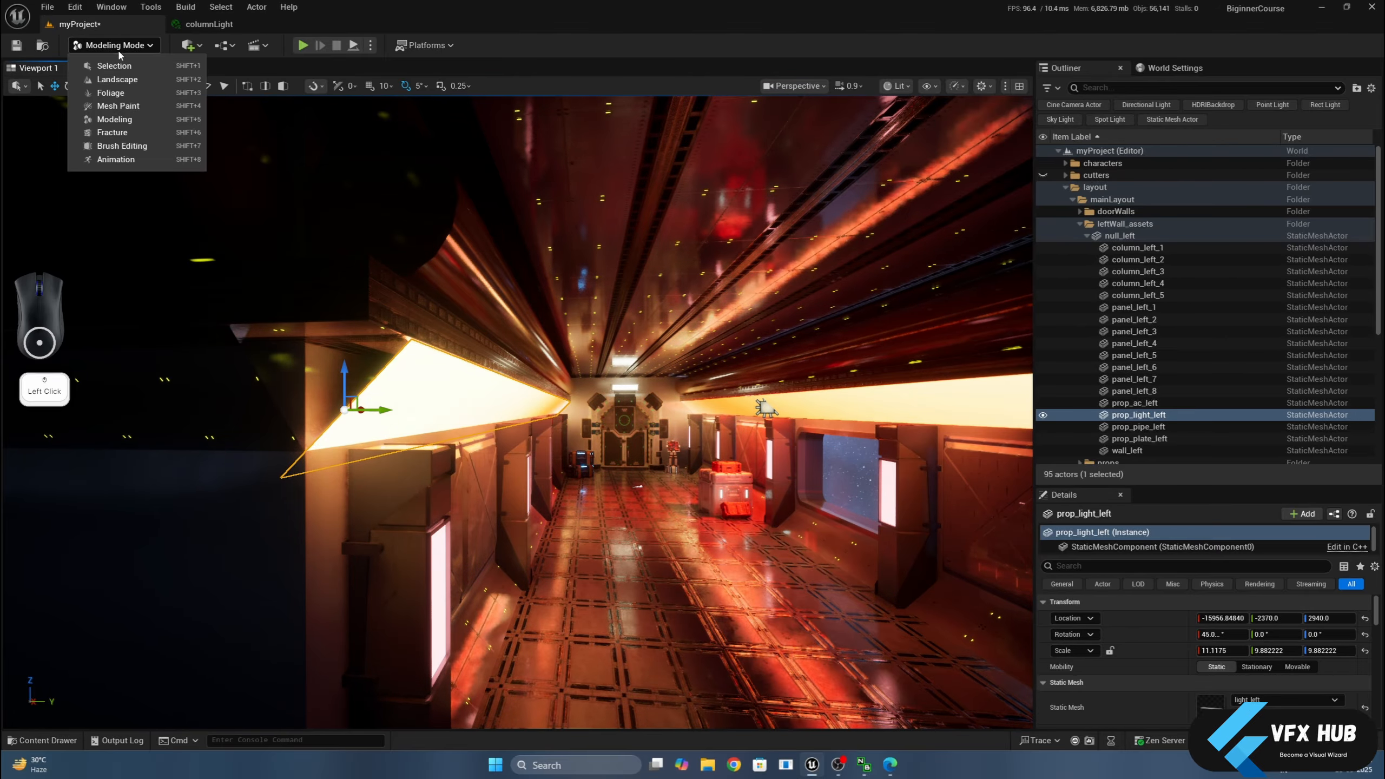
{"action": "left_click", "coordinate": [114, 65]}
{"action": "left_click", "coordinate": [114, 45]}
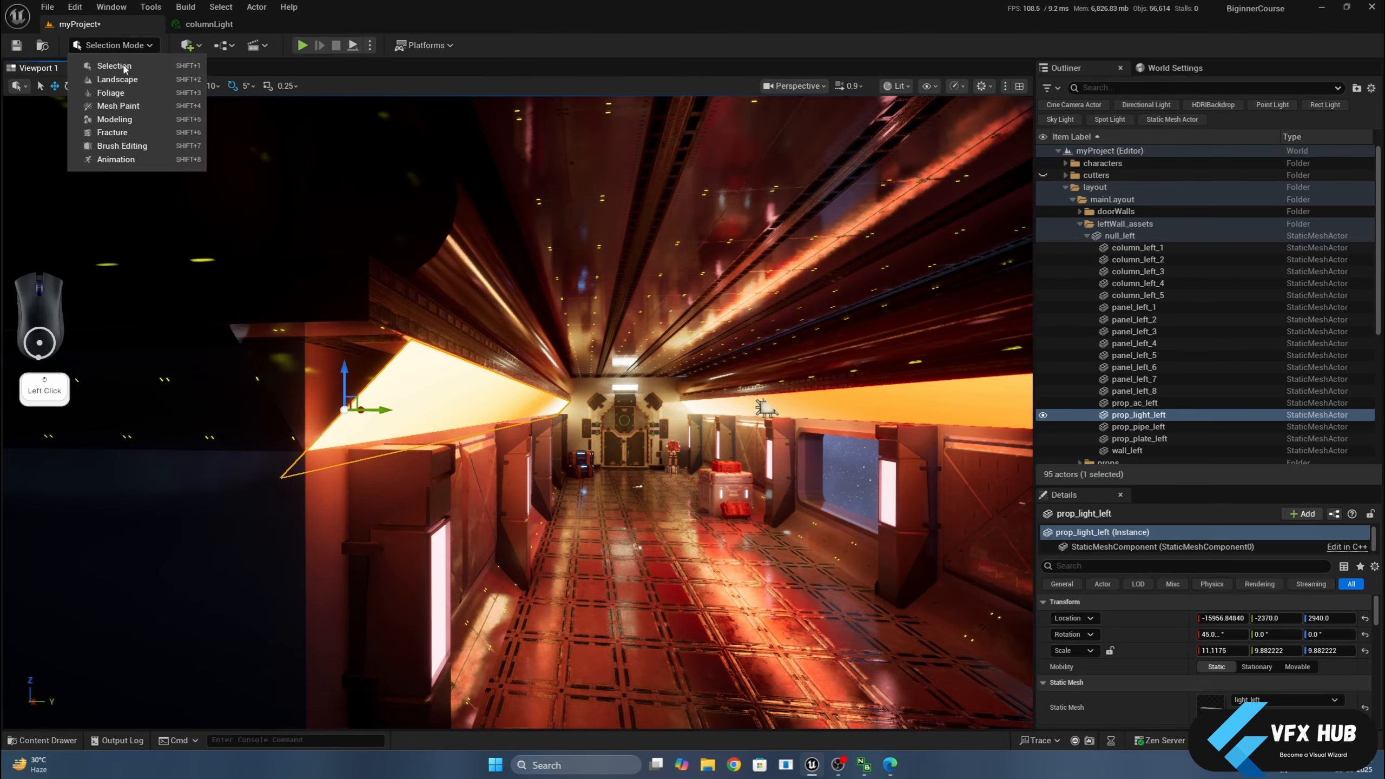
{"action": "left_click", "coordinate": [114, 119]}
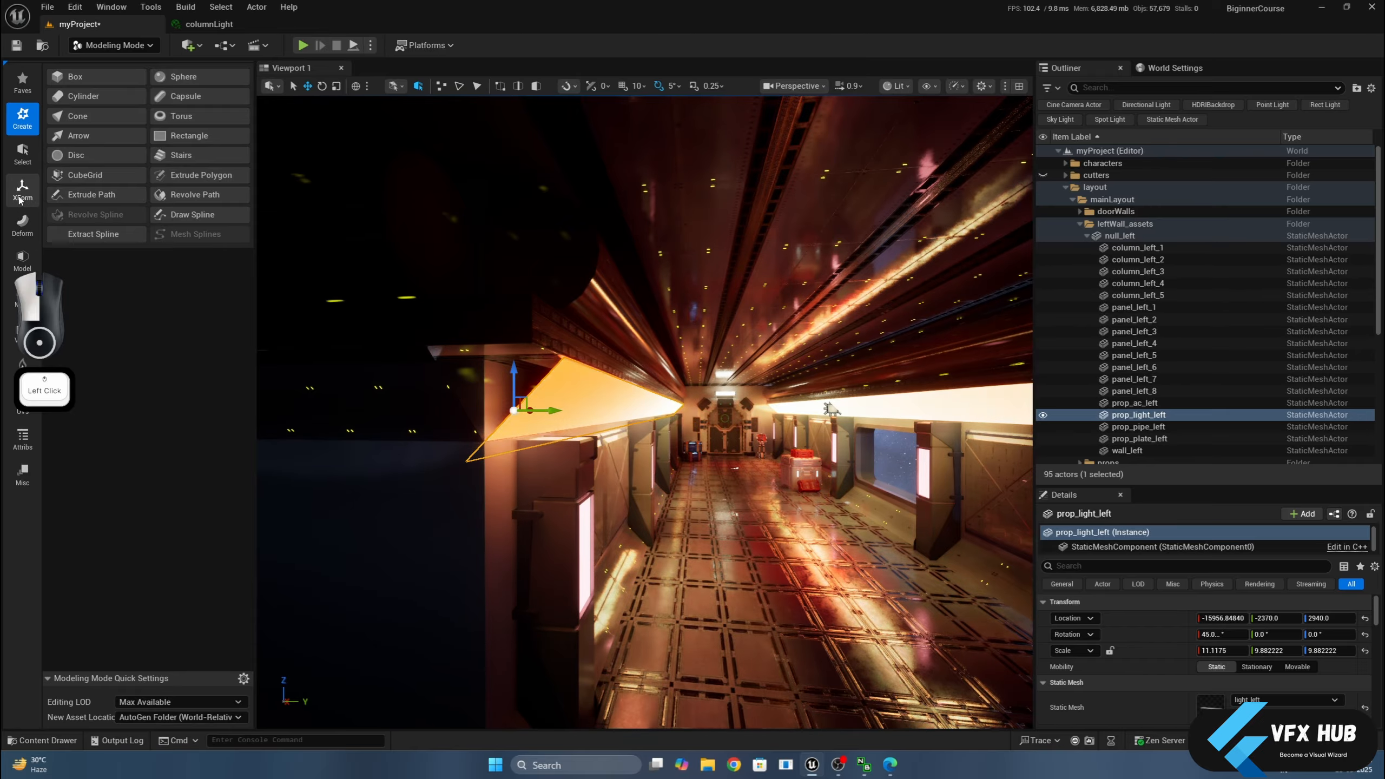
Duplicate prop_light_left as a new mesh named light_left_glass, keeping the input mesh.
{"action": "left_click", "coordinate": [21, 196]}
{"action": "left_click", "coordinate": [189, 97]}
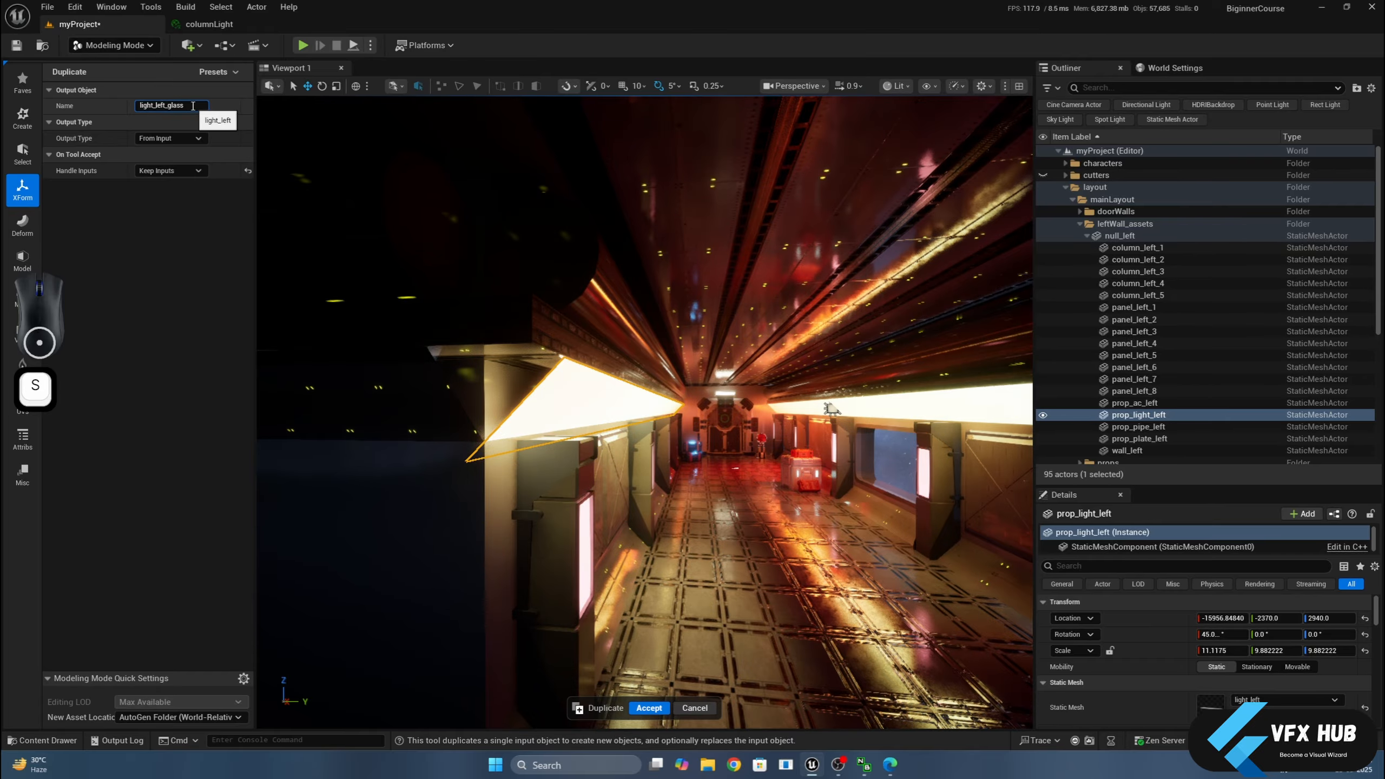
{"action": "left_click", "coordinate": [649, 708]}
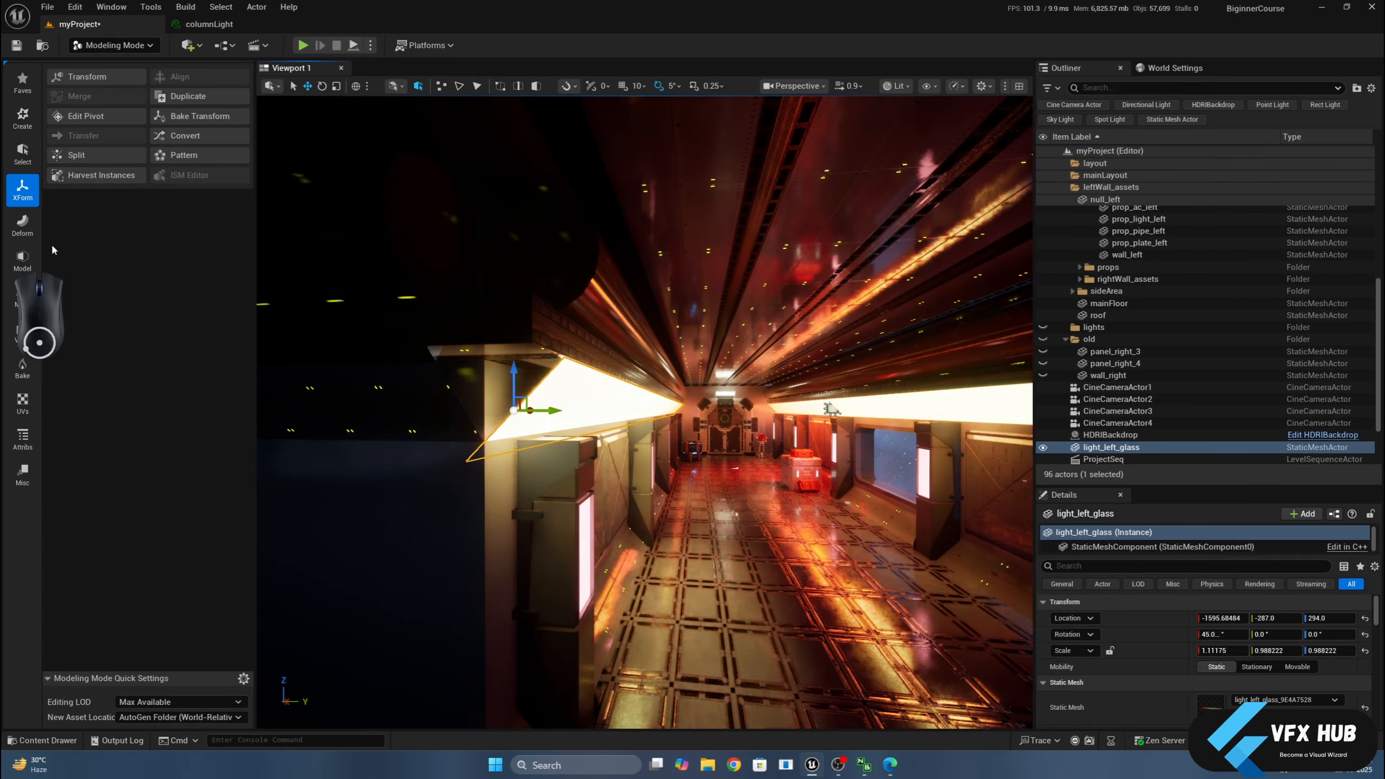
Extrude the face of light_left_glass with PolyGroup Edit and fine-tune the extruded face's offset along its local axis.
{"action": "left_click", "coordinate": [22, 260]}
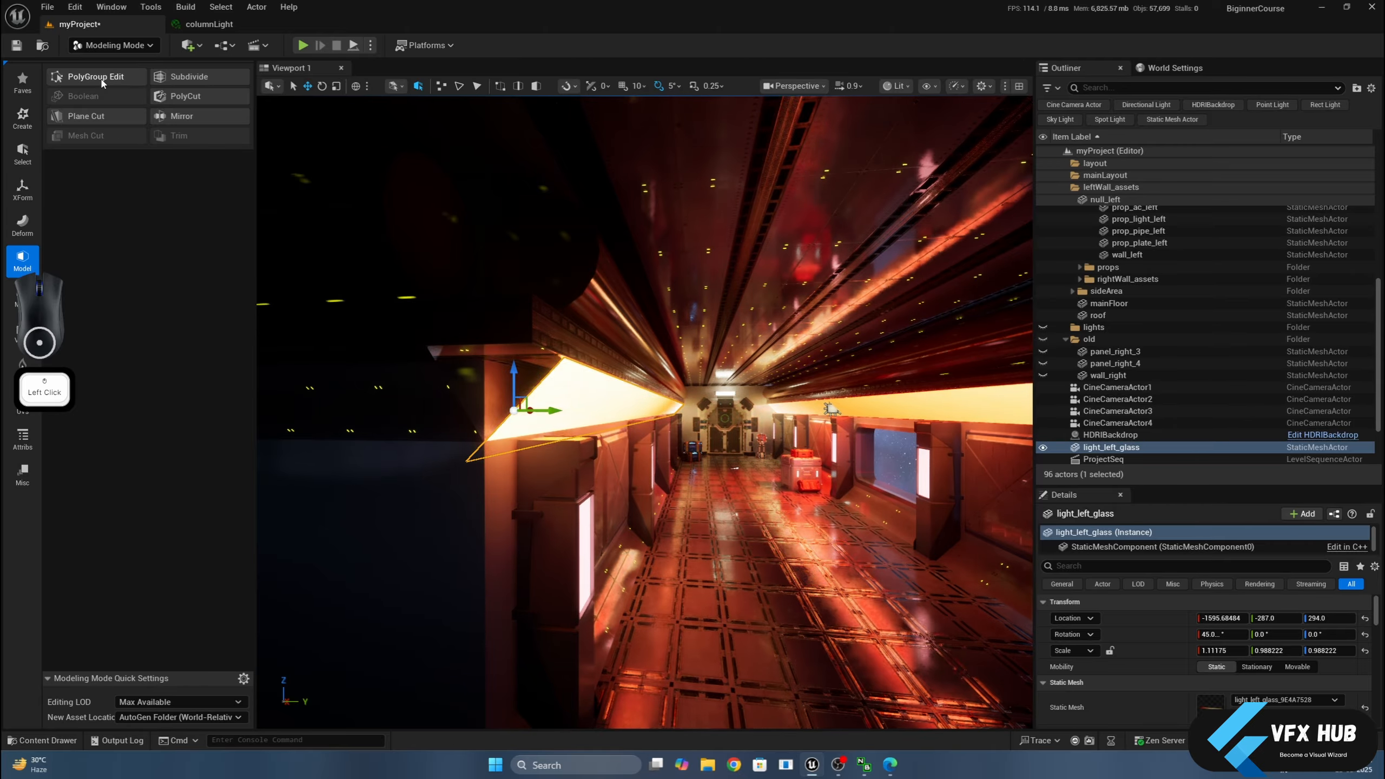
{"action": "left_click", "coordinate": [98, 78]}
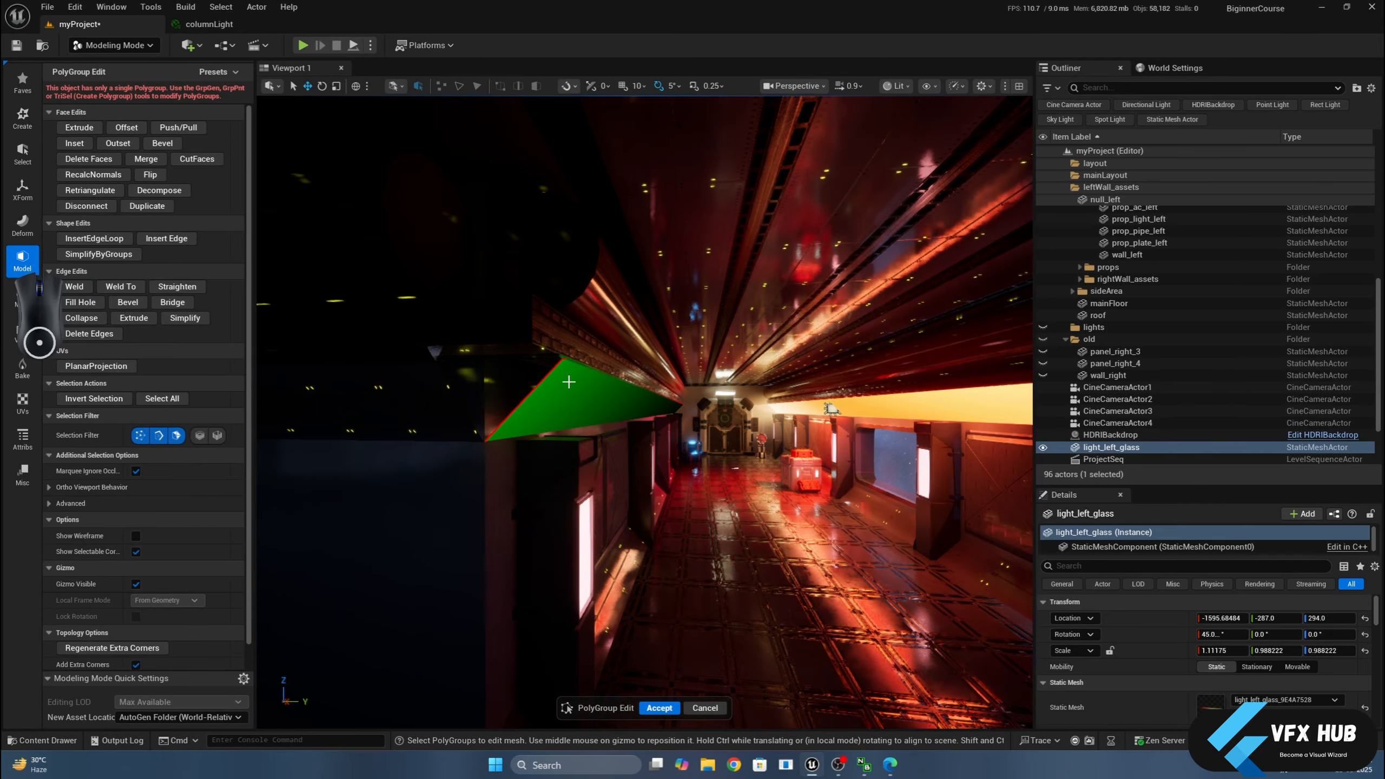
{"action": "left_click", "coordinate": [79, 127]}
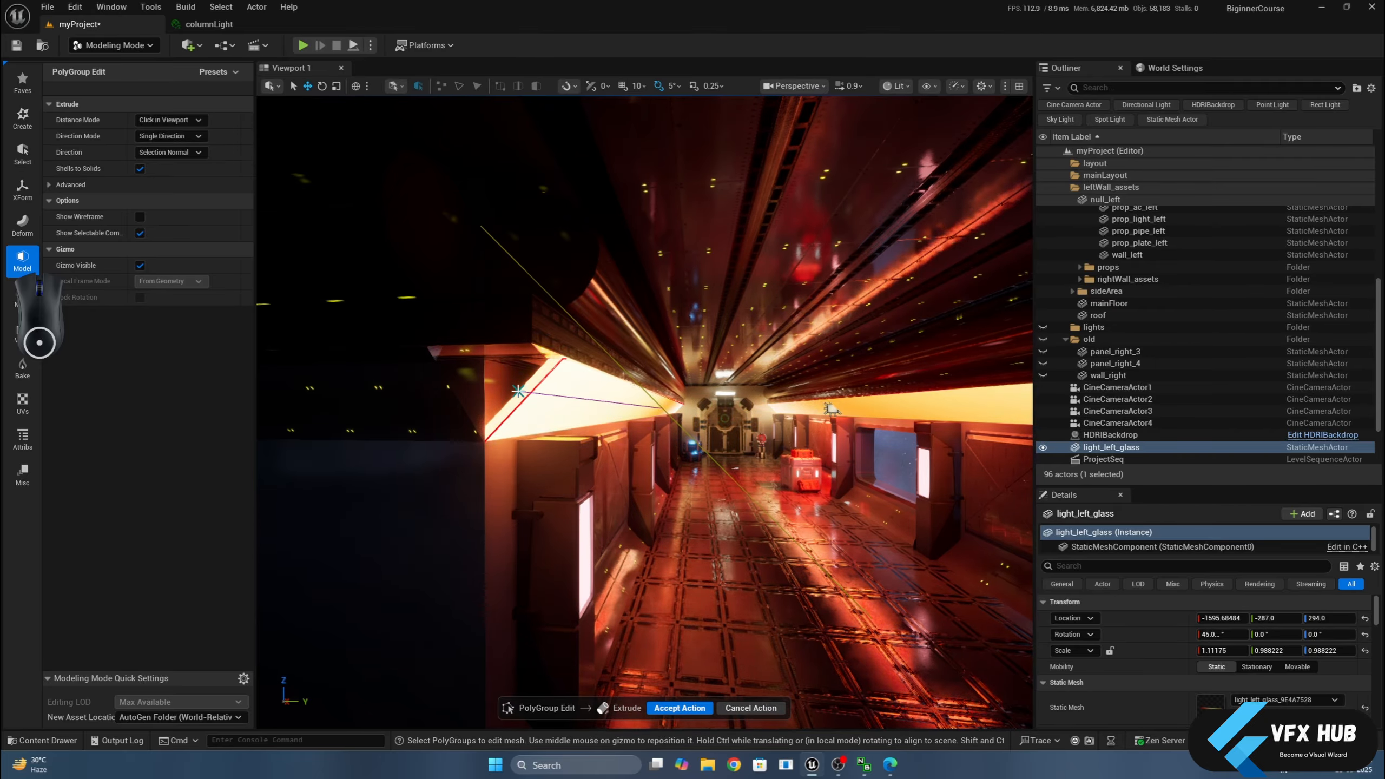
{"action": "left_click", "coordinate": [515, 391]}
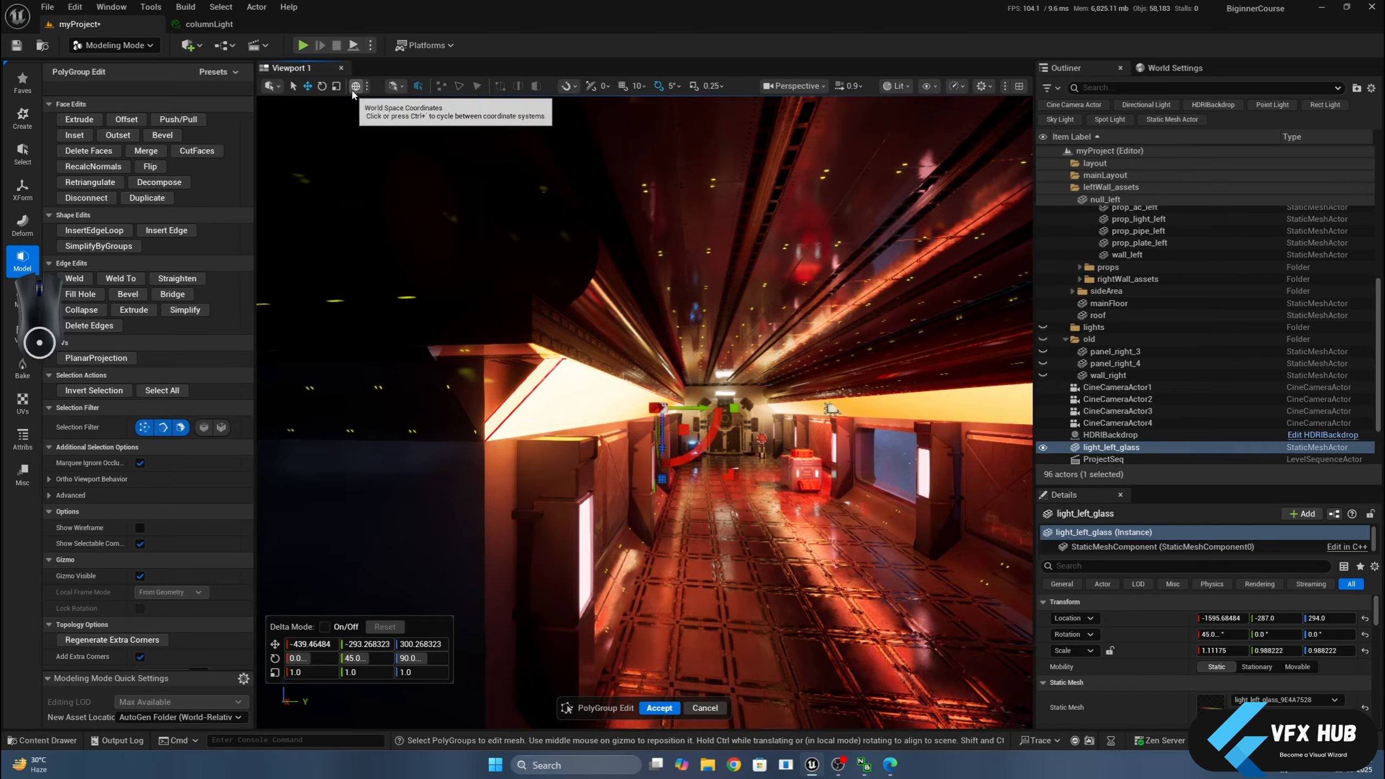
{"action": "left_click", "coordinate": [323, 86]}
{"action": "left_click_drag", "start_coordinate": [694, 440], "coordinate": [693, 437]}
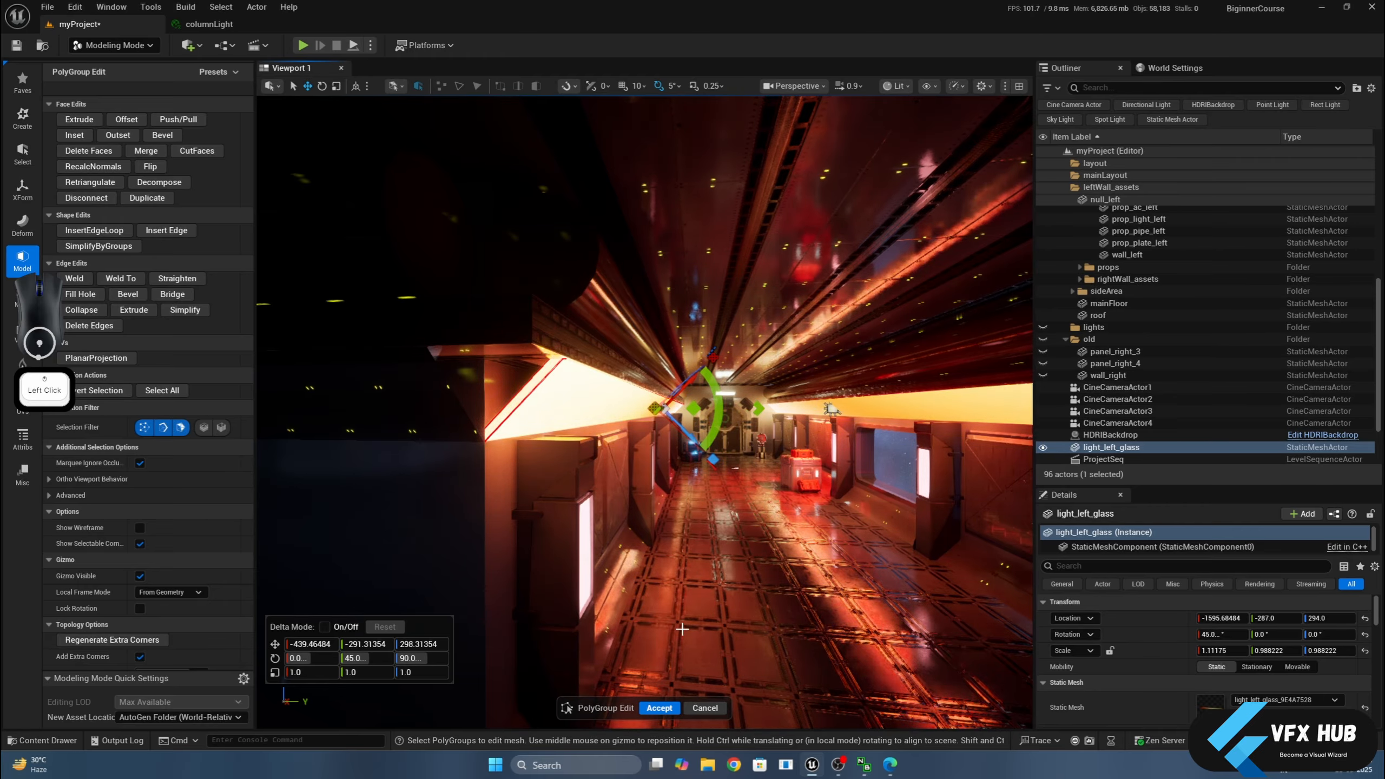
{"action": "left_click", "coordinate": [661, 708]}
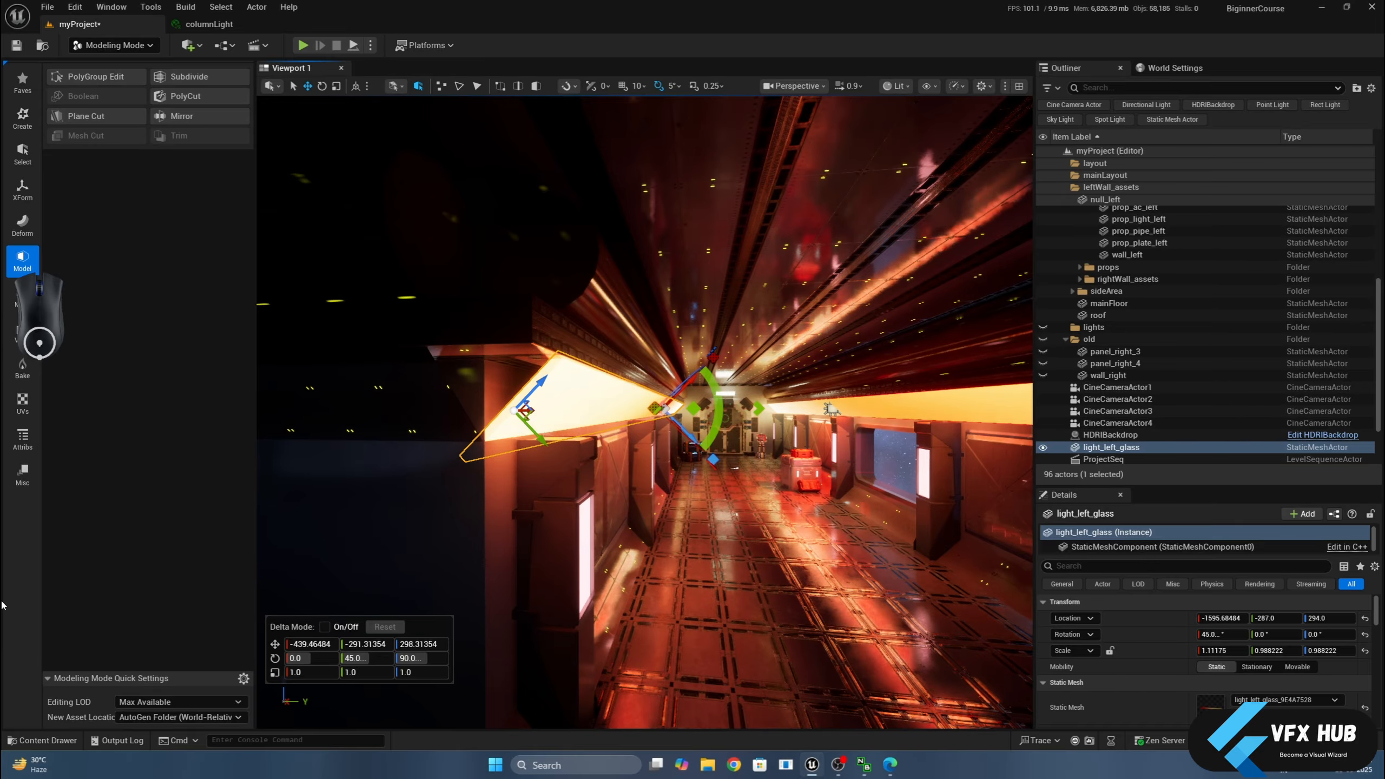
Assign the MI_GlassPattern_02 material from the AdvancedRealisticGlass Materials folder to light_left_glass.
{"action": "left_click", "coordinate": [32, 740]}
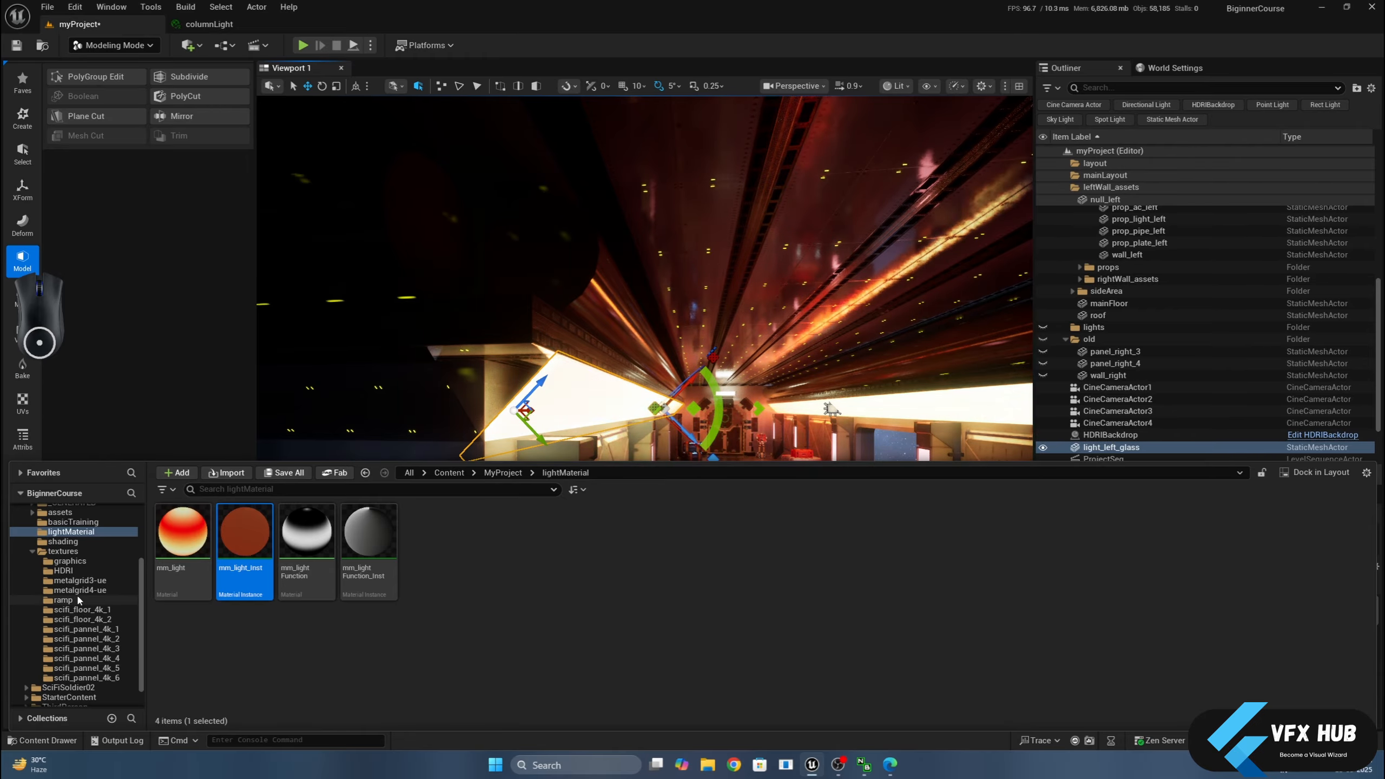
{"action": "left_click", "coordinate": [33, 553]}
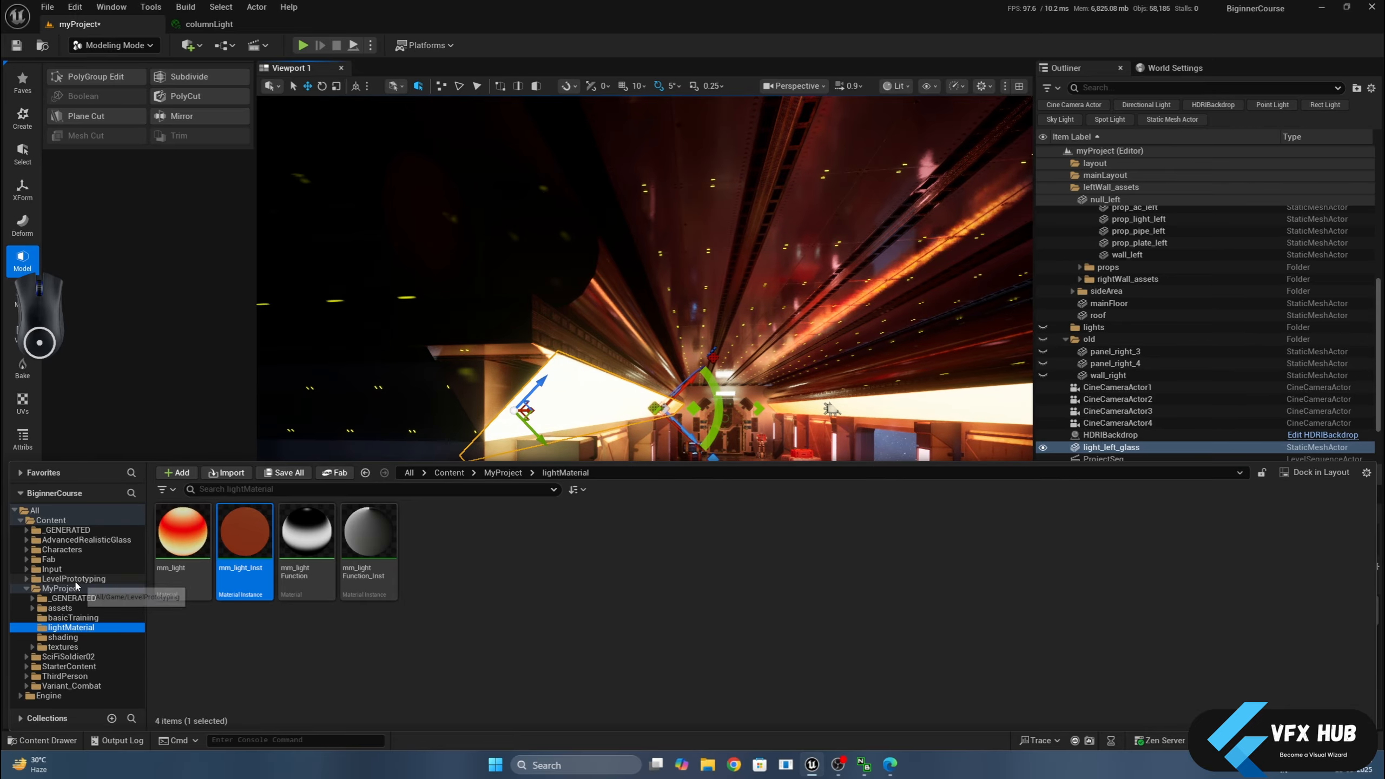
{"action": "left_click", "coordinate": [25, 560]}
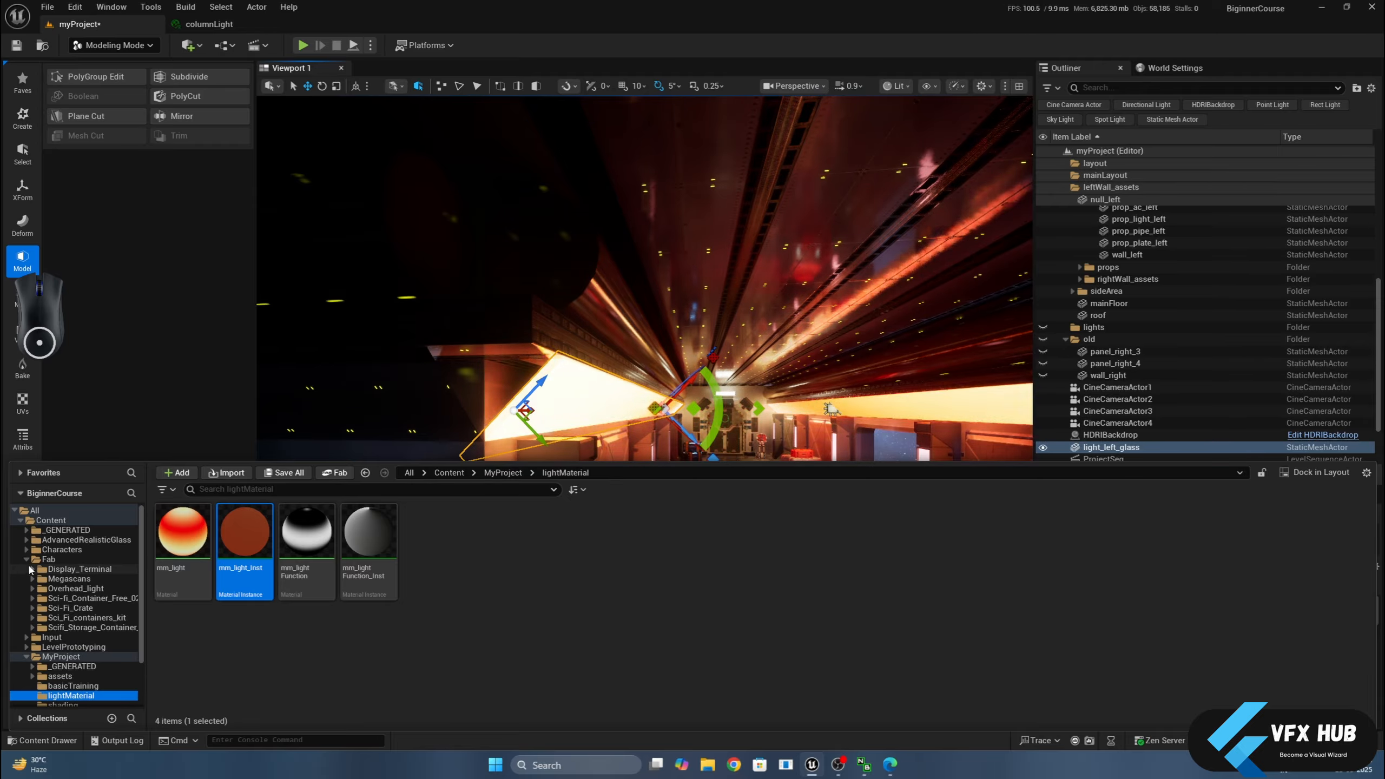
{"action": "left_click", "coordinate": [25, 560]}
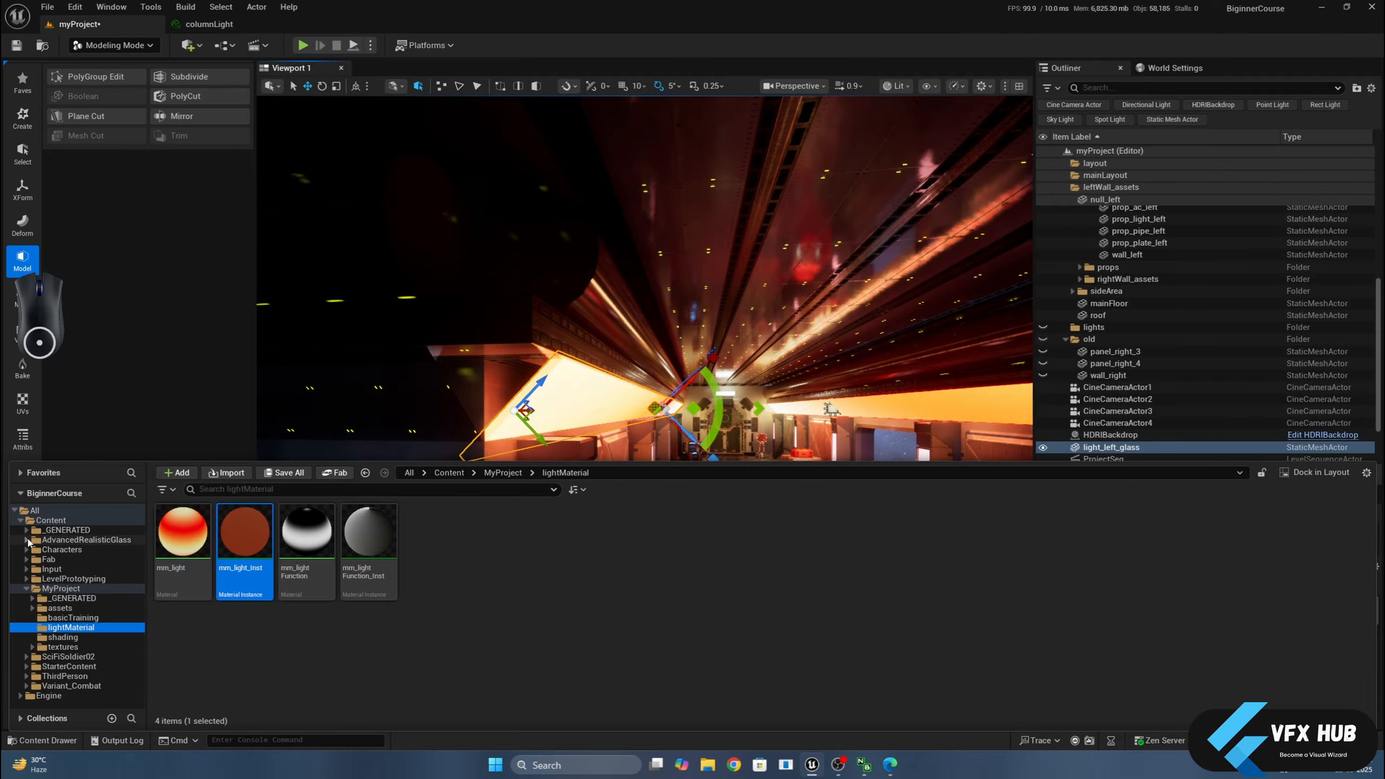
{"action": "left_click", "coordinate": [26, 540]}
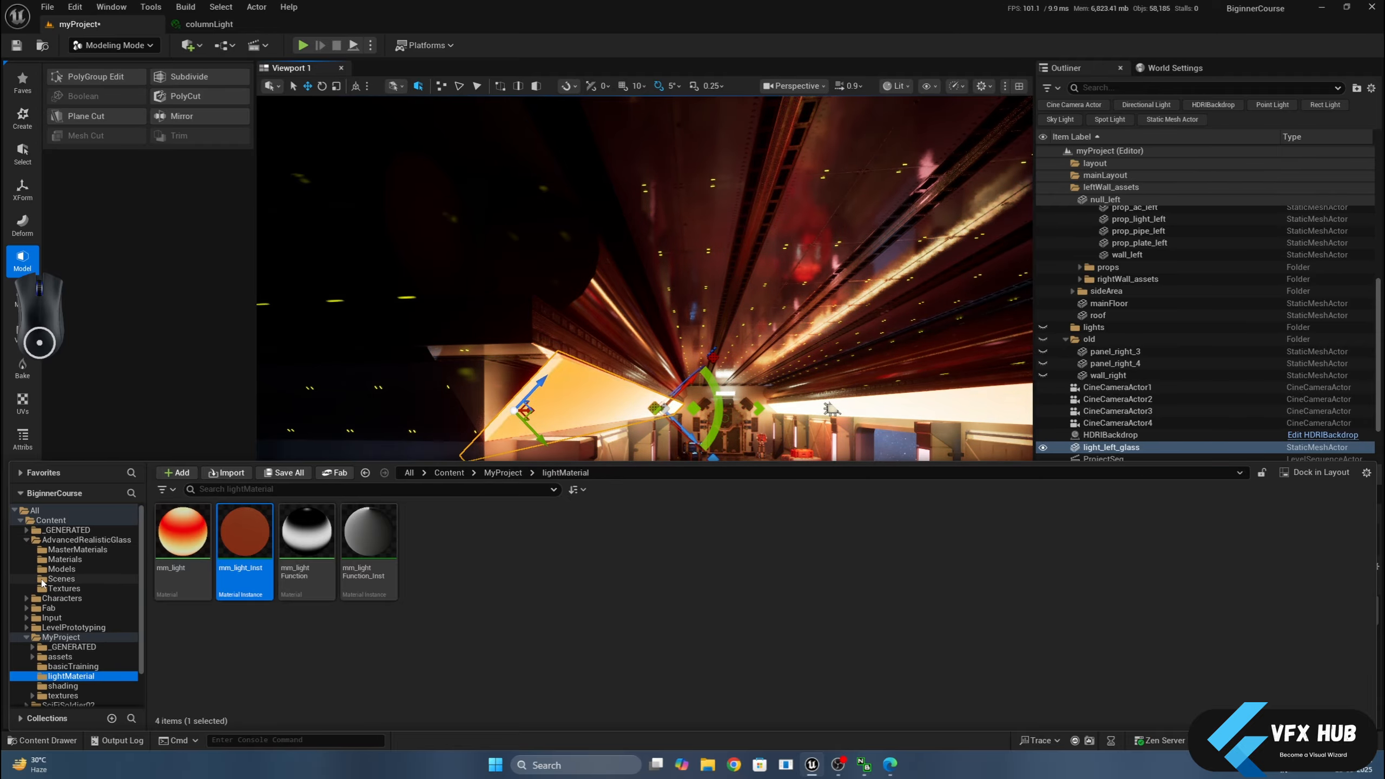
{"action": "left_click", "coordinate": [75, 561]}
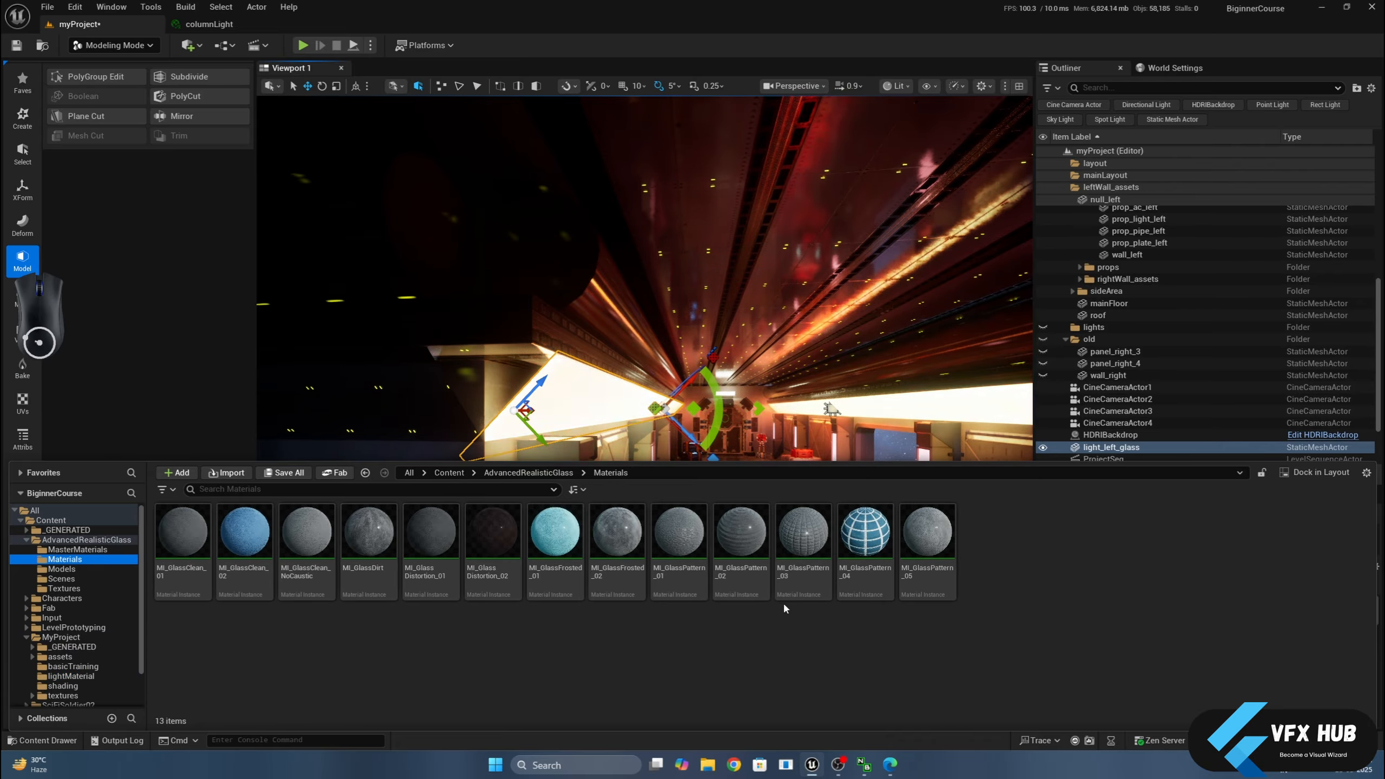
{"action": "left_click", "coordinate": [742, 557]}
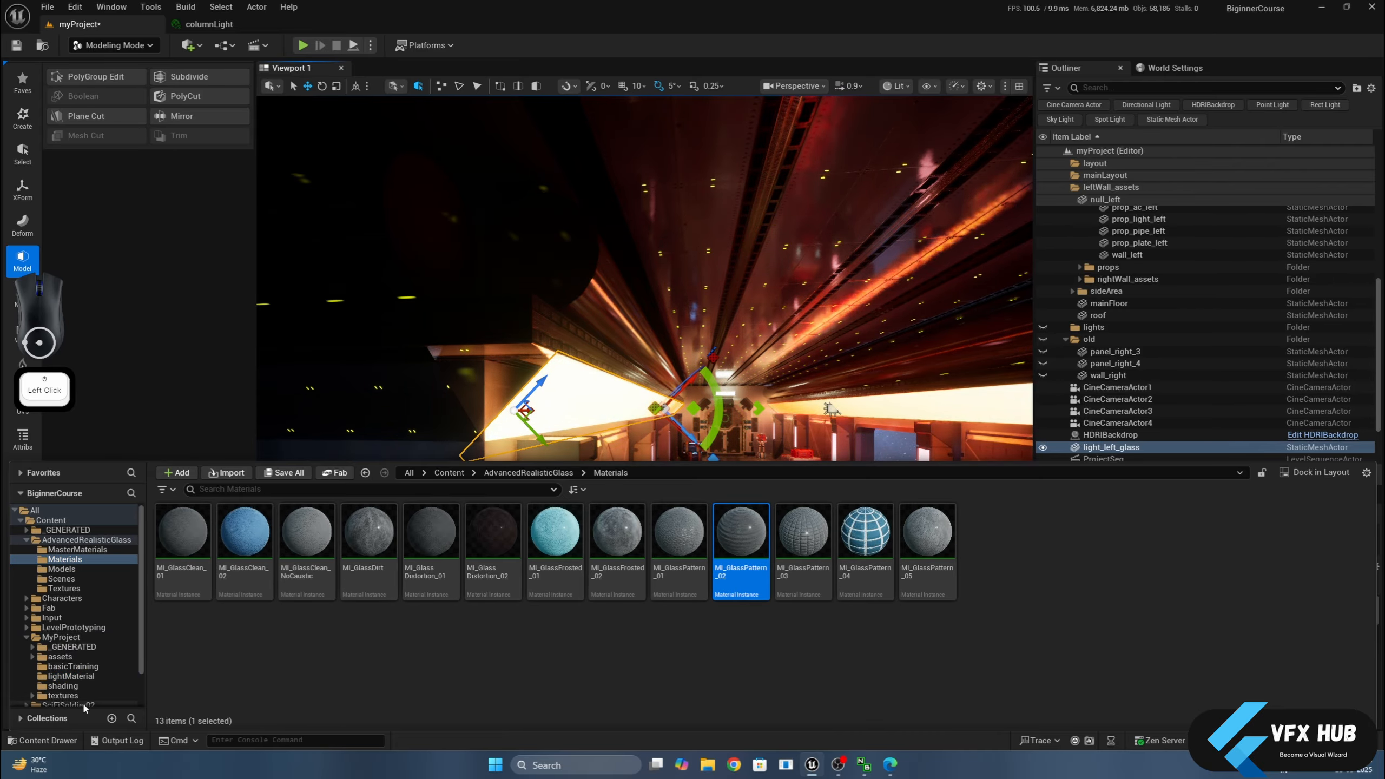
{"action": "left_click", "coordinate": [43, 741]}
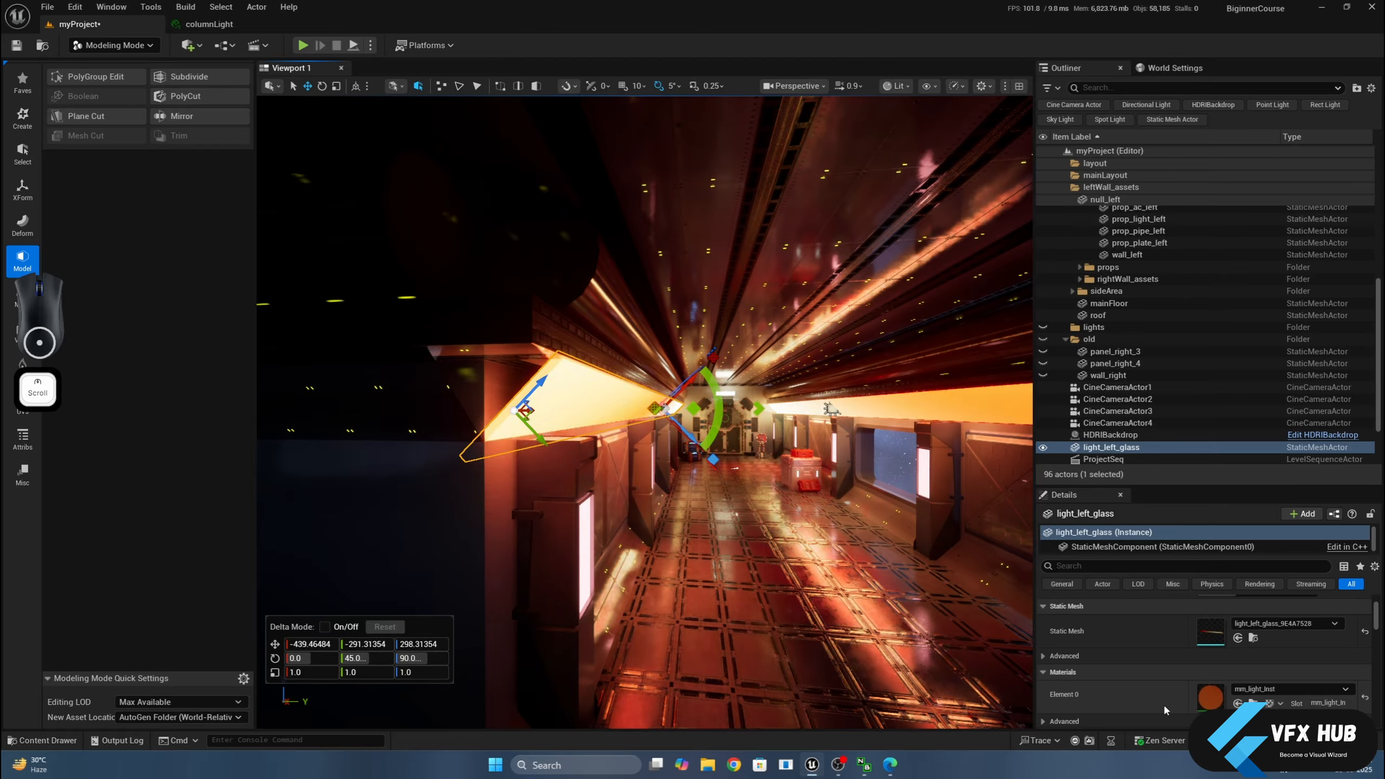
{"action": "scroll", "coordinate": [1163, 704], "scroll_direction": "down", "scroll_amount": 3}
{"action": "left_click", "coordinate": [1239, 666]}
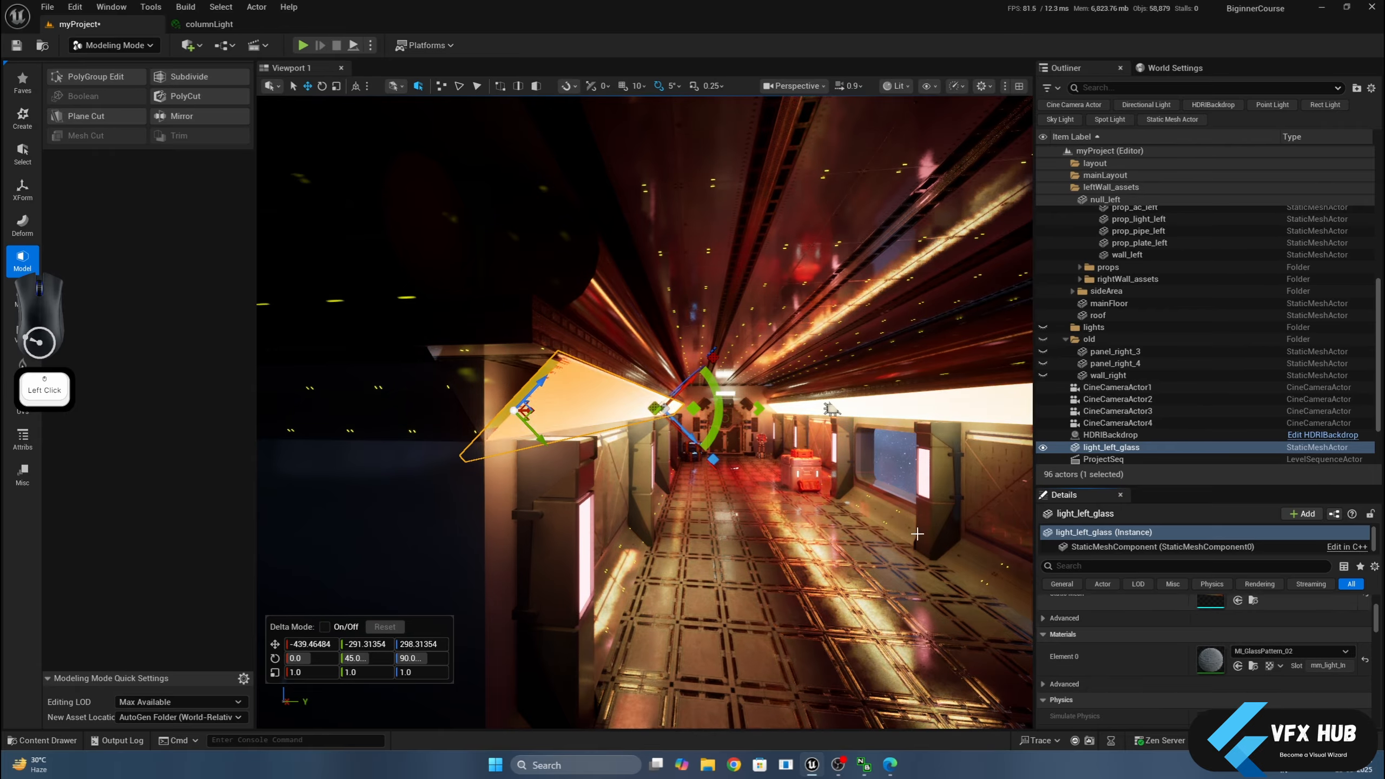
Nudge light_left_glass slightly along its local Y axis and hide it in the level.
{"action": "scroll", "coordinate": [625, 445], "scroll_direction": "up", "scroll_amount": 3}
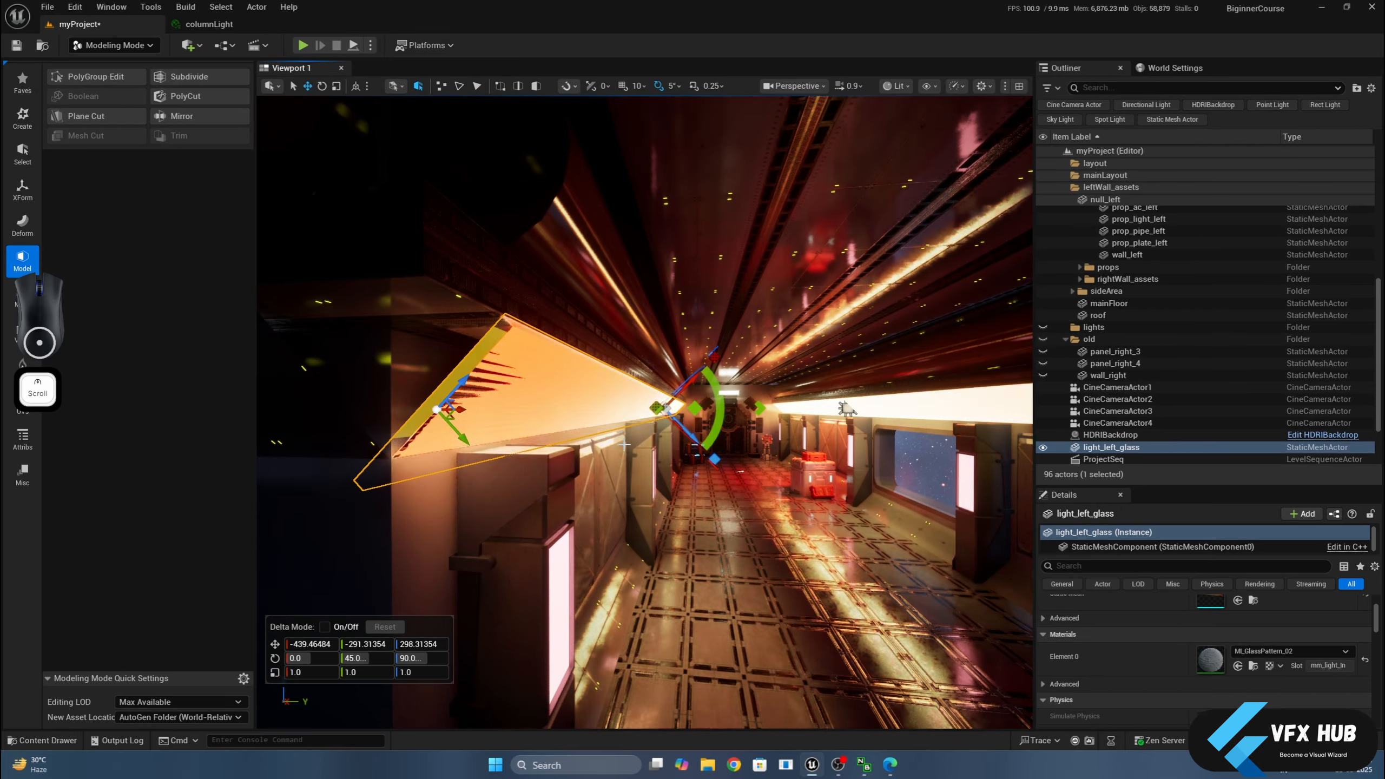
{"action": "left_click", "coordinate": [463, 435]}
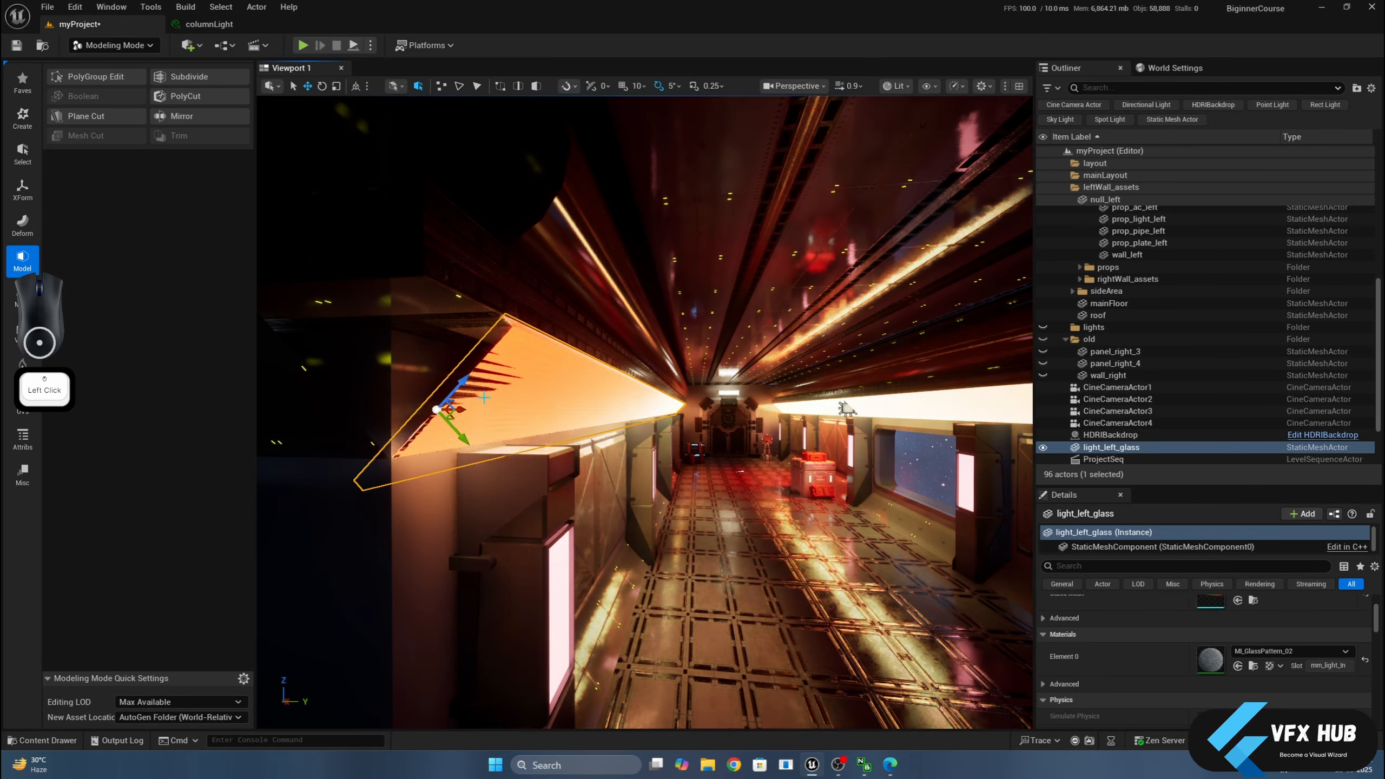
{"action": "scroll", "coordinate": [1127, 354], "scroll_direction": "up", "scroll_amount": 5}
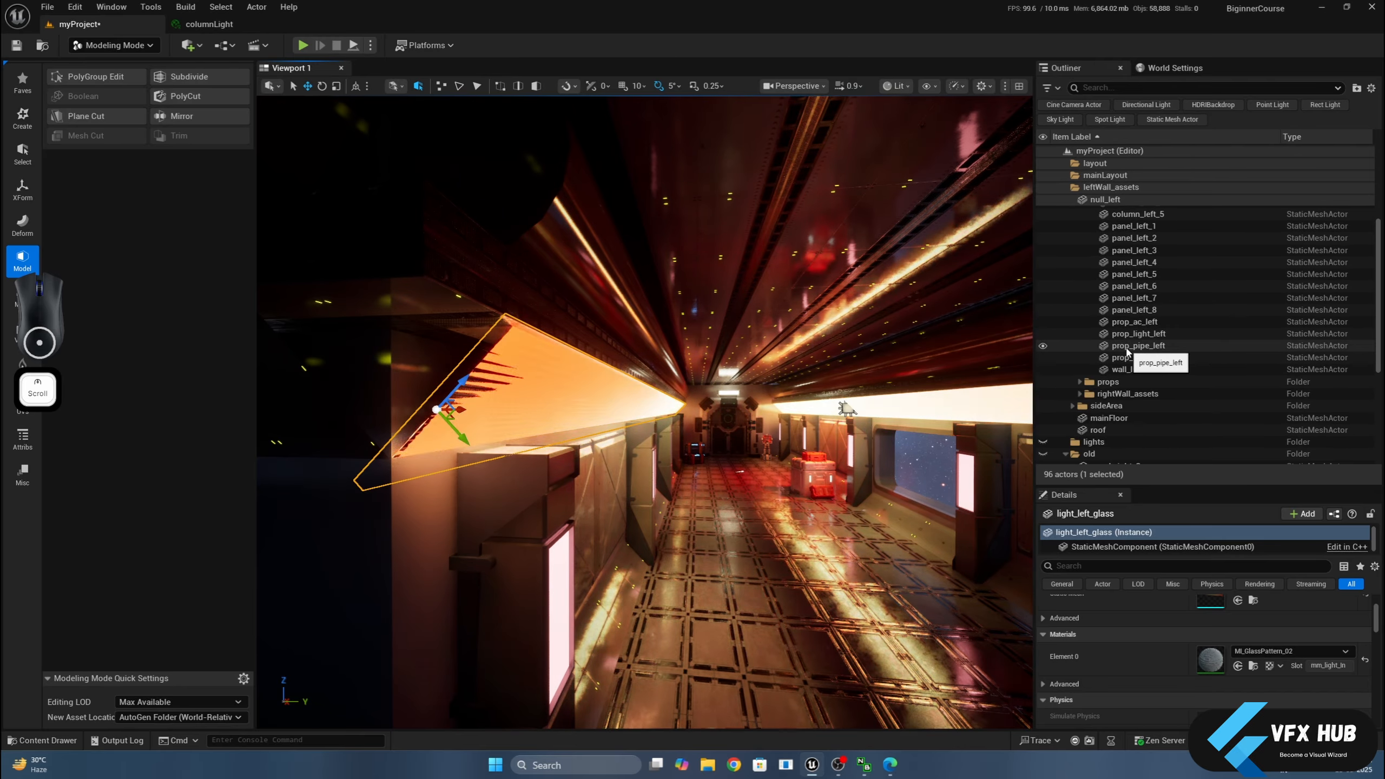
{"action": "scroll", "coordinate": [1129, 354], "scroll_direction": "down", "scroll_amount": 4}
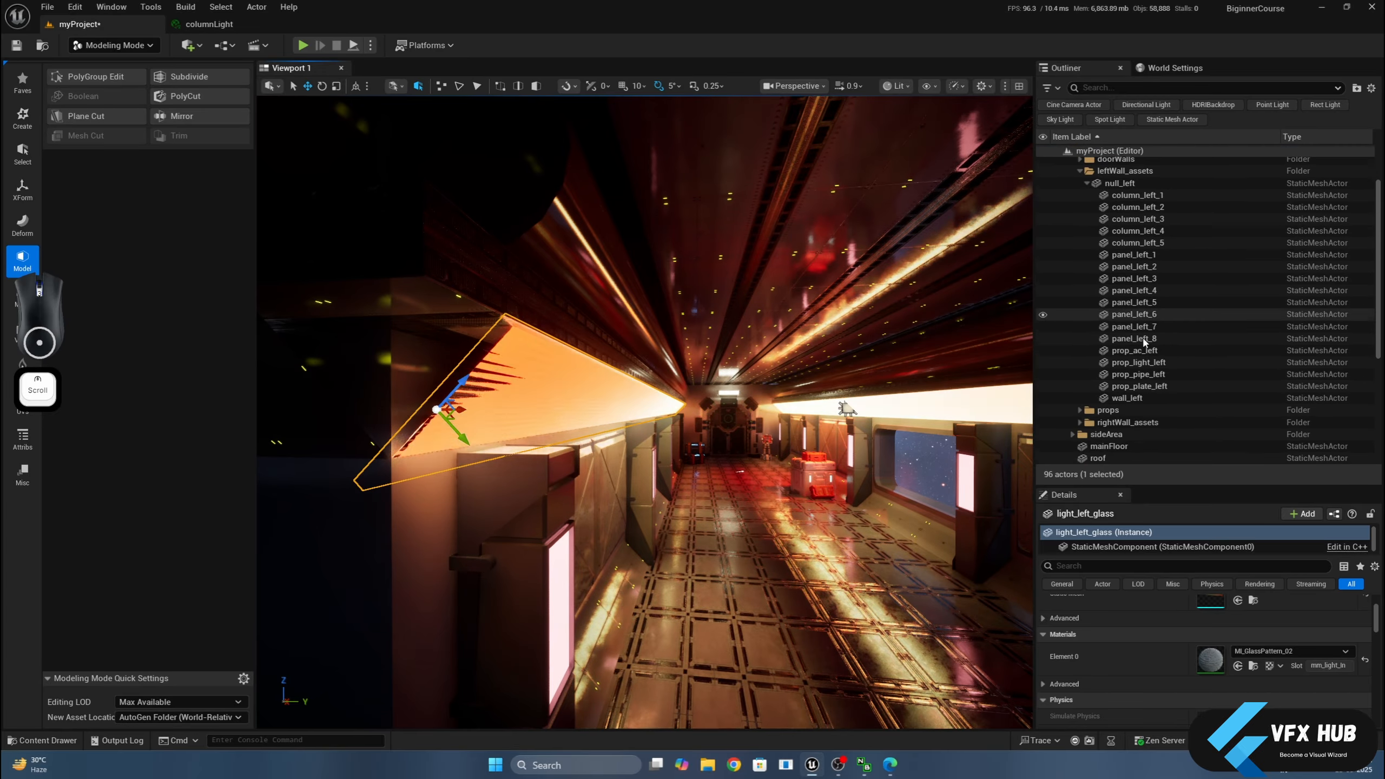
{"action": "scroll", "coordinate": [1138, 358], "scroll_direction": "down", "scroll_amount": 6}
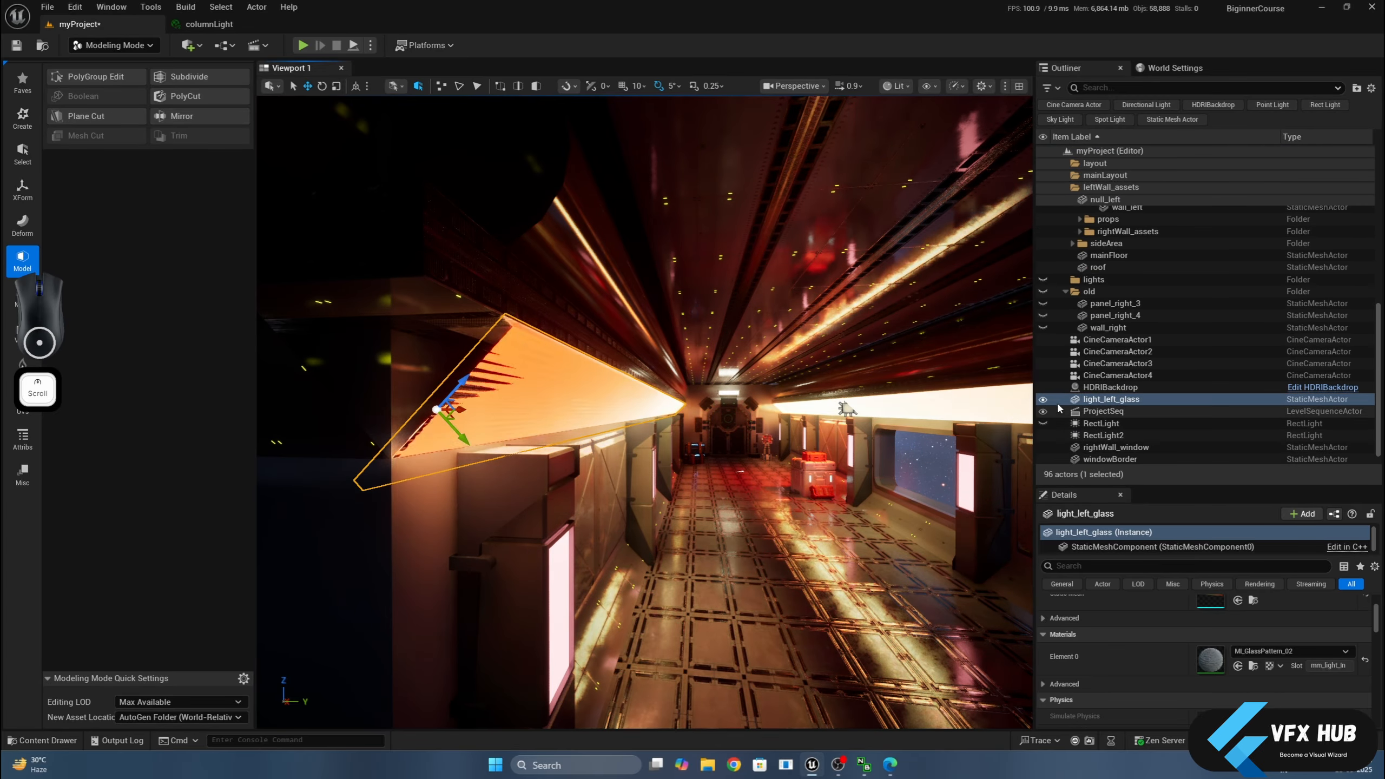
Select prop_light_left, unhide light_left_glass, and nudge prop_light_left slightly along its local Y axis.
{"action": "left_click", "coordinate": [558, 381]}
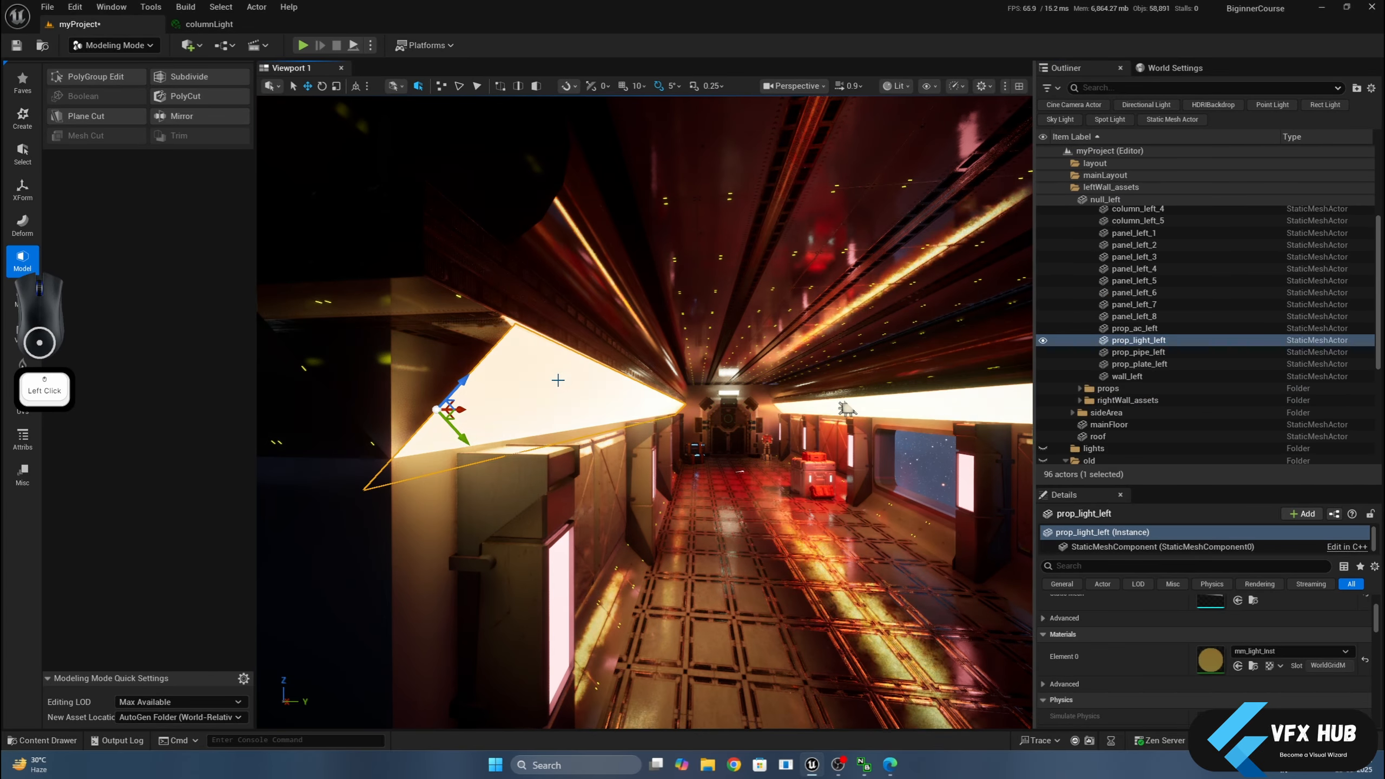
{"action": "scroll", "coordinate": [1081, 377], "scroll_direction": "down", "scroll_amount": 7}
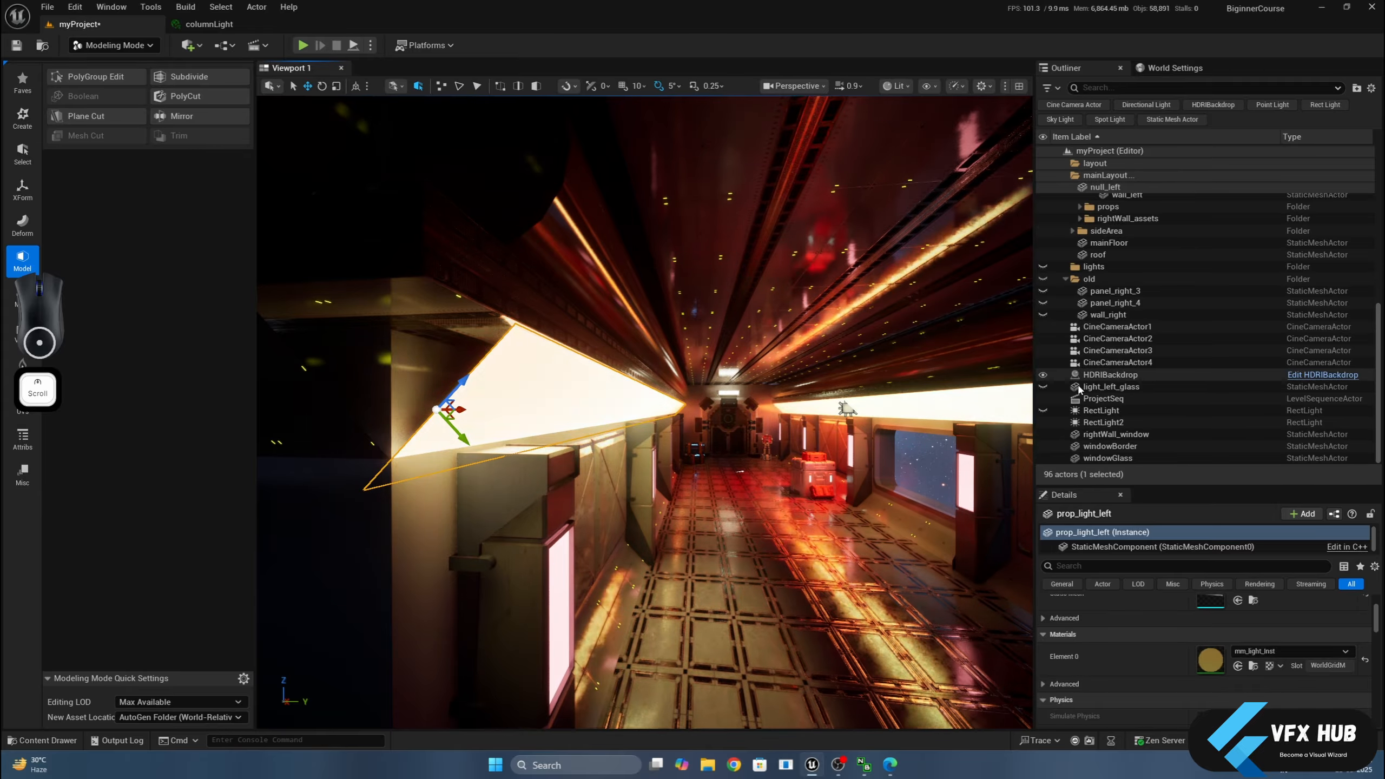
{"action": "left_click", "coordinate": [1044, 388]}
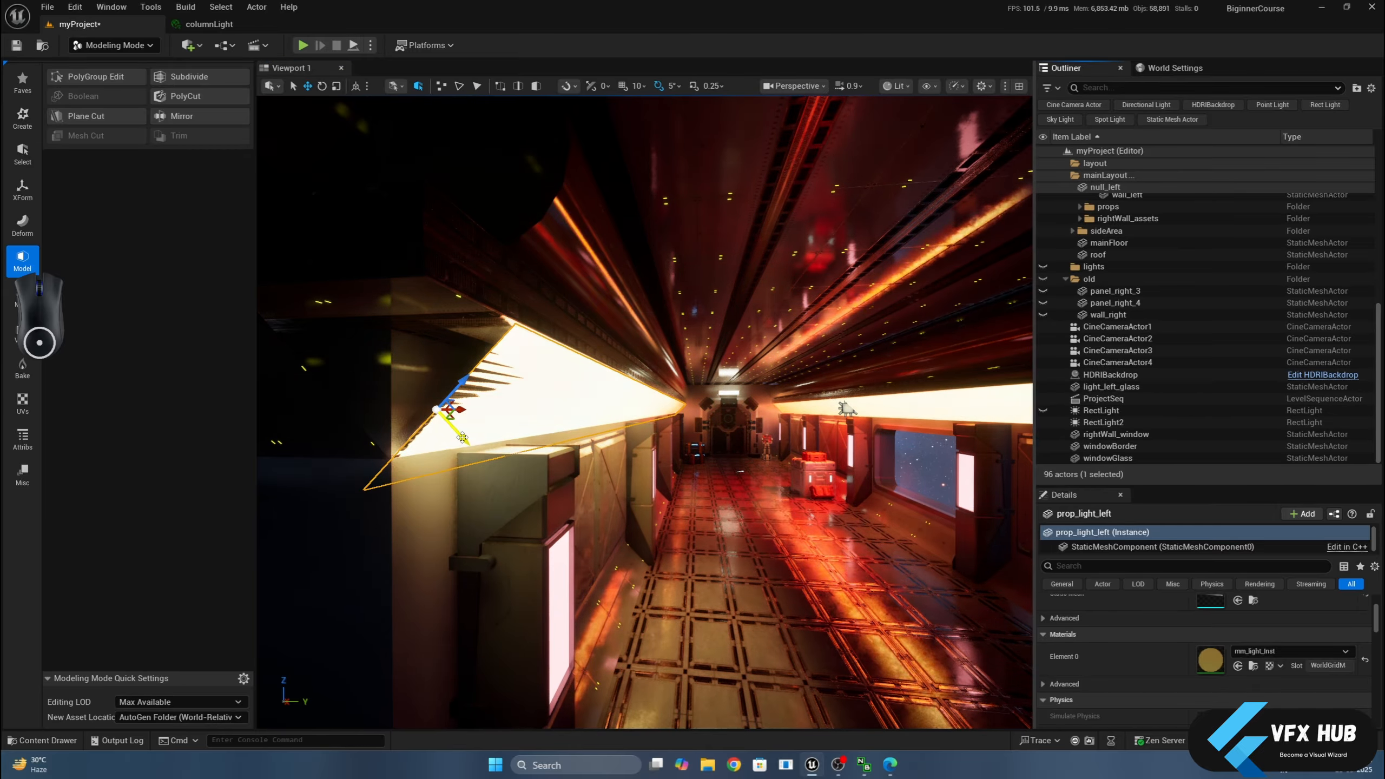
{"action": "left_click_drag", "start_coordinate": [462, 438], "coordinate": [461, 436]}
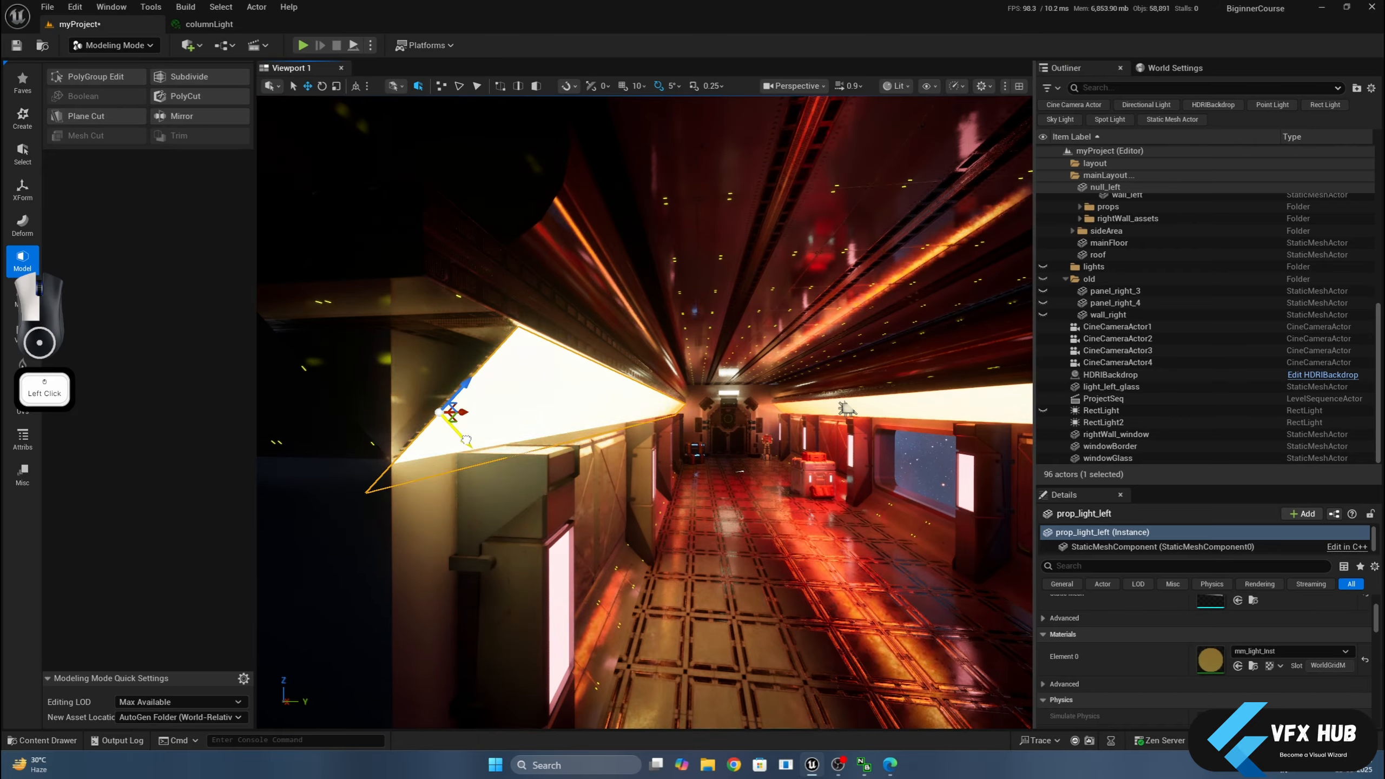
{"action": "scroll", "coordinate": [471, 436], "scroll_direction": "up", "scroll_amount": 3}
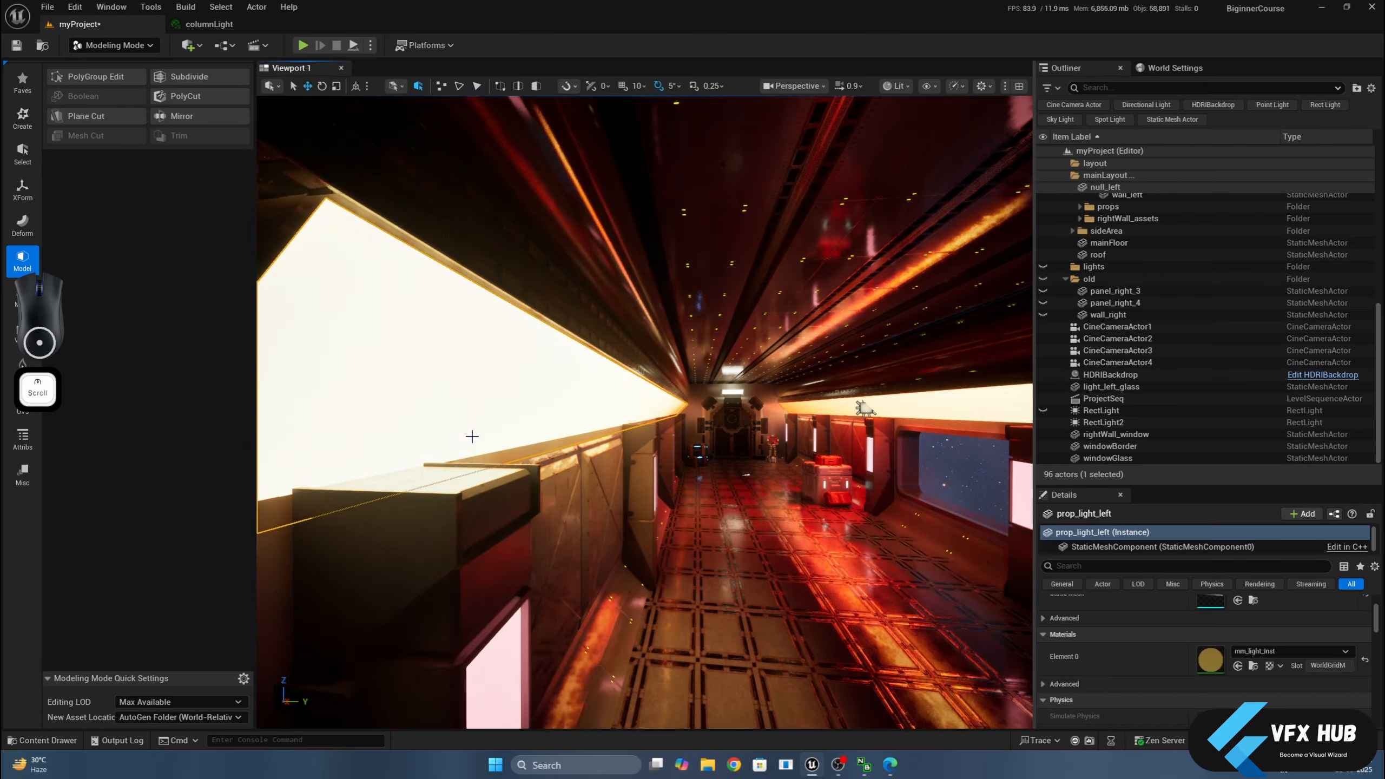
Inspect prop_light_left and its glass cover in Unlit view, restore Lit view, and examine the lit strip along the corridor.
{"action": "middle_click_drag", "start_coordinate": [470, 436], "coordinate": [465, 416]}
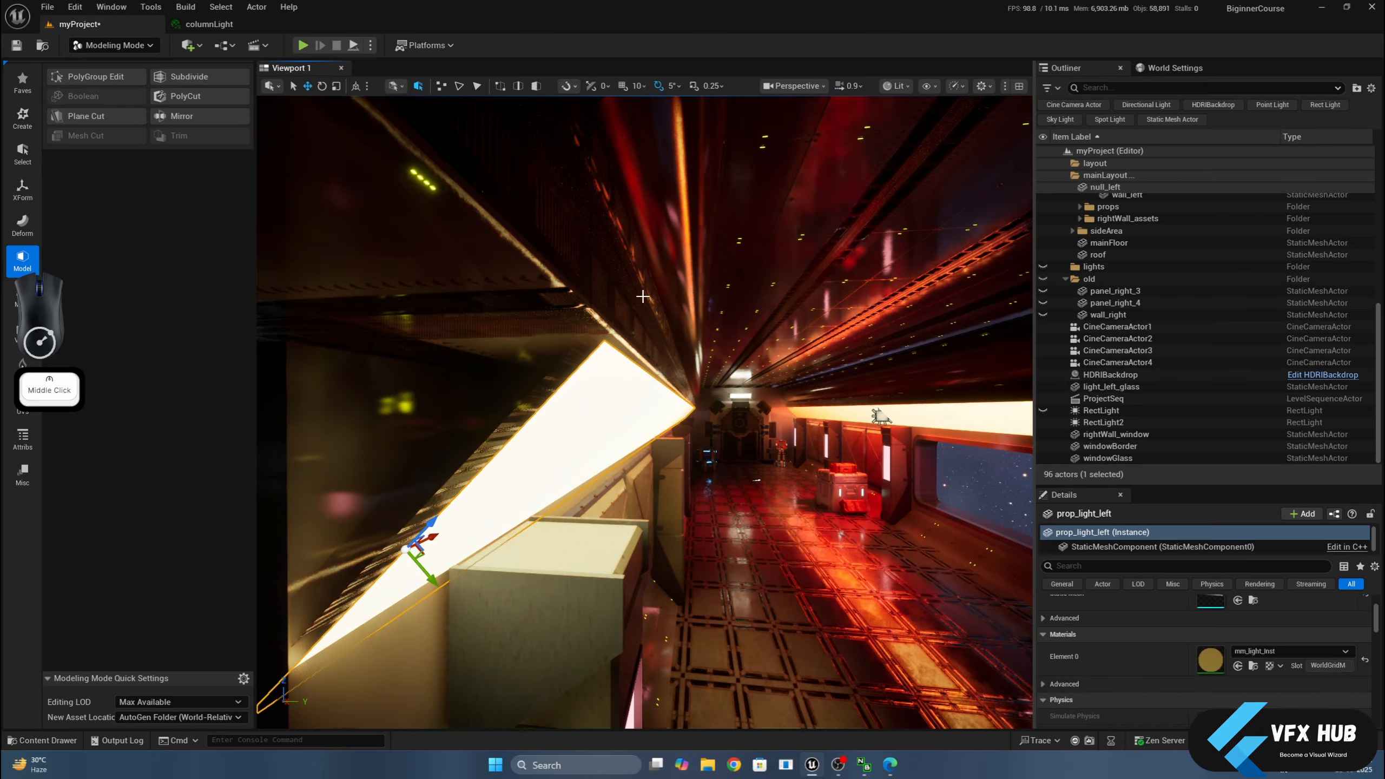
{"action": "left_click", "coordinate": [897, 85]}
{"action": "left_click", "coordinate": [897, 151]}
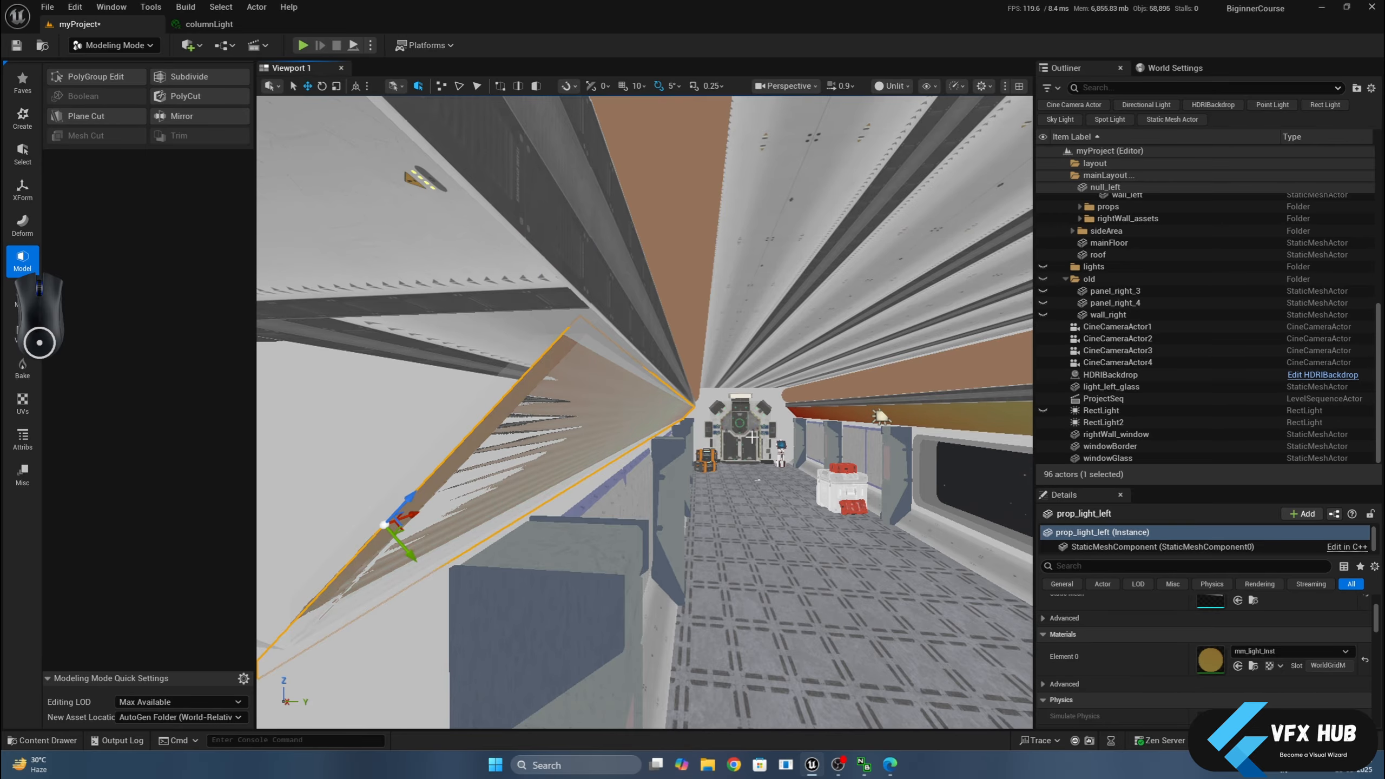
{"action": "left_click", "coordinate": [894, 86]}
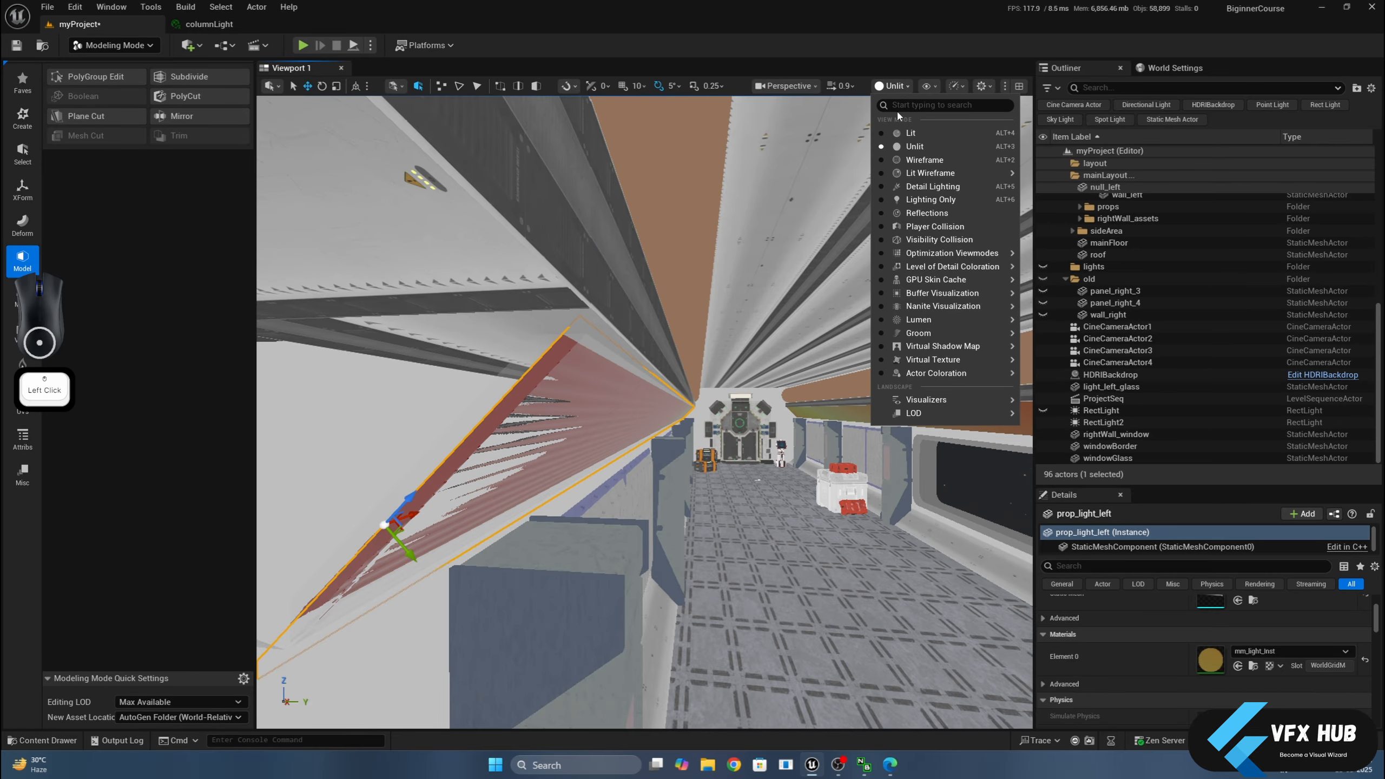
{"action": "left_click", "coordinate": [909, 134]}
{"action": "scroll", "coordinate": [875, 373], "scroll_direction": "up", "scroll_amount": 5}
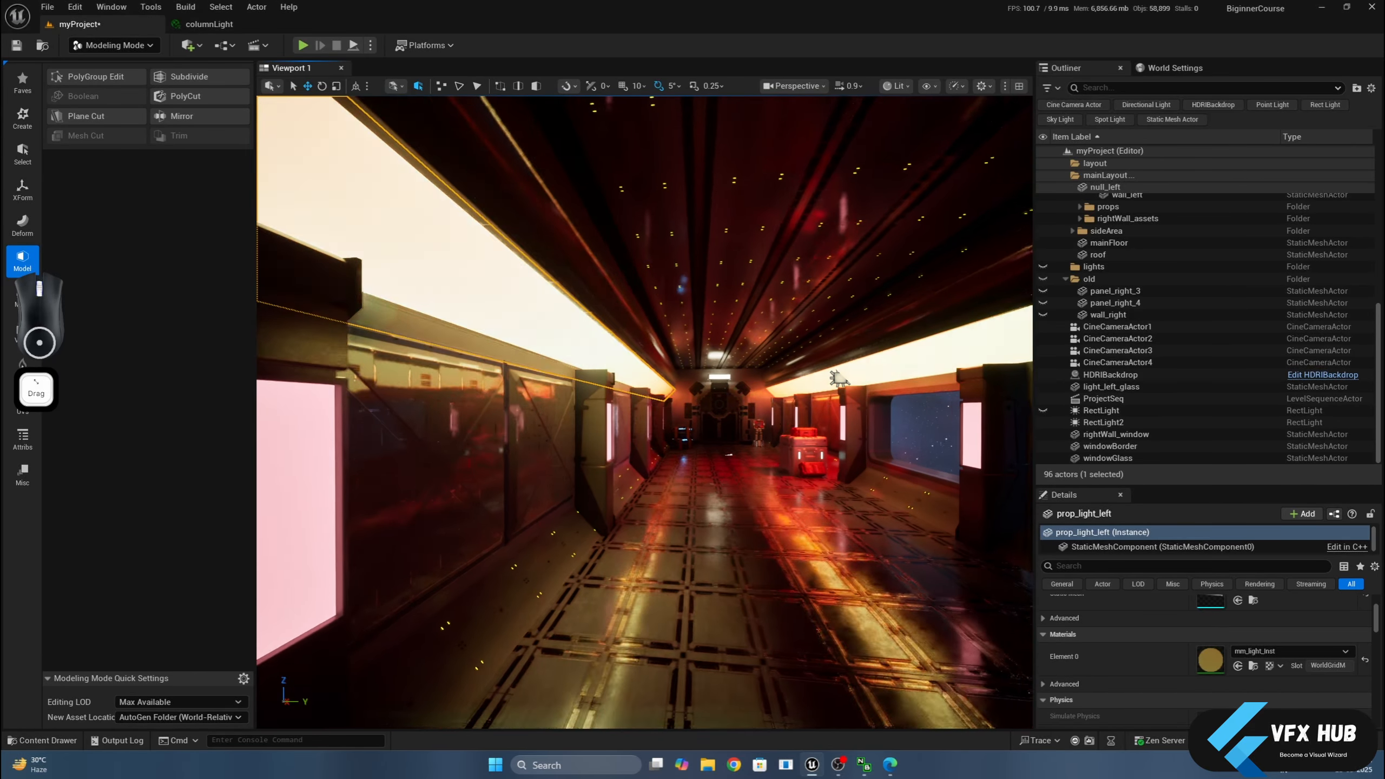
{"action": "middle_click_drag", "start_coordinate": [906, 371], "coordinate": [970, 389]}
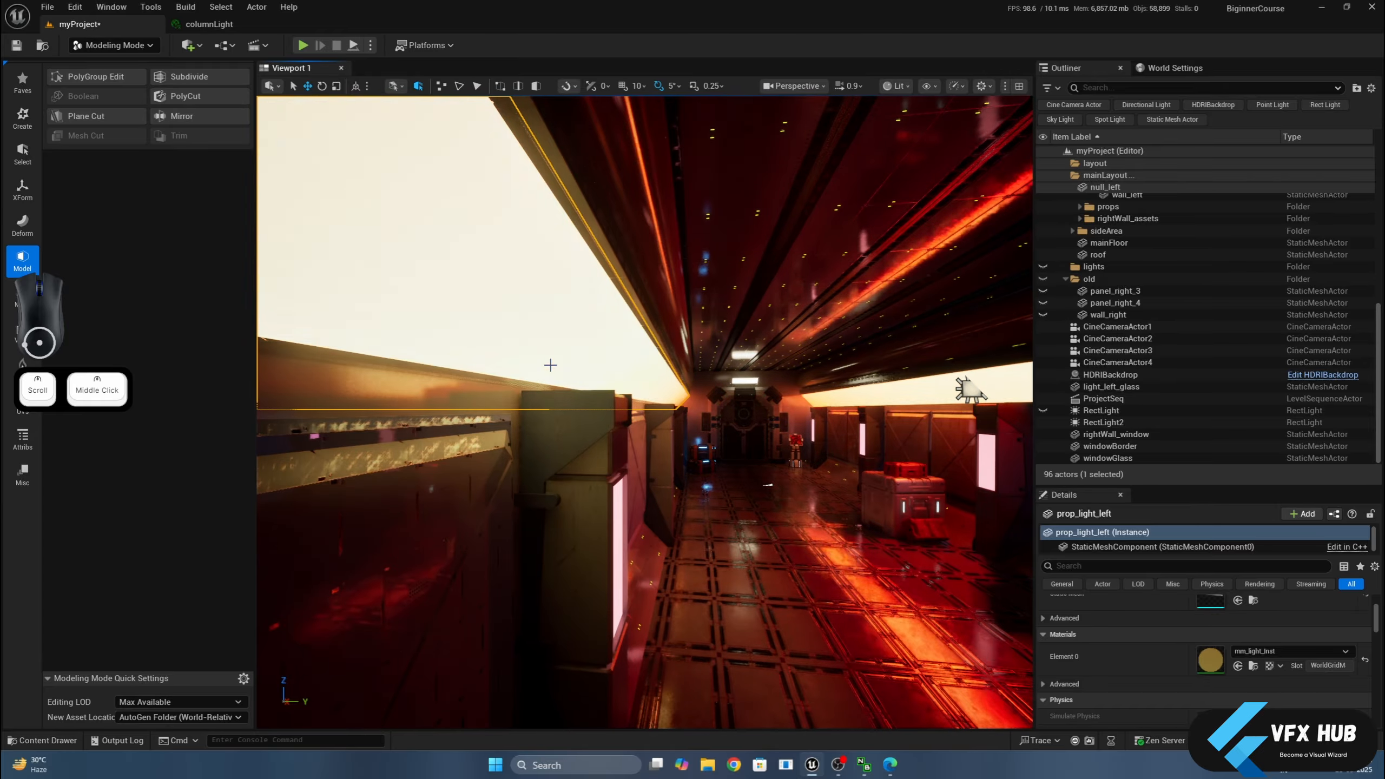
{"action": "scroll", "coordinate": [546, 358], "scroll_direction": "down", "scroll_amount": 3}
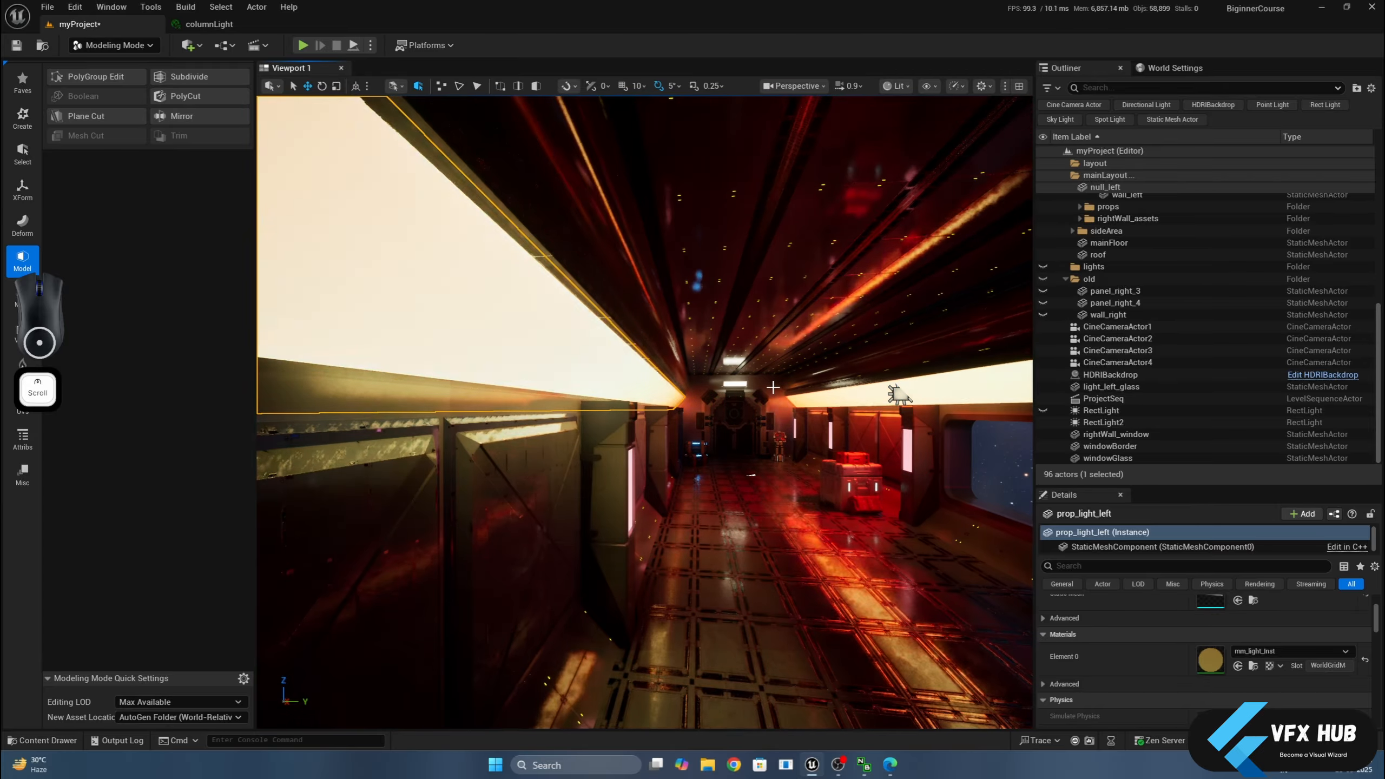
{"action": "middle_click_drag", "start_coordinate": [546, 358], "coordinate": [587, 382]}
{"action": "scroll", "coordinate": [644, 412], "scroll_direction": "down", "scroll_amount": 4}
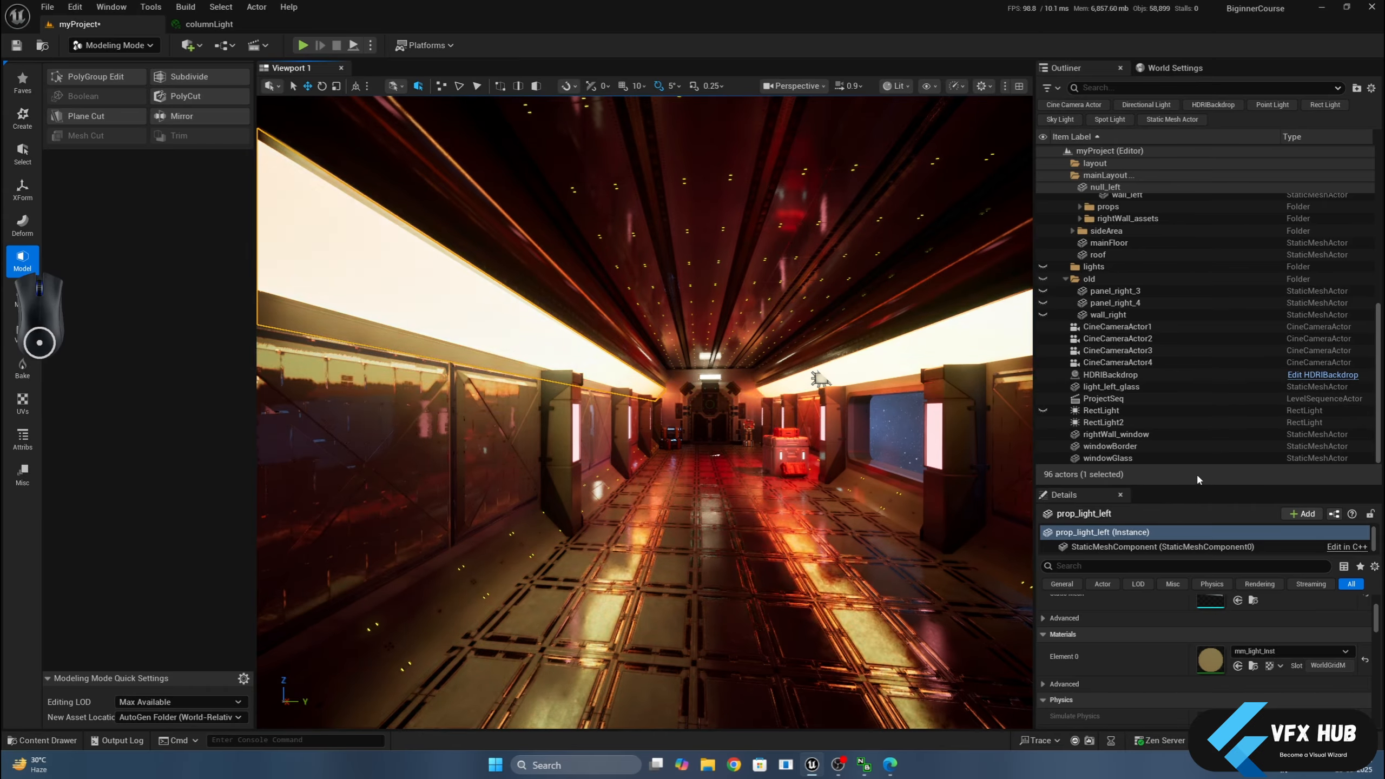
Set emissiveBoost to 0.1 in the mm_light_Inst material instance on prop_light_left and save it.
{"action": "left_click_drag", "start_coordinate": [1193, 486], "coordinate": [1194, 236]}
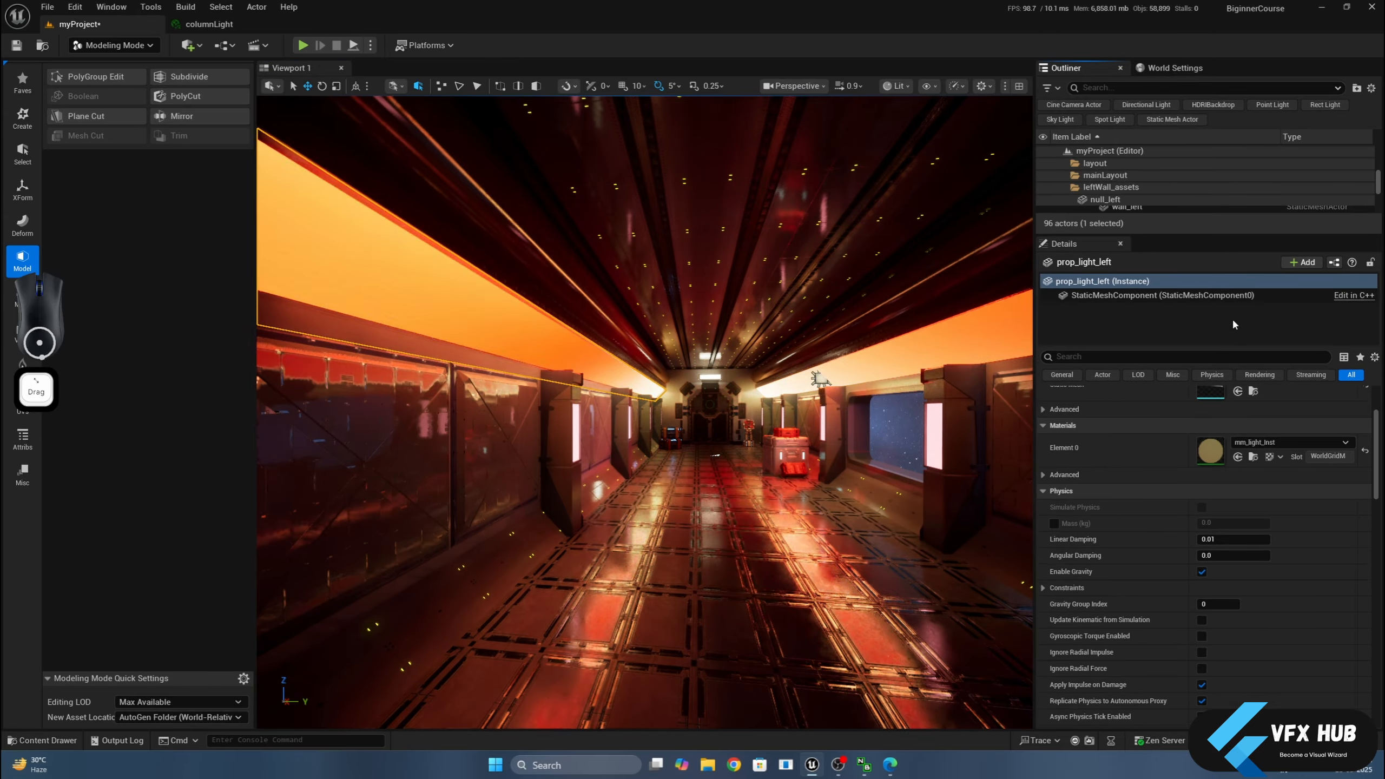
{"action": "double_click", "coordinate": [1199, 447]}
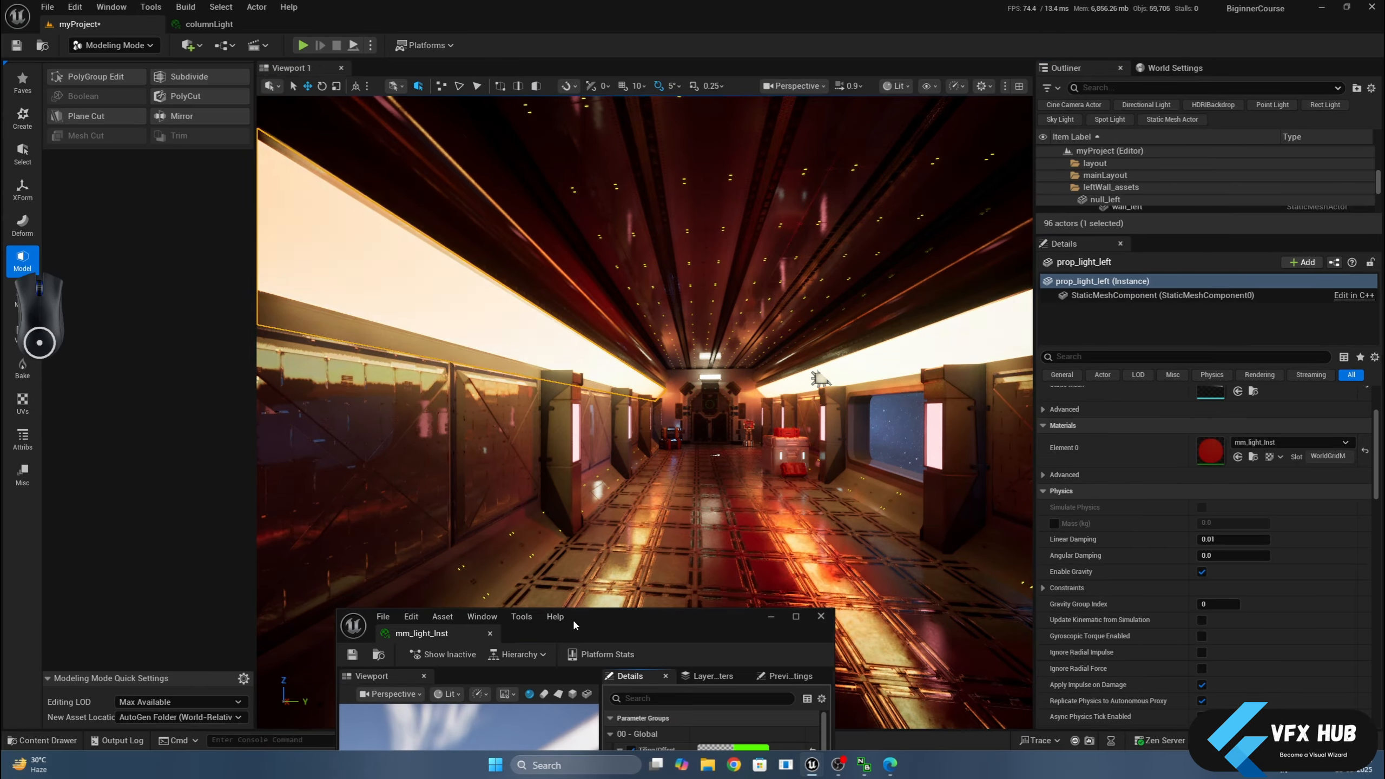
{"action": "left_click_drag", "start_coordinate": [572, 618], "coordinate": [977, 190]}
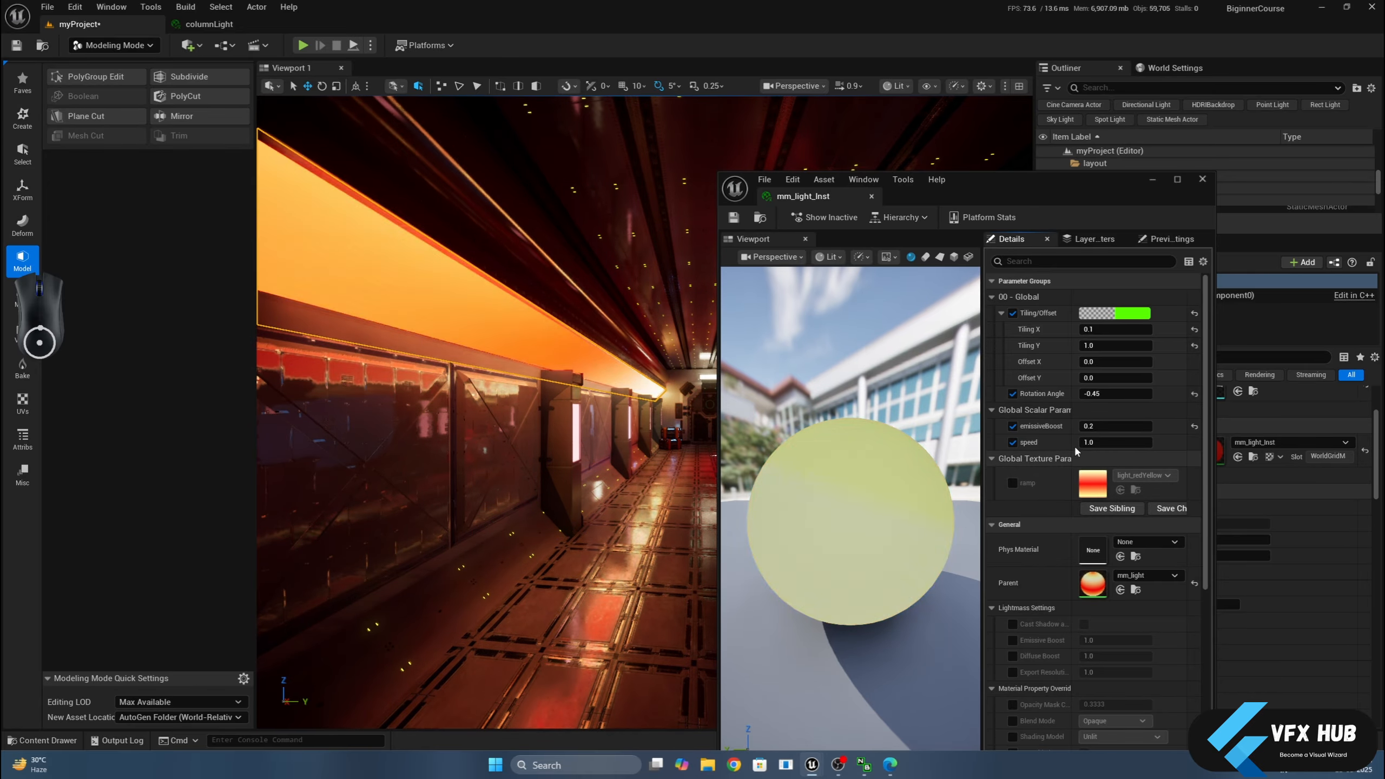
{"action": "left_click", "coordinate": [1089, 428]}
{"action": "key", "text": "End"}
{"action": "key", "text": "BackSpace"}
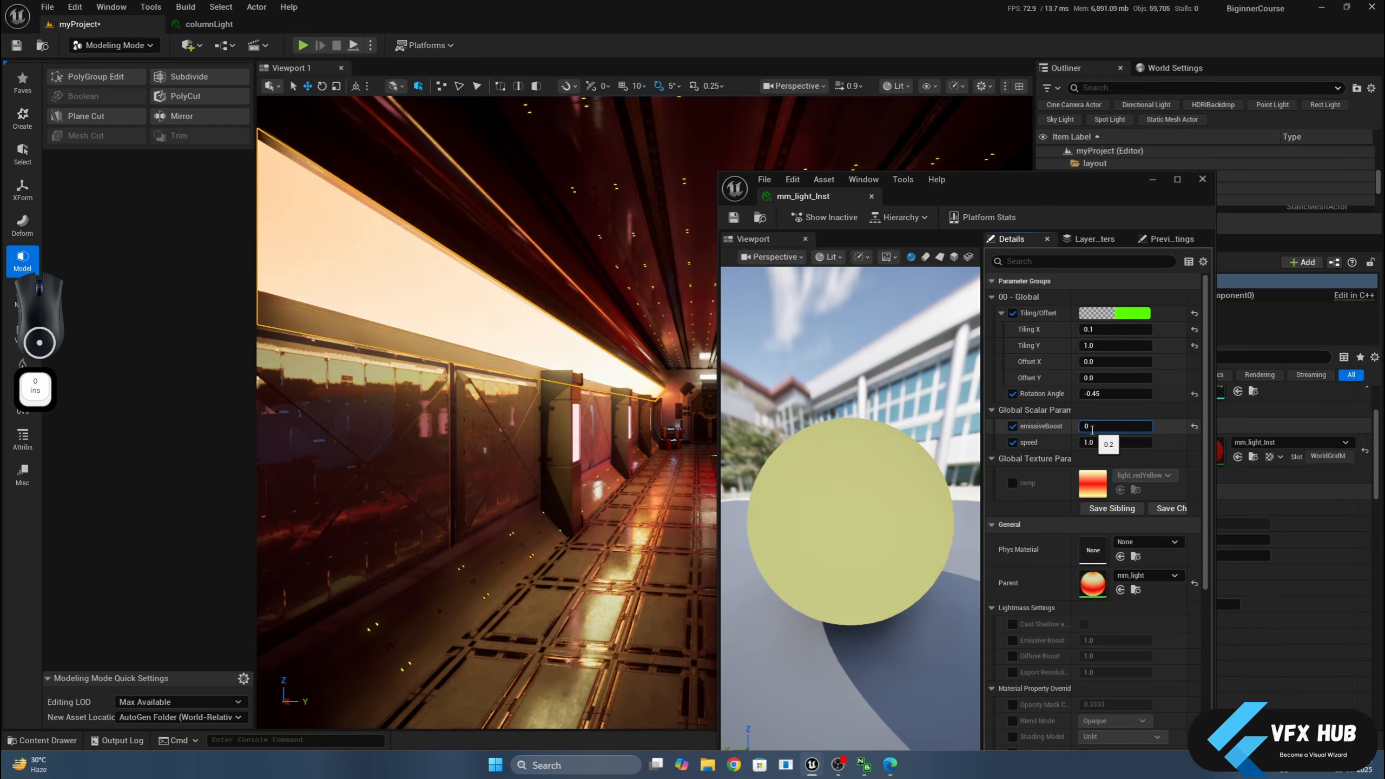
{"action": "type", "text": "1"}
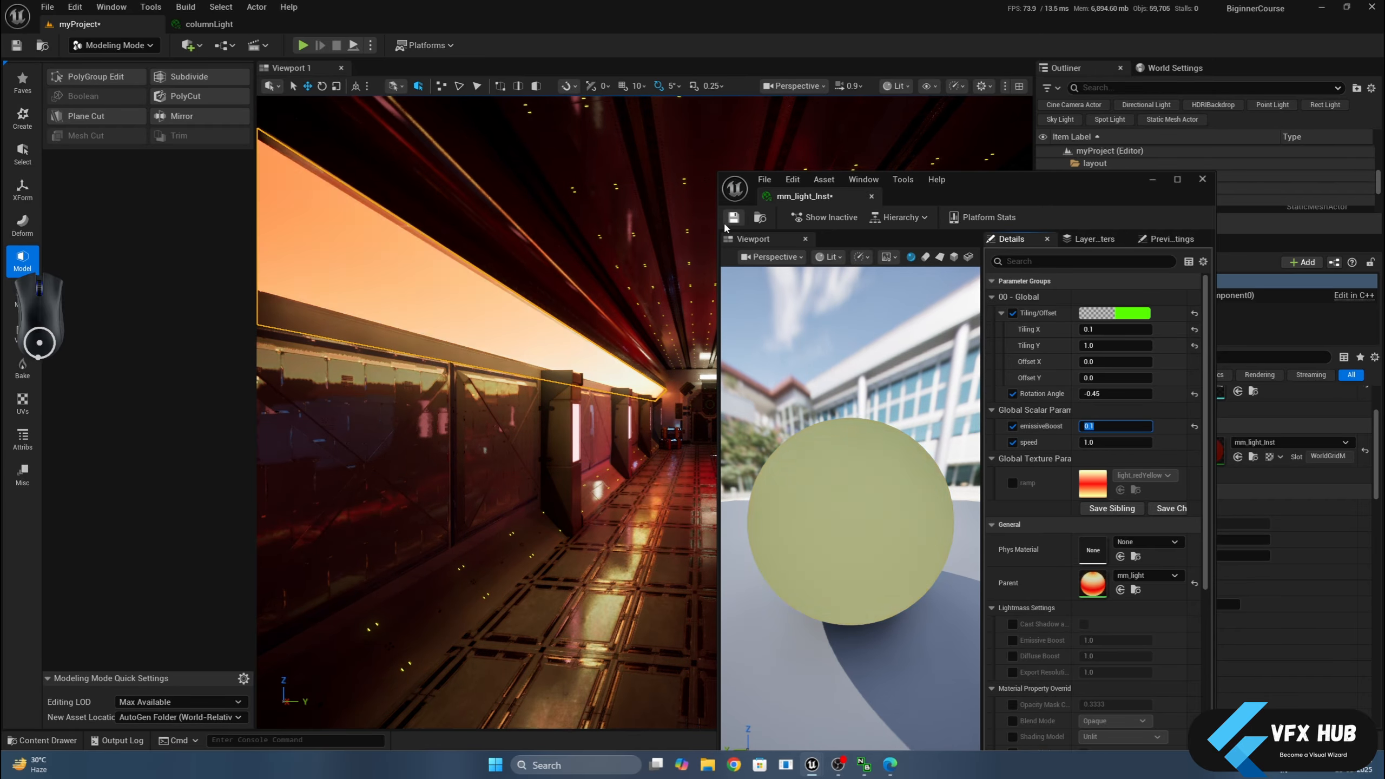
{"action": "left_click", "coordinate": [883, 209]}
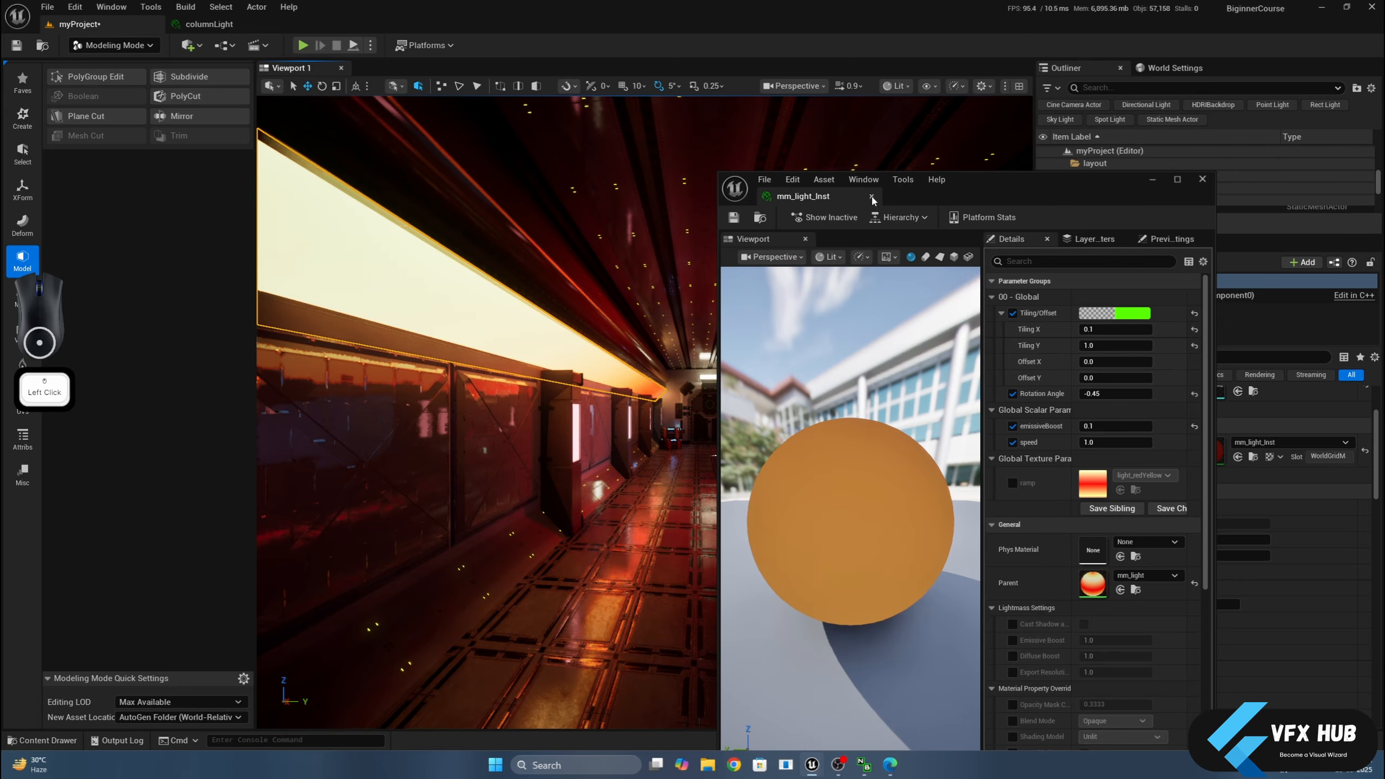
{"action": "left_click", "coordinate": [1153, 179]}
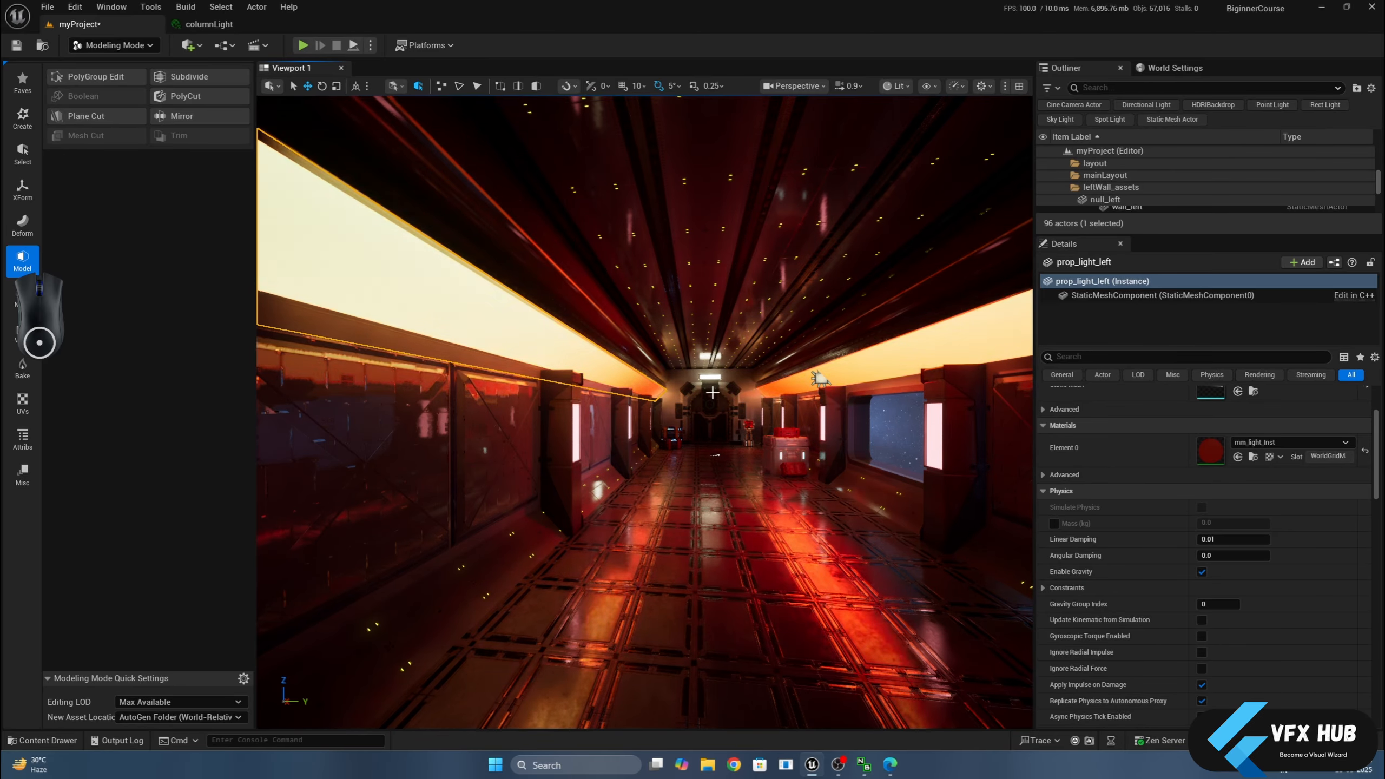
Mirror light_left_glass to the right across the world Y 0 plane using Mirror Existing, writing a new object and keeping the input.
{"action": "left_click", "coordinate": [523, 343]}
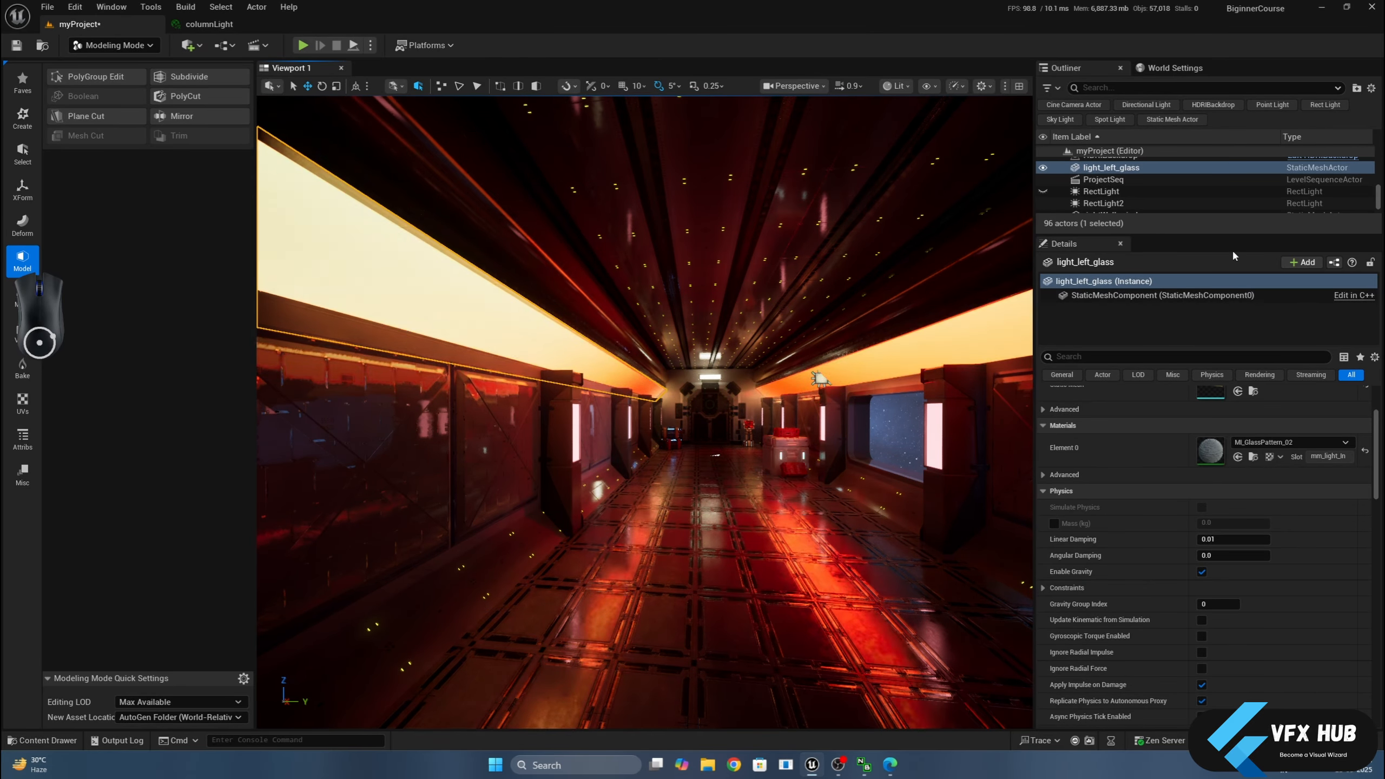
{"action": "left_click_drag", "start_coordinate": [1196, 235], "coordinate": [1195, 590]}
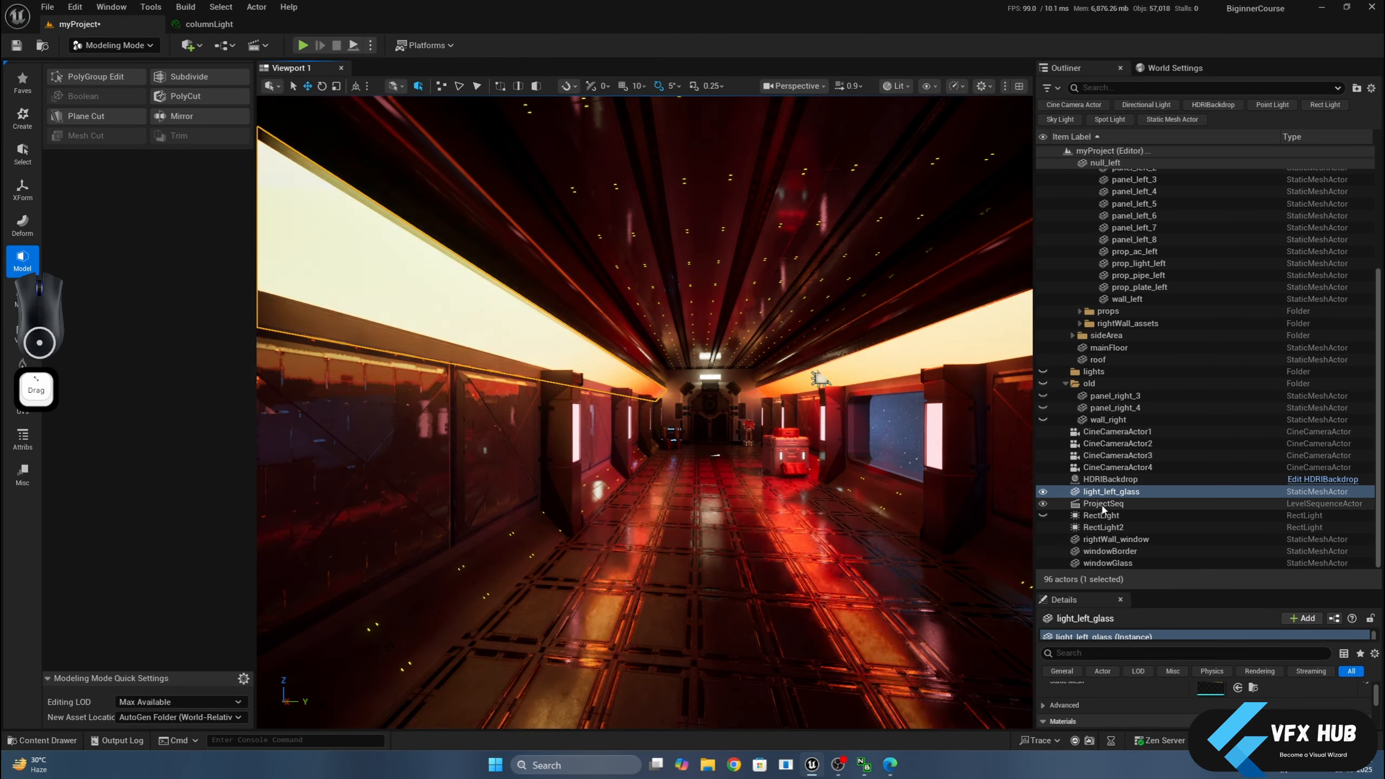
{"action": "left_click", "coordinate": [1103, 492]}
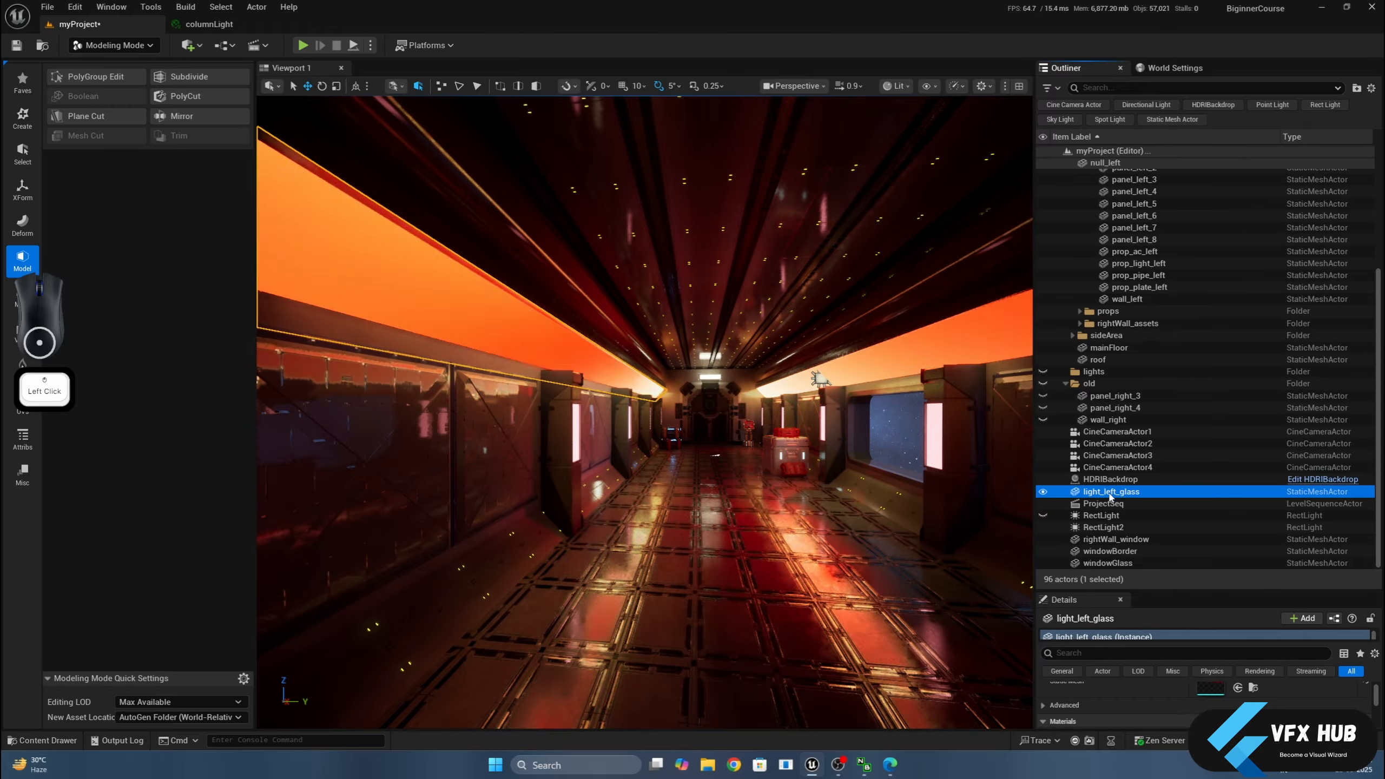
{"action": "scroll", "coordinate": [654, 393], "scroll_direction": "down", "scroll_amount": 5}
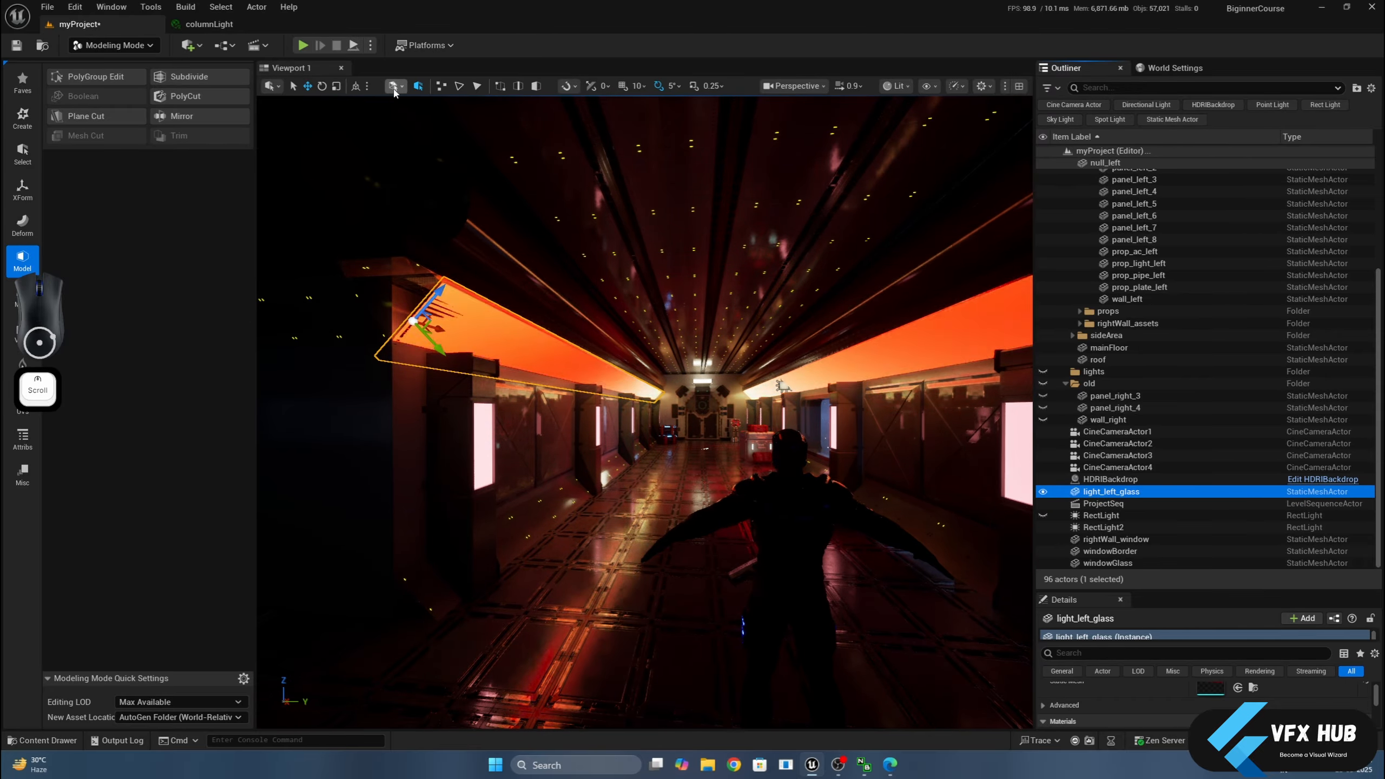
{"action": "left_click", "coordinate": [355, 86]}
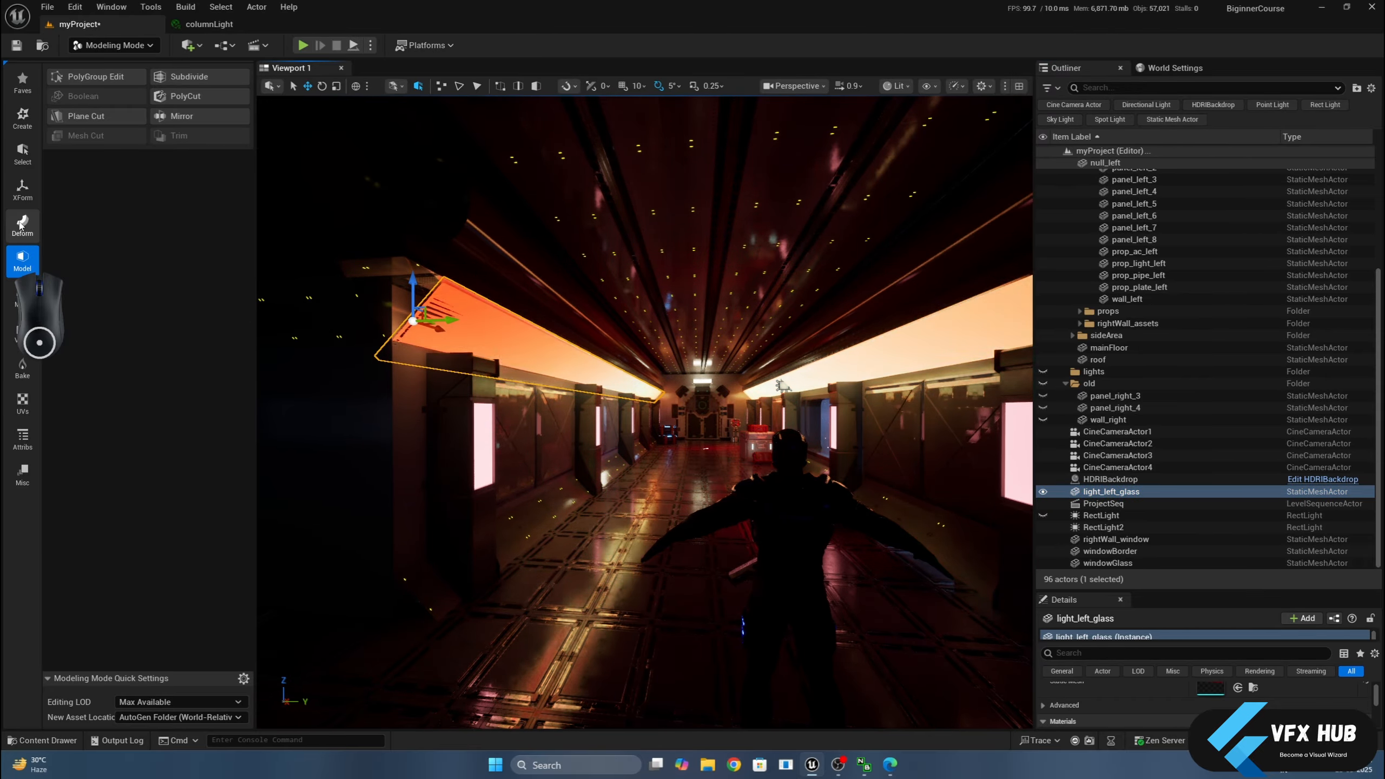
{"action": "left_click", "coordinate": [182, 116]}
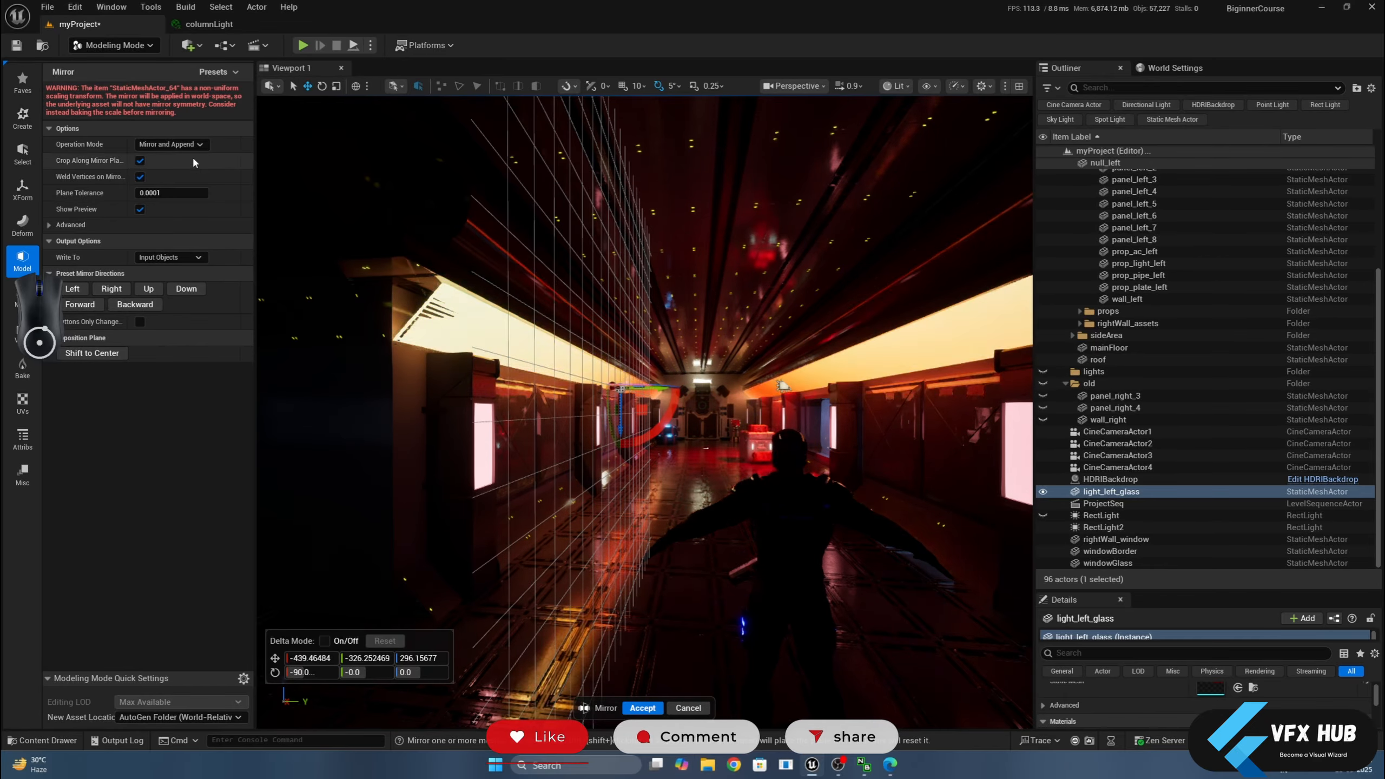
{"action": "left_click", "coordinate": [170, 144]}
{"action": "left_click", "coordinate": [166, 171]}
{"action": "left_click", "coordinate": [171, 225]}
{"action": "left_click", "coordinate": [164, 238]}
{"action": "left_click", "coordinate": [112, 321]}
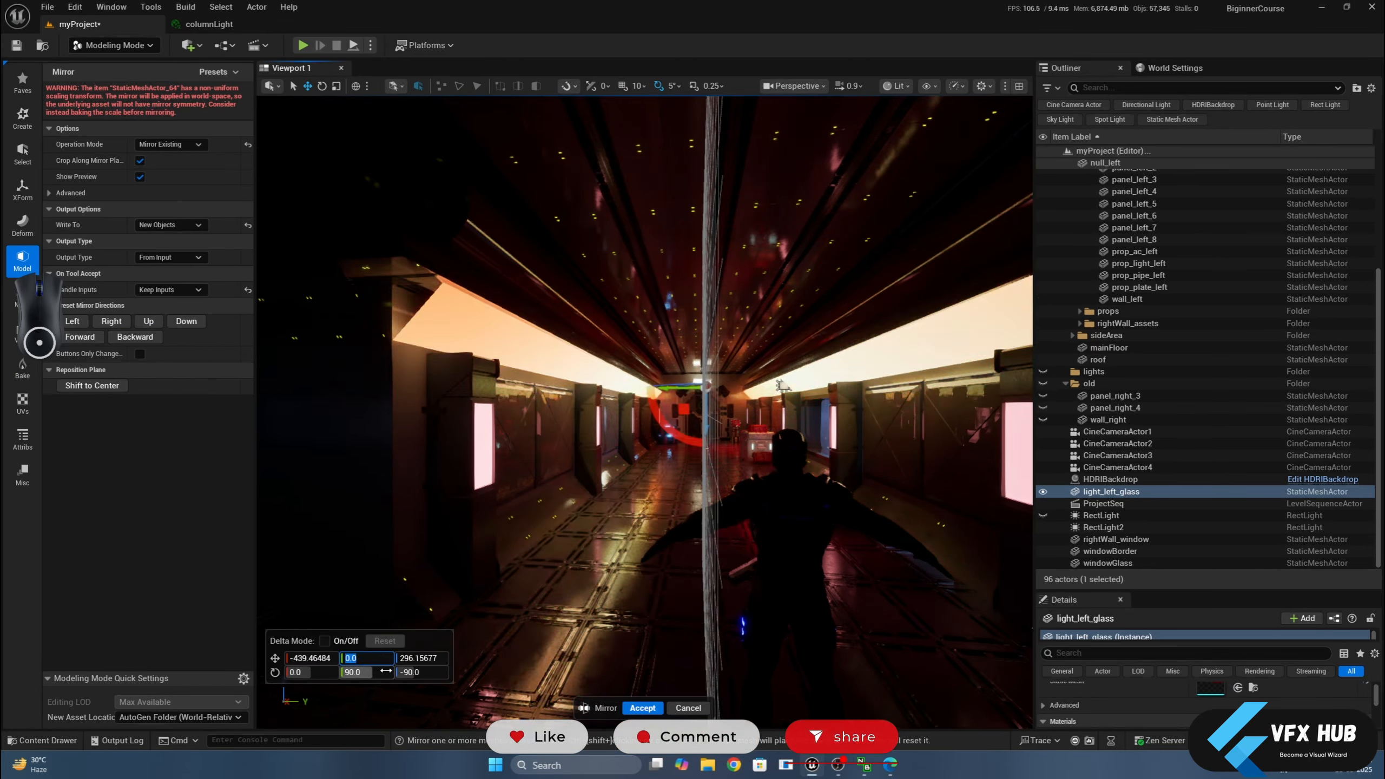
{"action": "left_click", "coordinate": [643, 708]}
Show the viewport unlit, hide the roof, and select prop_light_right beside the mirrored glass.
{"action": "left_click", "coordinate": [22, 189]}
{"action": "left_click", "coordinate": [896, 86]}
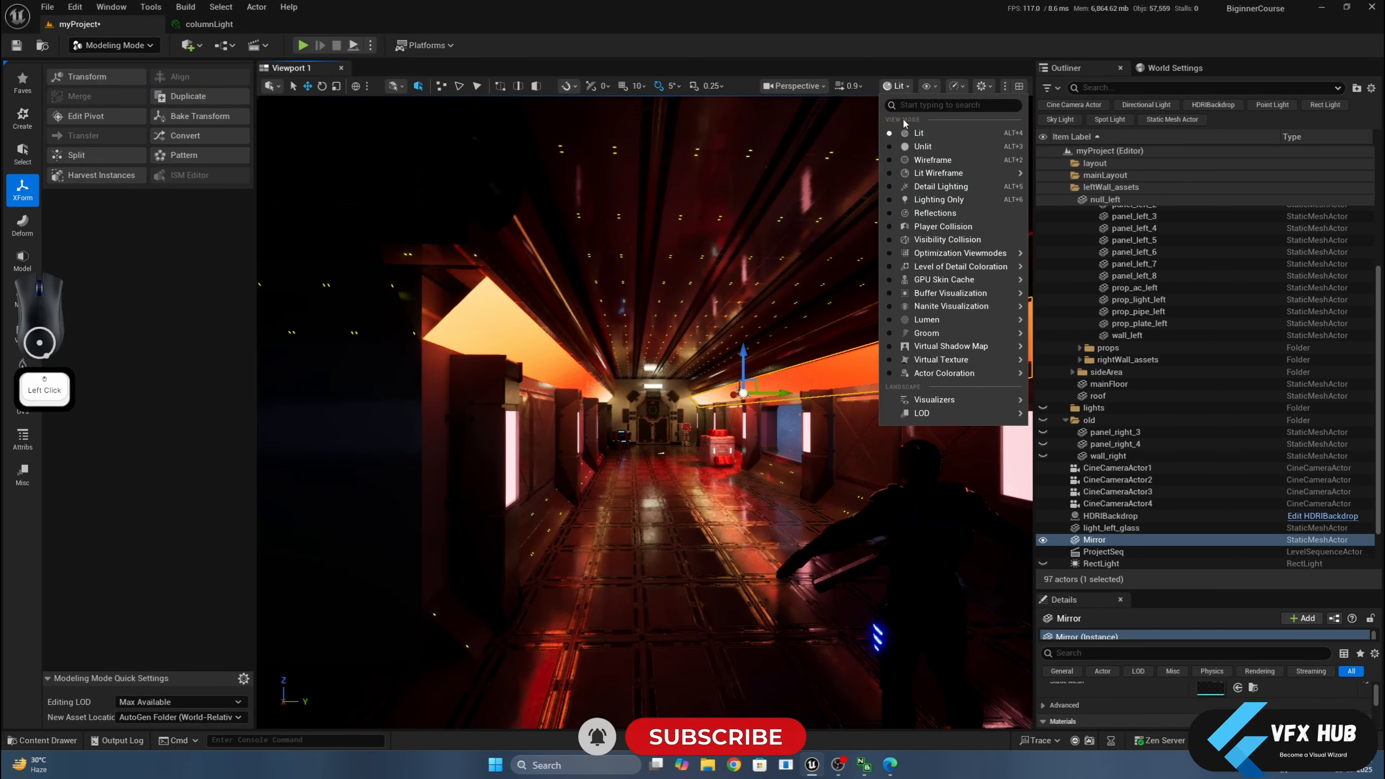
{"action": "left_click", "coordinate": [923, 147]}
{"action": "scroll", "coordinate": [897, 442], "scroll_direction": "down", "scroll_amount": 10}
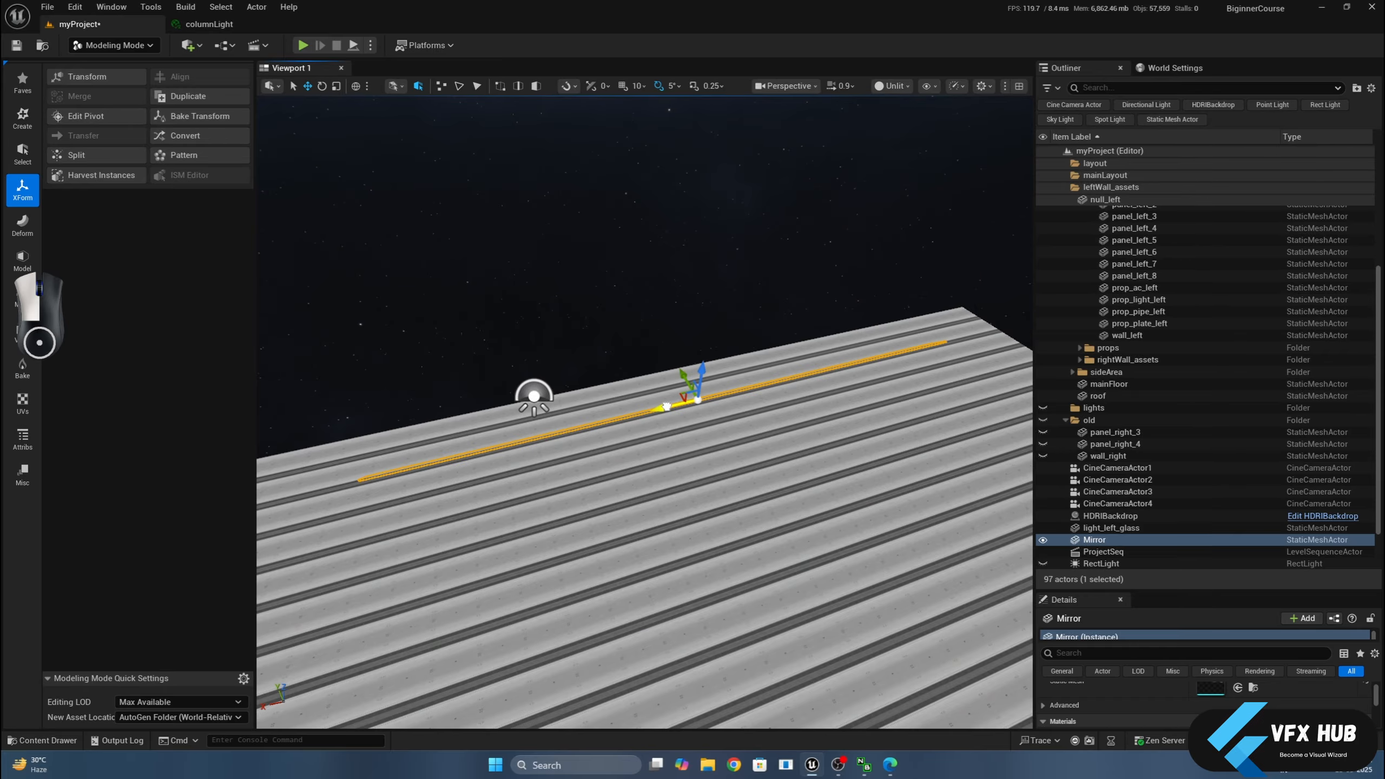
{"action": "key", "text": "r"}
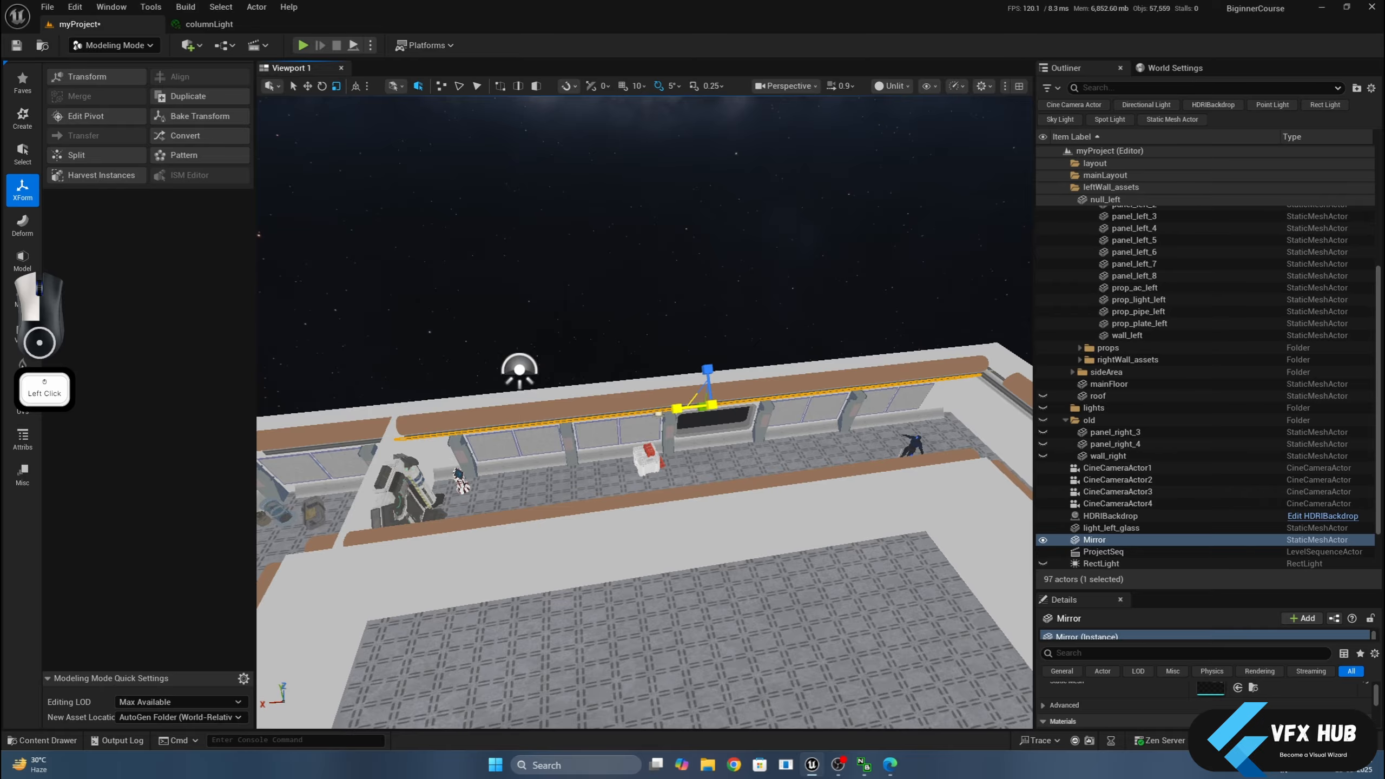
{"action": "key", "text": "w"}
{"action": "left_click", "coordinate": [927, 464]}
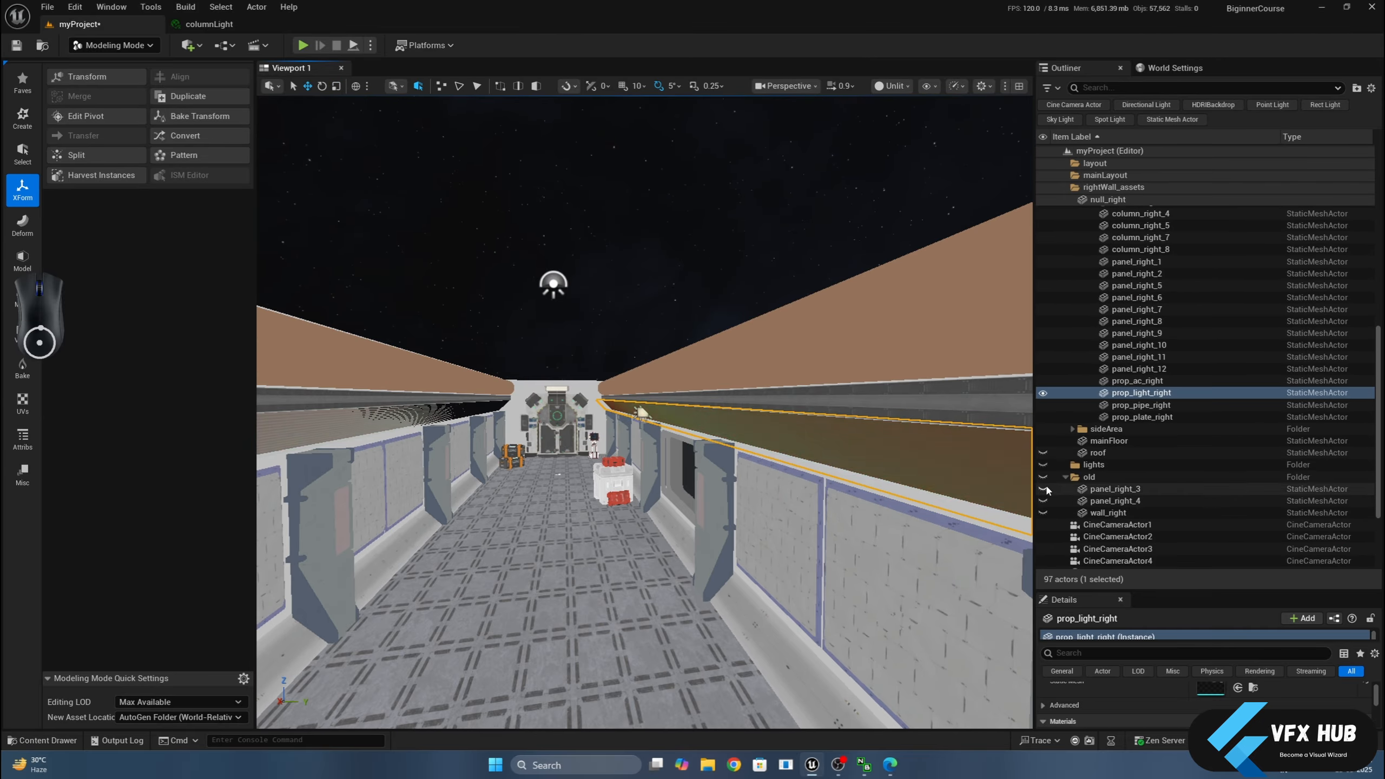
{"action": "scroll", "coordinate": [1048, 494], "scroll_direction": "down", "scroll_amount": 3}
{"action": "key", "text": "f"}
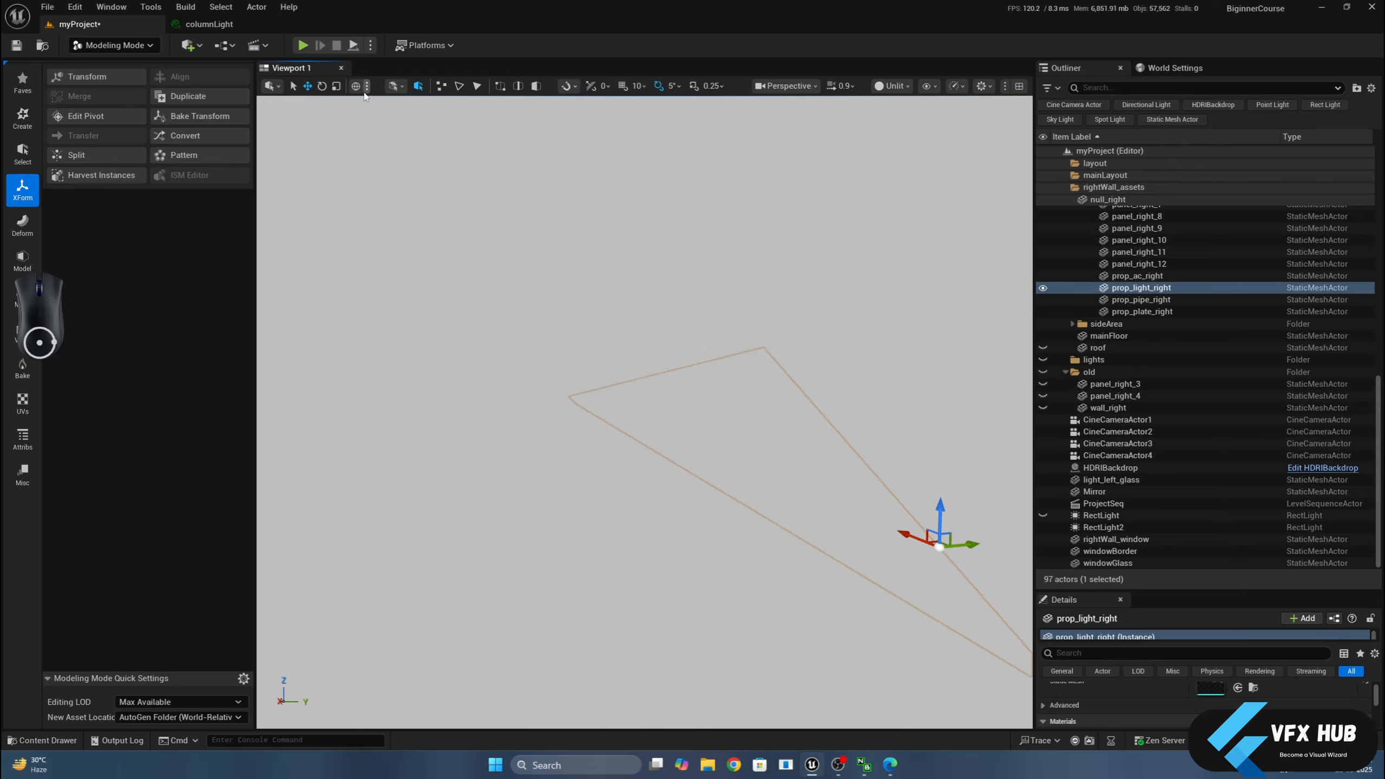
Hide wall_back_large and light_back_large for a clear view, and nudge prop_light_right along its local axes relative to the mirrored glass.
{"action": "key", "text": "ctrl+z"}
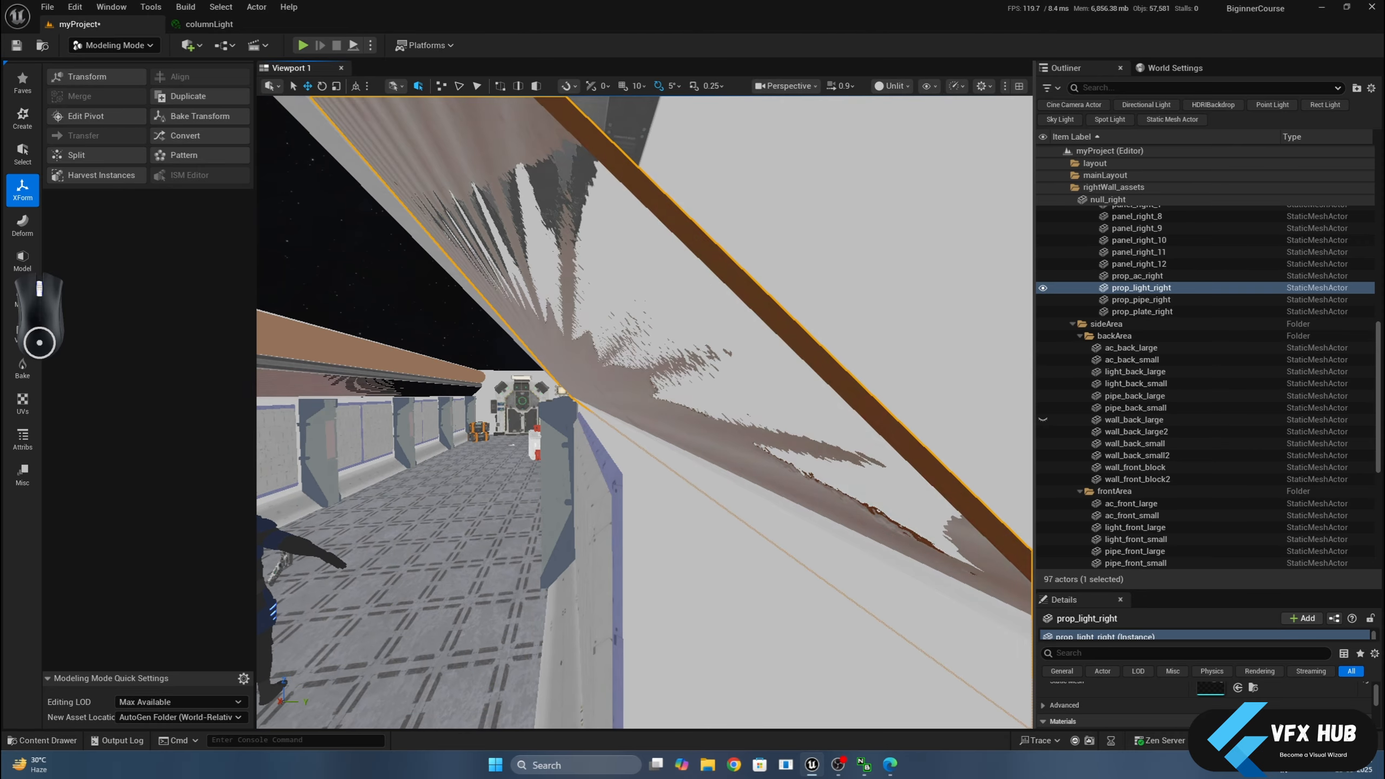
{"action": "left_click_drag", "start_coordinate": [1139, 581], "coordinate": [1138, 214]}
{"action": "key", "text": "f"}
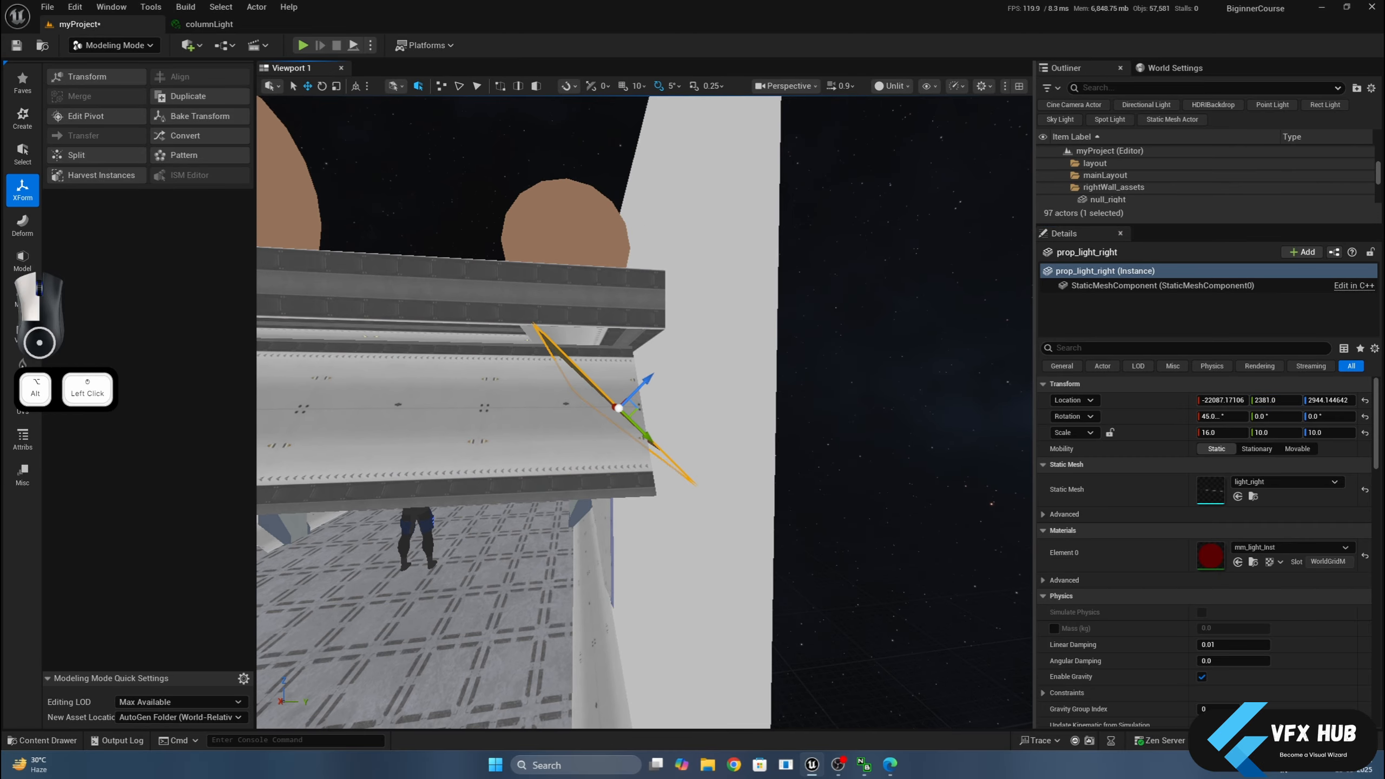
{"action": "key", "text": "ctrl+z"}
{"action": "middle_click_drag", "start_coordinate": [480, 287], "coordinate": [490, 306]}
{"action": "scroll", "coordinate": [489, 306], "scroll_direction": "down", "scroll_amount": 5}
{"action": "left_click", "coordinate": [709, 409]}
{"action": "left_click_drag", "start_coordinate": [1134, 224], "coordinate": [1135, 558]}
{"action": "left_click", "coordinate": [1043, 201]}
{"action": "left_click", "coordinate": [808, 393]}
{"action": "scroll", "coordinate": [909, 397], "scroll_direction": "up", "scroll_amount": 2}
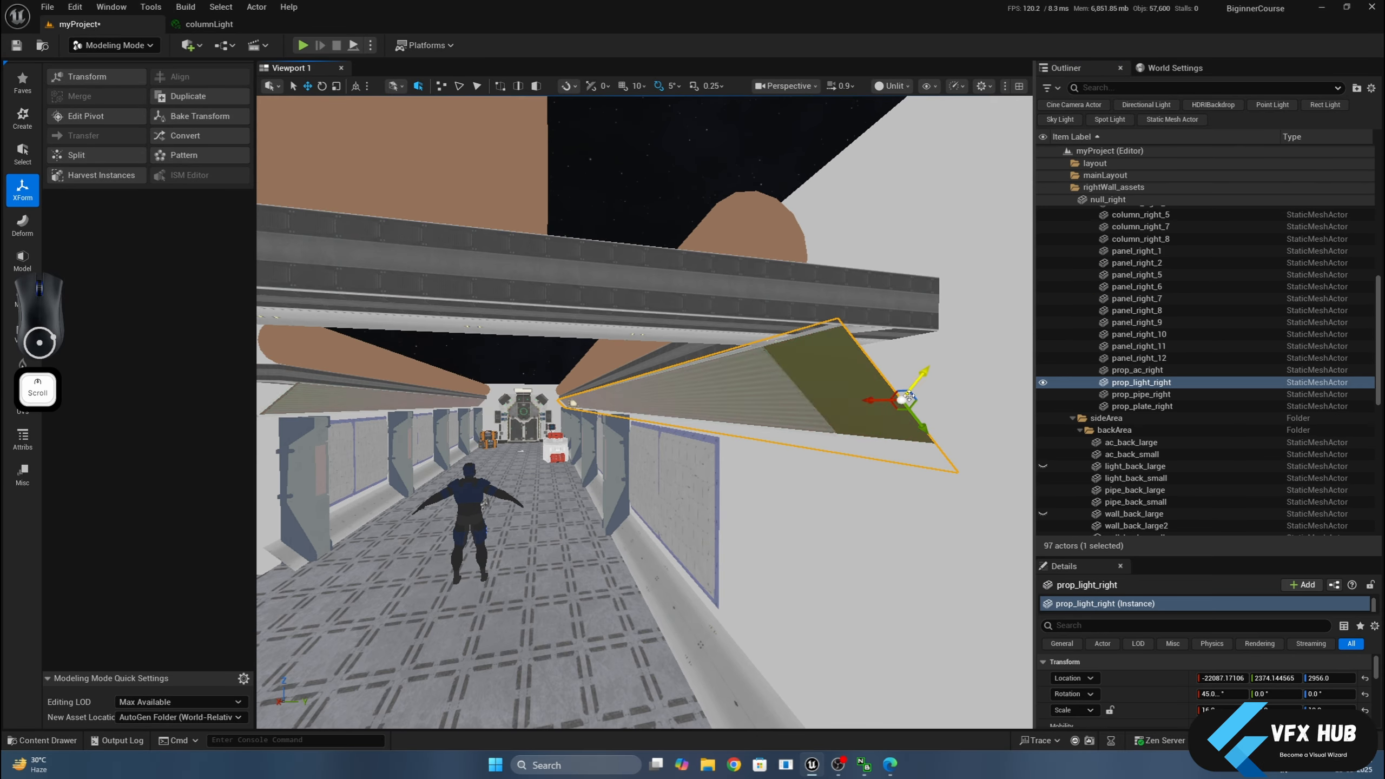
{"action": "scroll", "coordinate": [924, 373], "scroll_direction": "up", "scroll_amount": 3}
{"action": "left_click_drag", "start_coordinate": [922, 377], "coordinate": [682, 437]}
Unhide RectLight in the level and return the viewport to Lit shading.
{"action": "scroll", "coordinate": [924, 374], "scroll_direction": "down", "scroll_amount": 3}
{"action": "left_click", "coordinate": [884, 338]}
{"action": "key", "text": "r"}
{"action": "right_click_drag", "start_coordinate": [682, 437], "coordinate": [680, 387]}
{"action": "left_click", "coordinate": [1069, 494]}
{"action": "scroll", "coordinate": [1085, 320], "scroll_direction": "up", "scroll_amount": 8}
{"action": "left_click", "coordinate": [1043, 388]}
{"action": "left_click", "coordinate": [1045, 424]}
{"action": "scroll", "coordinate": [1045, 424], "scroll_direction": "up", "scroll_amount": 2}
{"action": "left_click", "coordinate": [893, 87]}
{"action": "middle_click_drag", "start_coordinate": [709, 382], "coordinate": [739, 266]}
{"action": "key", "text": "alt+4"}
Select the HDRIBackdrop and examine the lit corridor, both glass-covered light strips, and the window.
{"action": "left_click", "coordinate": [685, 269]}
{"action": "scroll", "coordinate": [685, 269], "scroll_direction": "up", "scroll_amount": 5}
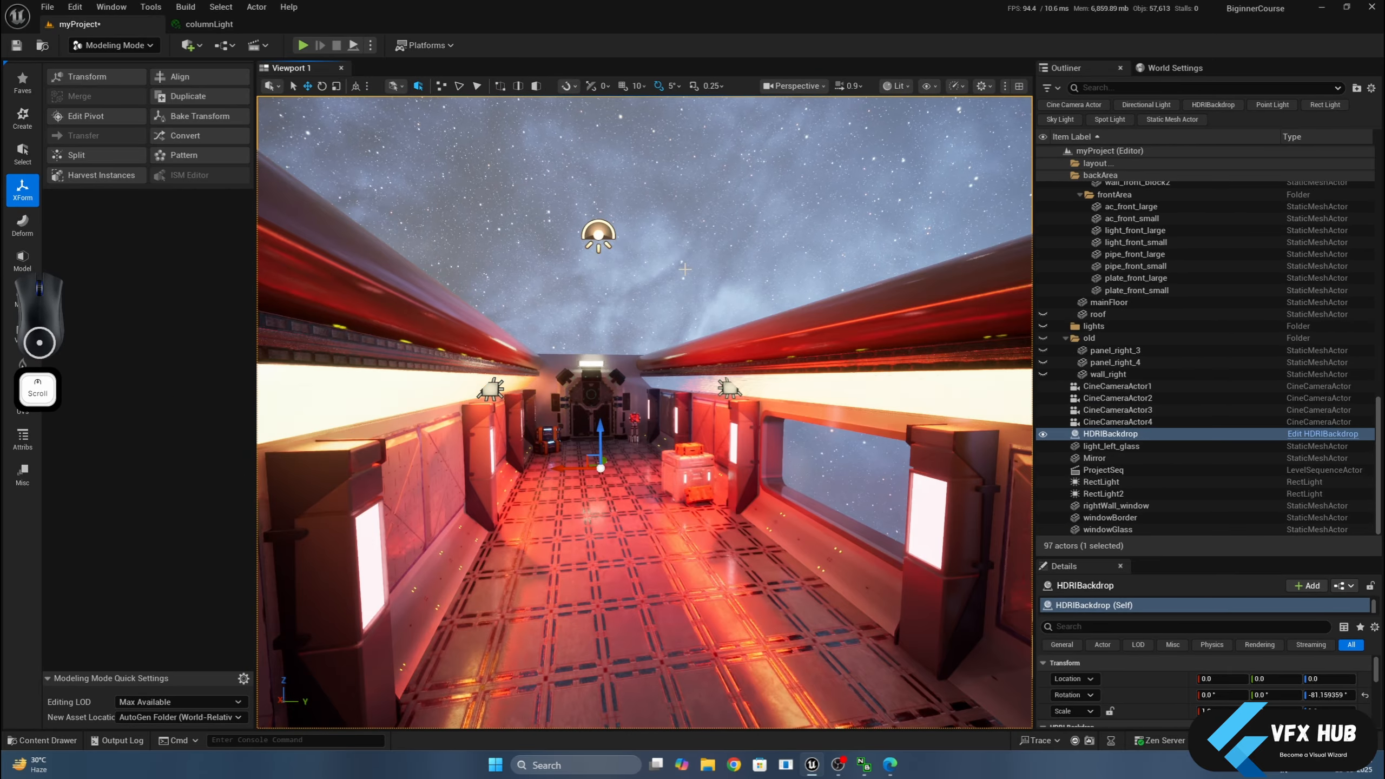
{"action": "scroll", "coordinate": [685, 269], "scroll_direction": "up", "scroll_amount": 3}
{"action": "scroll", "coordinate": [637, 257], "scroll_direction": "down", "scroll_amount": 2}
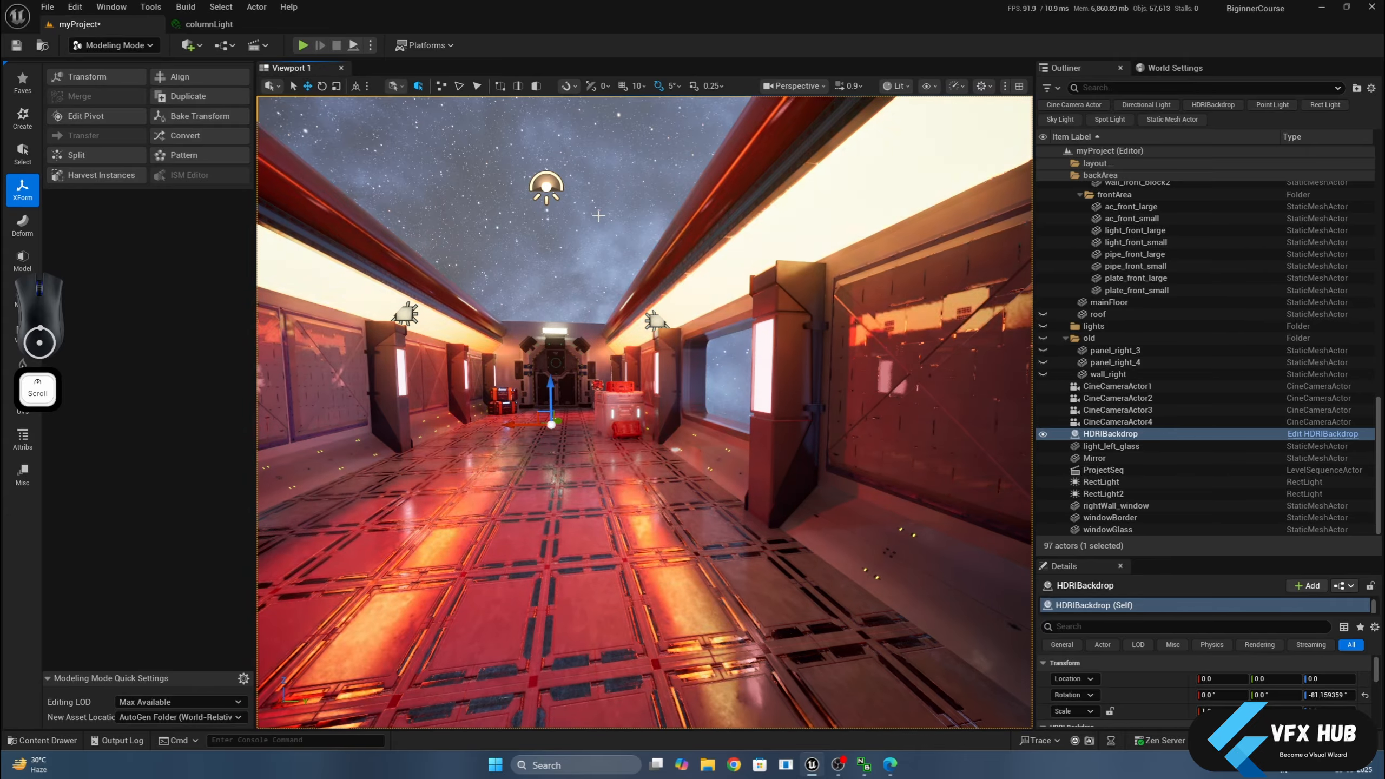
{"action": "scroll", "coordinate": [782, 300], "scroll_direction": "up", "scroll_amount": 3}
{"action": "scroll", "coordinate": [783, 300], "scroll_direction": "up", "scroll_amount": 3}
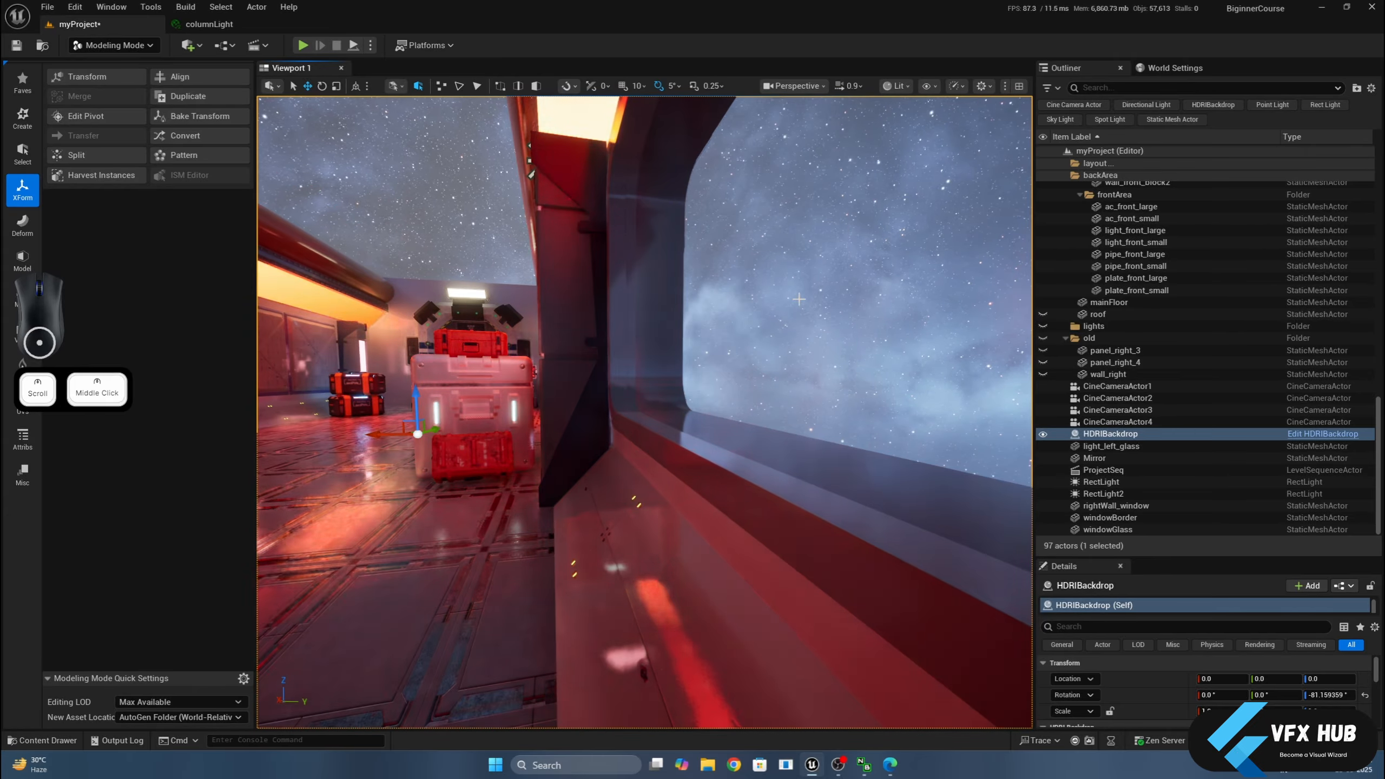
{"action": "middle_click_drag", "start_coordinate": [782, 300], "coordinate": [693, 325]}
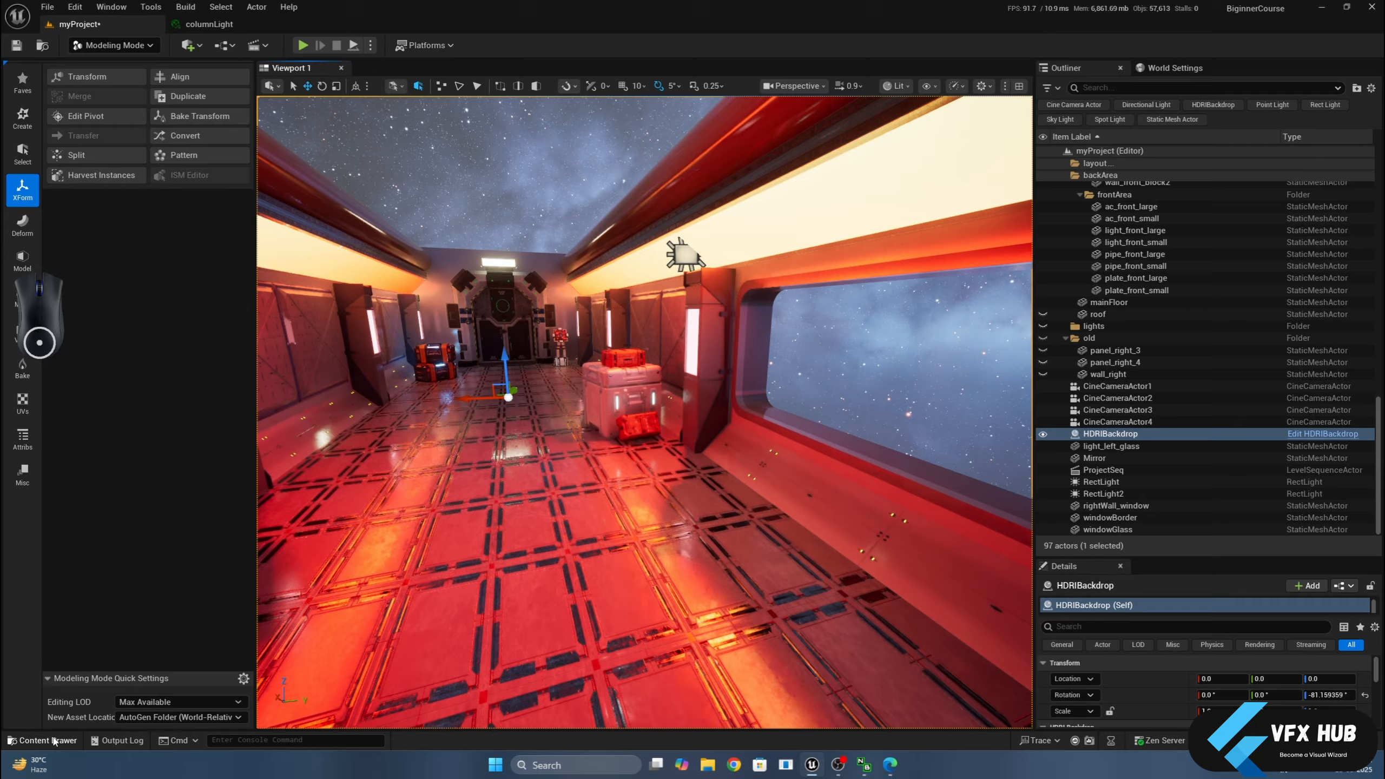
Open the MyProject content folder and save all modified assets, including the Mirror and light_left_glass meshes and the myProject level.
{"action": "left_click", "coordinate": [44, 740]}
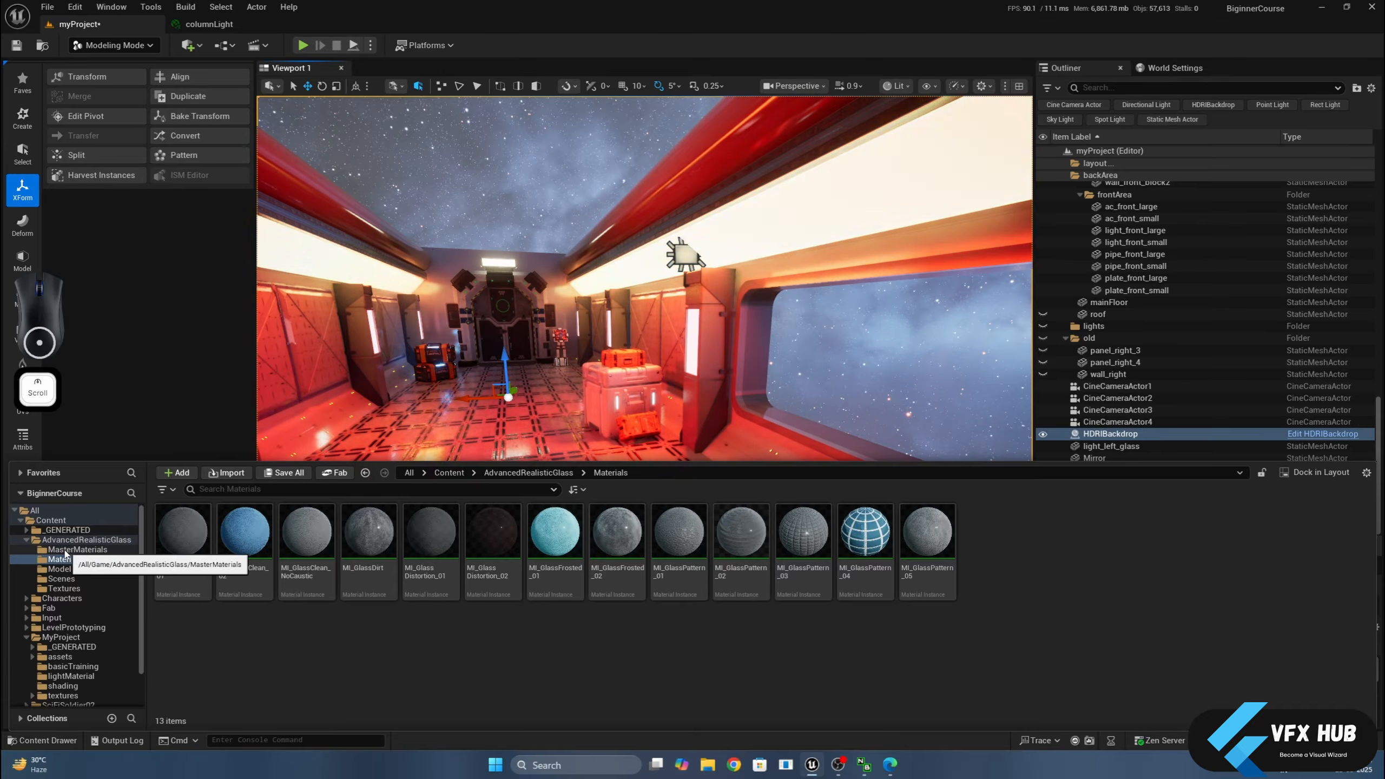
{"action": "left_click", "coordinate": [30, 540]}
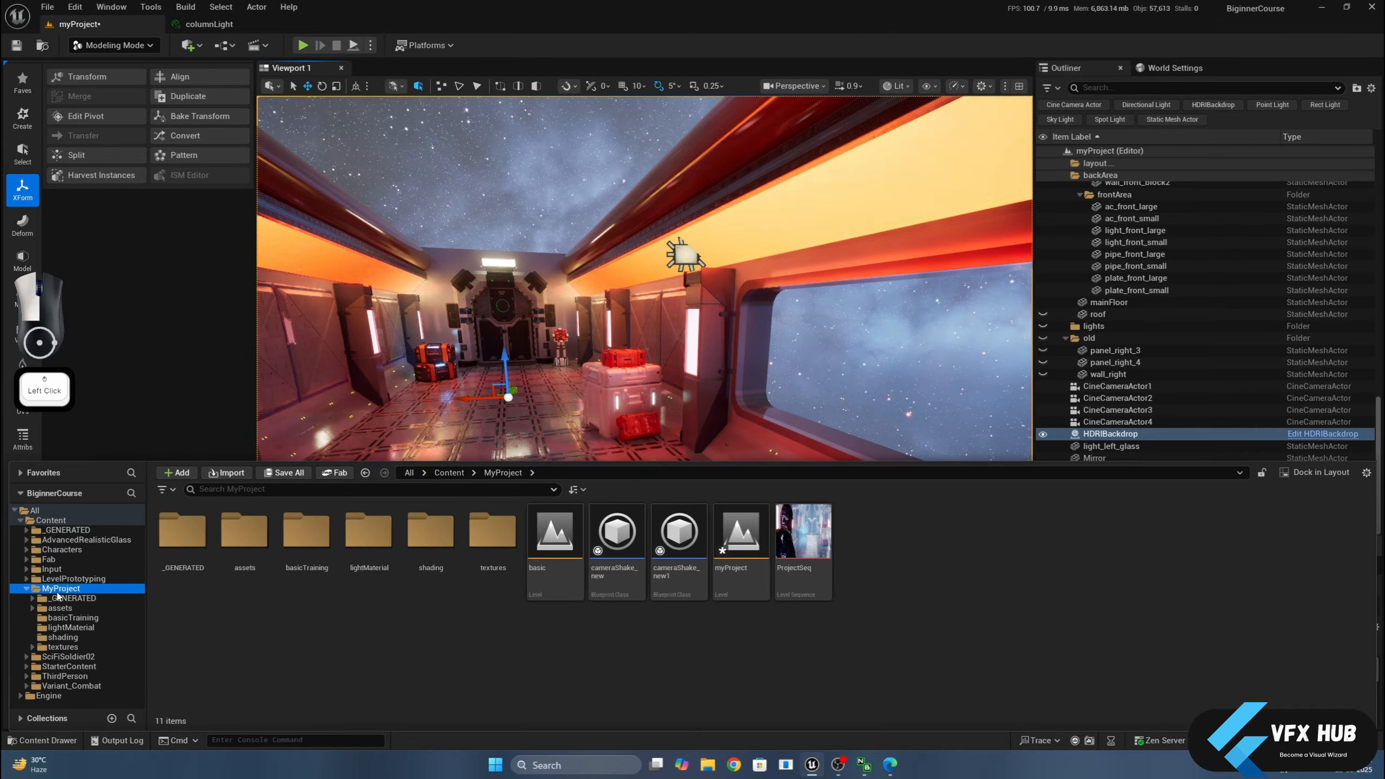
{"action": "left_click", "coordinate": [283, 473]}
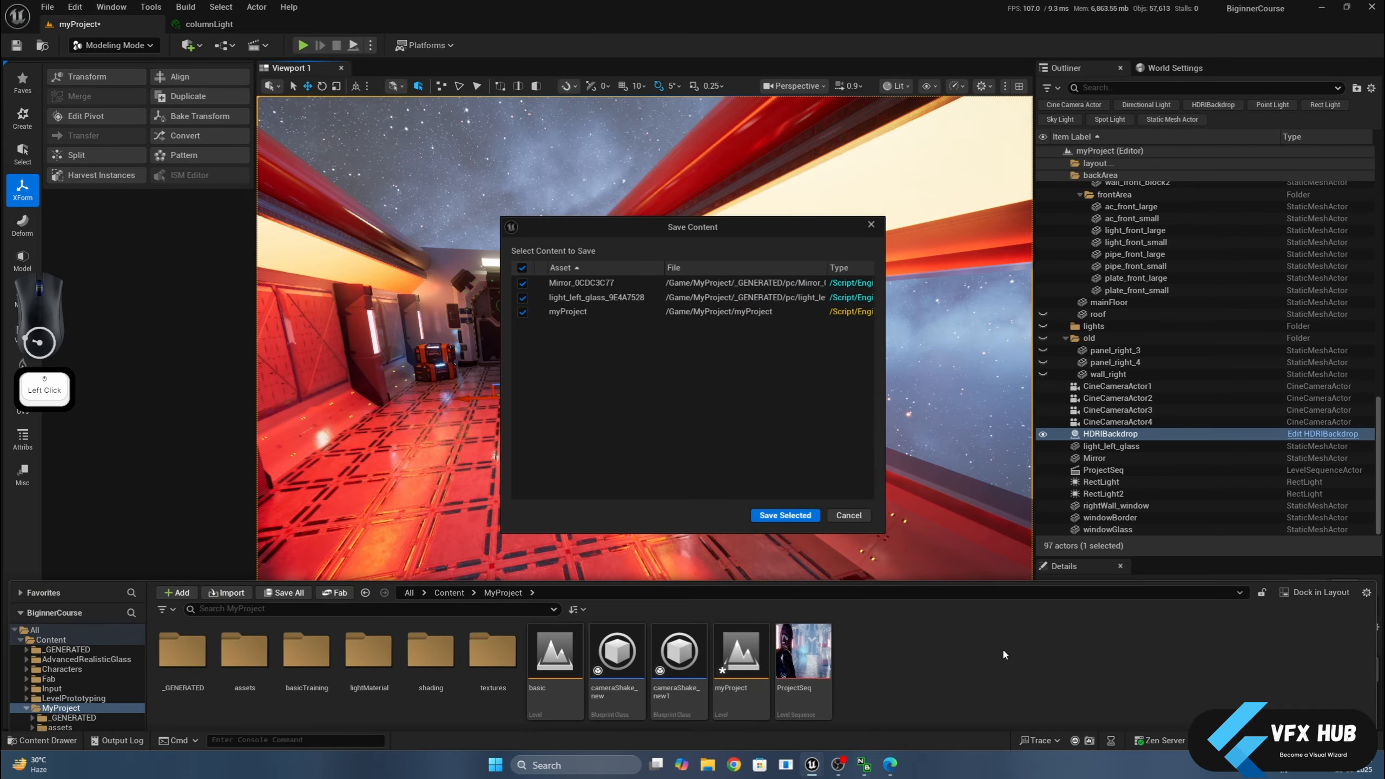
{"action": "left_click", "coordinate": [785, 516]}
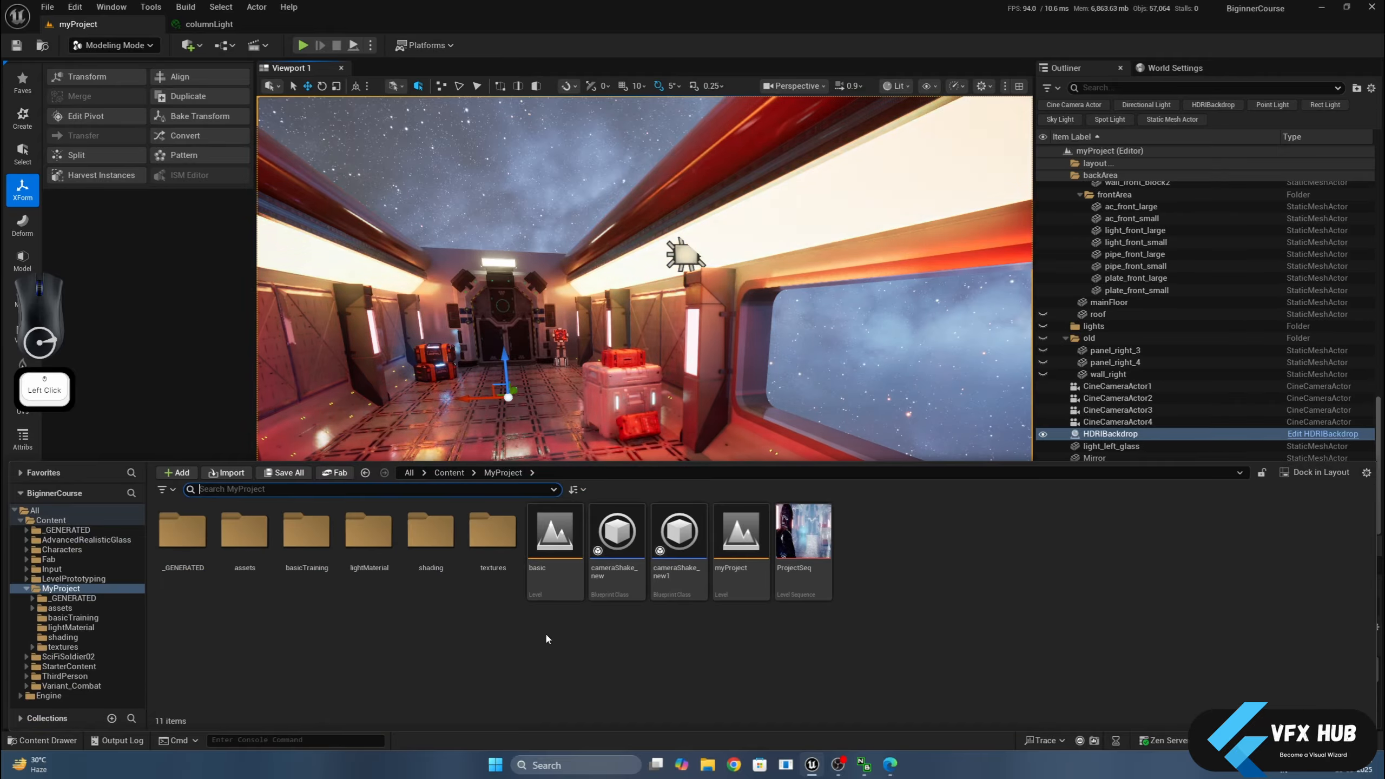
Reopen the myProject level, collapse the layout folder, and hide the cutters and old folders.
{"action": "left_click", "coordinate": [752, 546]}
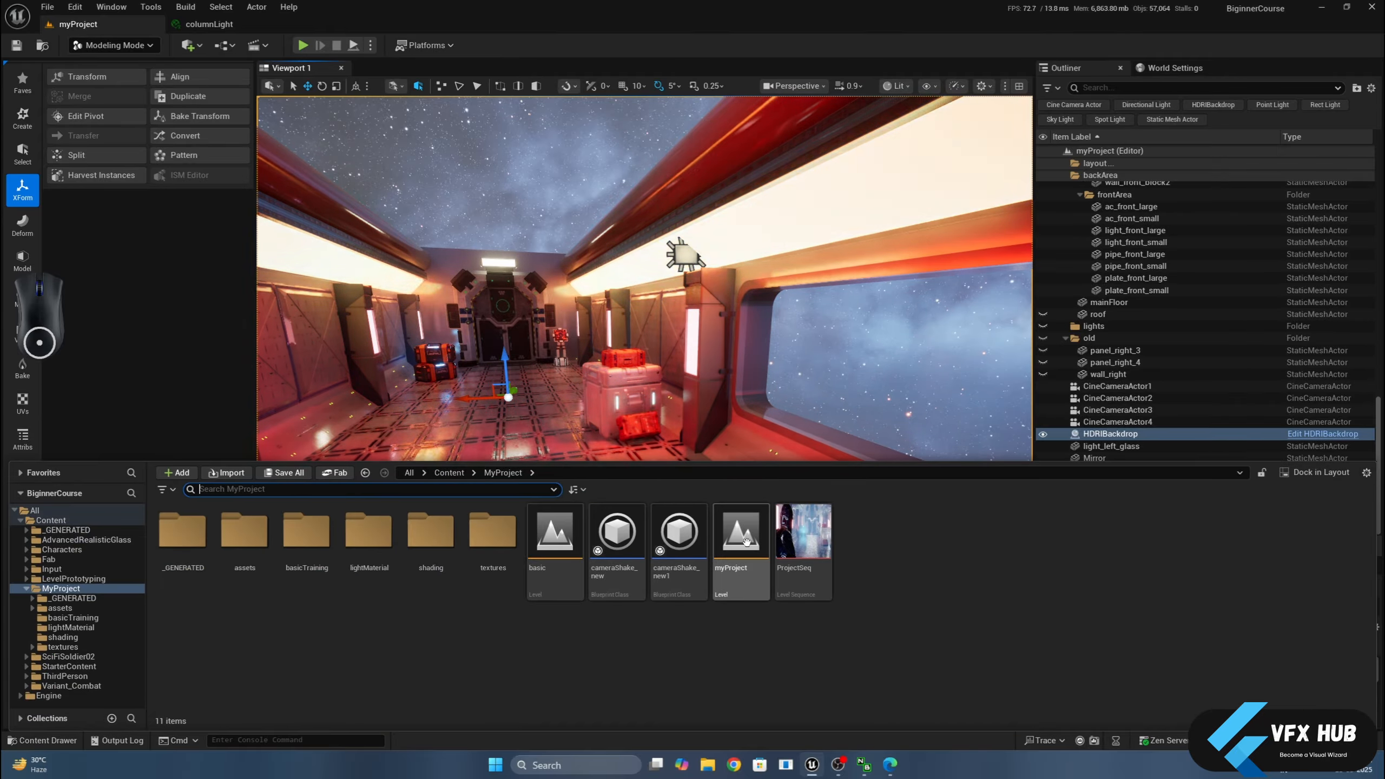
{"action": "double_click", "coordinate": [746, 542]}
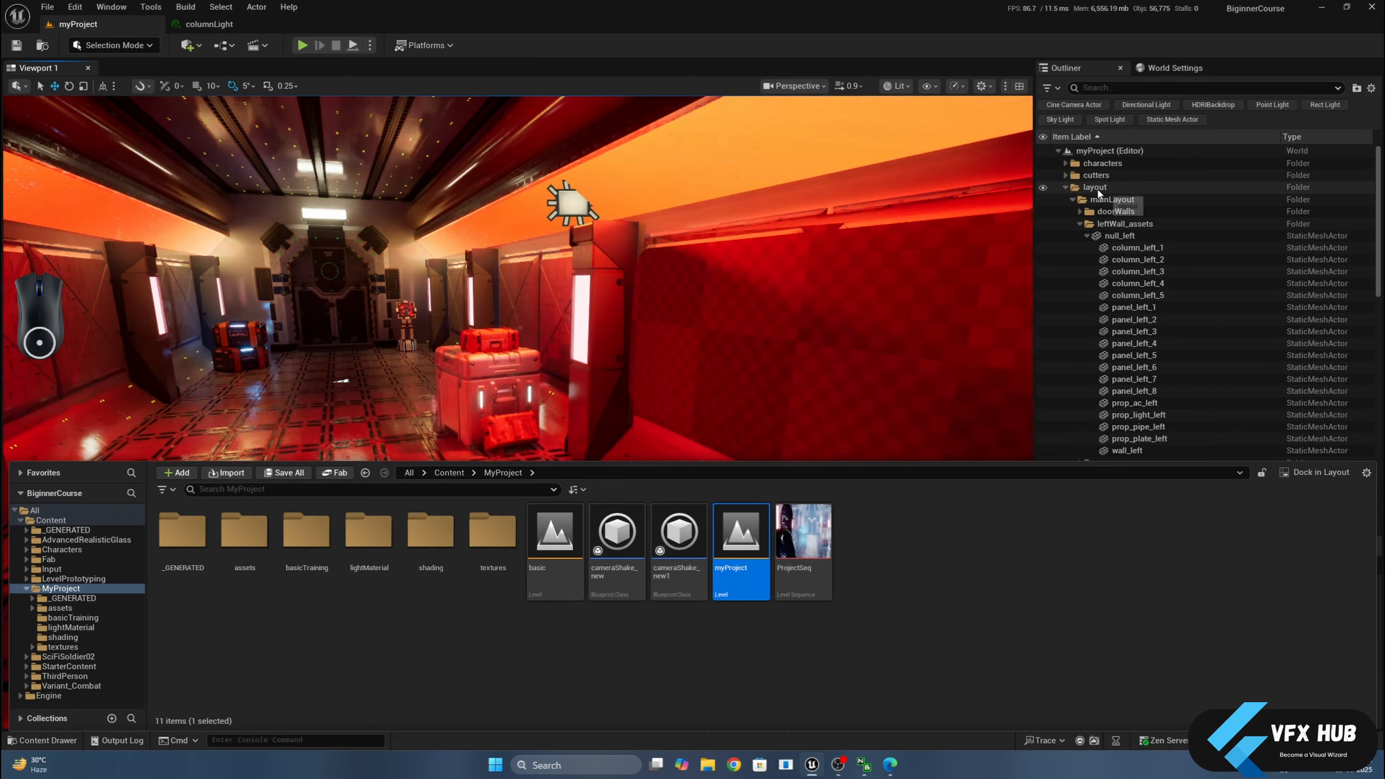
{"action": "left_click", "coordinate": [1067, 187]}
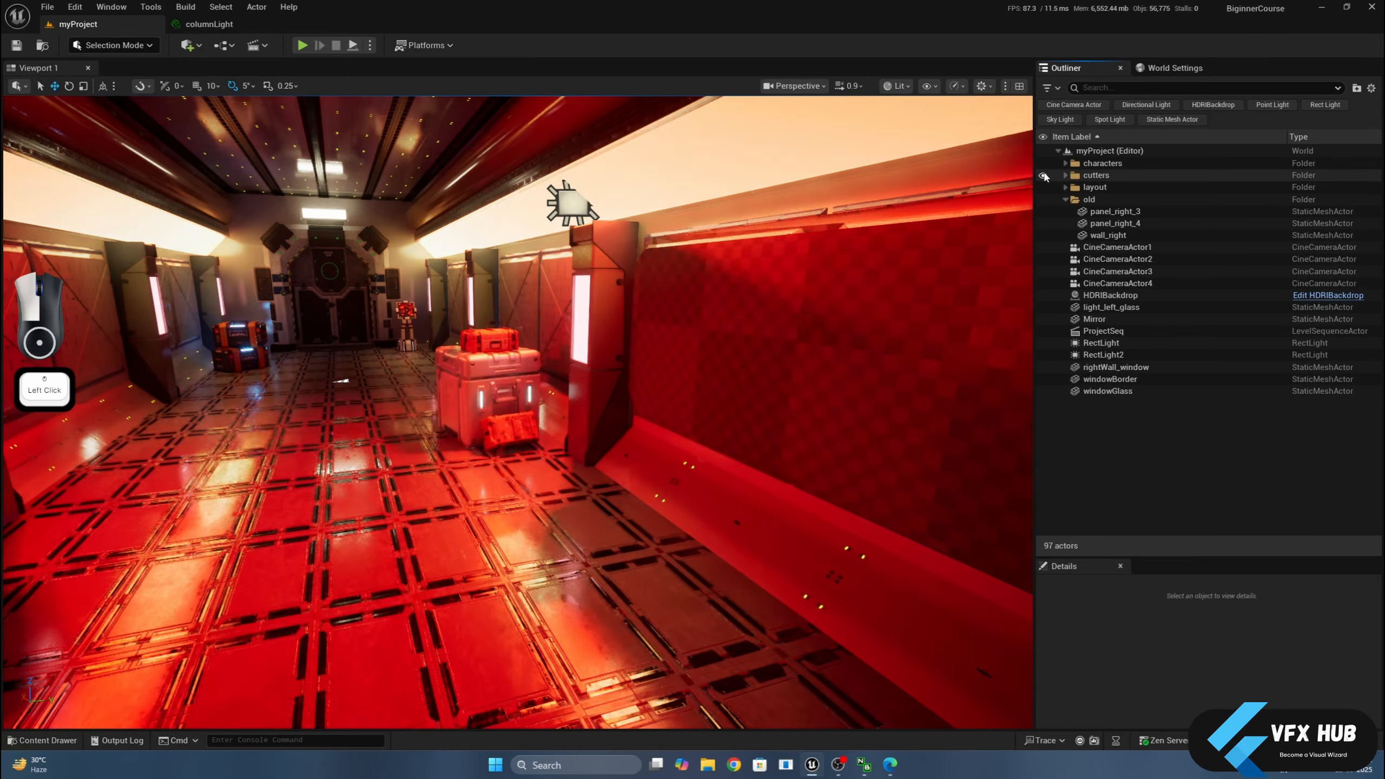
{"action": "left_click", "coordinate": [1043, 175]}
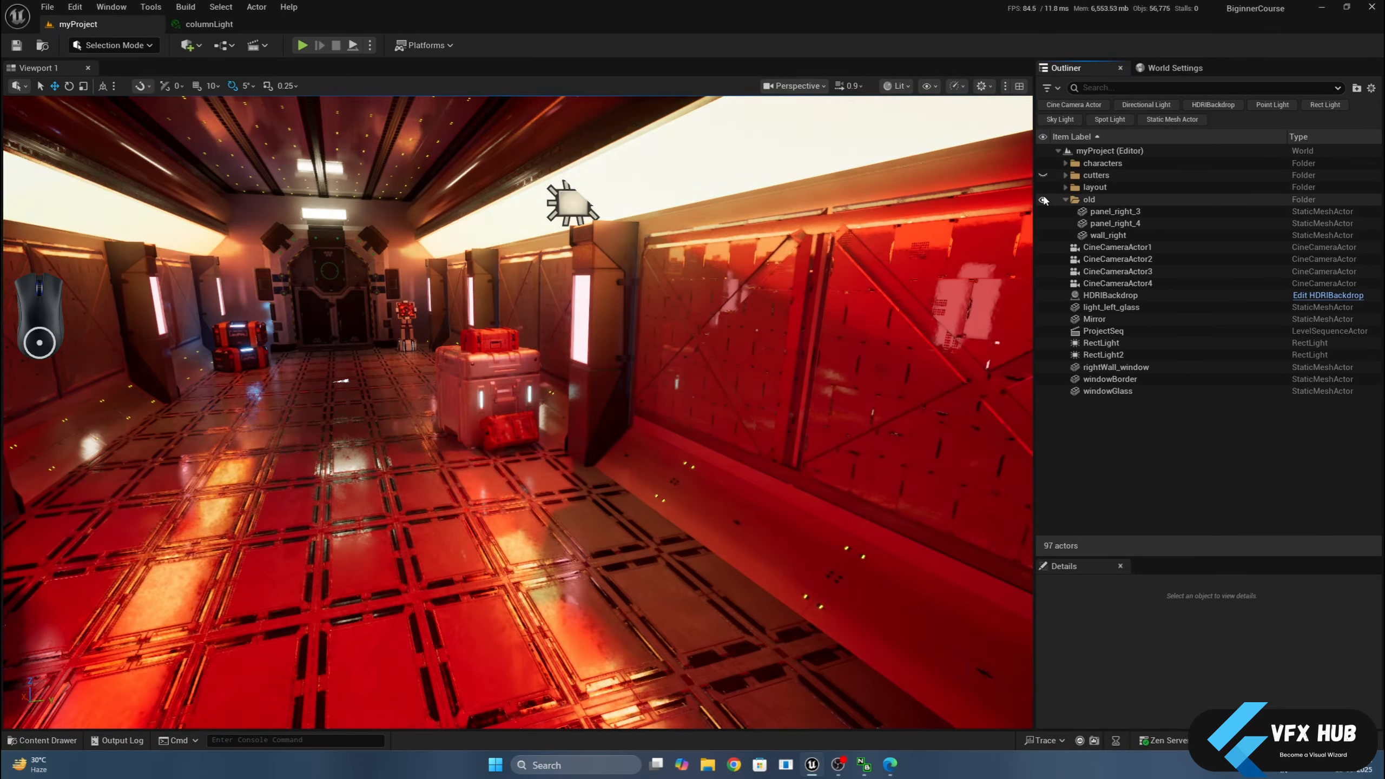
{"action": "left_click", "coordinate": [1043, 199]}
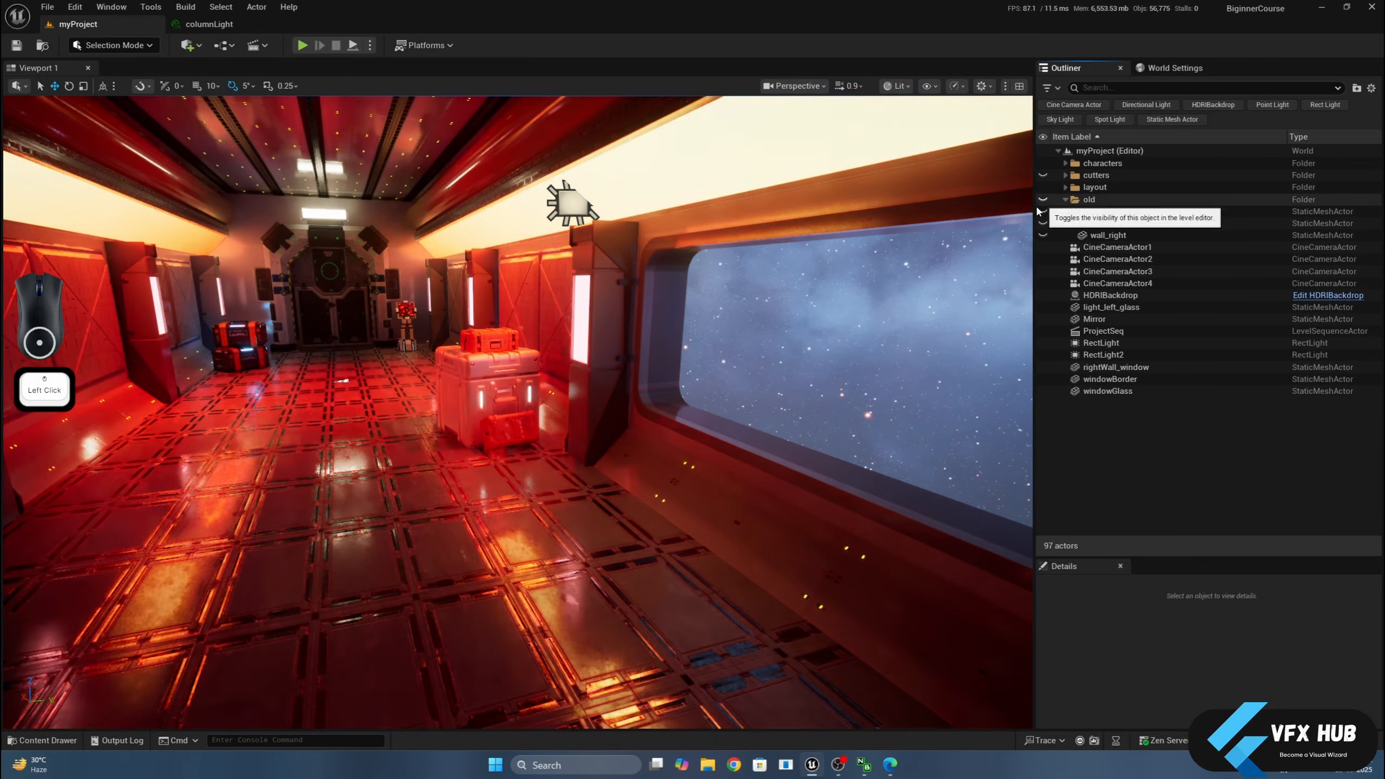
Open the ProjectSeq level sequence and hide the roof to expose the rooms from above.
{"action": "left_click", "coordinate": [44, 740]}
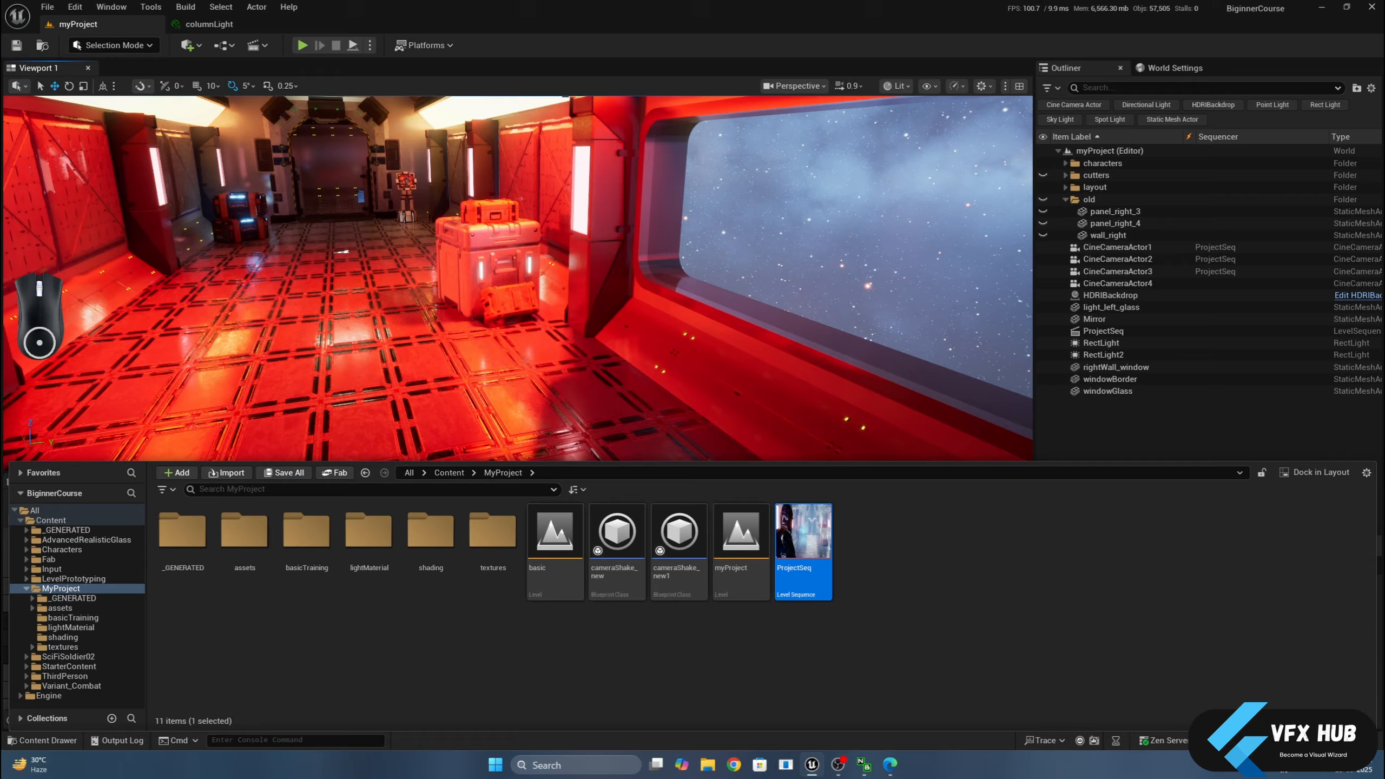
{"action": "double_click", "coordinate": [801, 573]}
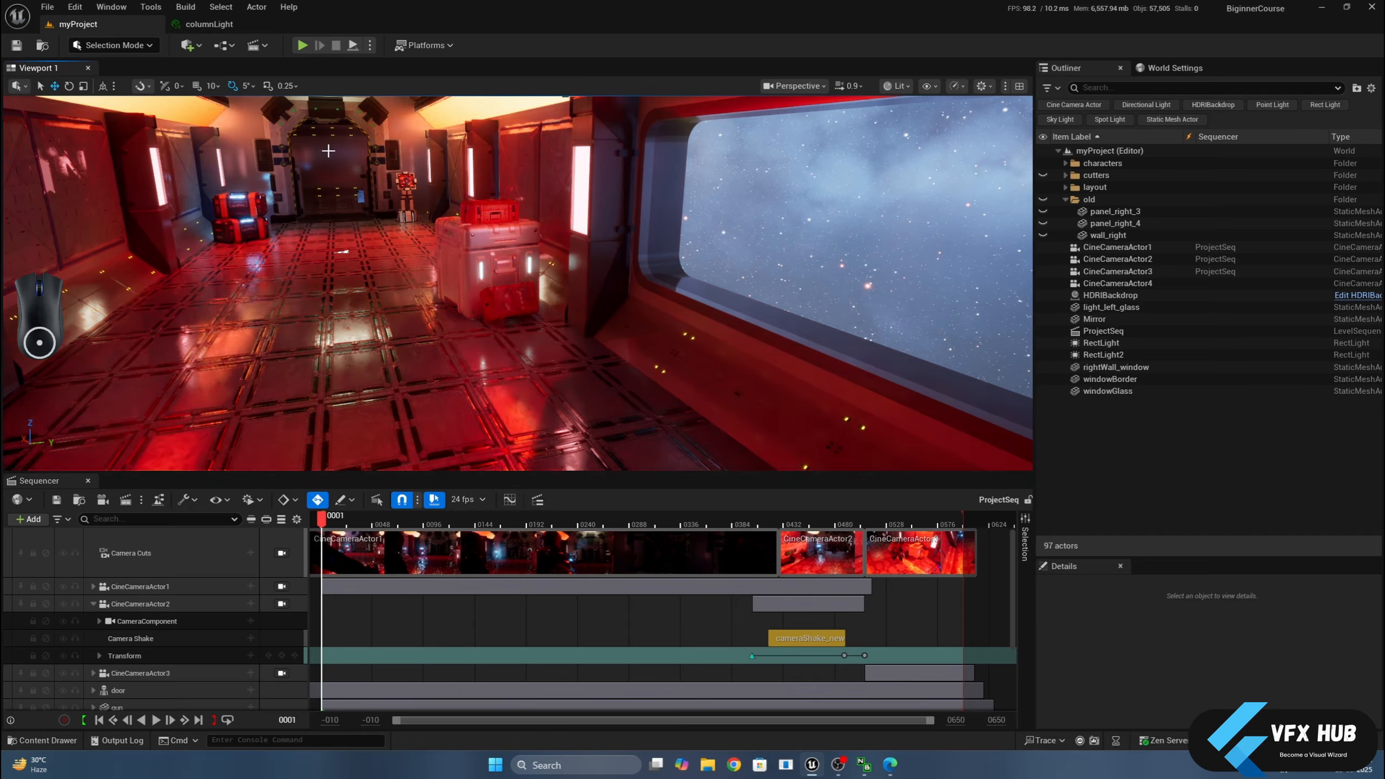
{"action": "left_click", "coordinate": [328, 151]}
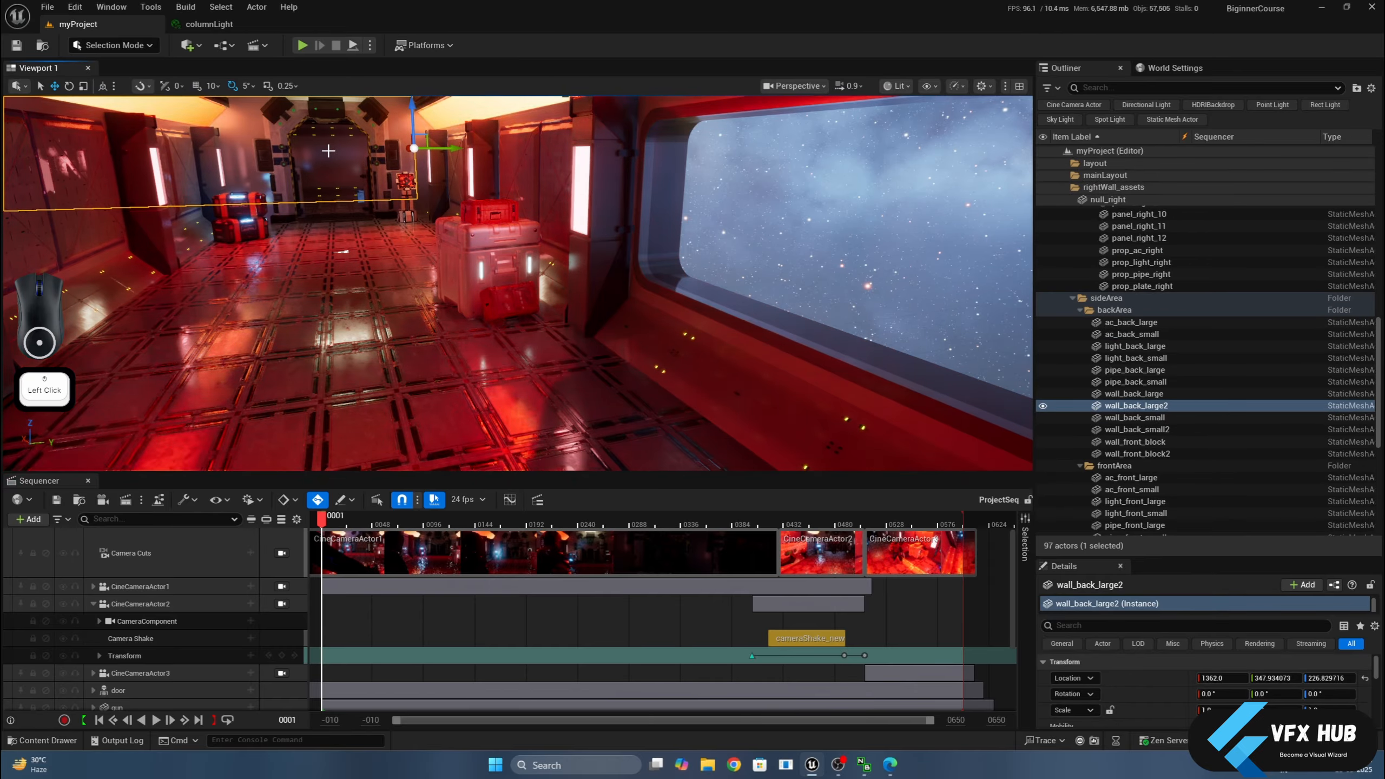
{"action": "scroll", "coordinate": [328, 150], "scroll_direction": "down", "scroll_amount": 10}
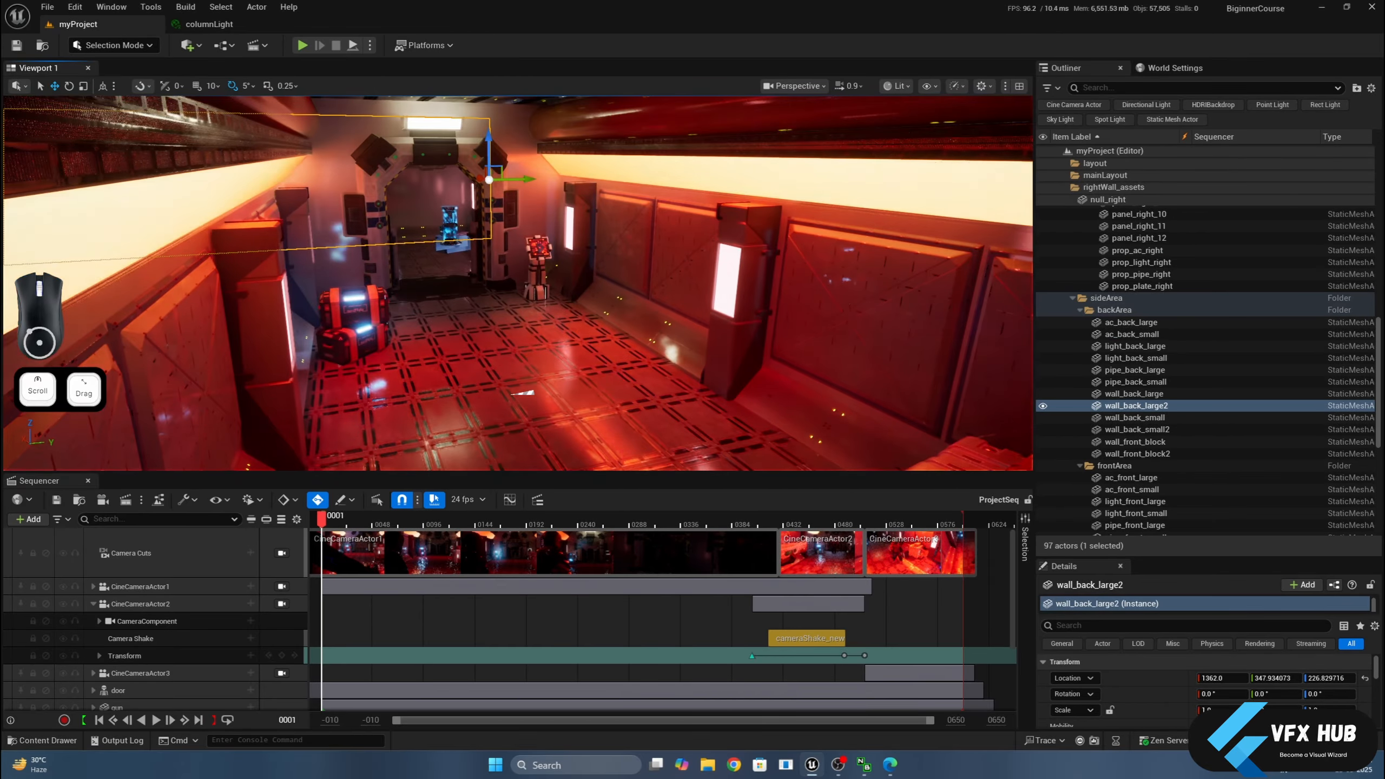
{"action": "left_click_drag", "start_coordinate": [328, 150], "coordinate": [464, 160], "text": "alt"}
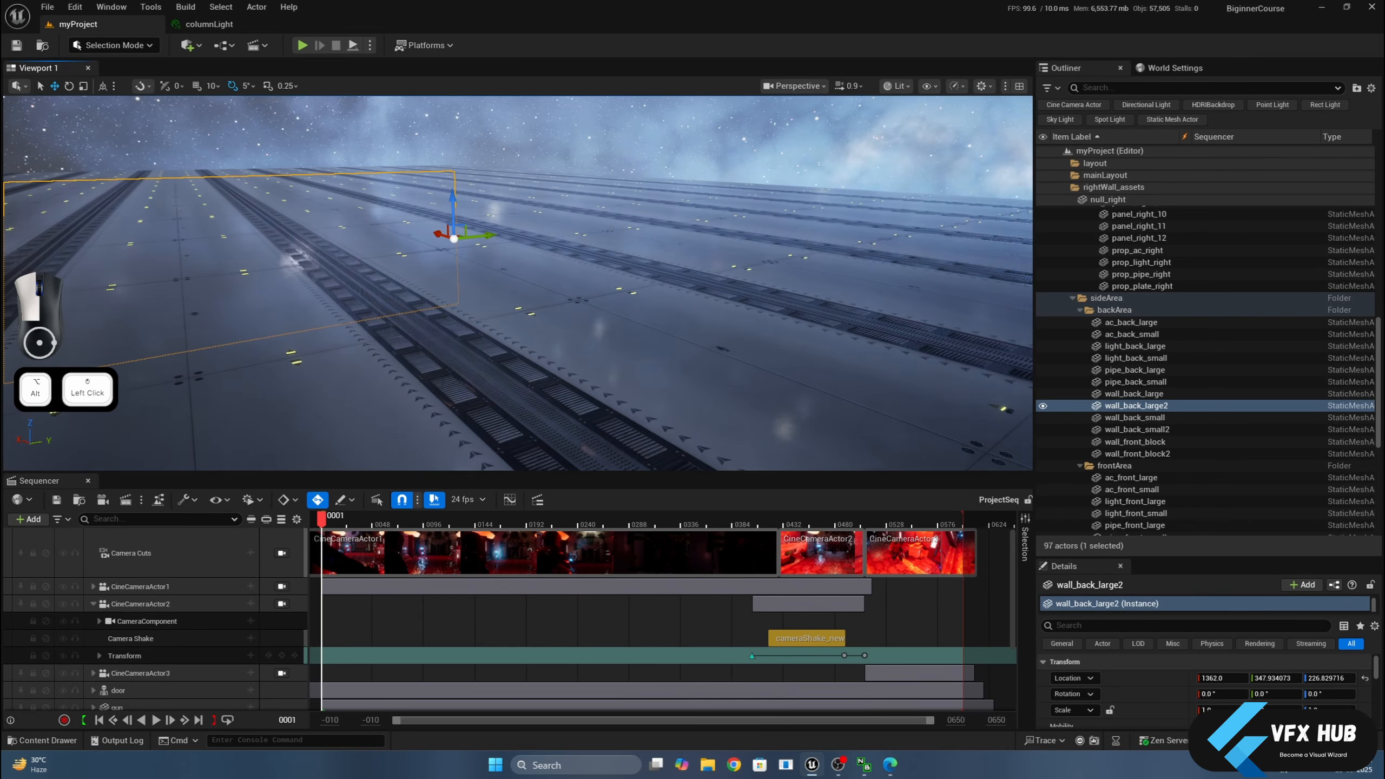
{"action": "left_click", "coordinate": [996, 326]}
{"action": "left_click", "coordinate": [1043, 365]}
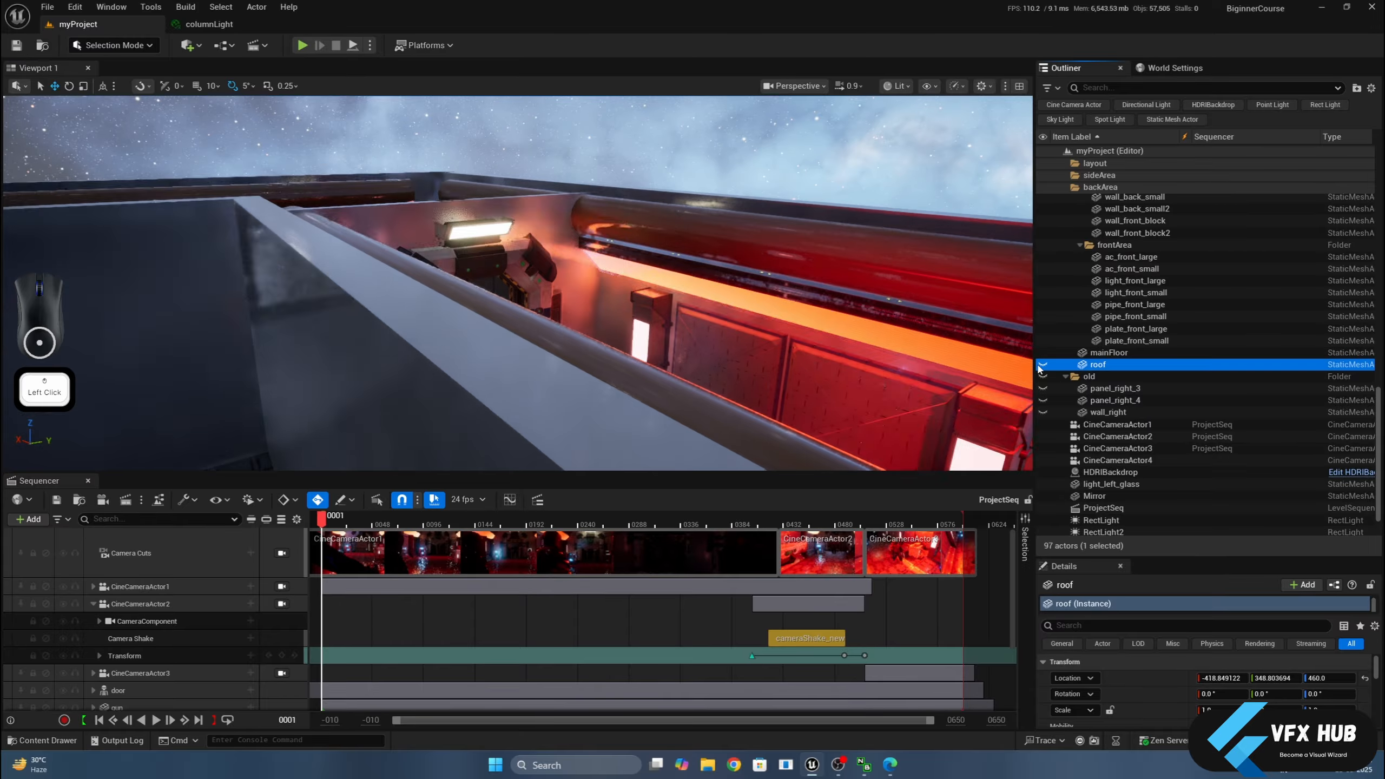
Frame the large room around pipe_front_large and place a downward-facing spot light above it at about X 942, Y -39, Z 520.
{"action": "left_click_drag", "start_coordinate": [518, 284], "coordinate": [550, 240]}
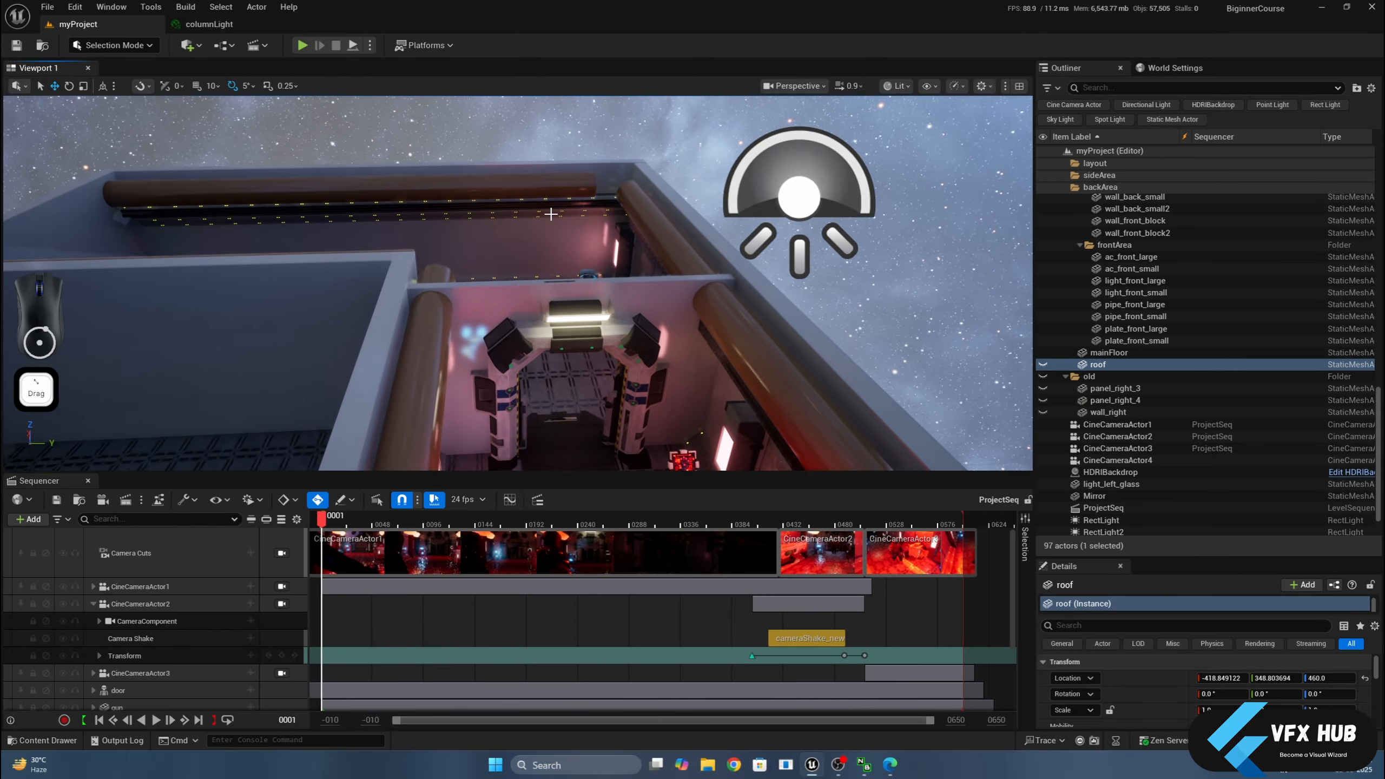
{"action": "left_click", "coordinate": [549, 187]}
{"action": "key", "text": "f"}
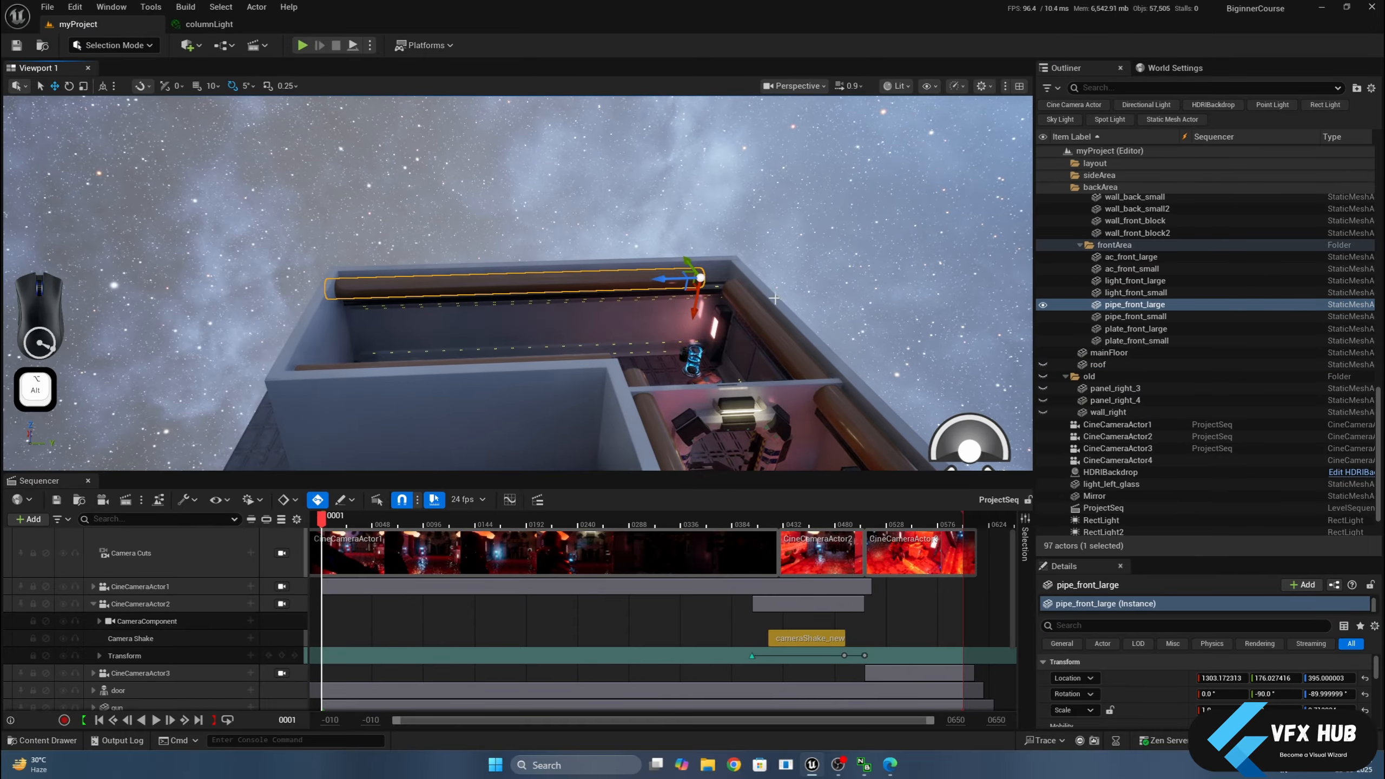
{"action": "left_click_drag", "start_coordinate": [775, 299], "coordinate": [463, 278], "text": "alt"}
{"action": "scroll", "coordinate": [783, 287], "scroll_direction": "up", "scroll_amount": 3}
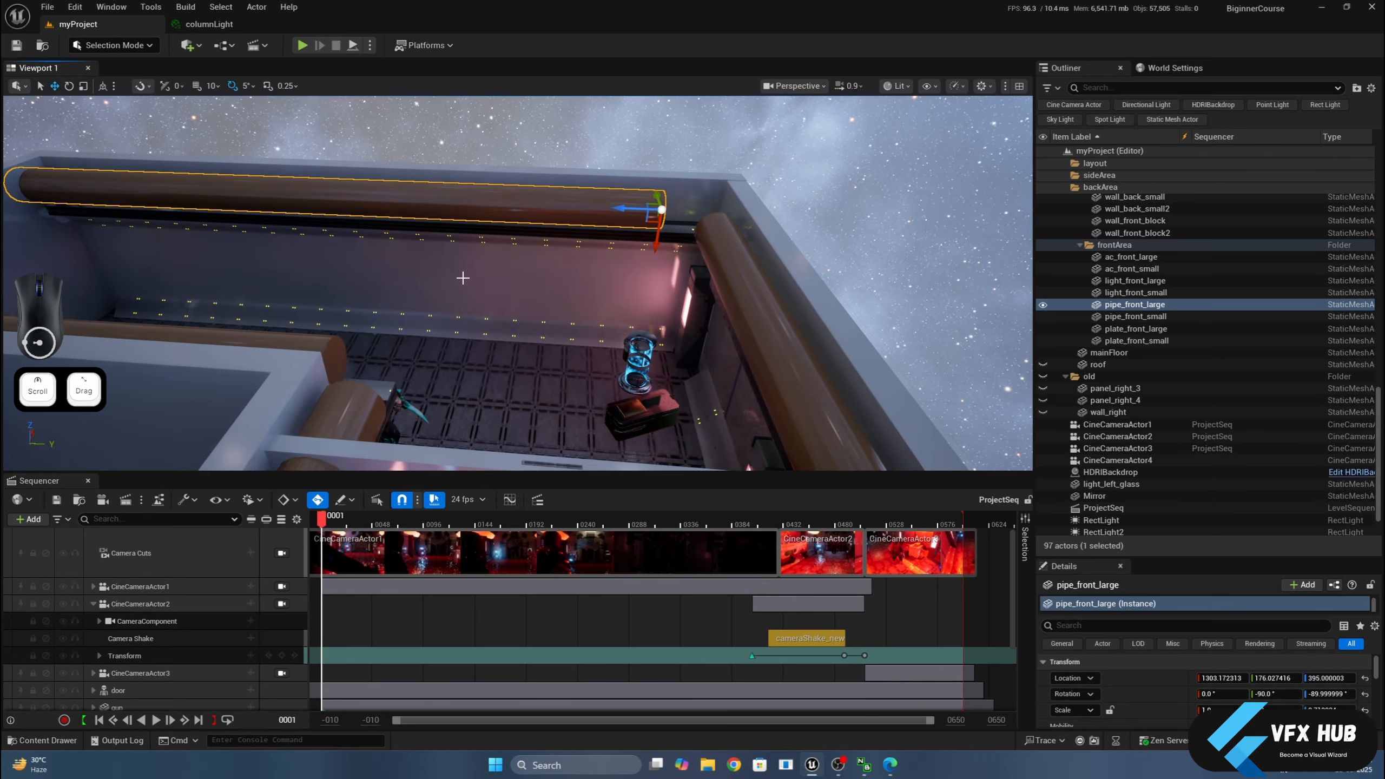
{"action": "left_click", "coordinate": [185, 46]}
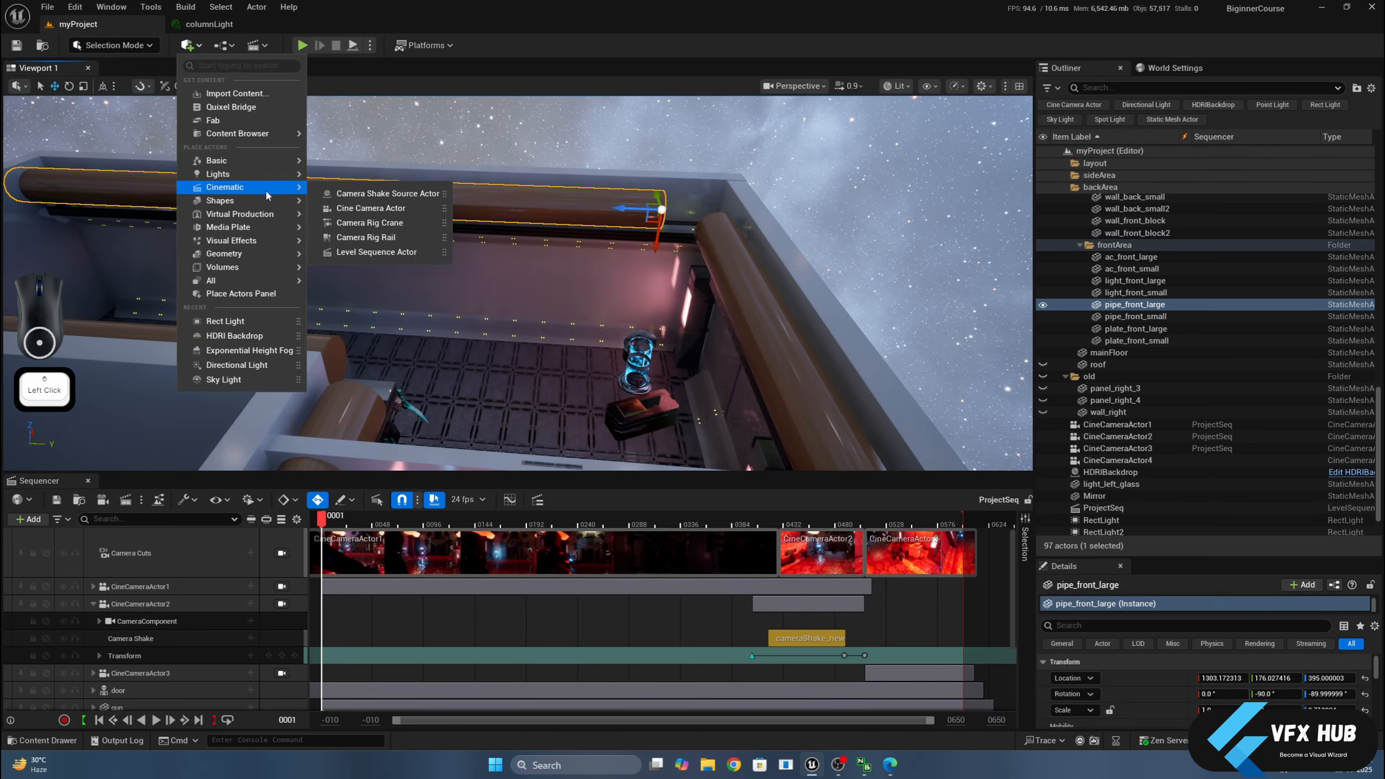
{"action": "mouse_move", "coordinate": [276, 178]}
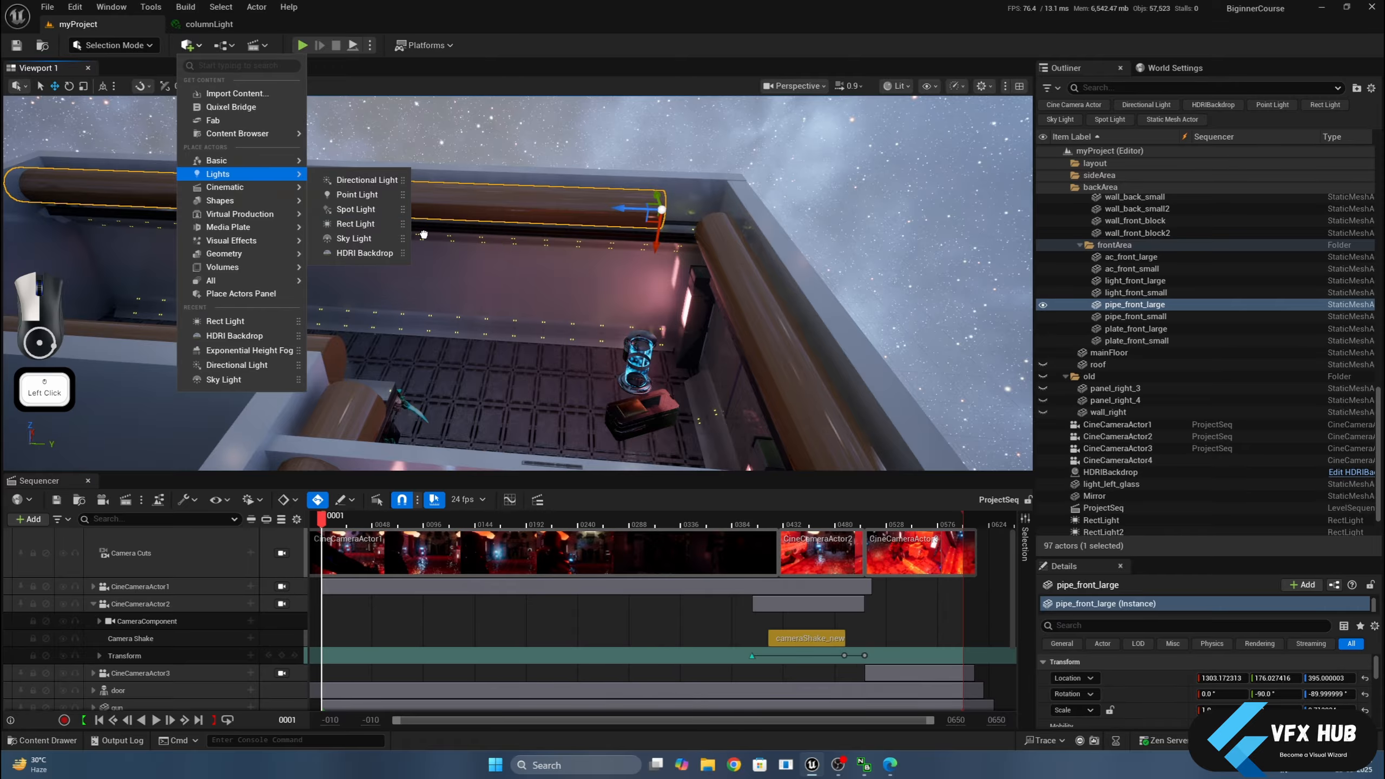
{"action": "left_click_drag", "start_coordinate": [424, 235], "coordinate": [564, 279]}
{"action": "left_click_drag", "start_coordinate": [887, 197], "coordinate": [698, 203]}
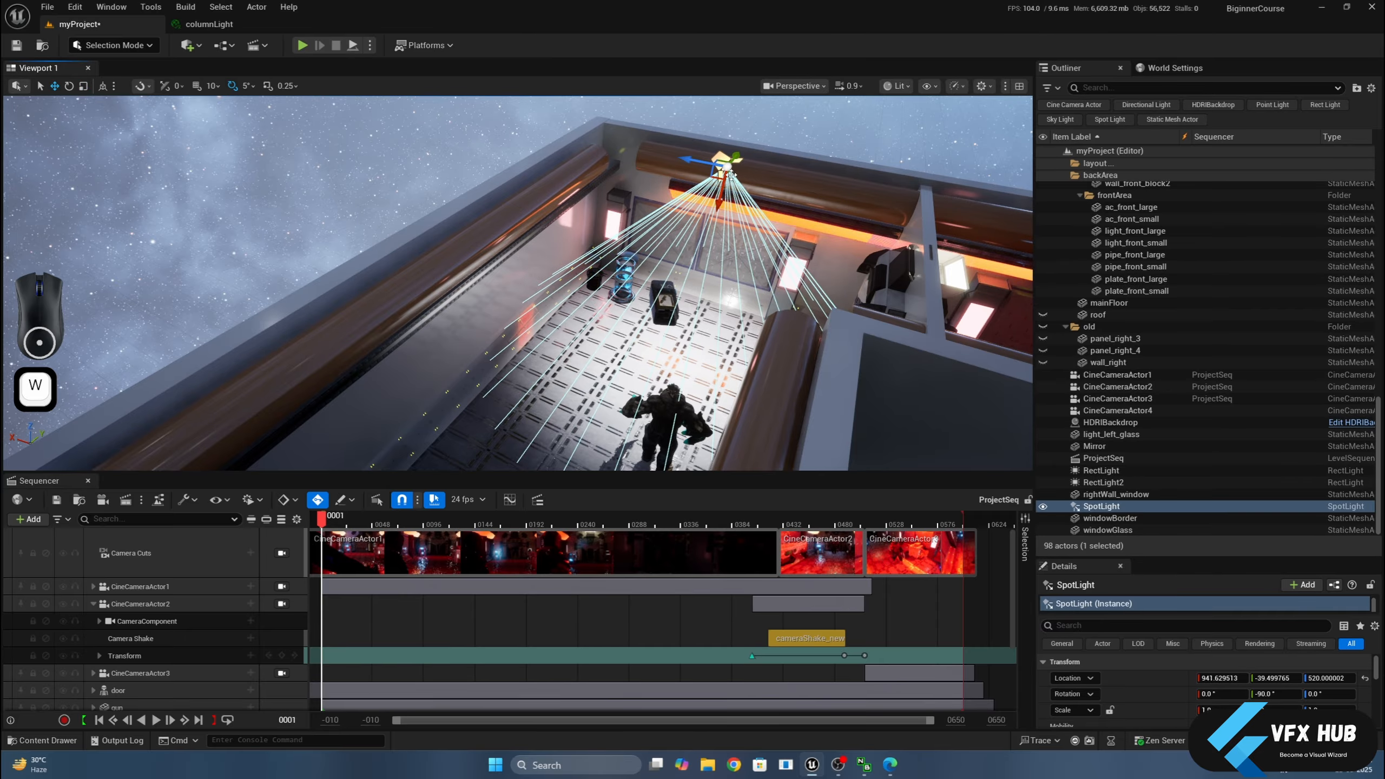
Move the spot light beyond the corridor doorway to about X 1286, Z 236 and rotate it to 180°, -5°, 180° so it shines down the corridor.
{"action": "left_click_drag", "start_coordinate": [714, 221], "coordinate": [584, 275]}
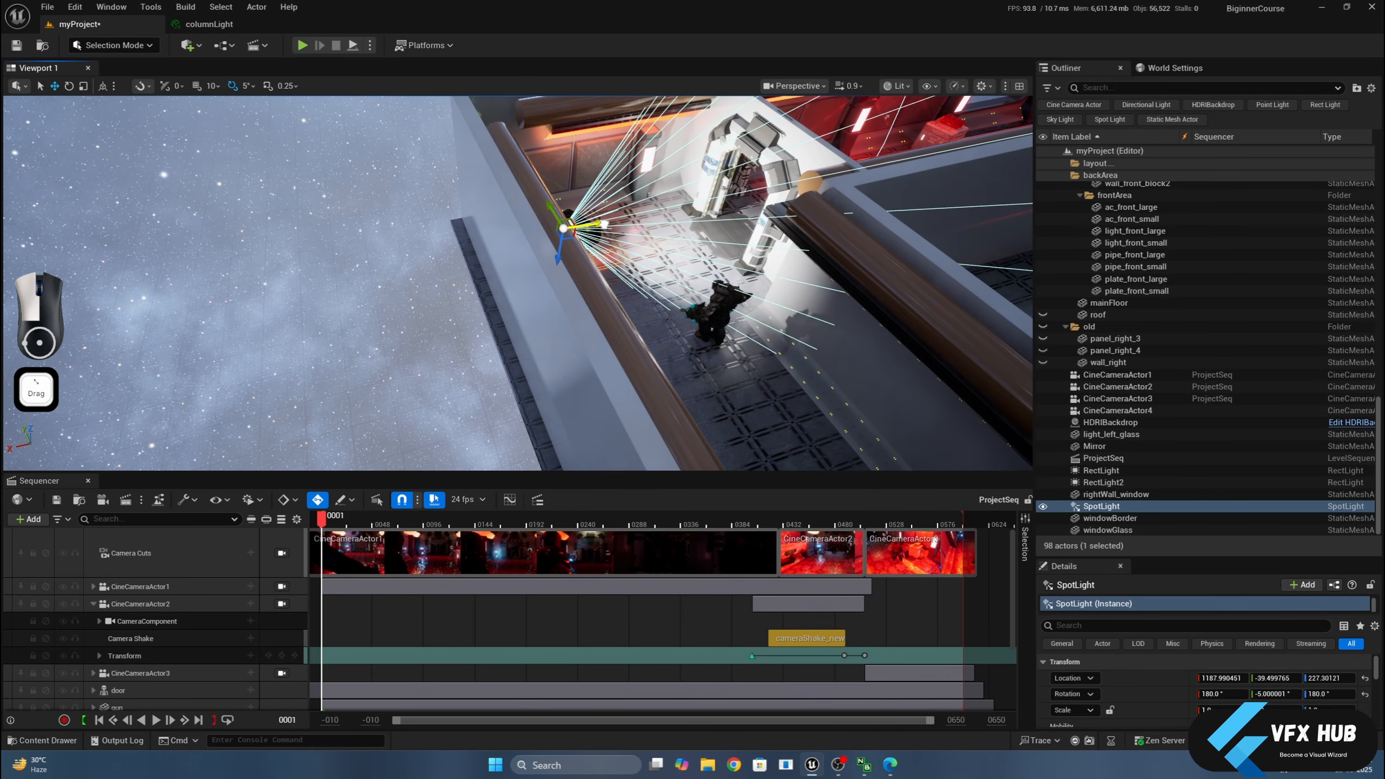
{"action": "left_click_drag", "start_coordinate": [584, 276], "coordinate": [731, 283]}
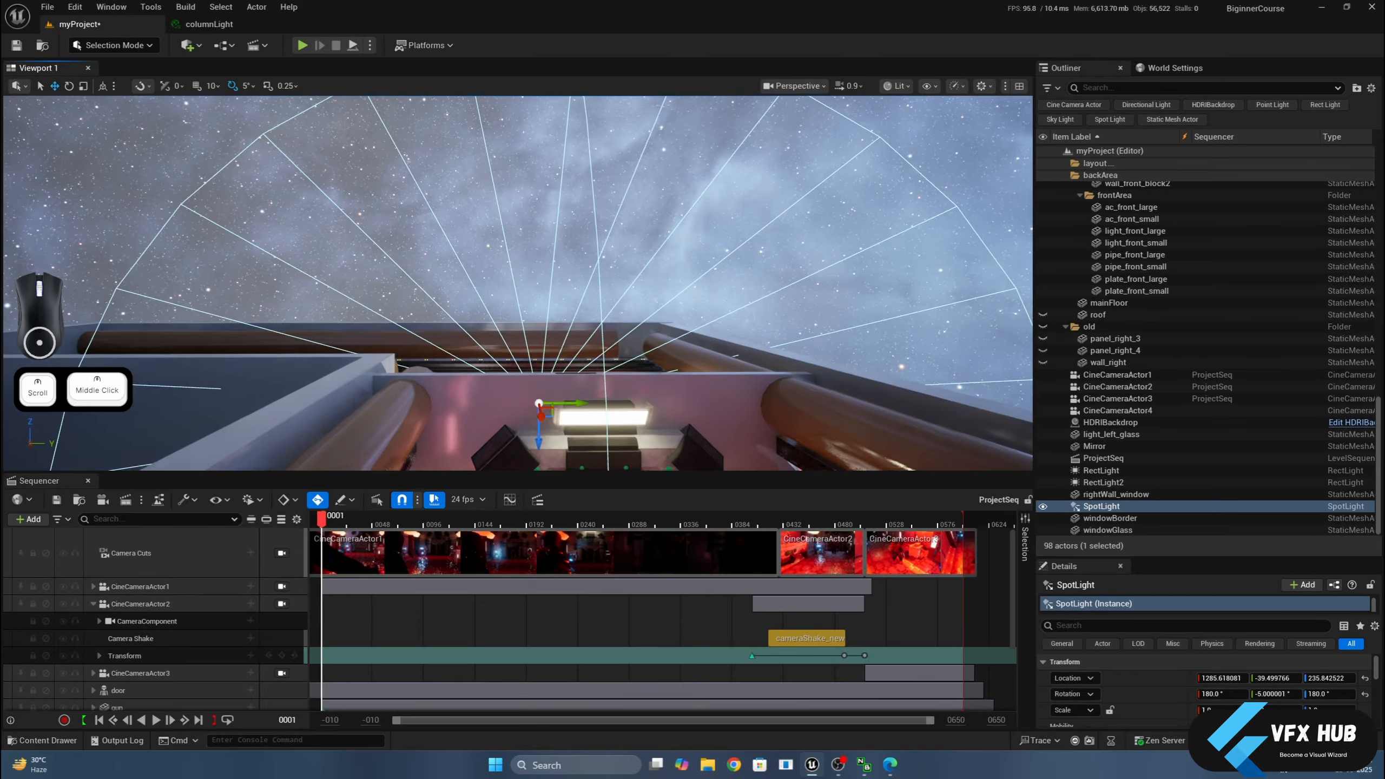
{"action": "scroll", "coordinate": [518, 284], "scroll_direction": "up", "scroll_amount": 5}
{"action": "middle_click_drag", "start_coordinate": [518, 284], "coordinate": [628, 281]}
Change the spot light's colour to a pale warm yellow.
{"action": "left_click_drag", "start_coordinate": [1165, 560], "coordinate": [1164, 176]}
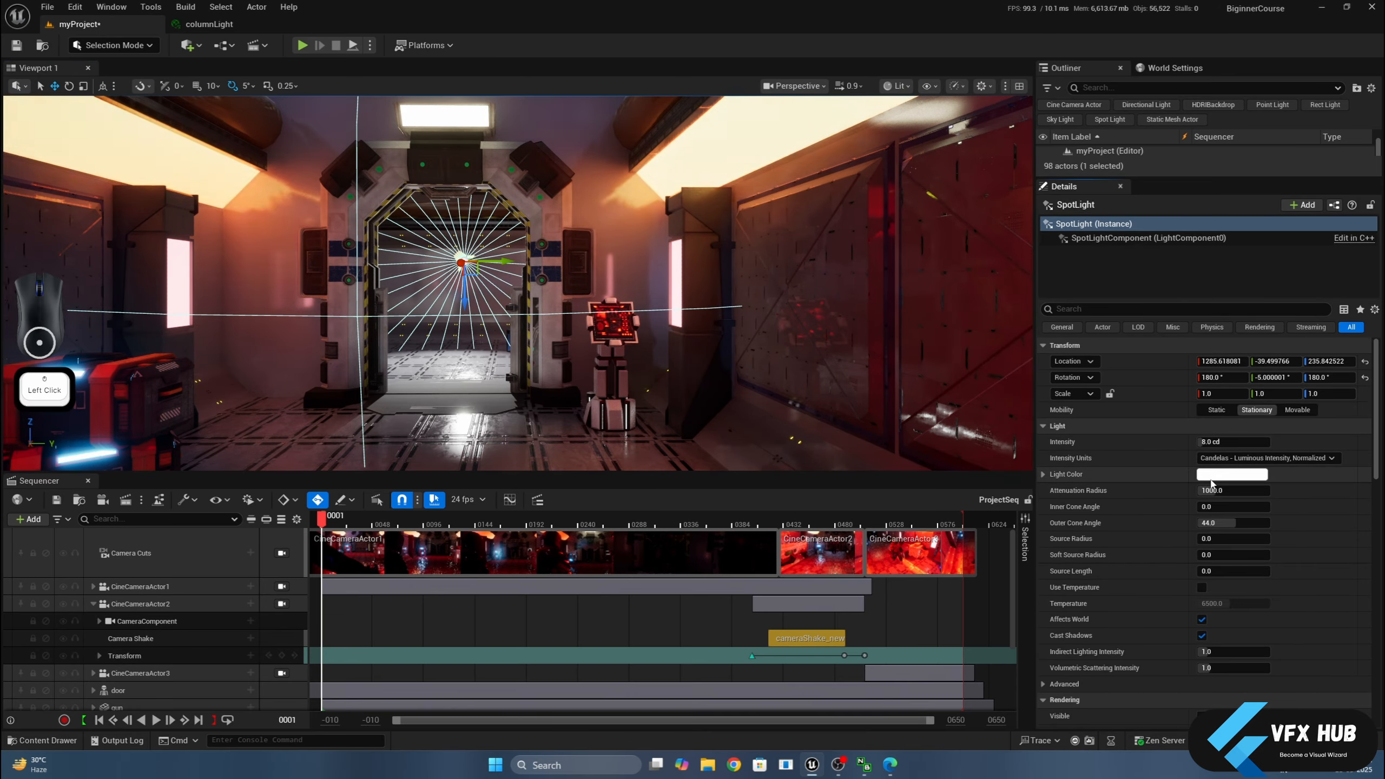
{"action": "left_click", "coordinate": [1211, 475]}
{"action": "left_click_drag", "start_coordinate": [1017, 515], "coordinate": [1022, 511]}
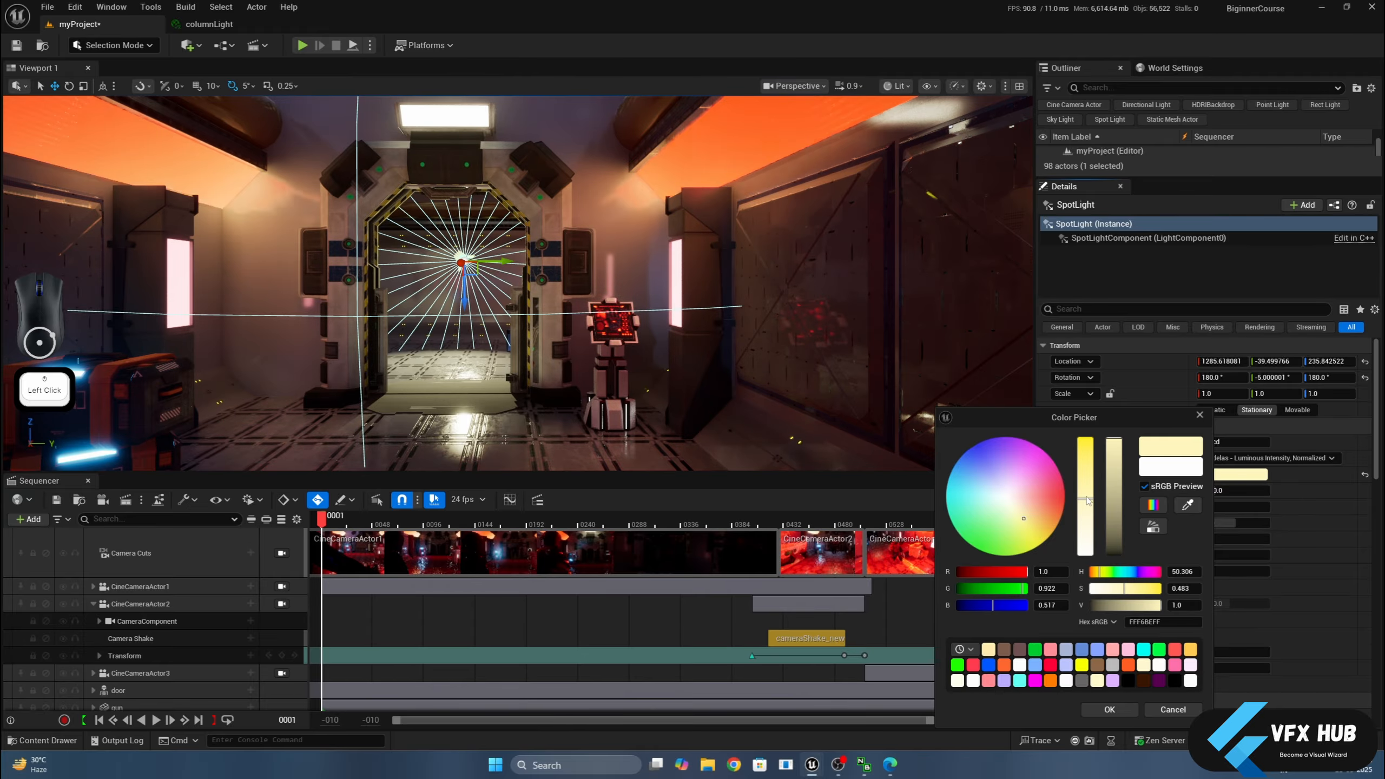
{"action": "left_click", "coordinate": [1110, 709]}
Increase the spot light's attenuation radius to about 3127 and narrow its outer cone angle to about 27.4.
{"action": "left_click_drag", "start_coordinate": [592, 346], "coordinate": [524, 393], "text": "alt"}
{"action": "middle_click_drag", "start_coordinate": [654, 322], "coordinate": [683, 303]}
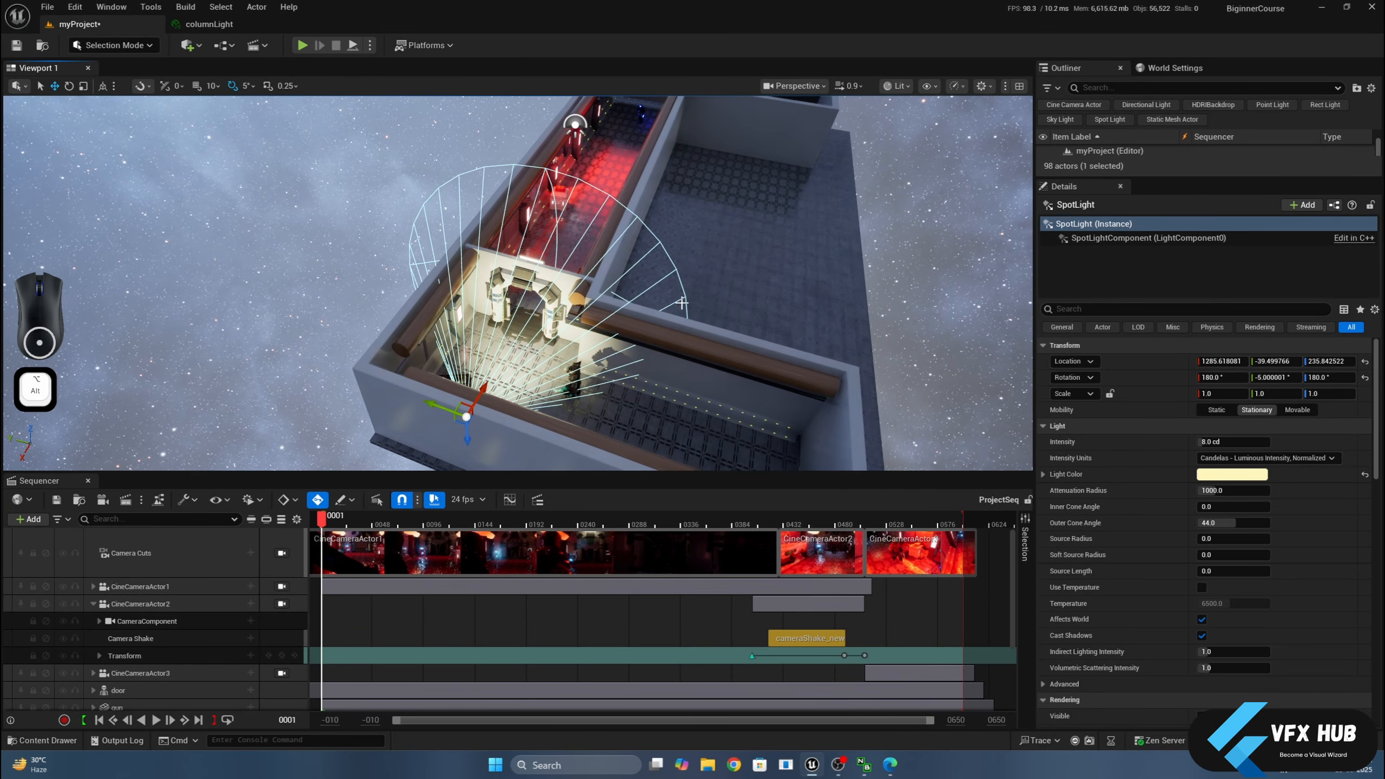
{"action": "left_click_drag", "start_coordinate": [684, 302], "coordinate": [684, 267], "text": "alt"}
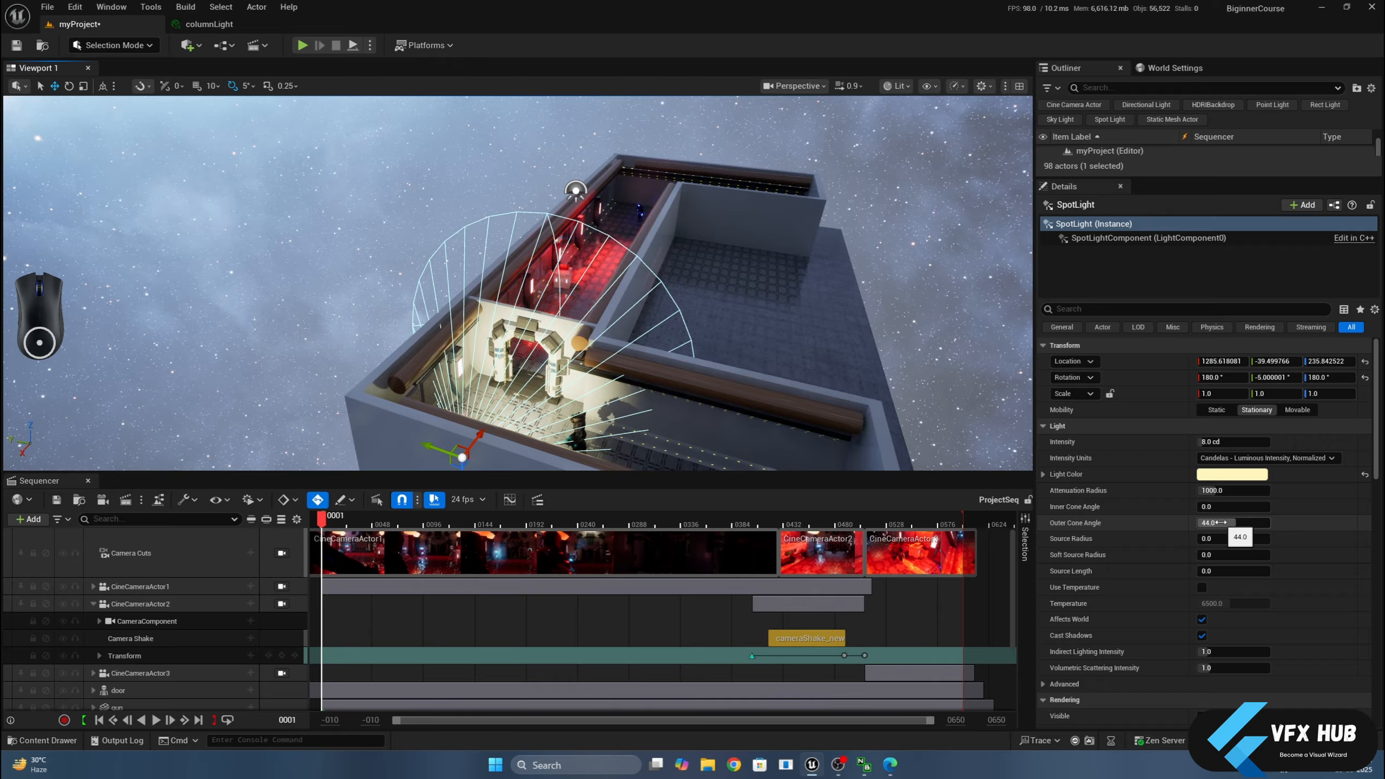
{"action": "left_click_drag", "start_coordinate": [1208, 490], "coordinate": [1255, 490]}
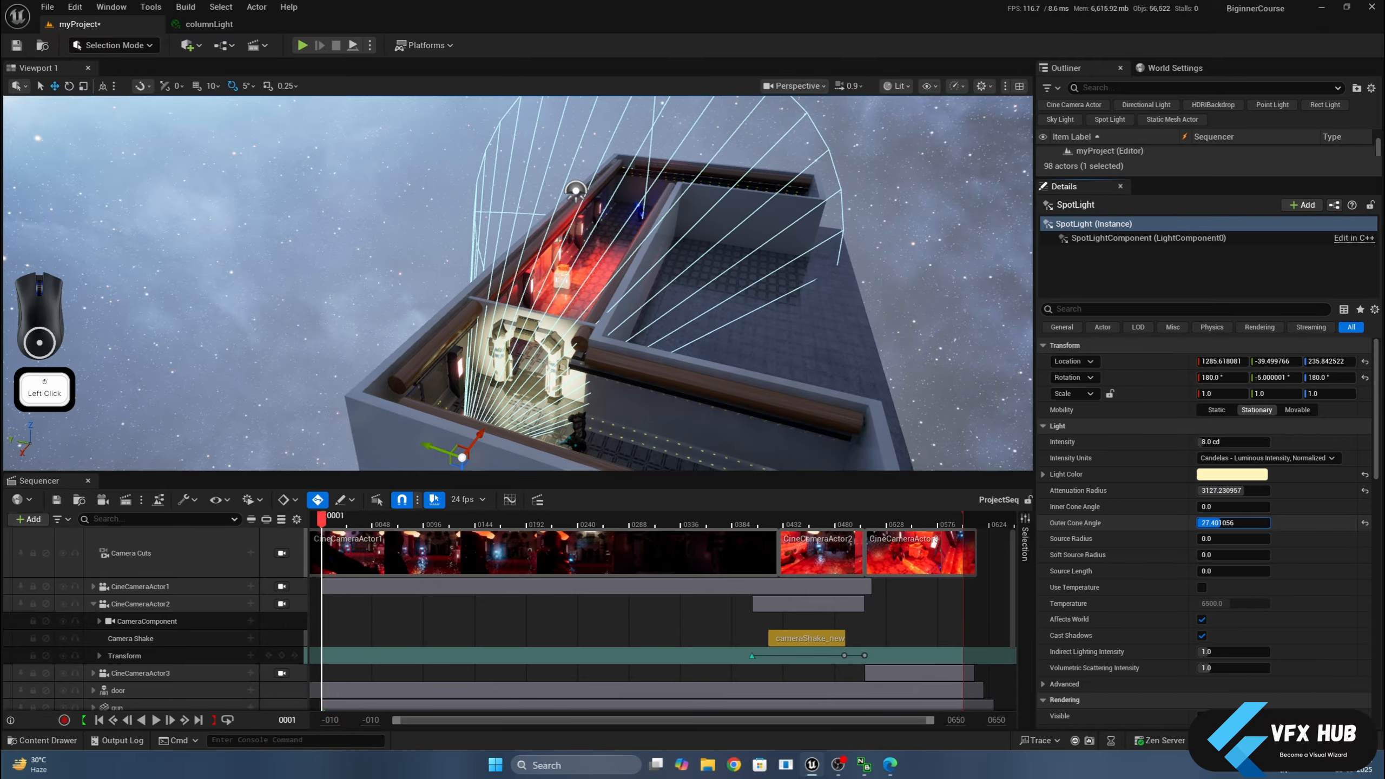
{"action": "left_click_drag", "start_coordinate": [709, 273], "coordinate": [889, 249], "text": "alt"}
{"action": "scroll", "coordinate": [517, 283], "scroll_direction": "down", "scroll_amount": 10}
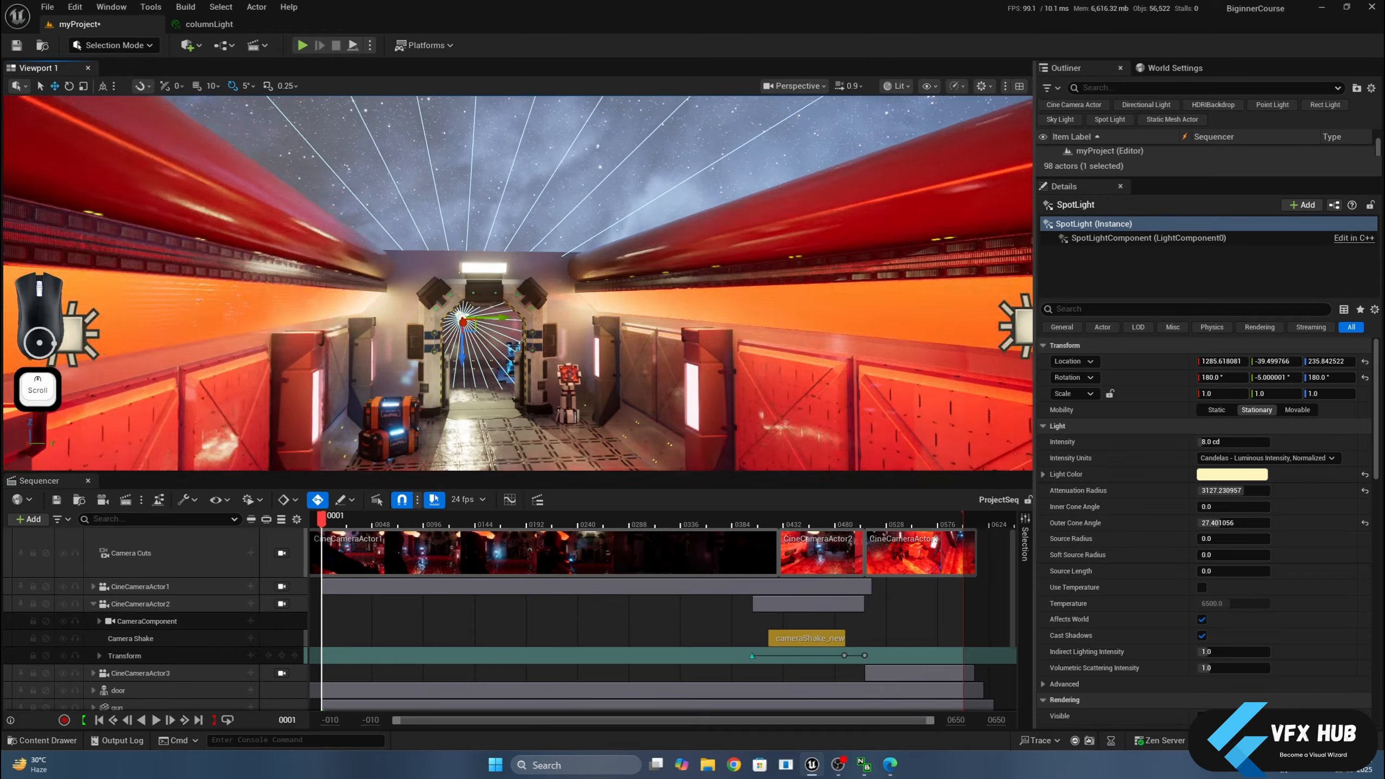
{"action": "scroll", "coordinate": [518, 284], "scroll_direction": "up", "scroll_amount": 3}
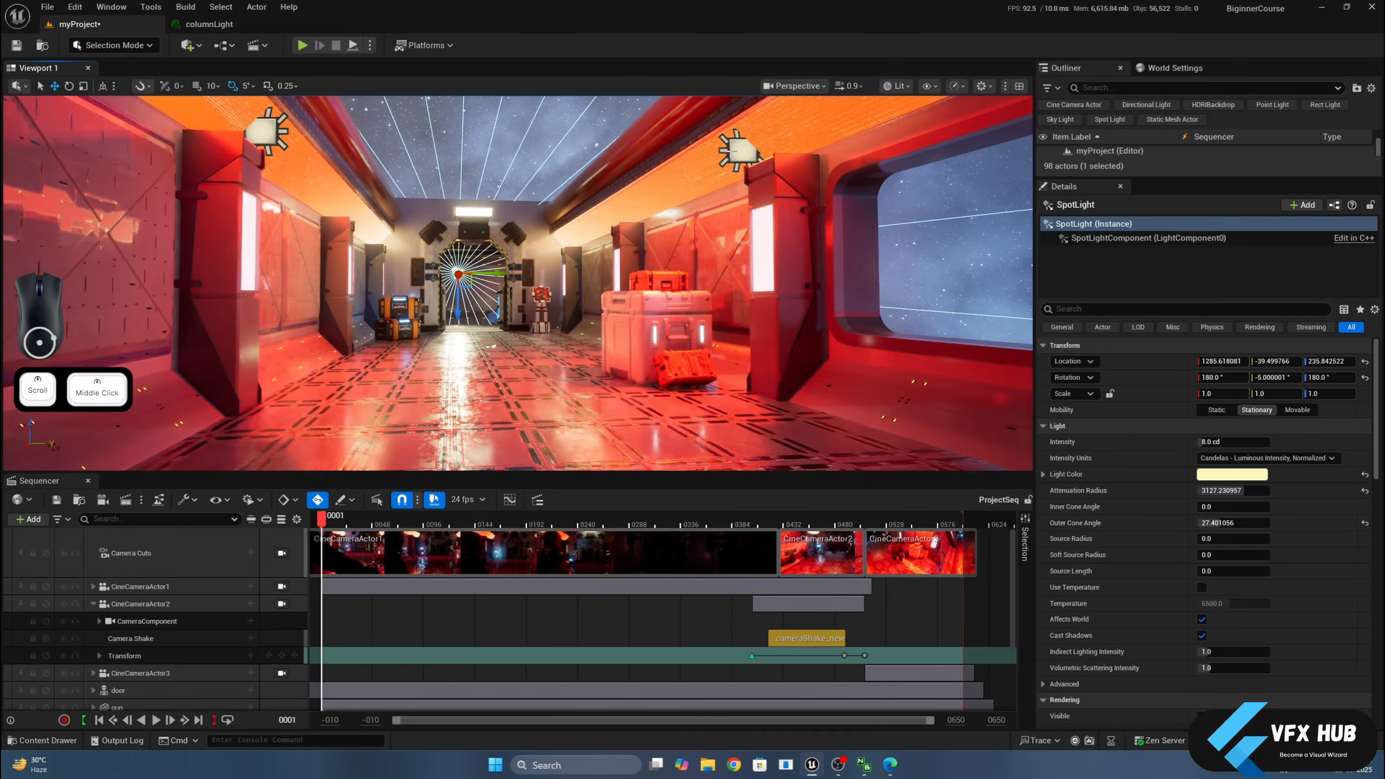
Raise the spot light's intensity to 20 cd and shift it to about X 1334, Z 240.
{"action": "left_click_drag", "start_coordinate": [1093, 178], "coordinate": [1093, 515]}
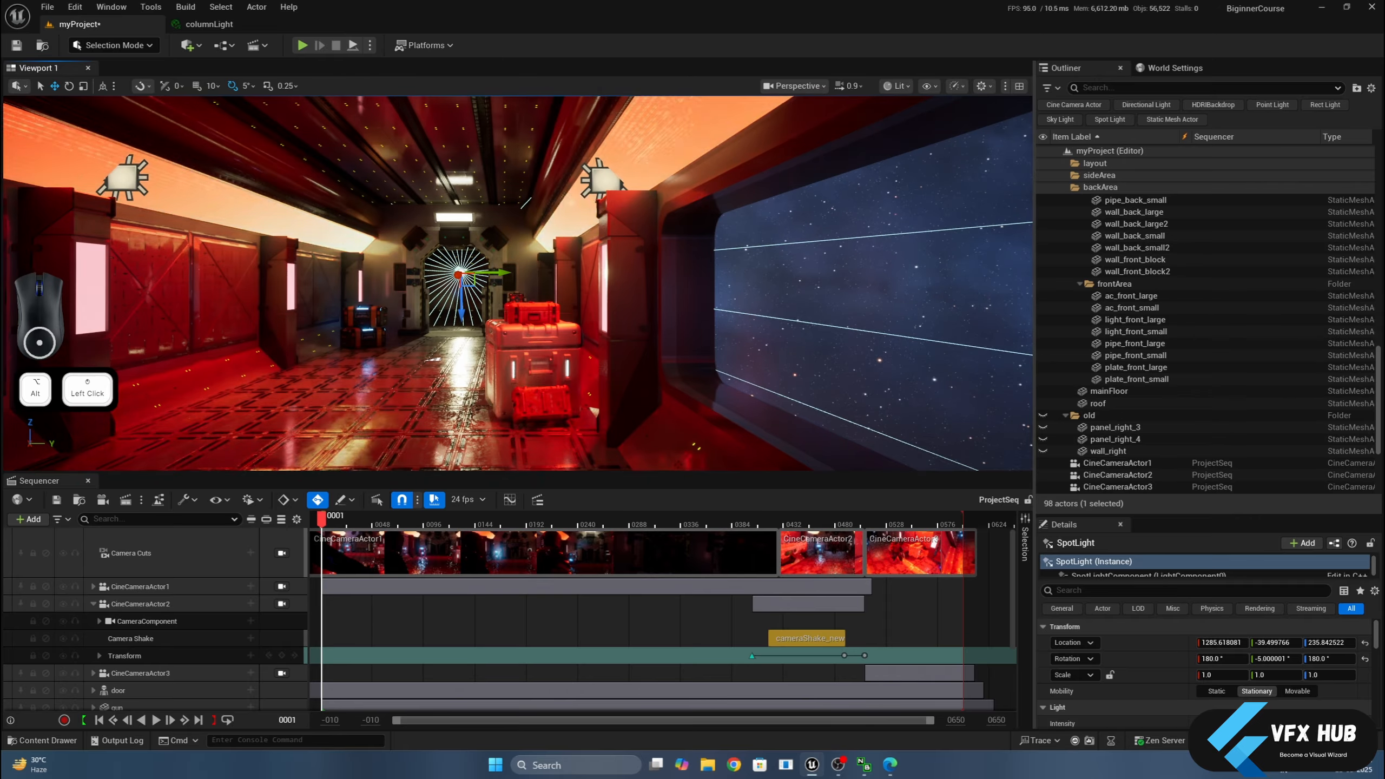
{"action": "left_click", "coordinate": [785, 273]}
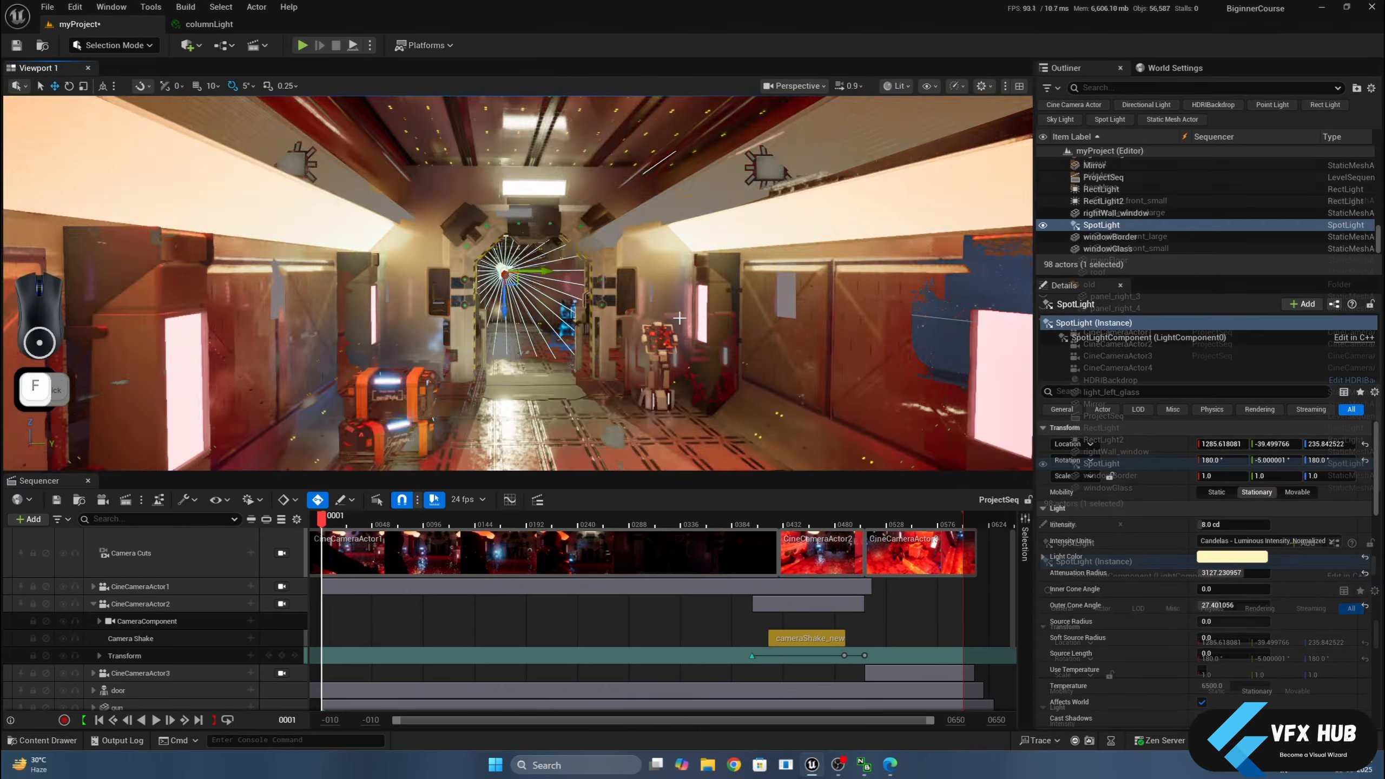
{"action": "key", "text": "f"}
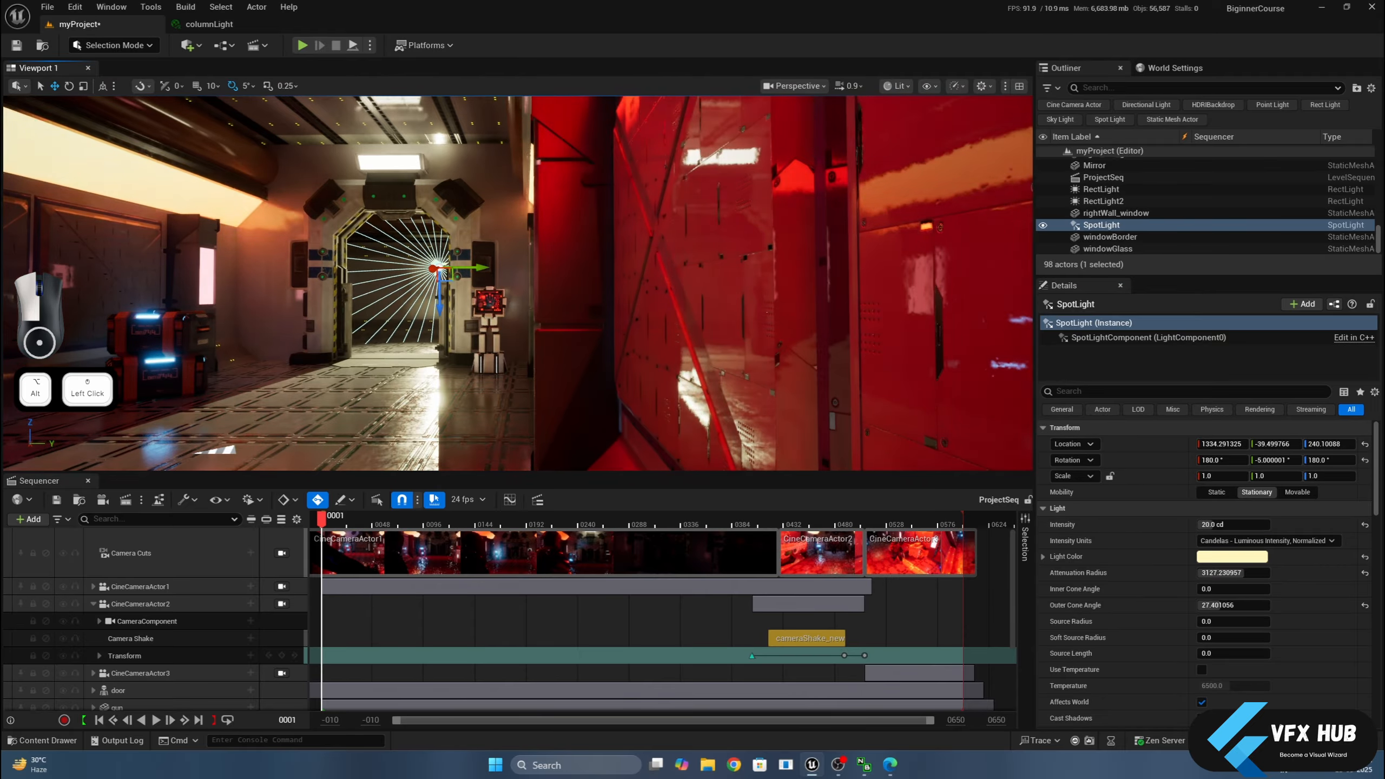
Examine how the lighting falls along the corridor, checking the terminal scanner, the glass light panel and the front and back light meshes.
{"action": "left_click_drag", "start_coordinate": [535, 328], "coordinate": [501, 298]}
{"action": "left_click", "coordinate": [528, 309]}
{"action": "scroll", "coordinate": [522, 310], "scroll_direction": "up", "scroll_amount": 5}
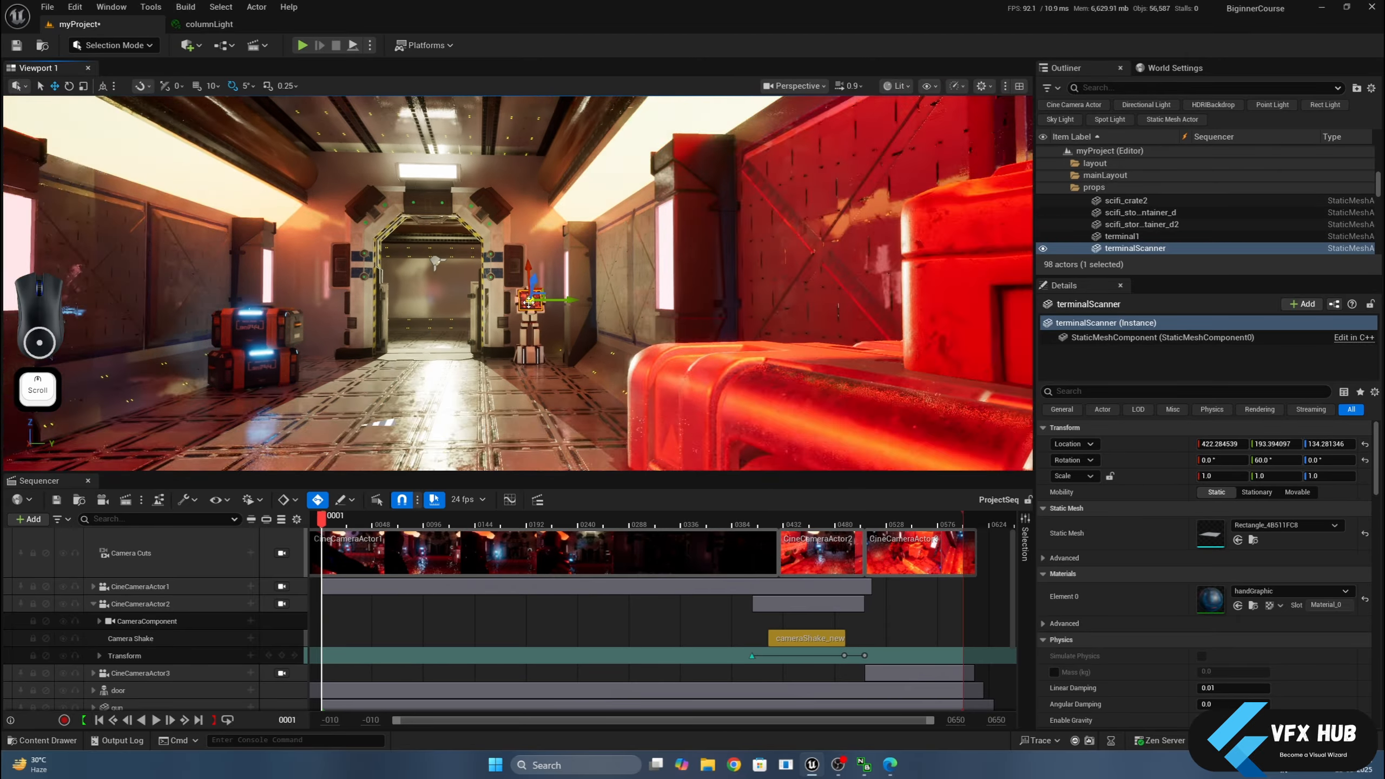
{"action": "scroll", "coordinate": [518, 311], "scroll_direction": "down", "scroll_amount": 8}
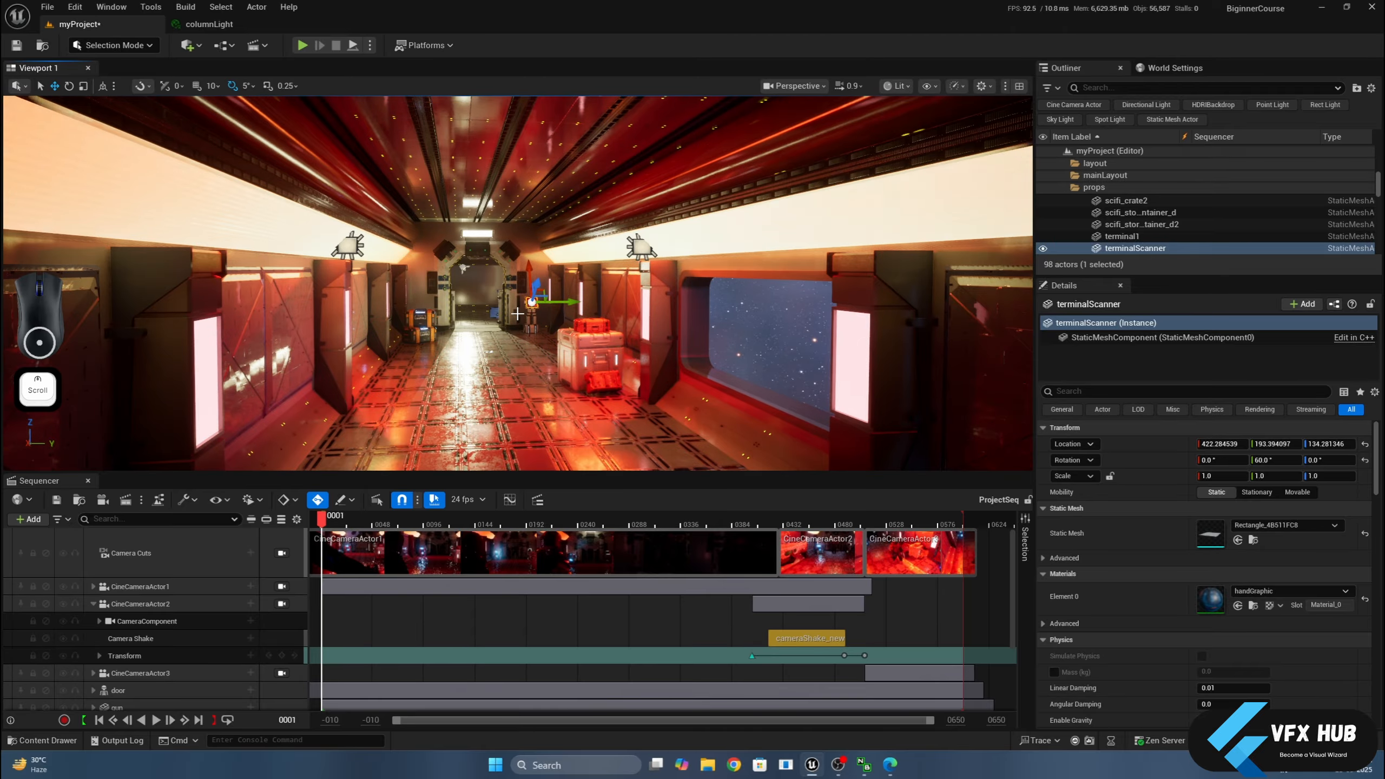
{"action": "left_click", "coordinate": [301, 235]}
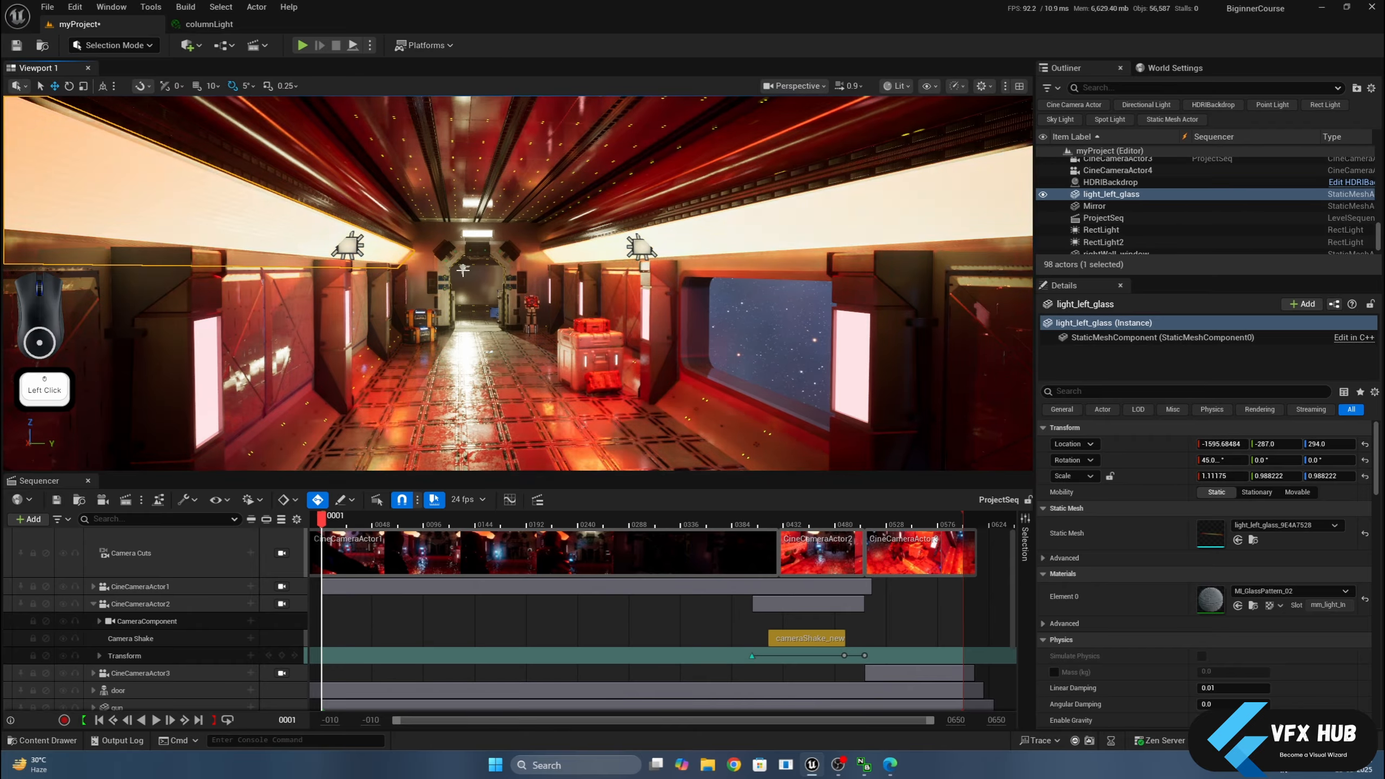
{"action": "scroll", "coordinate": [466, 255], "scroll_direction": "up", "scroll_amount": 5}
{"action": "left_click", "coordinate": [466, 255]}
{"action": "scroll", "coordinate": [467, 254], "scroll_direction": "up", "scroll_amount": 10}
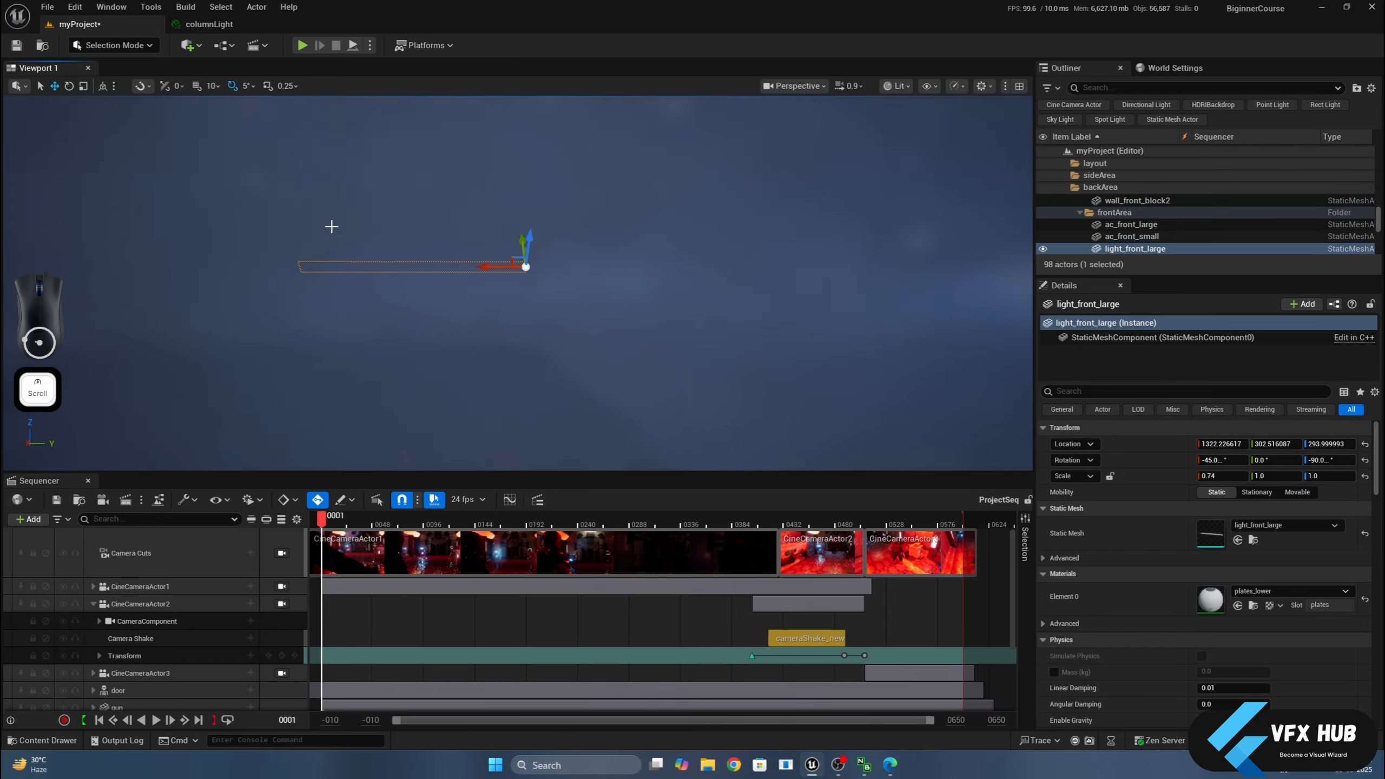
{"action": "scroll", "coordinate": [332, 226], "scroll_direction": "down", "scroll_amount": 8}
{"action": "left_click", "coordinate": [246, 249]}
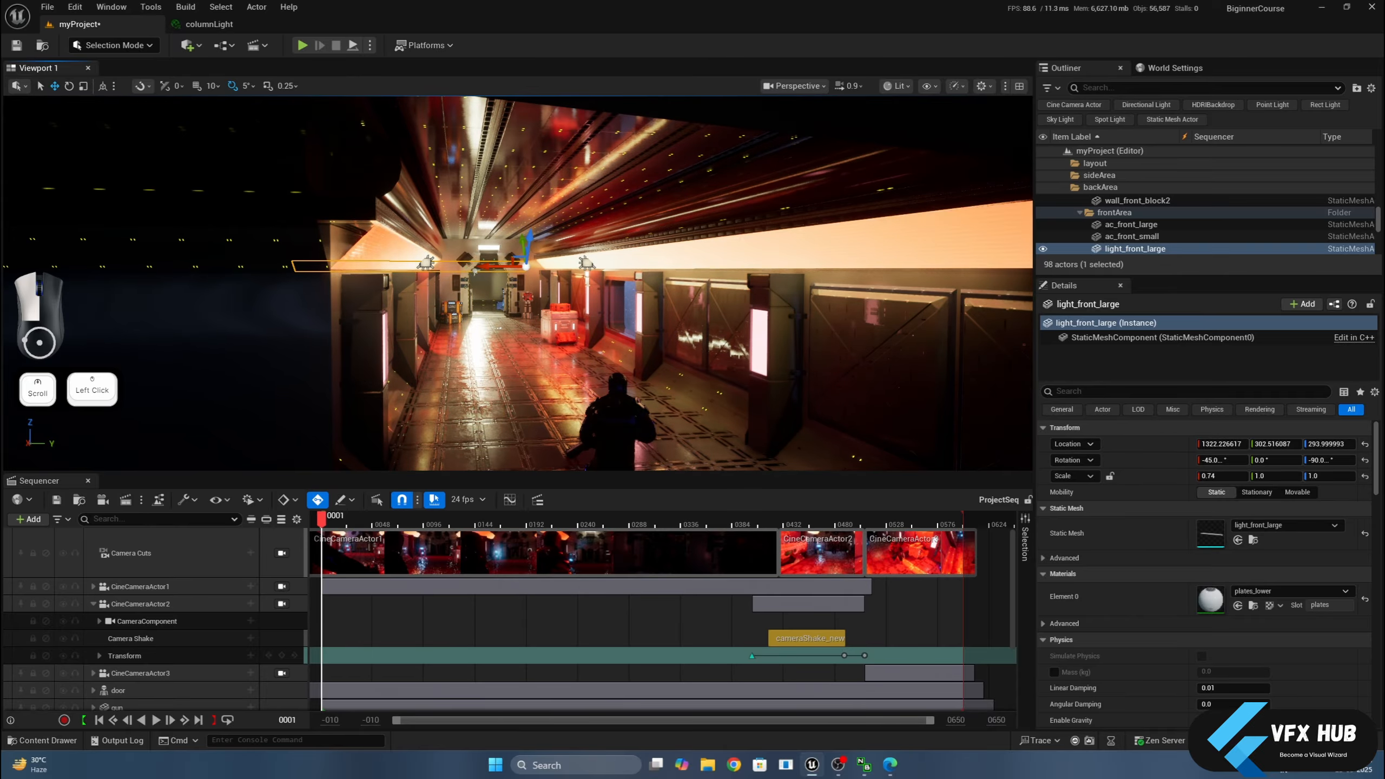
{"action": "scroll", "coordinate": [634, 341], "scroll_direction": "up", "scroll_amount": 6}
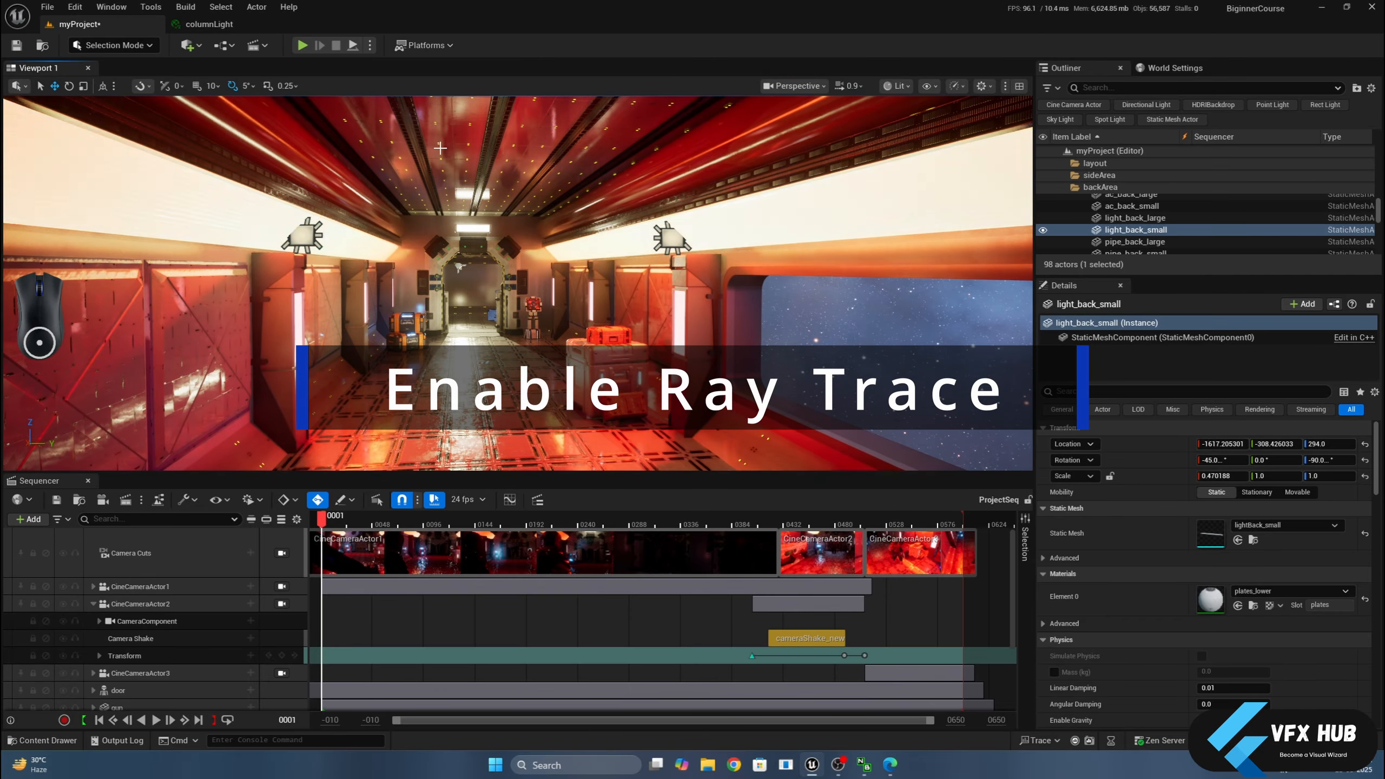
Save the modified myProject level.
{"action": "left_click", "coordinate": [416, 156]}
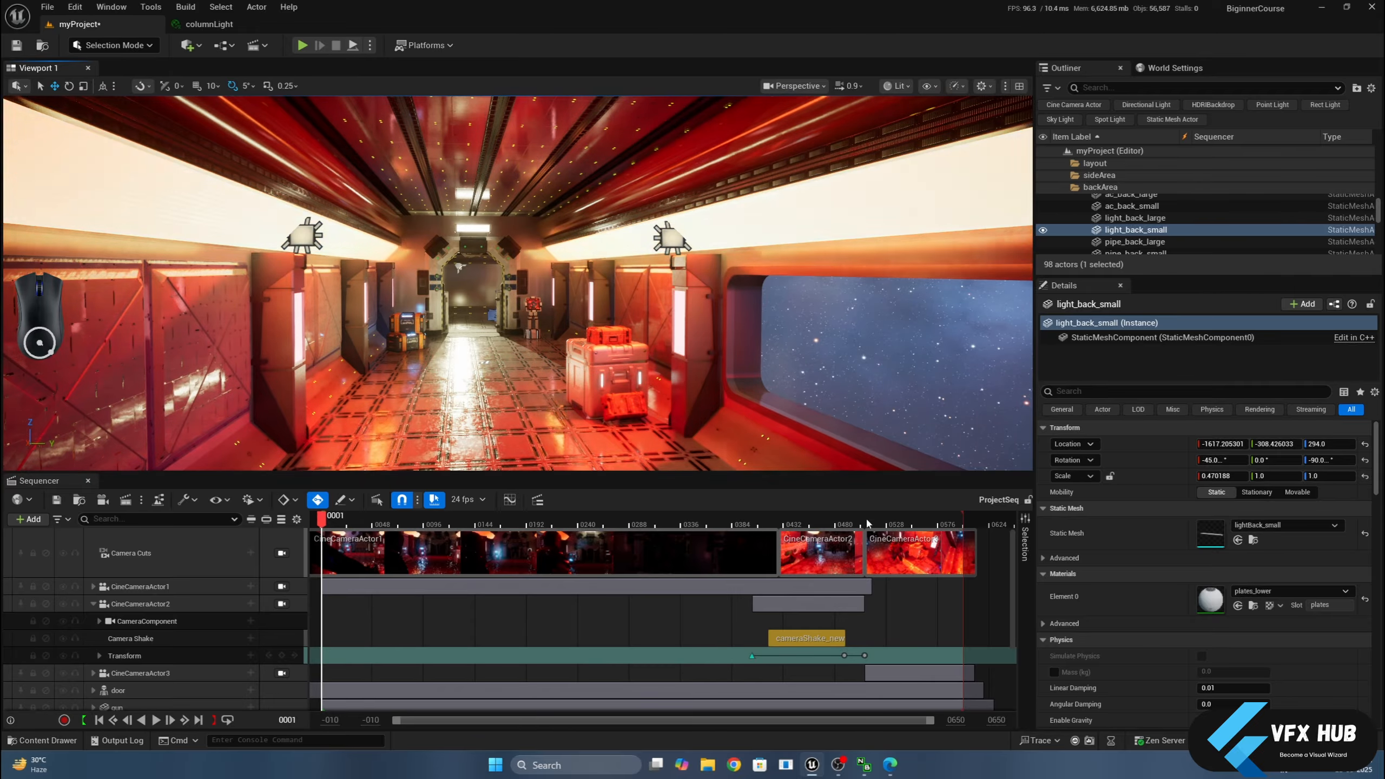
{"action": "left_click_drag", "start_coordinate": [417, 157], "coordinate": [349, 158]}
{"action": "key", "text": "ctrl+s"}
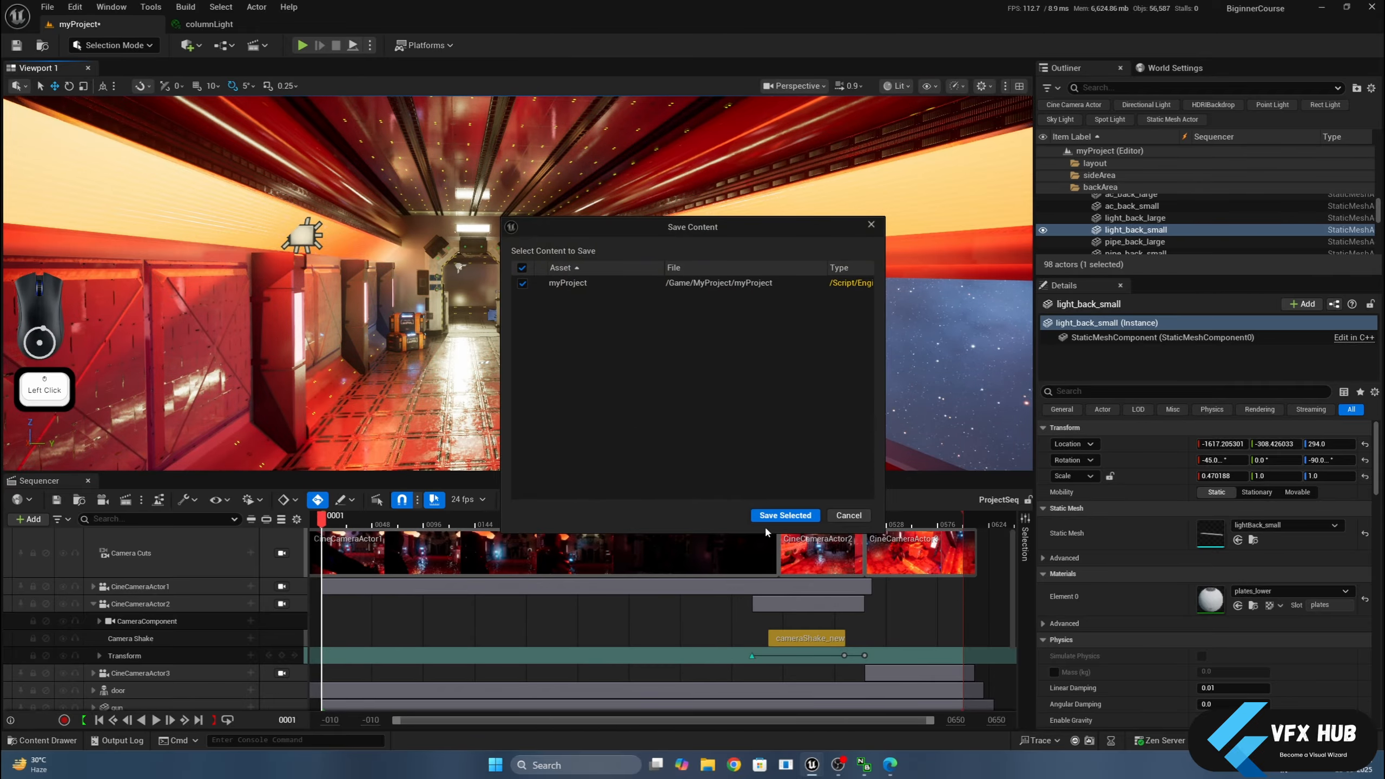
{"action": "left_click", "coordinate": [785, 516]}
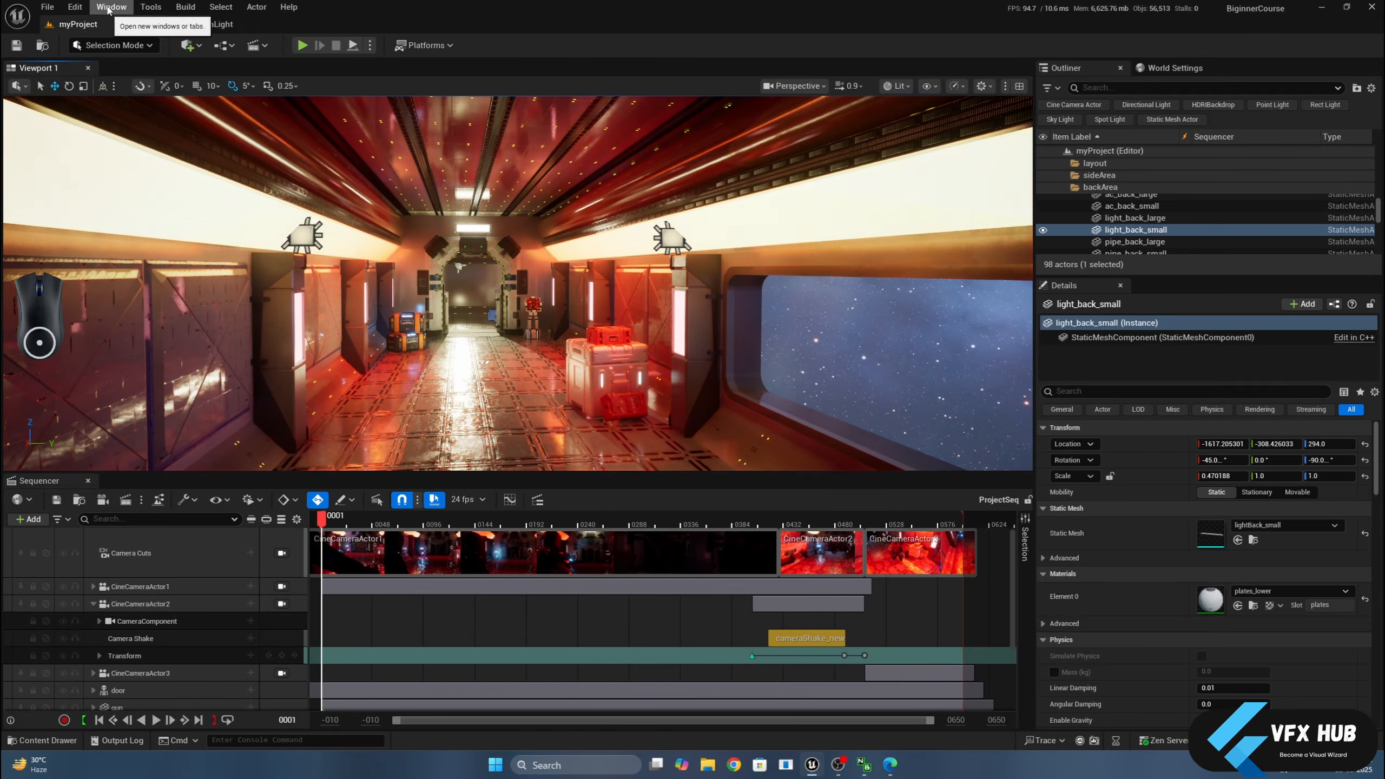
Open the Project Settings and maximize their window.
{"action": "left_click", "coordinate": [111, 7]}
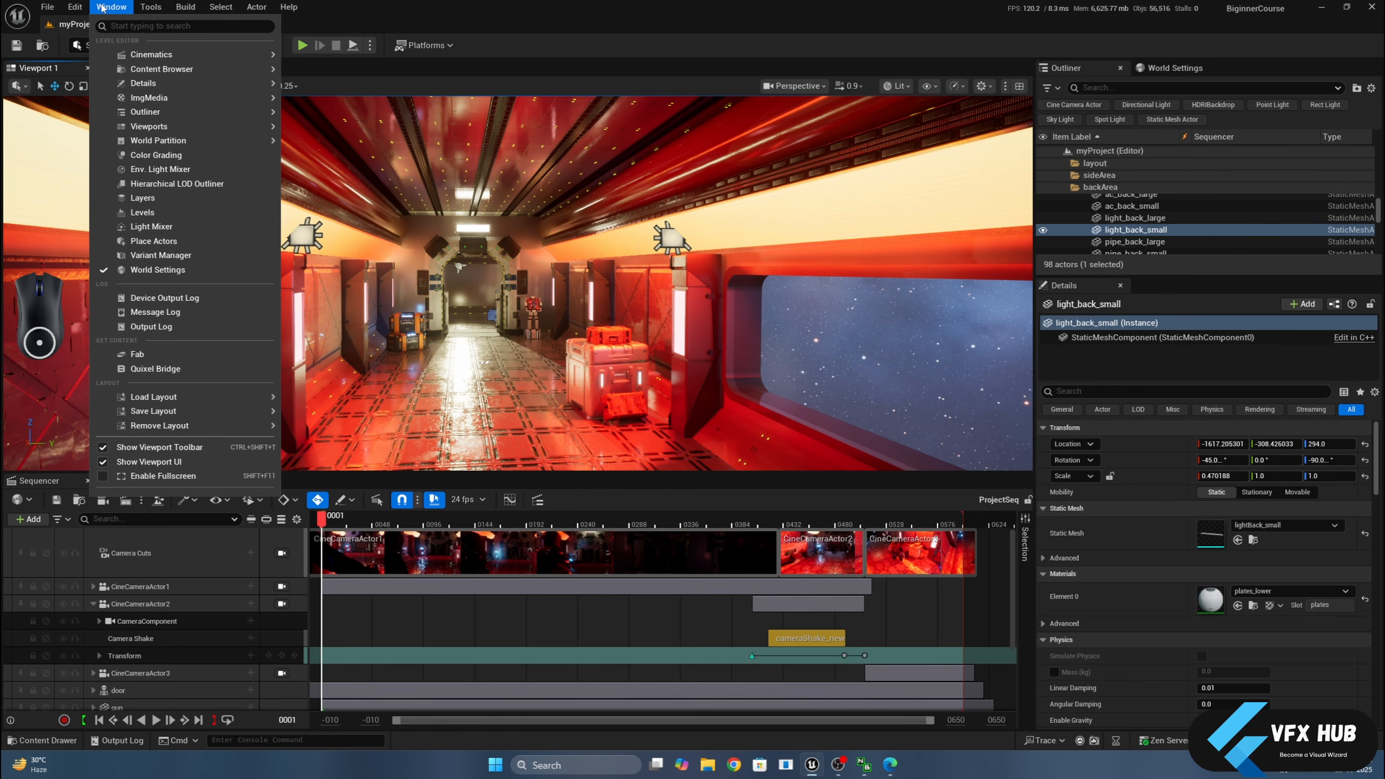
{"action": "mouse_move", "coordinate": [80, 5]}
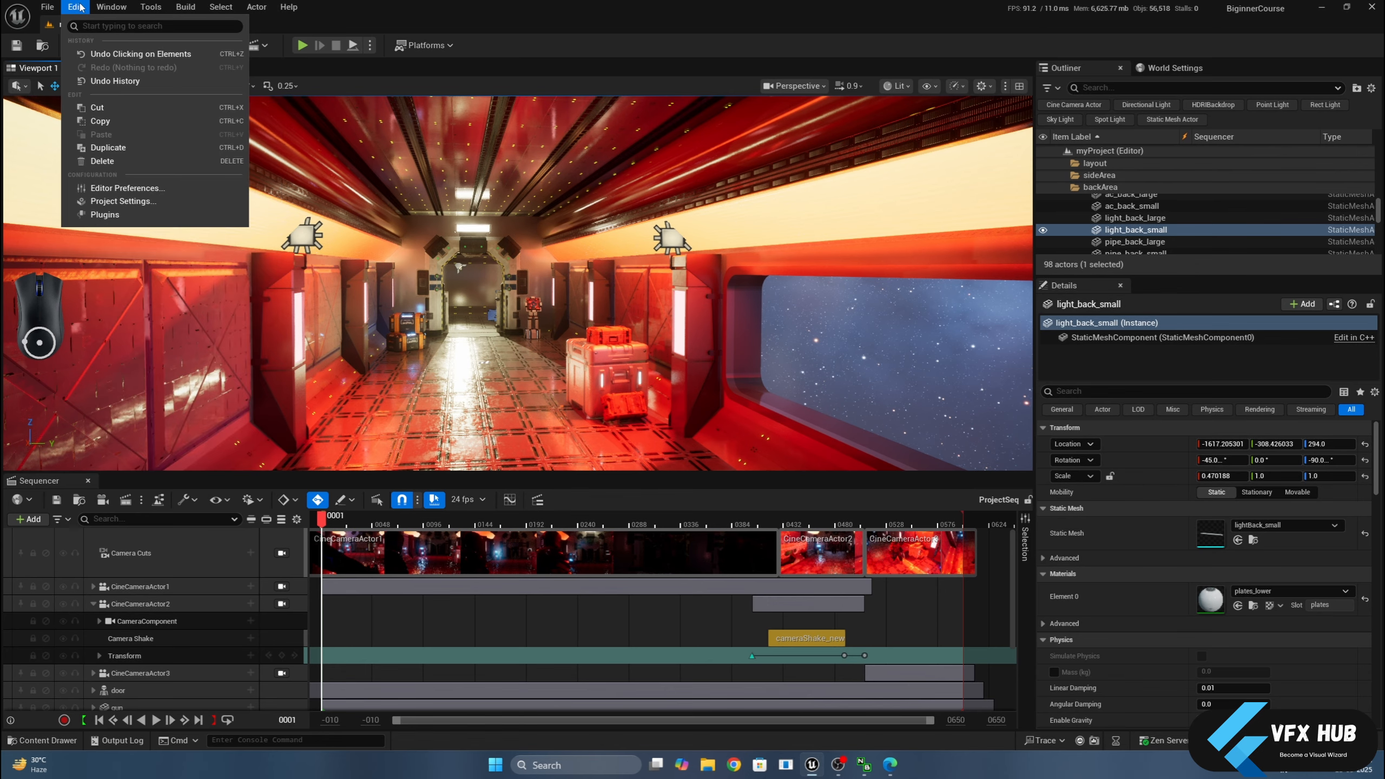
{"action": "left_click", "coordinate": [108, 200]}
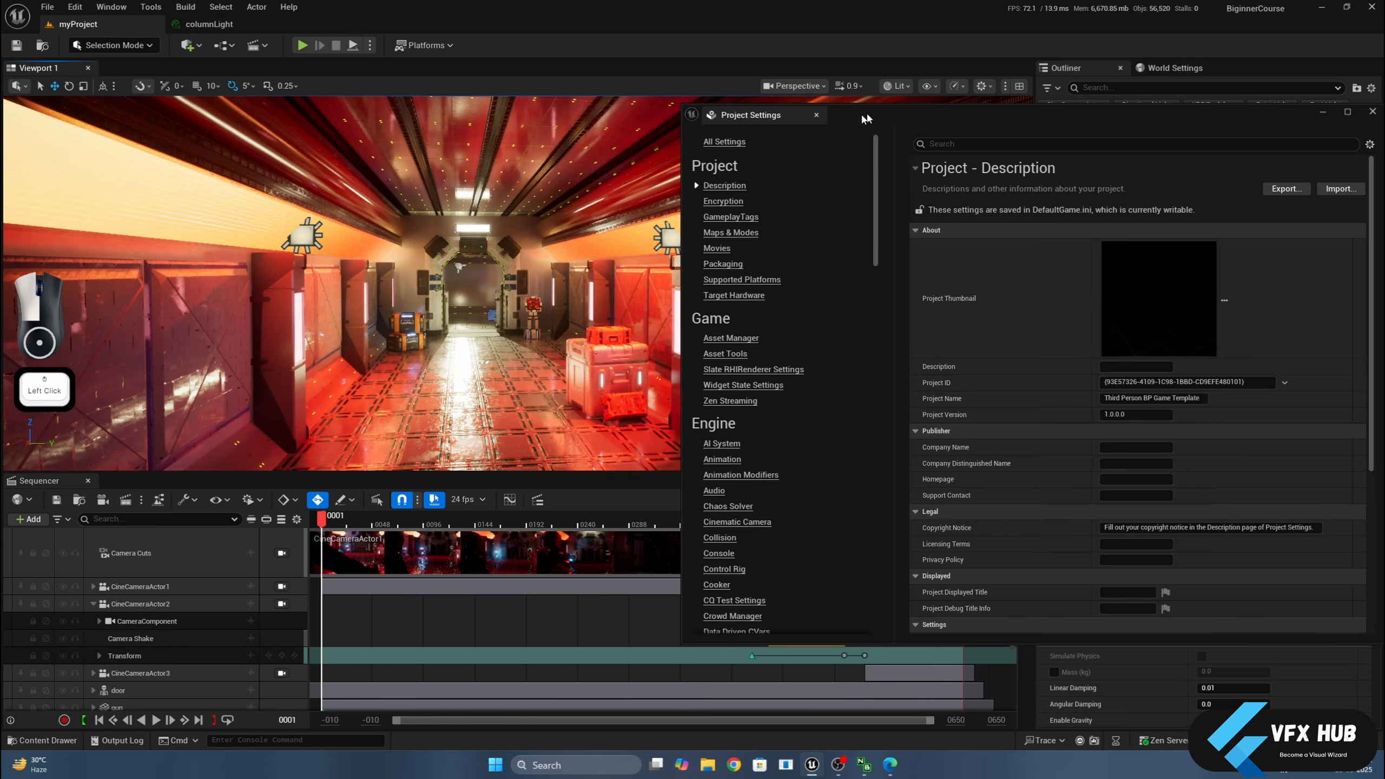
{"action": "left_click_drag", "start_coordinate": [867, 119], "coordinate": [684, 115]}
{"action": "double_click", "coordinate": [684, 115]}
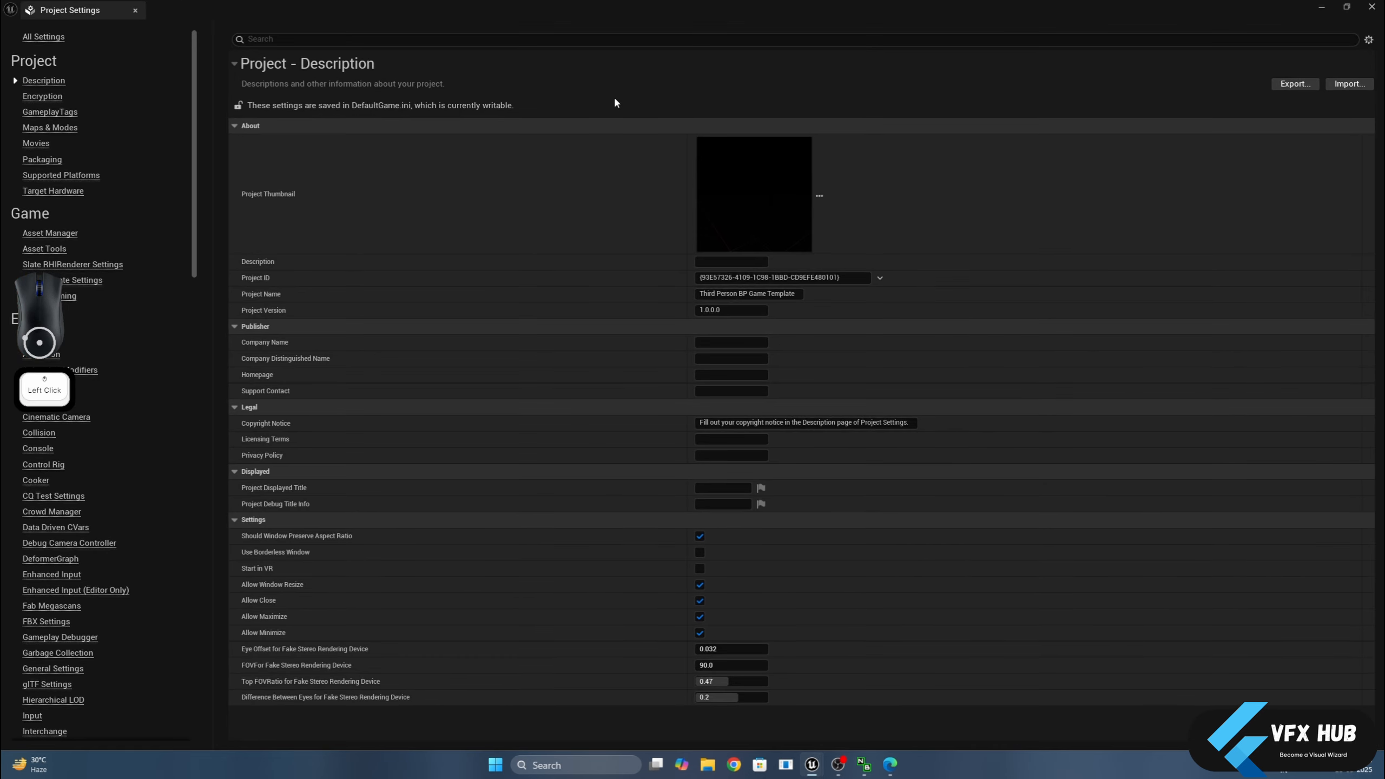
Search the project settings for "raytra" and enable Support Hardware Ray Tracing.
{"action": "left_click", "coordinate": [494, 44]}
{"action": "type", "text": "r"}
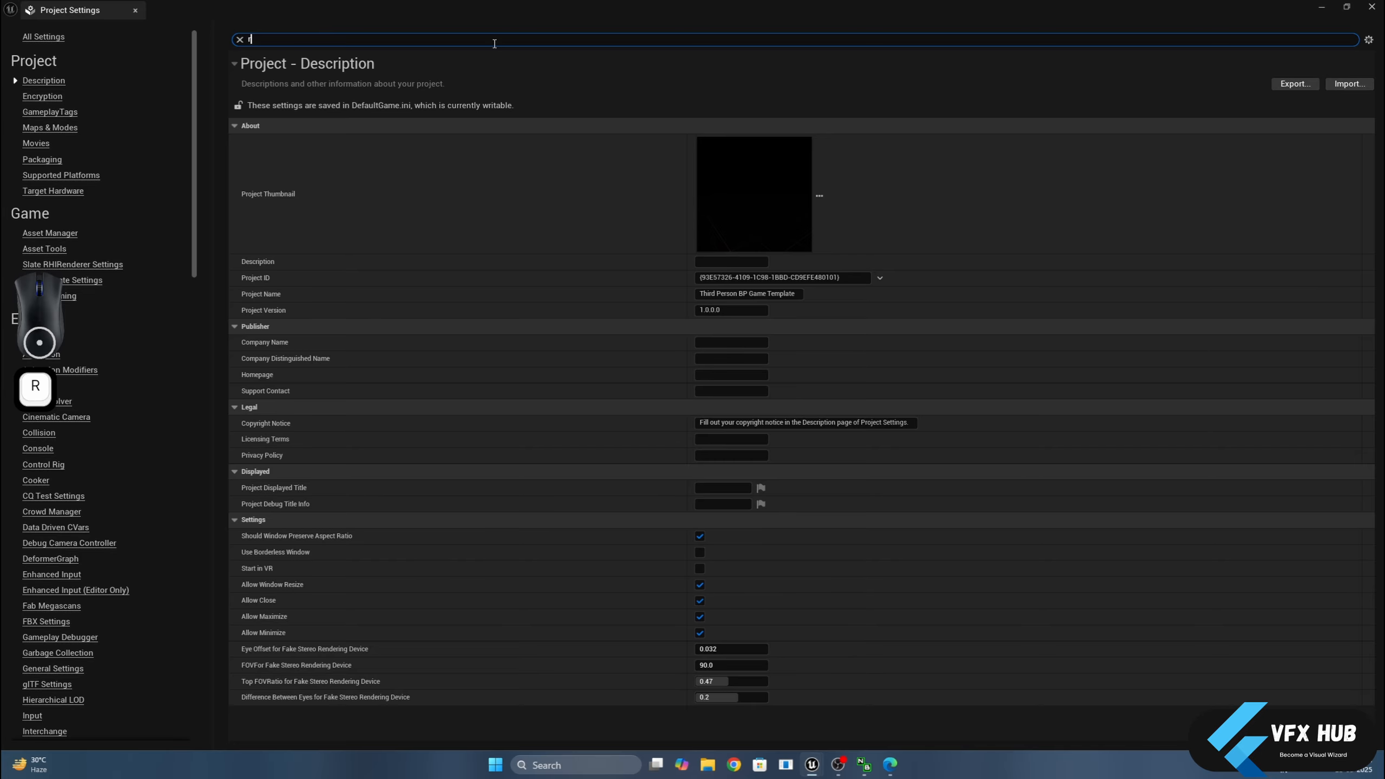
{"action": "type", "text": "ayt"}
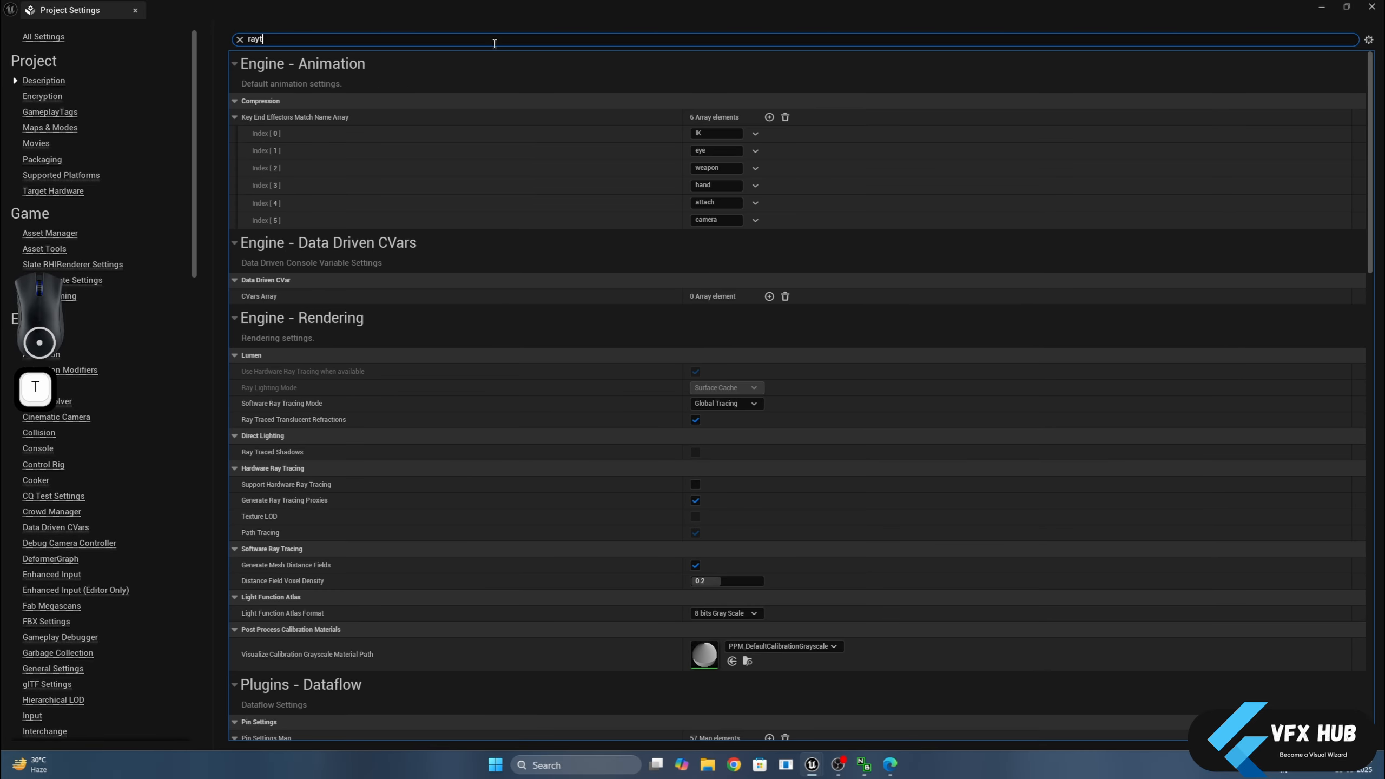
{"action": "type", "text": "ra"}
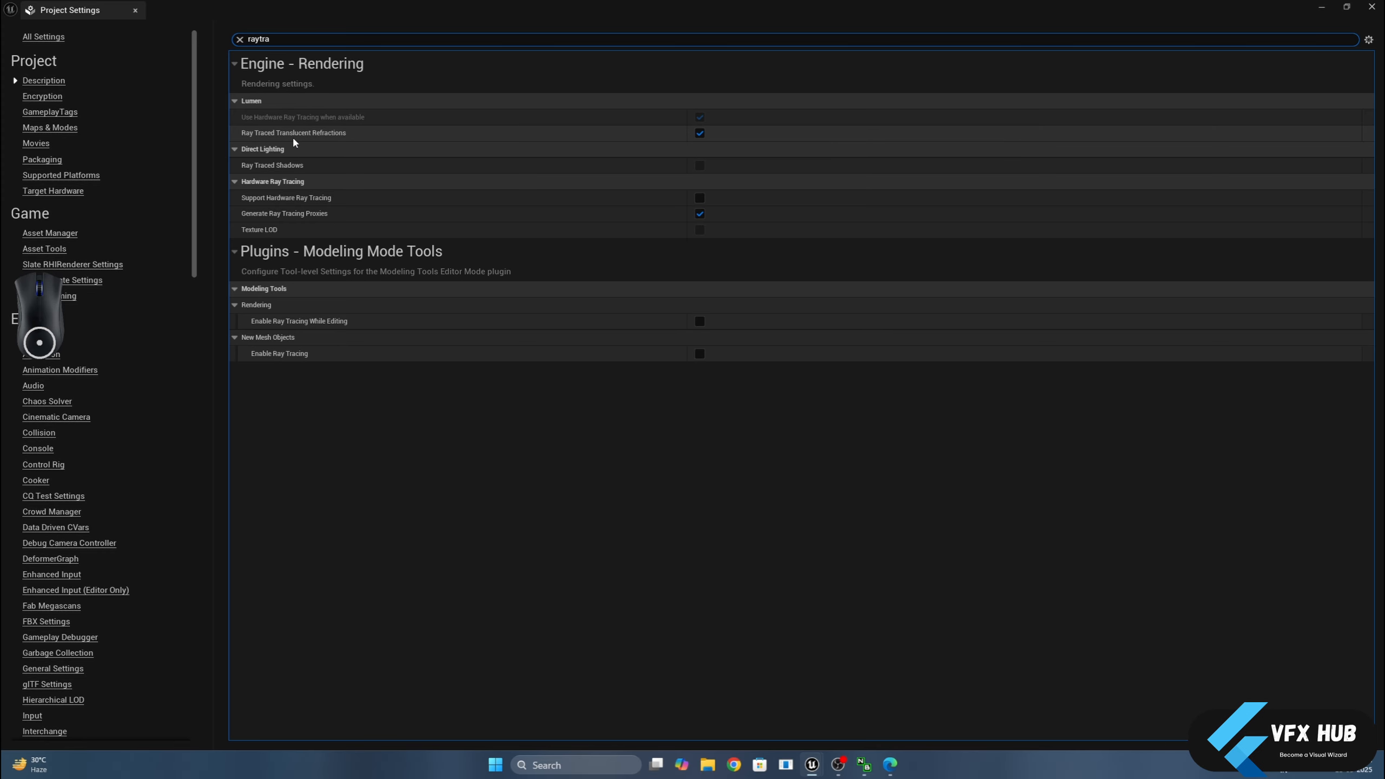
{"action": "left_click", "coordinate": [699, 167]}
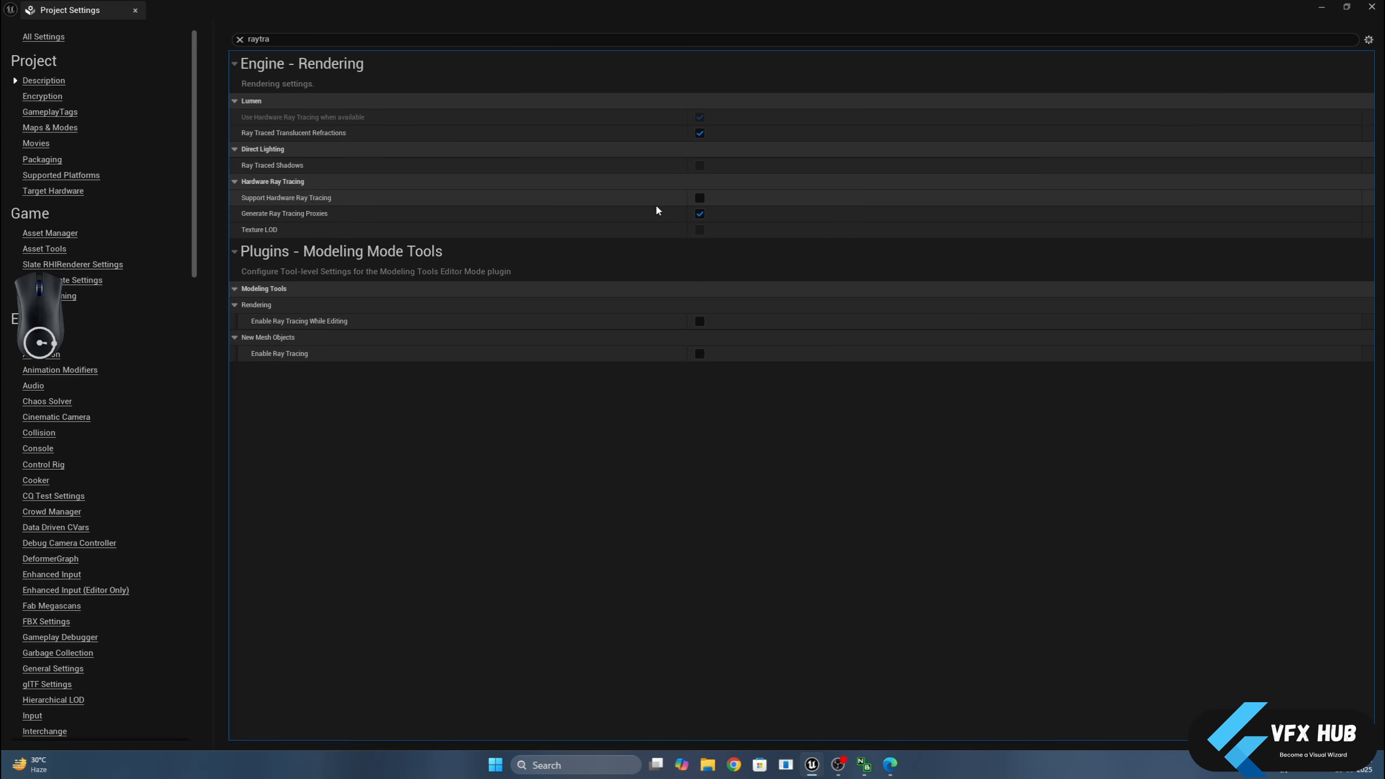
{"action": "left_click", "coordinate": [700, 198]}
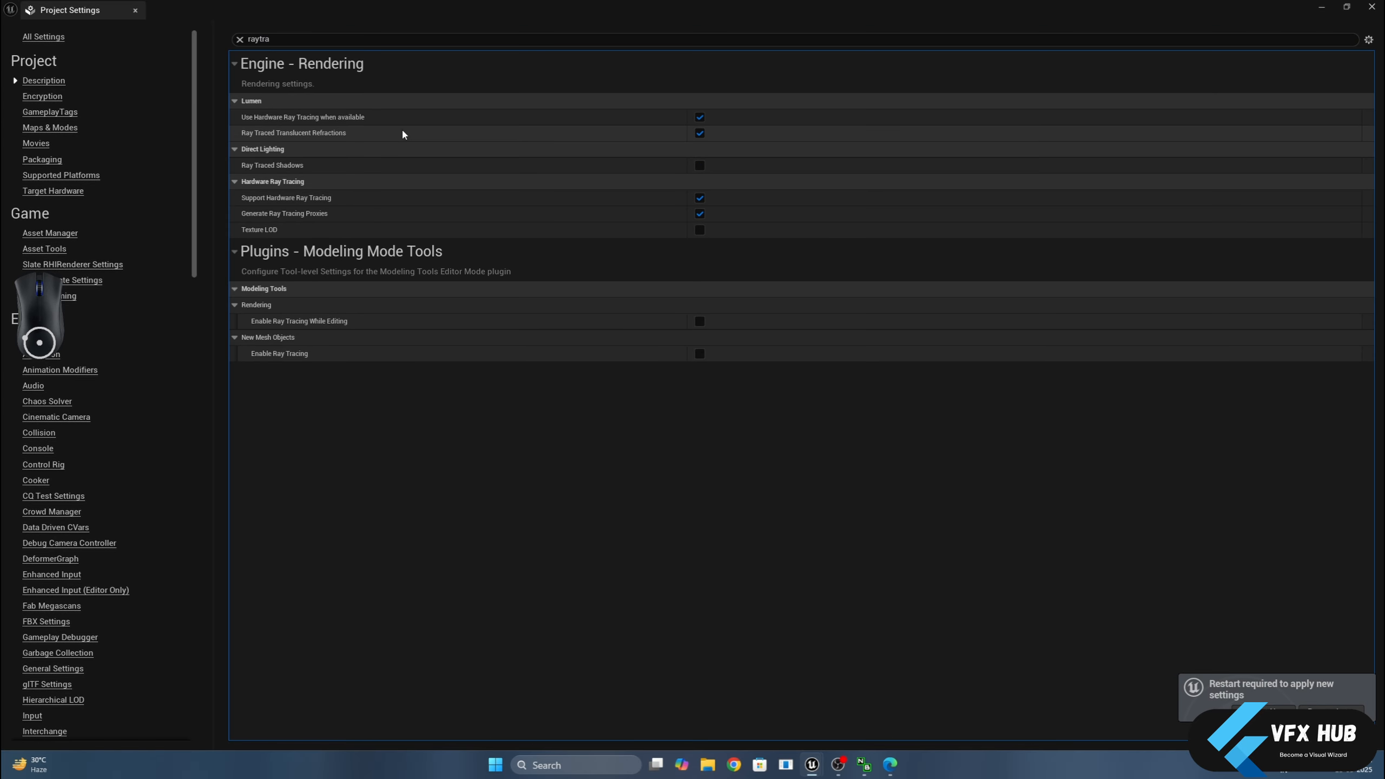
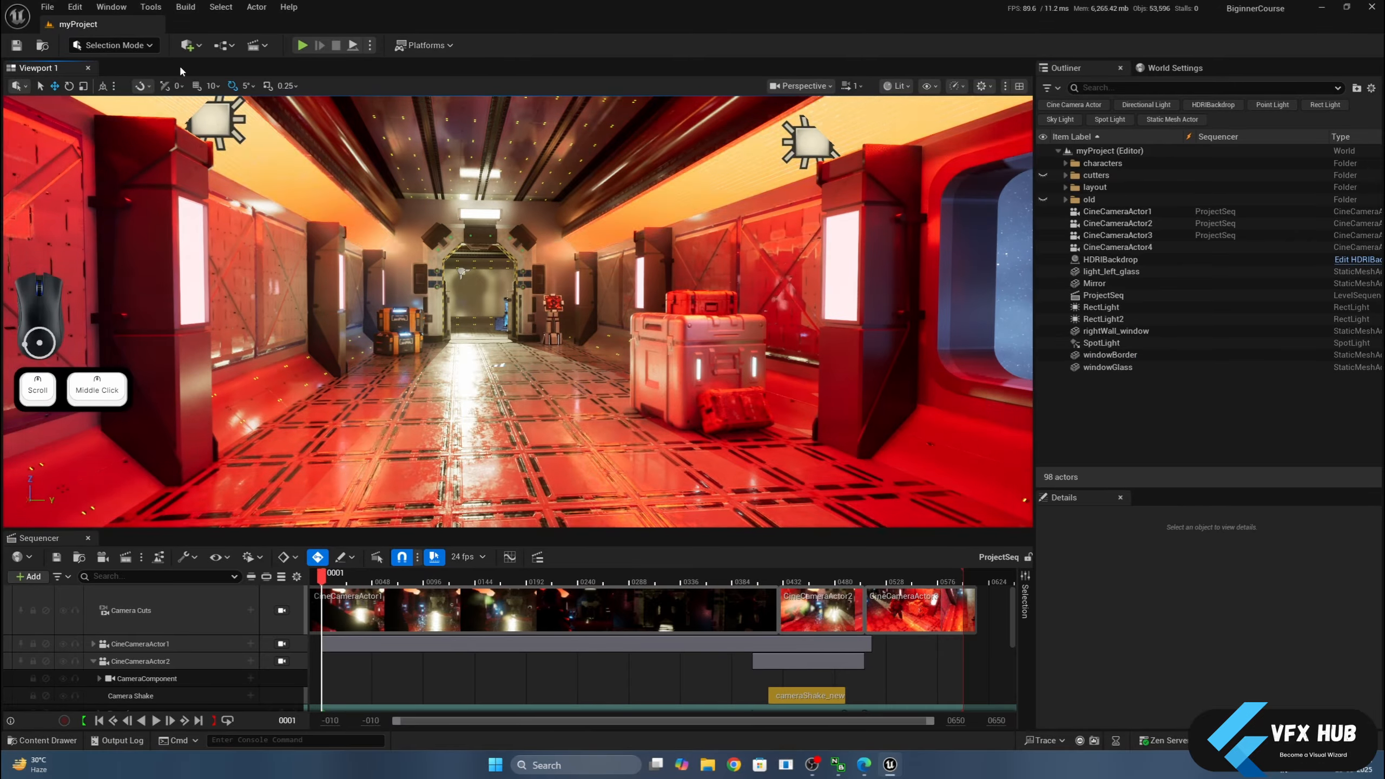
Place a Post Process Volume in the corridor at about X -404, Y -11, Z 148 and enlarge the view of its properties.
{"action": "left_click", "coordinate": [138, 46]}
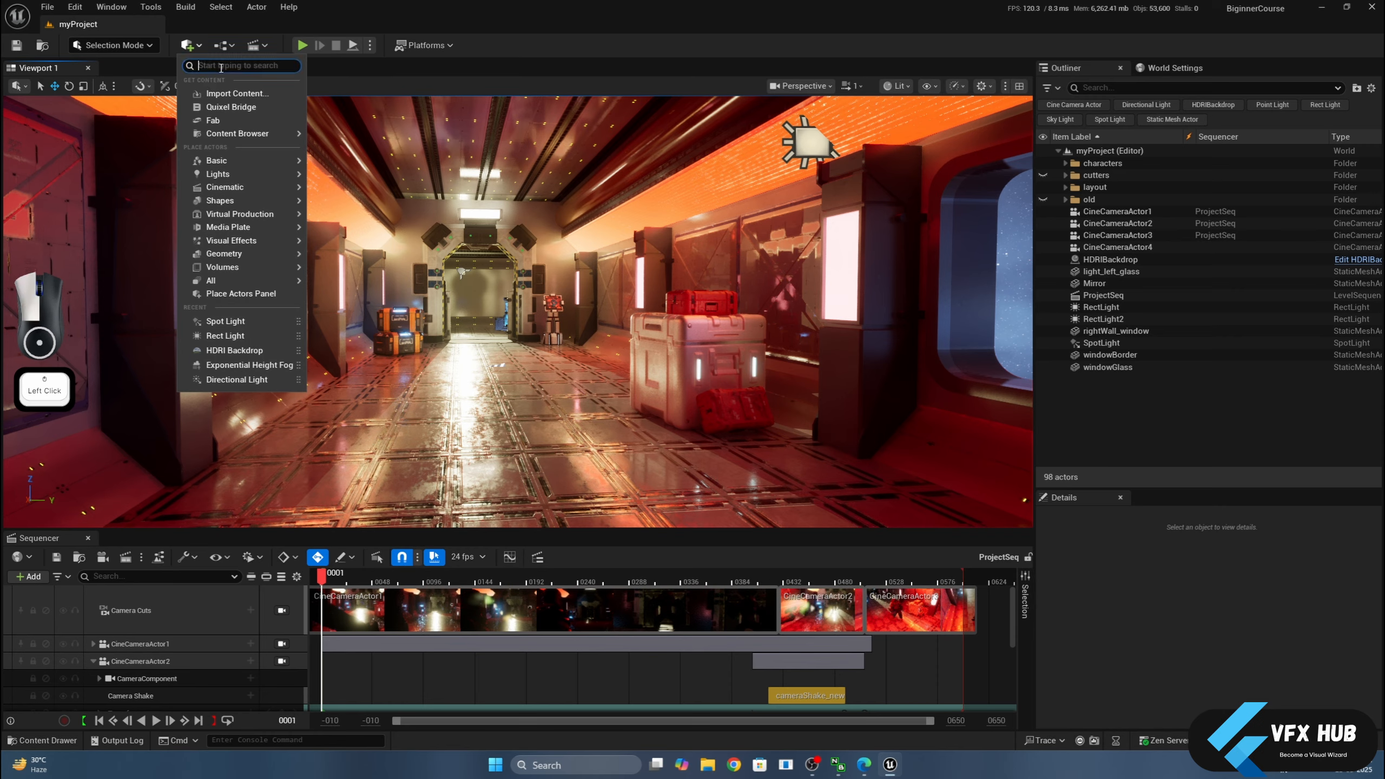
{"action": "type", "text": "post"}
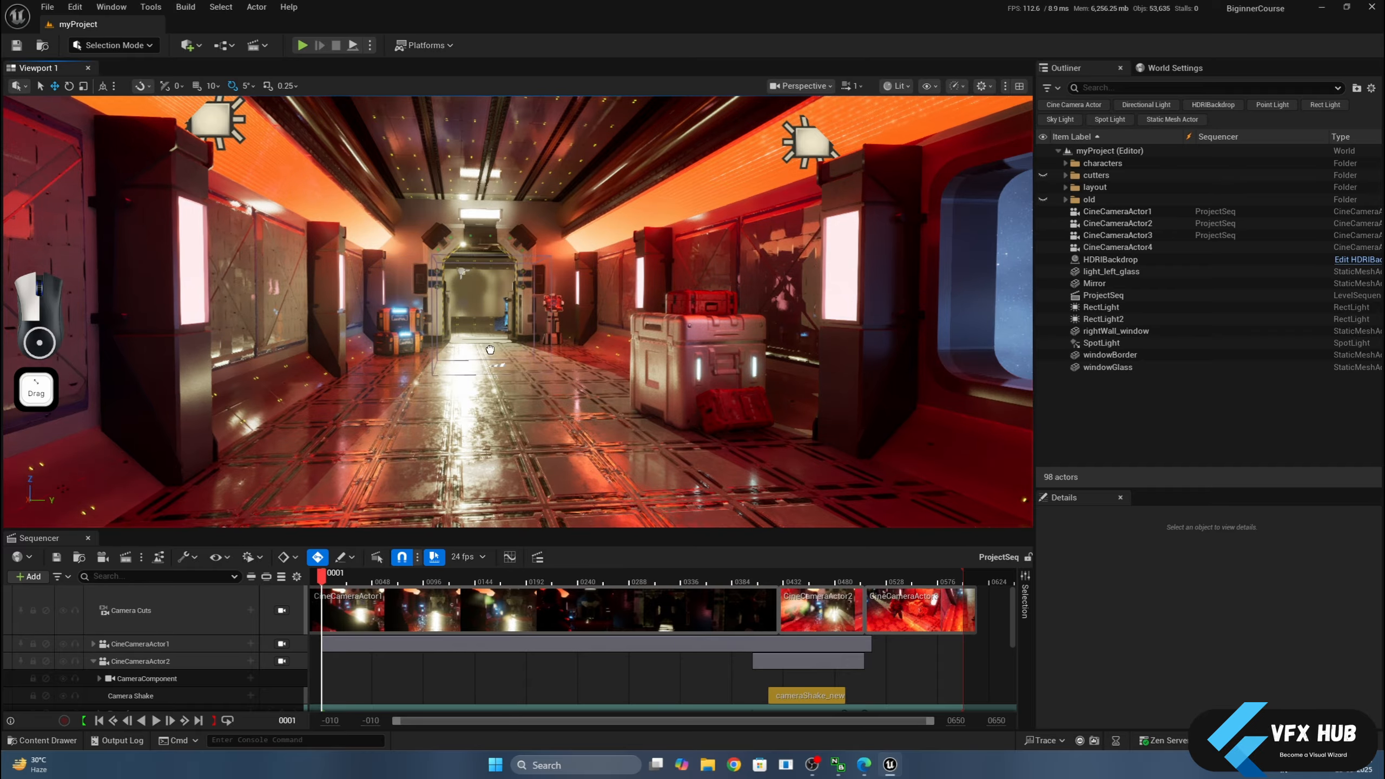
{"action": "left_click_drag", "start_coordinate": [507, 397], "coordinate": [508, 397]}
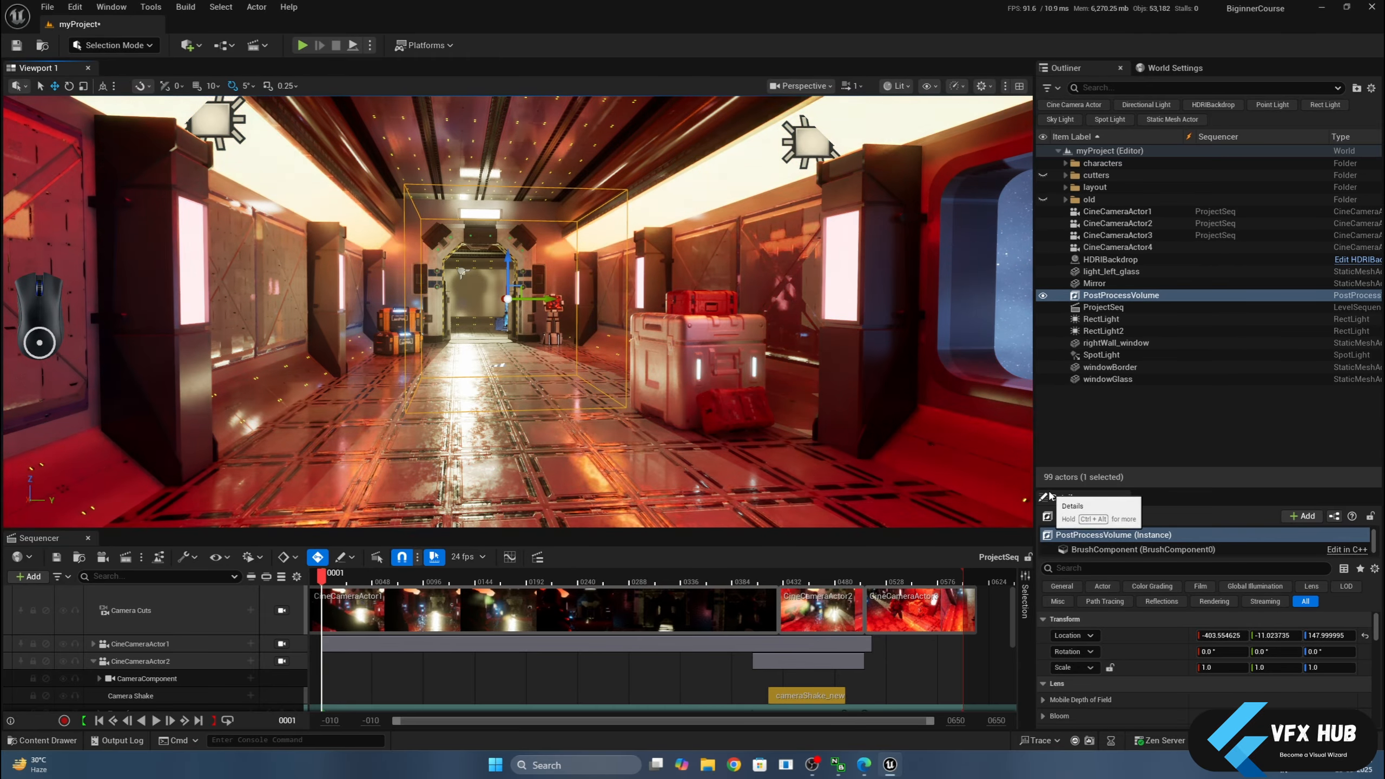
{"action": "left_click_drag", "start_coordinate": [1055, 488], "coordinate": [1054, 210]}
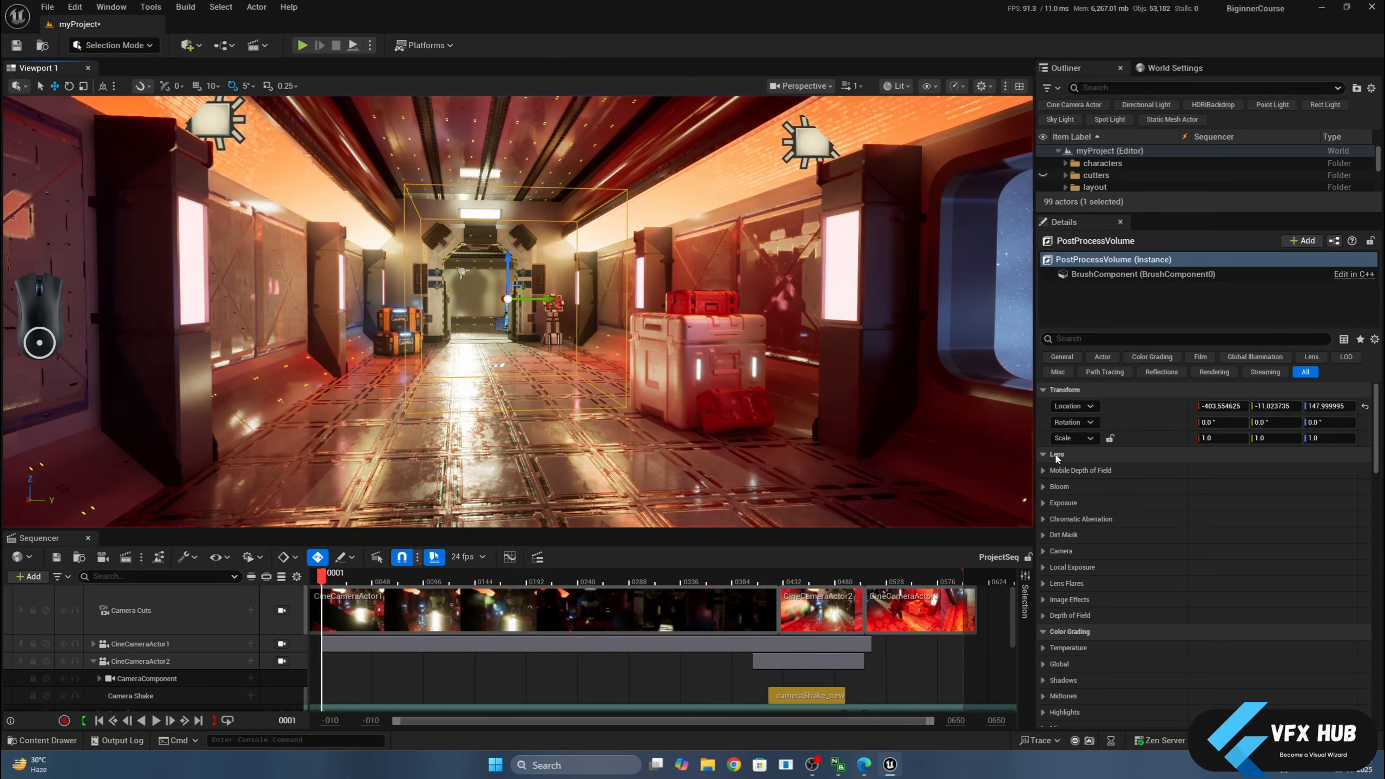
Turn on the Method and Intensity overrides in the Post Process Volume's Bloom settings.
{"action": "left_click", "coordinate": [1045, 487]}
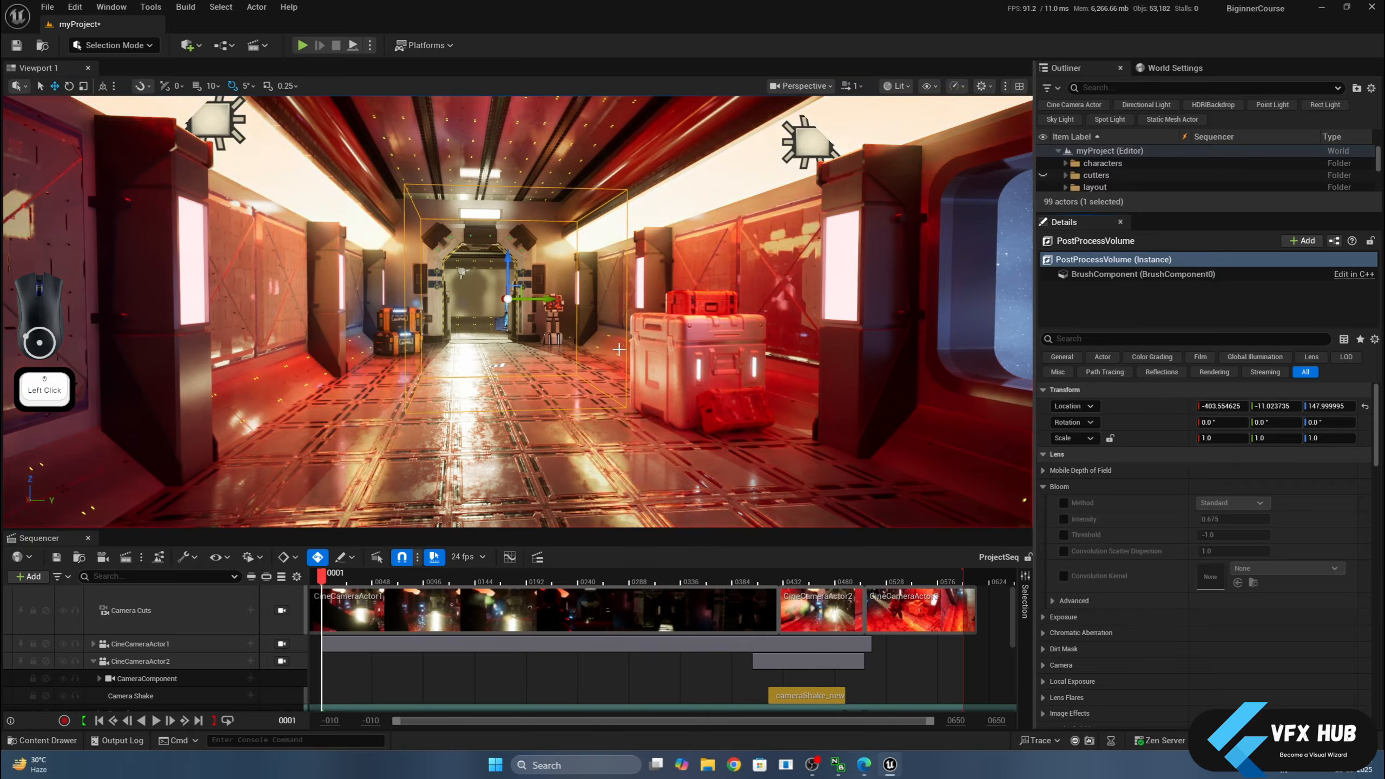
{"action": "middle_click", "coordinate": [617, 345]}
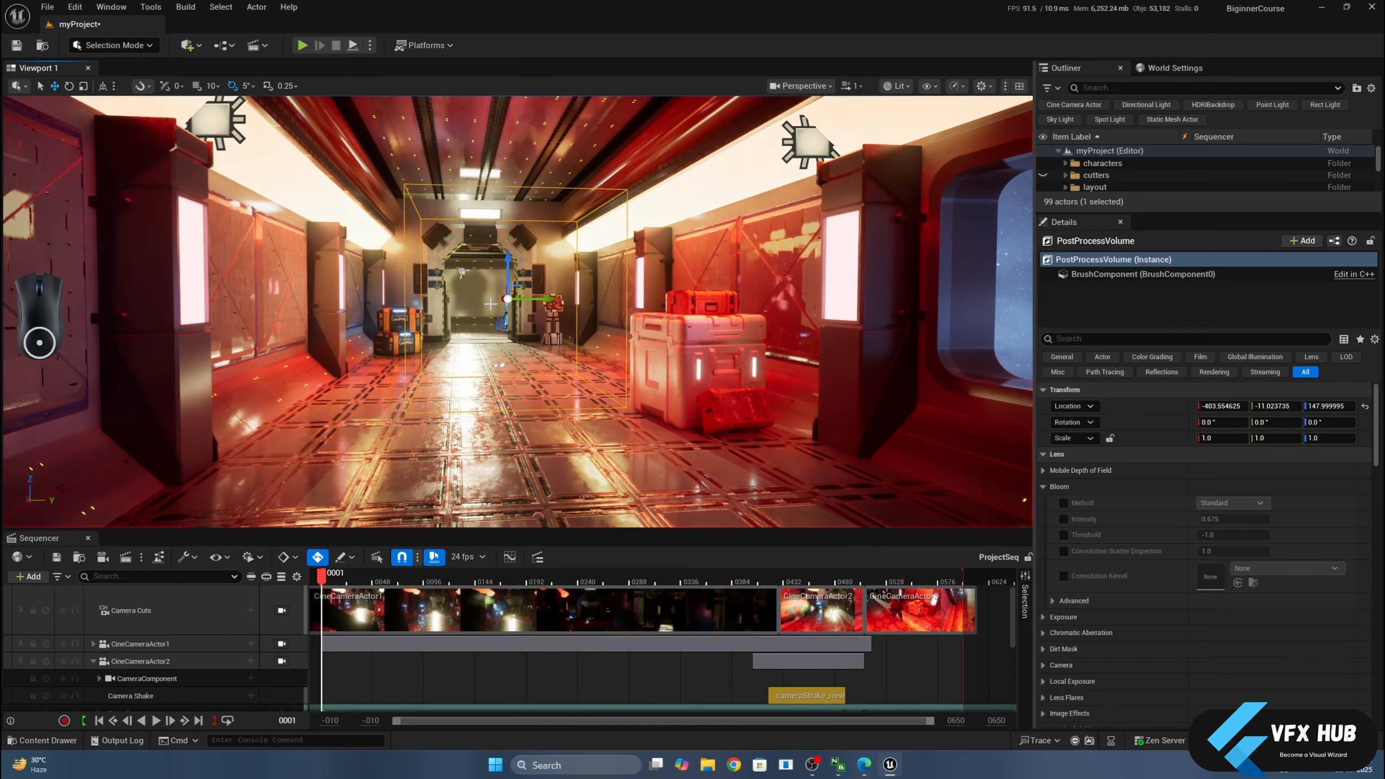
{"action": "left_click", "coordinate": [1063, 503]}
{"action": "left_click", "coordinate": [1064, 519]}
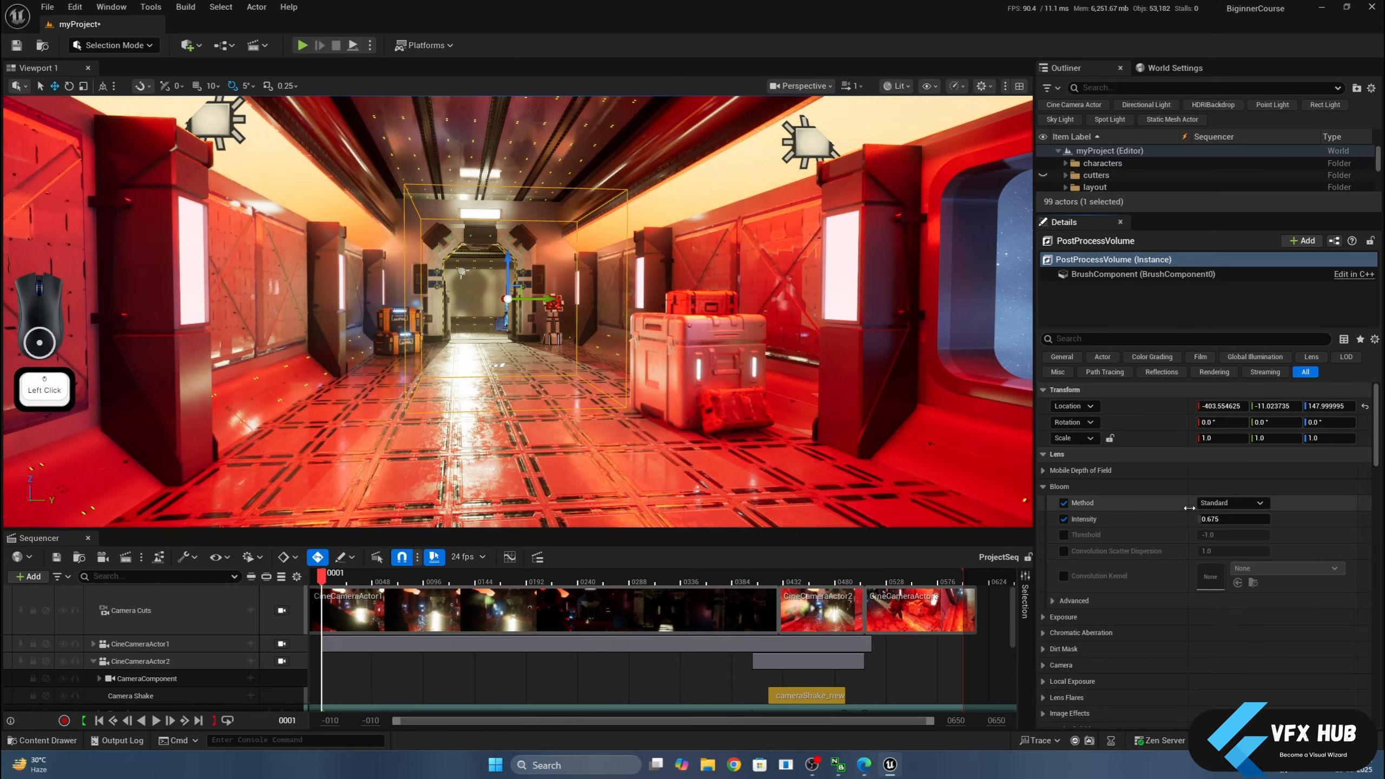
Set the Post Process Volume's bloom intensity to 10 and view the glow from nearer and farther in the corridor.
{"action": "left_click", "coordinate": [1214, 519]}
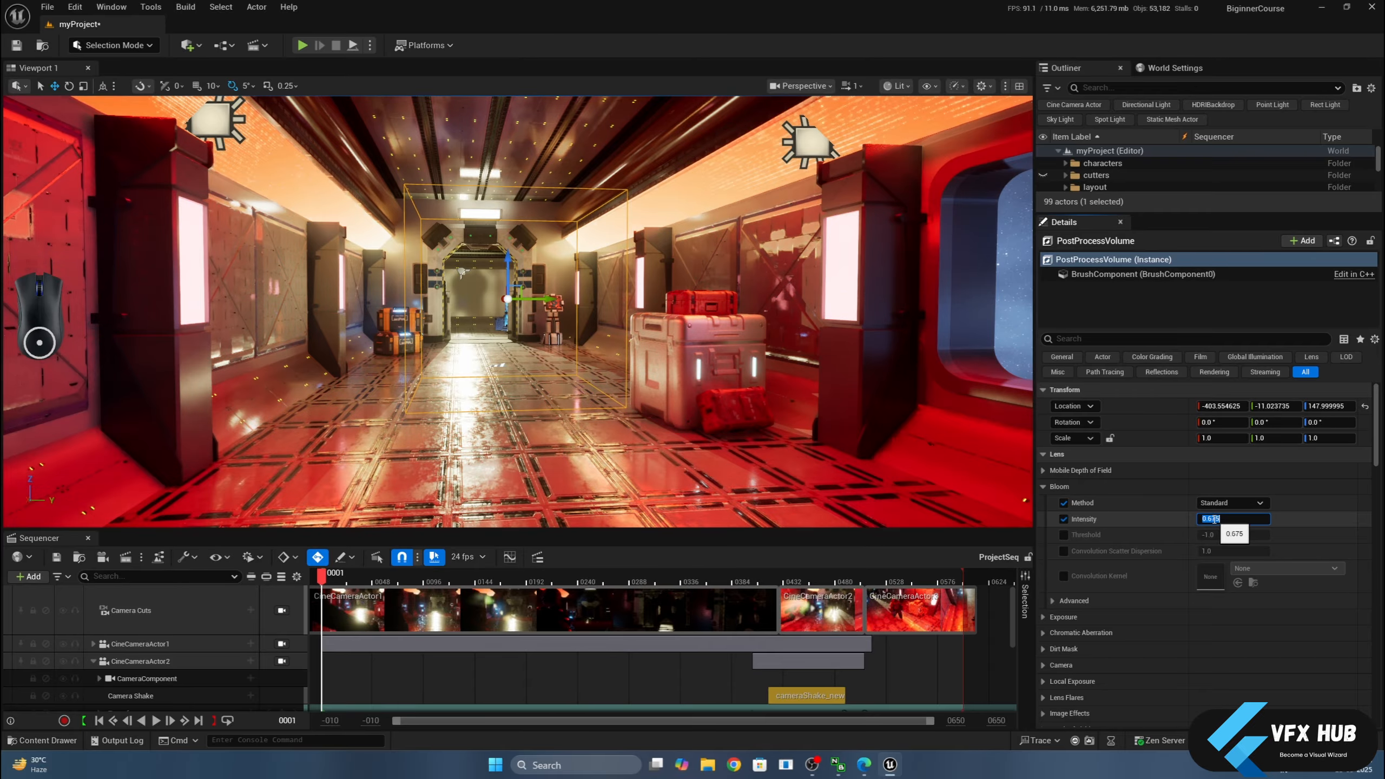
{"action": "type", "text": "0"}
{"action": "key", "text": "Return"}
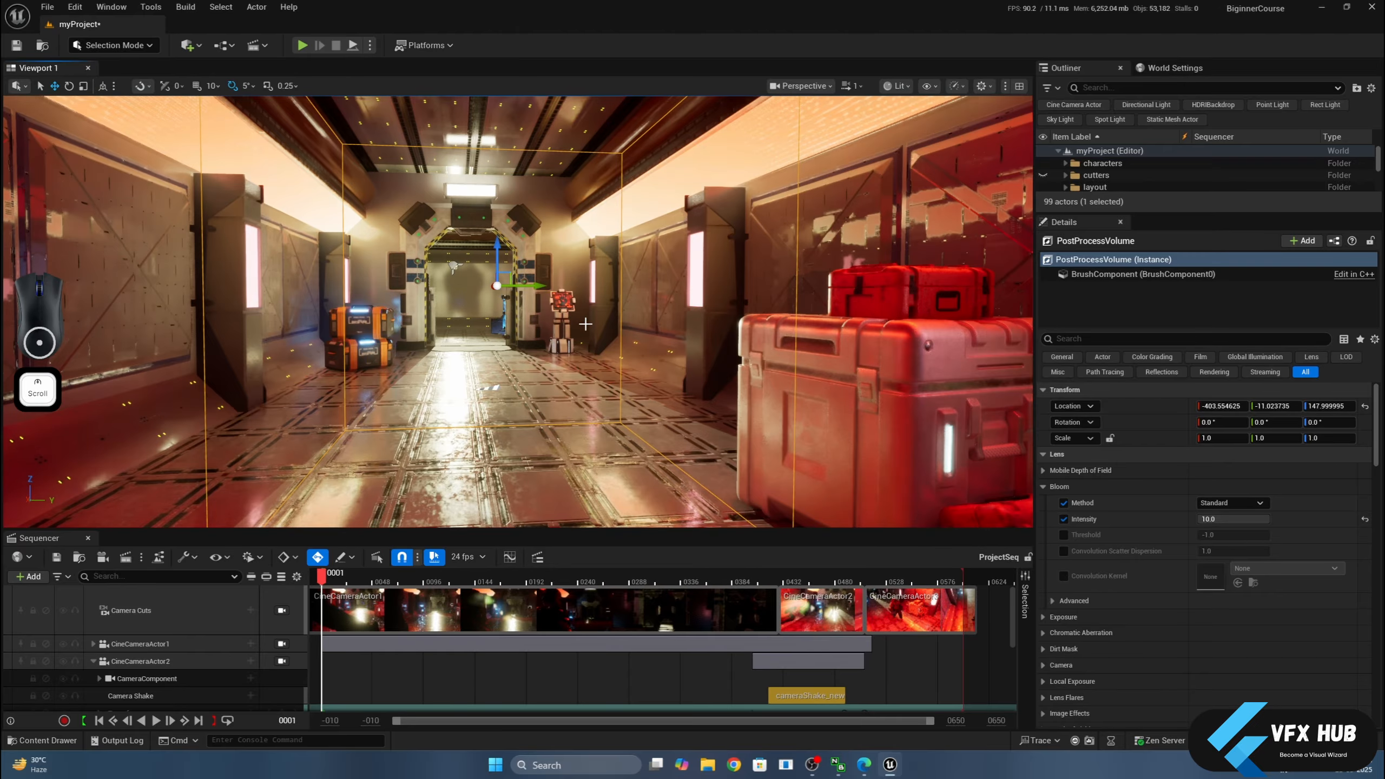
{"action": "scroll", "coordinate": [585, 323], "scroll_direction": "up", "scroll_amount": 3}
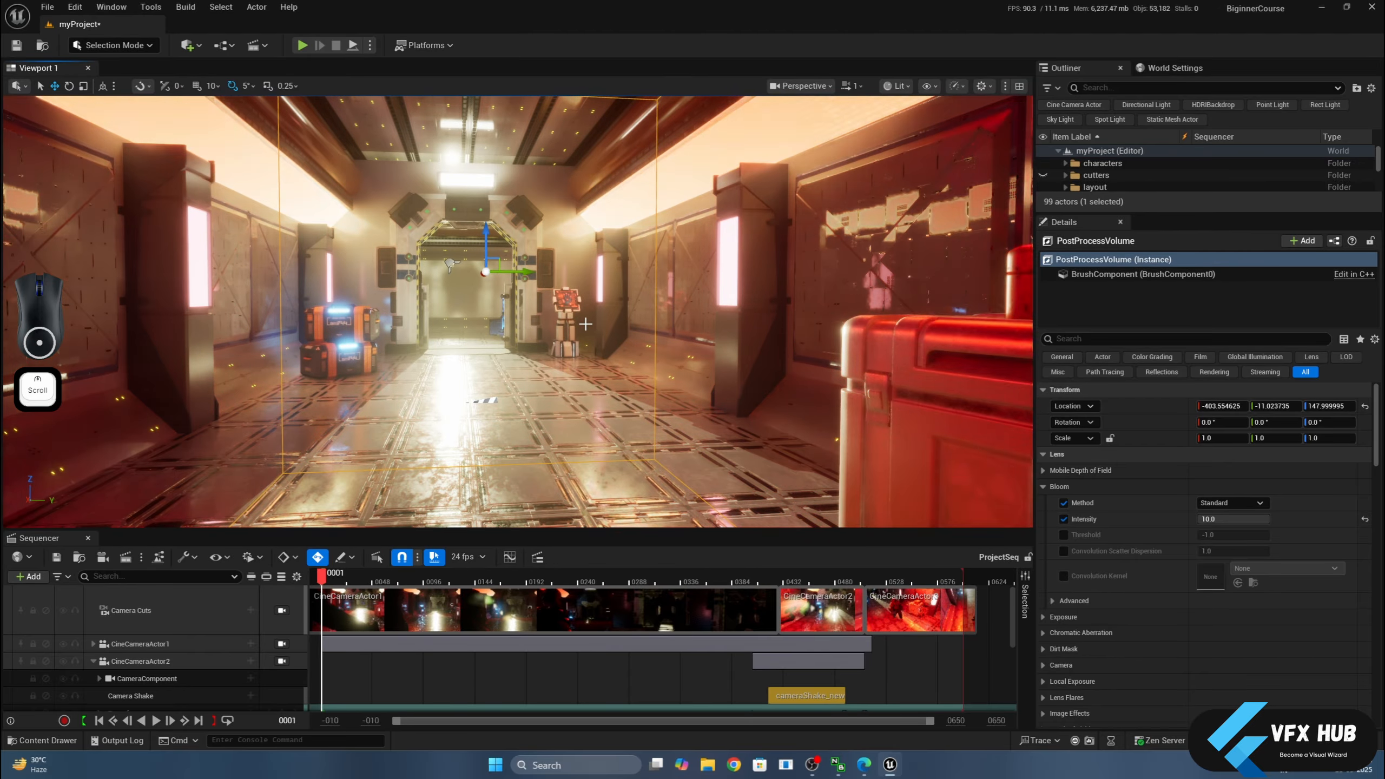
{"action": "scroll", "coordinate": [585, 323], "scroll_direction": "down", "scroll_amount": 3}
{"action": "scroll", "coordinate": [585, 324], "scroll_direction": "up", "scroll_amount": 3}
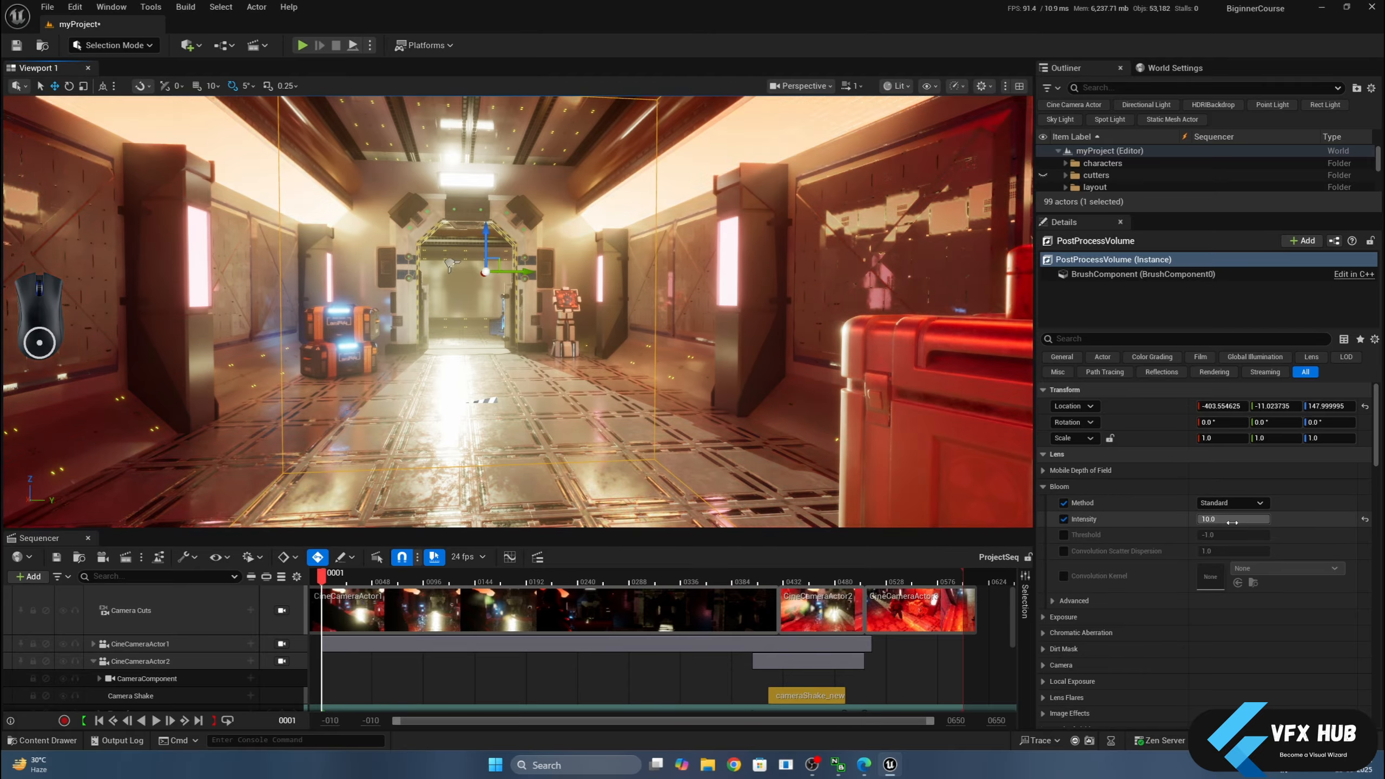
Set the bloom intensity to 2.0 and check the effect along the corridor.
{"action": "left_click", "coordinate": [1233, 519]}
{"action": "type", "text": "1"}
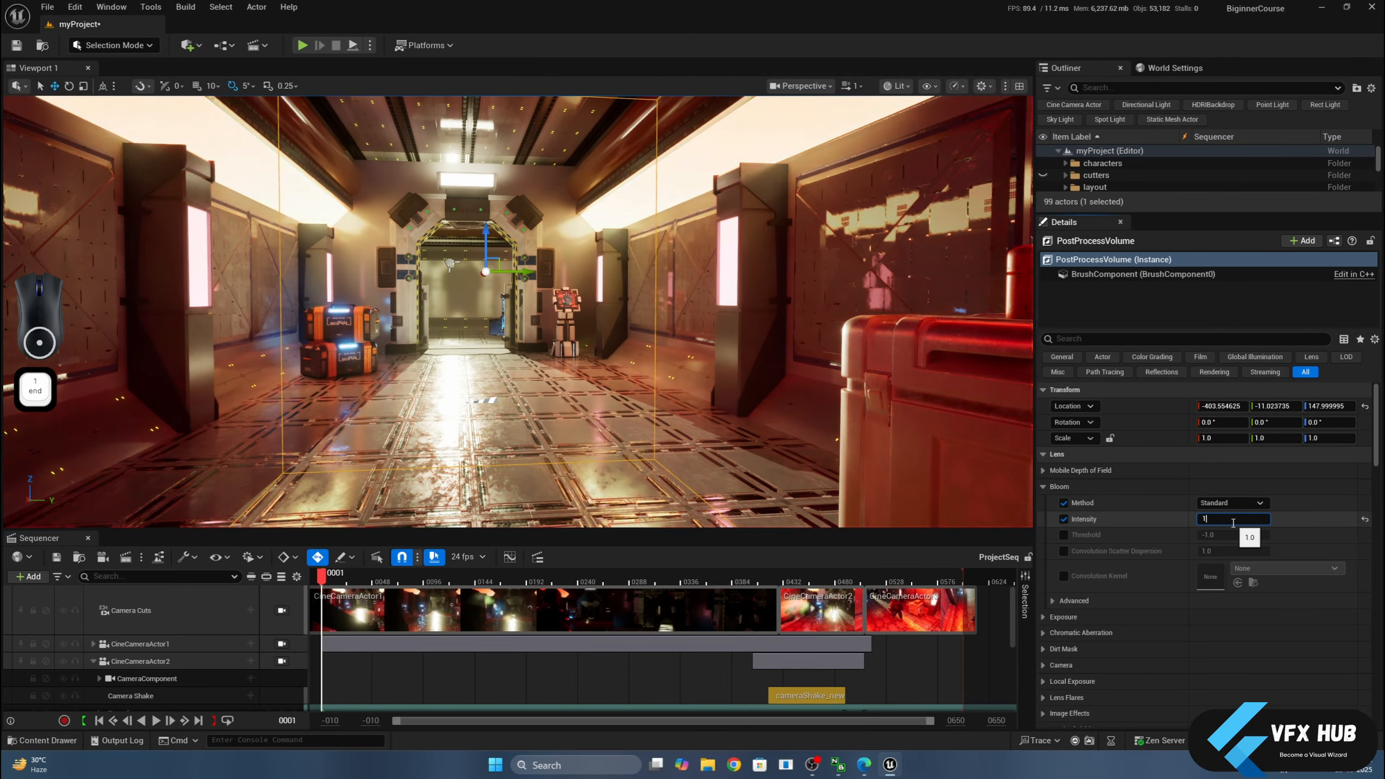
{"action": "type", "text": "0"}
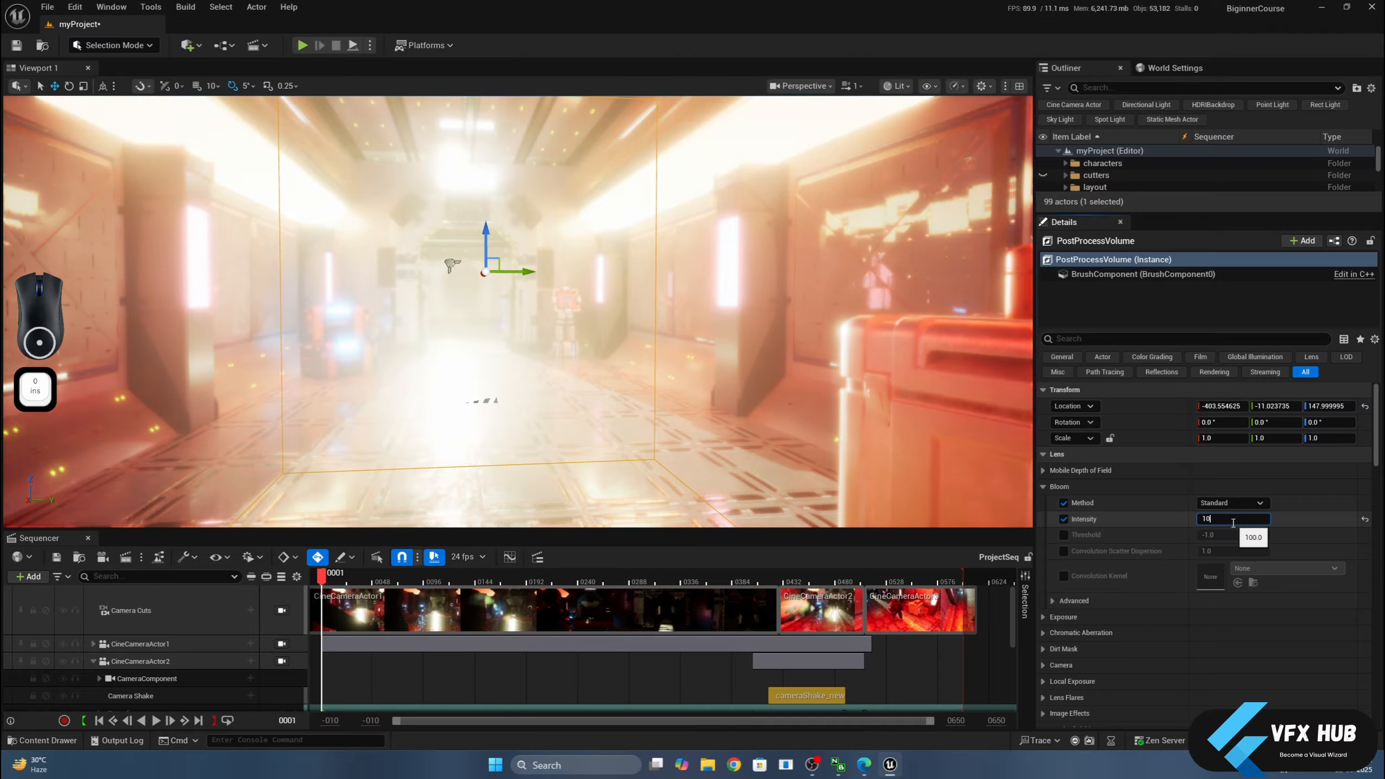
{"action": "key", "text": "BackSpace"}
{"action": "key", "text": "BackSpace"}
{"action": "type", "text": "2"}
{"action": "key", "text": "Return"}
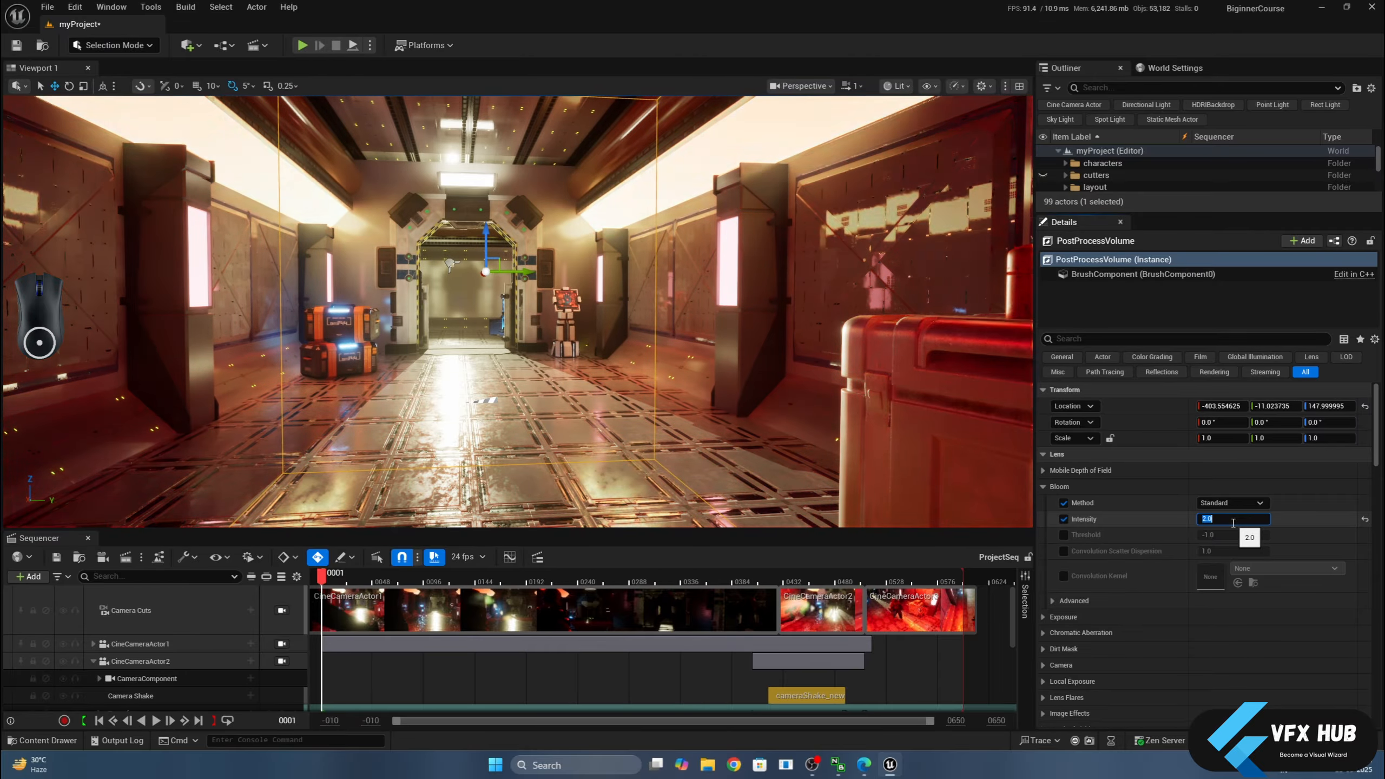
{"action": "middle_click", "coordinate": [1005, 452]}
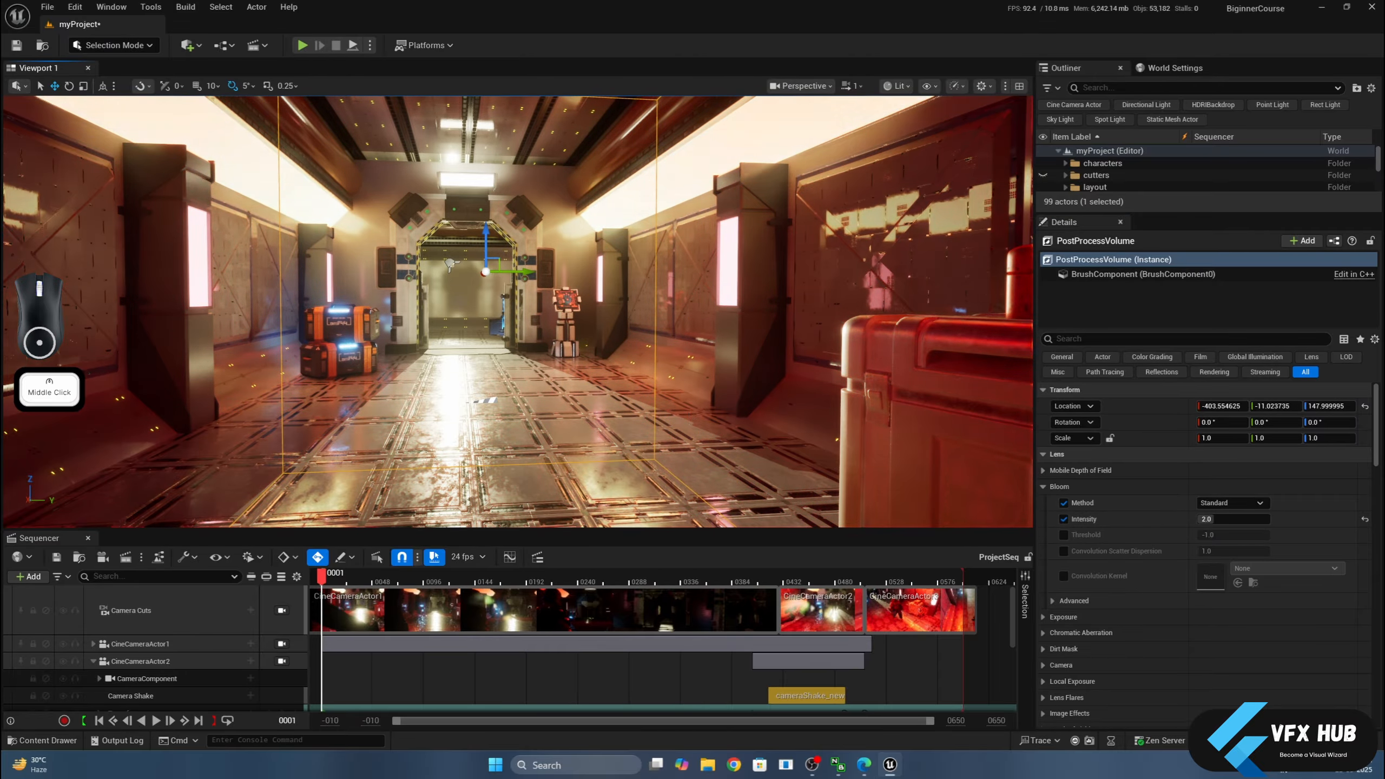
{"action": "scroll", "coordinate": [689, 418], "scroll_direction": "down", "scroll_amount": 5}
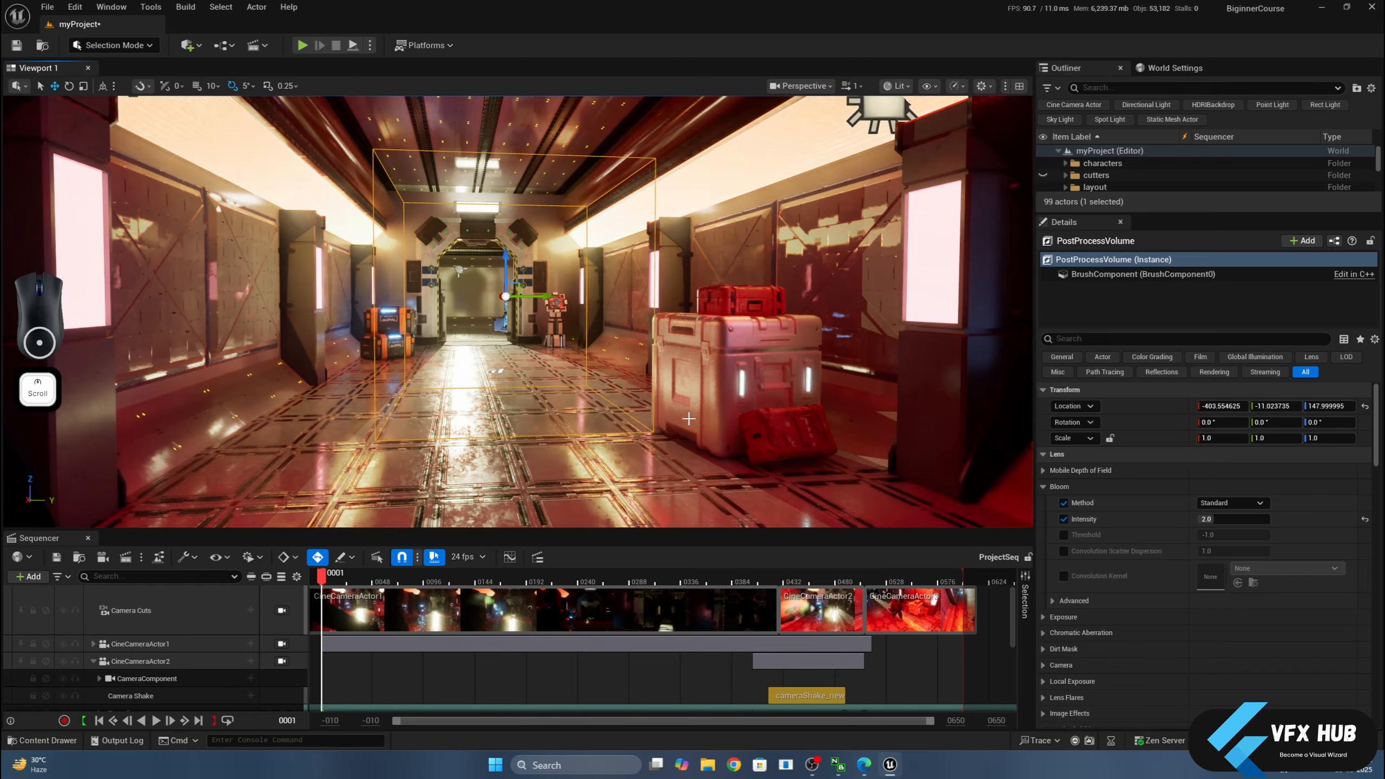
{"action": "scroll", "coordinate": [689, 418], "scroll_direction": "up", "scroll_amount": 6}
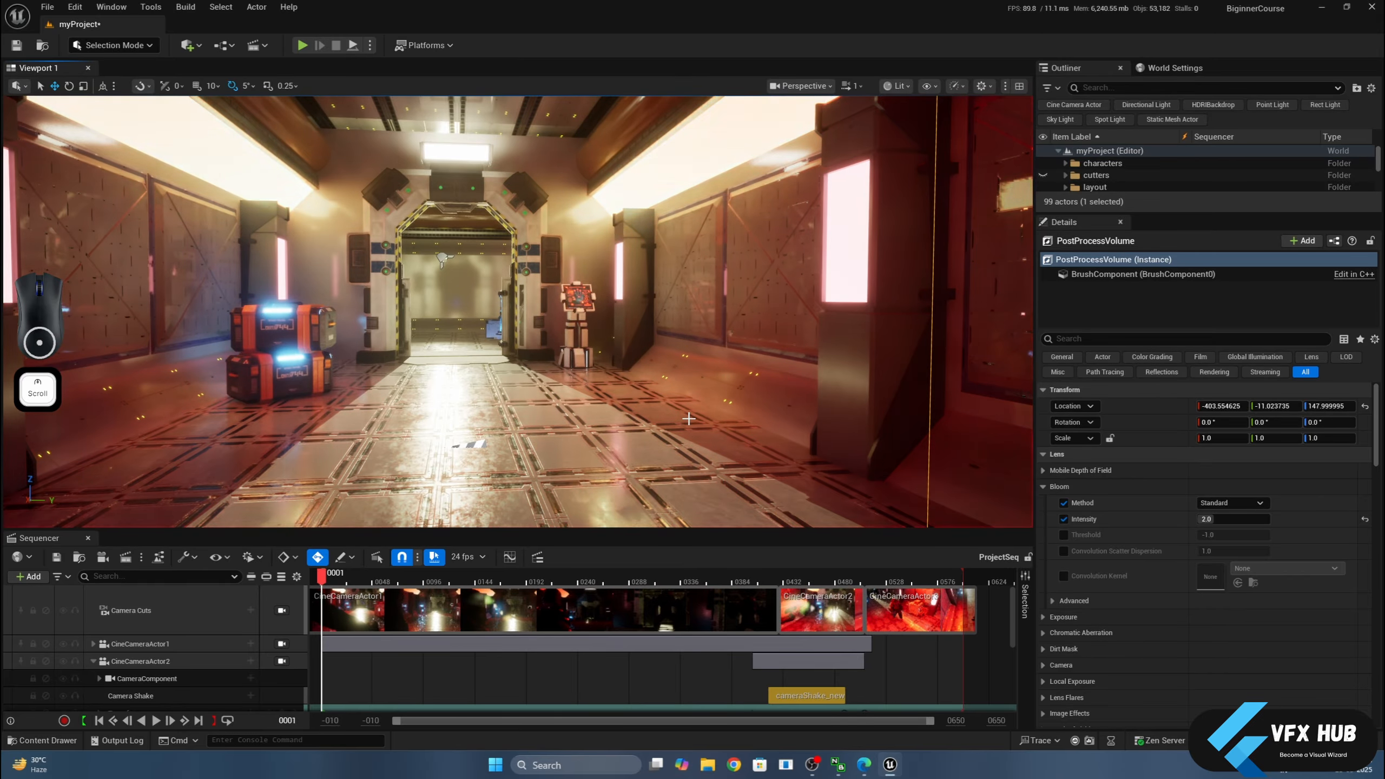
{"action": "scroll", "coordinate": [689, 418], "scroll_direction": "down", "scroll_amount": 6}
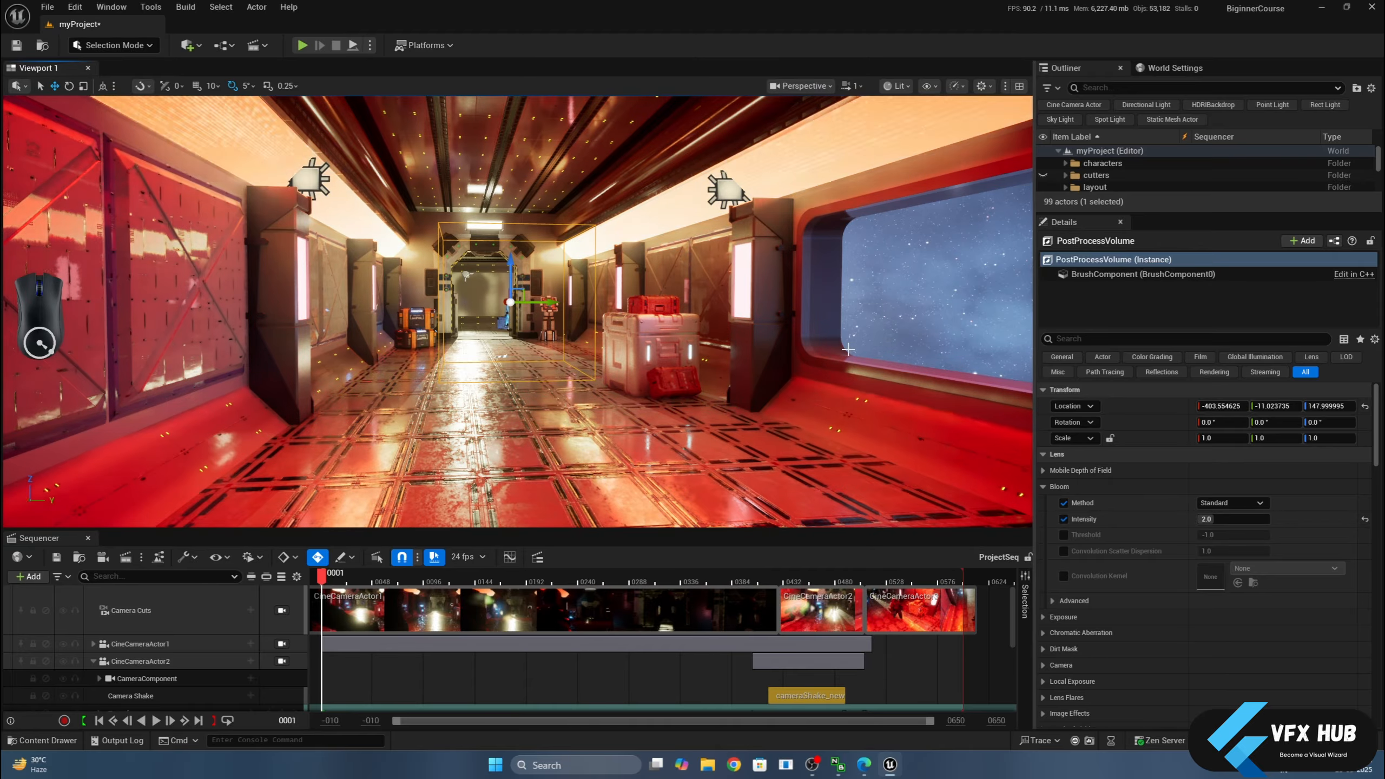
Filter the Post Process Volume's properties by "unbound", enable Infinite Extent (Unbound), and expand the Exposure settings in the unfiltered list.
{"action": "left_click", "coordinate": [1083, 339]}
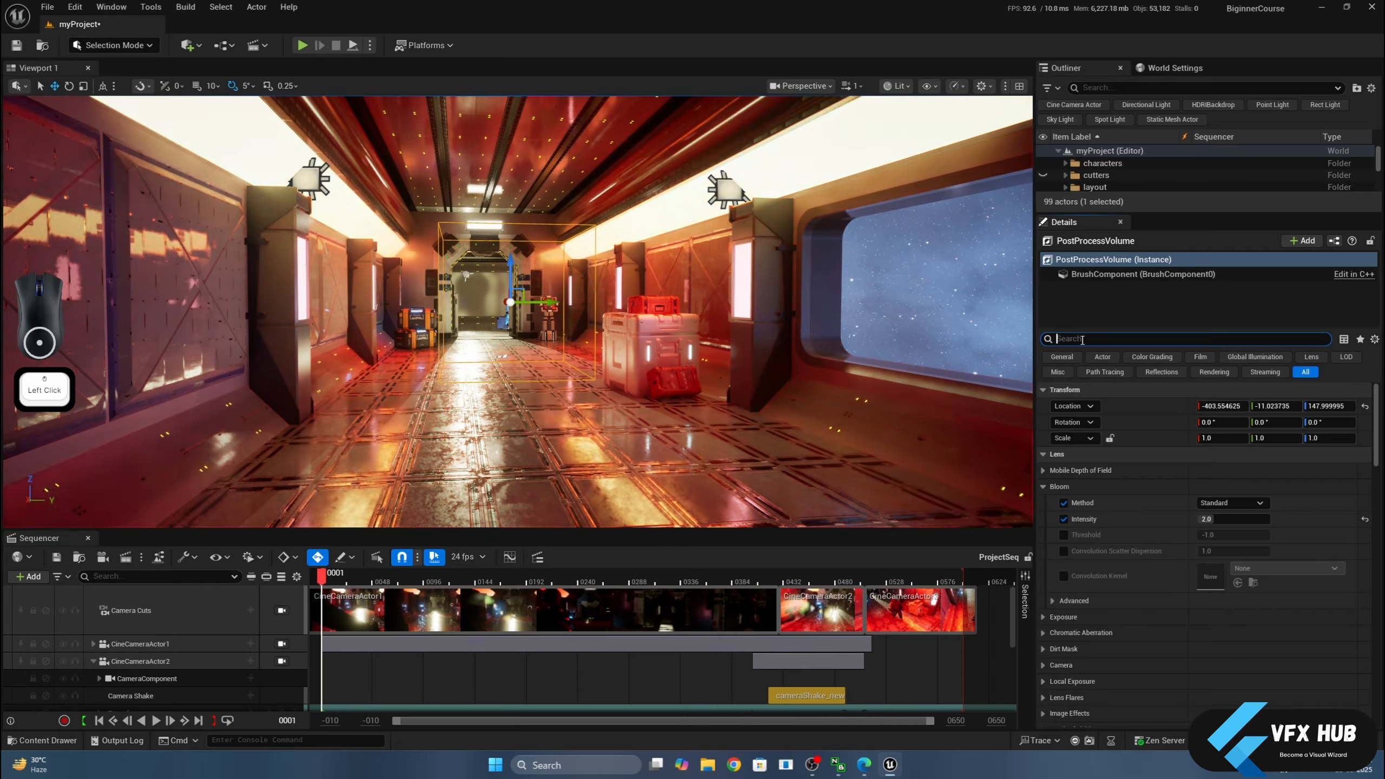
{"action": "type", "text": "unbound"}
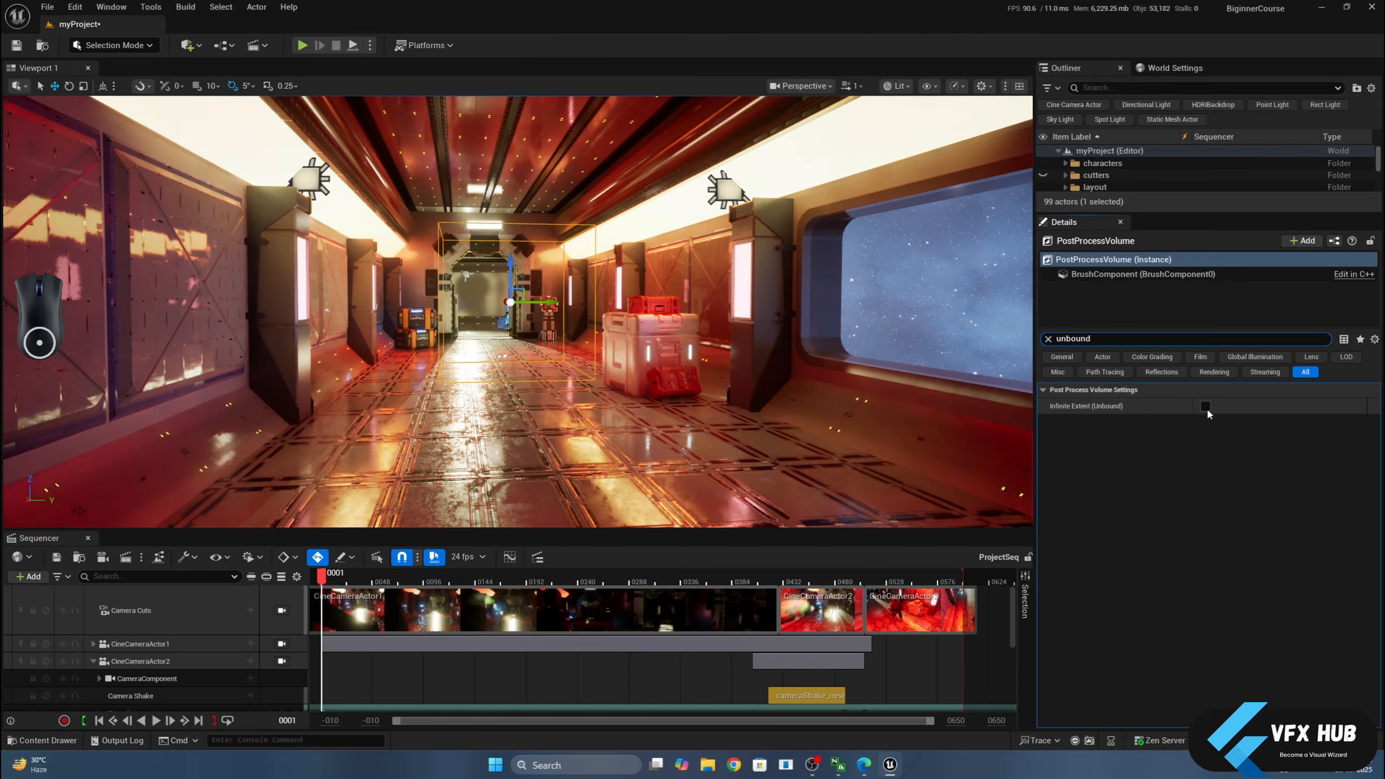
{"action": "left_click", "coordinate": [1205, 407]}
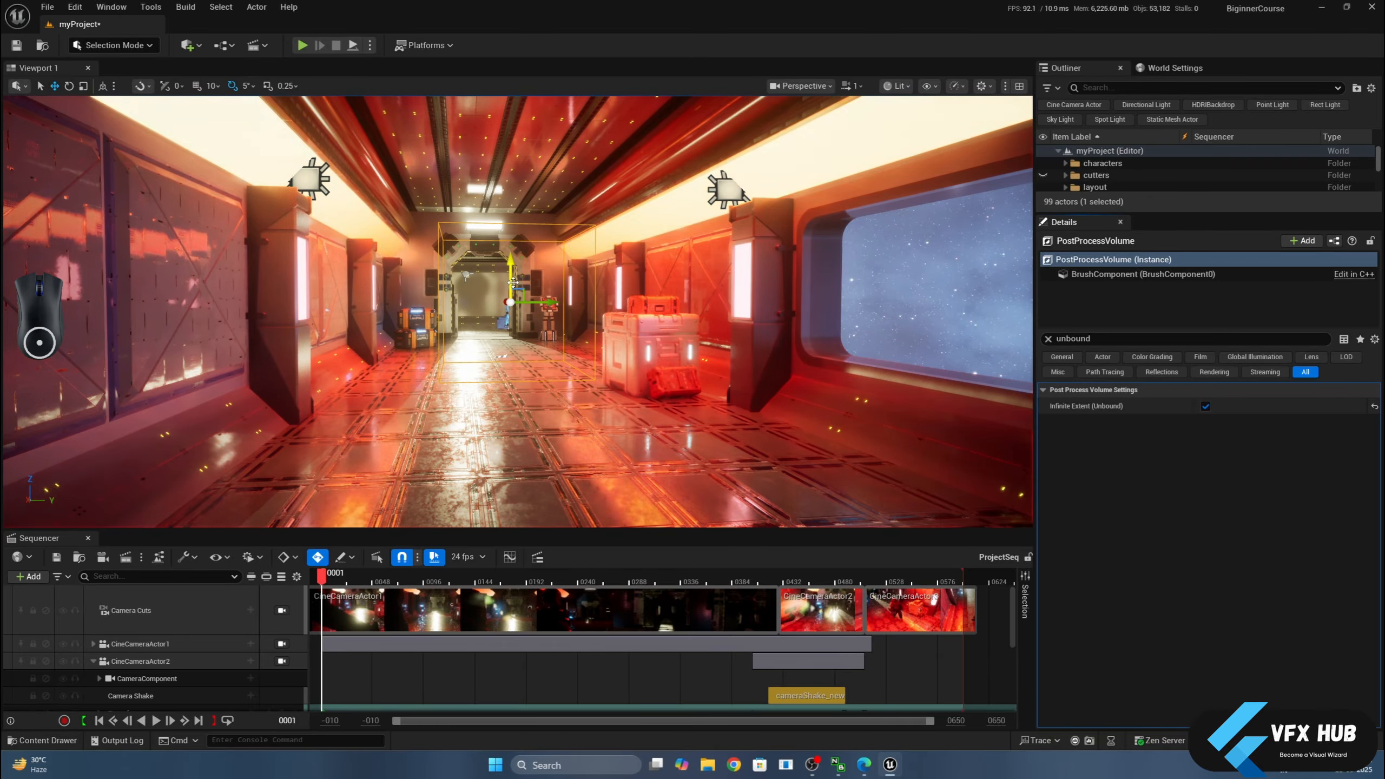
{"action": "scroll", "coordinate": [407, 259], "scroll_direction": "down", "scroll_amount": 3}
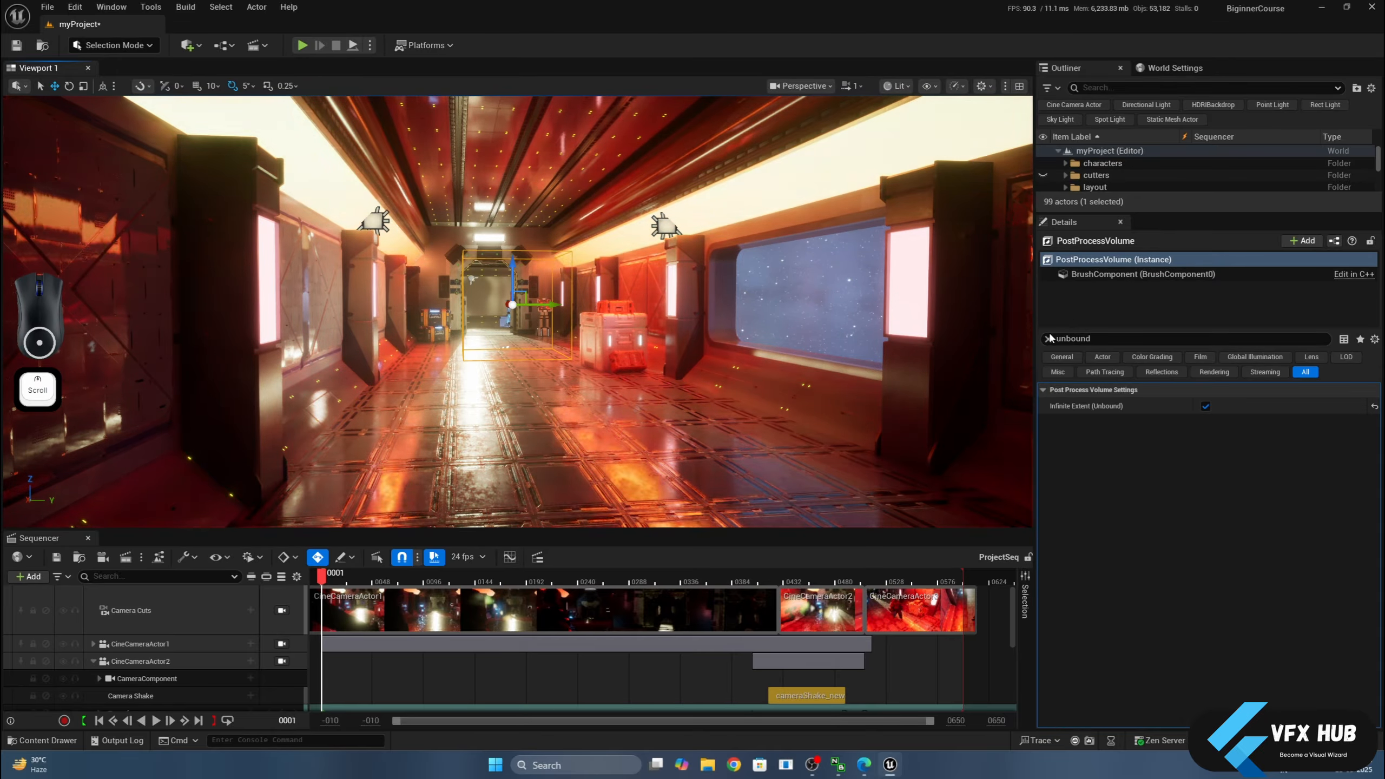
{"action": "left_click", "coordinate": [1049, 338]}
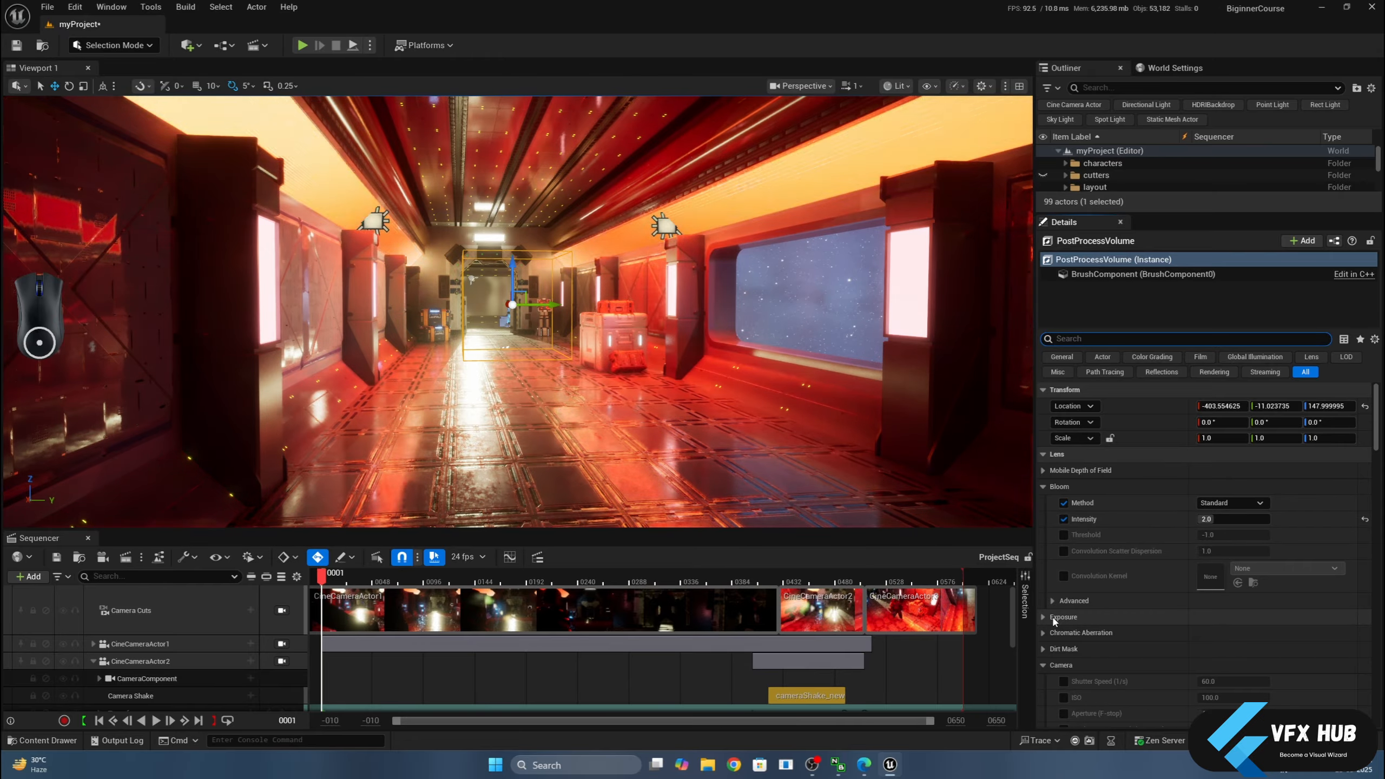
{"action": "left_click", "coordinate": [1054, 618]}
{"action": "scroll", "coordinate": [1055, 611], "scroll_direction": "down", "scroll_amount": 3}
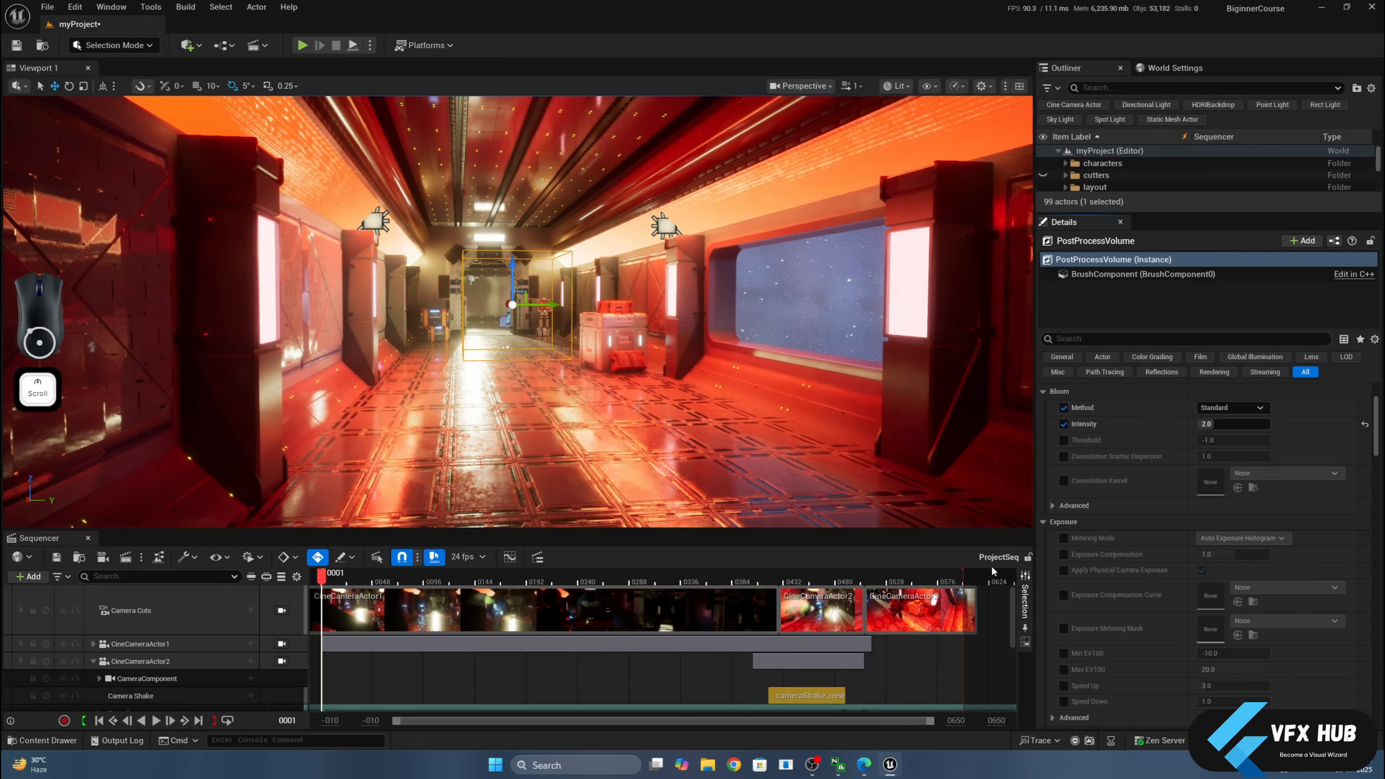
Enlarge the actor list, hide the HDRIBackdrop, and bring the view back inside the corridor.
{"action": "mouse_move", "coordinate": [709, 328]}
{"action": "left_mouse_down", "text": "alt"}
{"action": "mouse_move", "coordinate": [463, 312]}
{"action": "mouse_move", "coordinate": [627, 316]}
{"action": "mouse_move", "coordinate": [480, 311]}
{"action": "mouse_move", "coordinate": [590, 333]}
{"action": "mouse_move", "coordinate": [583, 257]}
{"action": "mouse_move", "coordinate": [583, 305]}
{"action": "mouse_move", "coordinate": [709, 314]}
{"action": "left_mouse_up", "text": "alt"}
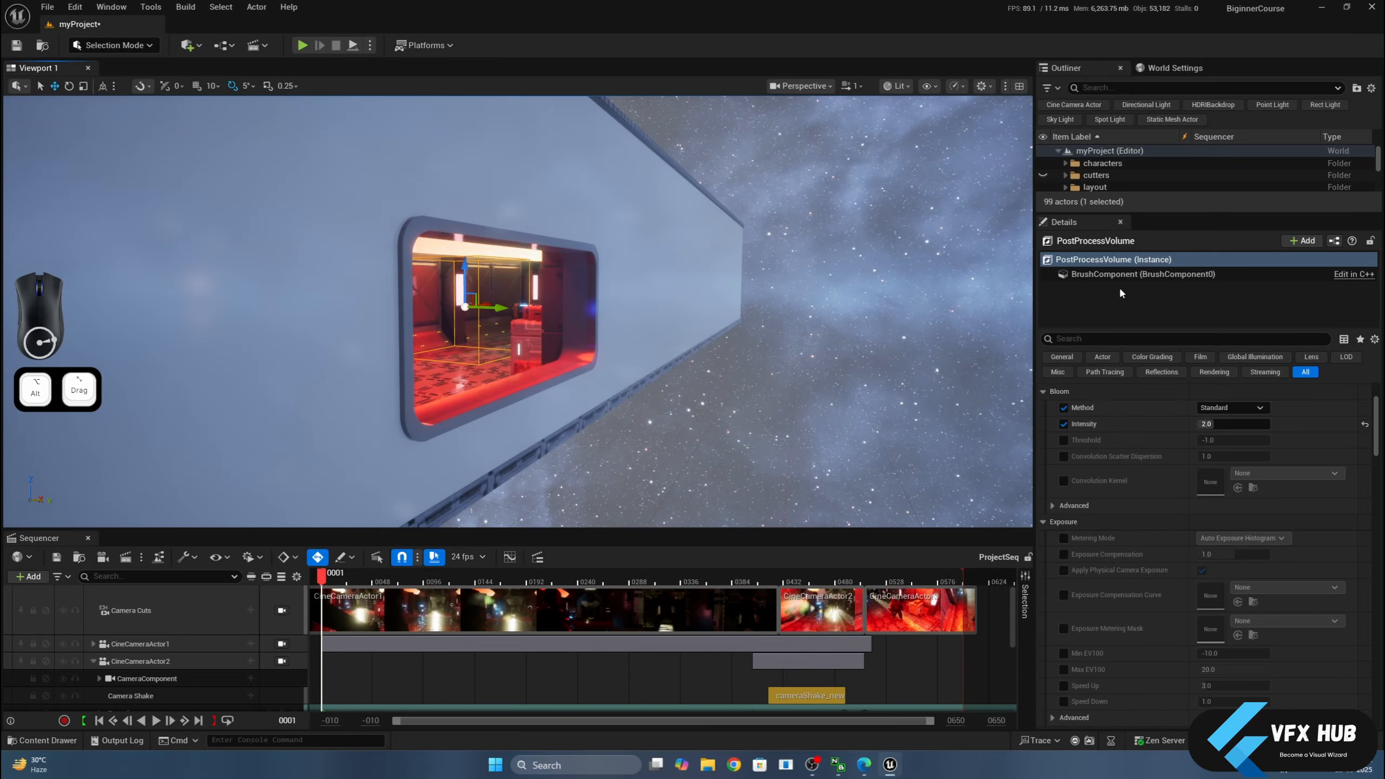
{"action": "left_click_drag", "start_coordinate": [1115, 212], "coordinate": [1091, 445]}
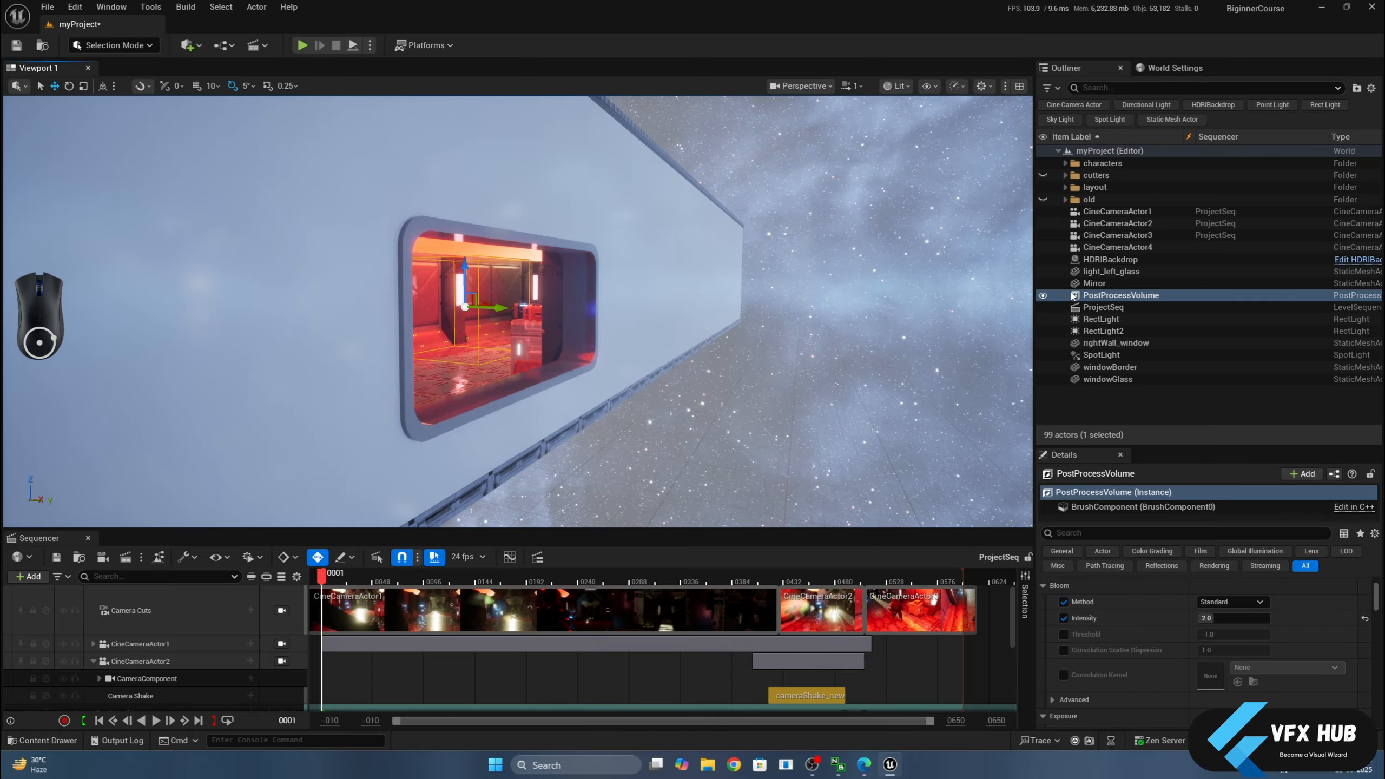
{"action": "left_click", "coordinate": [1108, 260]}
{"action": "left_click", "coordinate": [1043, 260]}
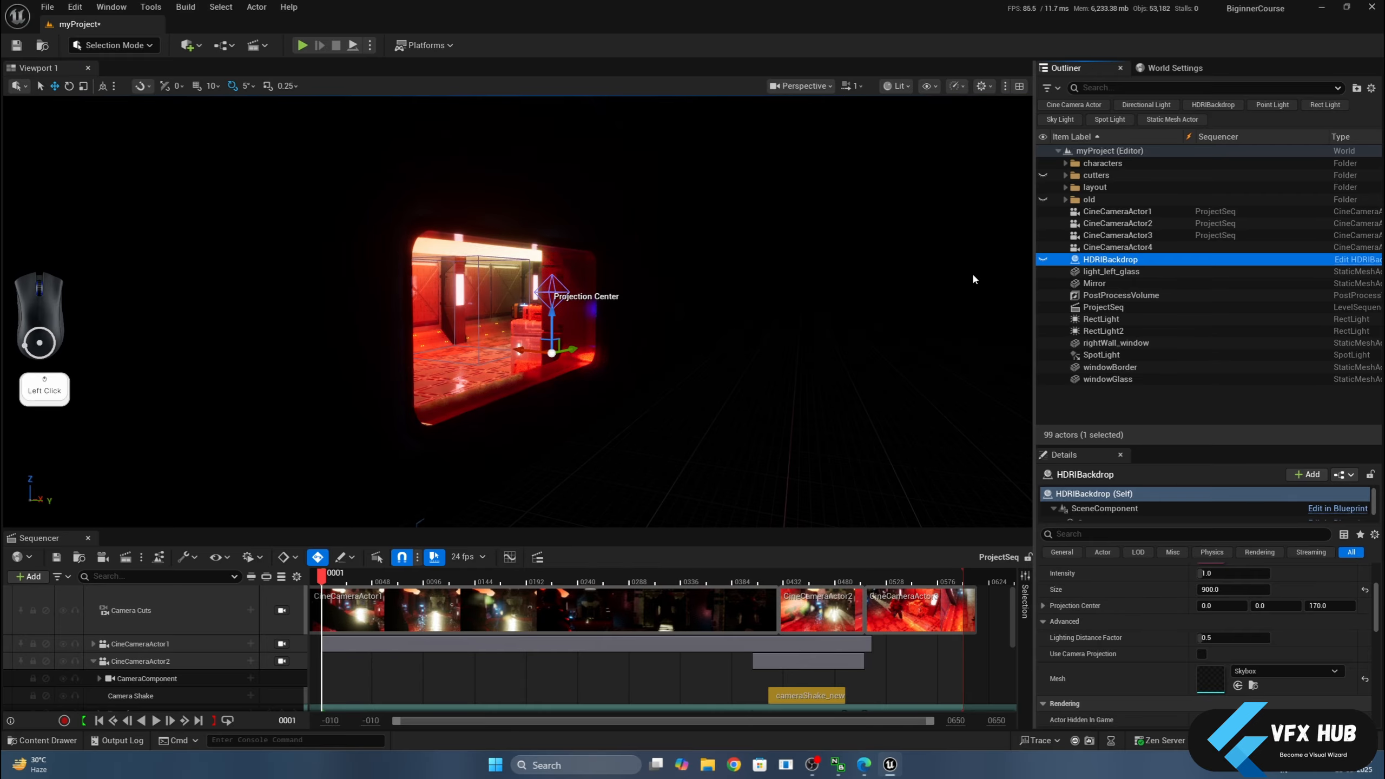
{"action": "left_click_drag", "start_coordinate": [518, 311], "coordinate": [615, 317], "text": "alt"}
{"action": "scroll", "coordinate": [610, 319], "scroll_direction": "up", "scroll_amount": 2}
{"action": "mouse_move", "coordinate": [616, 316]}
{"action": "middle_mouse_down"}
{"action": "mouse_move", "coordinate": [603, 311]}
{"action": "mouse_move", "coordinate": [622, 314]}
{"action": "middle_mouse_up"}
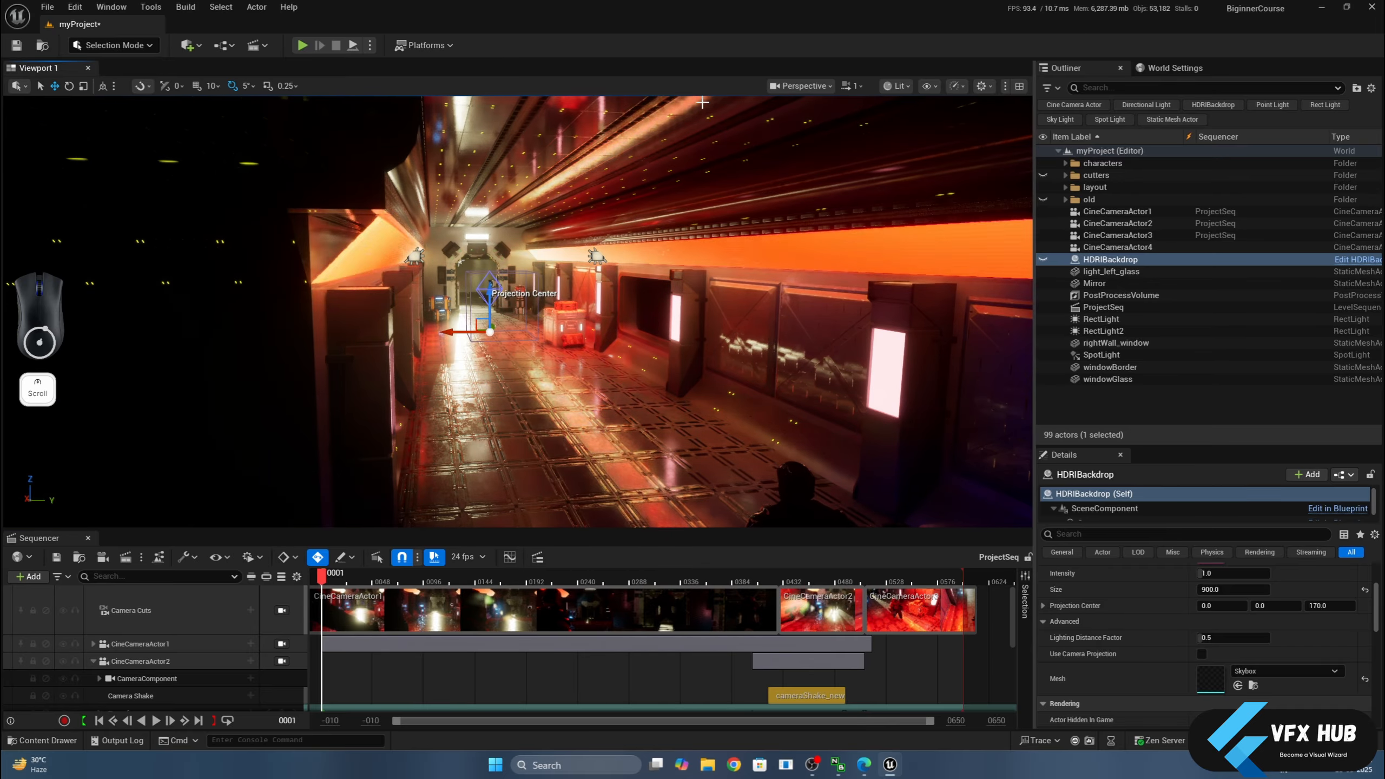
Try a fixed viewport exposure of EV100 -1 with the exposure Game Settings turned off.
{"action": "left_click", "coordinate": [798, 88]}
{"action": "left_click", "coordinate": [780, 436]}
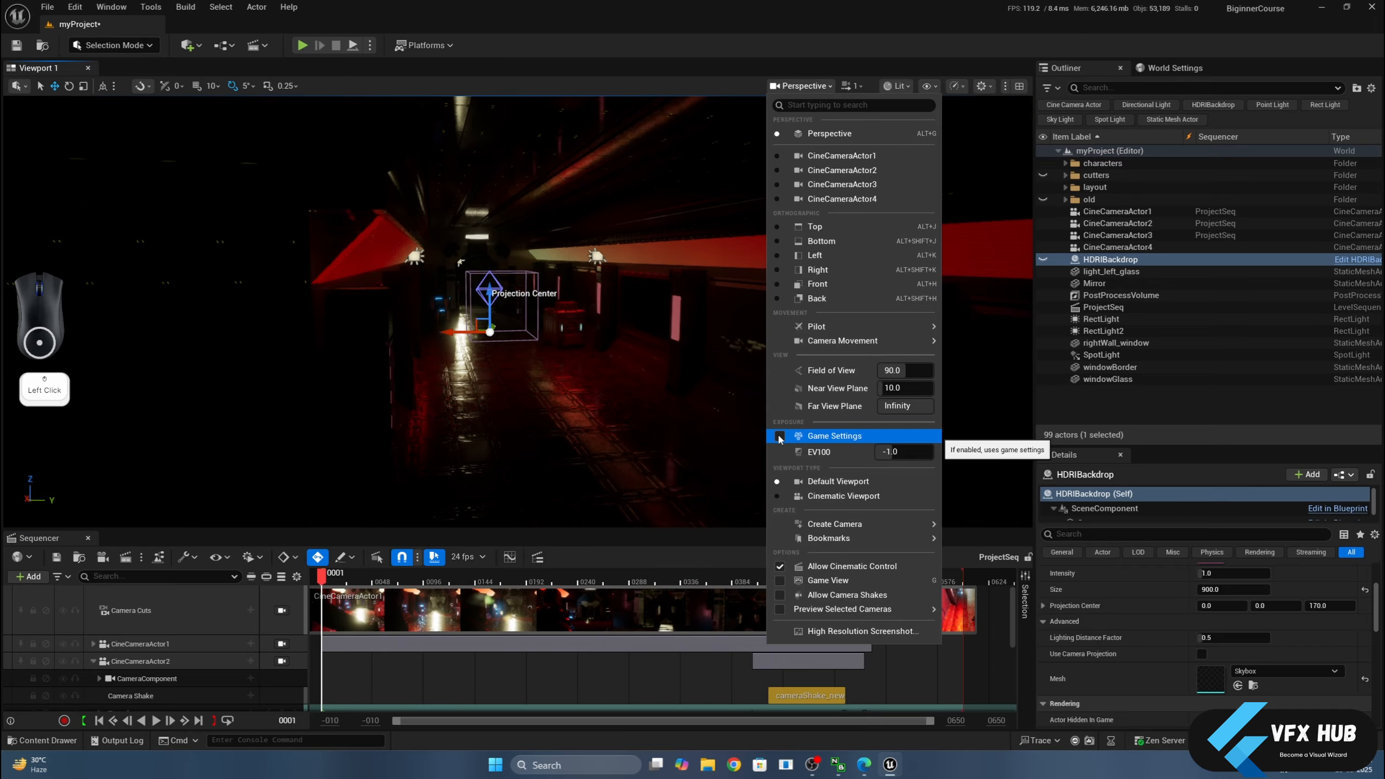
{"action": "mouse_move", "coordinate": [911, 459]}
{"action": "left_mouse_down"}
{"action": "mouse_move", "coordinate": [894, 458]}
{"action": "mouse_move", "coordinate": [908, 454]}
{"action": "left_mouse_up"}
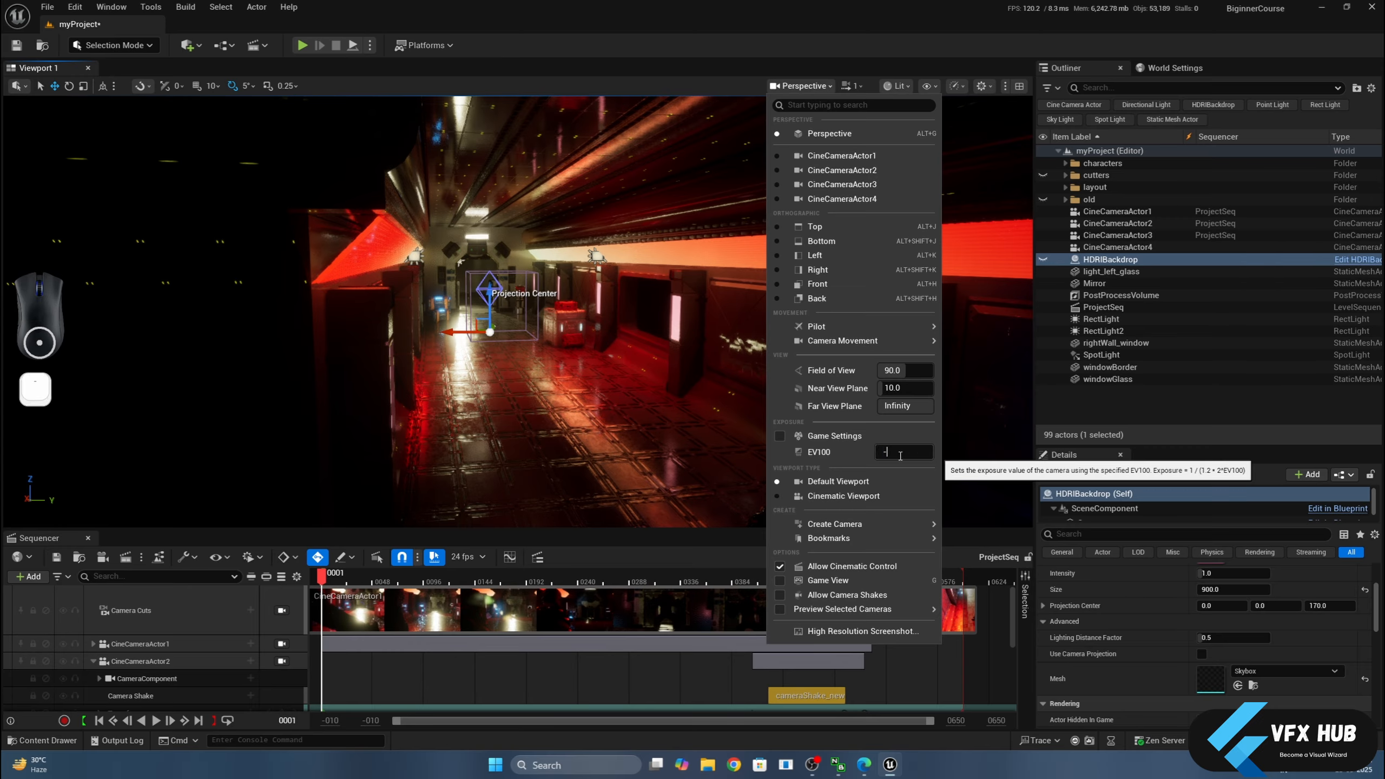
{"action": "type", "text": "1"}
{"action": "key", "text": "Return"}
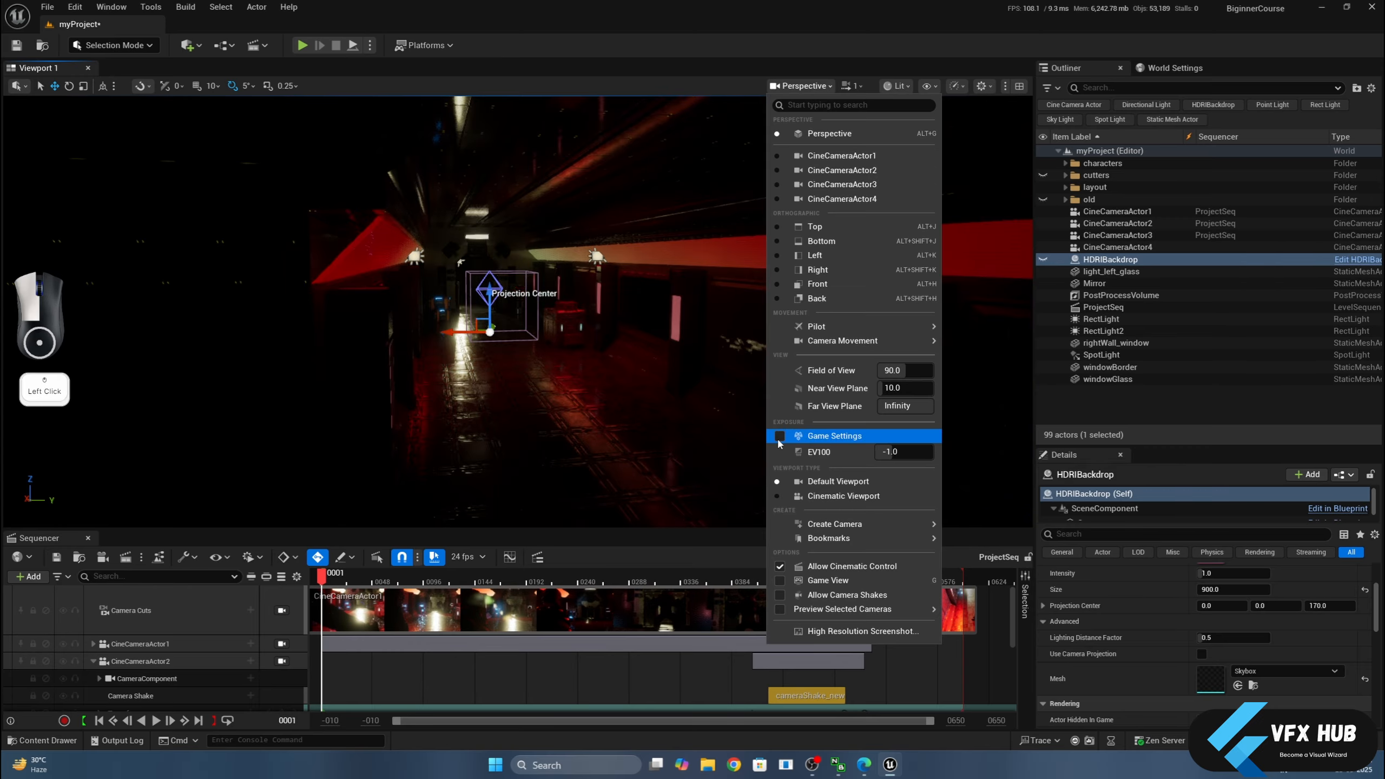
{"action": "left_click", "coordinate": [679, 298]}
{"action": "middle_click_drag", "start_coordinate": [671, 319], "coordinate": [667, 312]}
{"action": "scroll", "coordinate": [668, 313], "scroll_direction": "up", "scroll_amount": 3}
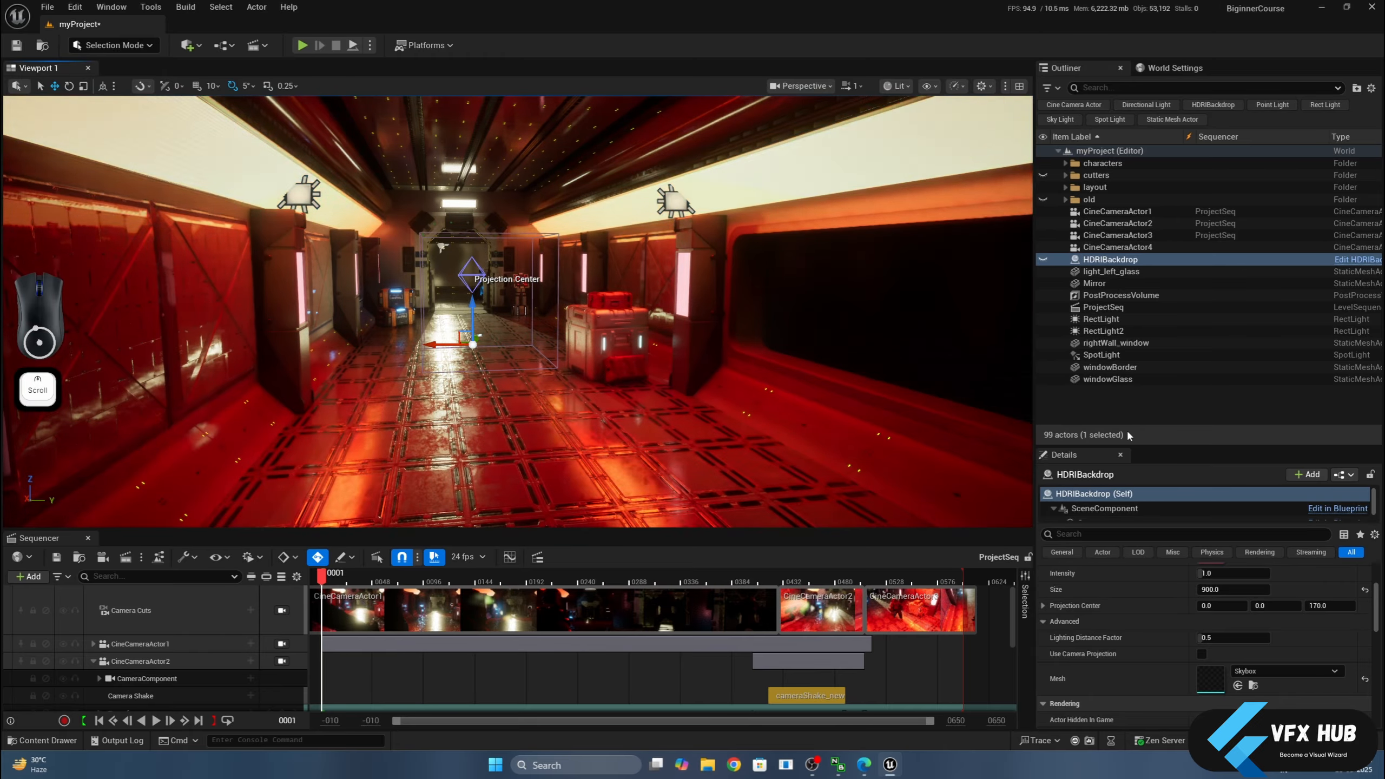
Select the Post Process Volume with an enlarged view of its properties and filter them by "expo".
{"action": "left_click_drag", "start_coordinate": [1135, 521], "coordinate": [1145, 355]}
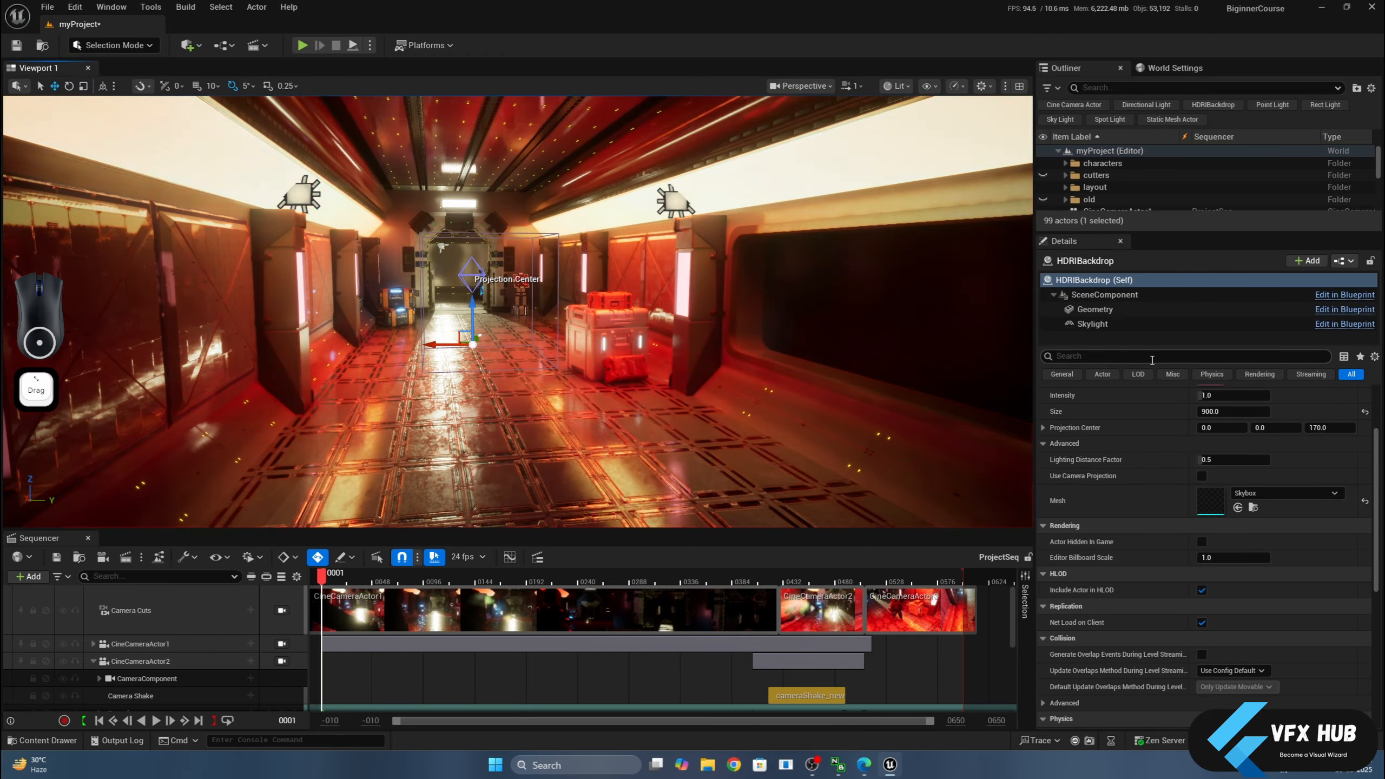
{"action": "scroll", "coordinate": [1140, 462], "scroll_direction": "up", "scroll_amount": 3}
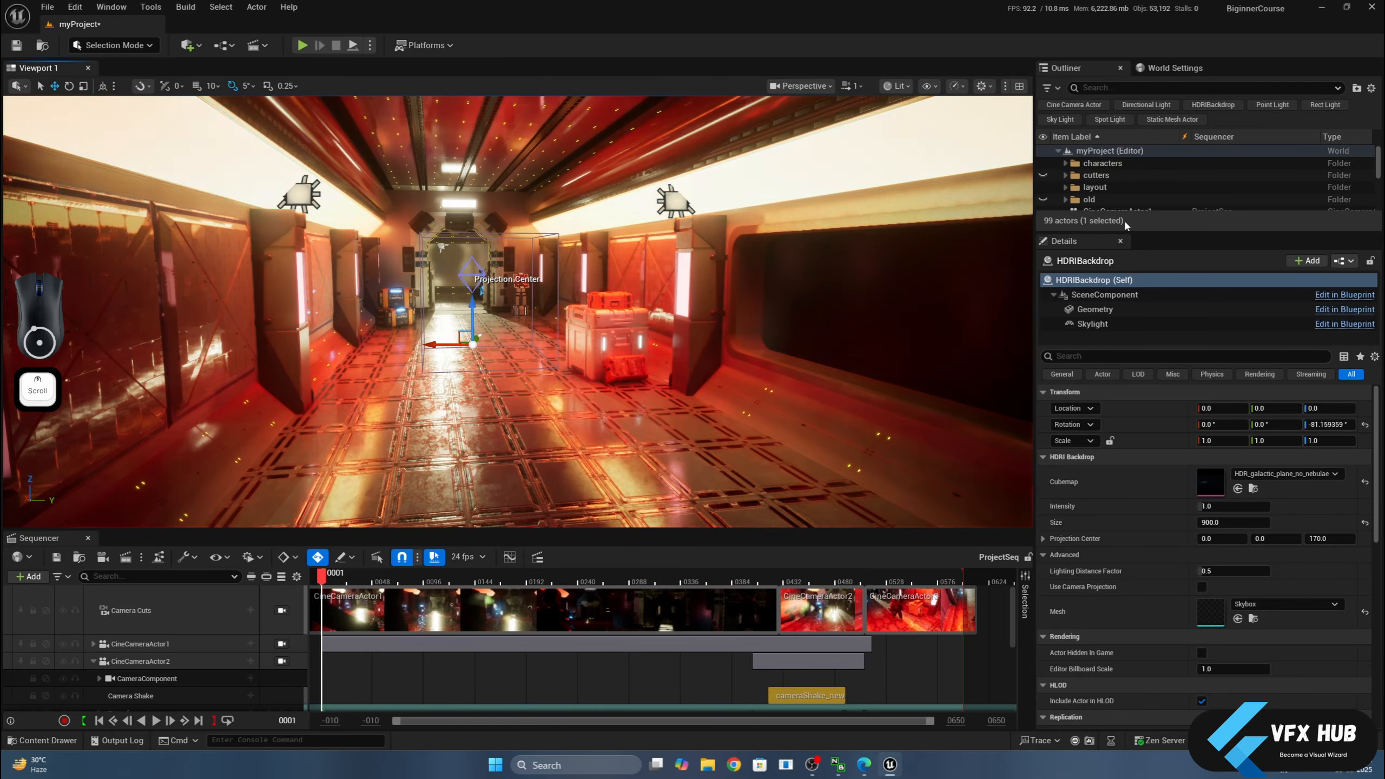
{"action": "mouse_move", "coordinate": [1123, 232]}
{"action": "left_mouse_down"}
{"action": "mouse_move", "coordinate": [1121, 485]}
{"action": "mouse_move", "coordinate": [1109, 217]}
{"action": "left_mouse_up"}
{"action": "left_click", "coordinate": [1108, 295]}
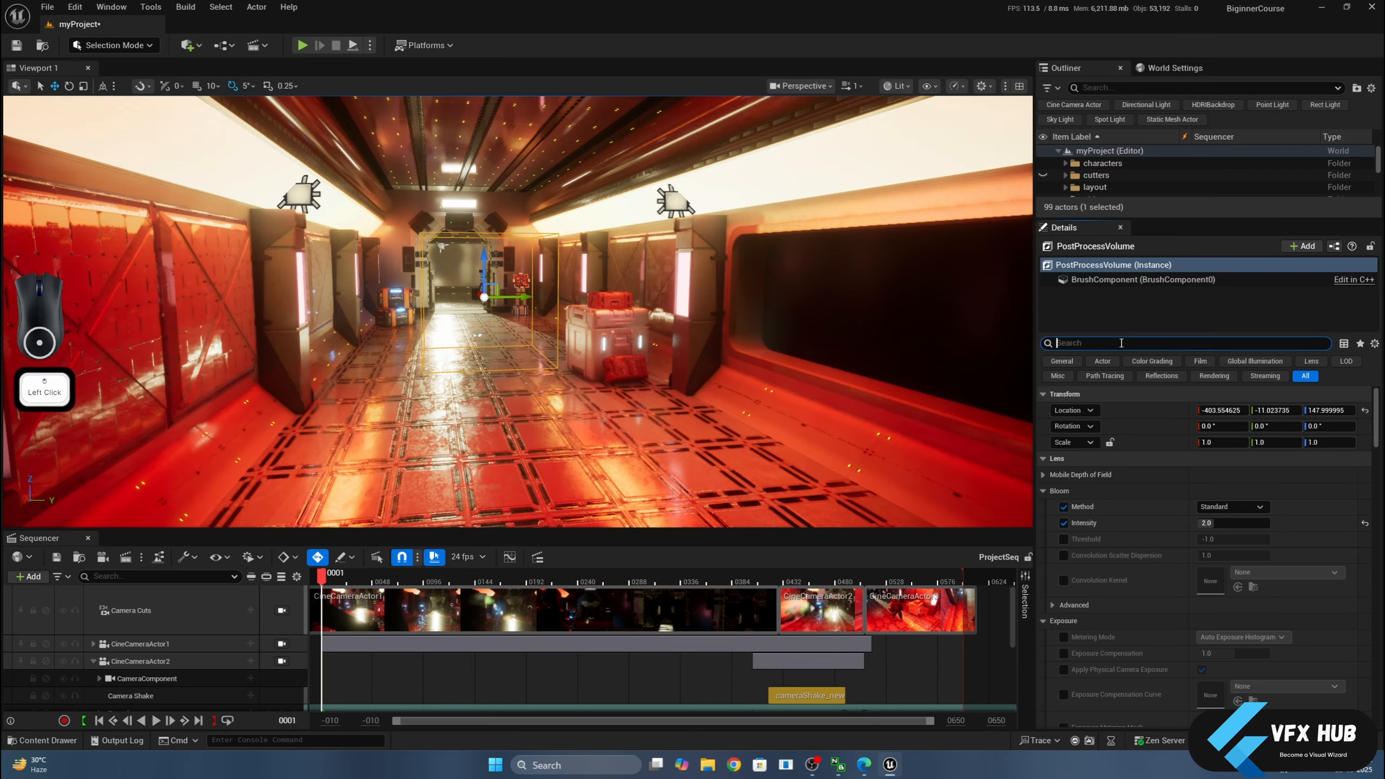
{"action": "type", "text": "expp"}
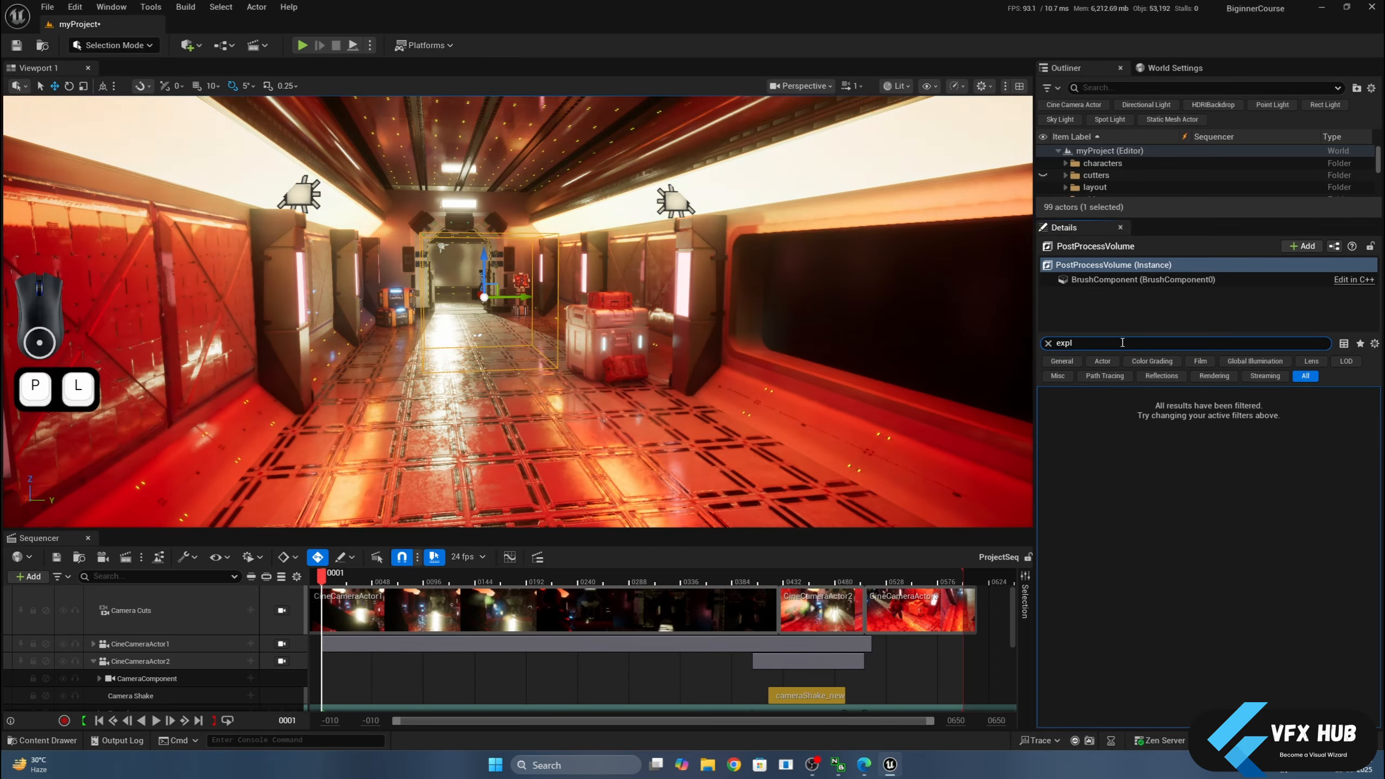
{"action": "key", "text": "BackSpace"}
{"action": "type", "text": "o"}
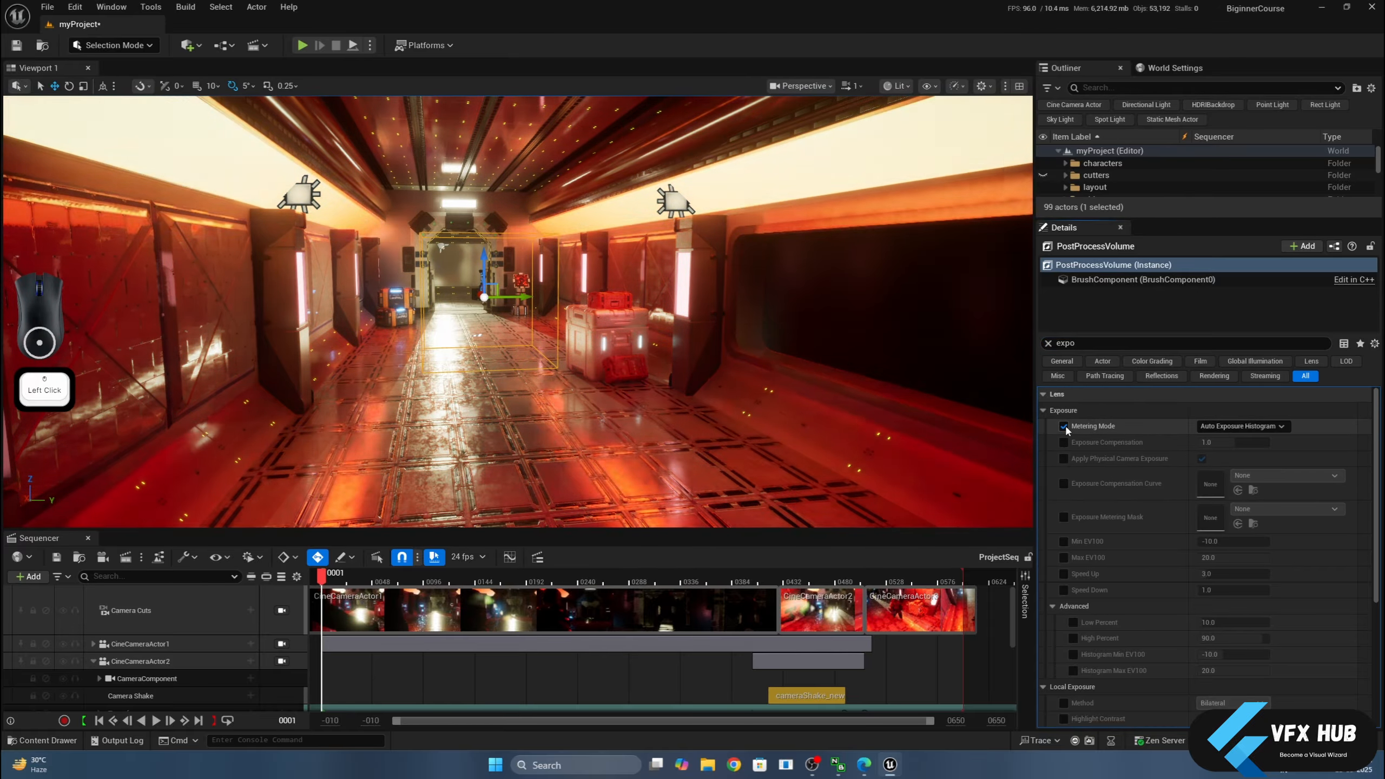
Turn on the Metering Mode, Exposure Compensation and Apply Physical Camera Exposure overrides in the volume's Exposure settings.
{"action": "left_click", "coordinate": [1064, 427]}
{"action": "left_click", "coordinate": [1064, 443]}
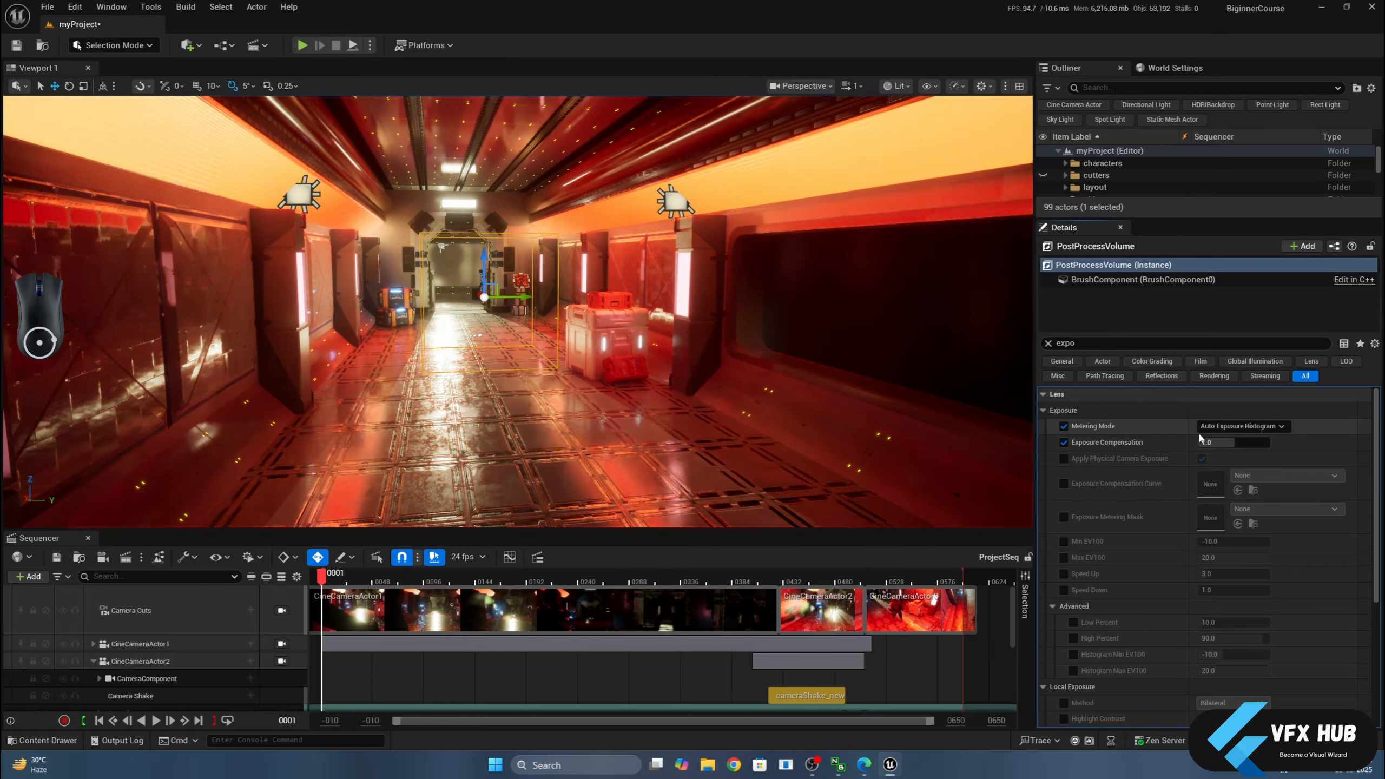
{"action": "left_click", "coordinate": [1064, 458]}
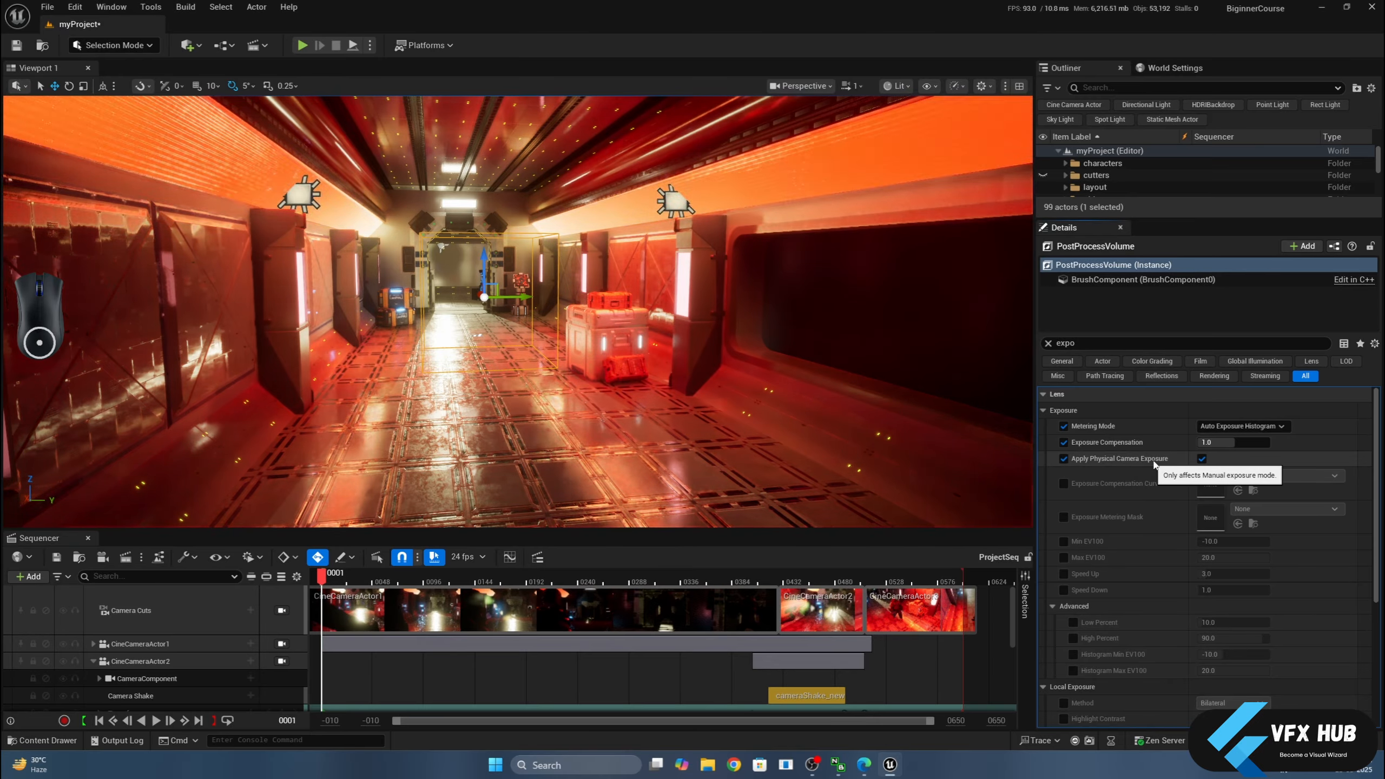
Try the Manual metering mode on the Post Process Volume with Exposure Compensation values of 10 and 20.
{"action": "left_click", "coordinate": [1218, 440]}
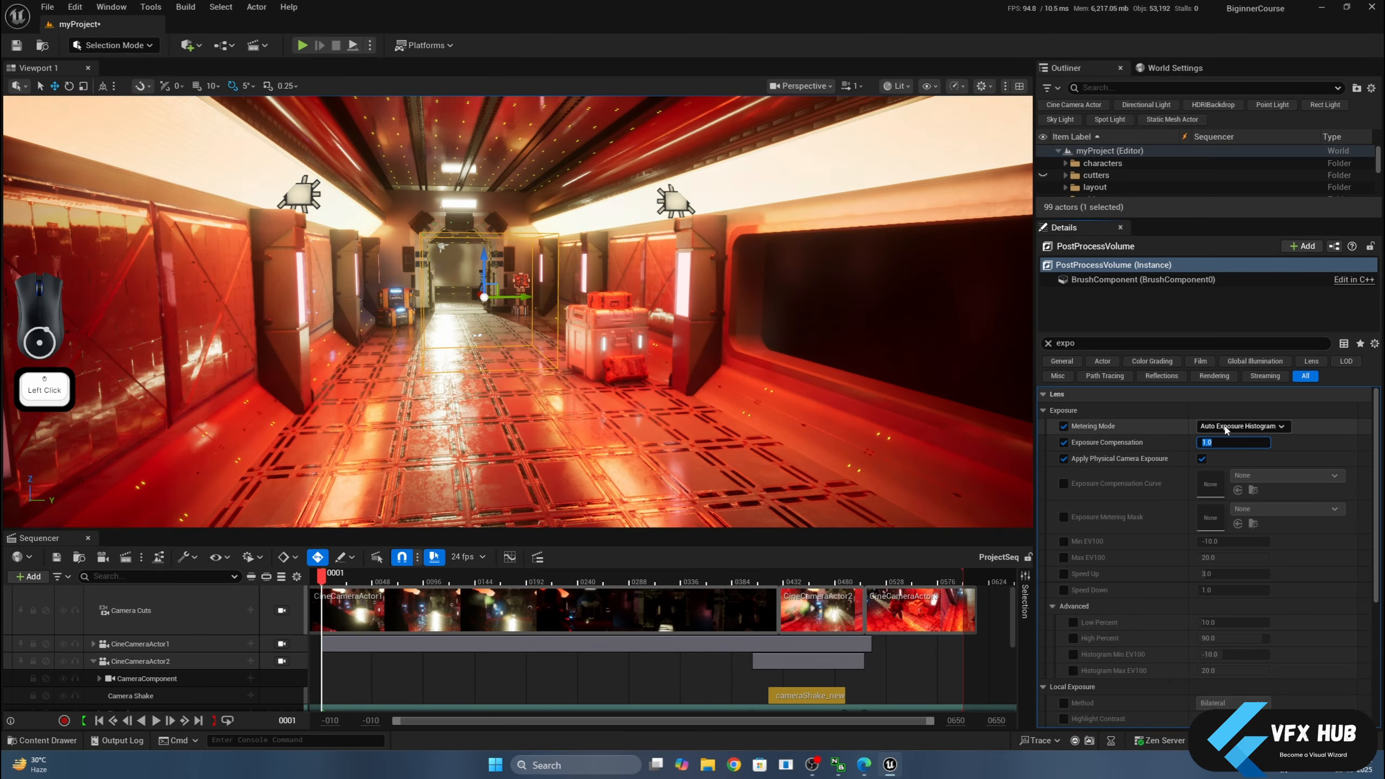
{"action": "left_click", "coordinate": [1234, 426]}
{"action": "left_click", "coordinate": [1218, 463]}
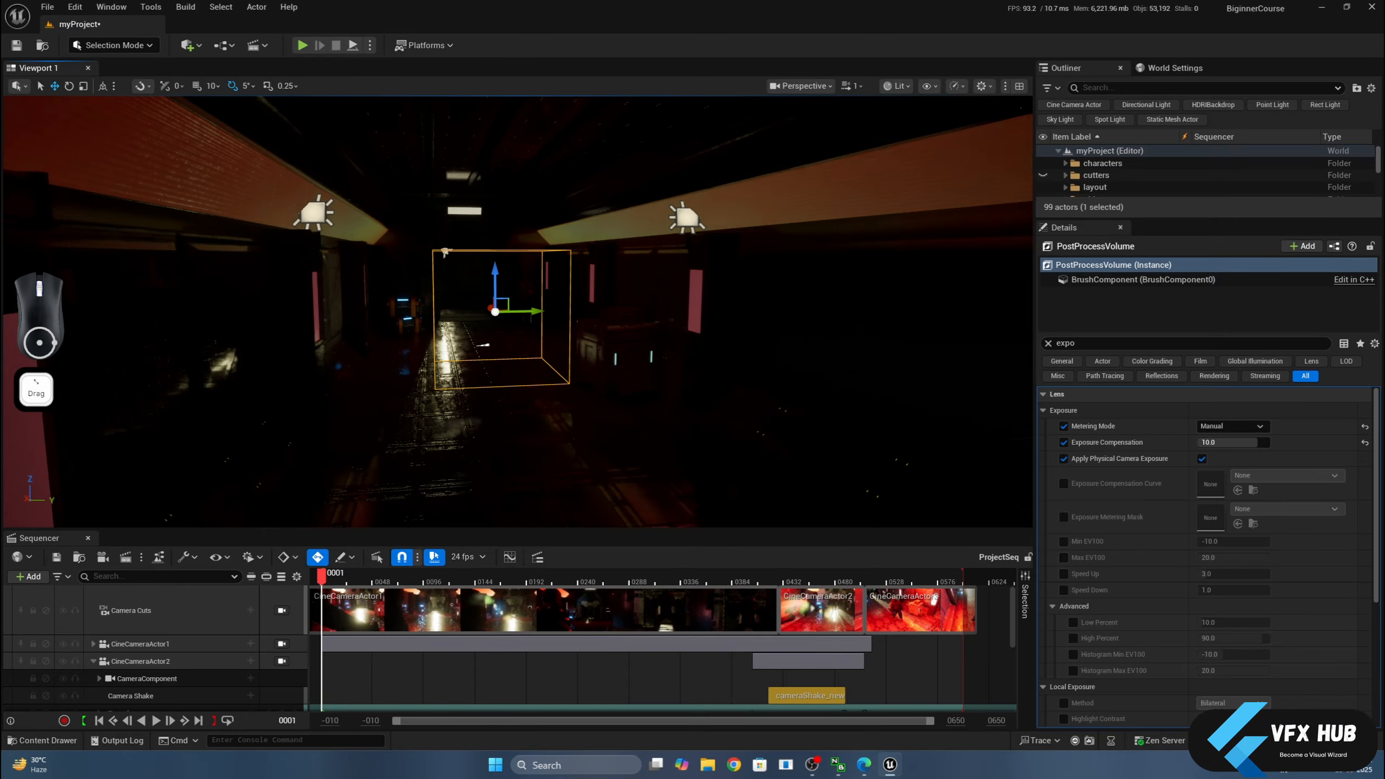
{"action": "left_click", "coordinate": [1211, 442]}
{"action": "type", "text": "2"}
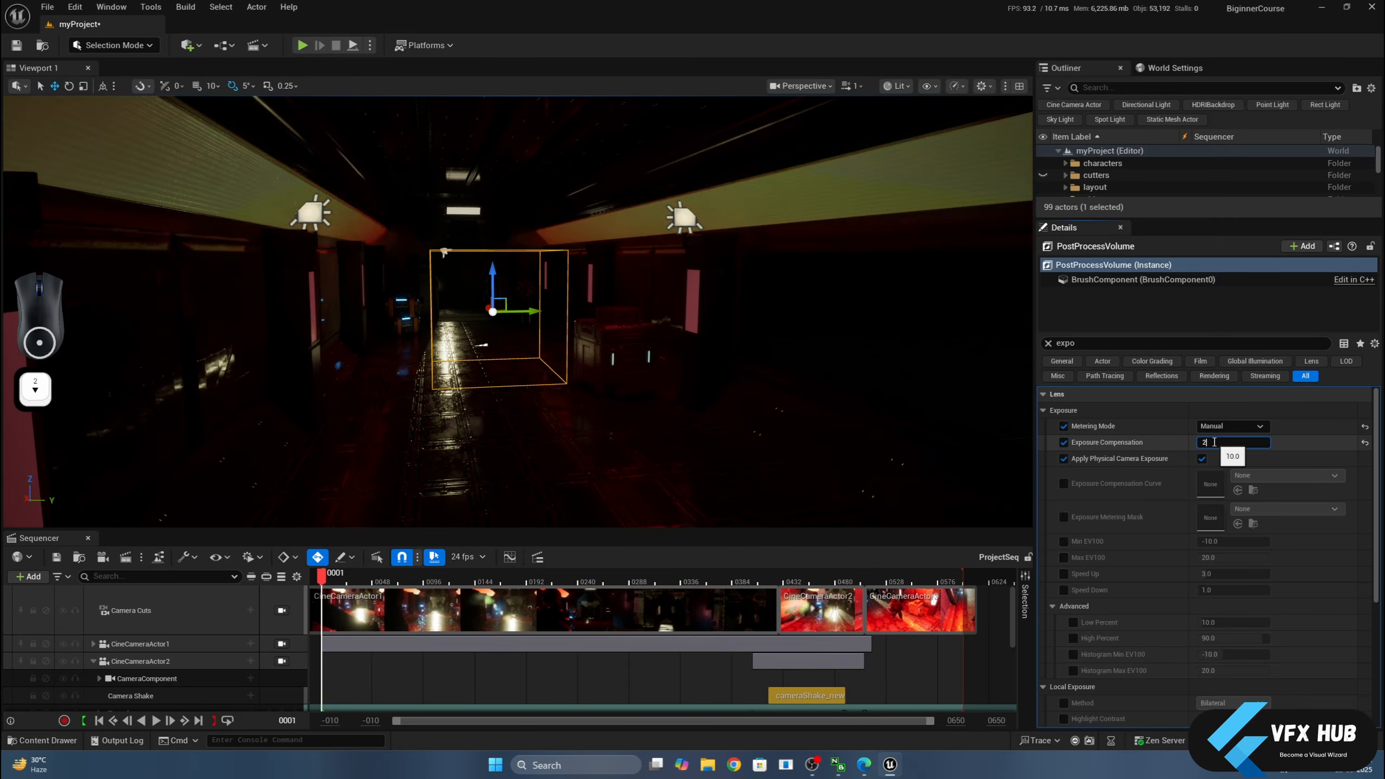
{"action": "type", "text": "0"}
{"action": "key", "text": "Return"}
Try Exposure Compensation values of 13 and 15 under Manual metering.
{"action": "type", "text": "15"}
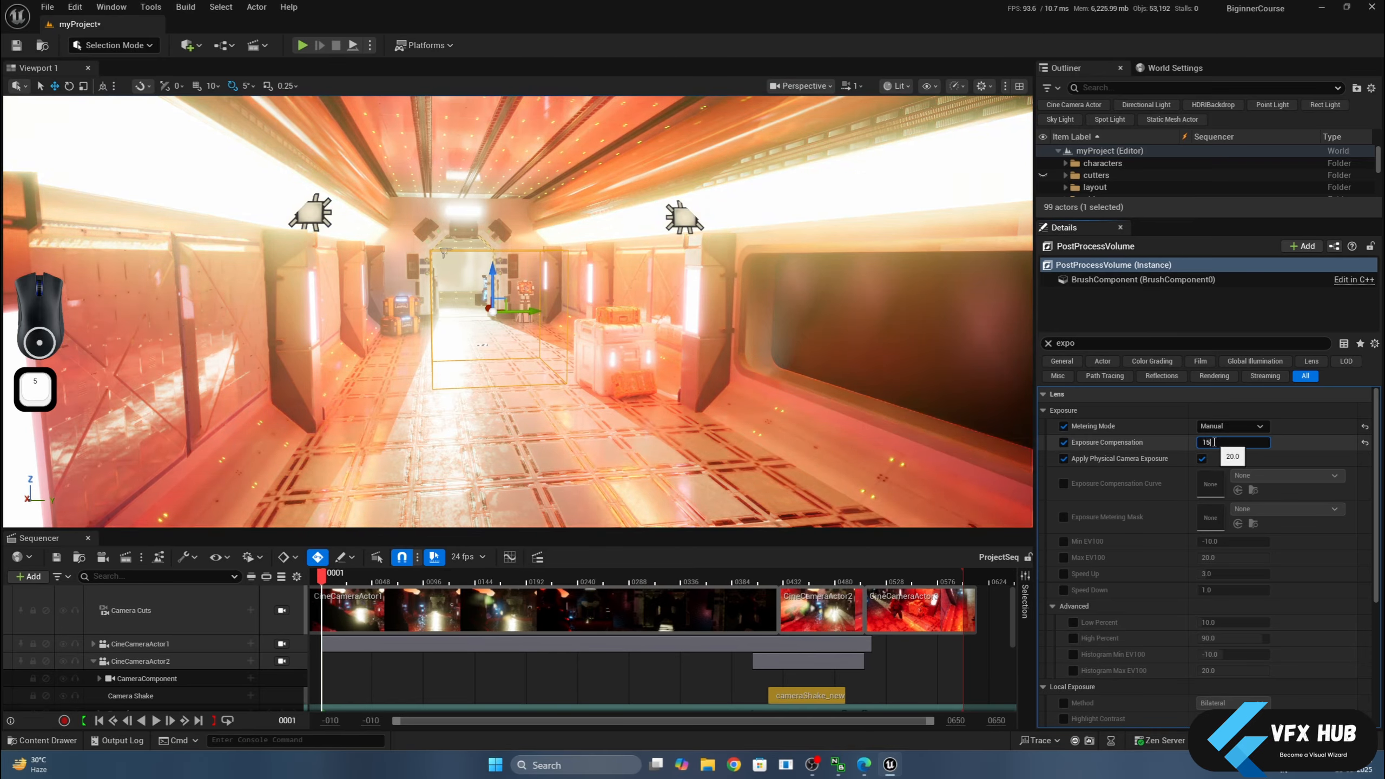
{"action": "key", "text": "BackSpace"}
{"action": "type", "text": "3"}
{"action": "key", "text": "Return"}
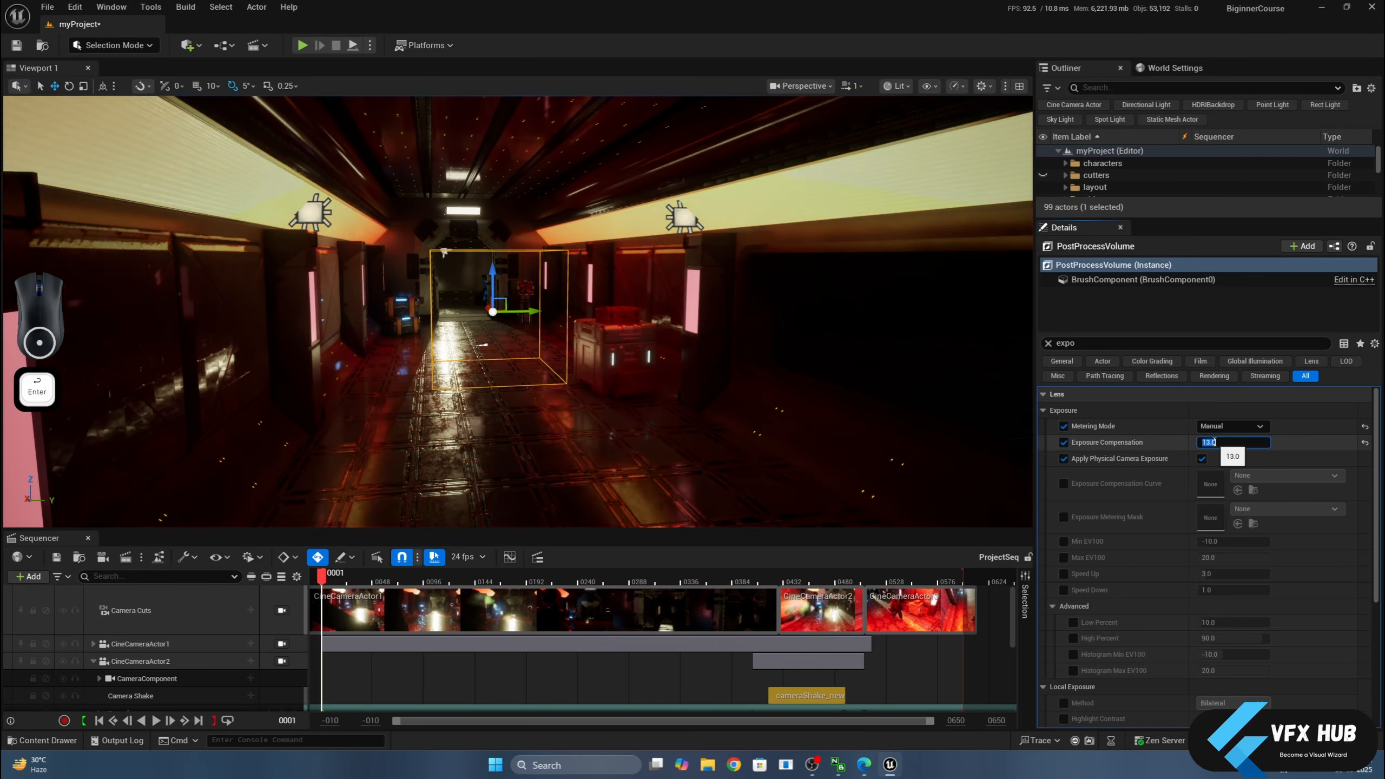
{"action": "mouse_move", "coordinate": [518, 327]}
{"action": "middle_mouse_down"}
{"action": "mouse_move", "coordinate": [573, 295]}
{"action": "mouse_move", "coordinate": [512, 306]}
{"action": "middle_mouse_up"}
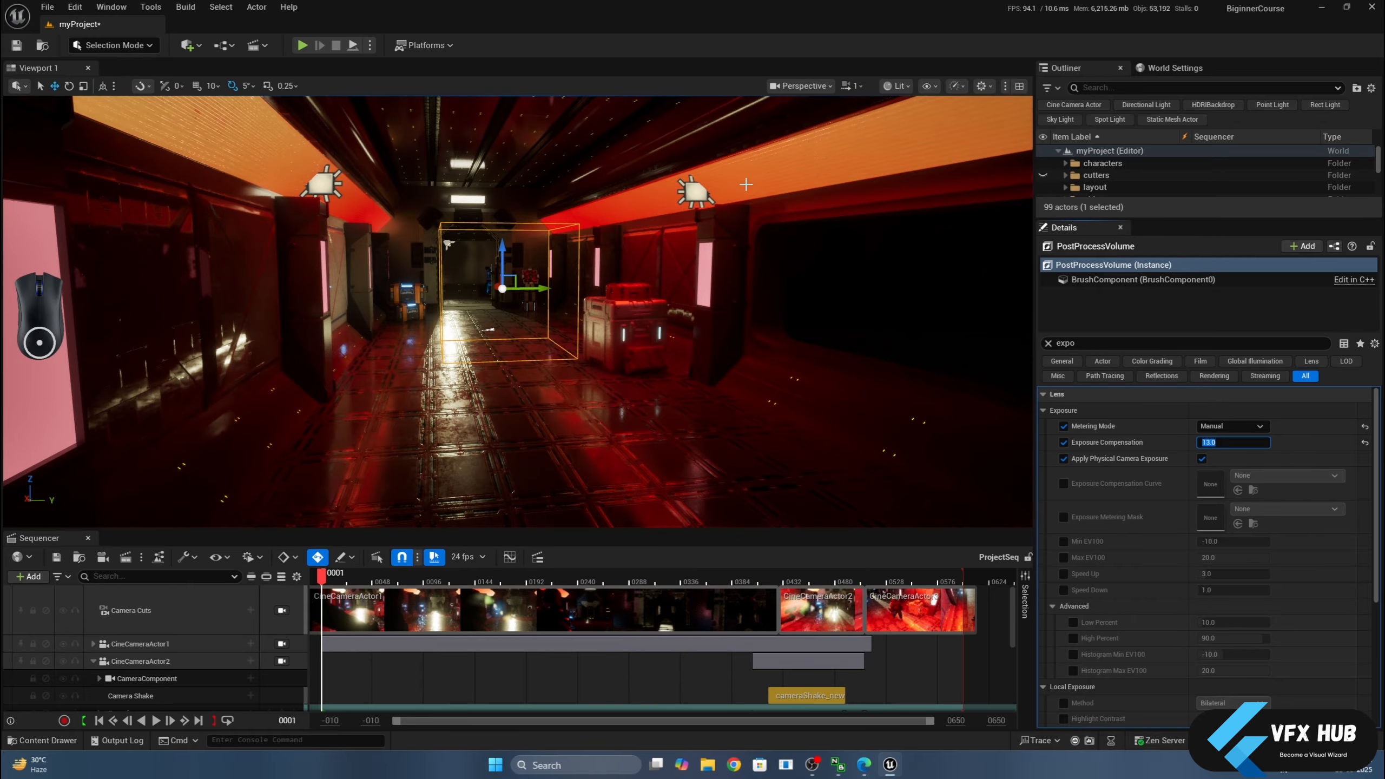
{"action": "type", "text": "5"}
{"action": "key", "text": "Return"}
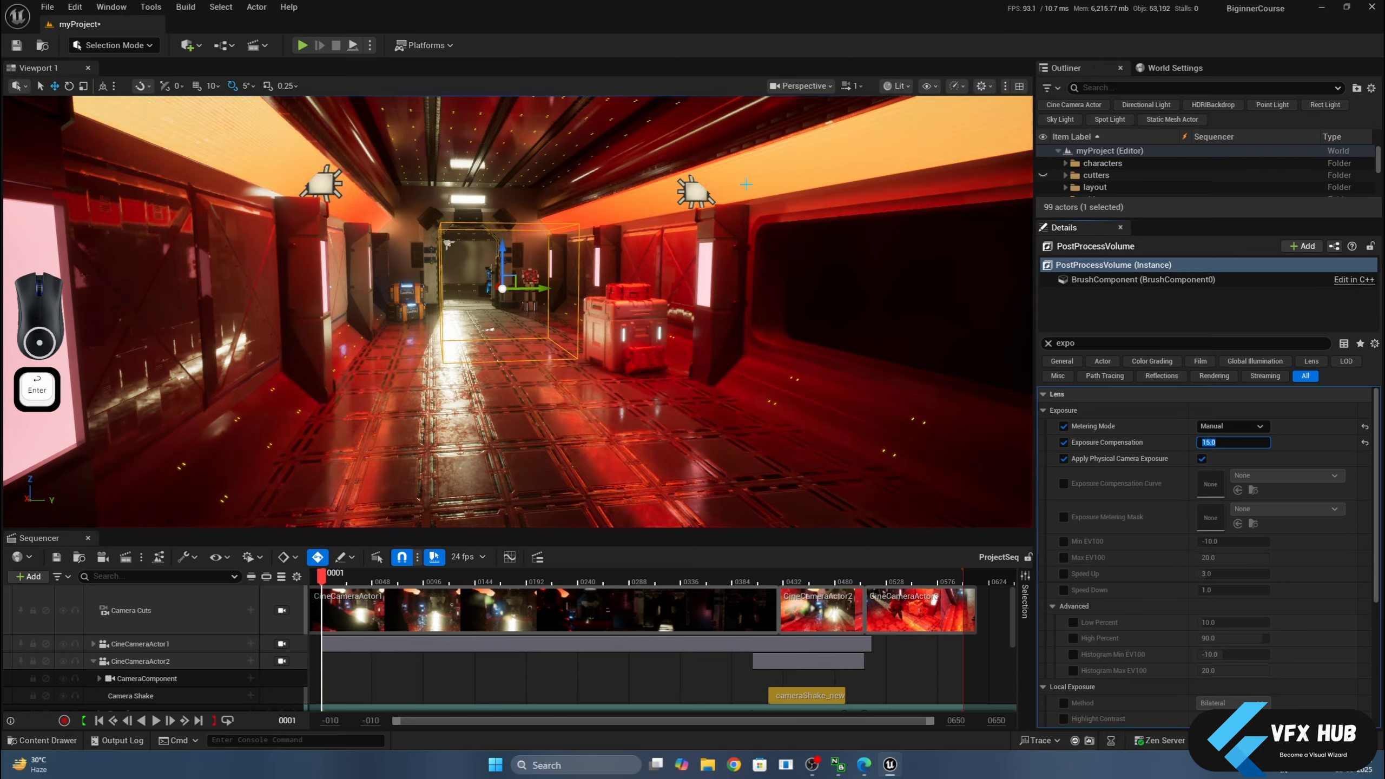
Turn off the Exposure Compensation override, restore Auto Exposure Histogram metering, and fix both Min EV100 and Max EV100 at -3.
{"action": "left_click", "coordinate": [1064, 442]}
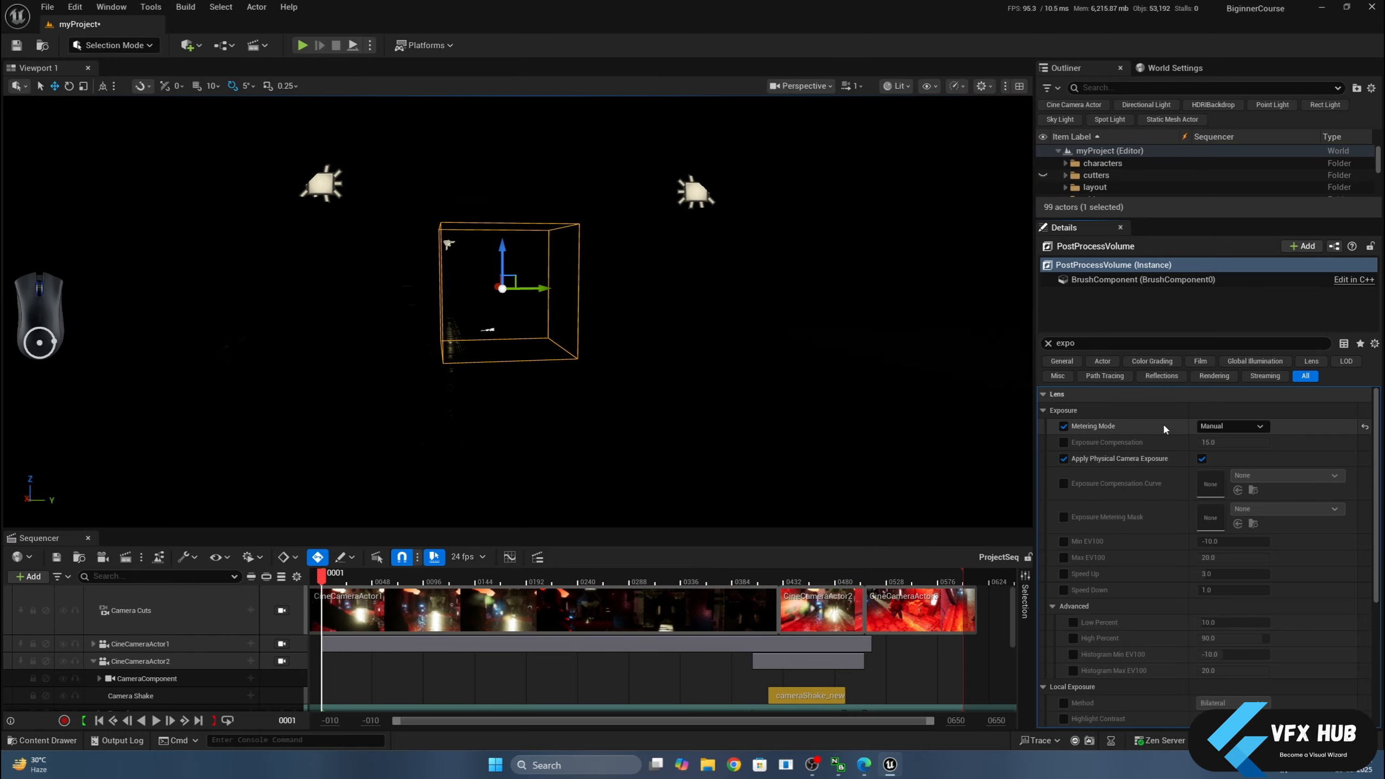
{"action": "left_click", "coordinate": [1066, 543]}
{"action": "left_click", "coordinate": [1063, 558]}
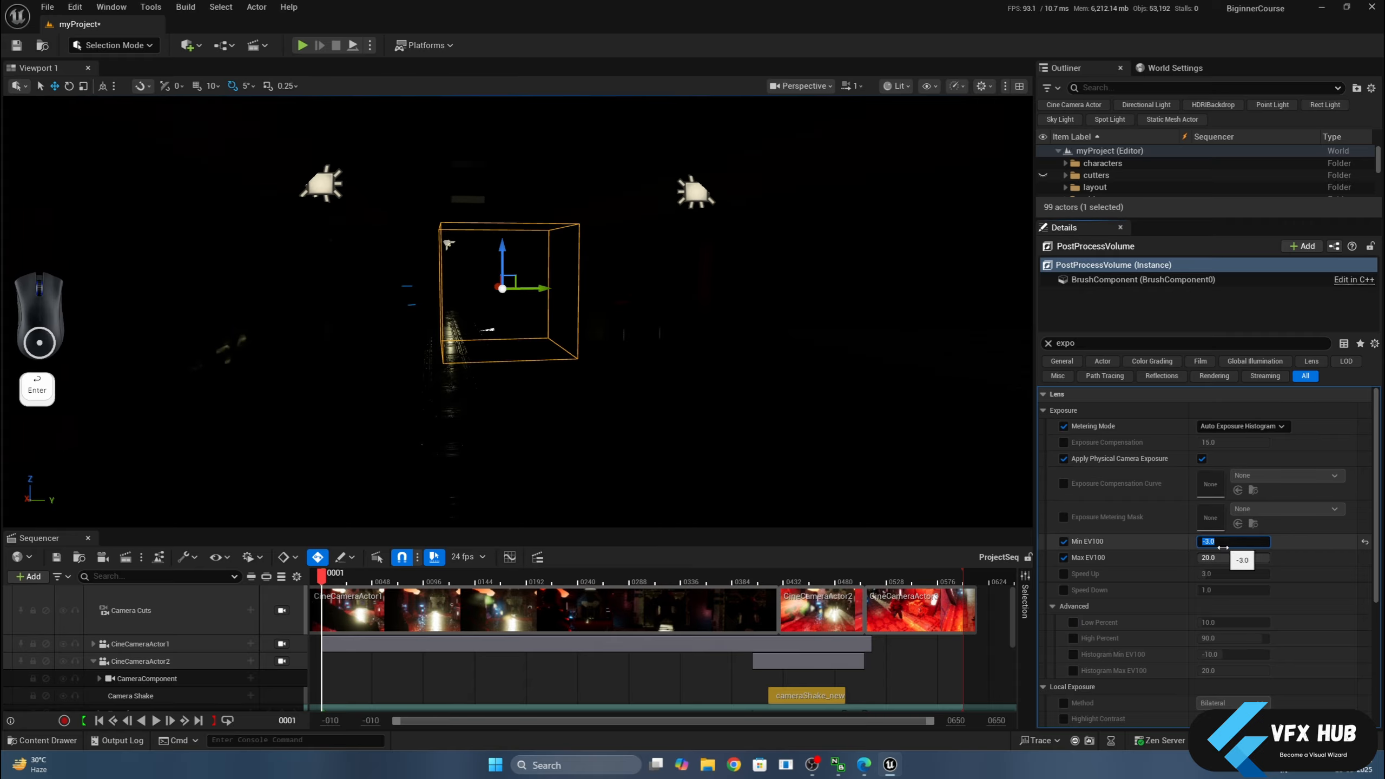
{"action": "left_click", "coordinate": [1227, 559]}
{"action": "key", "text": "Return"}
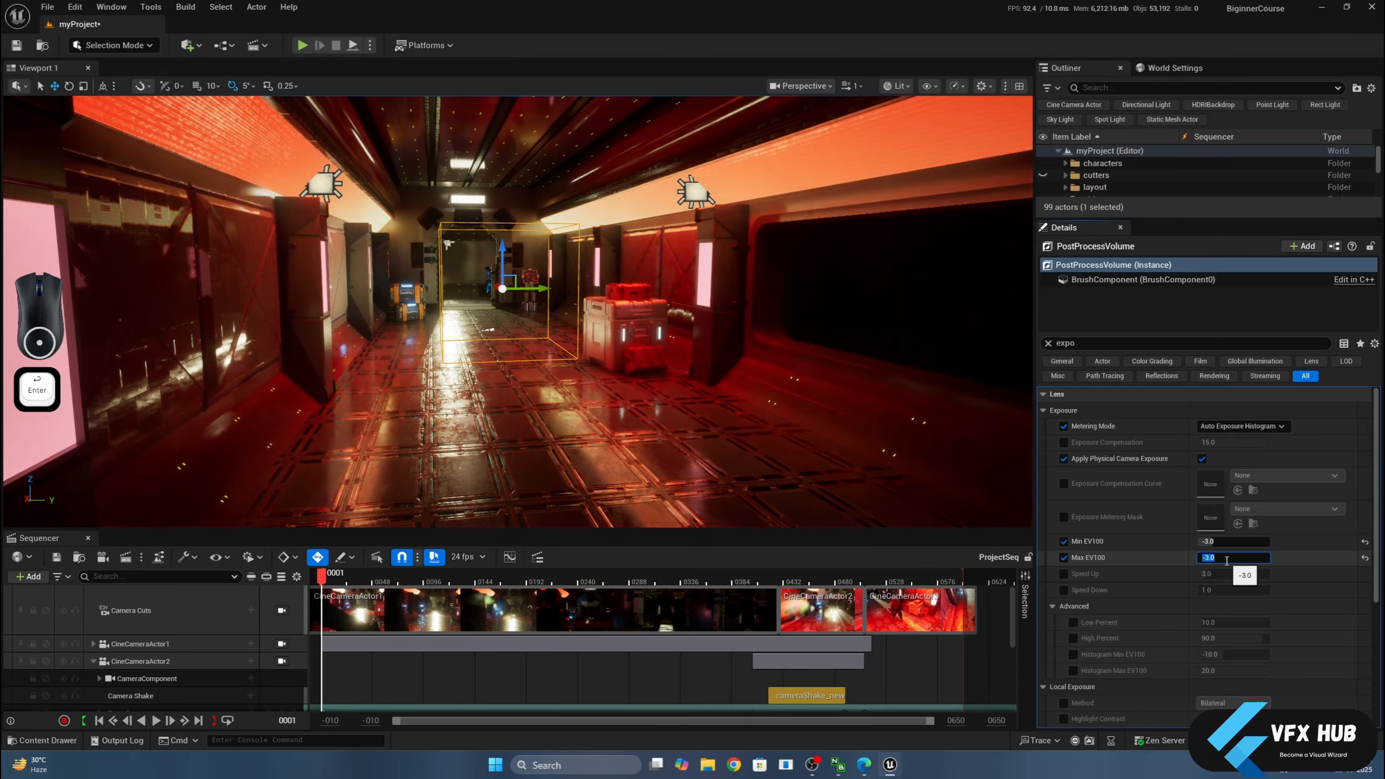
Check the viewport's exposure options and inspect the corridor lighting with the fixed exposure range.
{"action": "middle_click_drag", "start_coordinate": [709, 349], "coordinate": [818, 334]}
{"action": "left_click", "coordinate": [791, 84]}
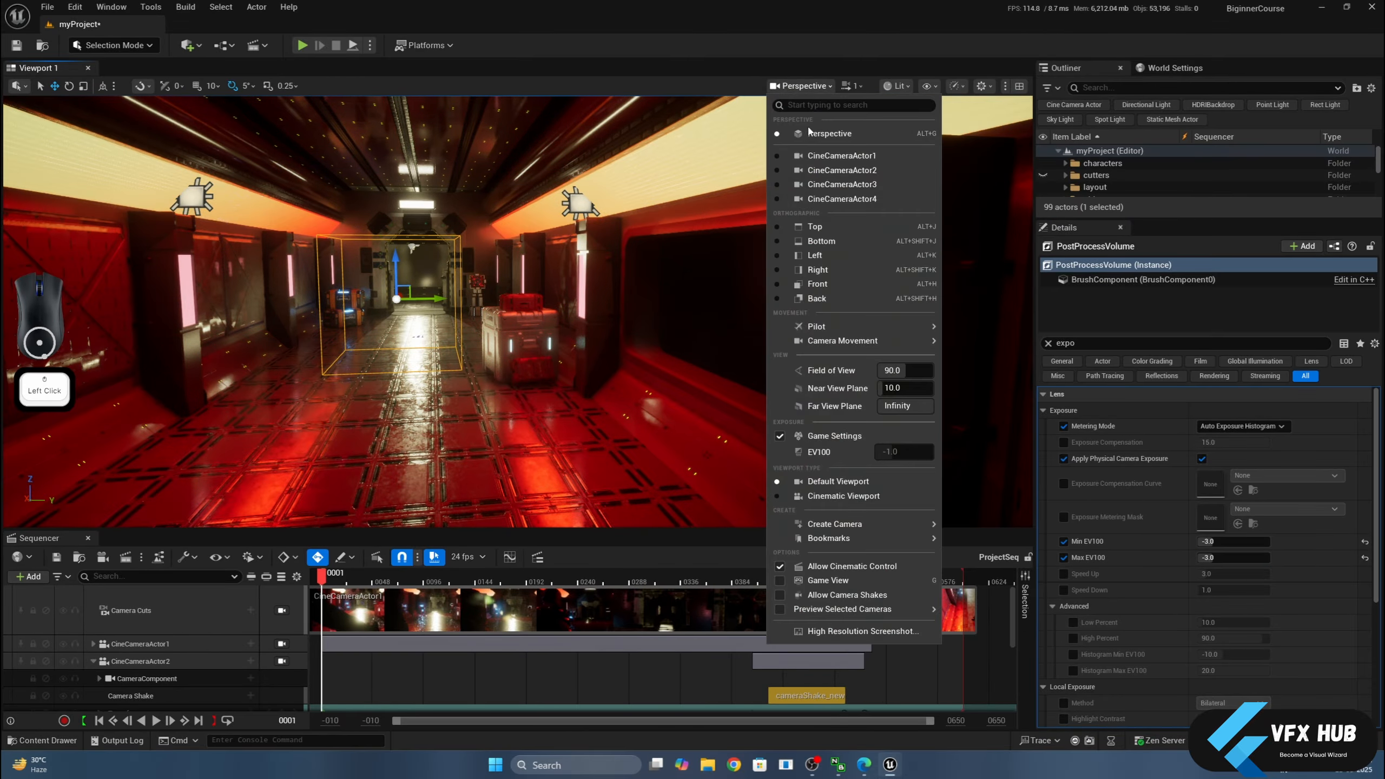
{"action": "left_click", "coordinate": [650, 43]}
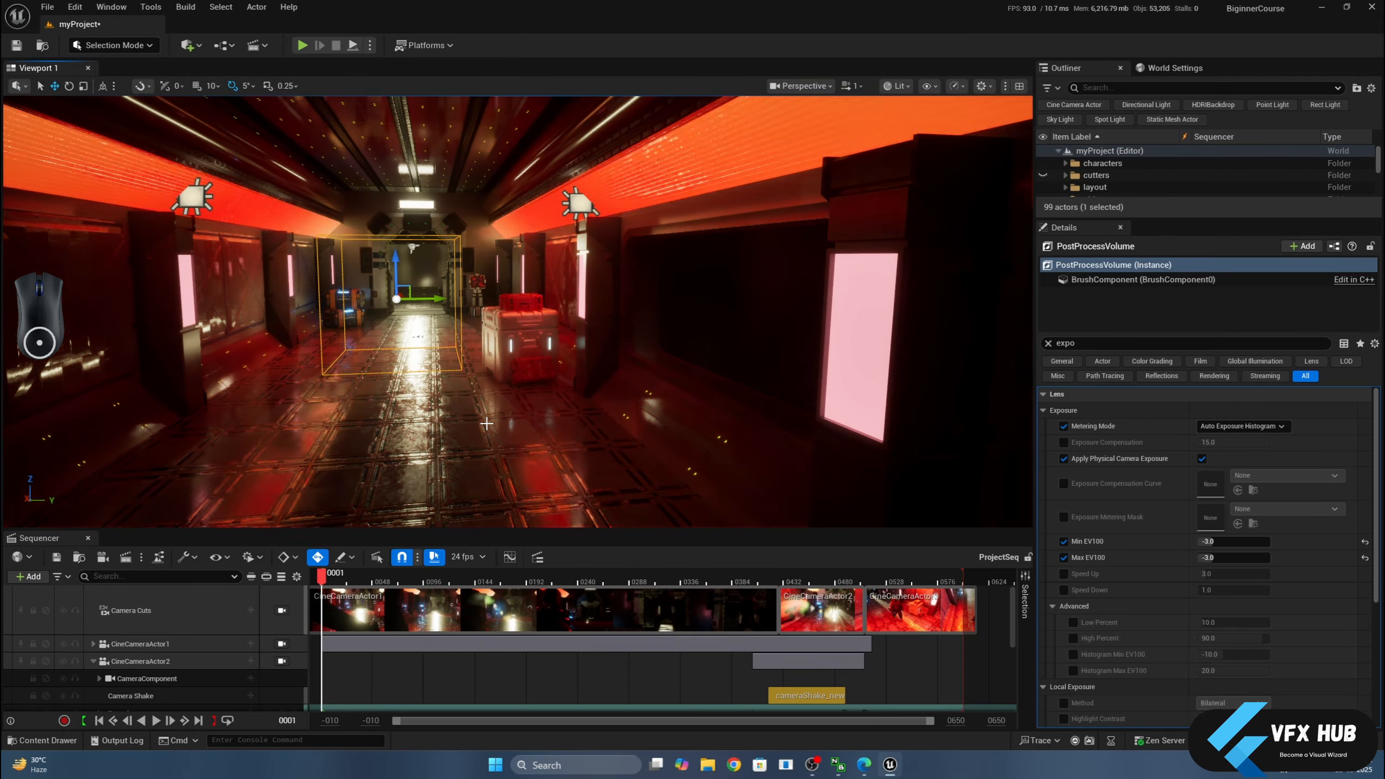
{"action": "mouse_move", "coordinate": [486, 424]}
{"action": "middle_mouse_down"}
{"action": "mouse_move", "coordinate": [464, 426]}
{"action": "mouse_move", "coordinate": [487, 424]}
{"action": "middle_mouse_up"}
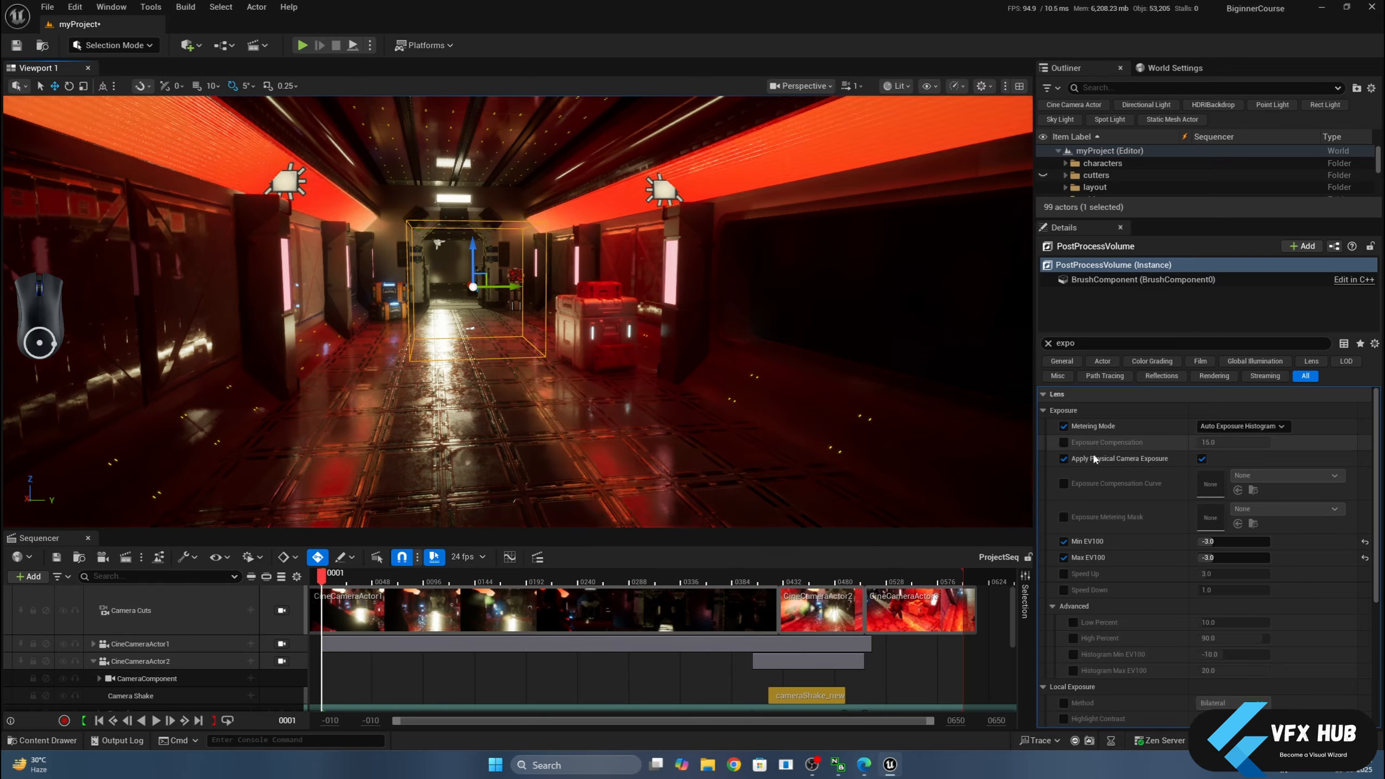
Show the volume's Global Illumination settings without the name filter and override the Method with Lumen.
{"action": "left_click", "coordinate": [1248, 363]}
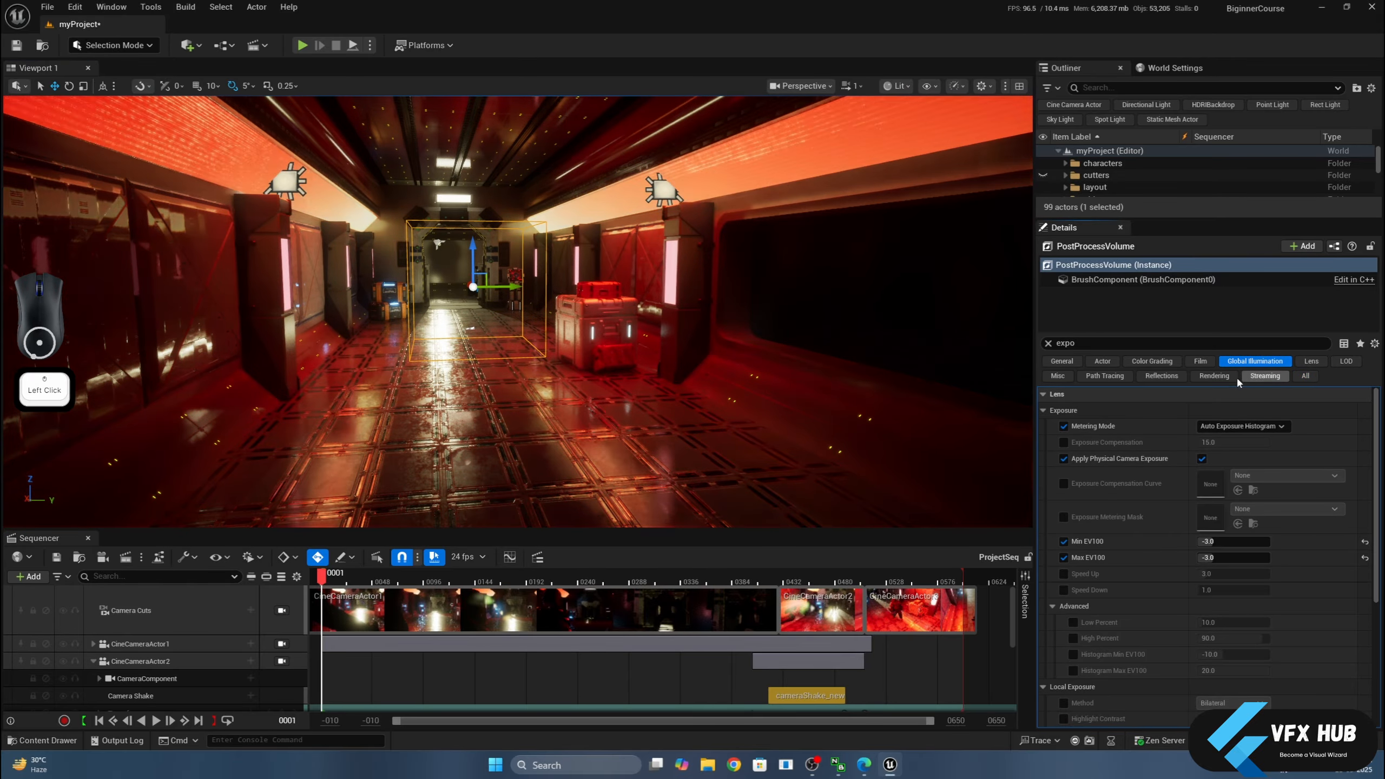
{"action": "scroll", "coordinate": [565, 274], "scroll_direction": "up", "scroll_amount": 5}
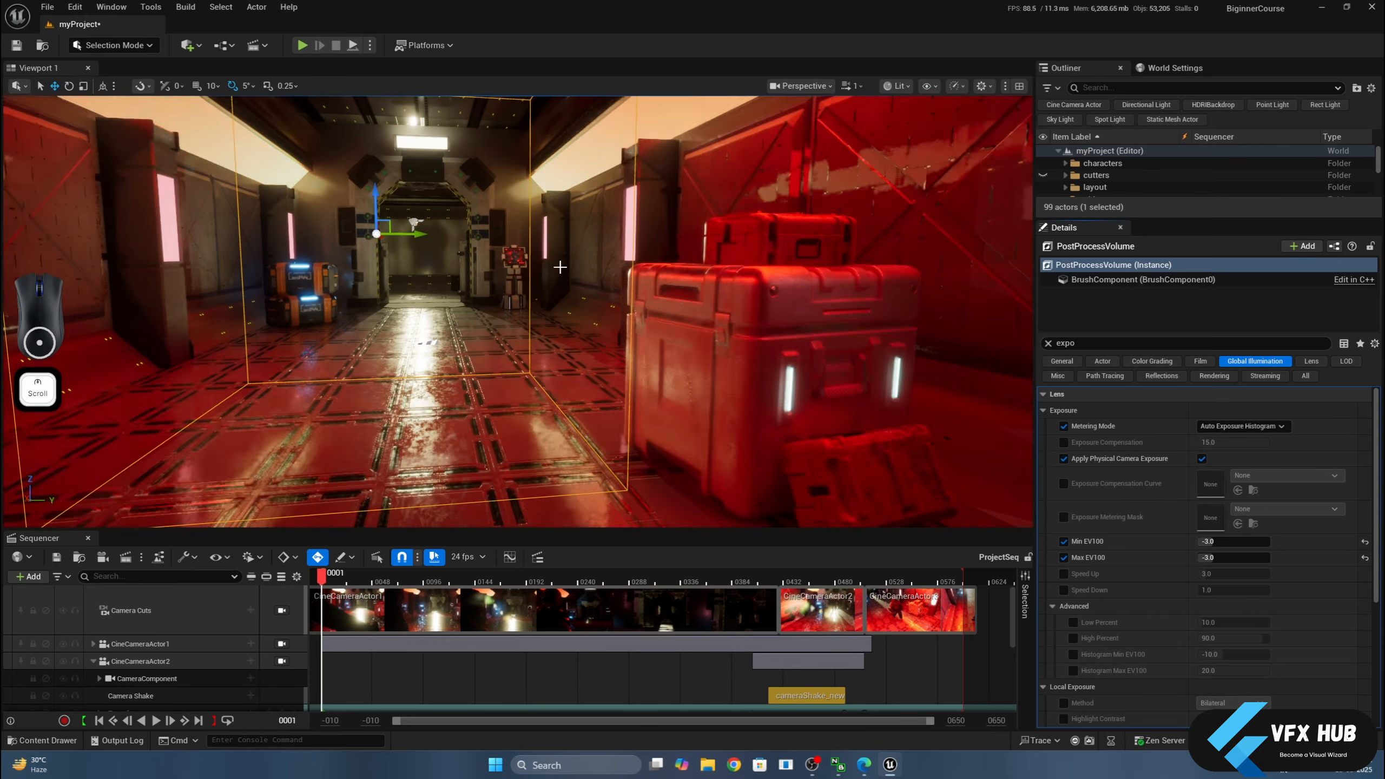
{"action": "middle_click", "coordinate": [985, 323]}
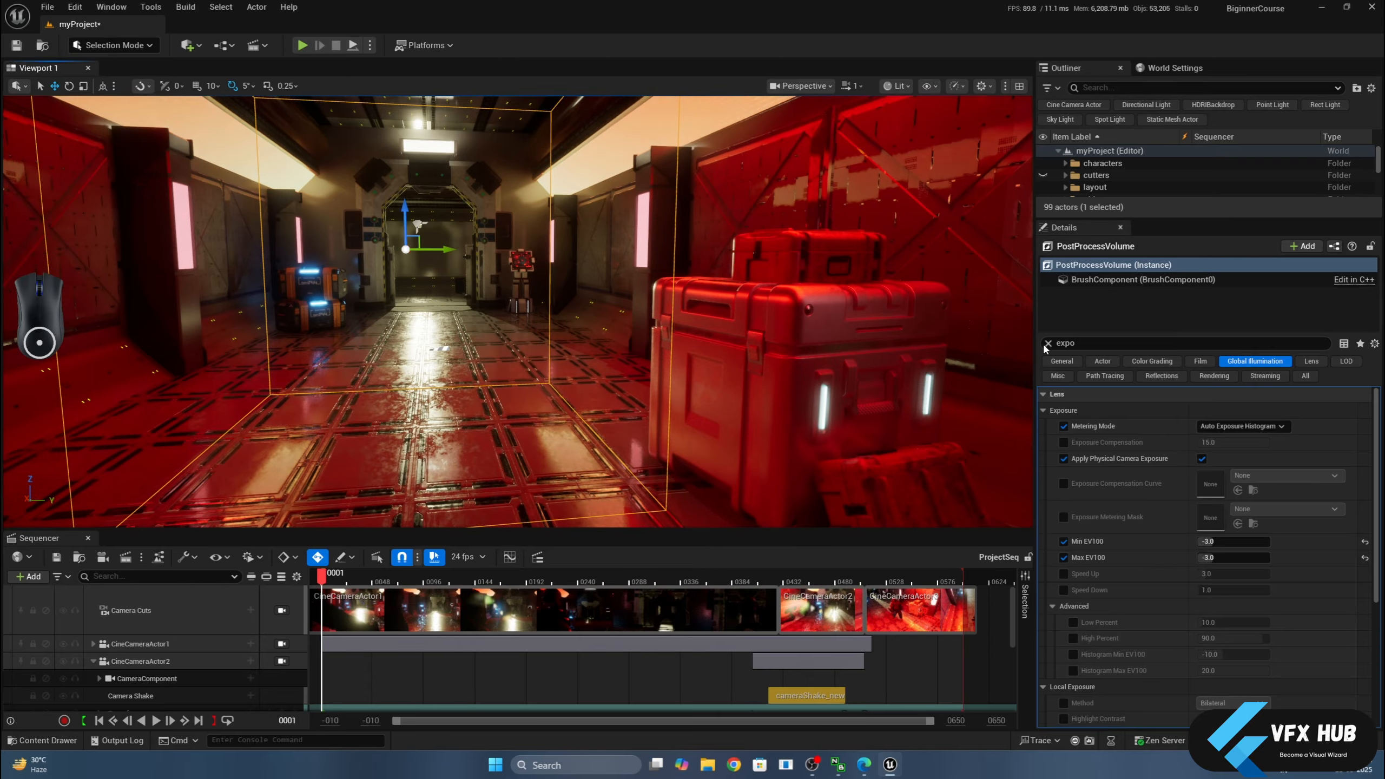
{"action": "left_click", "coordinate": [1048, 343]}
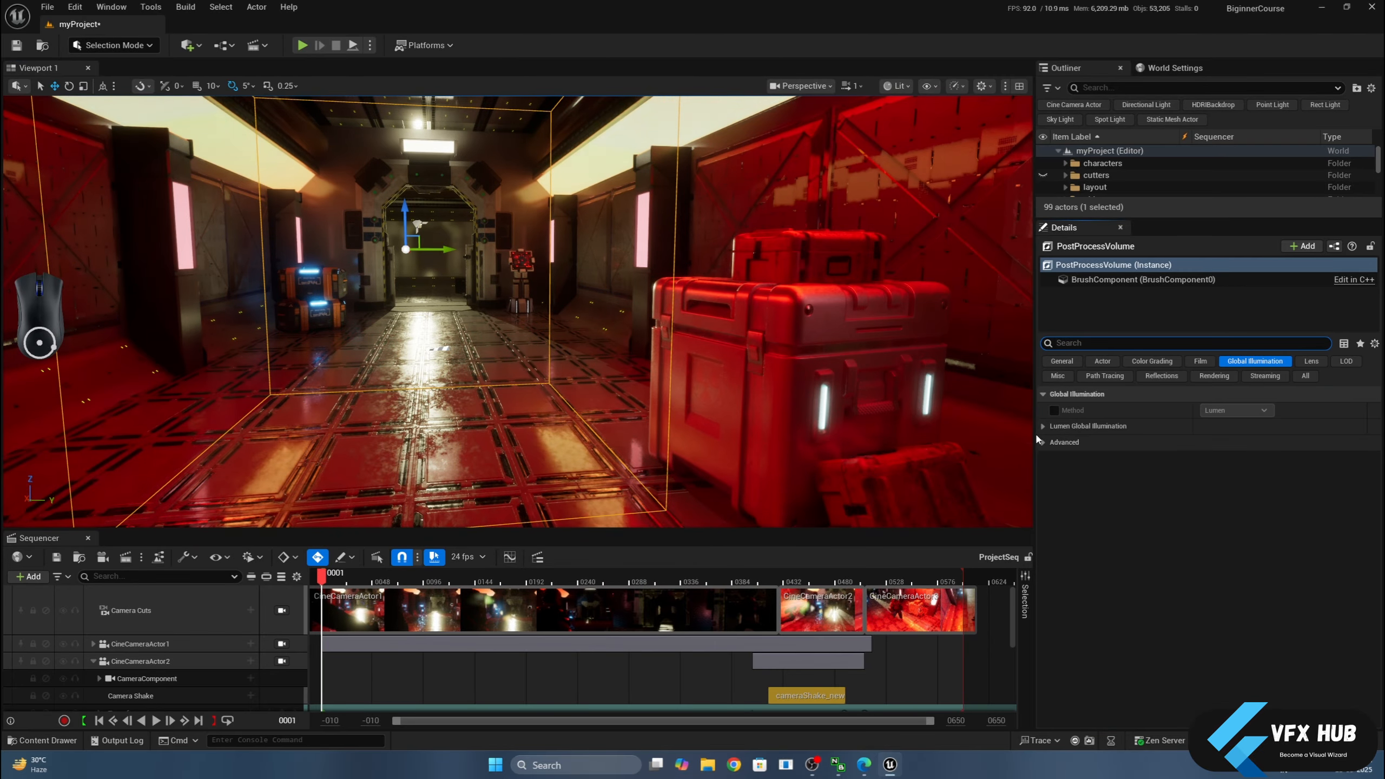
{"action": "left_click", "coordinate": [1043, 426]}
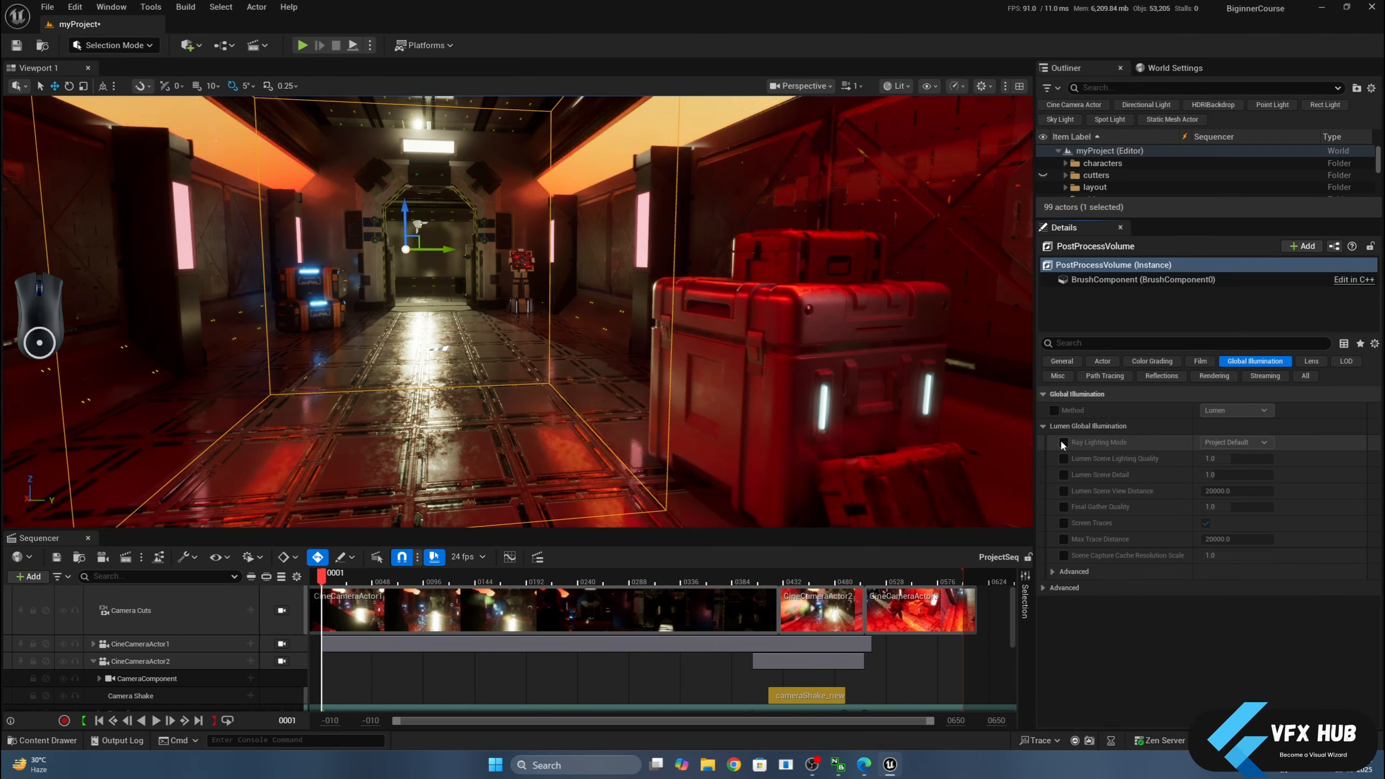
{"action": "left_click", "coordinate": [1056, 411]}
{"action": "left_click", "coordinate": [1227, 409]}
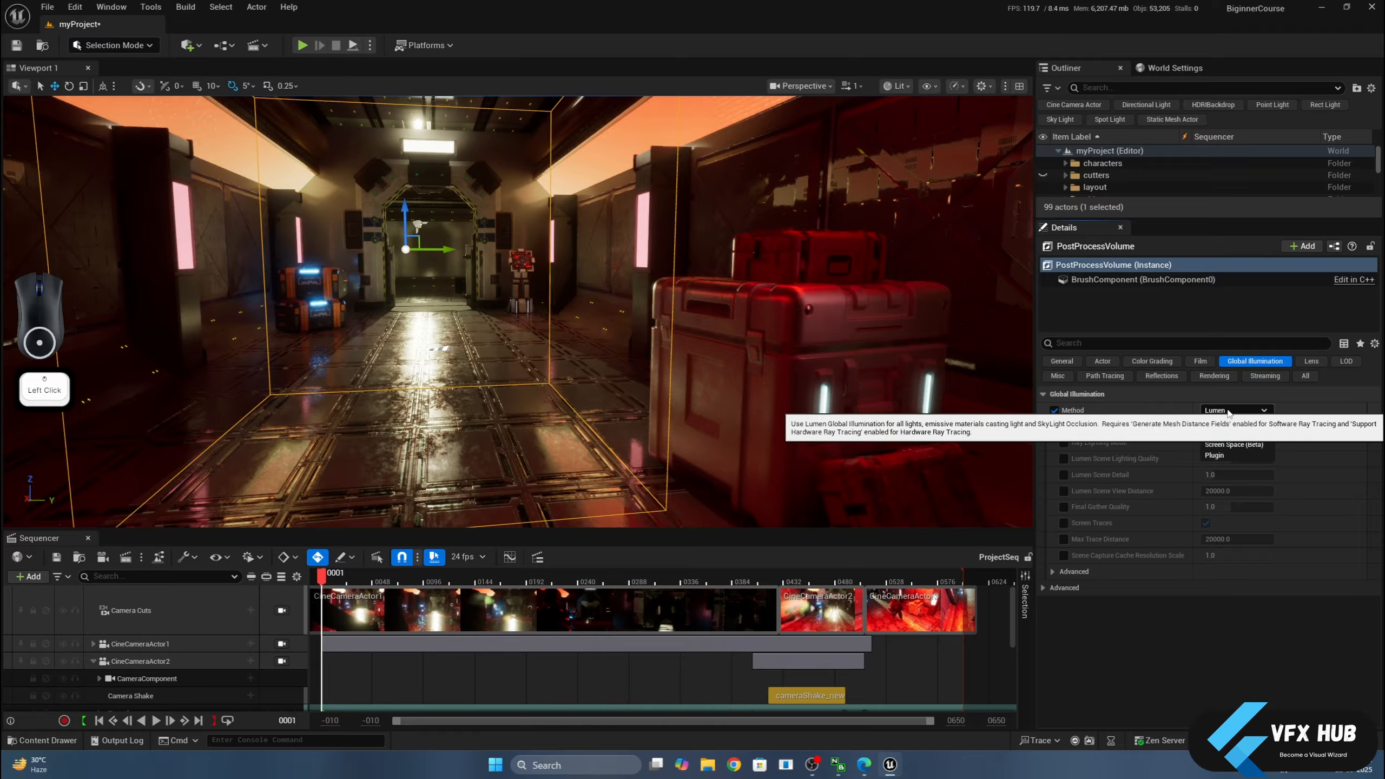
{"action": "left_click", "coordinate": [1225, 433]}
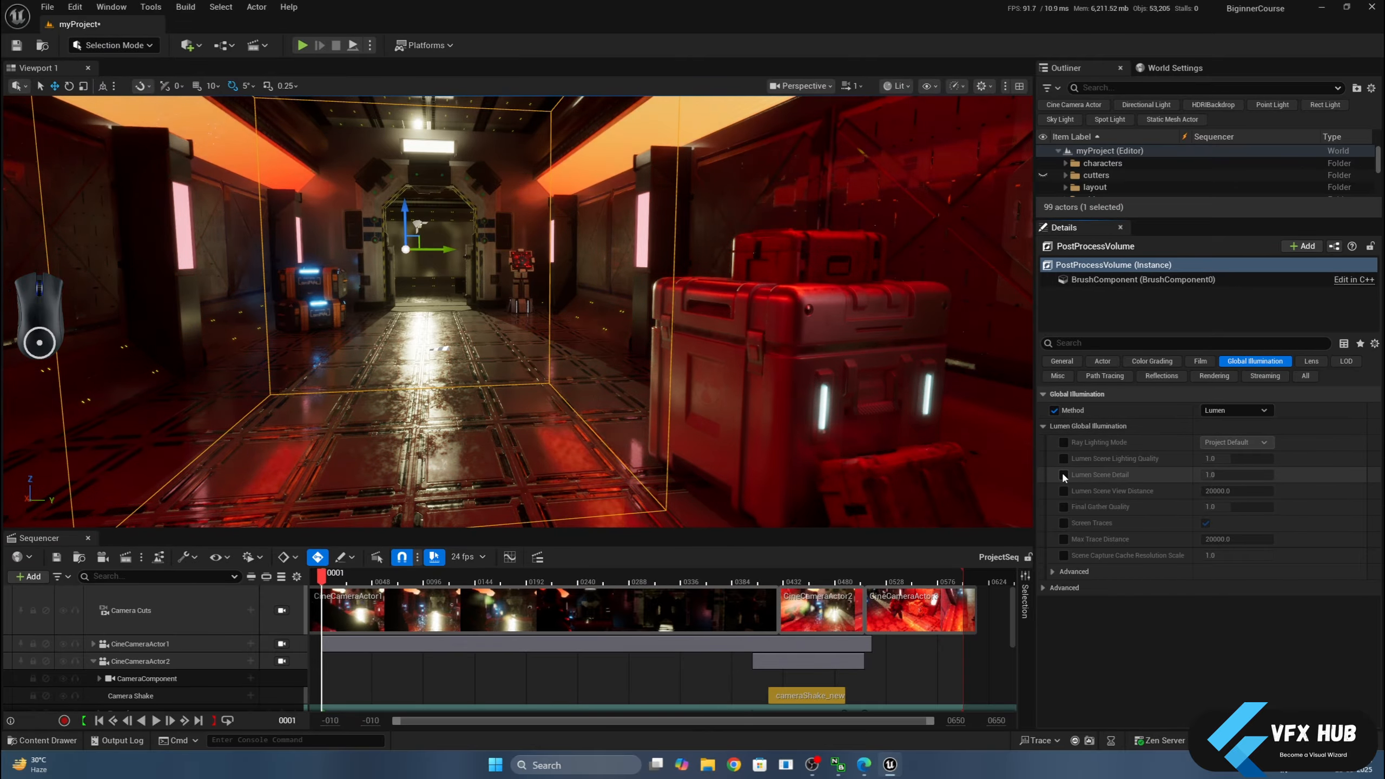
Turn on the Lumen Scene Detail override and compare values of 4, 2 and 1.
{"action": "left_click", "coordinate": [1063, 474]}
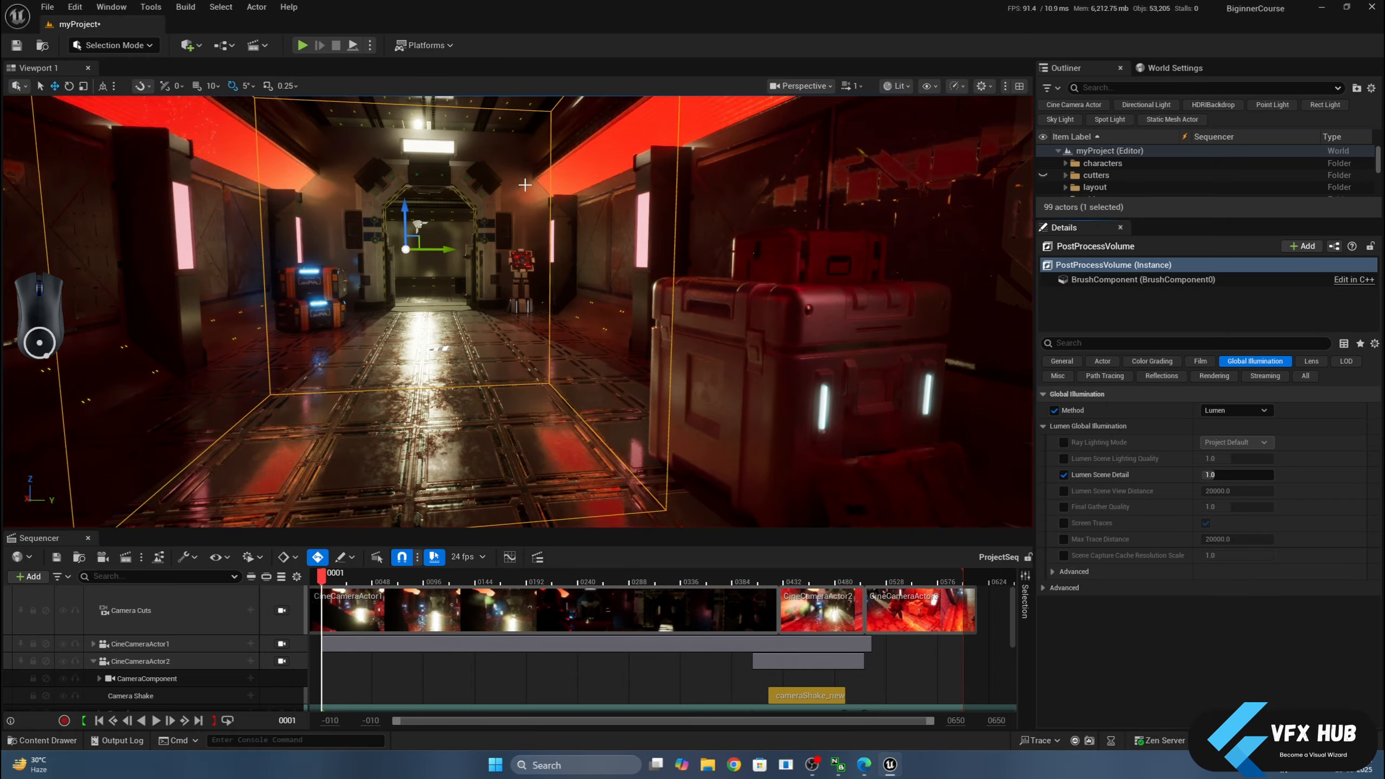
{"action": "left_click", "coordinate": [1222, 474]}
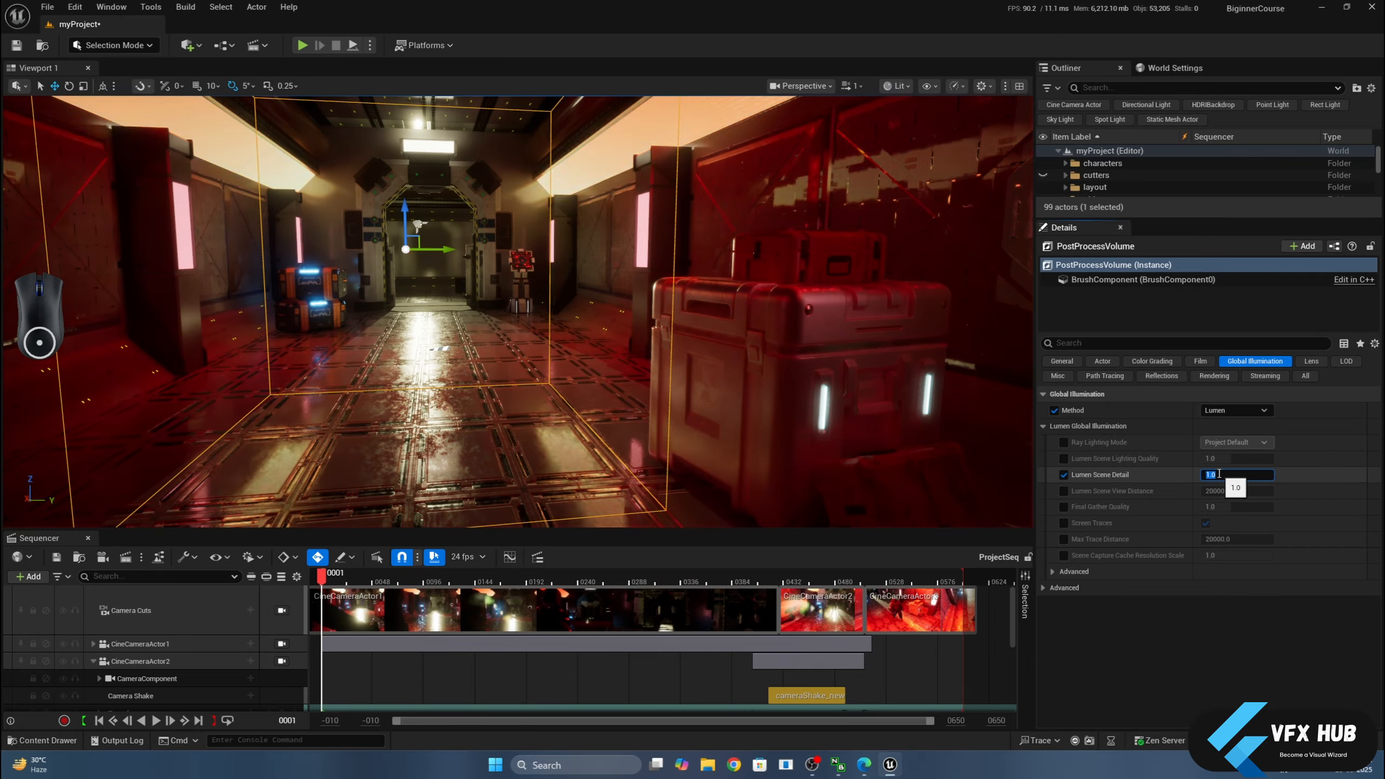
{"action": "type", "text": "4"}
{"action": "key", "text": "Return"}
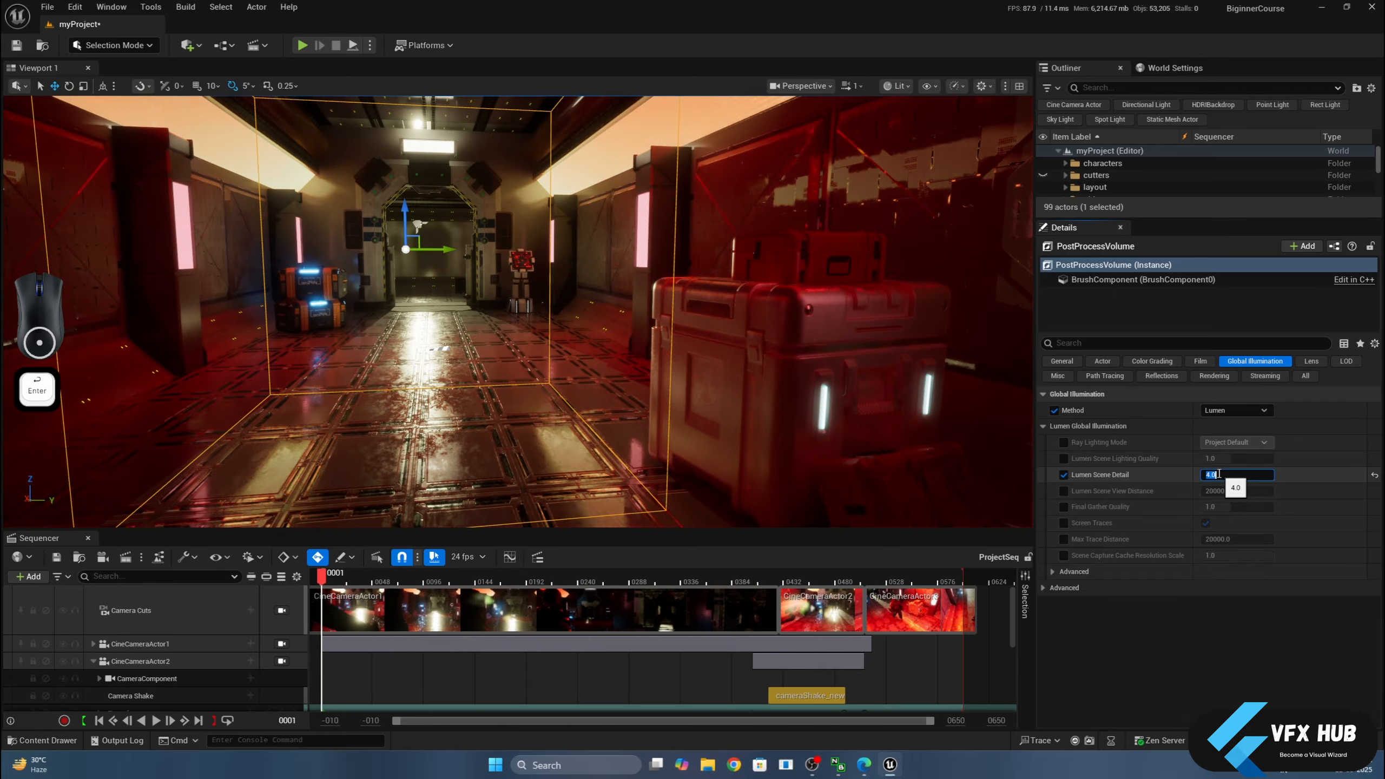
{"action": "type", "text": "2"}
{"action": "key", "text": "Return"}
{"action": "type", "text": "1"}
{"action": "key", "text": "Return"}
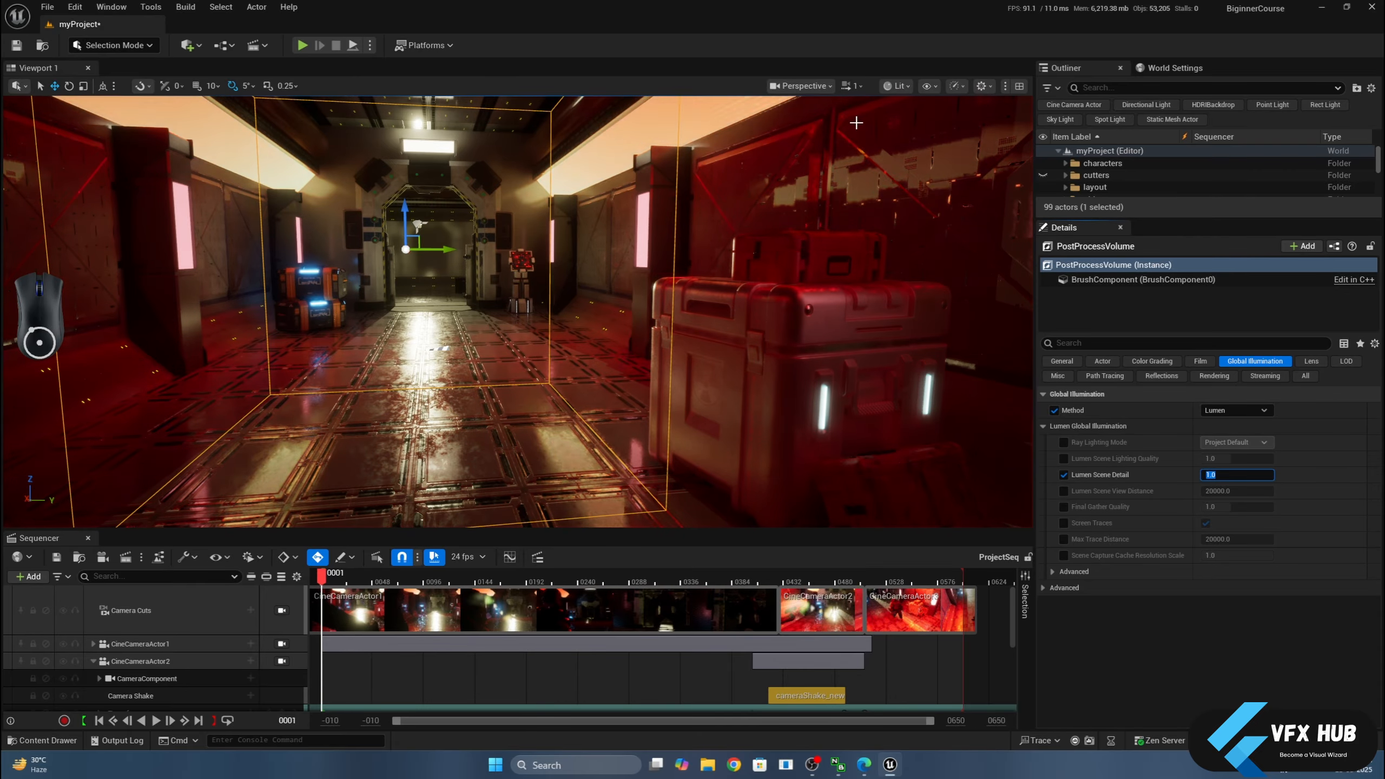
Show the FPS statistic in the viewport.
{"action": "left_click", "coordinate": [817, 88]}
{"action": "left_click", "coordinate": [817, 88]}
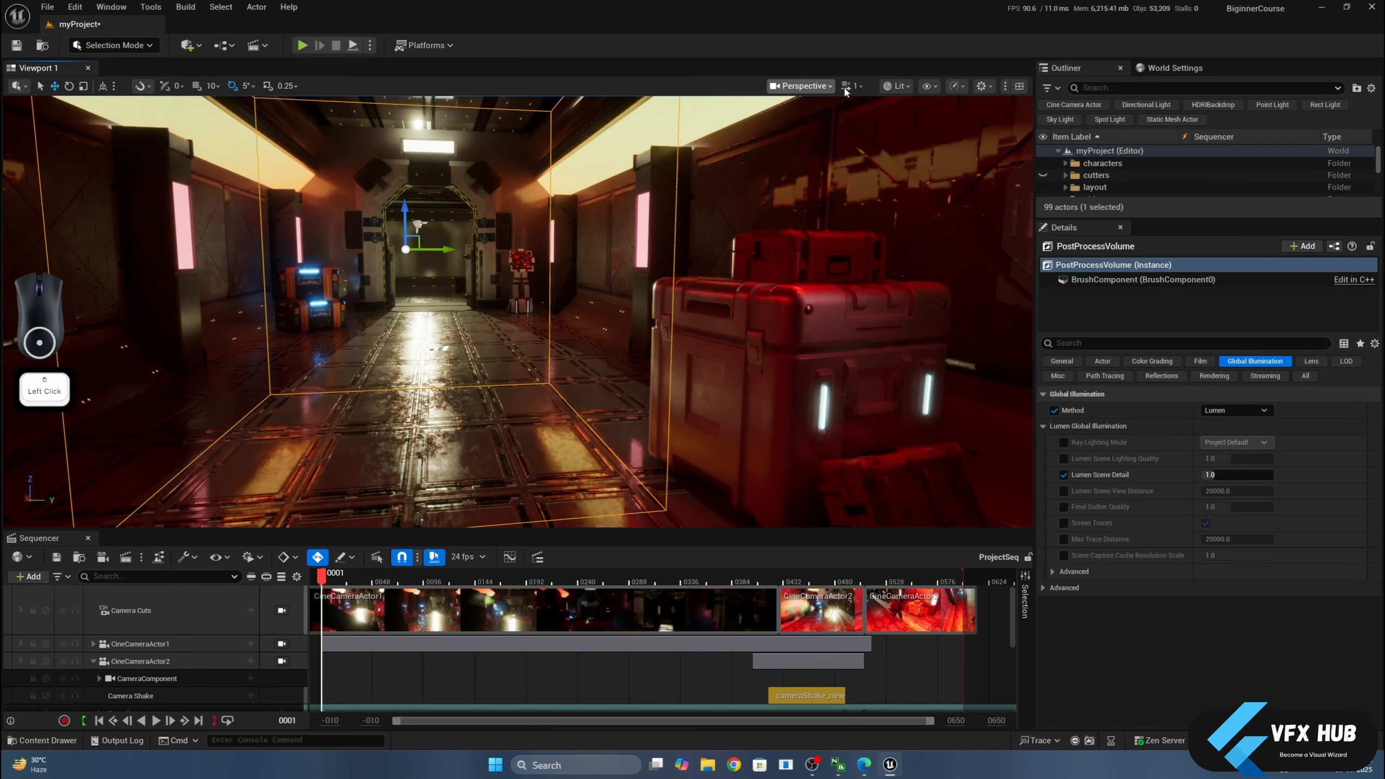
{"action": "left_click", "coordinate": [933, 87]}
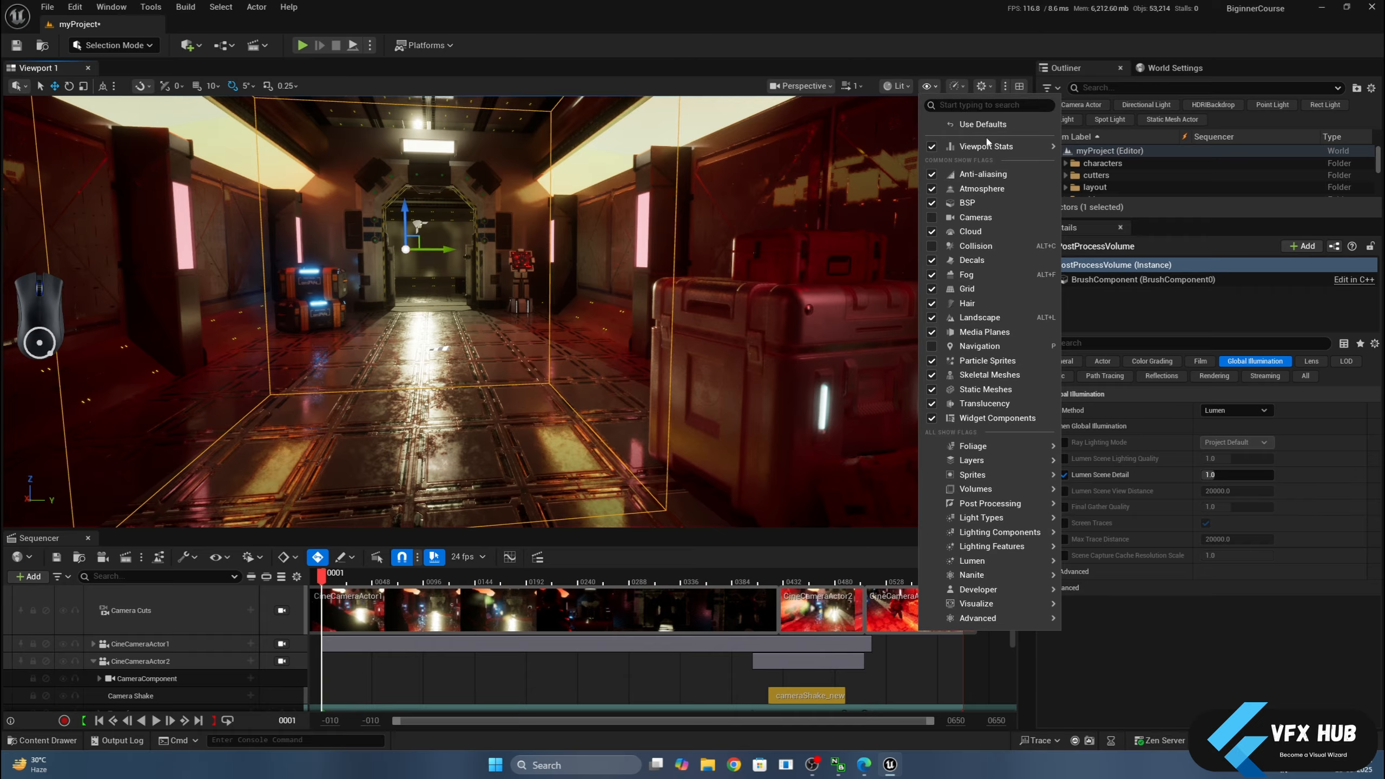
{"action": "mouse_move", "coordinate": [992, 150]}
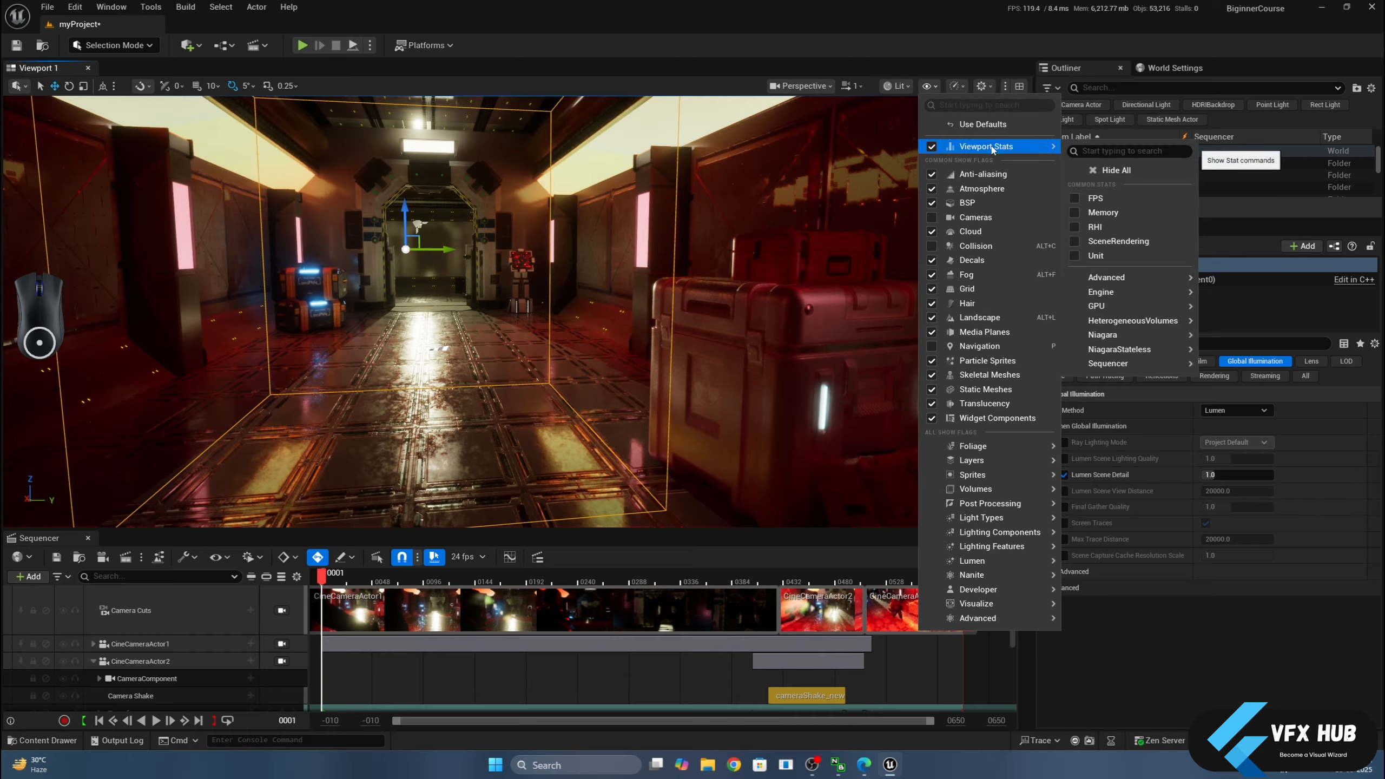
{"action": "left_click", "coordinate": [1075, 199]}
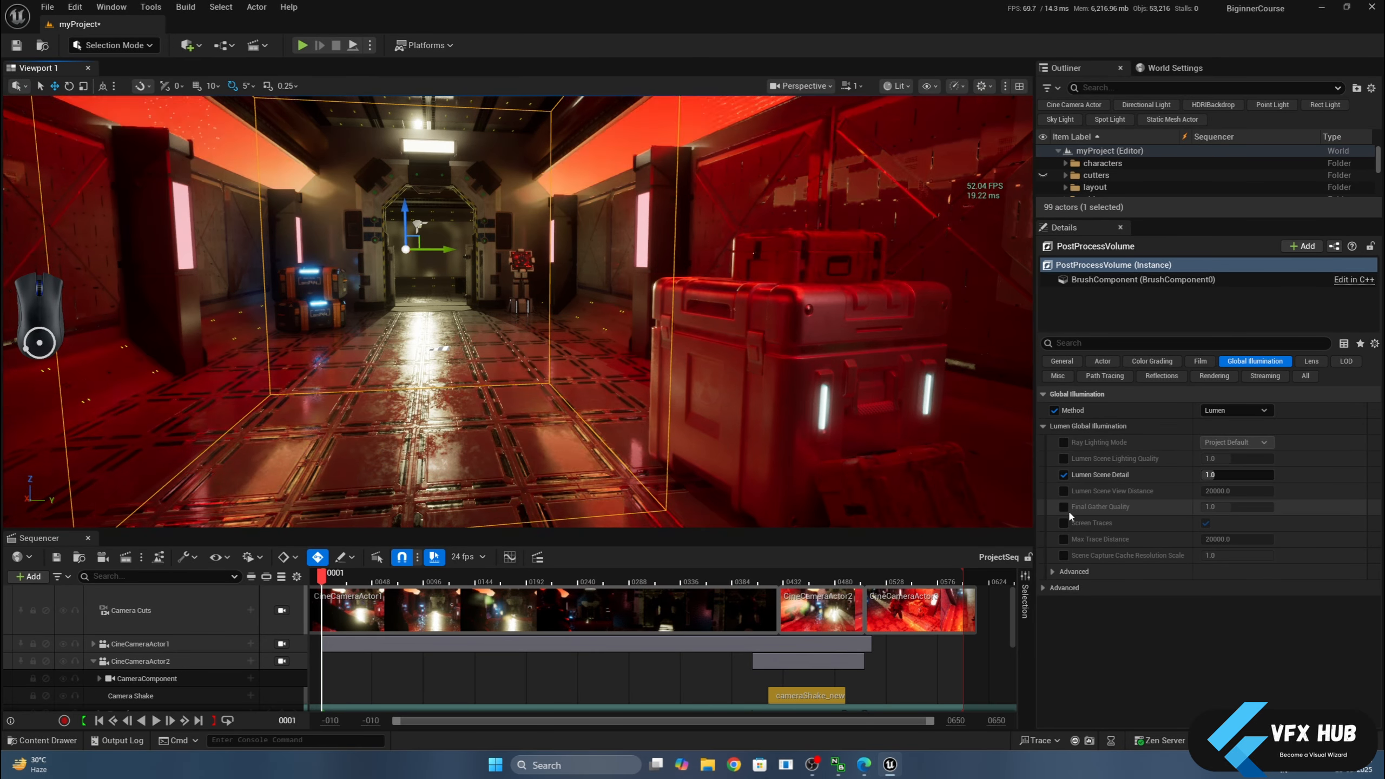
Turn on the Final Gather Quality override with a value of 4 and set Lumen Scene Detail to 4.
{"action": "left_click", "coordinate": [1064, 507]}
{"action": "left_click", "coordinate": [1229, 506]}
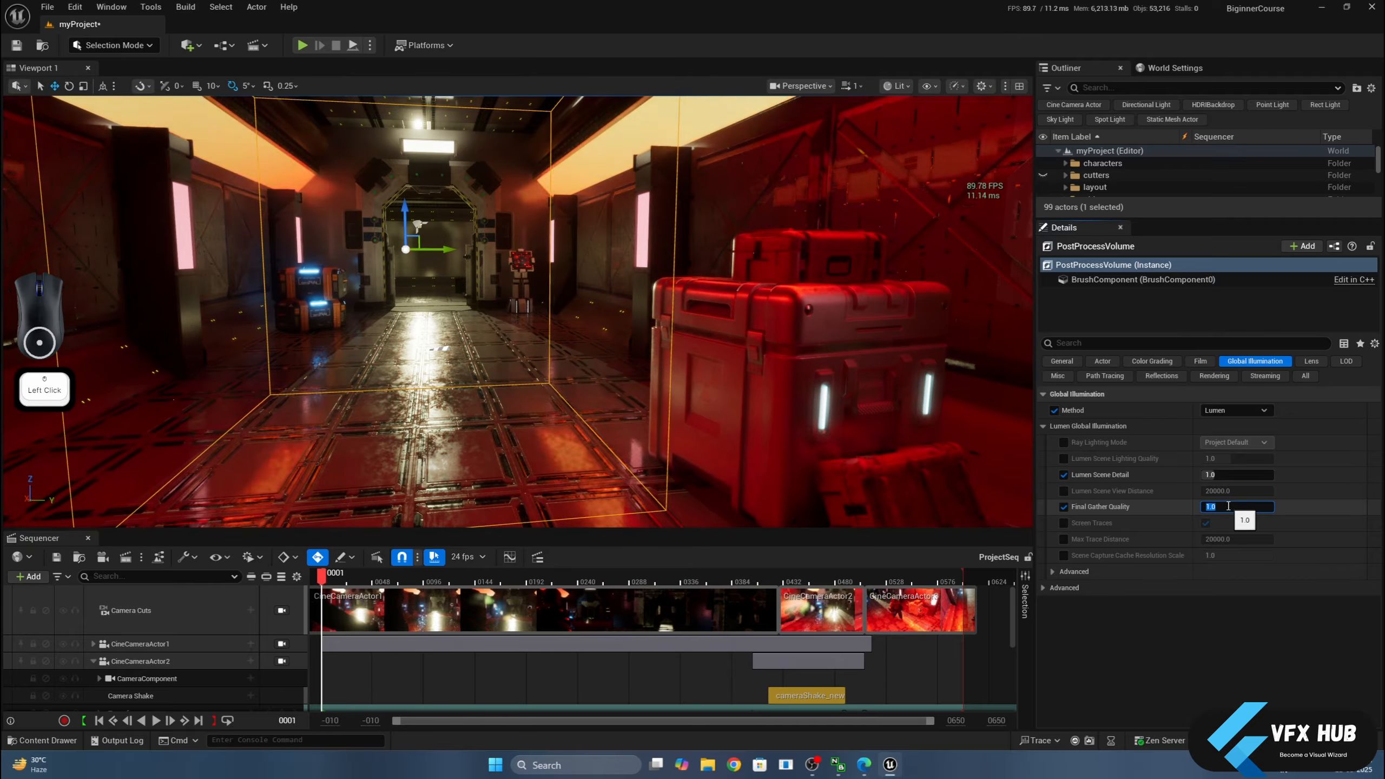
{"action": "type", "text": "4"}
{"action": "key", "text": "Return"}
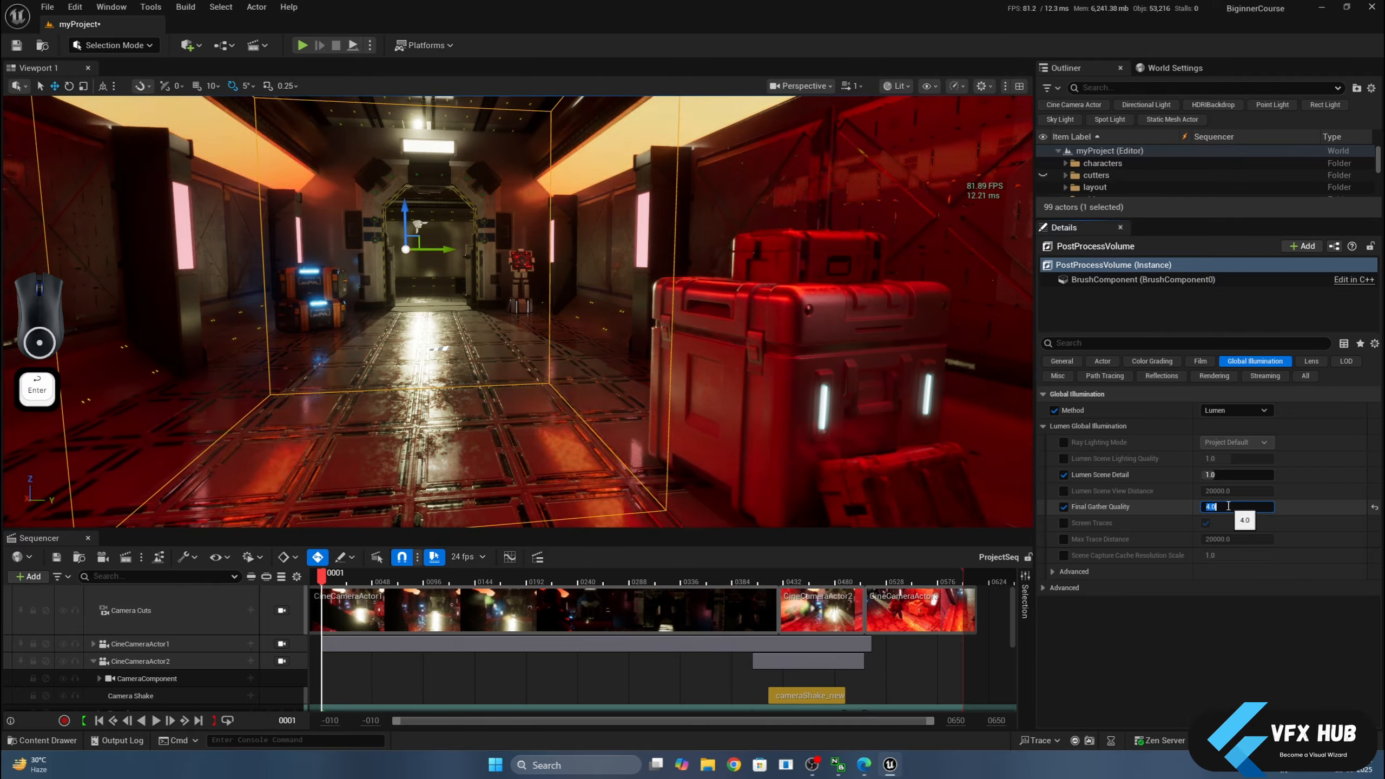
{"action": "left_click", "coordinate": [1223, 474]}
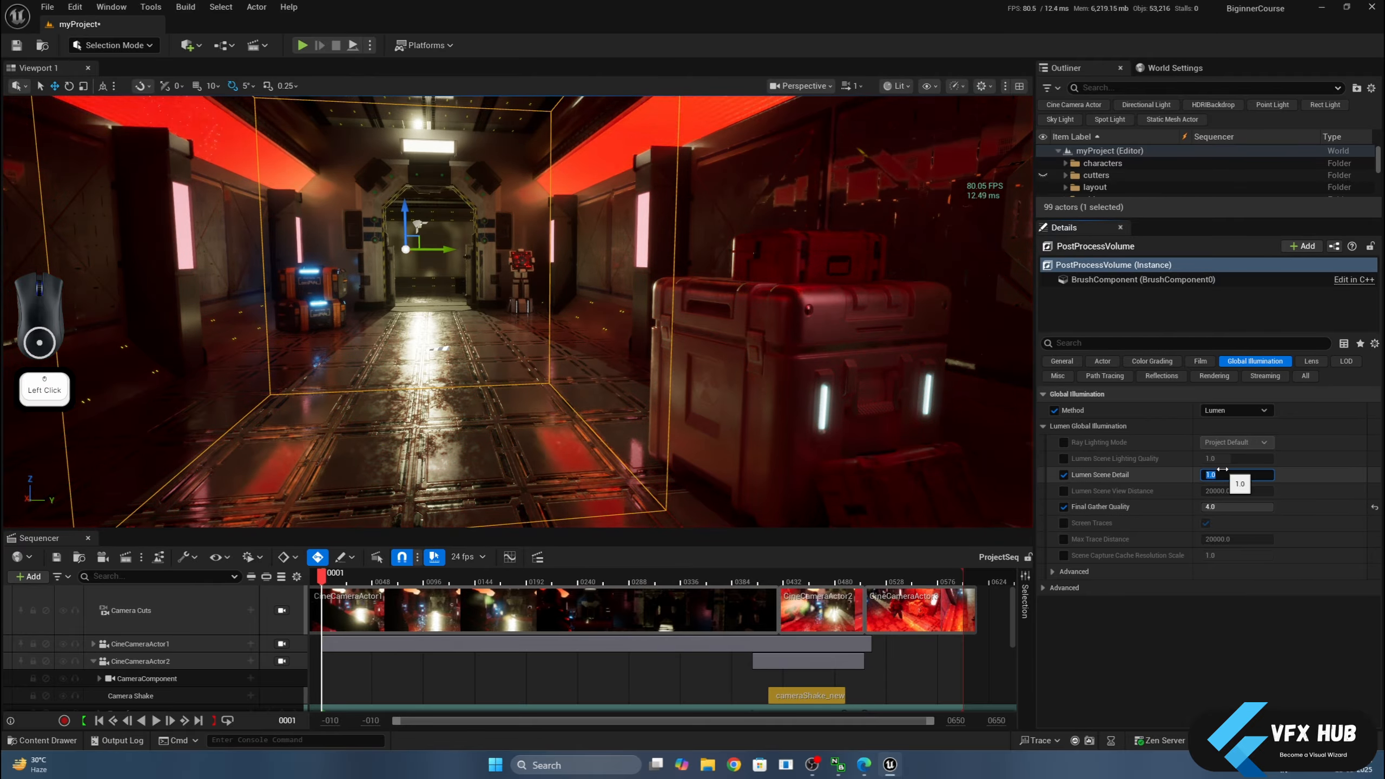
{"action": "type", "text": "4"}
{"action": "key", "text": "Return"}
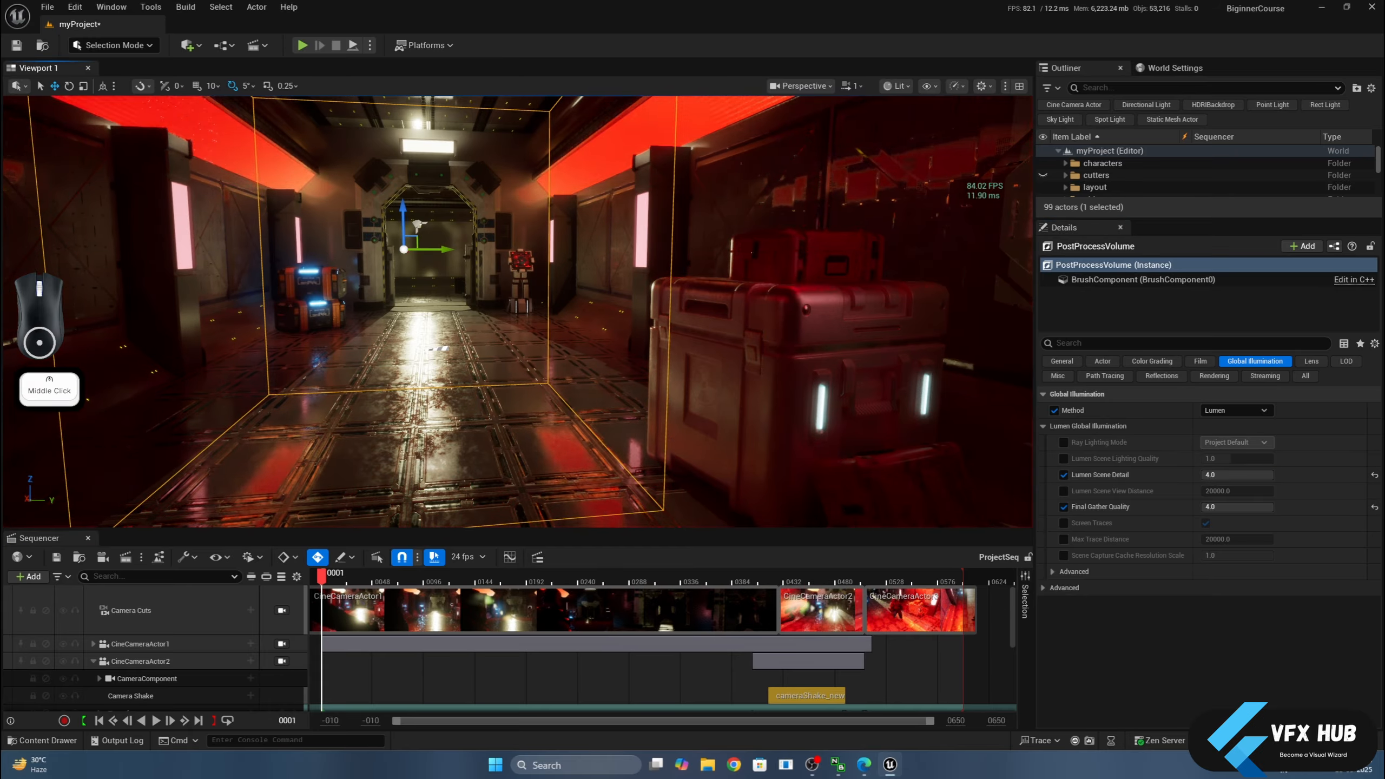
Turn on the Ray Lighting Mode override and set it to Hit Lighting for Reflections.
{"action": "scroll", "coordinate": [660, 343], "scroll_direction": "down", "scroll_amount": 3}
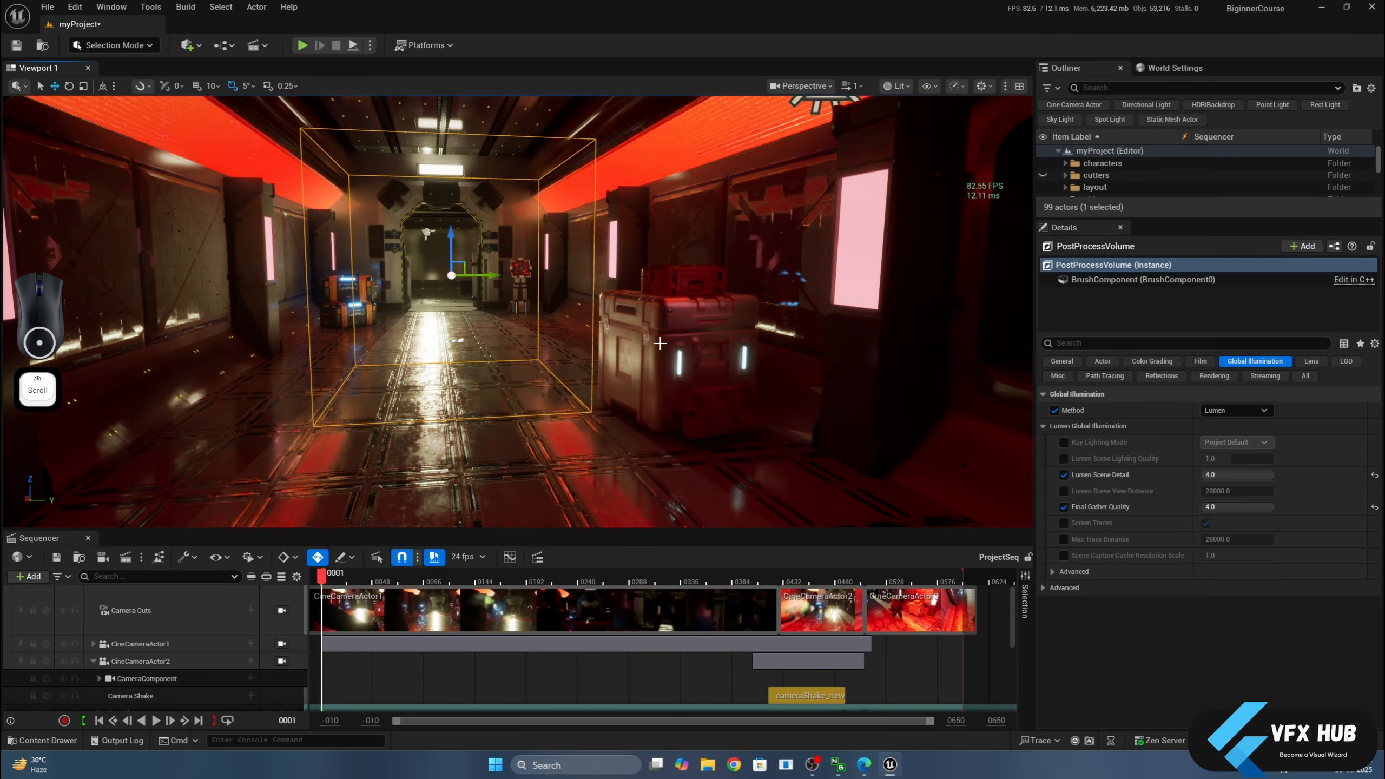
{"action": "left_click", "coordinate": [1063, 442]}
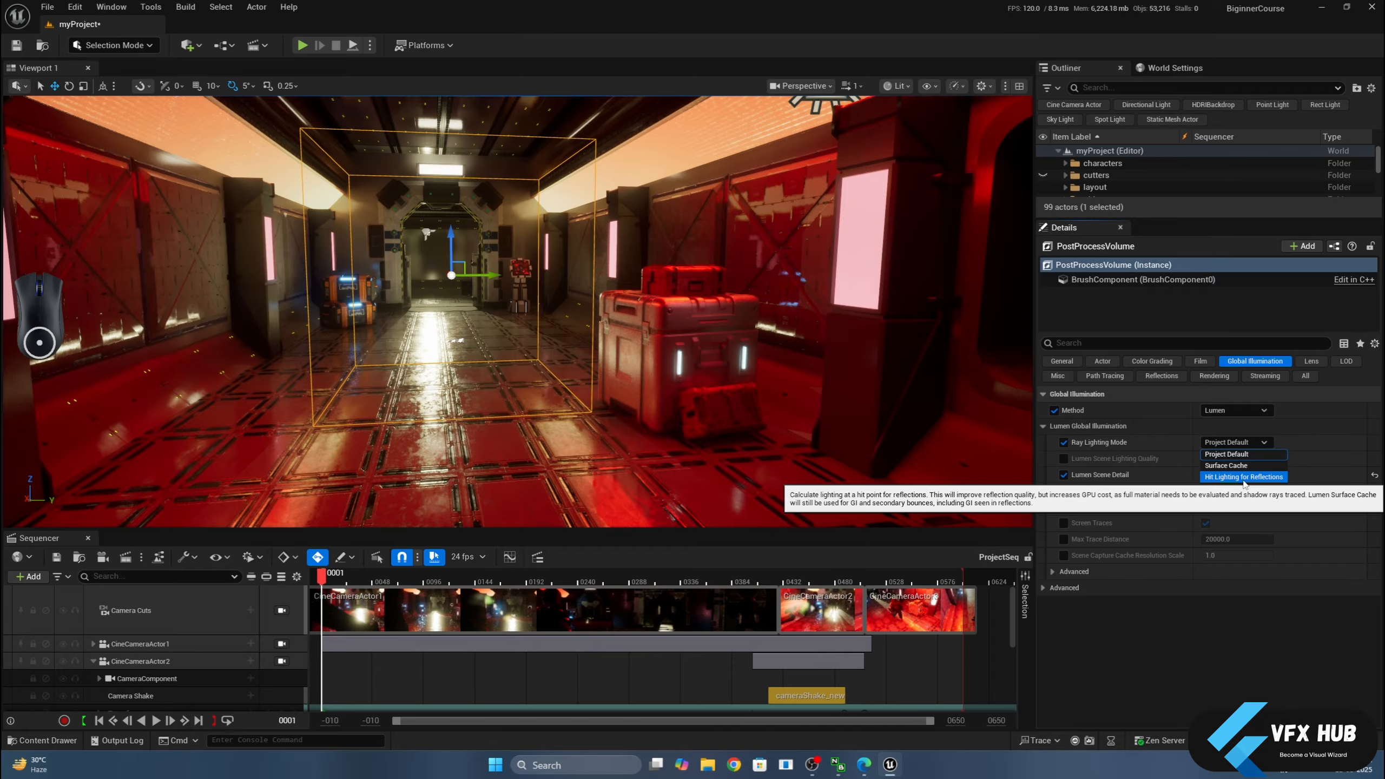
{"action": "left_click", "coordinate": [1241, 476]}
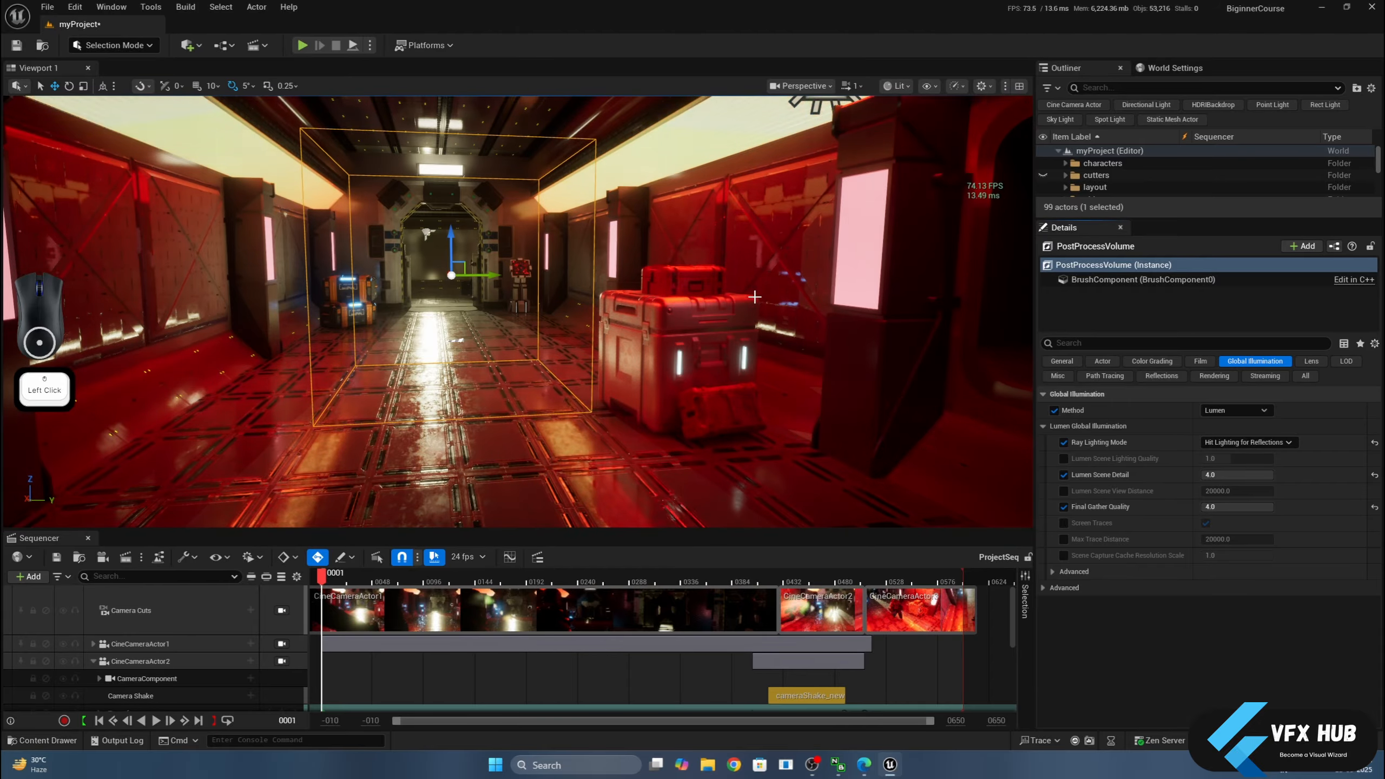
Unhide the HDRIBackdrop in the scene and select the corridor's window glass.
{"action": "scroll", "coordinate": [927, 230], "scroll_direction": "down", "scroll_amount": 5}
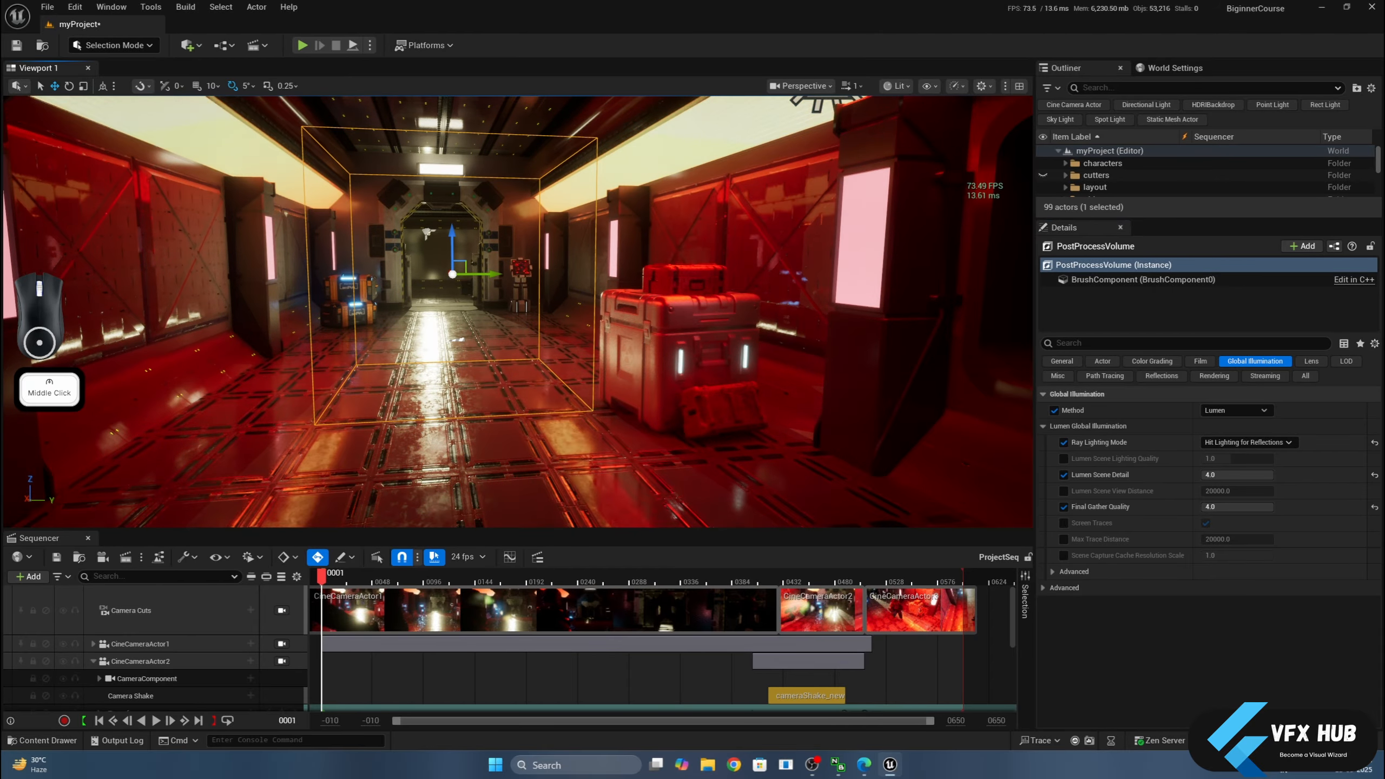
{"action": "scroll", "coordinate": [850, 287], "scroll_direction": "down", "scroll_amount": 3}
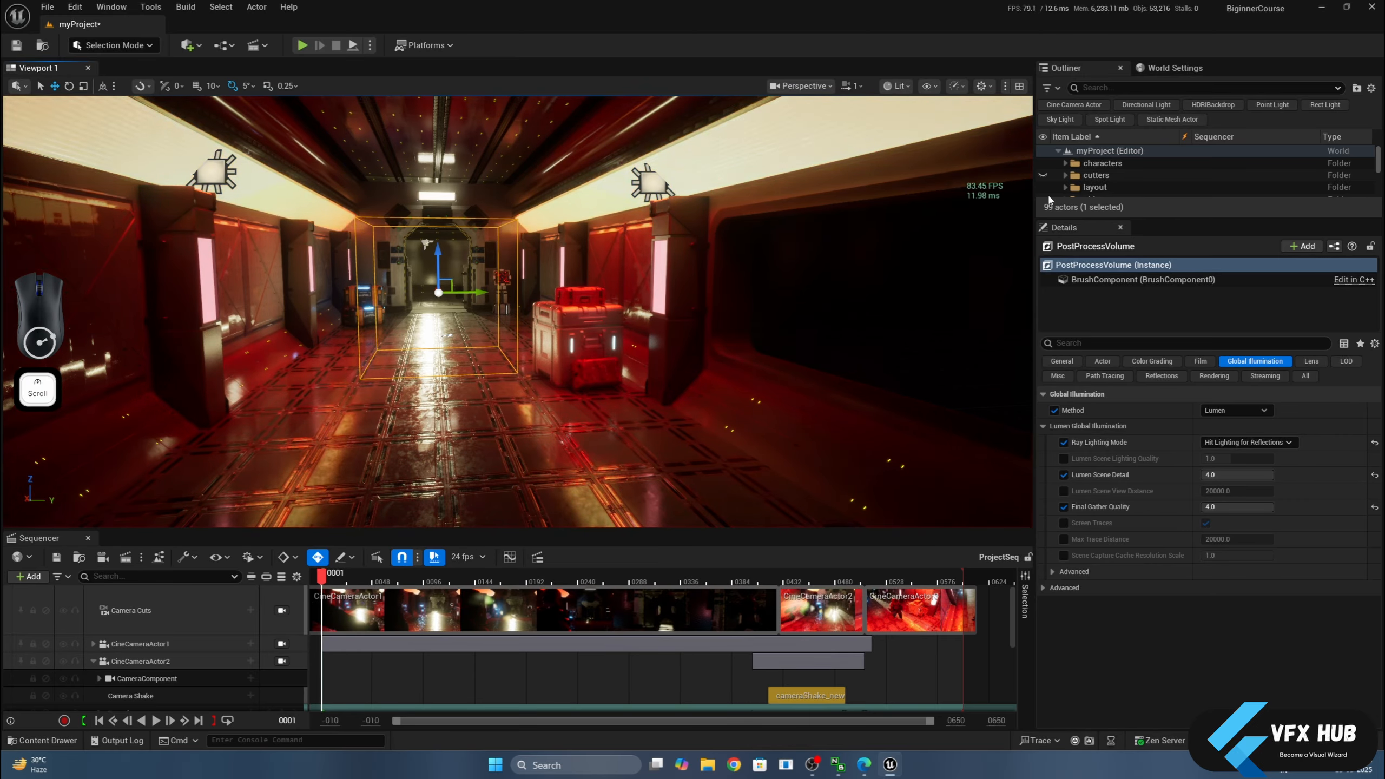
{"action": "left_click_drag", "start_coordinate": [1093, 218], "coordinate": [1088, 456]}
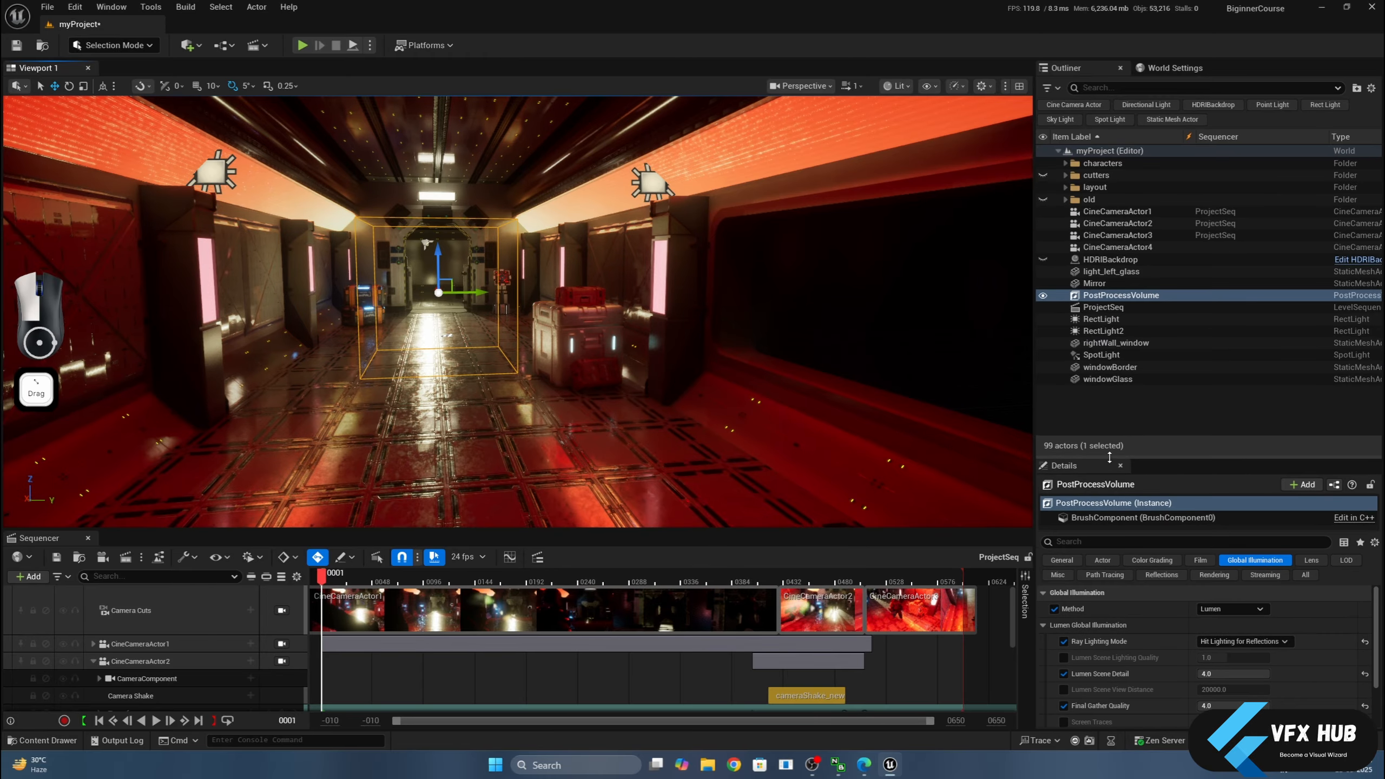
{"action": "left_click", "coordinate": [1043, 260]}
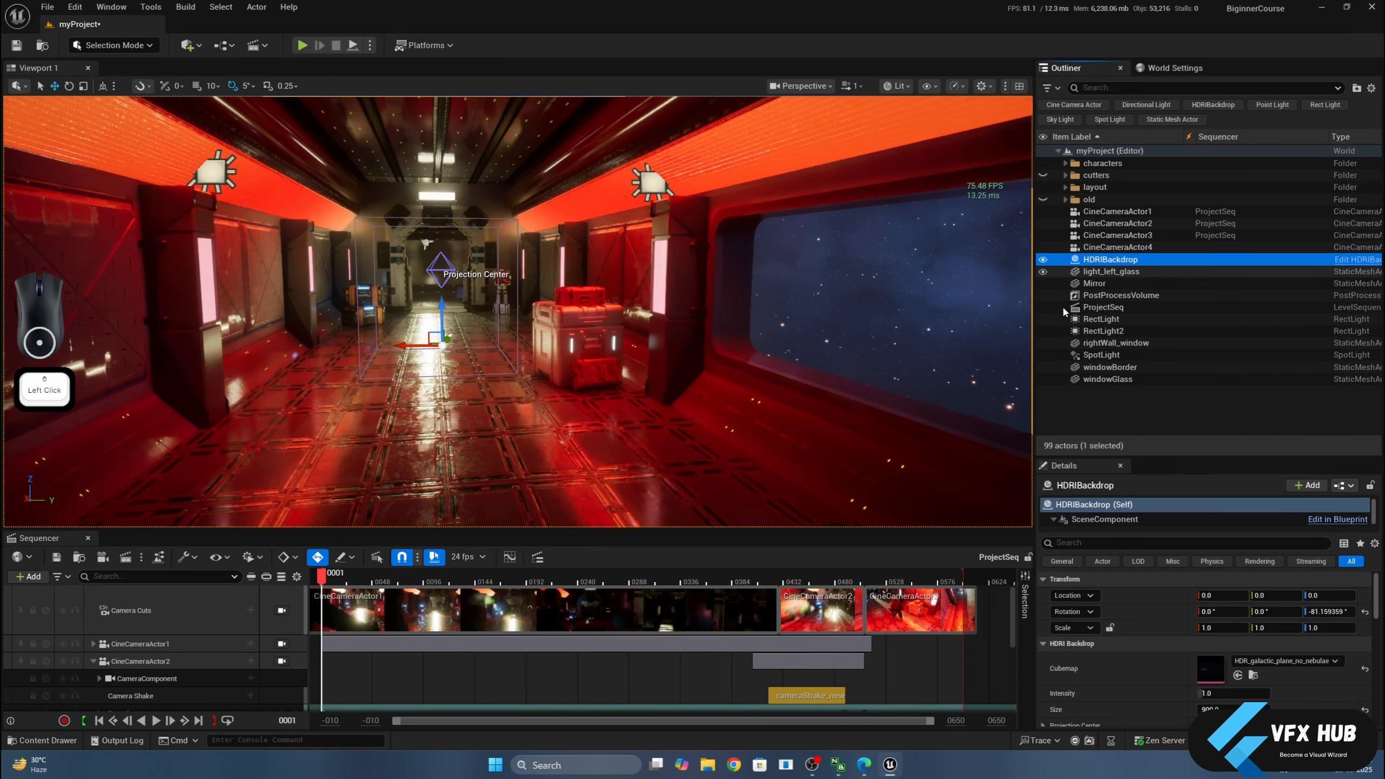
{"action": "key", "text": "Escape"}
{"action": "mouse_move", "coordinate": [884, 399]}
{"action": "middle_mouse_down"}
{"action": "mouse_move", "coordinate": [960, 403]}
{"action": "mouse_move", "coordinate": [873, 399]}
{"action": "middle_mouse_up"}
{"action": "left_click", "coordinate": [878, 254]}
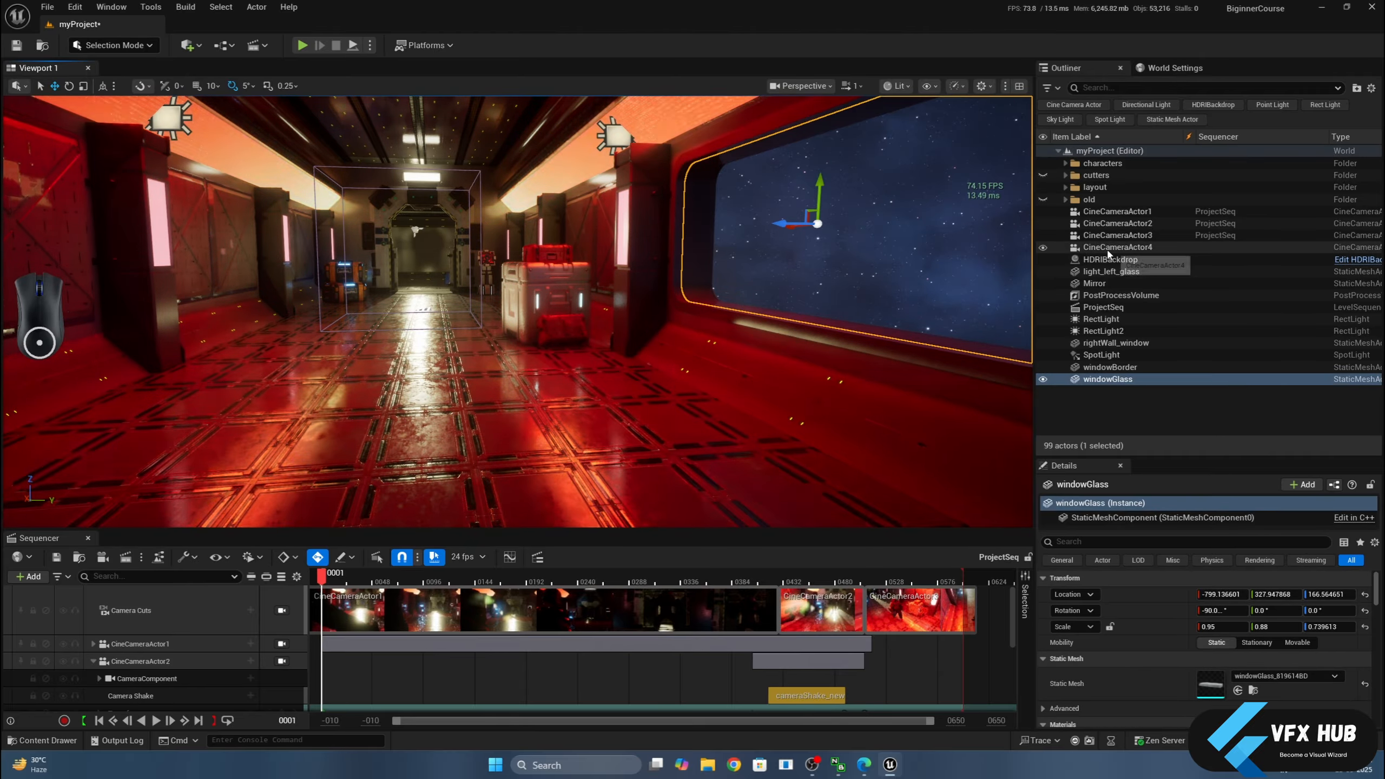
Filter the PostProcessVolume's properties by "ref" and enable High Quality Translucency Reflections along with its override.
{"action": "left_click", "coordinate": [1128, 295]}
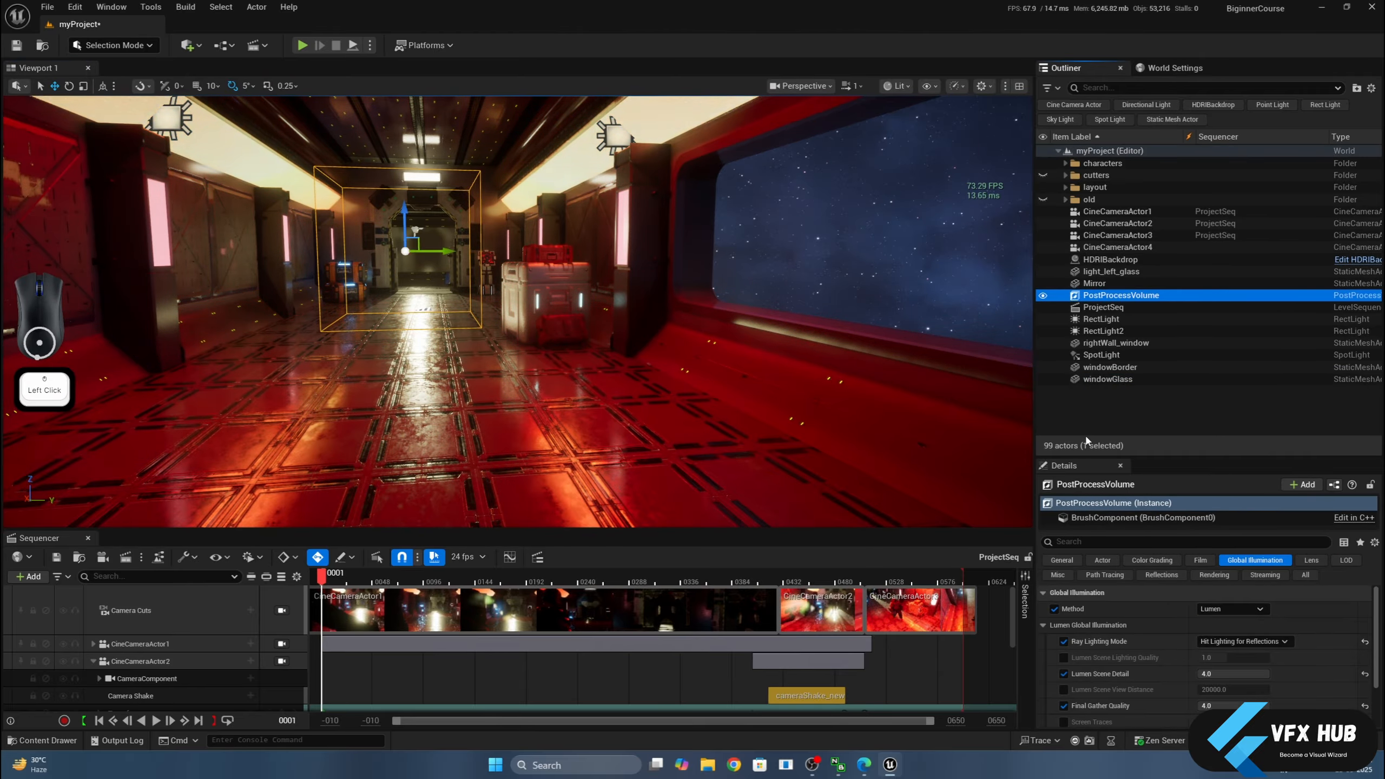
{"action": "left_click_drag", "start_coordinate": [1069, 456], "coordinate": [1069, 143]}
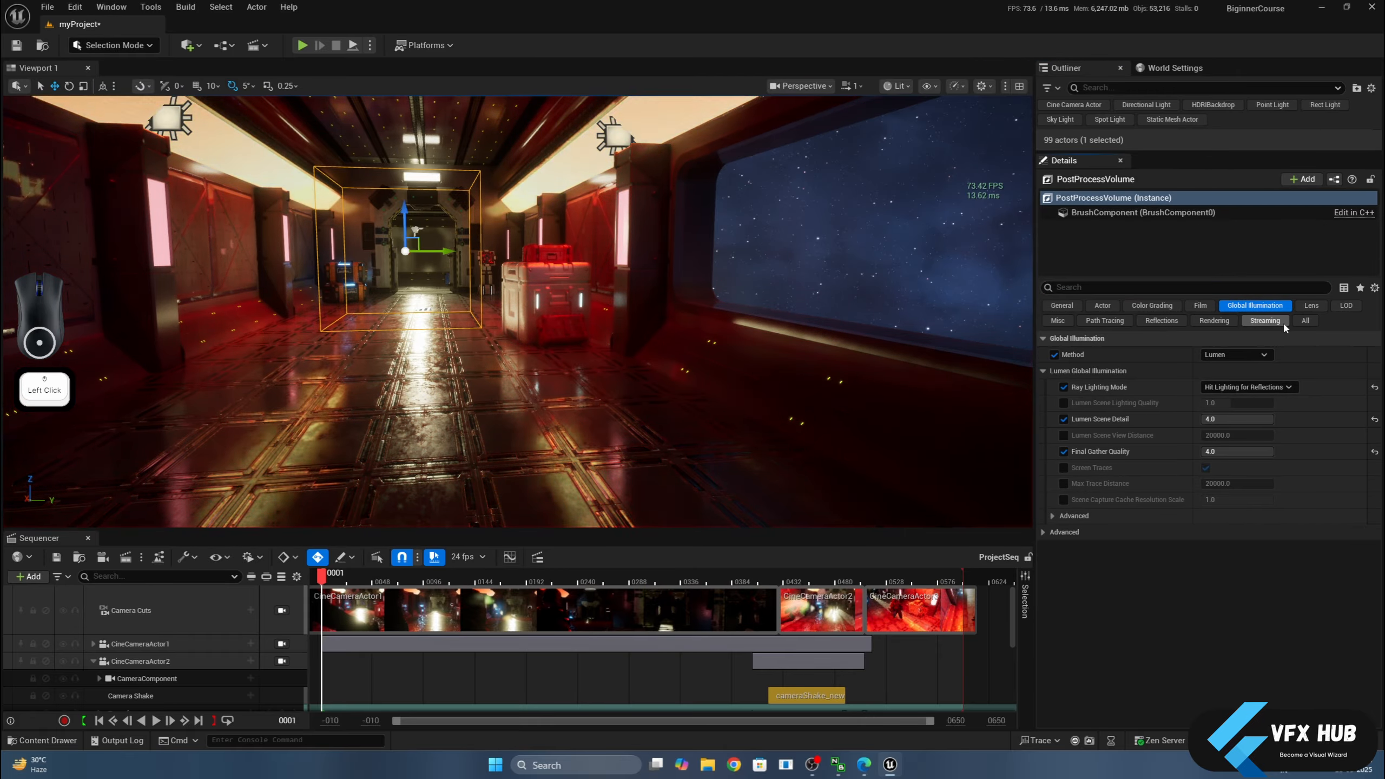
{"action": "left_click", "coordinate": [1306, 321]}
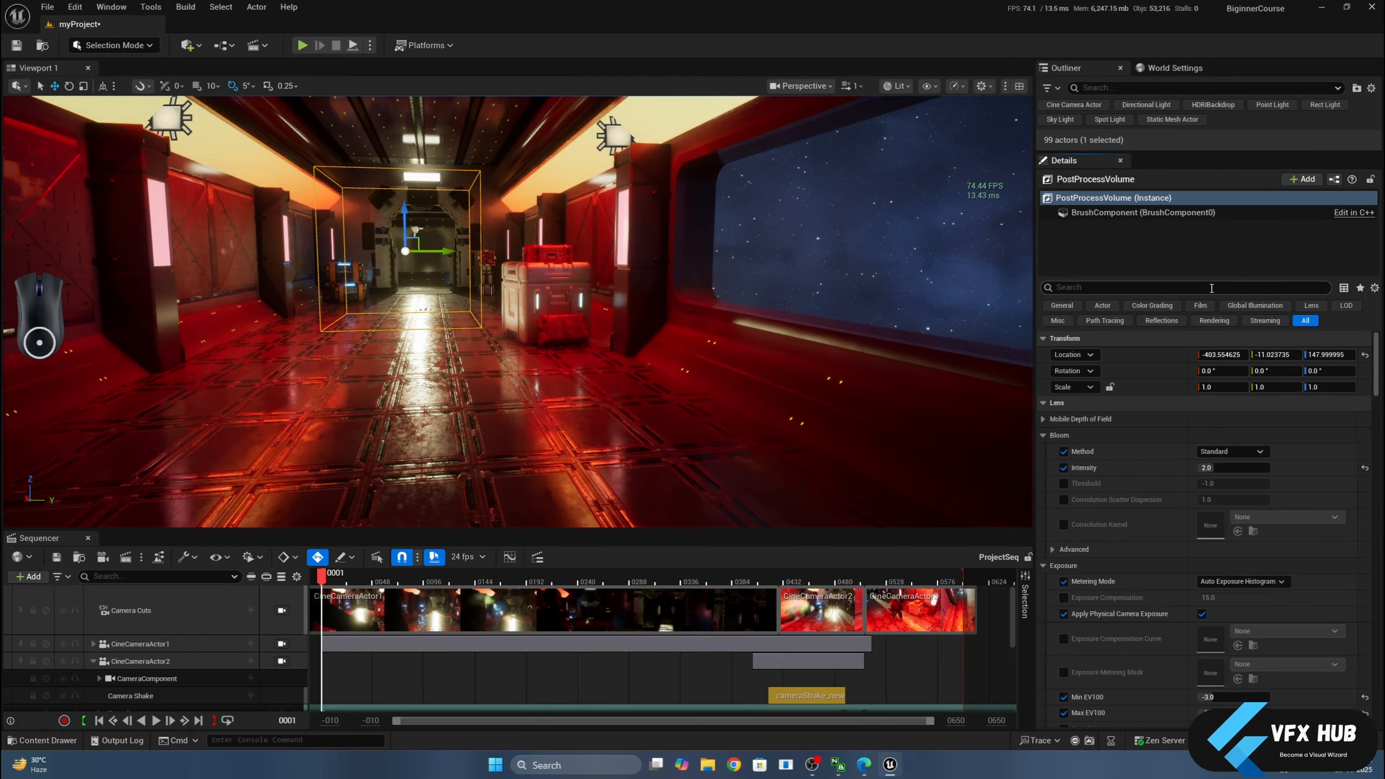
{"action": "left_click", "coordinate": [1211, 288]}
{"action": "type", "text": "ref"}
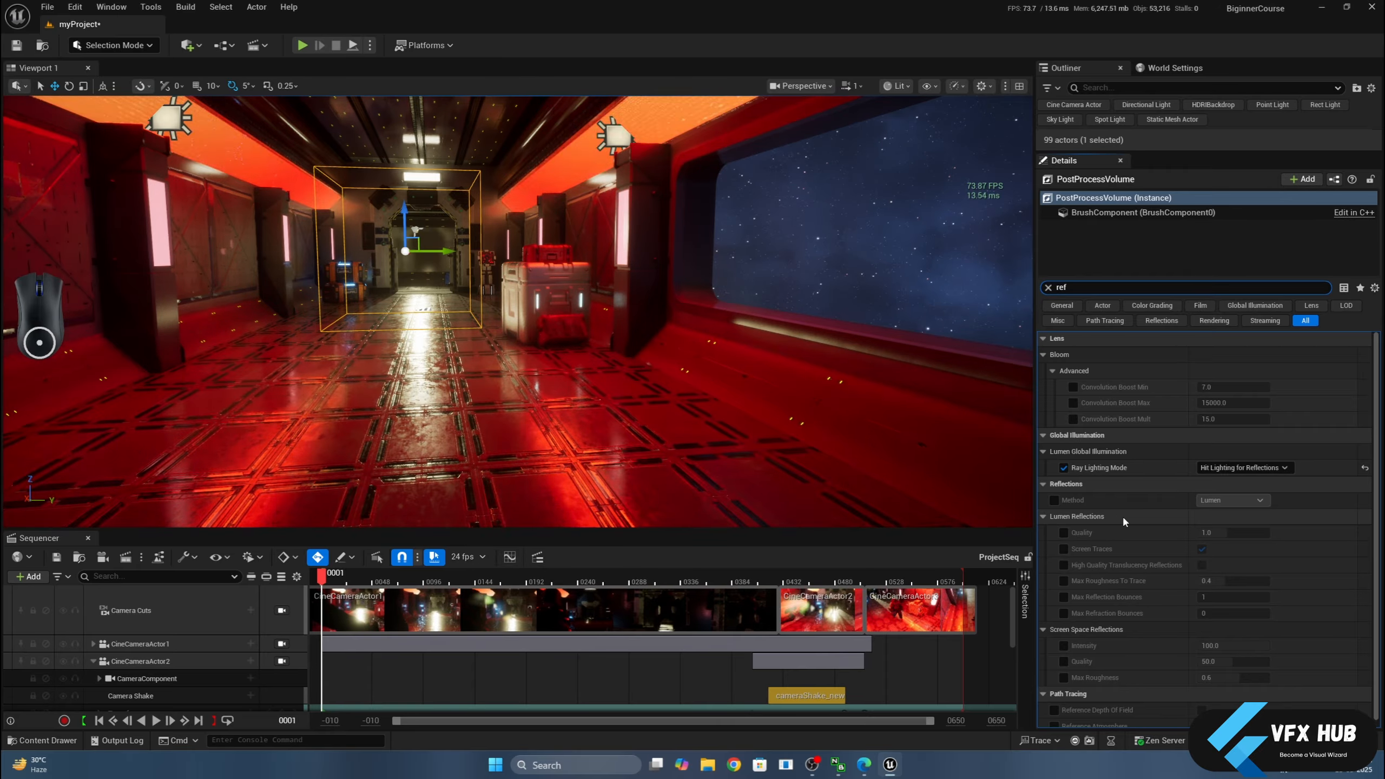
{"action": "scroll", "coordinate": [1123, 519], "scroll_direction": "down", "scroll_amount": 1}
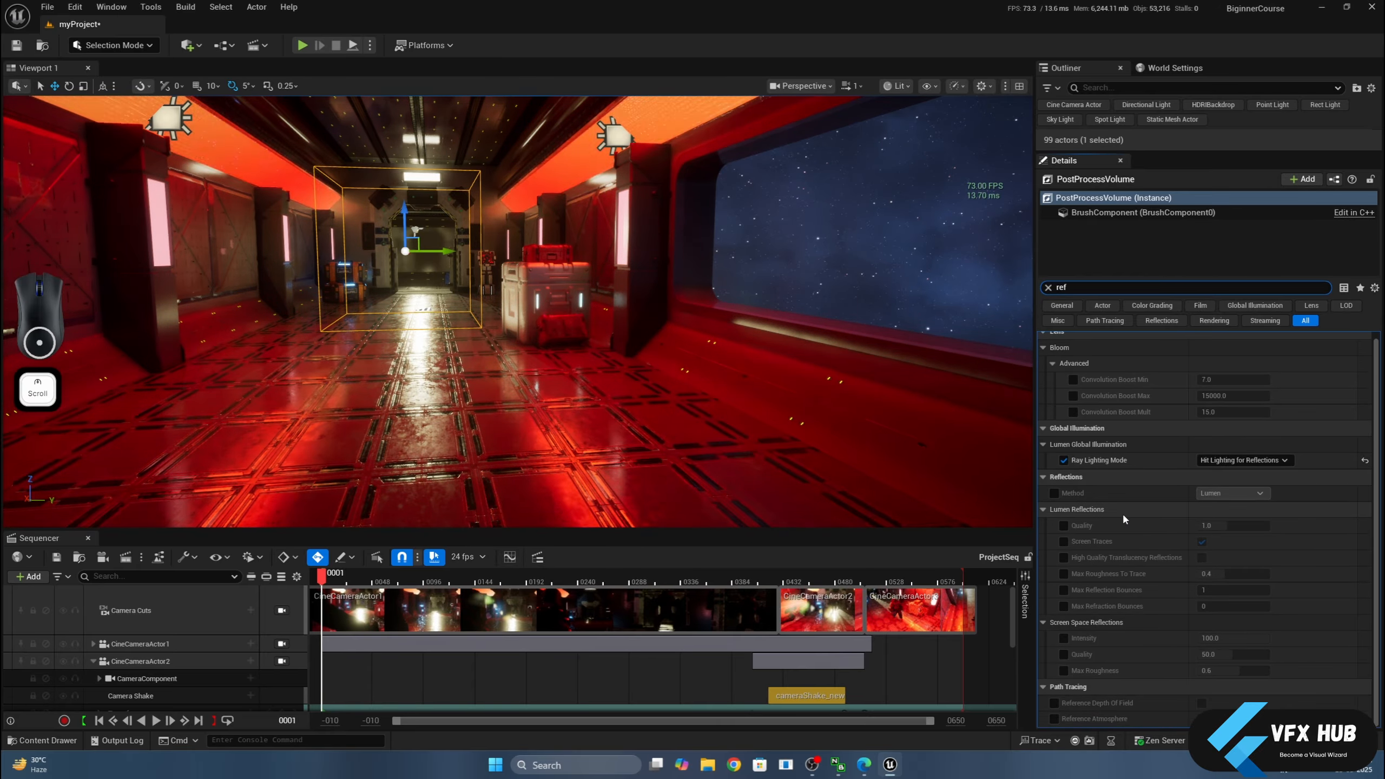
{"action": "left_click", "coordinate": [1064, 558]}
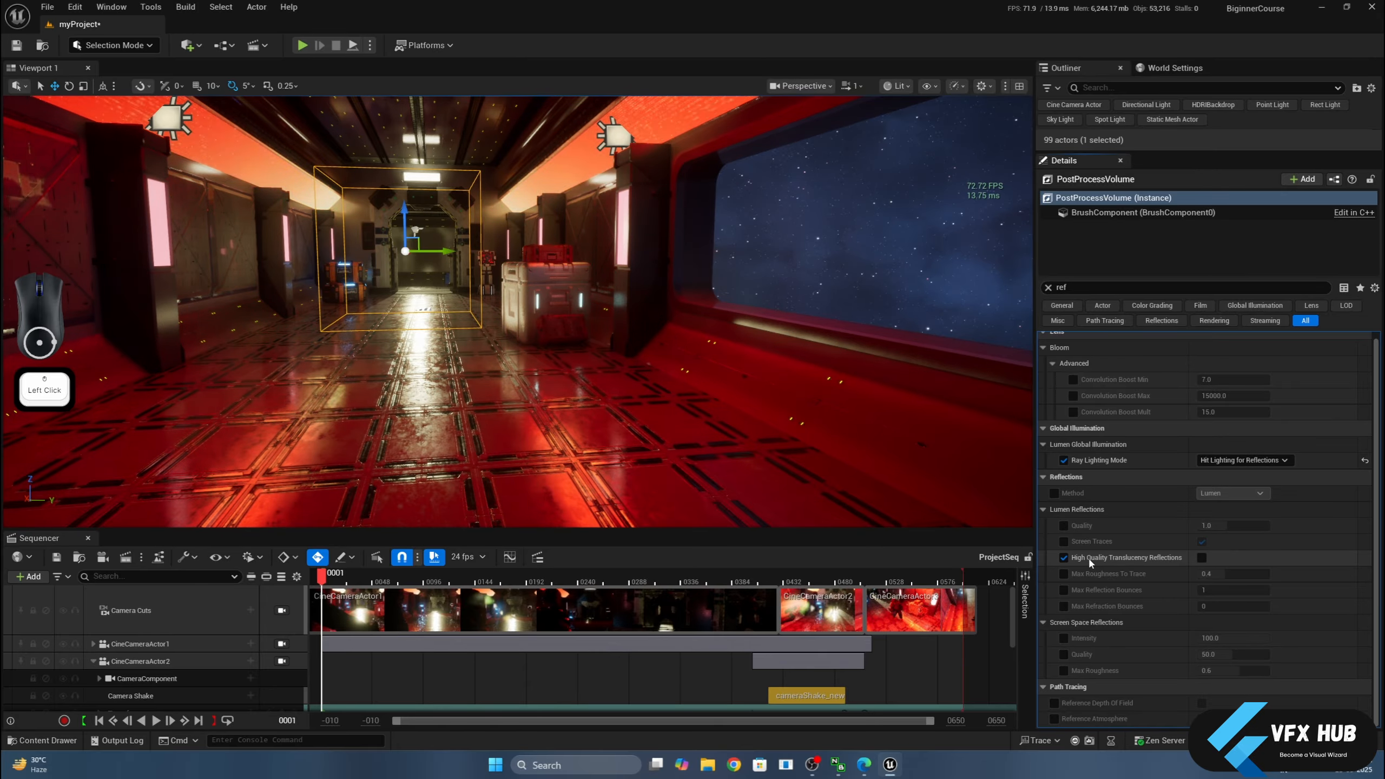
{"action": "left_click", "coordinate": [1203, 558]}
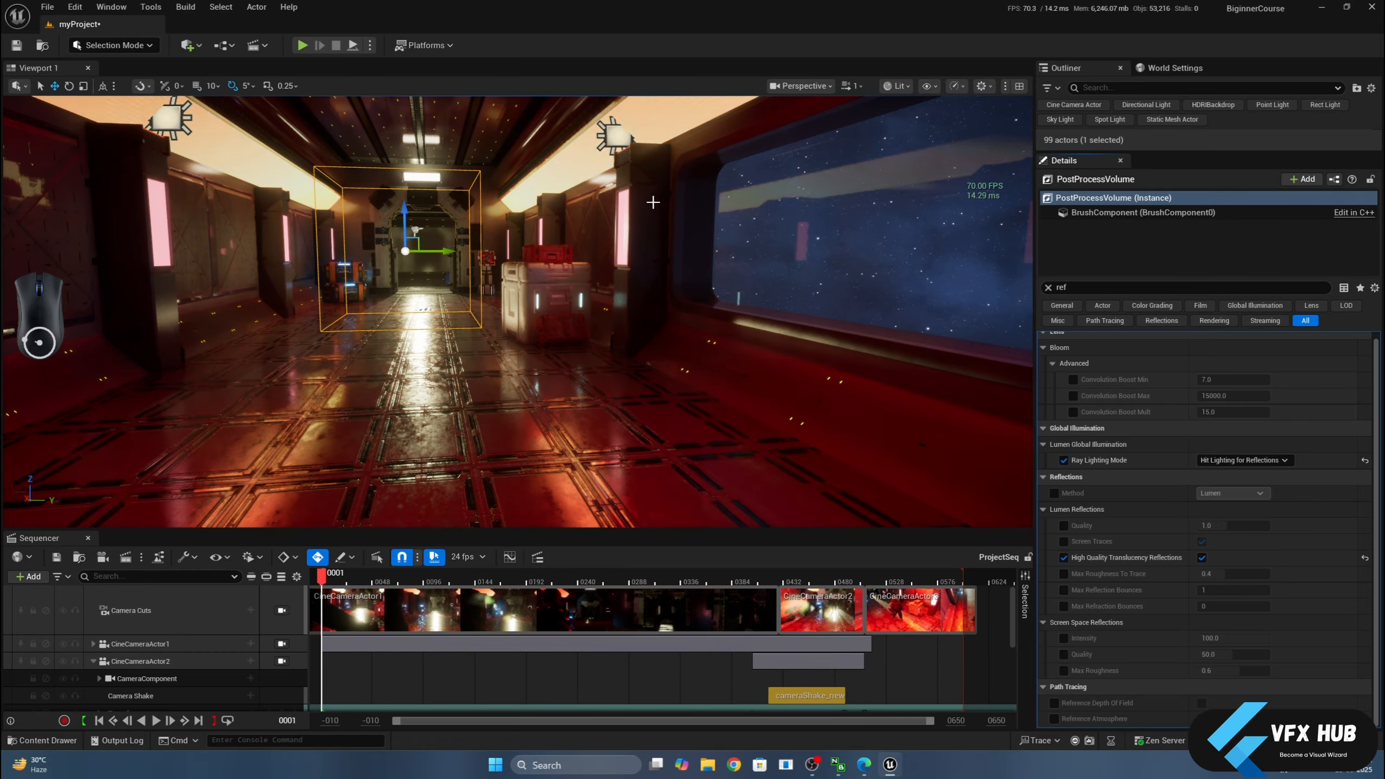
Examine the corridor reflections in the window glass from nearer and farther viewpoints.
{"action": "mouse_move", "coordinate": [807, 242]}
{"action": "middle_mouse_down"}
{"action": "mouse_move", "coordinate": [753, 240]}
{"action": "mouse_move", "coordinate": [813, 245]}
{"action": "middle_mouse_up"}
{"action": "right_click_drag", "start_coordinate": [812, 246], "coordinate": [704, 248]}
{"action": "scroll", "coordinate": [720, 248], "scroll_direction": "down", "scroll_amount": 1}
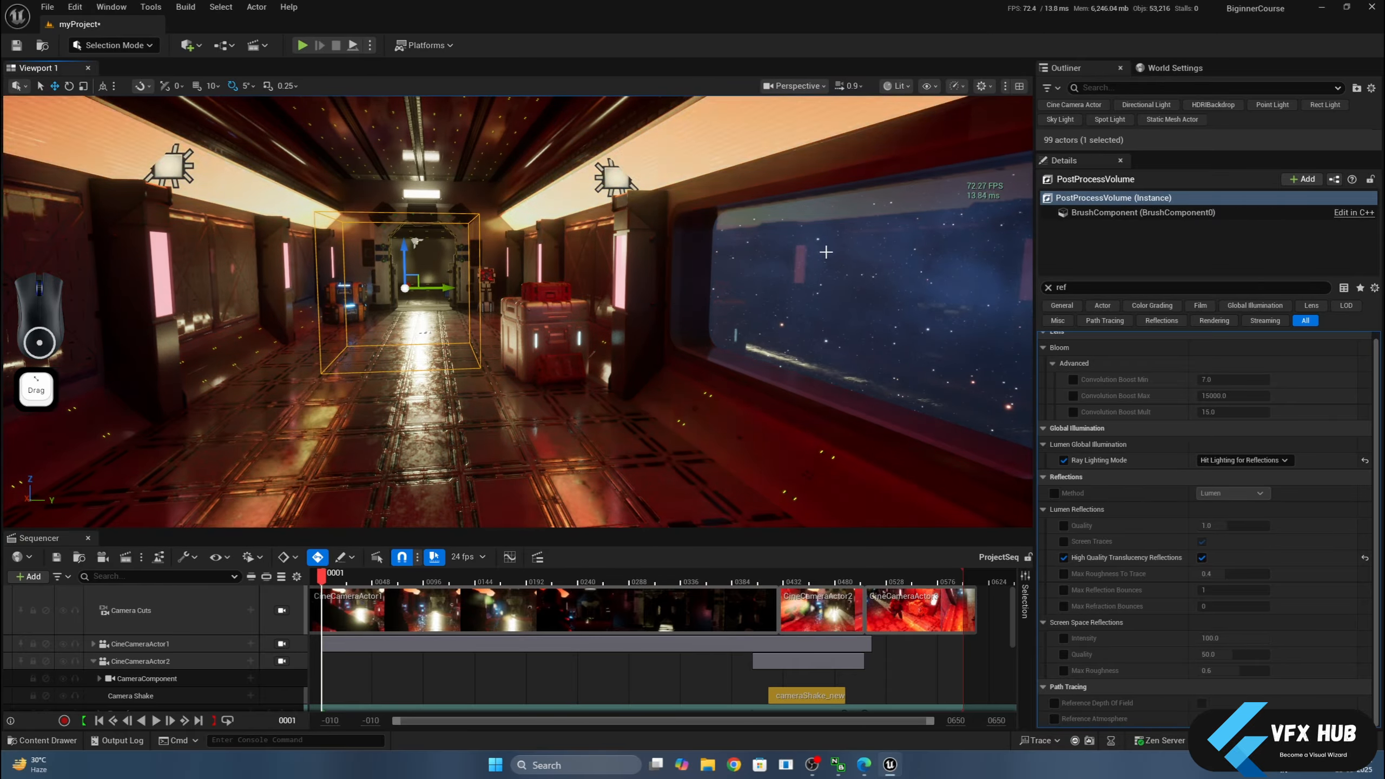
{"action": "scroll", "coordinate": [823, 252], "scroll_direction": "up", "scroll_amount": 4}
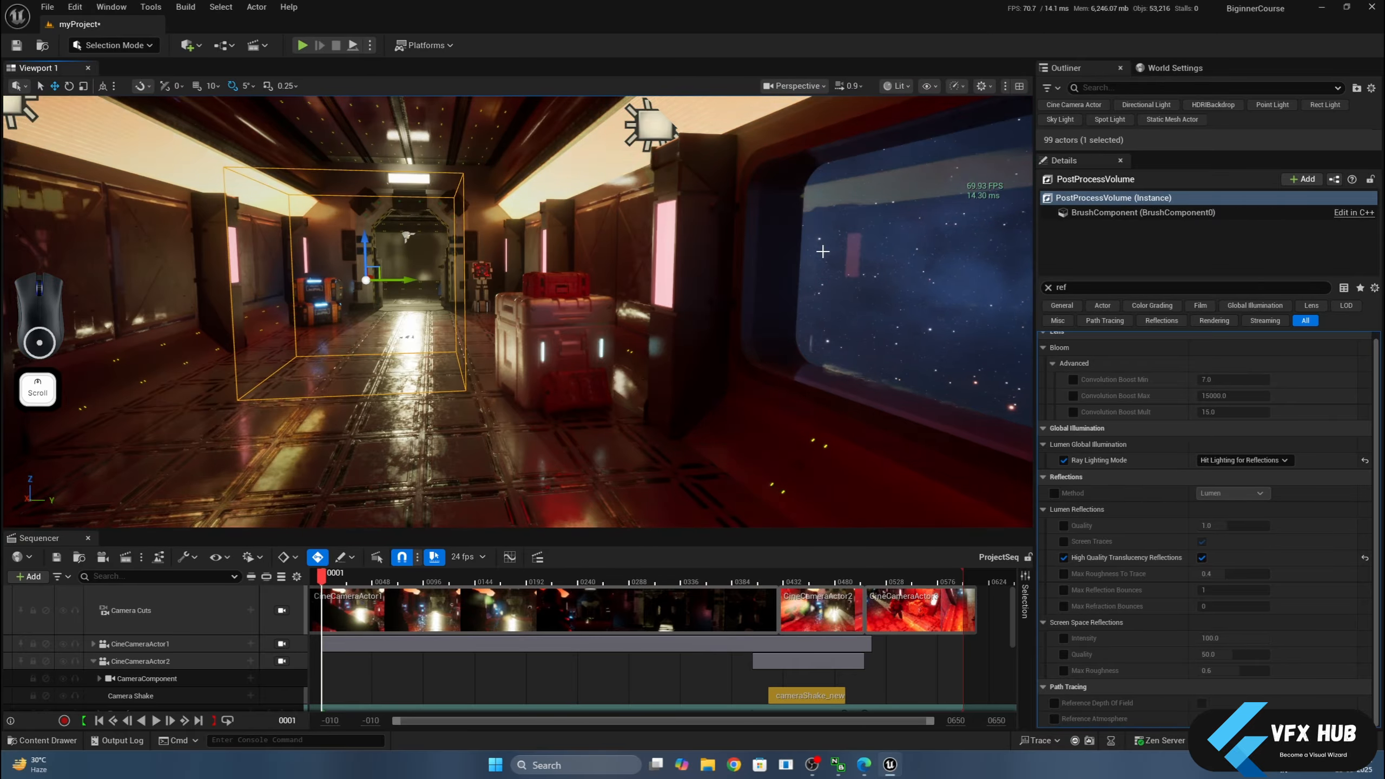
{"action": "middle_click_drag", "start_coordinate": [823, 251], "coordinate": [868, 251]}
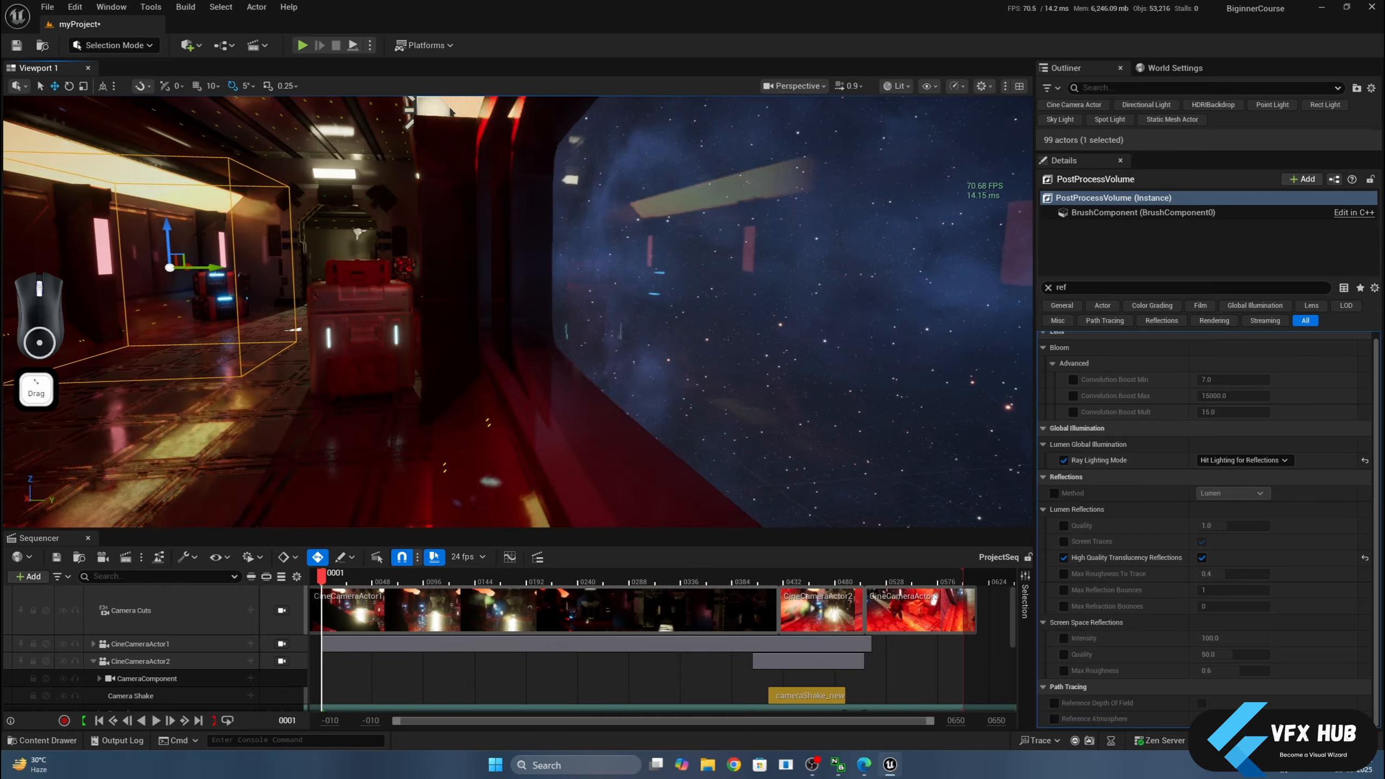
{"action": "right_click_drag", "start_coordinate": [823, 252], "coordinate": [758, 252]}
{"action": "scroll", "coordinate": [822, 251], "scroll_direction": "down", "scroll_amount": 3}
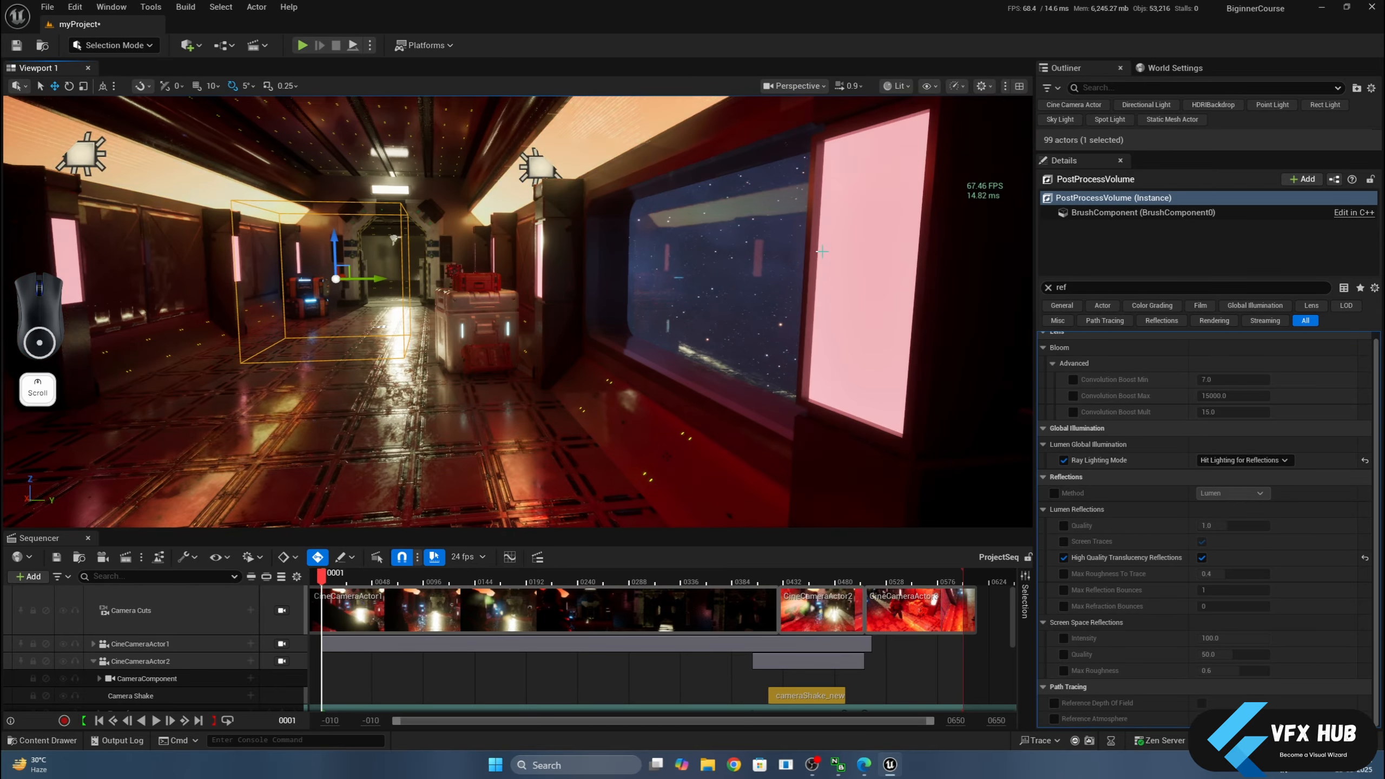
{"action": "scroll", "coordinate": [822, 252], "scroll_direction": "up", "scroll_amount": 3}
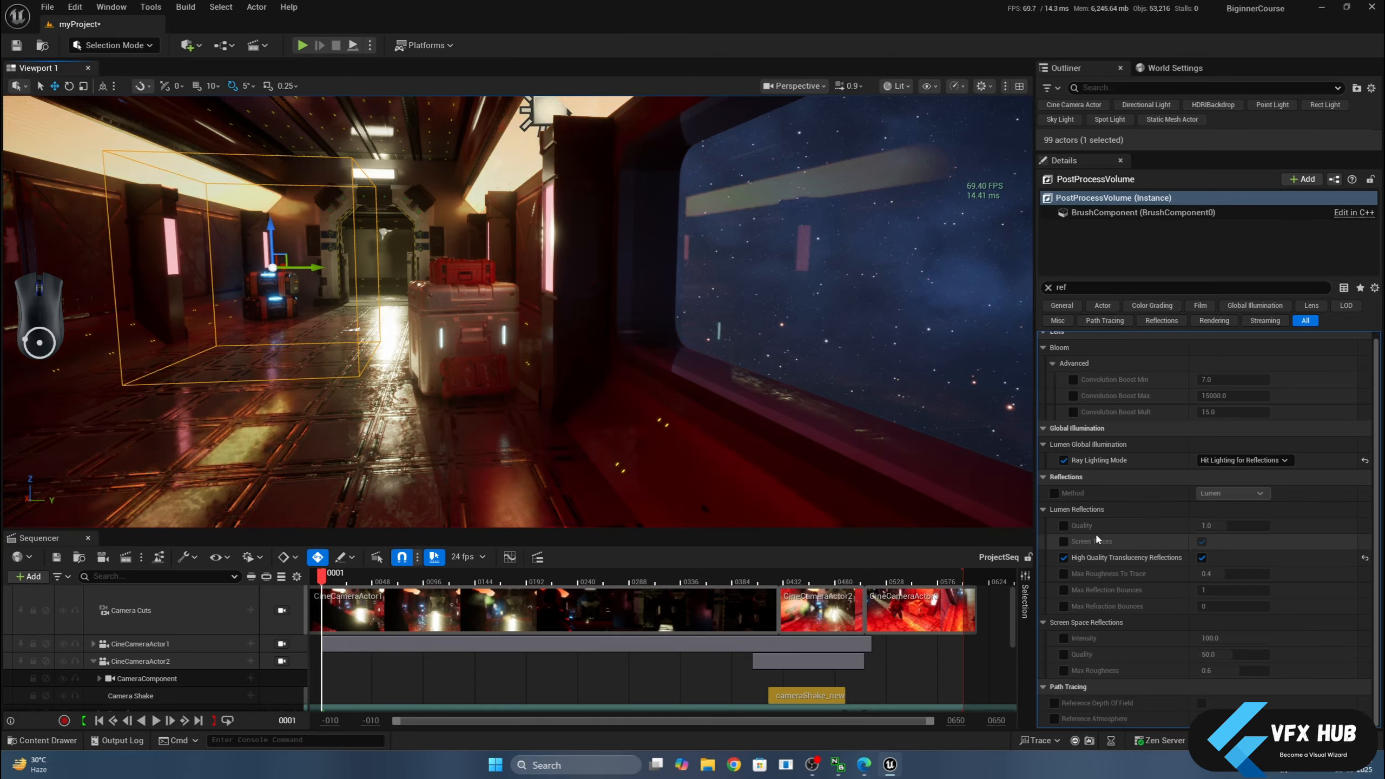
Override Lumen Reflections Quality with 4 and the reflections Method, comparing Screen Space before setting it back to Lumen.
{"action": "left_click", "coordinate": [1064, 525]}
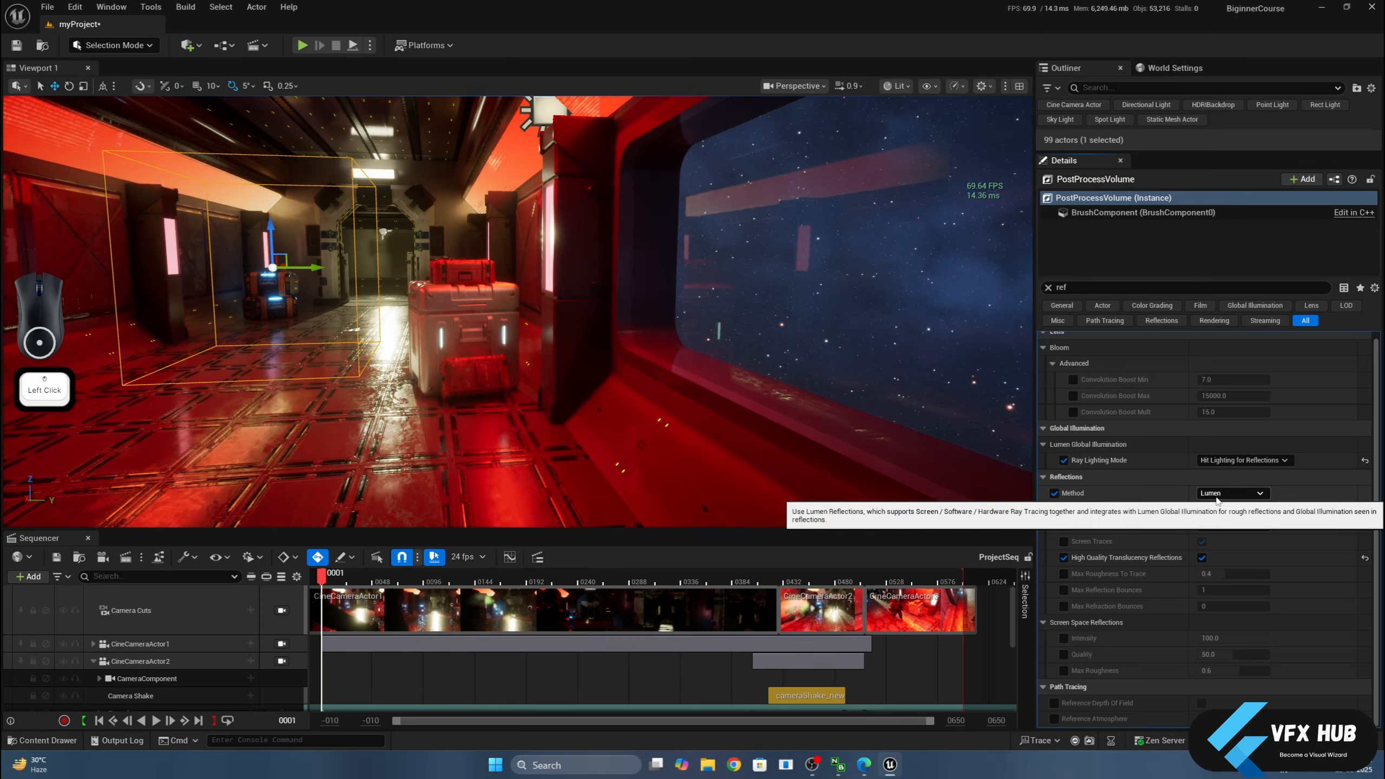
{"action": "left_click", "coordinate": [1230, 493]}
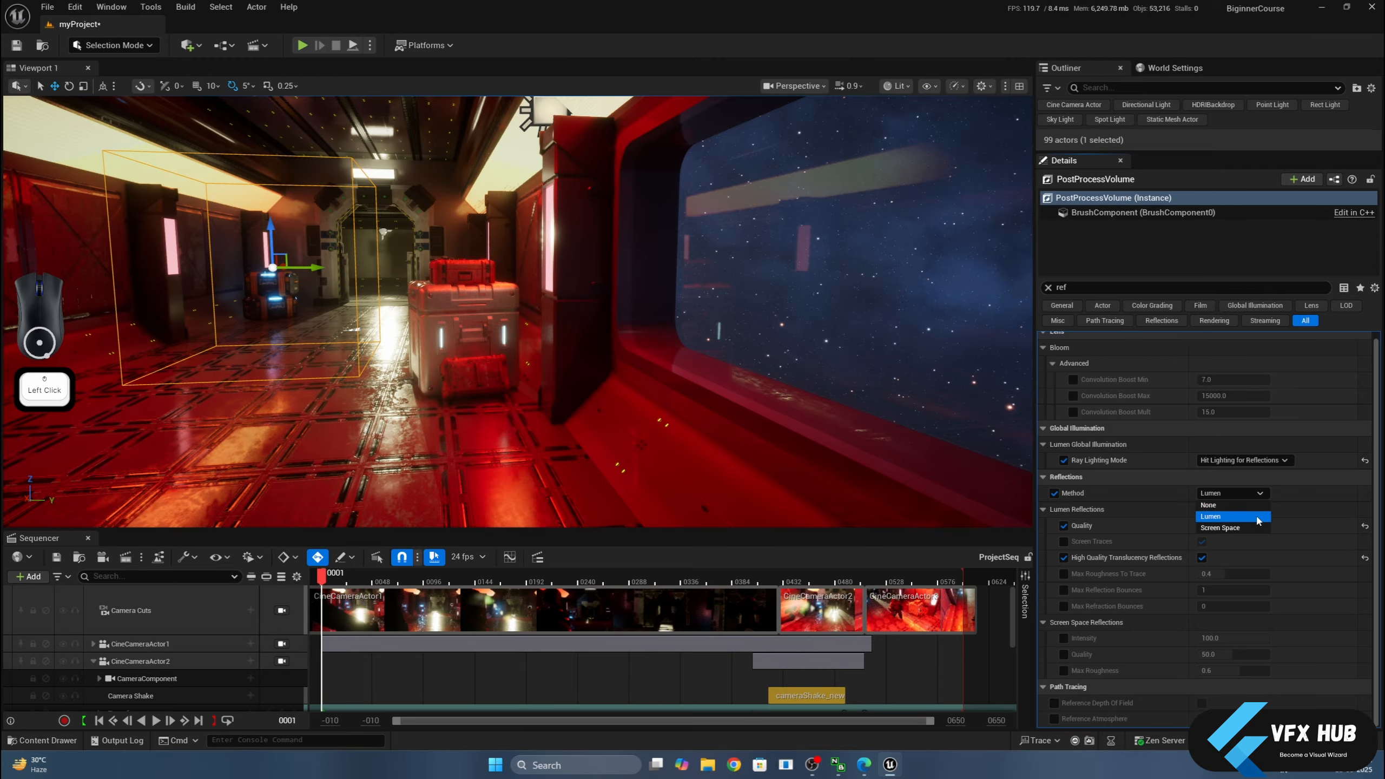
{"action": "left_click", "coordinate": [1230, 528]}
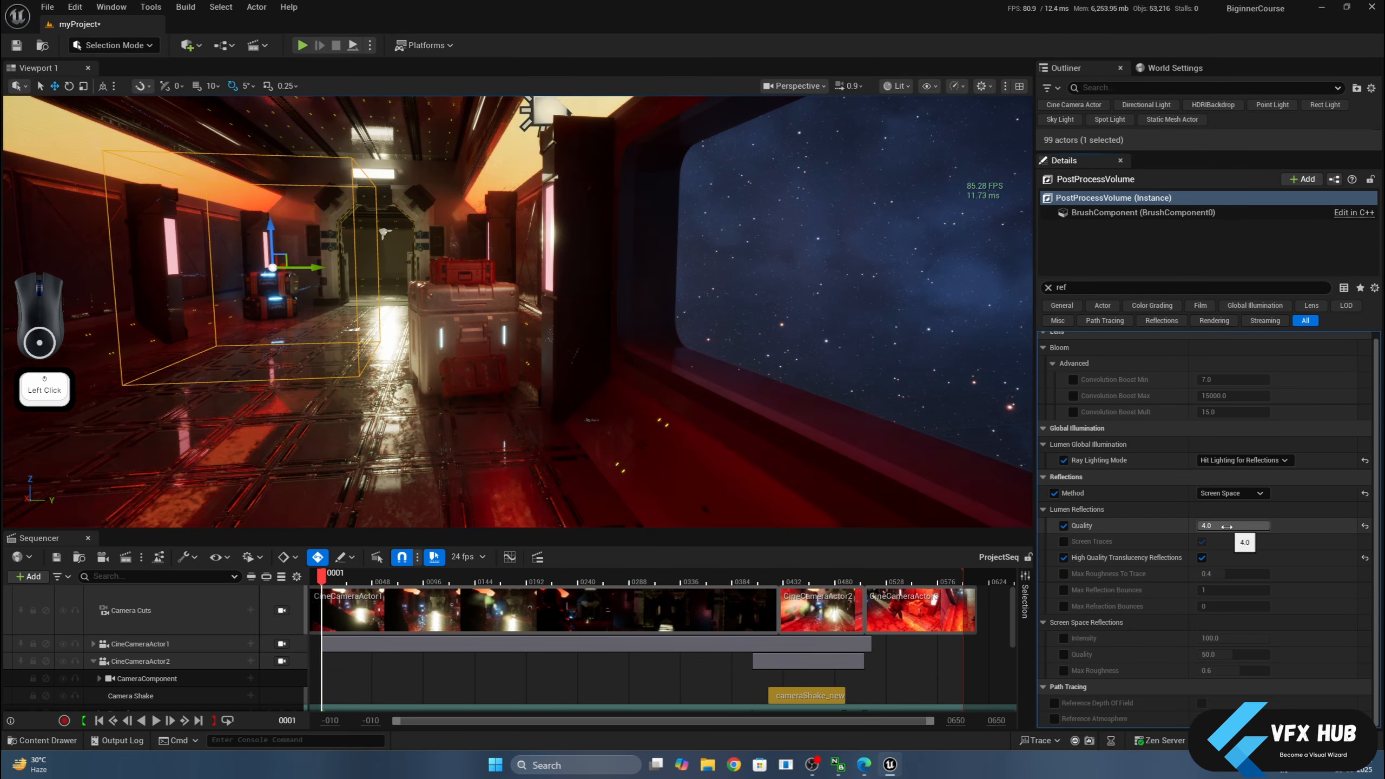
{"action": "left_click", "coordinate": [1230, 493]}
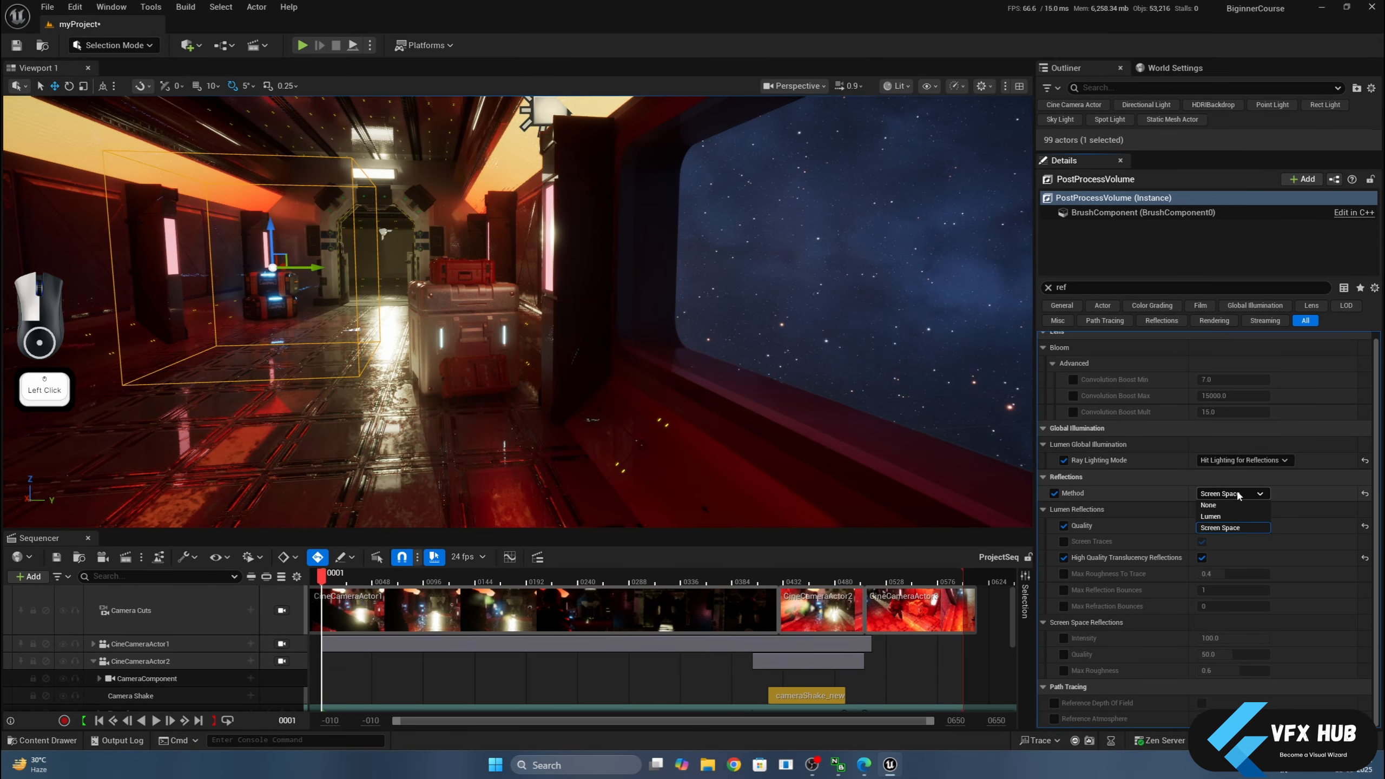
{"action": "left_click", "coordinate": [1227, 519]}
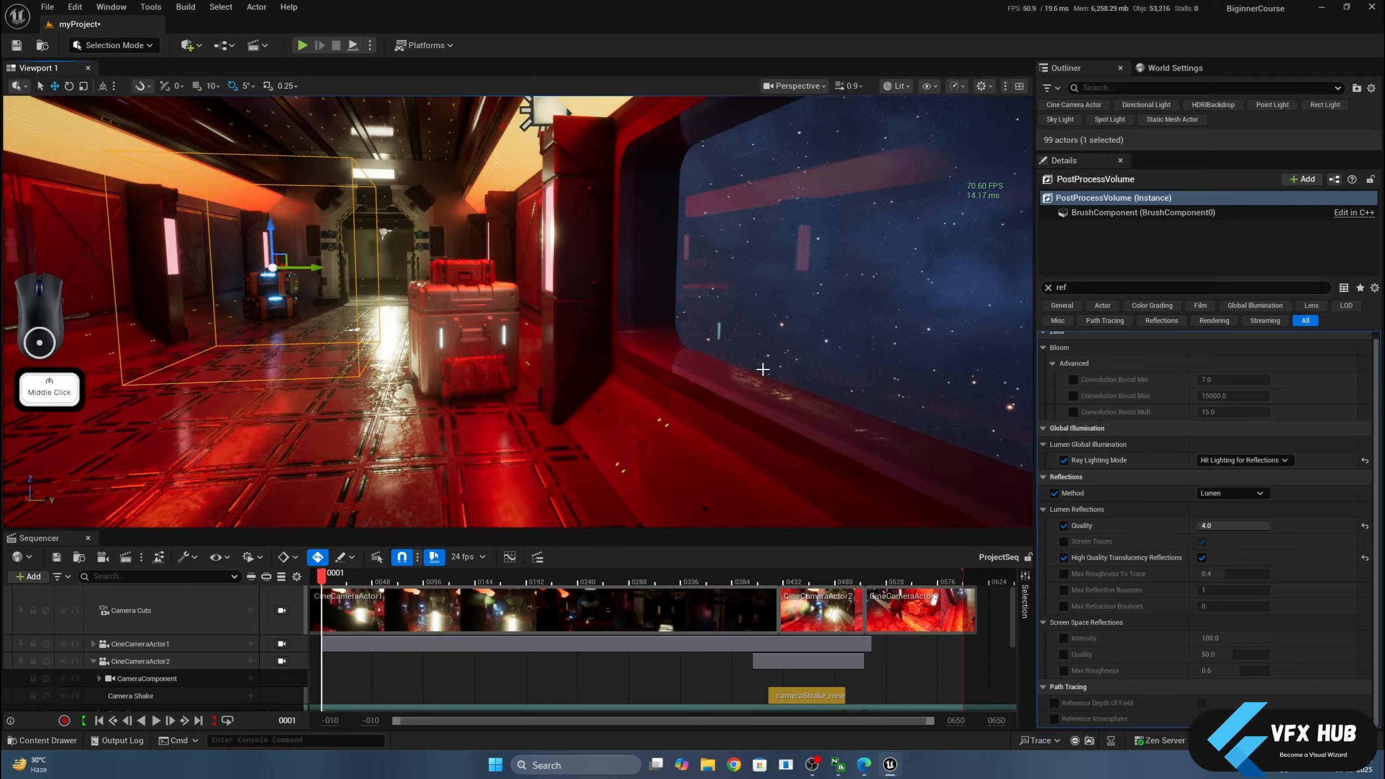
{"action": "scroll", "coordinate": [762, 370], "scroll_direction": "down", "scroll_amount": 3}
{"action": "middle_click_drag", "start_coordinate": [762, 369], "coordinate": [763, 370]}
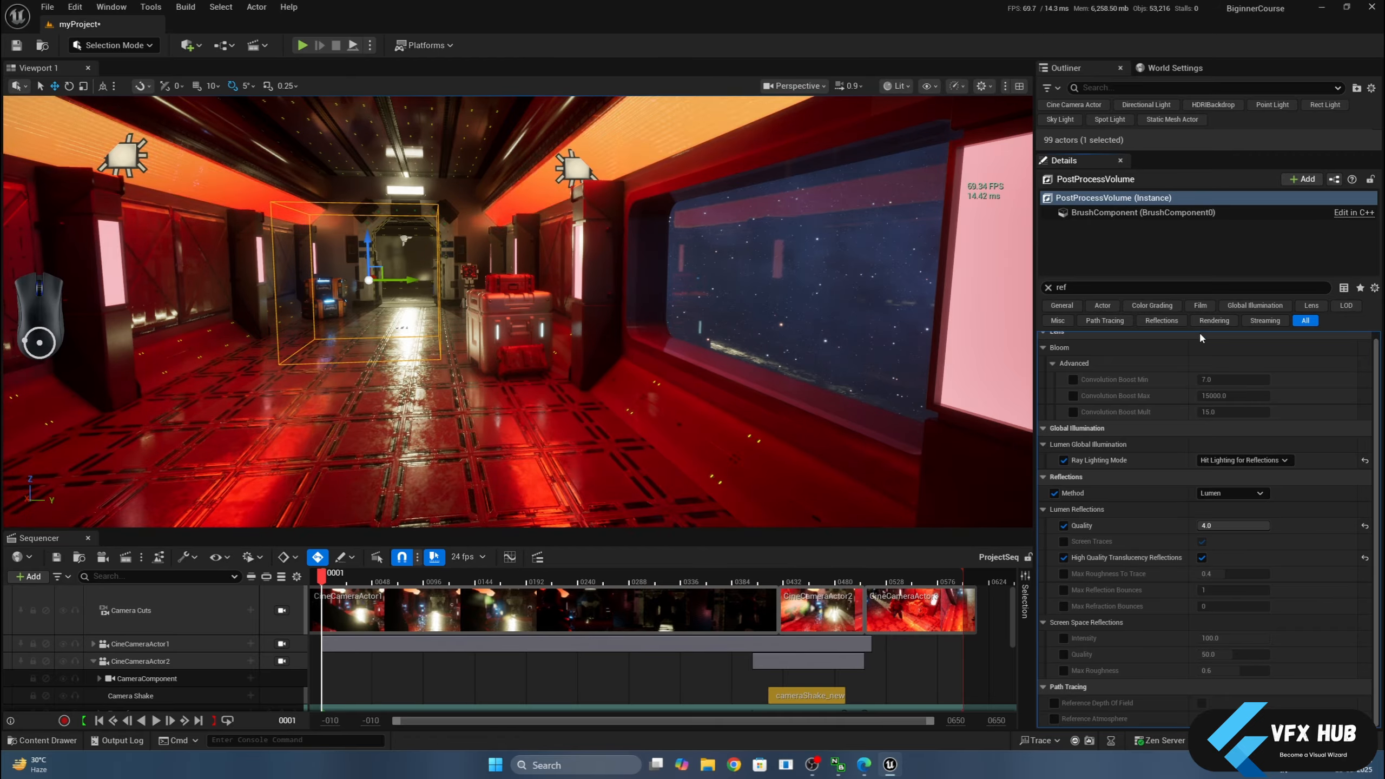
Clear the property filter and turn on the Temperature Type override with White Balance in the volume's Color Grading settings.
{"action": "left_click", "coordinate": [1048, 288]}
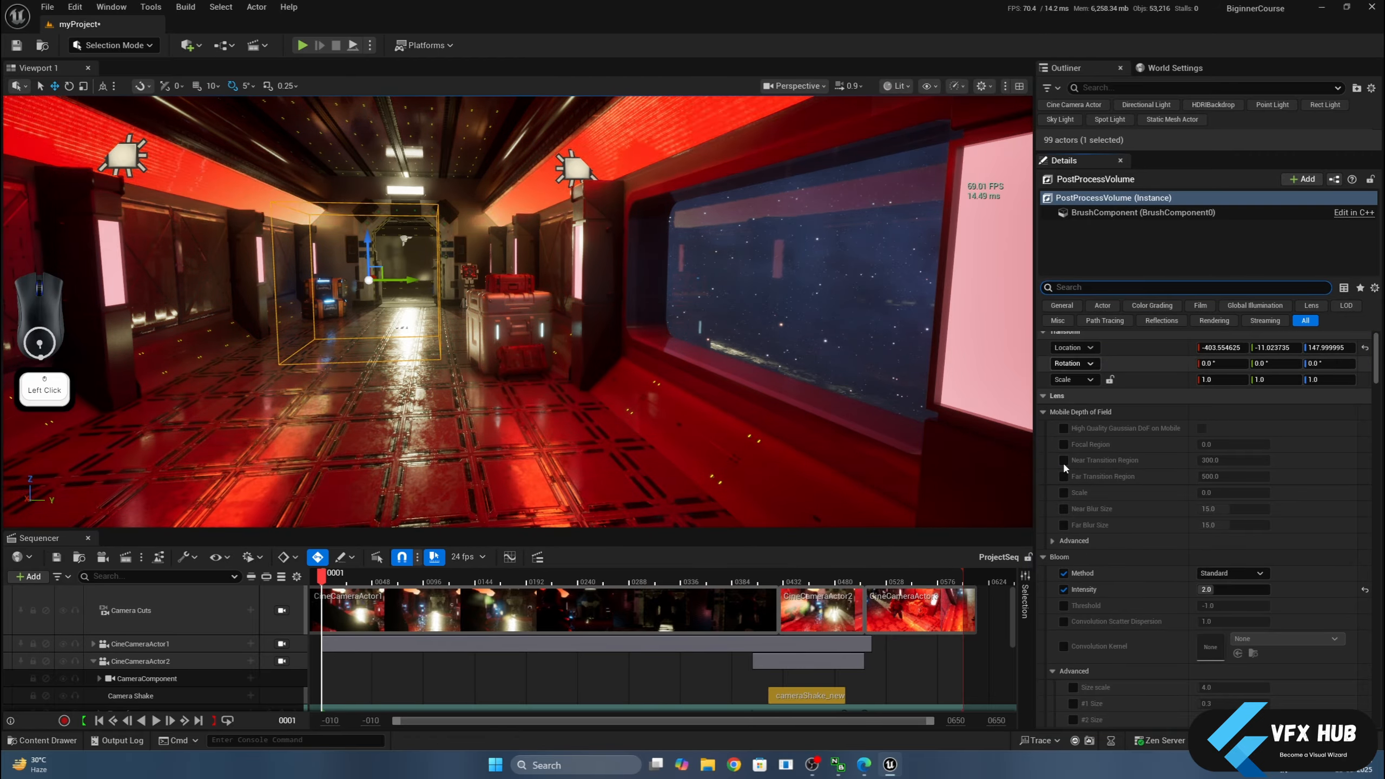
{"action": "scroll", "coordinate": [1146, 409], "scroll_direction": "down", "scroll_amount": 1}
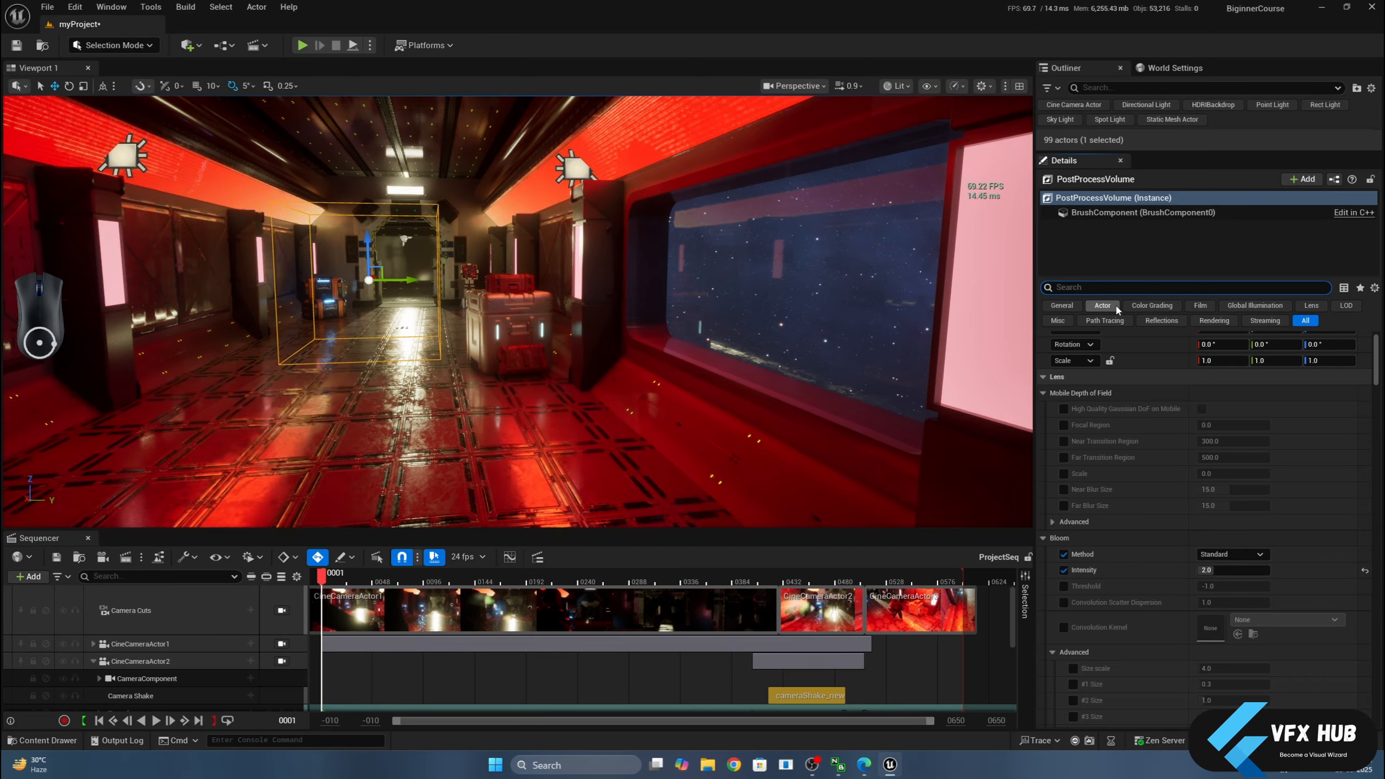
{"action": "left_click", "coordinate": [1153, 306]}
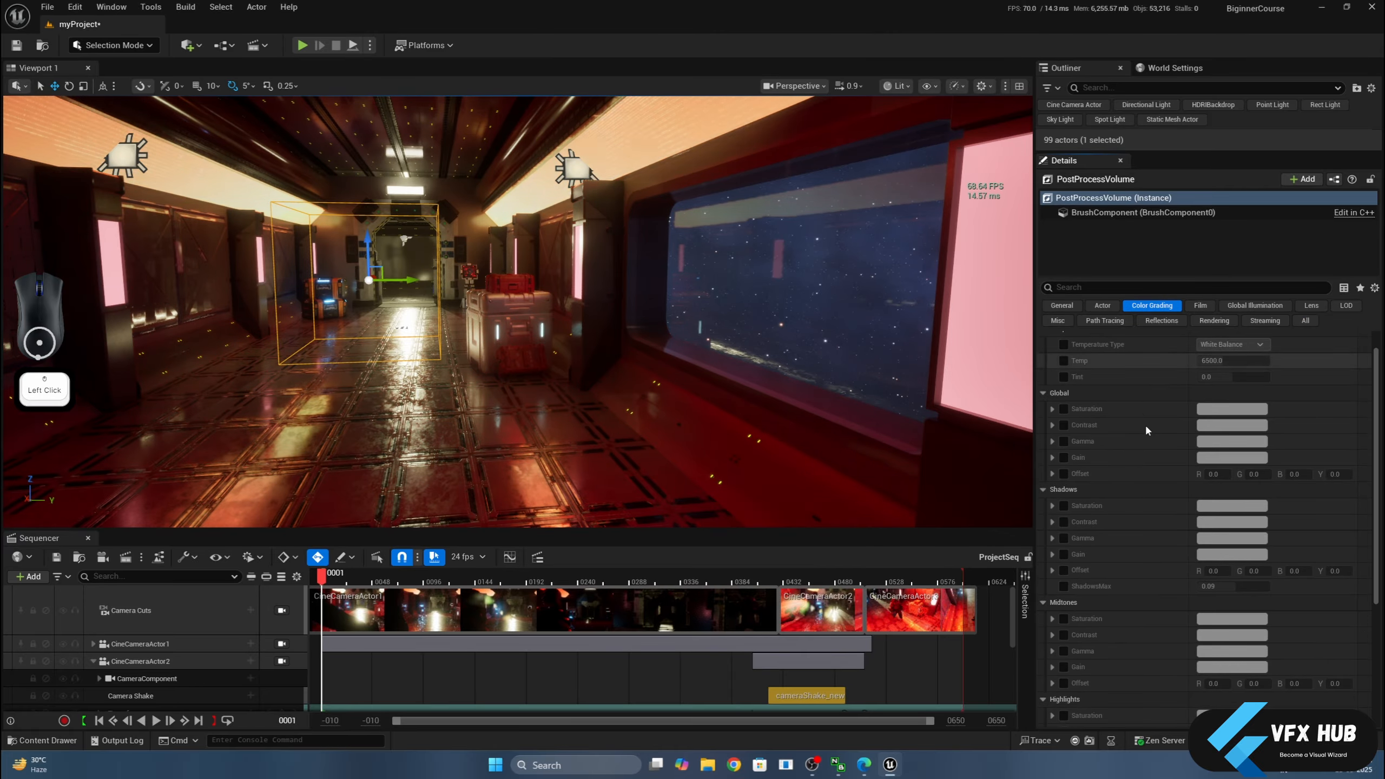
{"action": "scroll", "coordinate": [1140, 463], "scroll_direction": "up", "scroll_amount": 2}
{"action": "left_click", "coordinate": [1063, 371]}
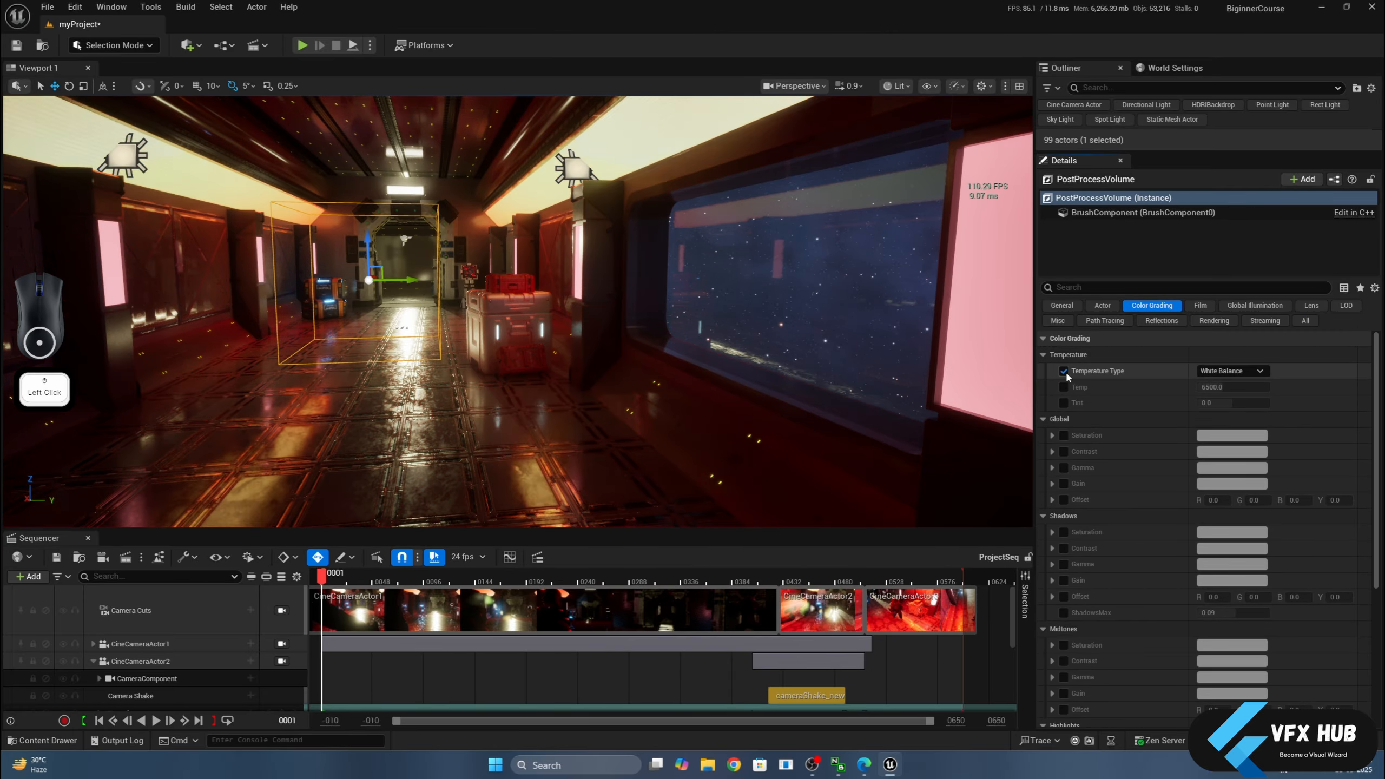
{"action": "left_click_drag", "start_coordinate": [939, 349], "coordinate": [889, 295]}
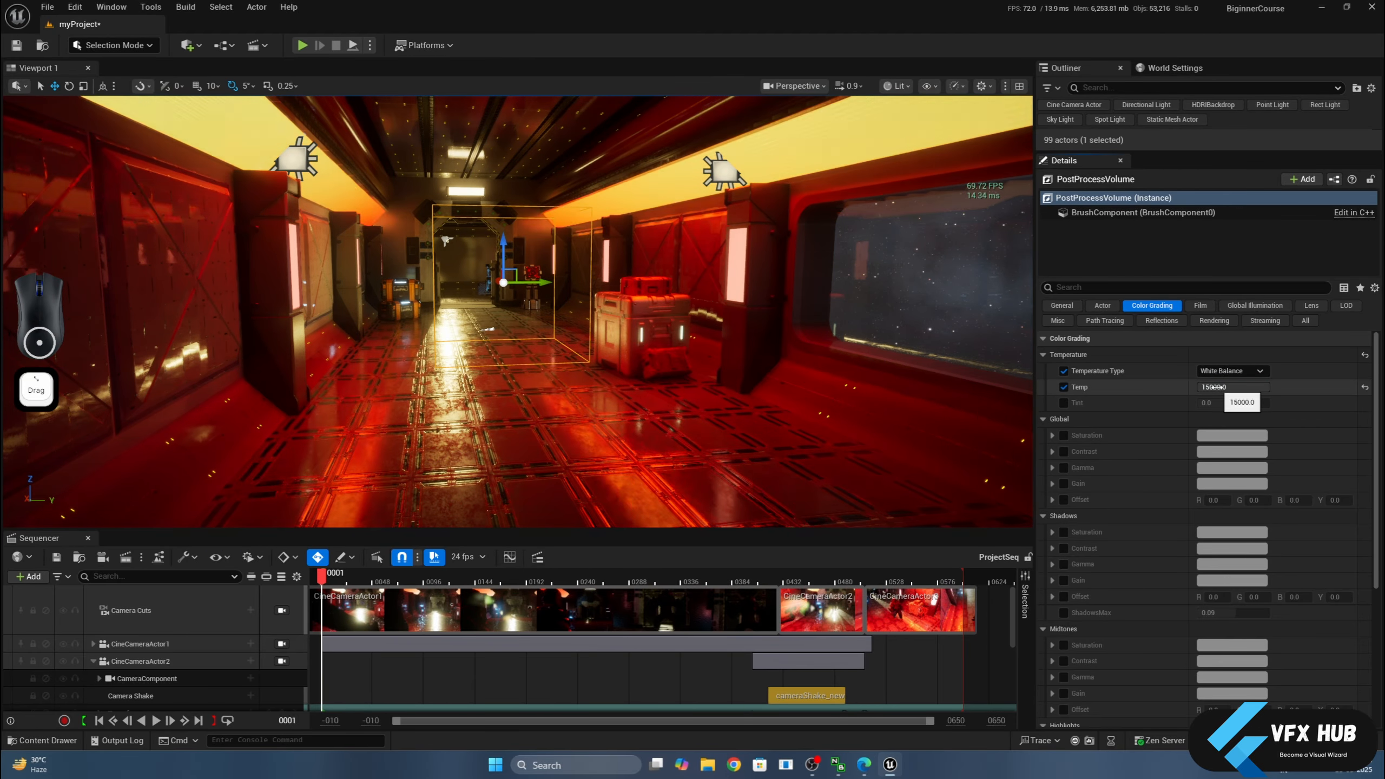
With the Temp override on, try 15000 and a cool 2673.73584, and reset Temp to its default.
{"action": "mouse_move", "coordinate": [1214, 386]}
{"action": "left_mouse_down"}
{"action": "mouse_move", "coordinate": [1263, 392]}
{"action": "mouse_move", "coordinate": [1233, 388]}
{"action": "left_mouse_up"}
{"action": "left_click", "coordinate": [1211, 387]}
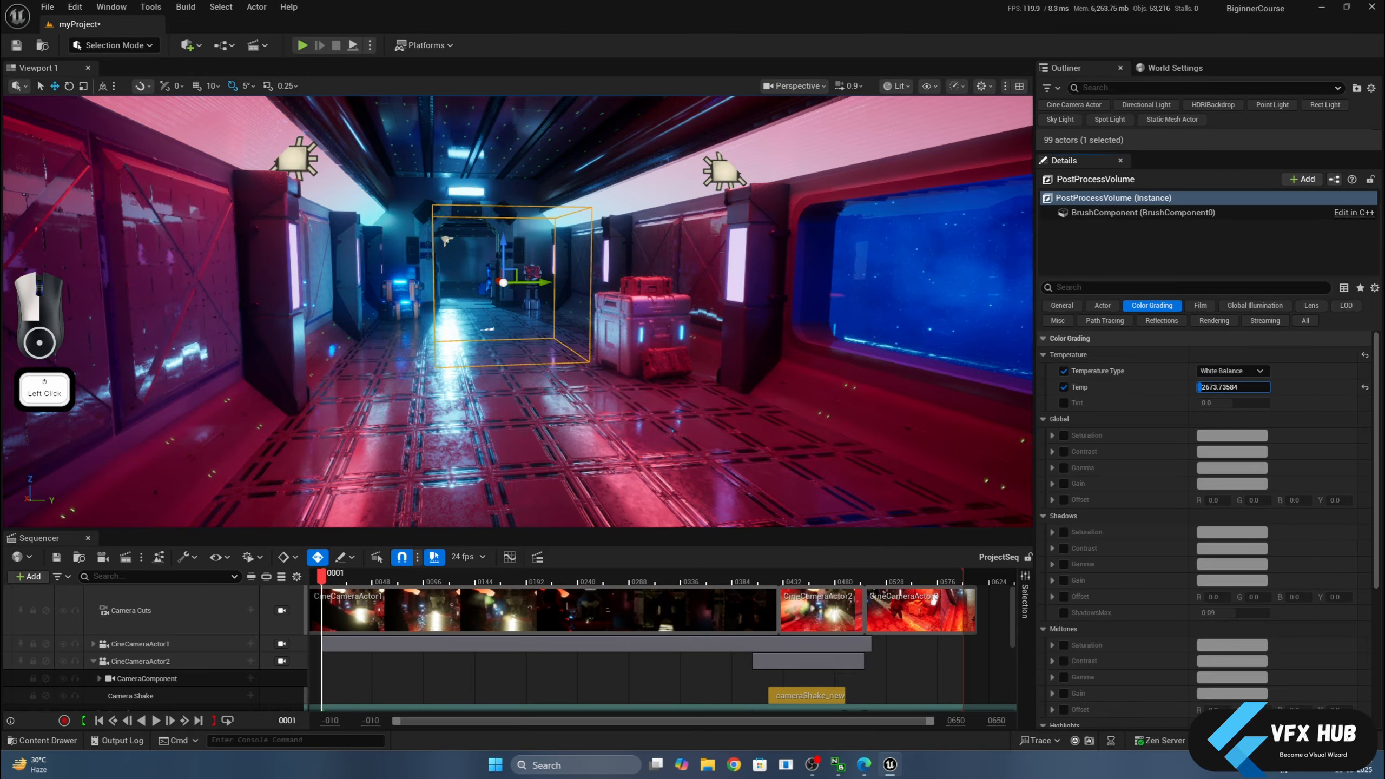
{"action": "key", "text": "Return"}
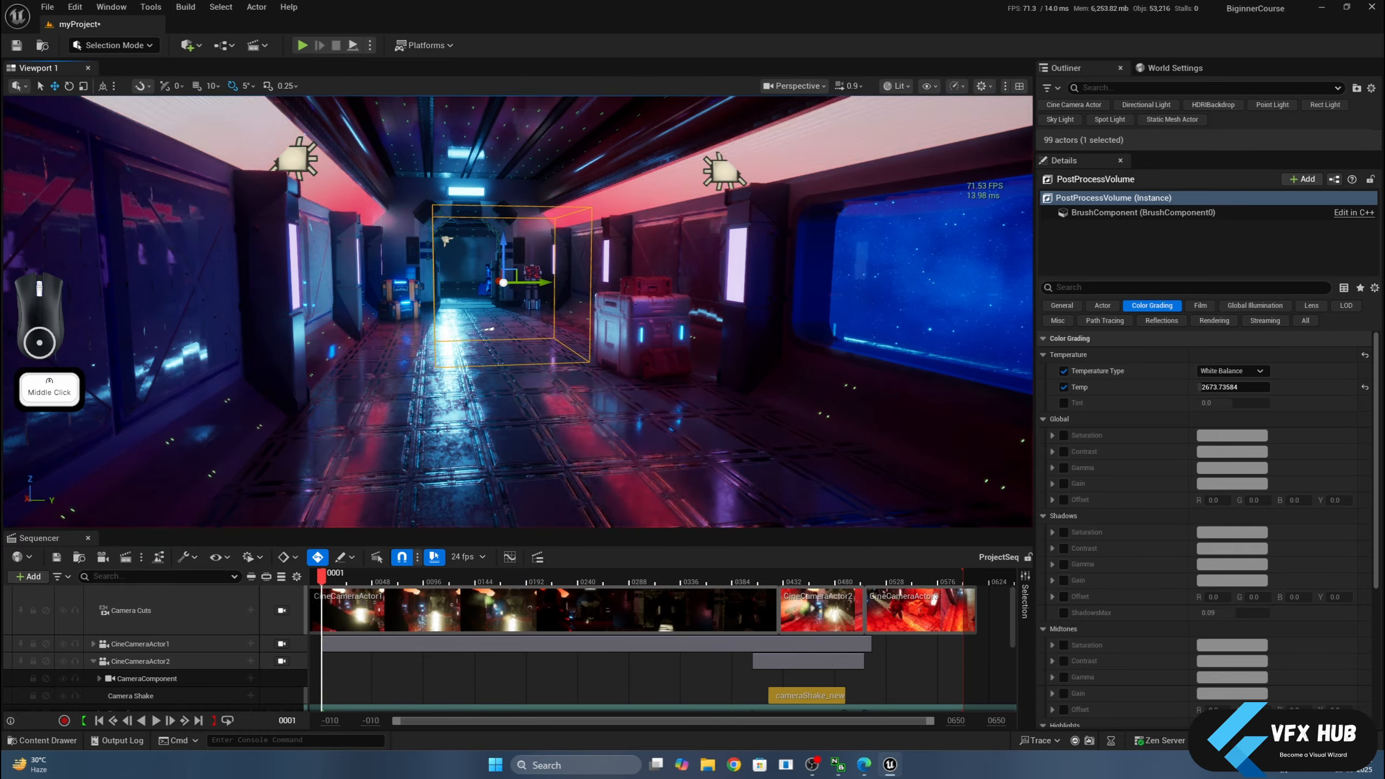
{"action": "middle_click_drag", "start_coordinate": [518, 311], "coordinate": [595, 312]}
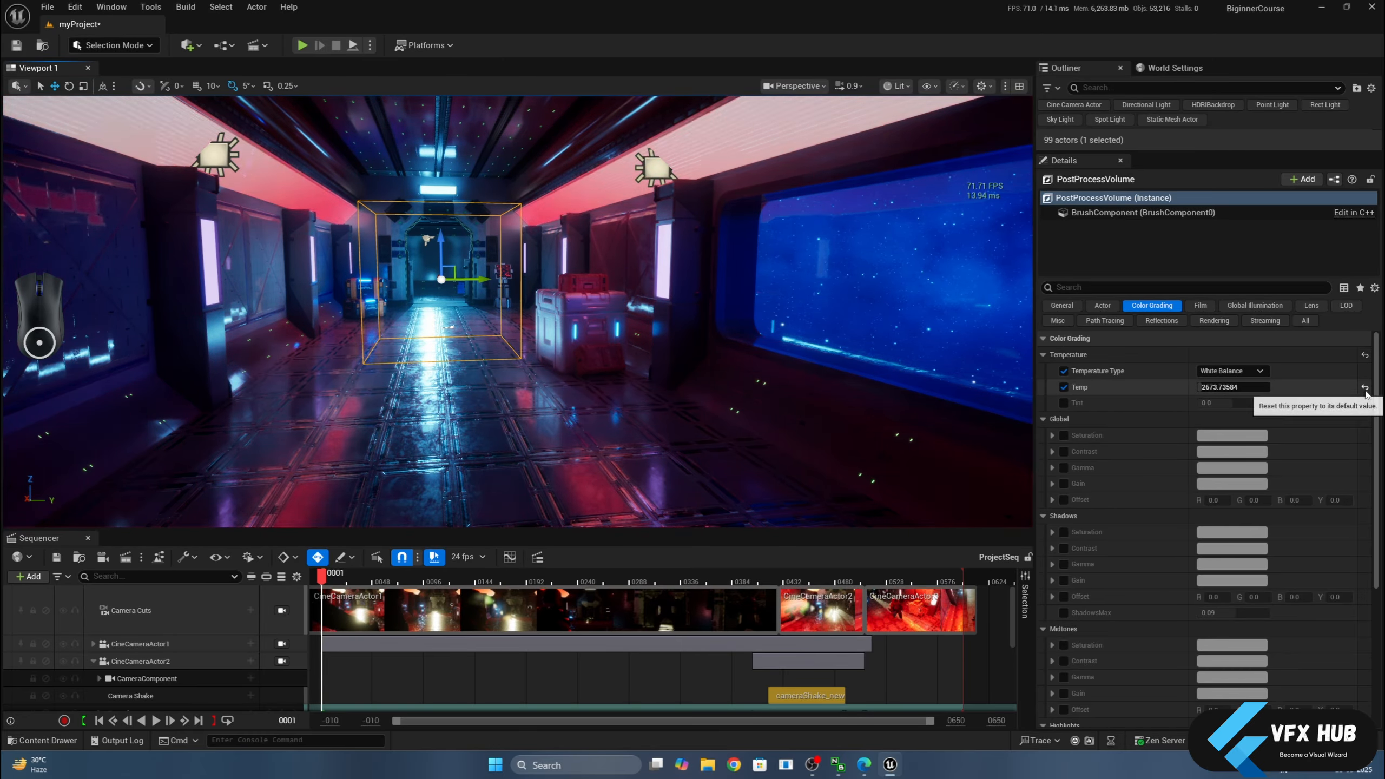
{"action": "left_click", "coordinate": [1365, 387]}
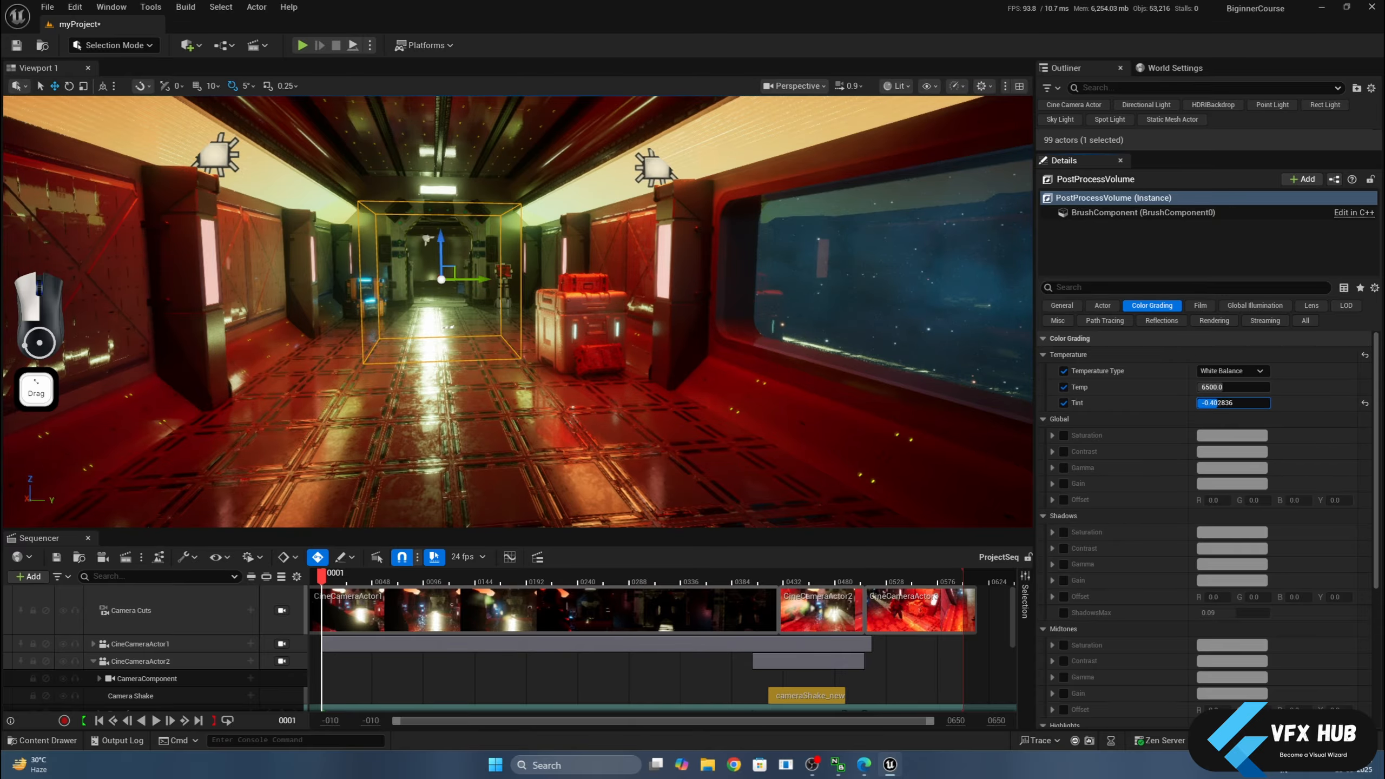
With the Tint override on, try a negative tint and 1.0, and reset Tint to its default.
{"action": "key", "text": "Return"}
{"action": "left_click", "coordinate": [1247, 403]}
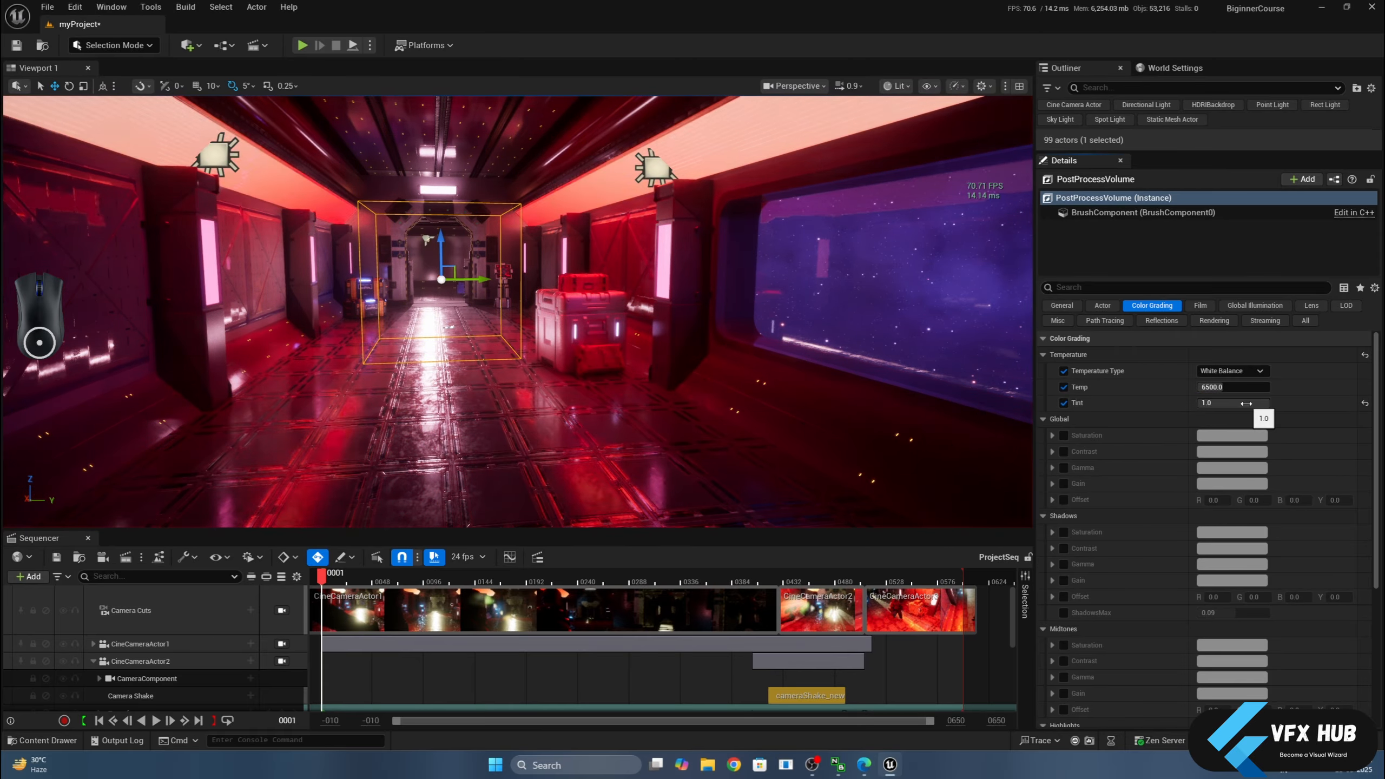
{"action": "left_click", "coordinate": [1364, 402]}
{"action": "left_click", "coordinate": [1364, 404]}
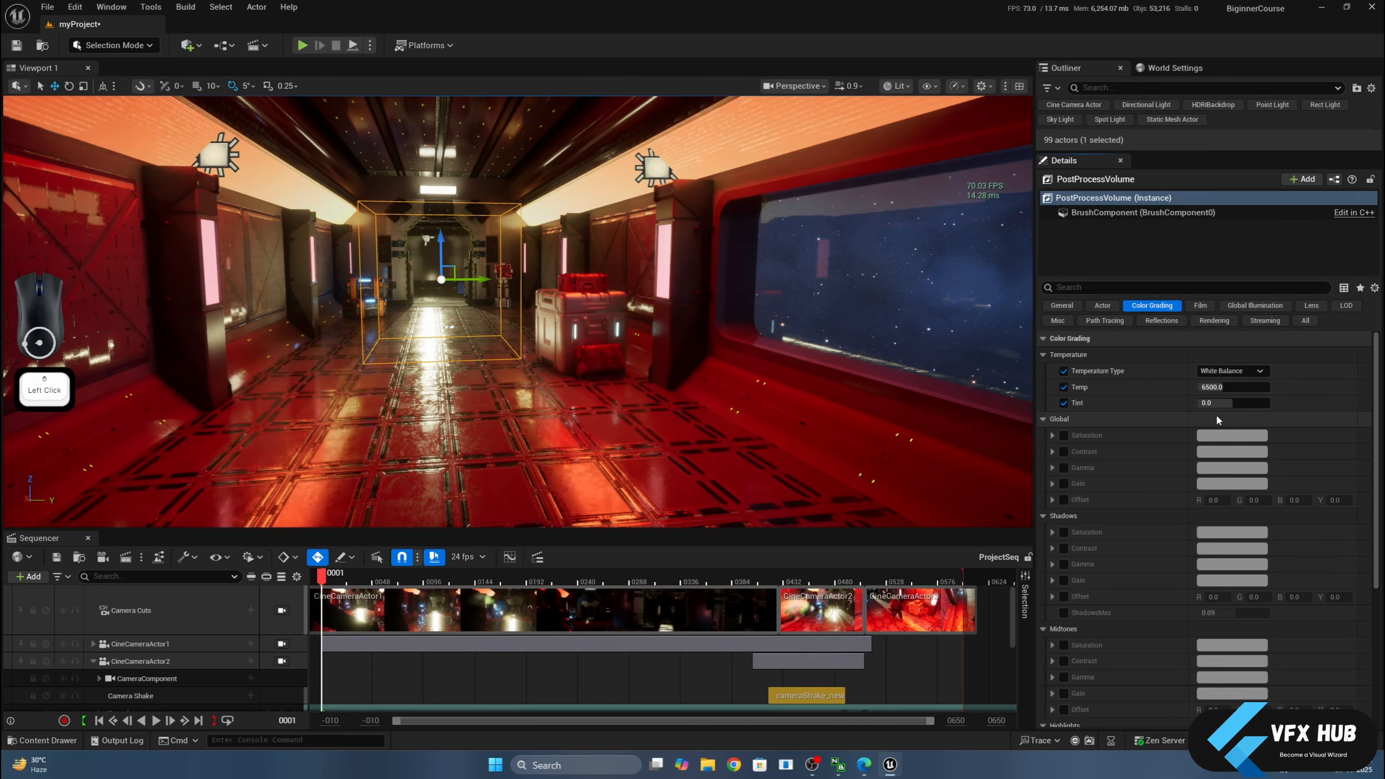
Try the Gamma, Contrast and Gain overrides in the Global color grading settings, and turn them off again.
{"action": "left_click", "coordinate": [1063, 468]}
{"action": "left_click", "coordinate": [1063, 451]}
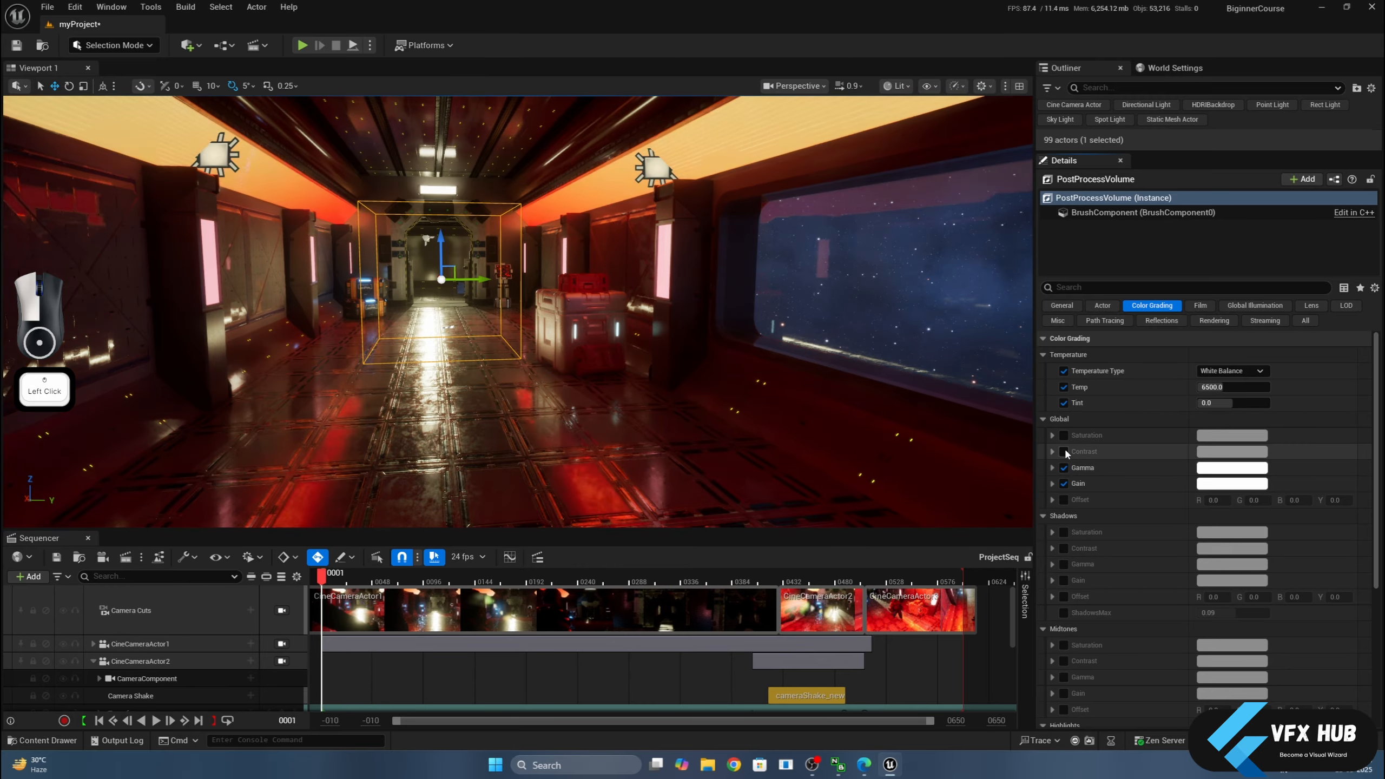
{"action": "left_click", "coordinate": [1064, 451]}
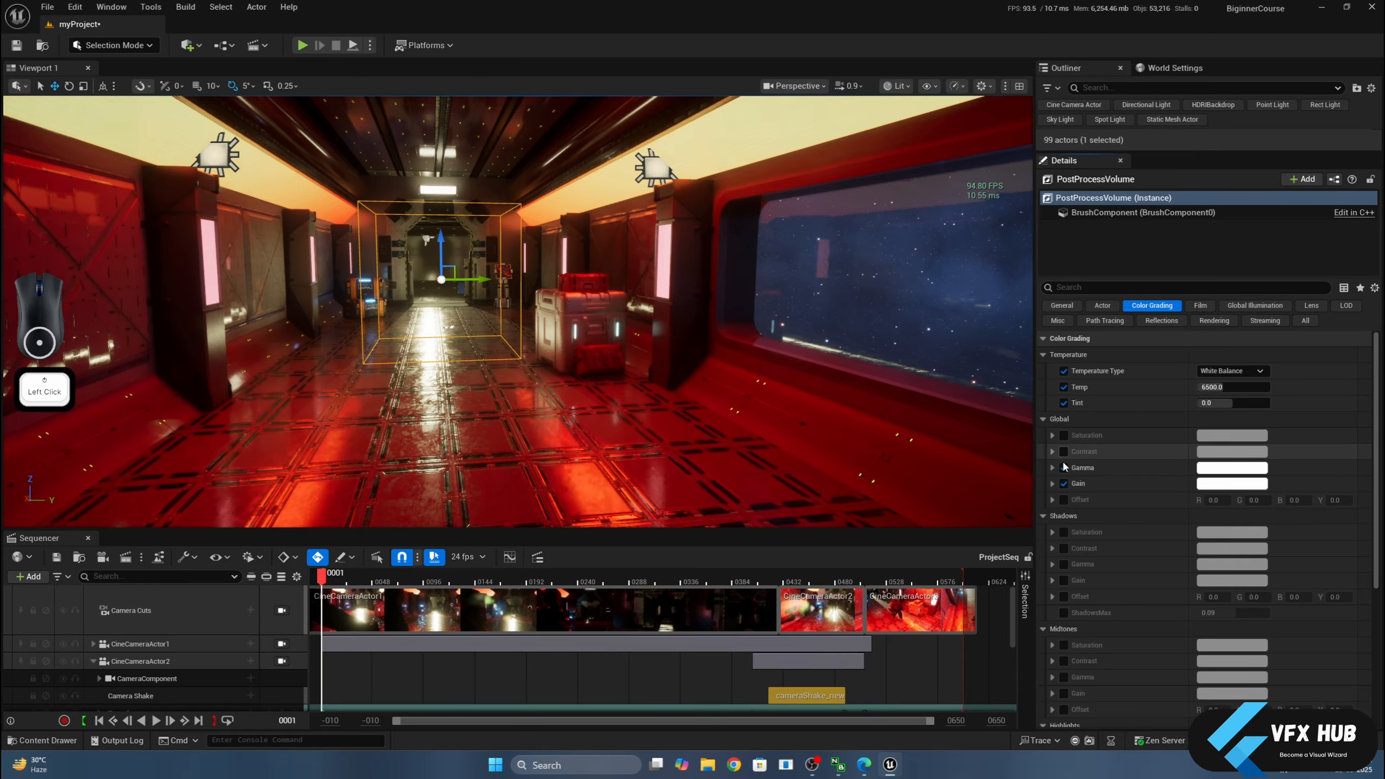
{"action": "left_click", "coordinate": [1064, 467]}
{"action": "left_click", "coordinate": [1063, 483]}
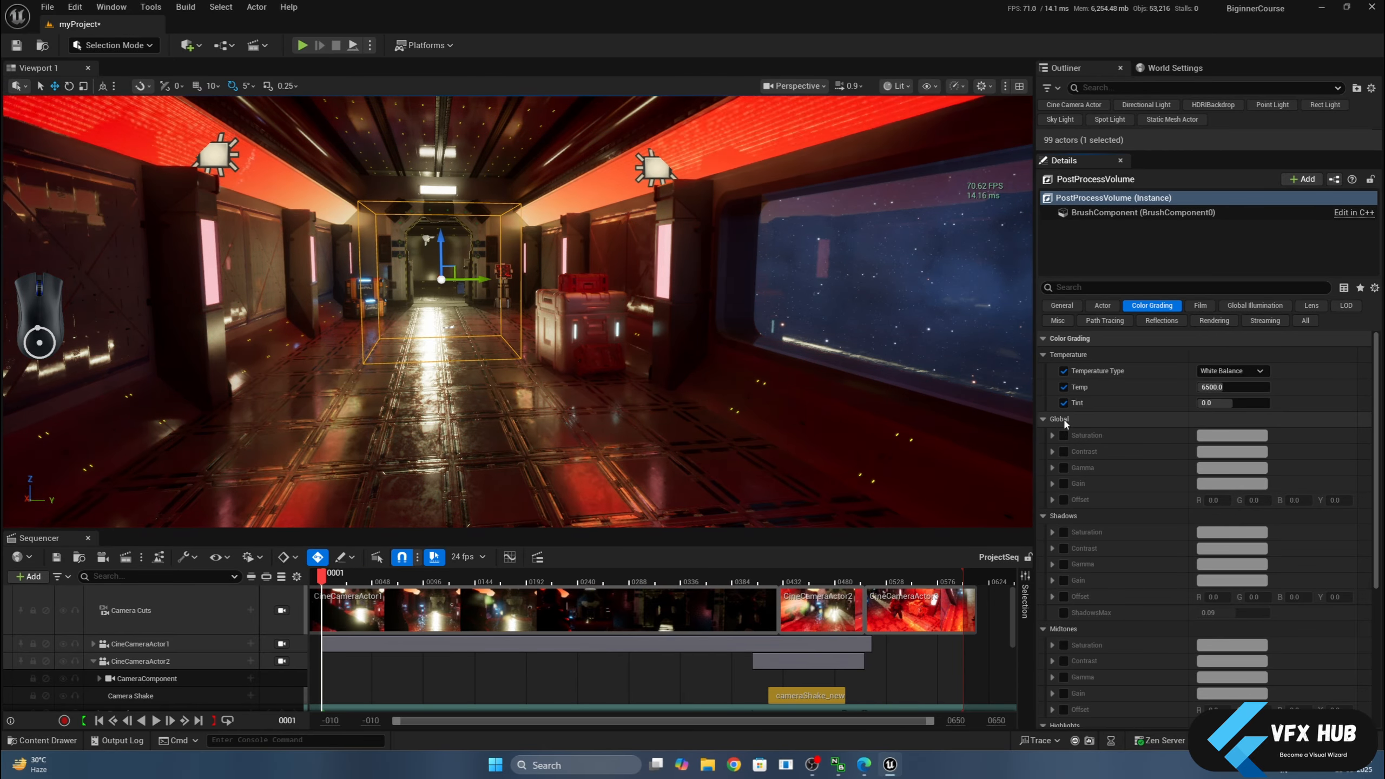
Turn off the Tint, Temp and Temperature Type overrides in the volume's Color Grading settings.
{"action": "left_click", "coordinate": [1063, 402]}
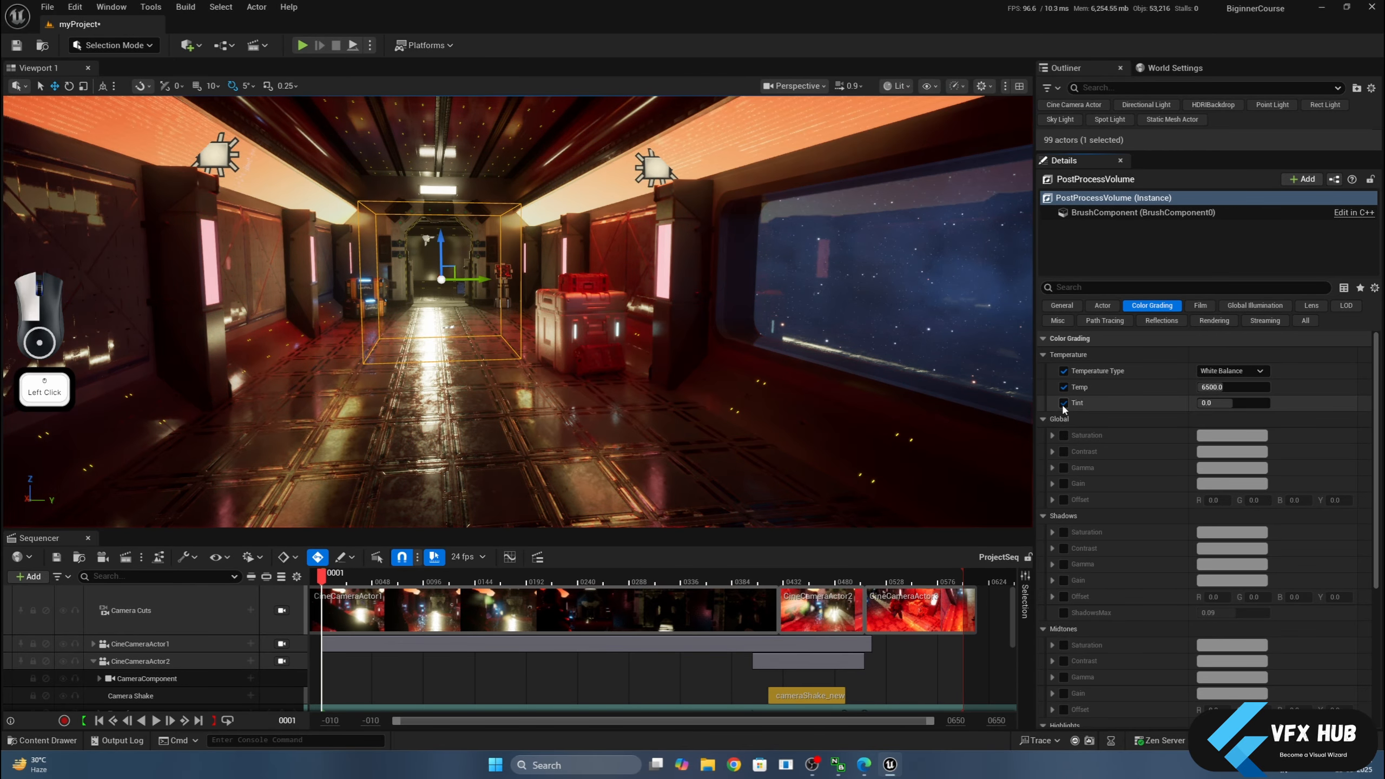
{"action": "left_click", "coordinate": [1064, 371]}
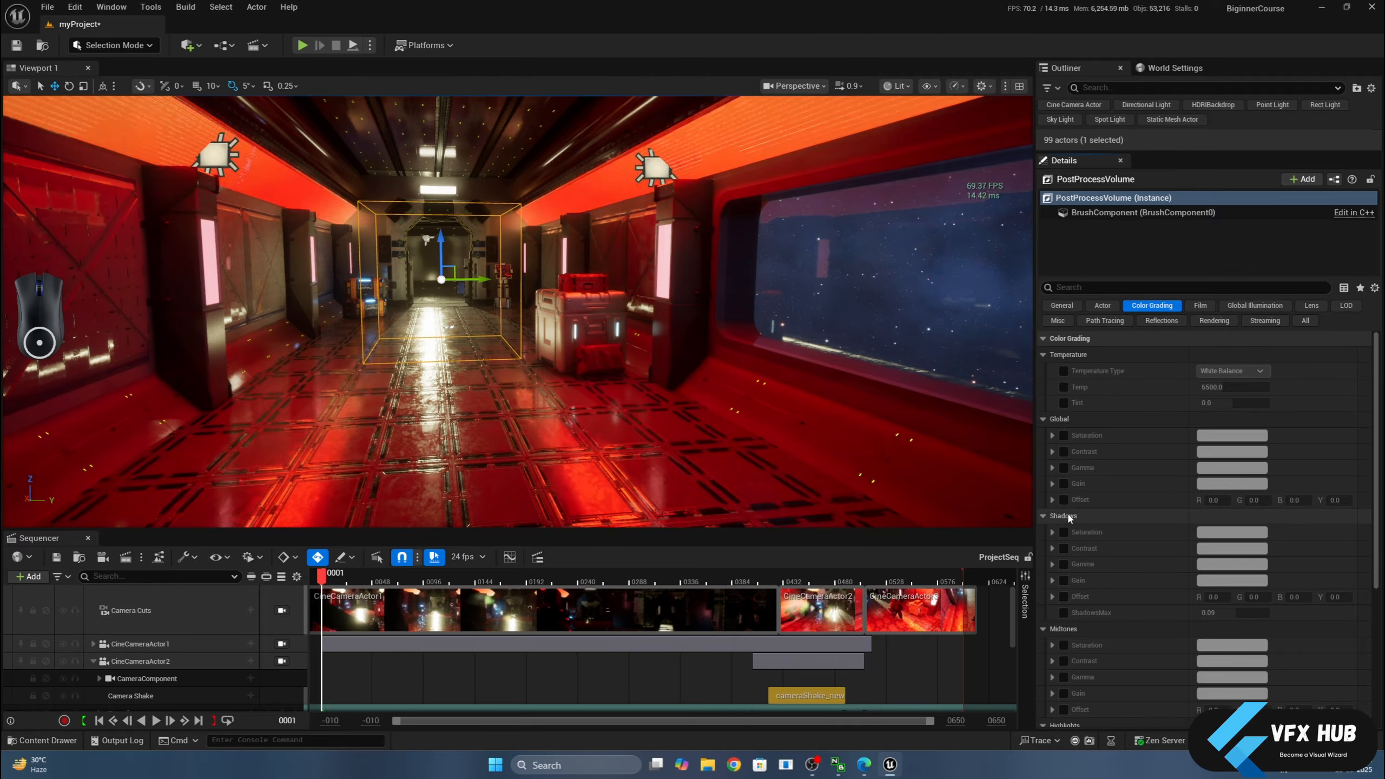
Try the Global Saturation override and a light blue Gain with red 0.603 and green 0.842, then reset Gain and turn both overrides off.
{"action": "left_click", "coordinate": [1063, 436]}
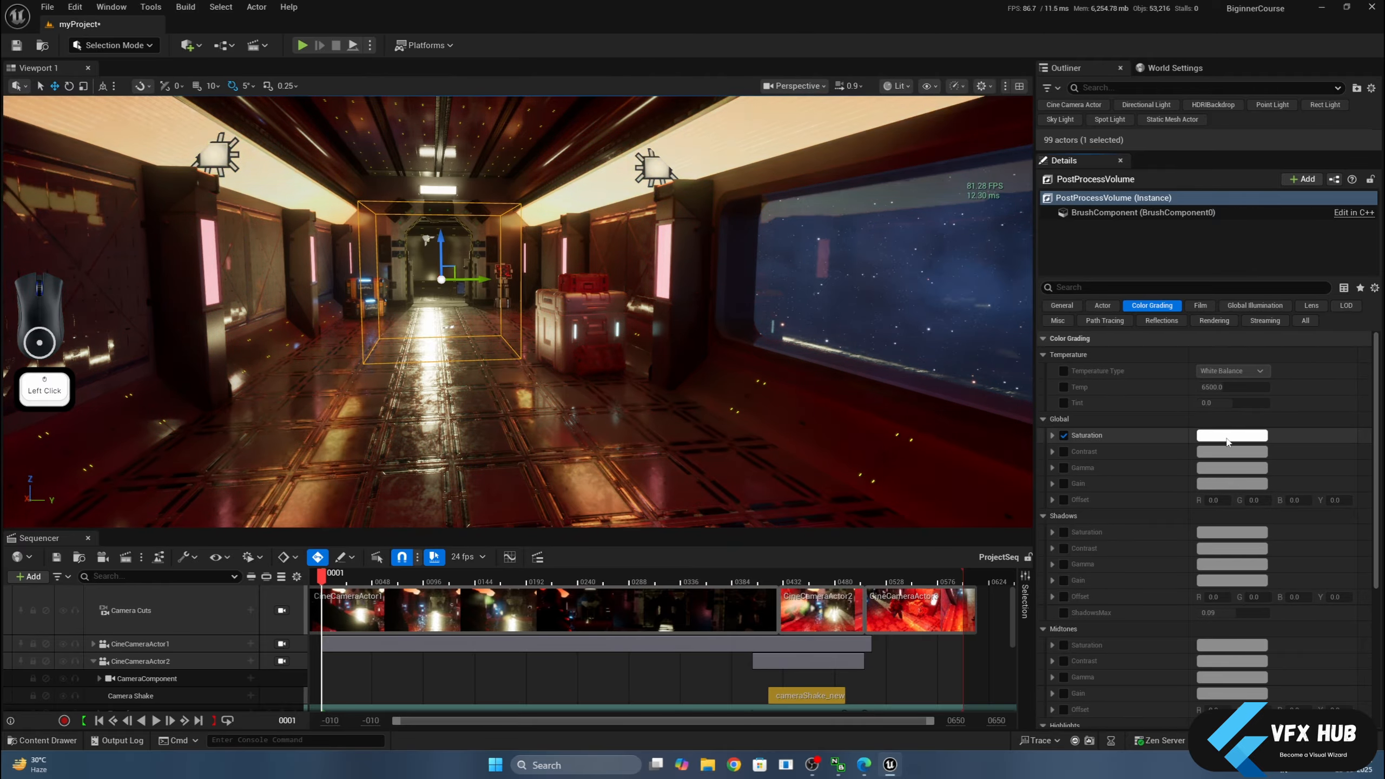
{"action": "left_click", "coordinate": [1064, 436]}
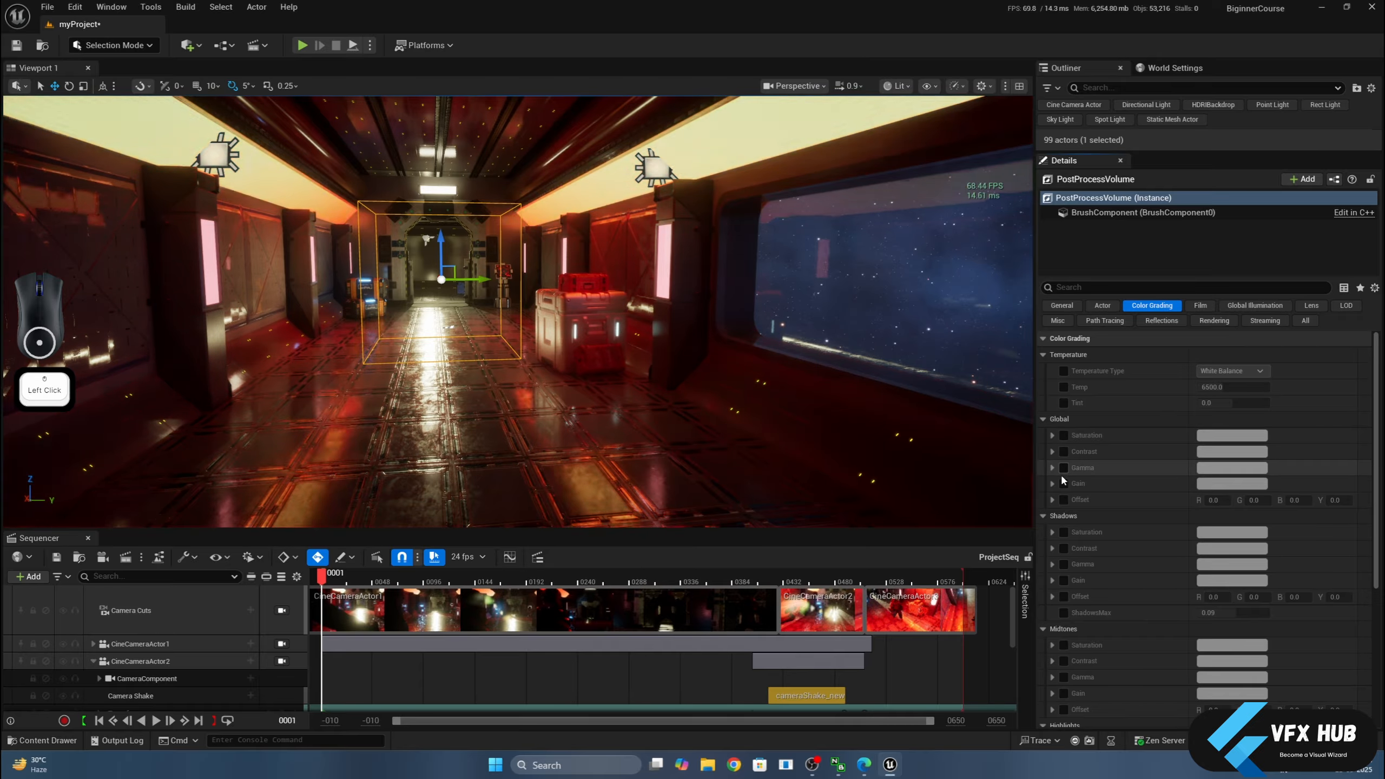
{"action": "left_click", "coordinate": [1064, 484]}
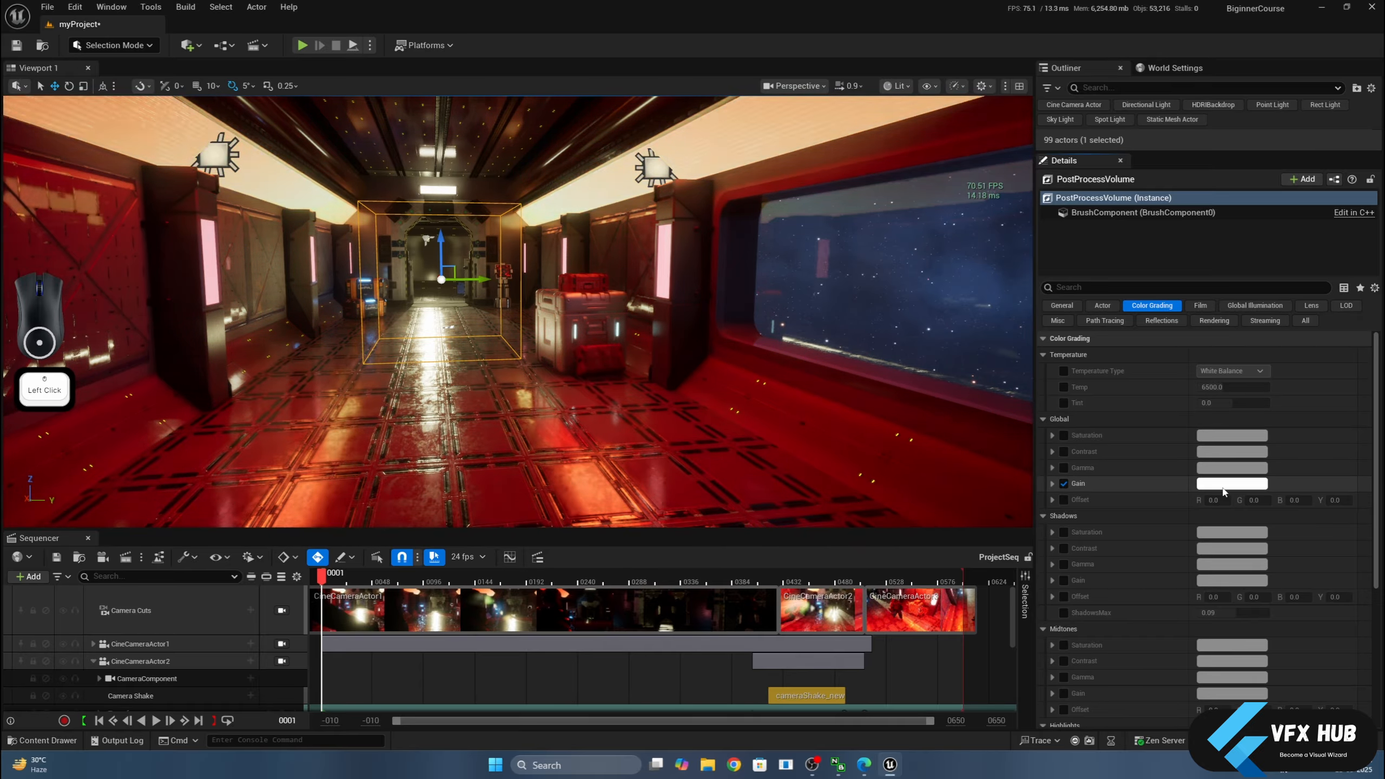
{"action": "left_click", "coordinate": [1140, 491]}
{"action": "left_click", "coordinate": [1135, 525]}
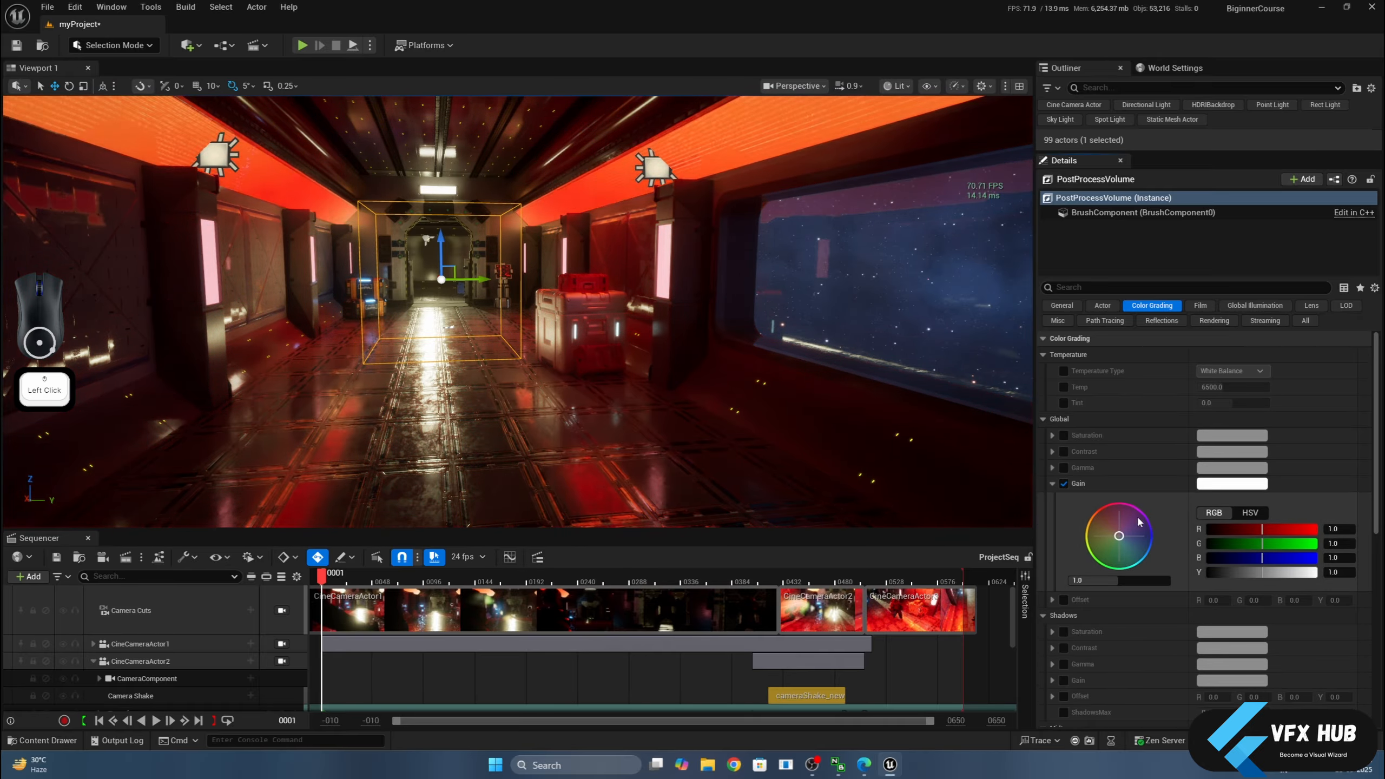
{"action": "mouse_move", "coordinate": [1135, 525]}
{"action": "left_mouse_down"}
{"action": "mouse_move", "coordinate": [1126, 560]}
{"action": "mouse_move", "coordinate": [1139, 550]}
{"action": "left_mouse_up"}
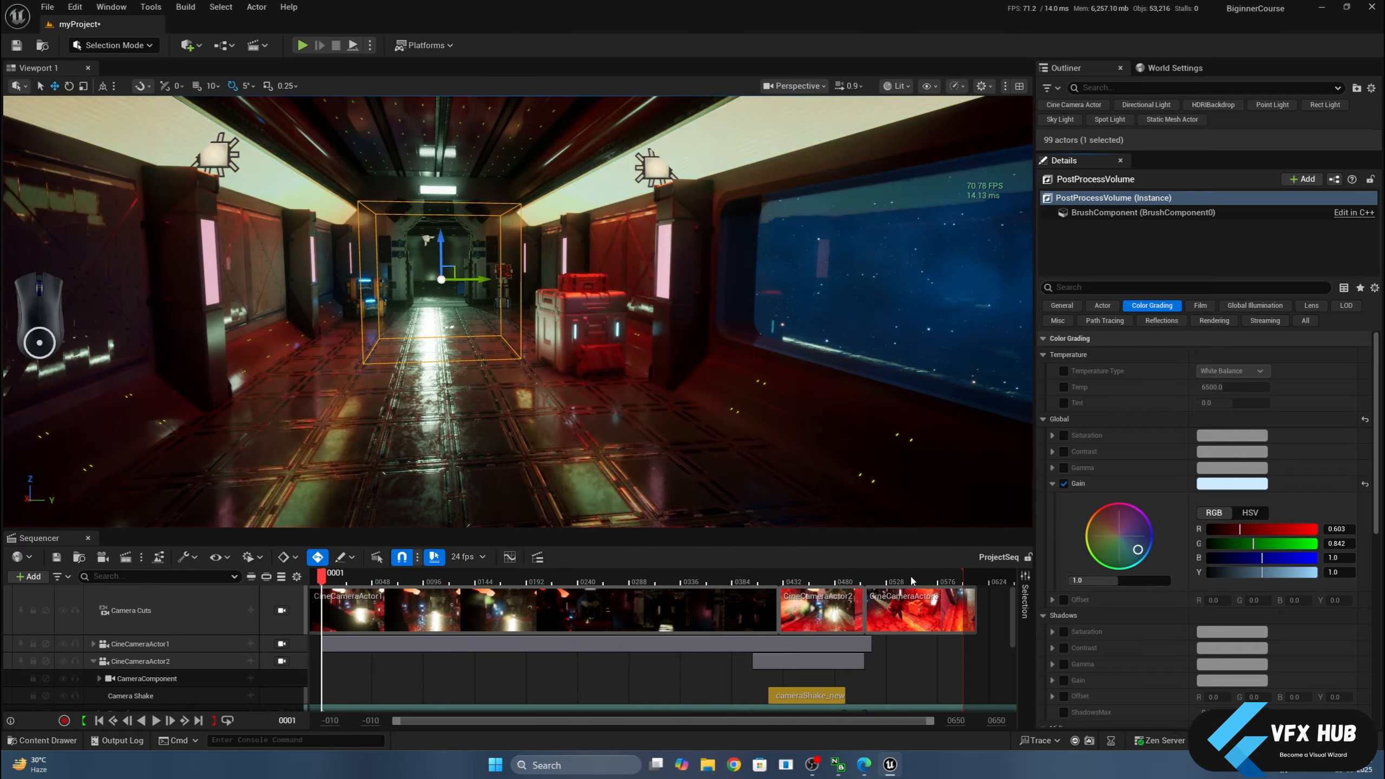
{"action": "left_click", "coordinate": [1365, 483]}
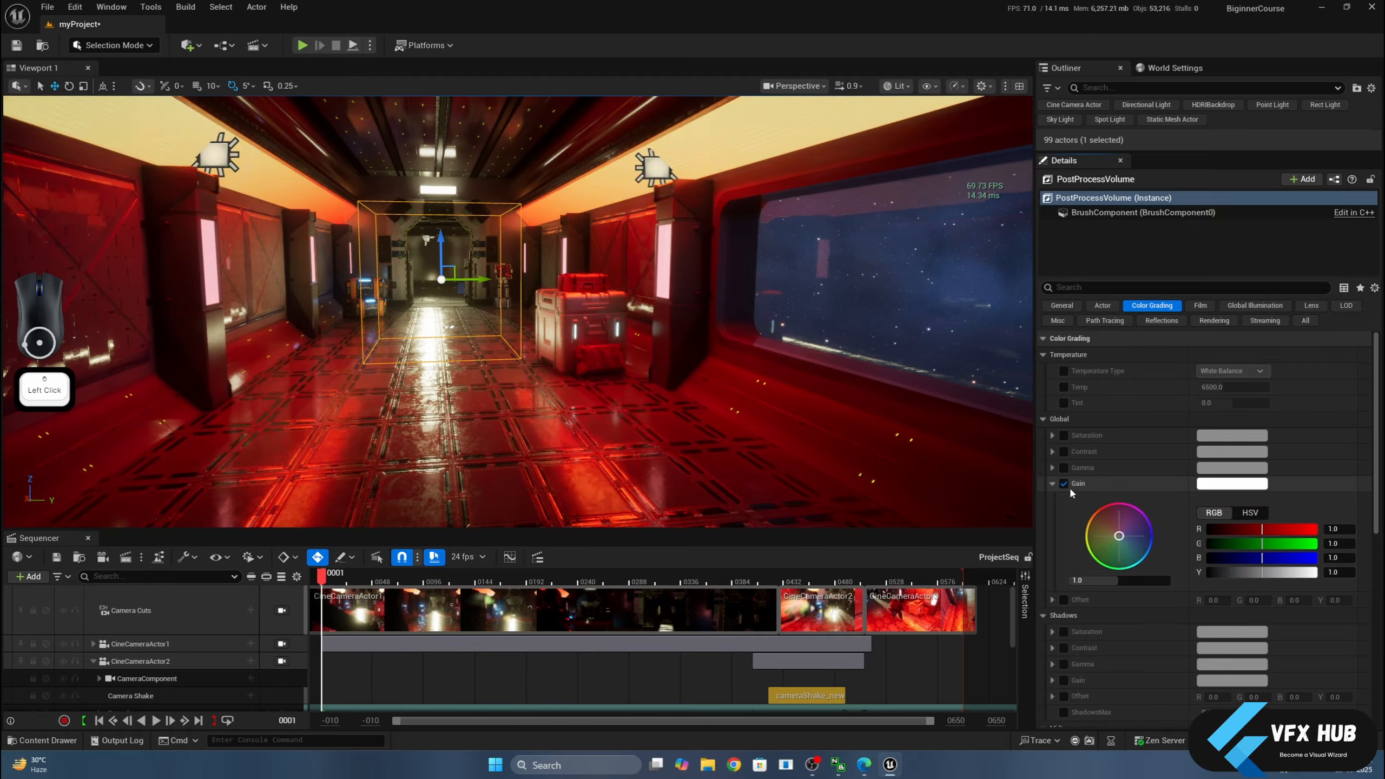
{"action": "left_click", "coordinate": [1054, 483]}
{"action": "left_click", "coordinate": [1064, 483]}
{"action": "scroll", "coordinate": [1066, 595], "scroll_direction": "down", "scroll_amount": 2}
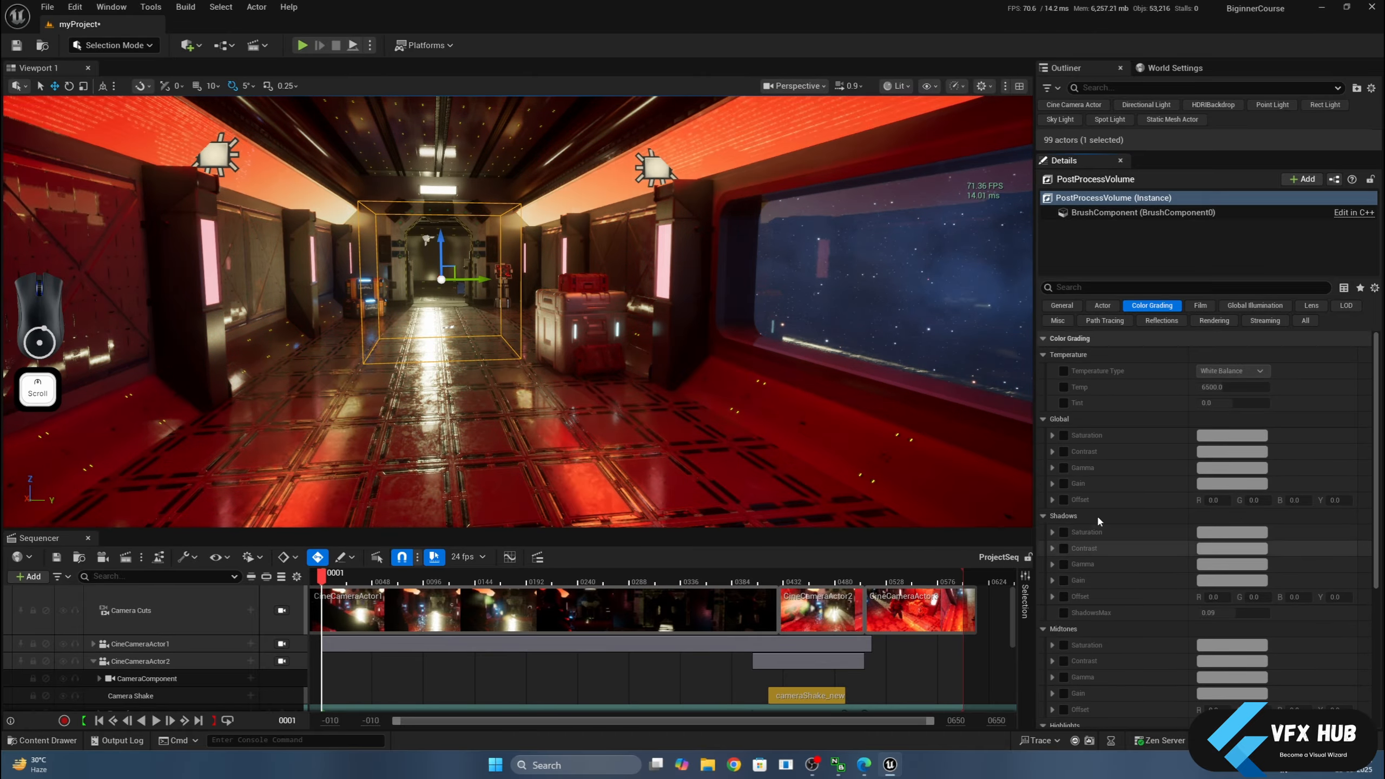
{"action": "scroll", "coordinate": [1098, 516], "scroll_direction": "up", "scroll_amount": 2}
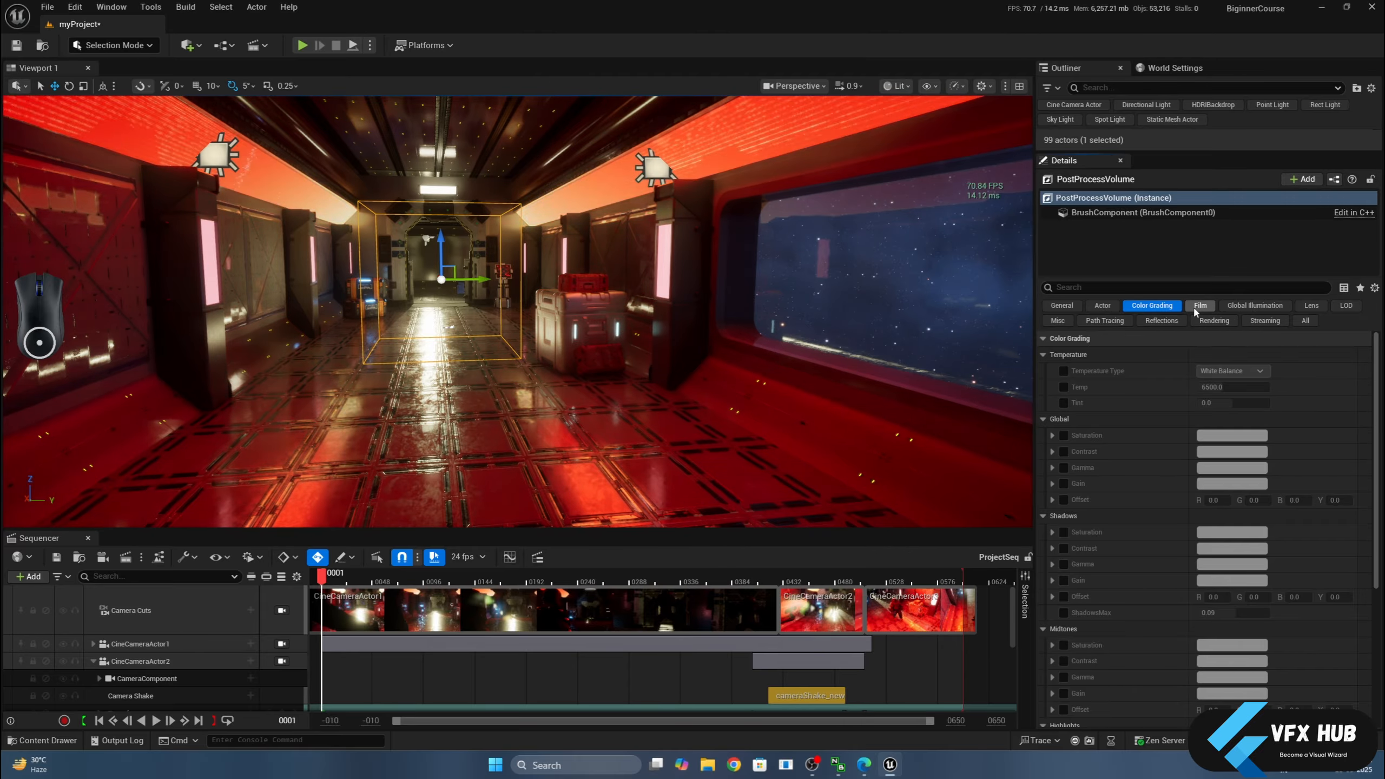
Show the volume's Film settings, turn on the Film Grain Intensity override, and try values of 10 and 0.1.
{"action": "left_click", "coordinate": [1200, 306]}
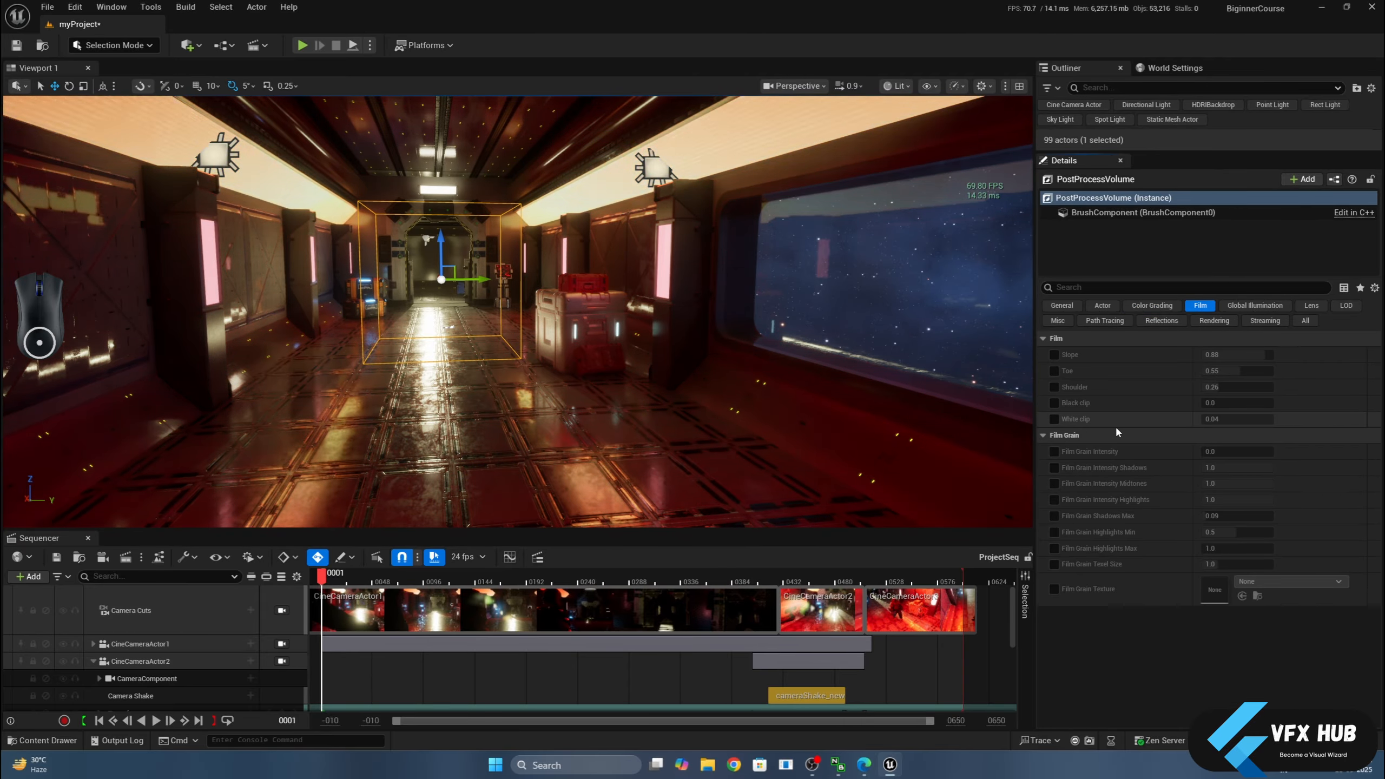
{"action": "left_click", "coordinate": [1054, 452]}
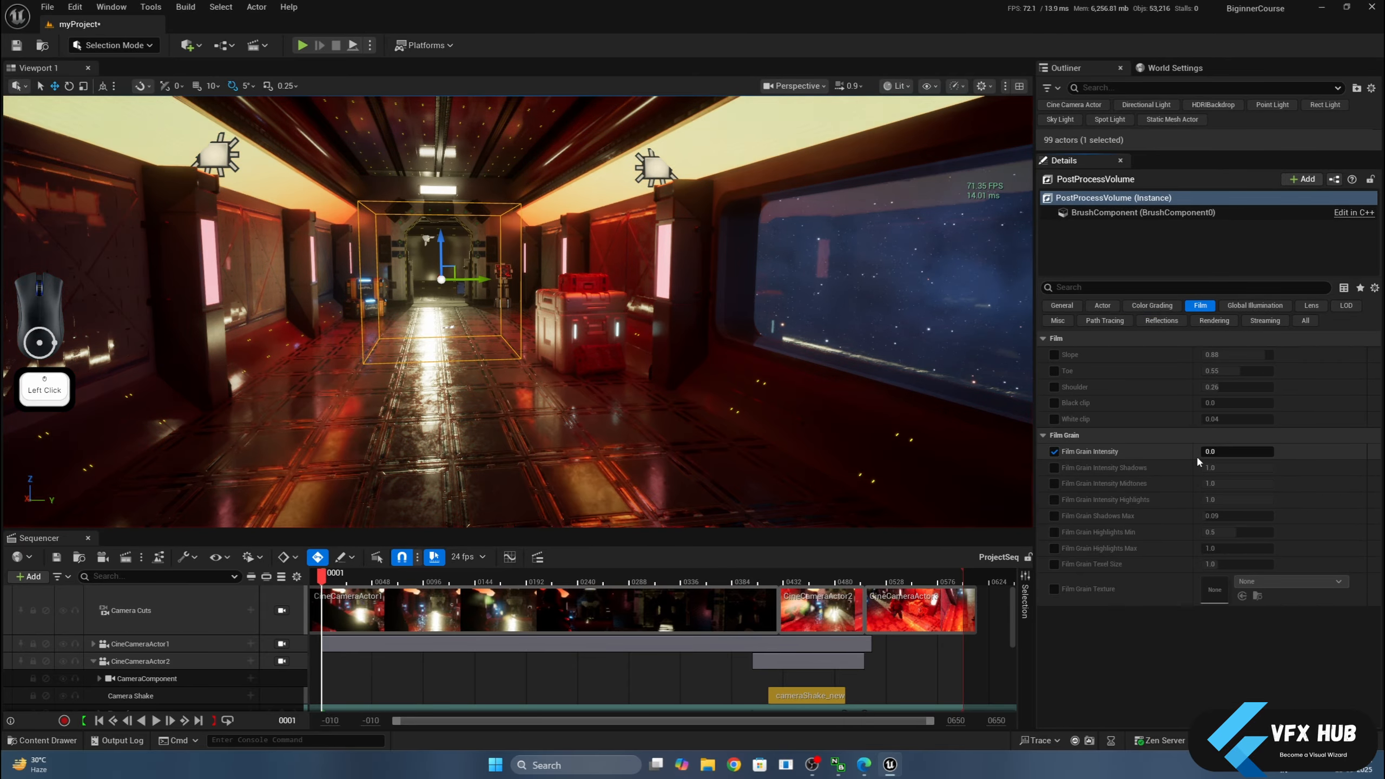
{"action": "left_click", "coordinate": [1226, 452]}
{"action": "type", "text": "10"}
{"action": "key", "text": "Return"}
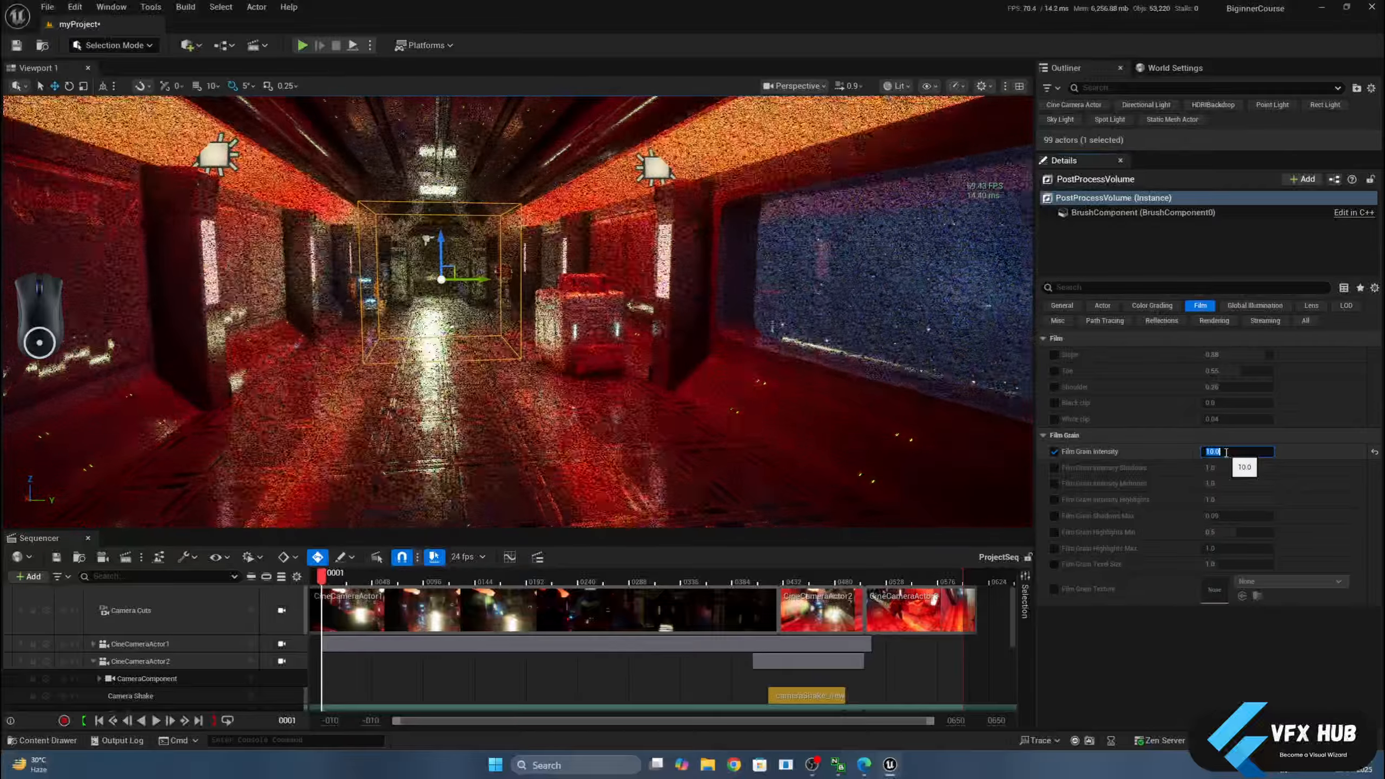
{"action": "type", "text": "0.1"}
{"action": "key", "text": "Return"}
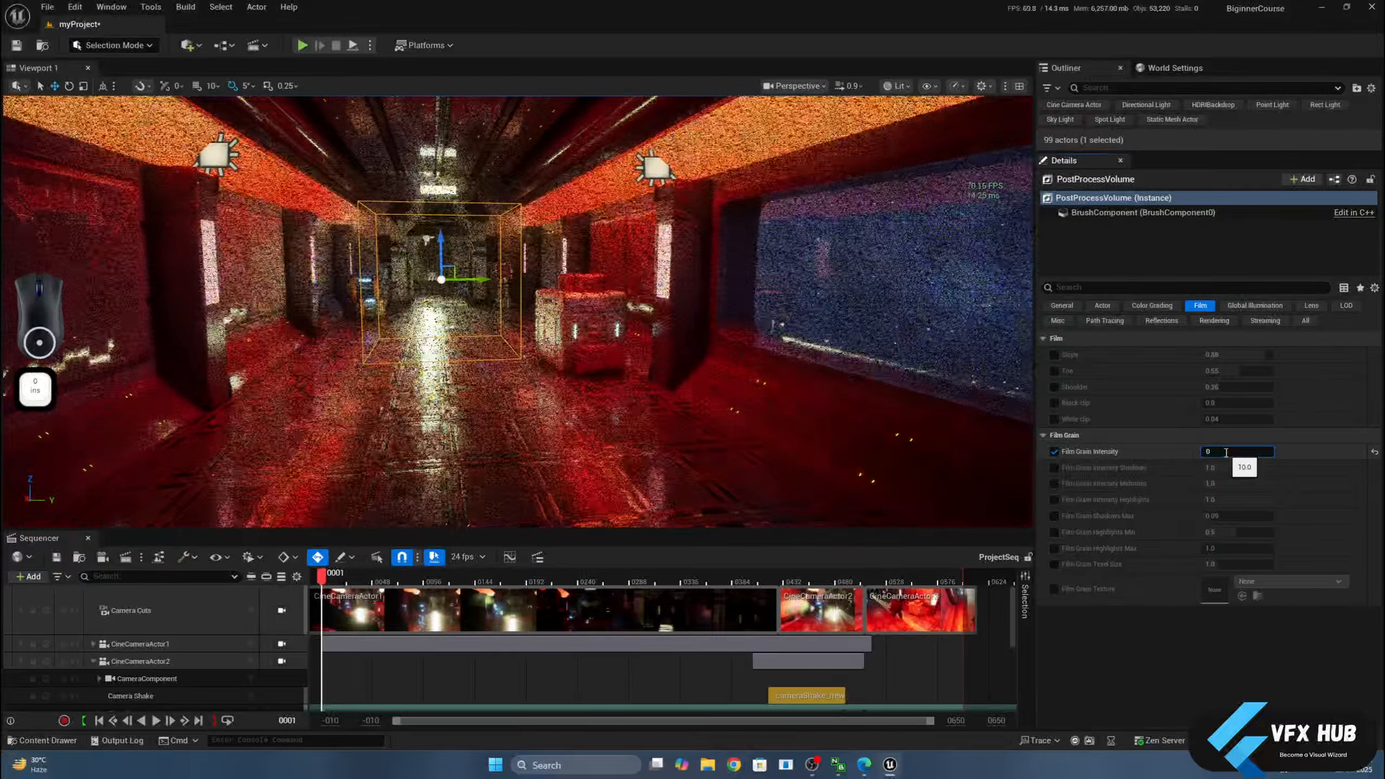
Try Film Grain Intensity at 0.2 and about 0.146.
{"action": "left_click", "coordinate": [1227, 452]}
{"action": "key", "text": "BackSpace"}
{"action": "key", "text": "BackSpace"}
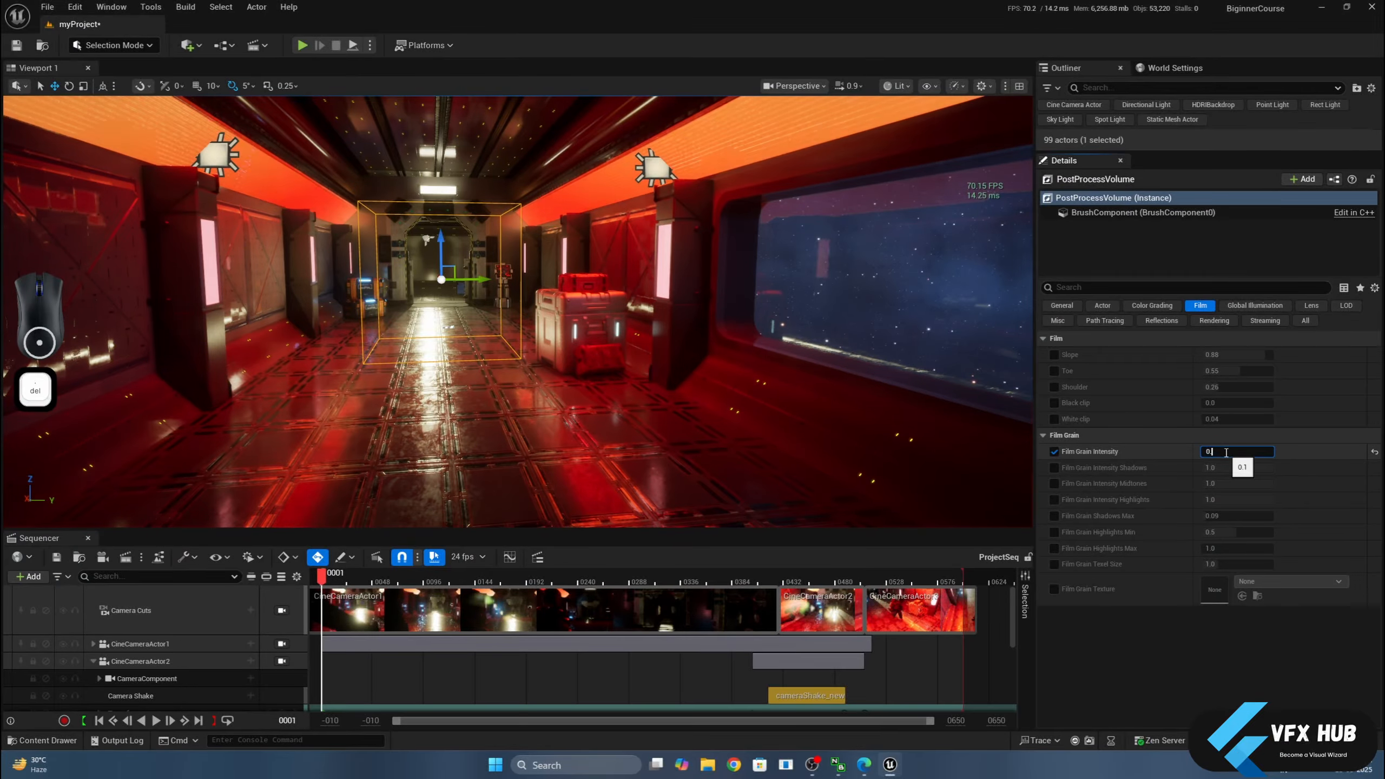
{"action": "type", "text": ".2"}
{"action": "key", "text": "Return"}
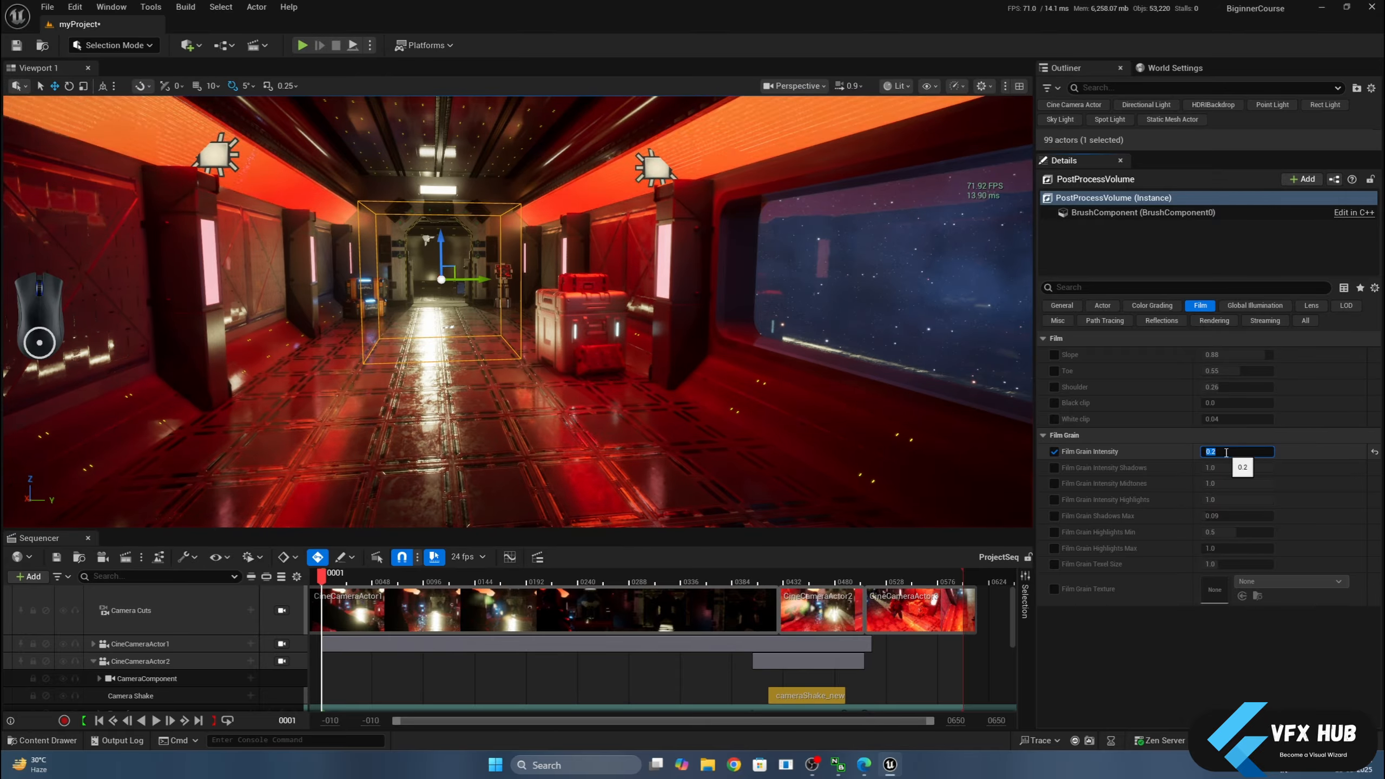
{"action": "left_click", "coordinate": [1211, 451]}
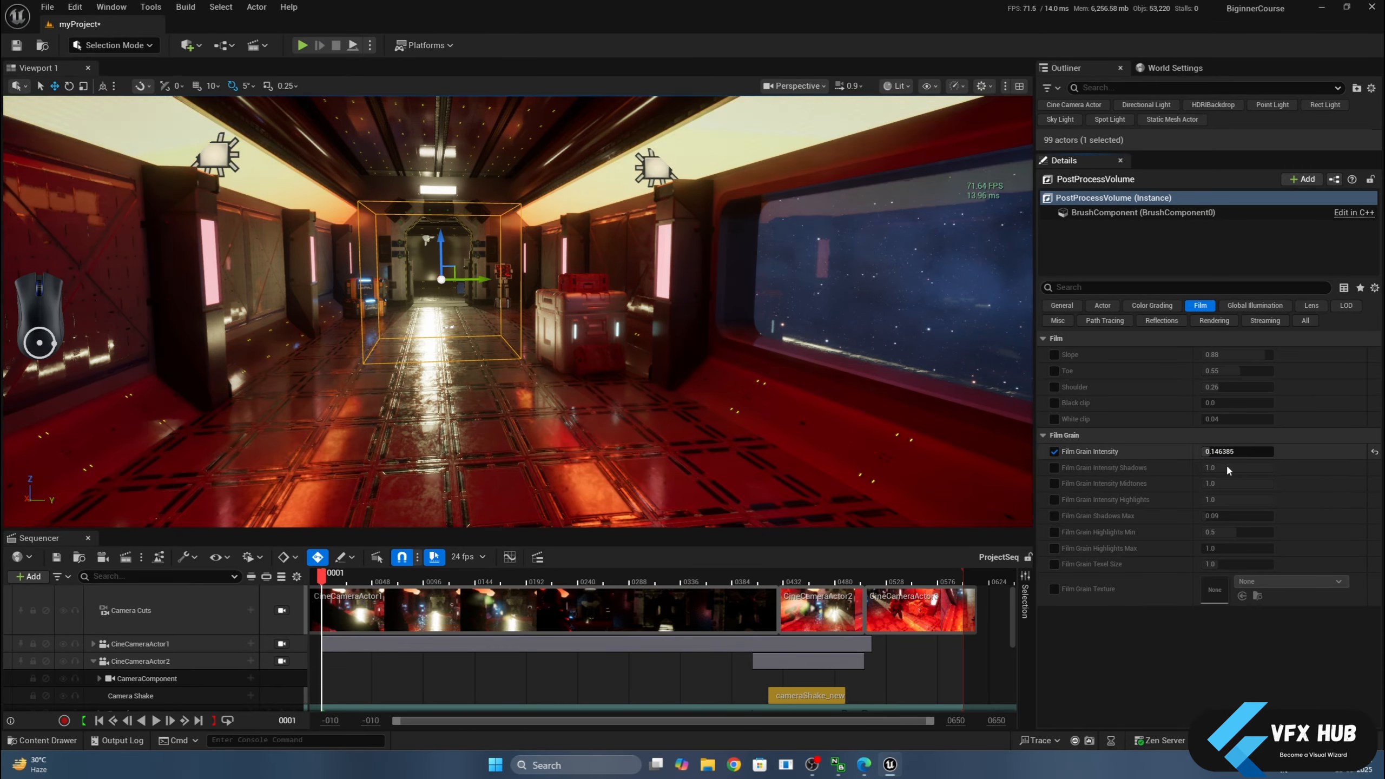
{"action": "left_click", "coordinate": [1243, 436]}
{"action": "left_click", "coordinate": [1121, 436]}
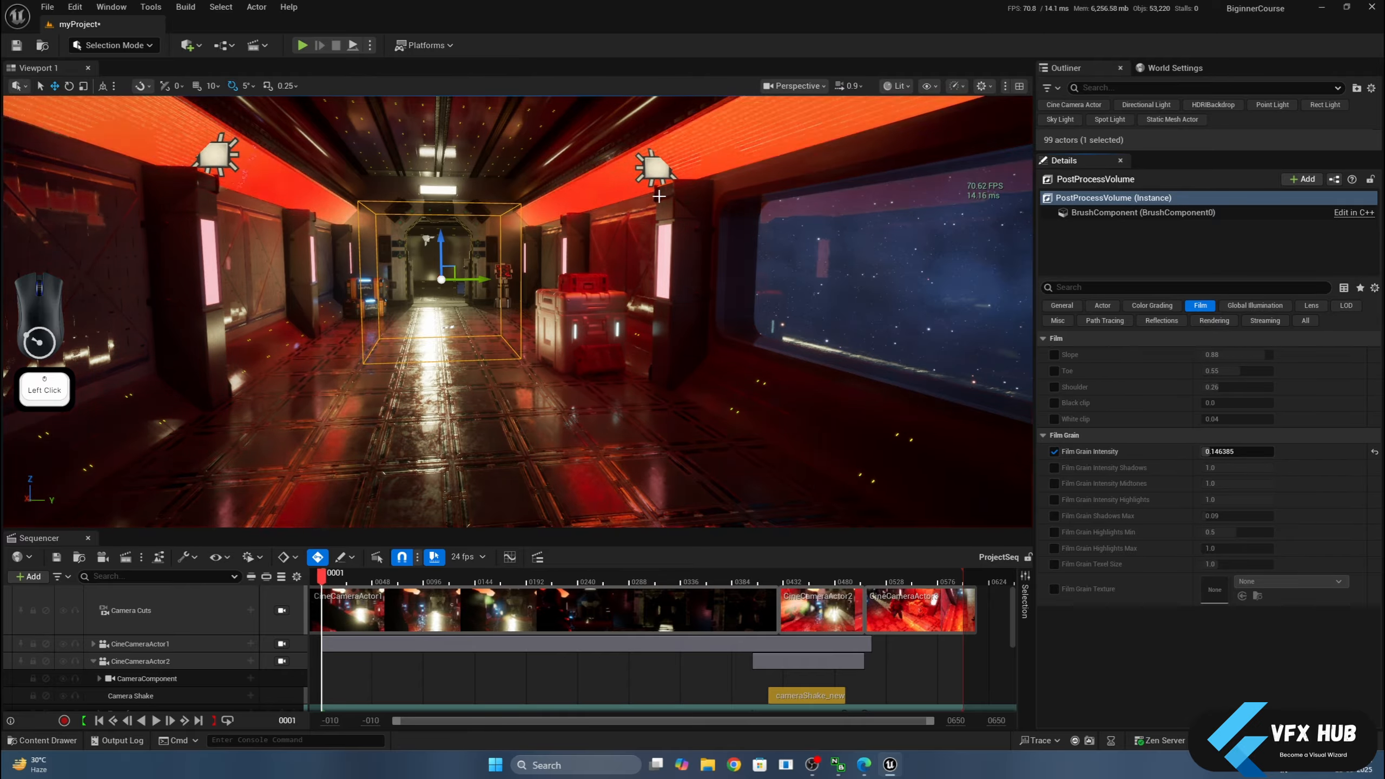
Set Film Grain Intensity to 0.02, checking the grain close up on the red crates and across the corridor.
{"action": "scroll", "coordinate": [518, 311], "scroll_direction": "down", "scroll_amount": 3}
{"action": "middle_click_drag", "start_coordinate": [518, 312], "coordinate": [425, 328]}
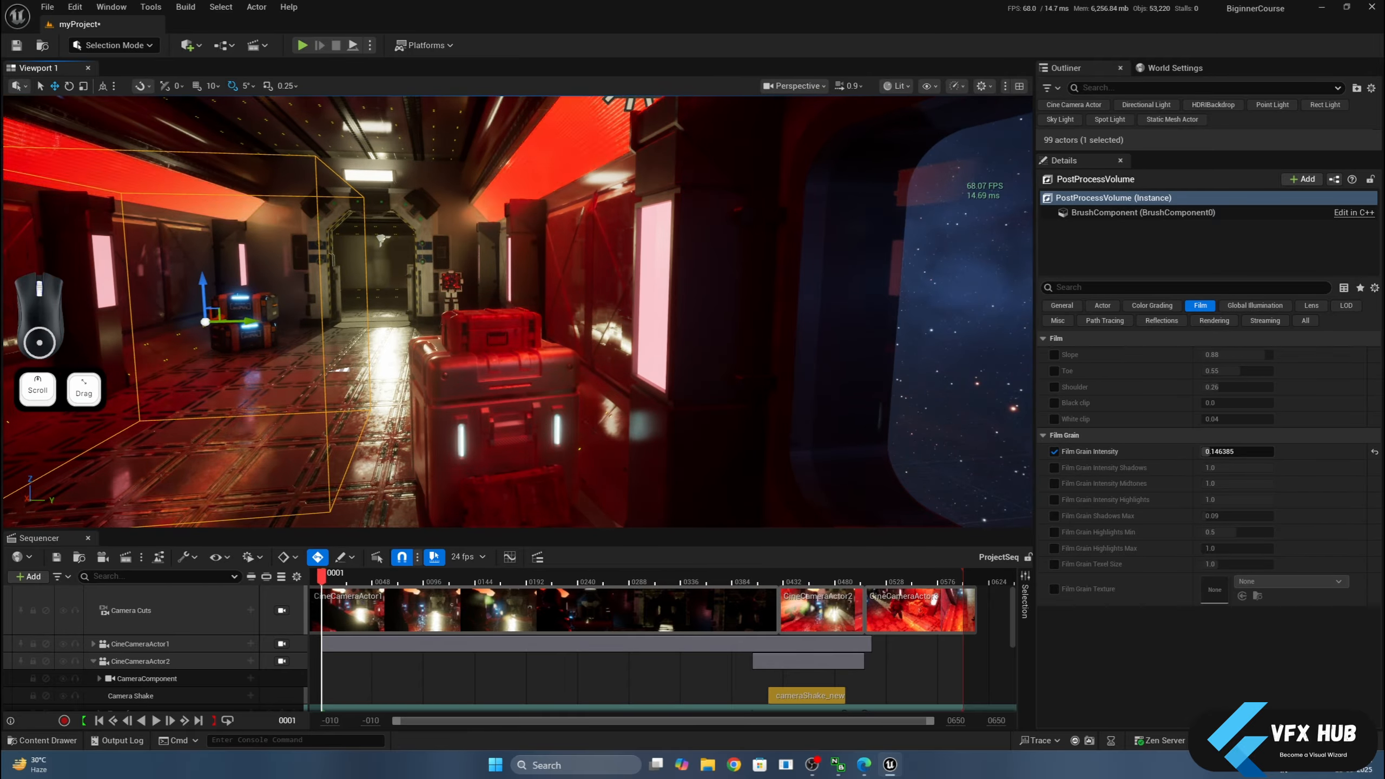
{"action": "scroll", "coordinate": [578, 351], "scroll_direction": "down", "scroll_amount": 5}
{"action": "scroll", "coordinate": [578, 350], "scroll_direction": "up", "scroll_amount": 2}
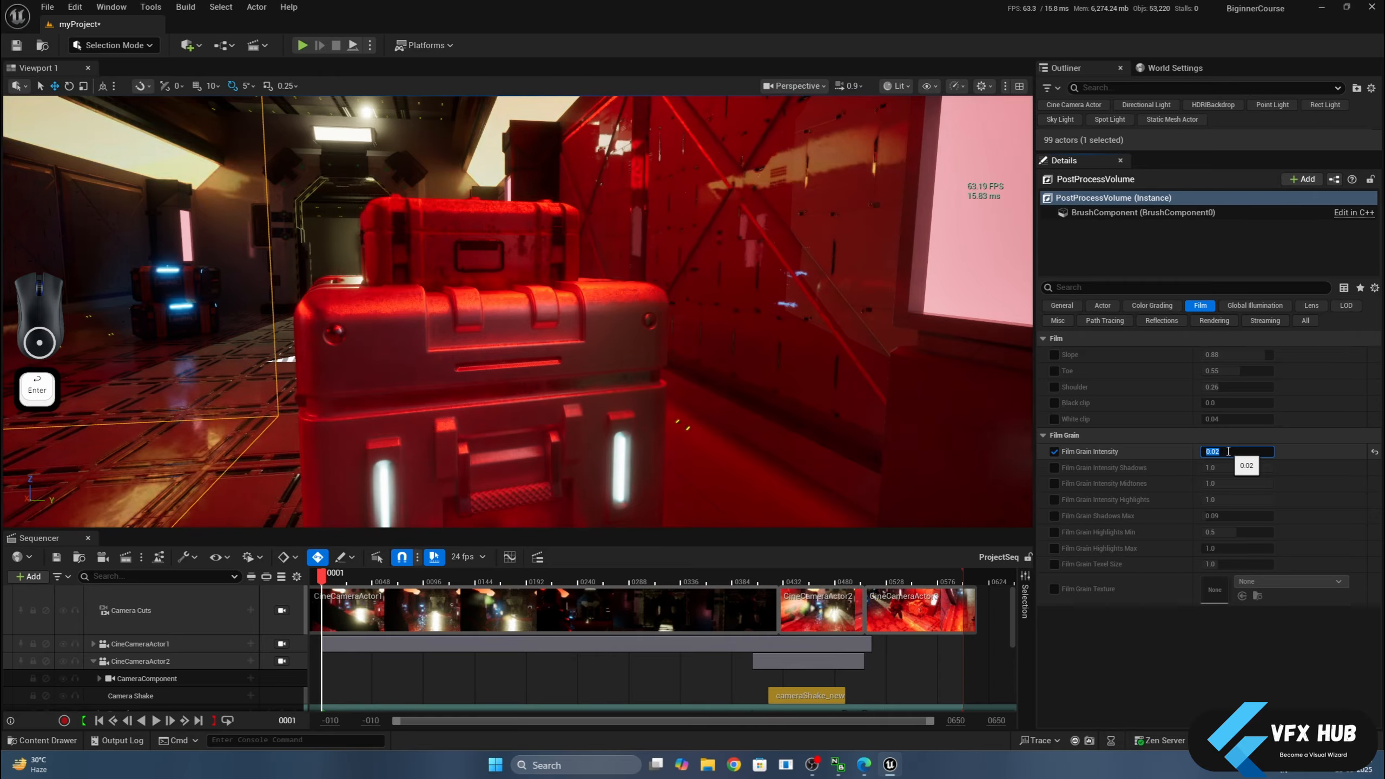
{"action": "scroll", "coordinate": [611, 300], "scroll_direction": "down", "scroll_amount": 10}
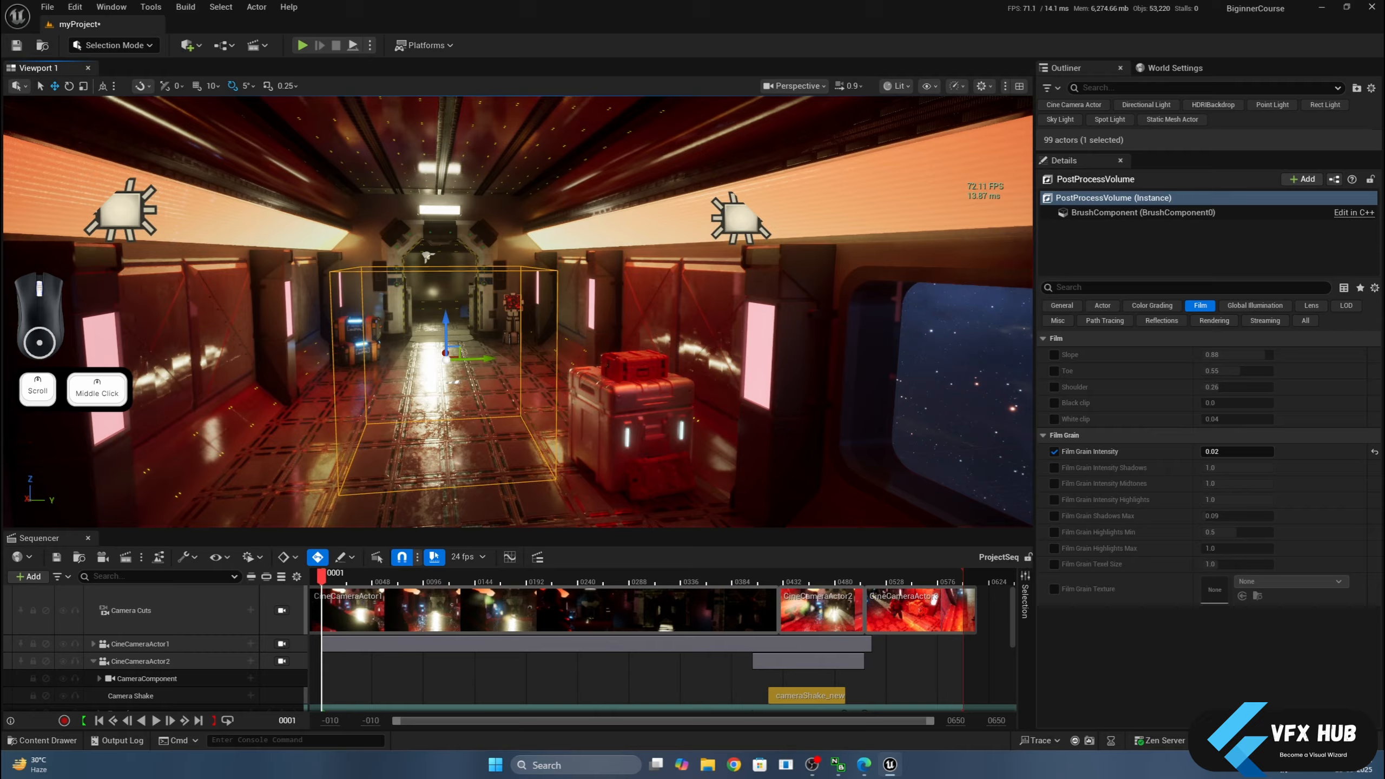
{"action": "middle_click_drag", "start_coordinate": [611, 300], "coordinate": [556, 305]}
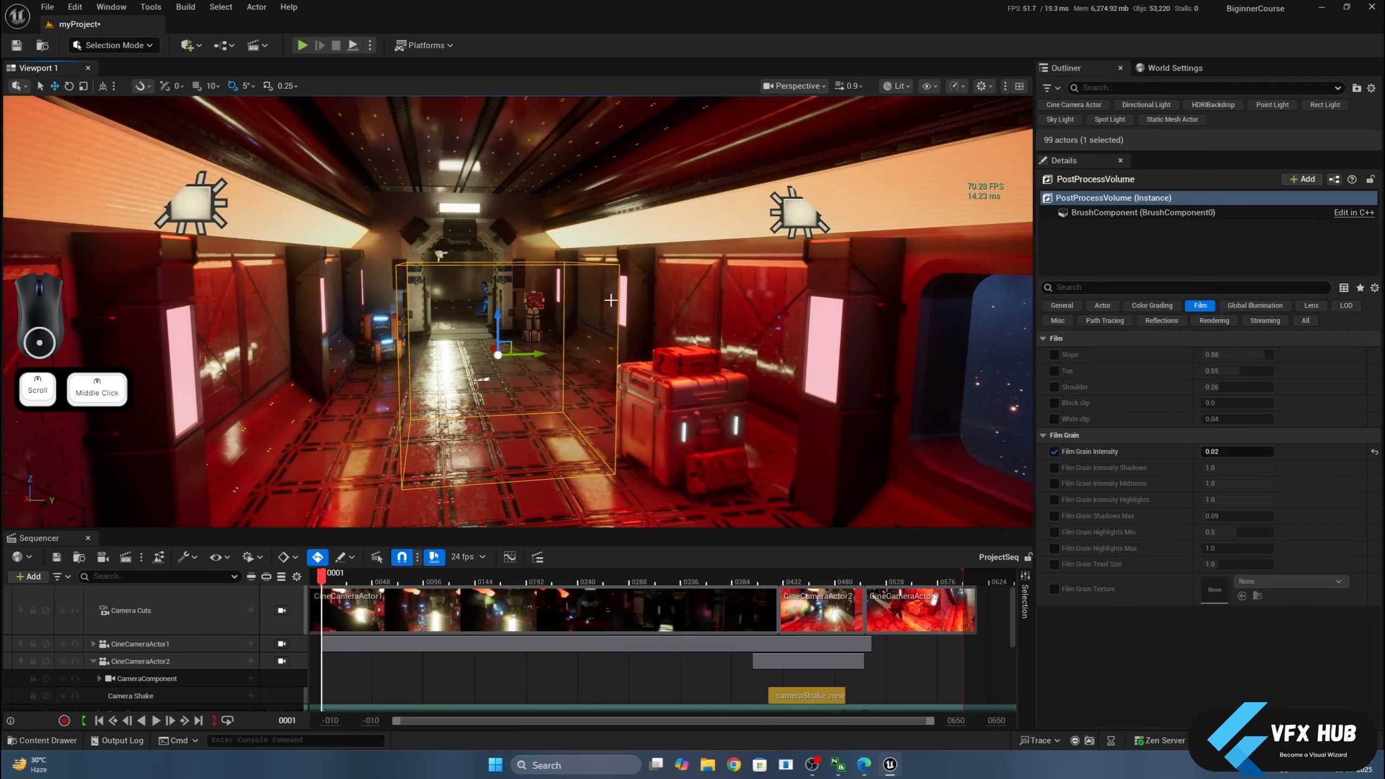
{"action": "middle_click_drag", "start_coordinate": [919, 373], "coordinate": [999, 356]}
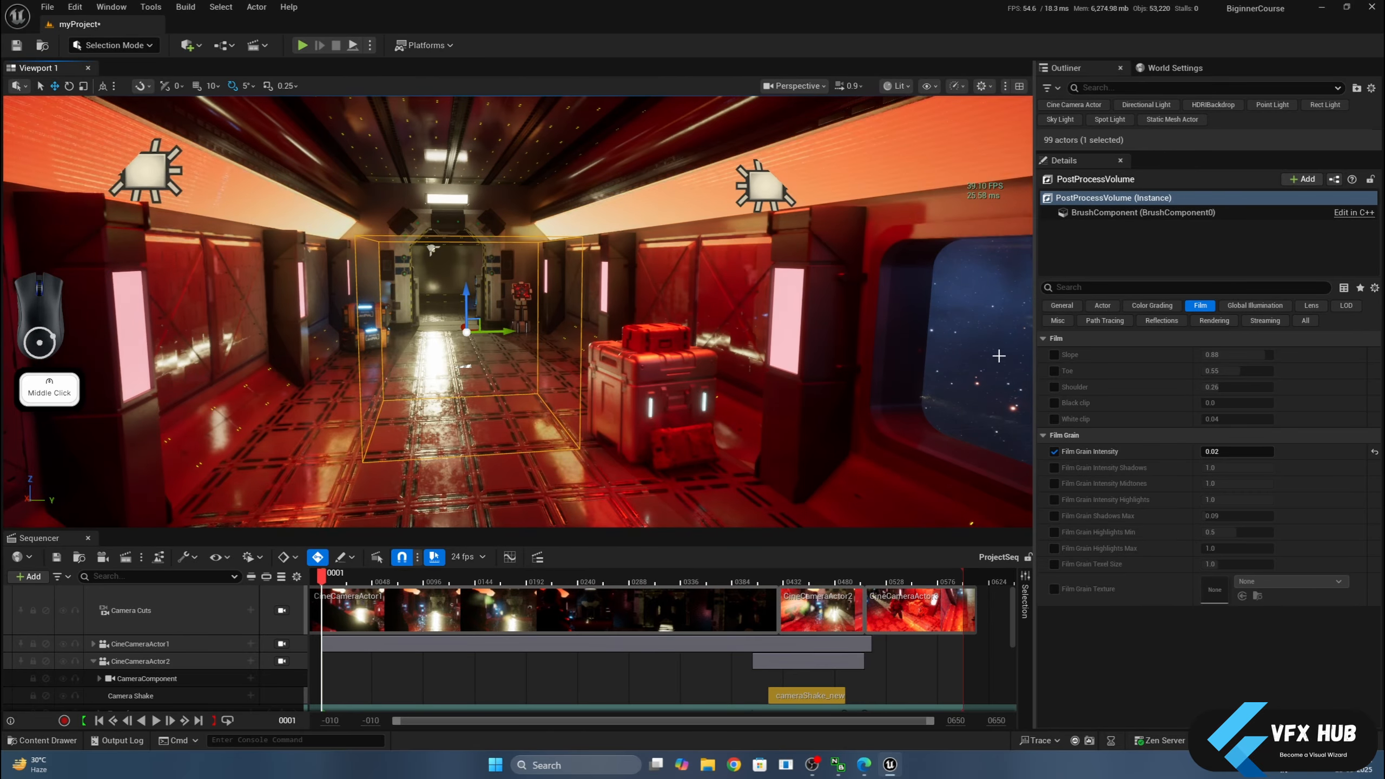
Filter all of the volume's properties by "vi" and try the Vignette Size override, leaving it off.
{"action": "left_click", "coordinate": [1306, 322]}
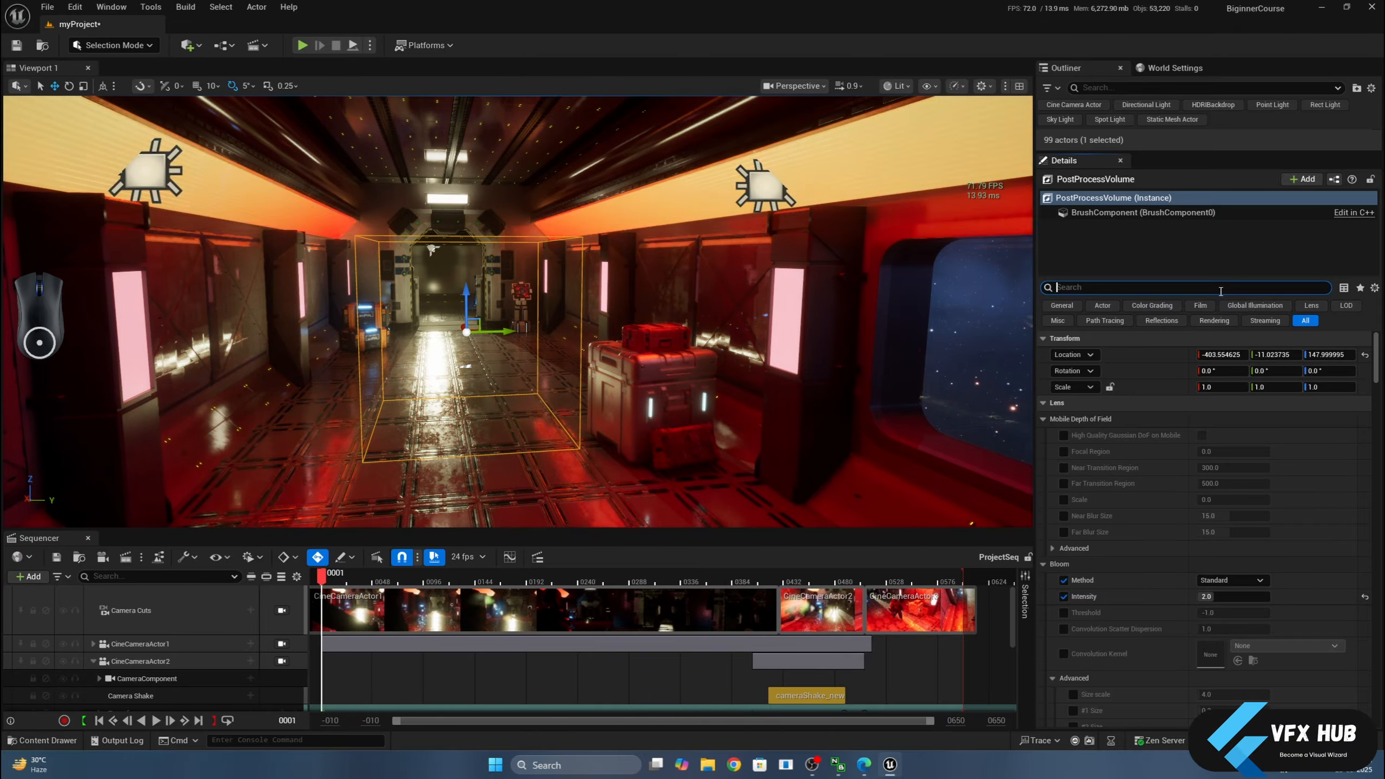
{"action": "type", "text": "vi"}
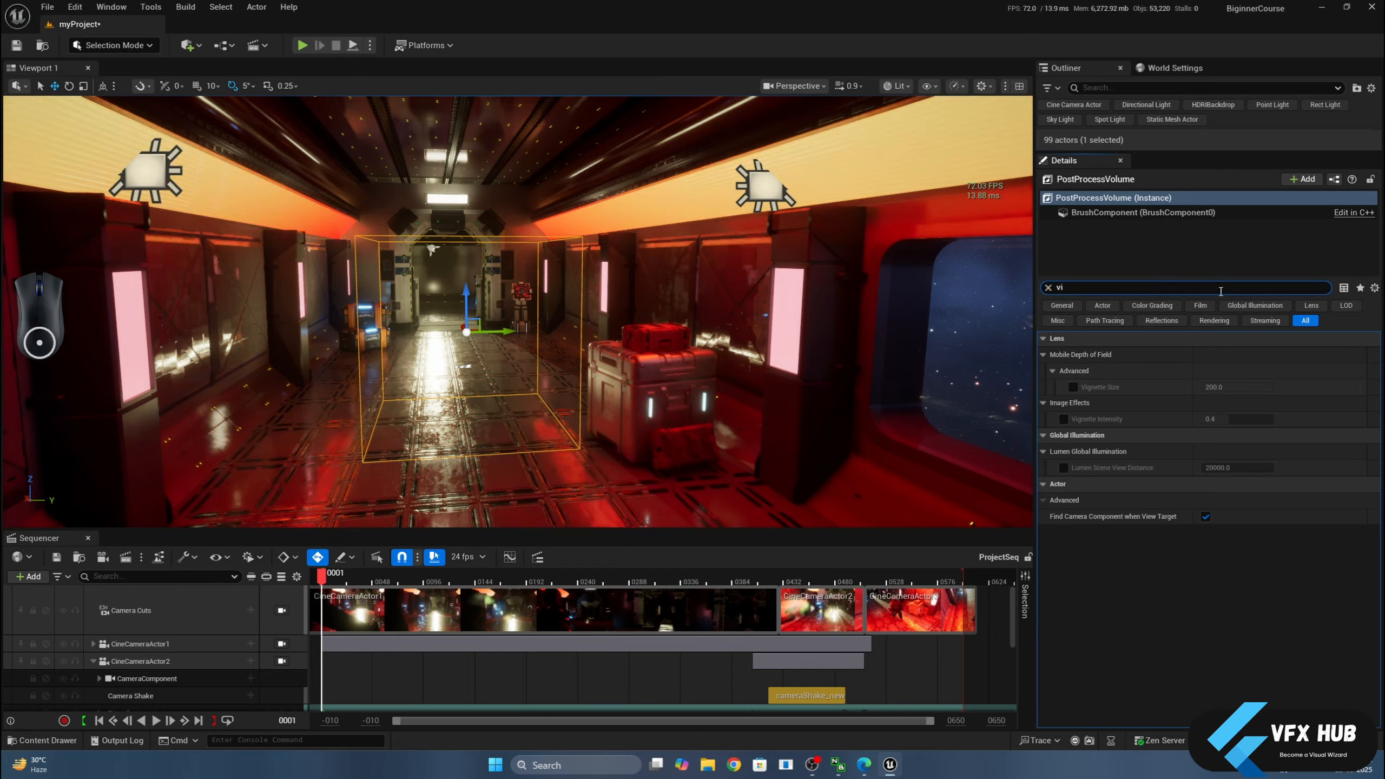
{"action": "left_click", "coordinate": [1072, 387]}
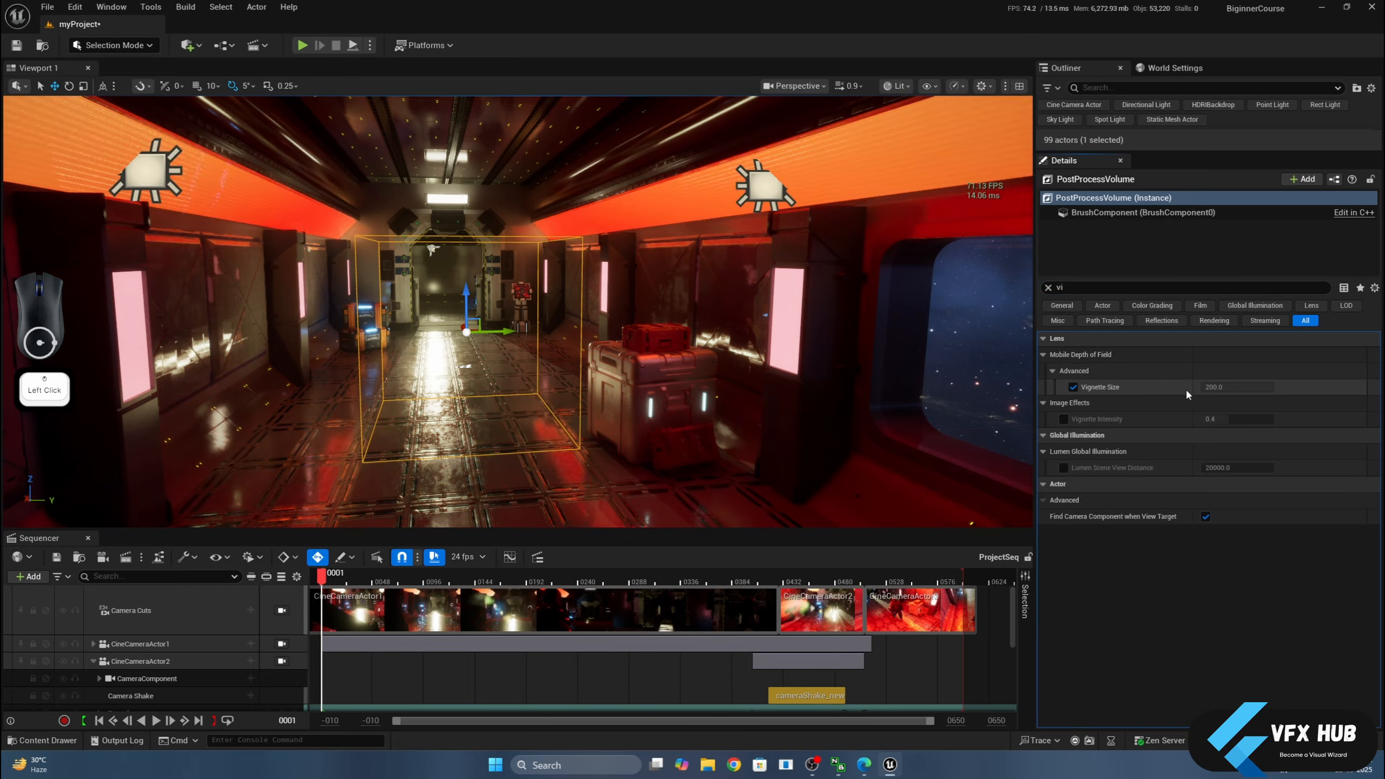
{"action": "left_click", "coordinate": [1072, 386]}
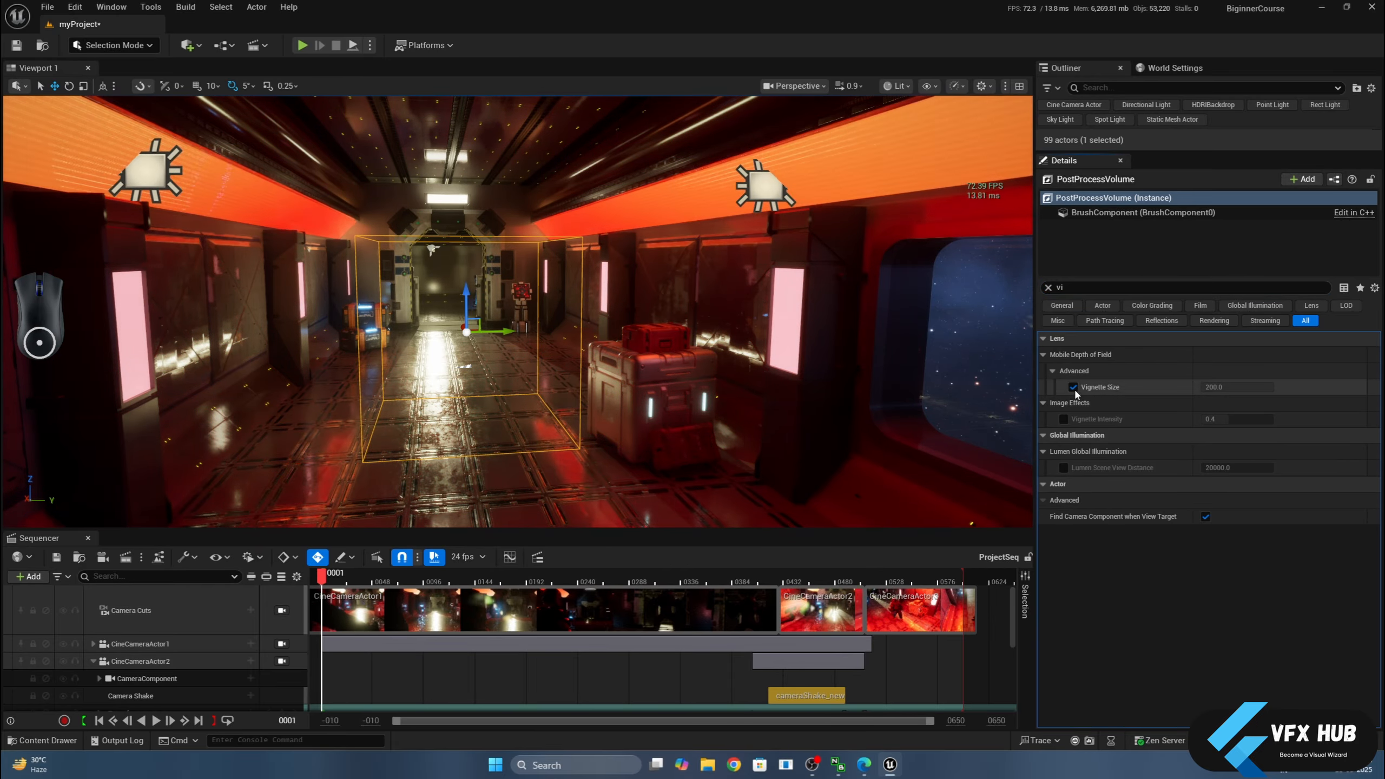
Turn on the Vignette Intensity override, try about 0.724, and reset it to its default.
{"action": "left_click", "coordinate": [1205, 419]}
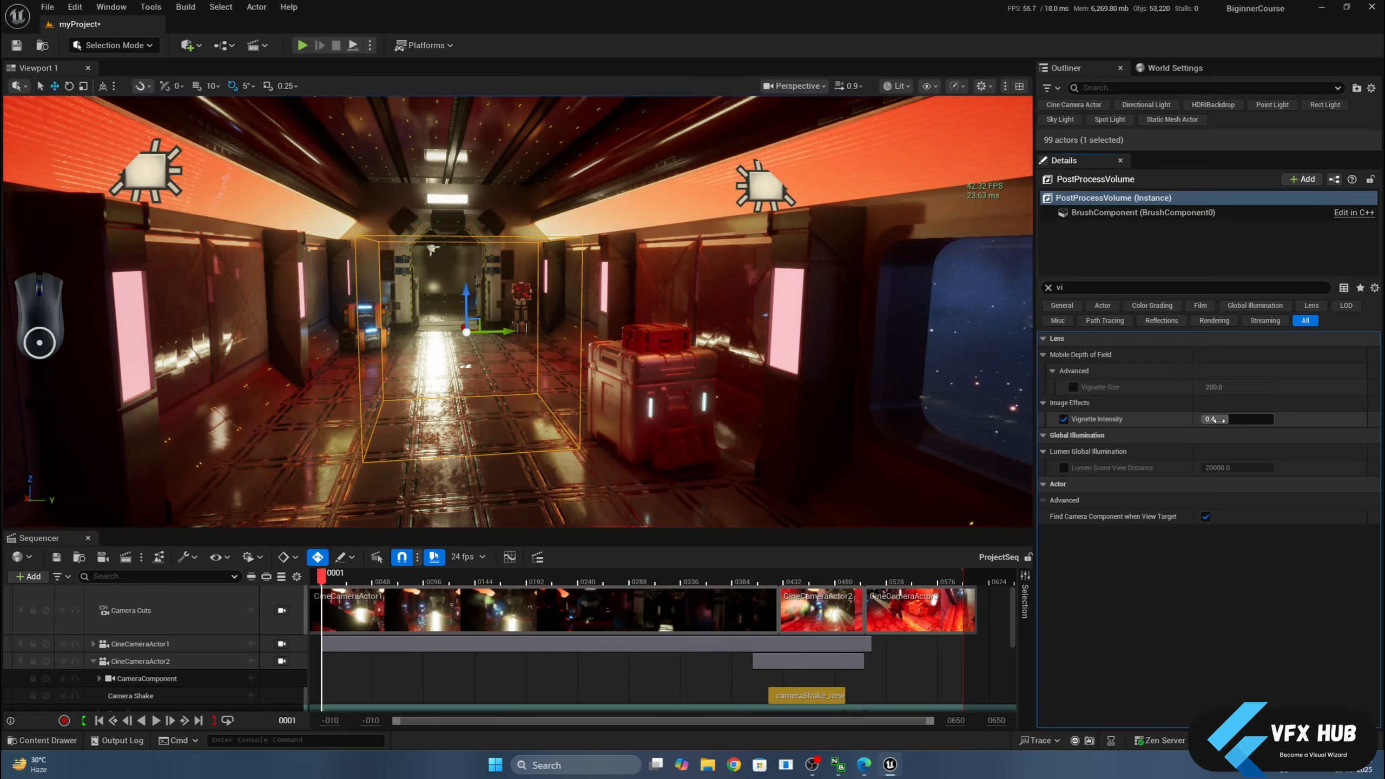
{"action": "mouse_move", "coordinate": [1246, 419]}
{"action": "left_mouse_down"}
{"action": "mouse_move", "coordinate": [1262, 418]}
{"action": "mouse_move", "coordinate": [1238, 419]}
{"action": "mouse_move", "coordinate": [1249, 419]}
{"action": "left_mouse_up"}
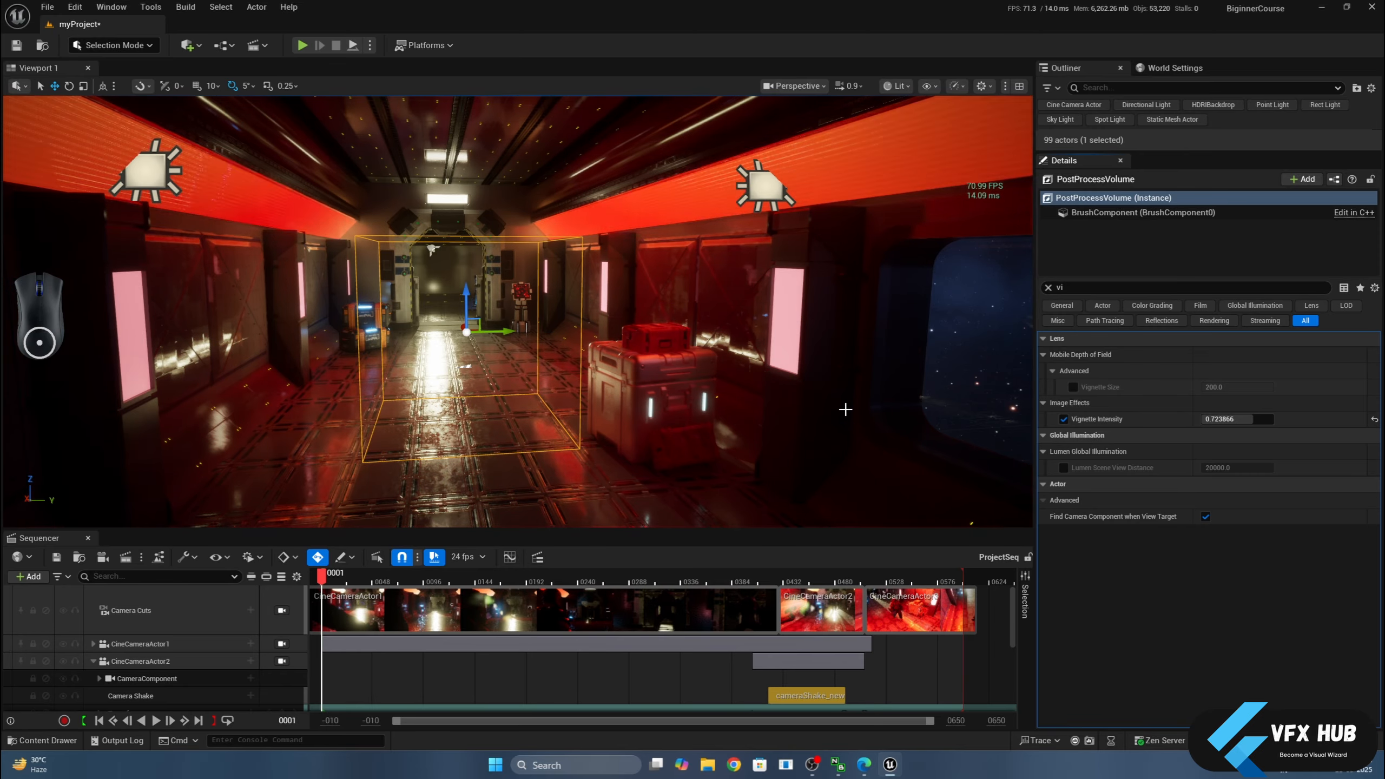
{"action": "left_click", "coordinate": [1375, 419]}
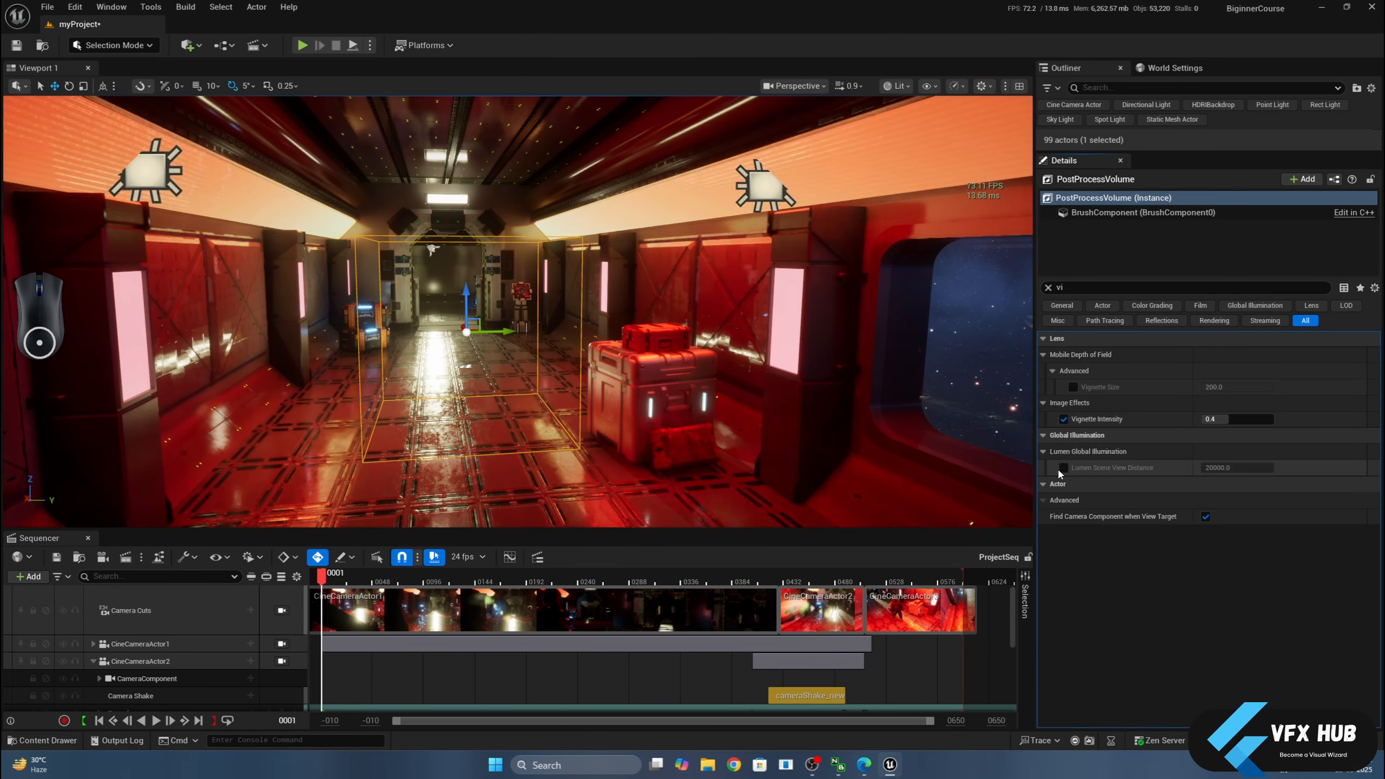
Preview the graded corridor through the sequence's Camera Cuts track.
{"action": "scroll", "coordinate": [707, 419], "scroll_direction": "up", "scroll_amount": 3}
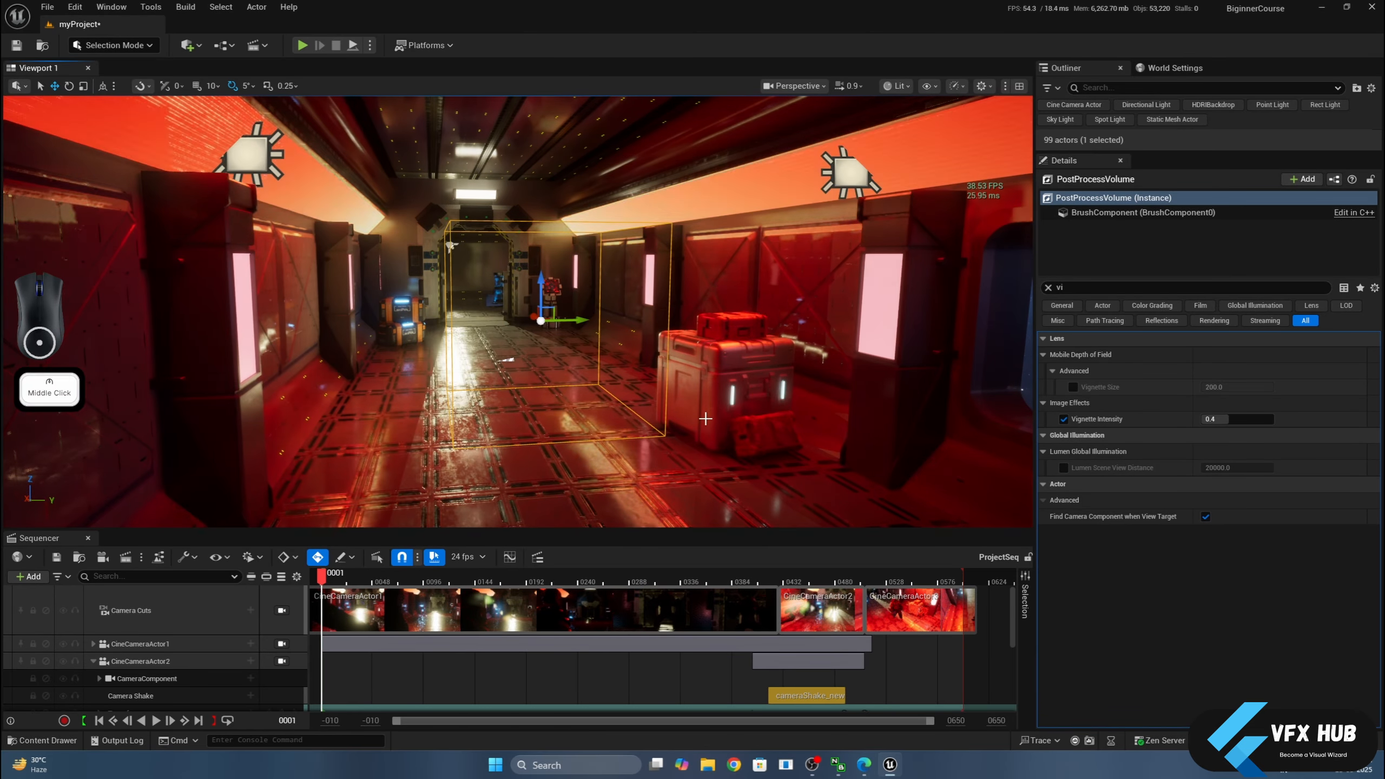
{"action": "left_click", "coordinate": [281, 610]}
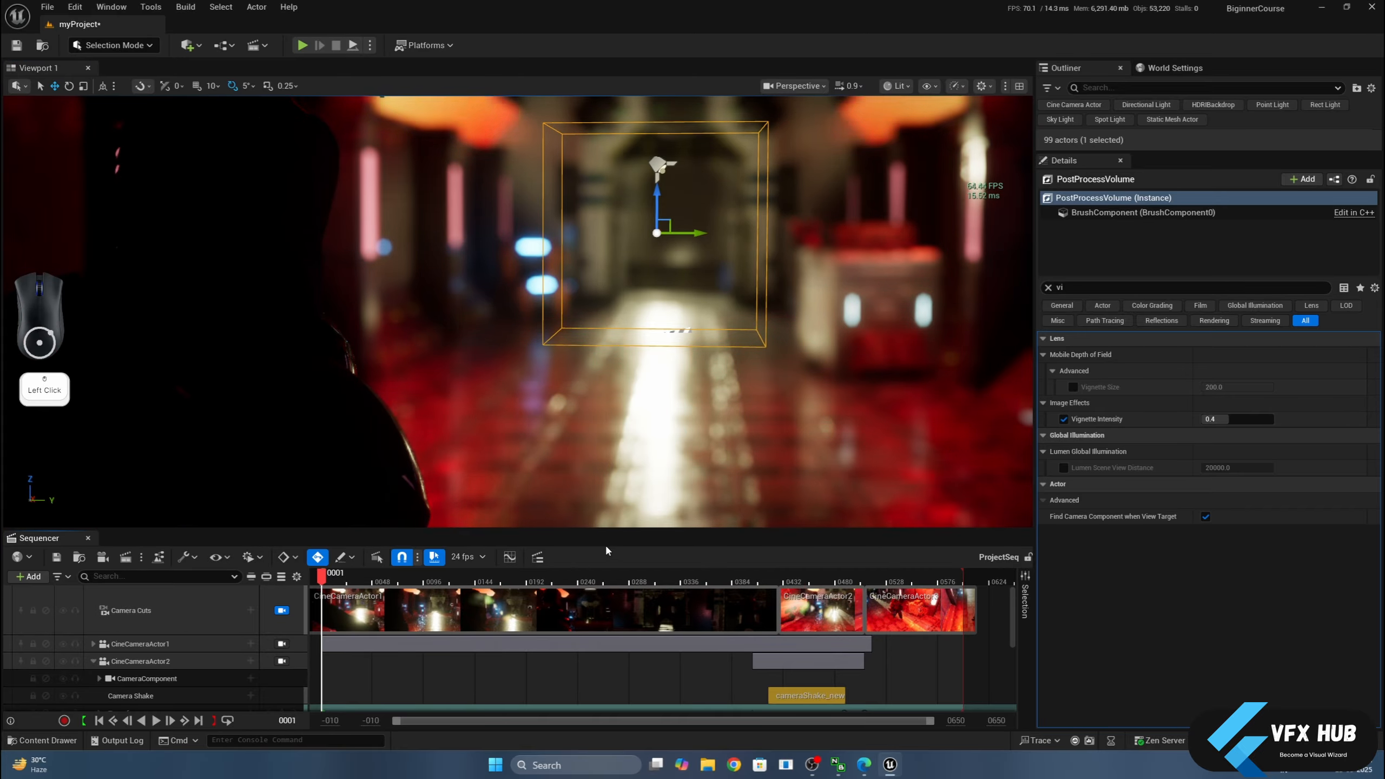
Enlarge the viewport above the Sequencer and play the sequence to review all the graded shots.
{"action": "left_click_drag", "start_coordinate": [585, 529], "coordinate": [585, 611]}
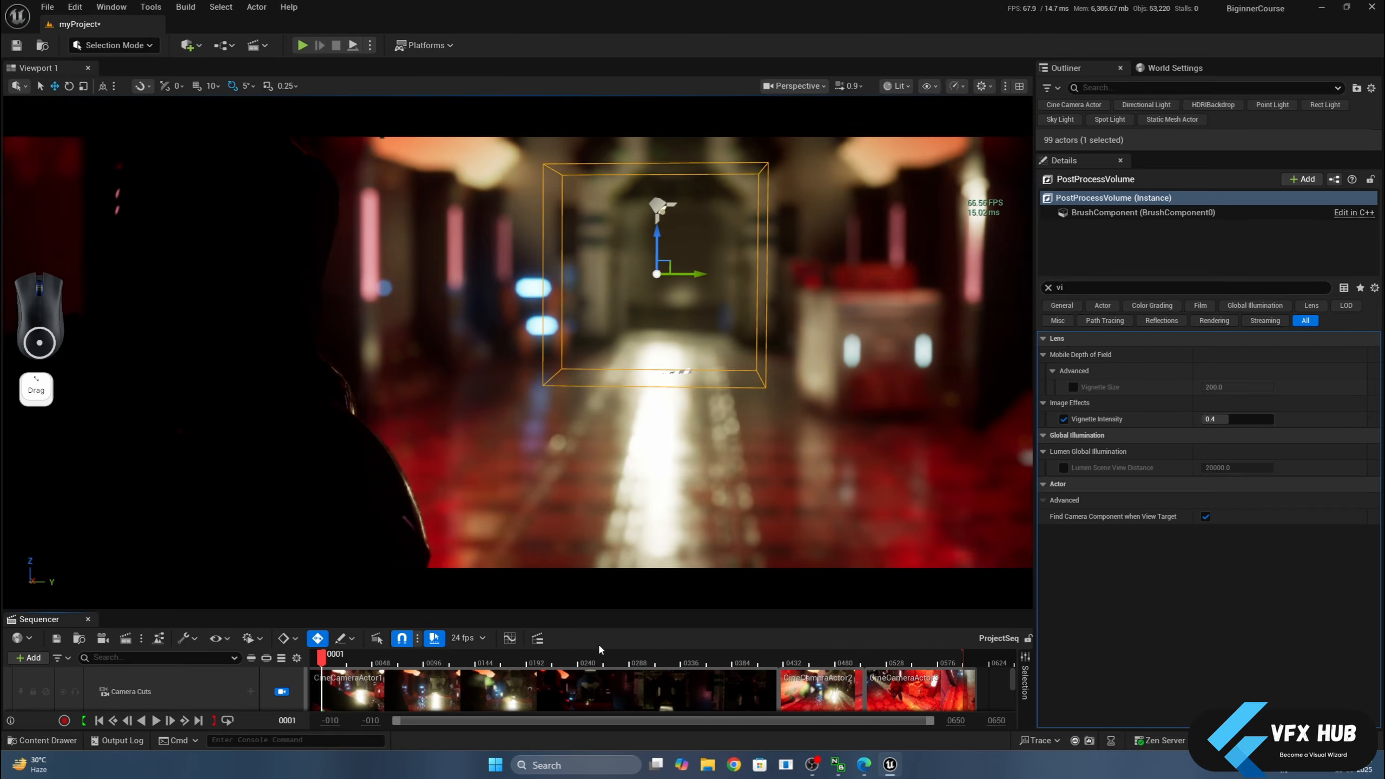
{"action": "key", "text": "space"}
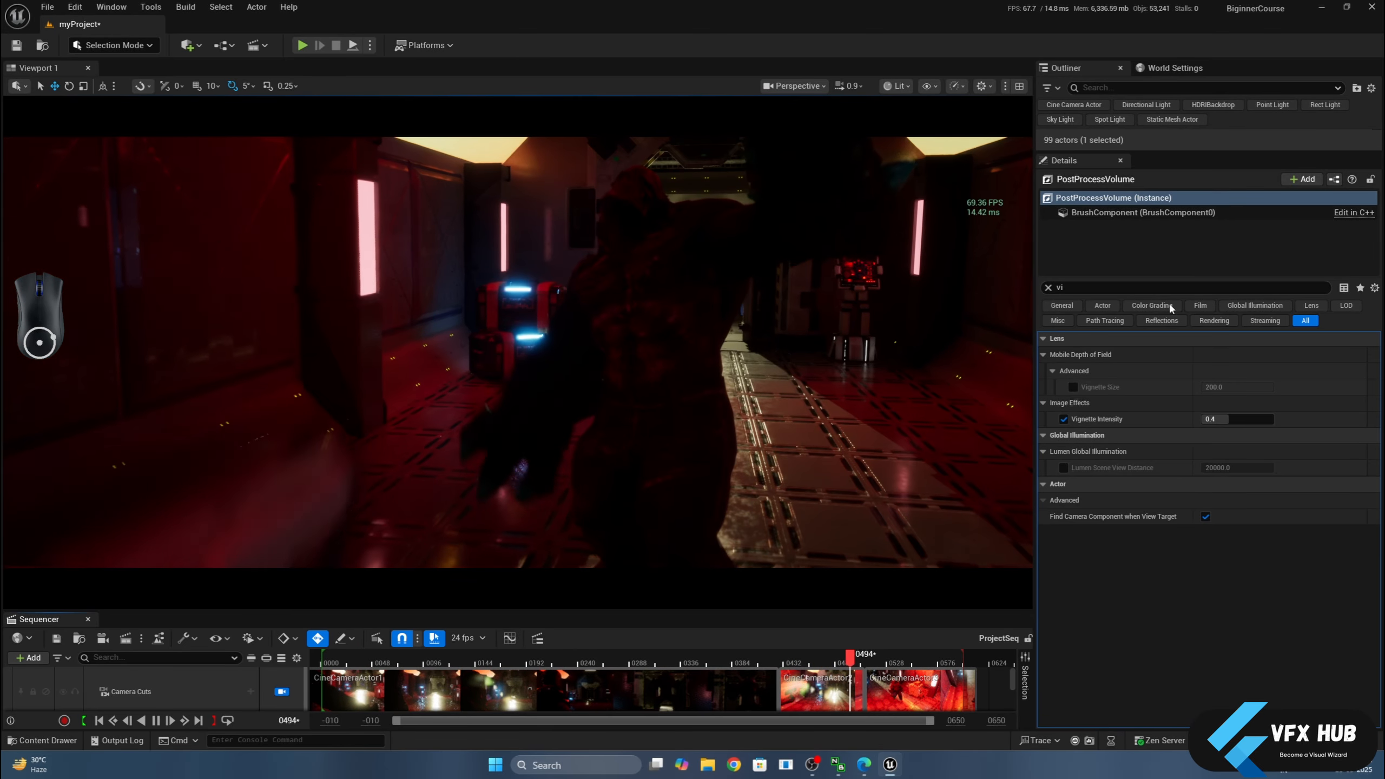
Clear the property filter, enlarge the Outliner, and set the Intensity of RectLight and RectLight2 together to 12 cd.
{"action": "left_click", "coordinate": [1049, 288]}
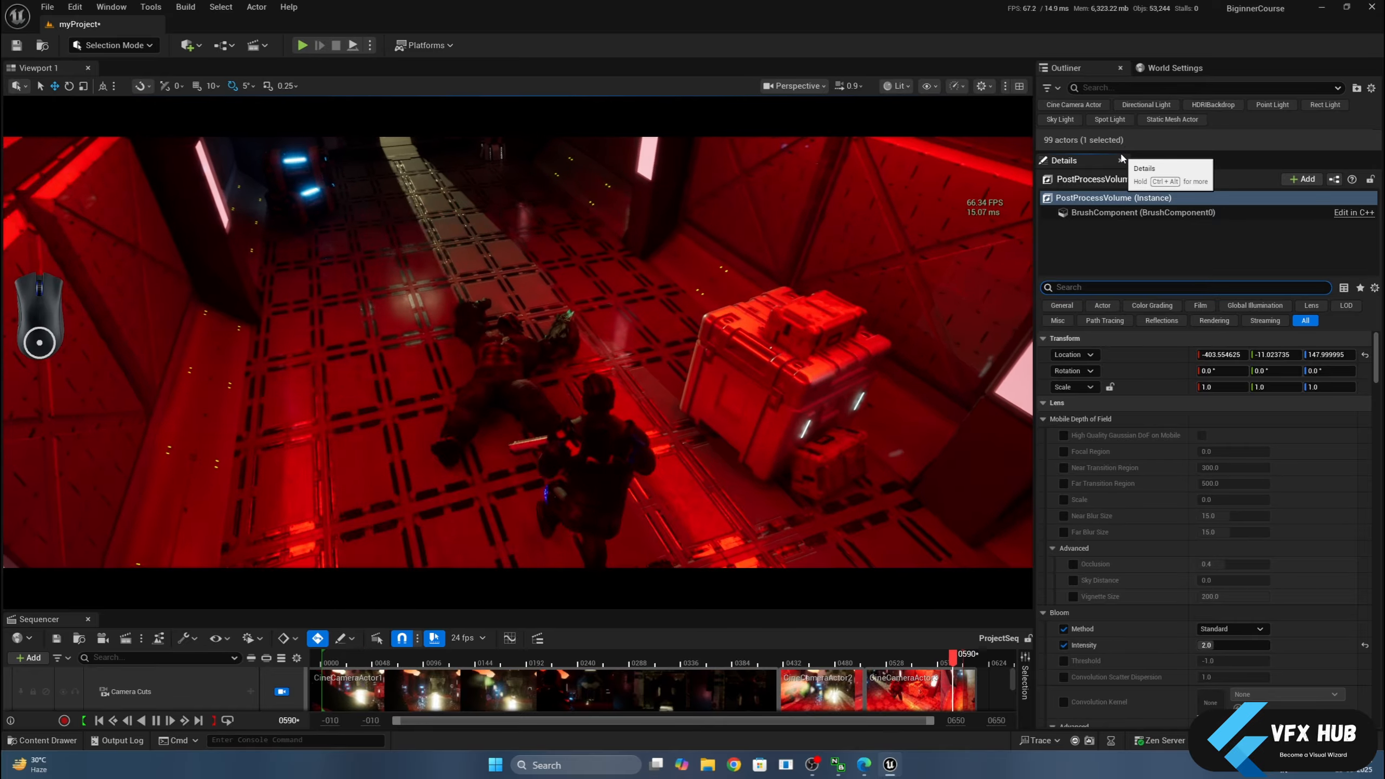
{"action": "left_click_drag", "start_coordinate": [1124, 150], "coordinate": [1103, 397]}
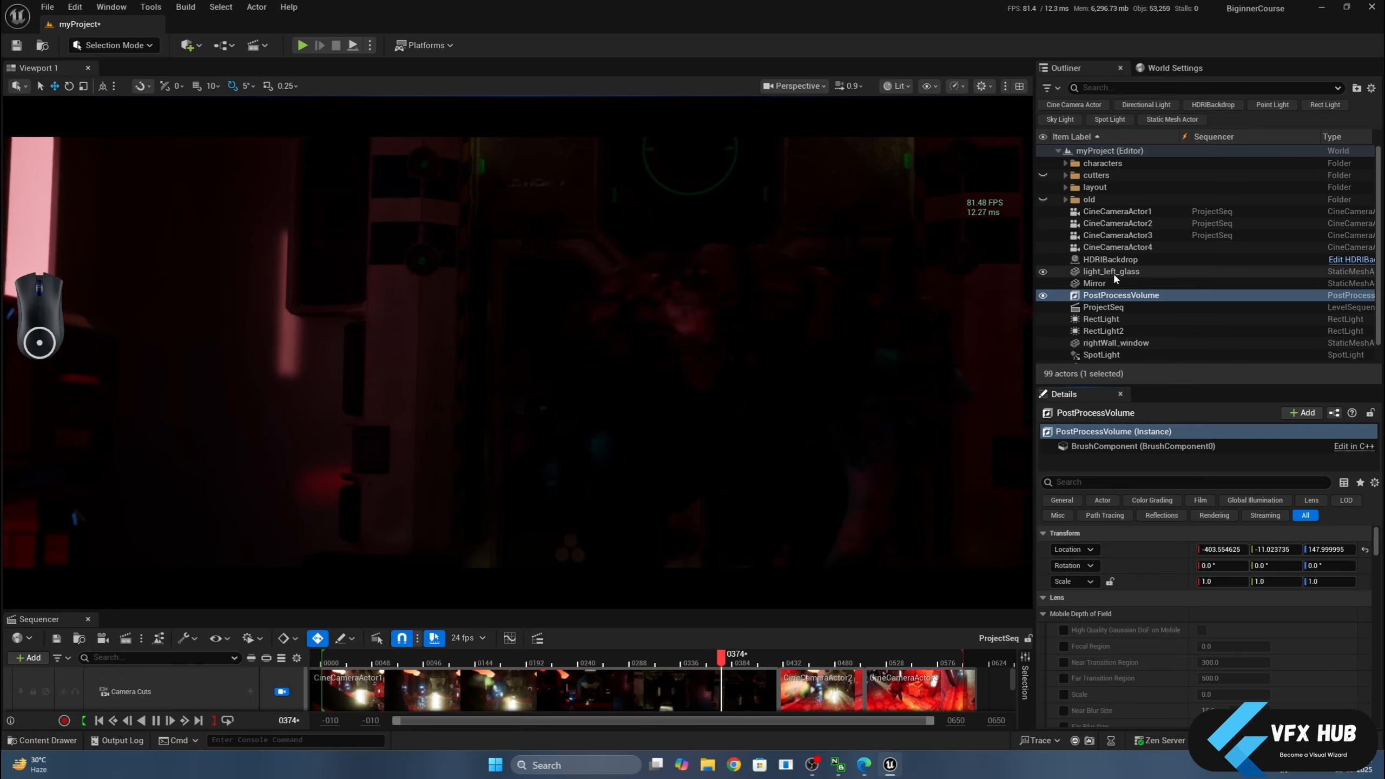
{"action": "scroll", "coordinate": [1110, 294], "scroll_direction": "down", "scroll_amount": 1}
{"action": "left_click", "coordinate": [1102, 313]}
{"action": "left_click", "coordinate": [1104, 325], "text": "ctrl"}
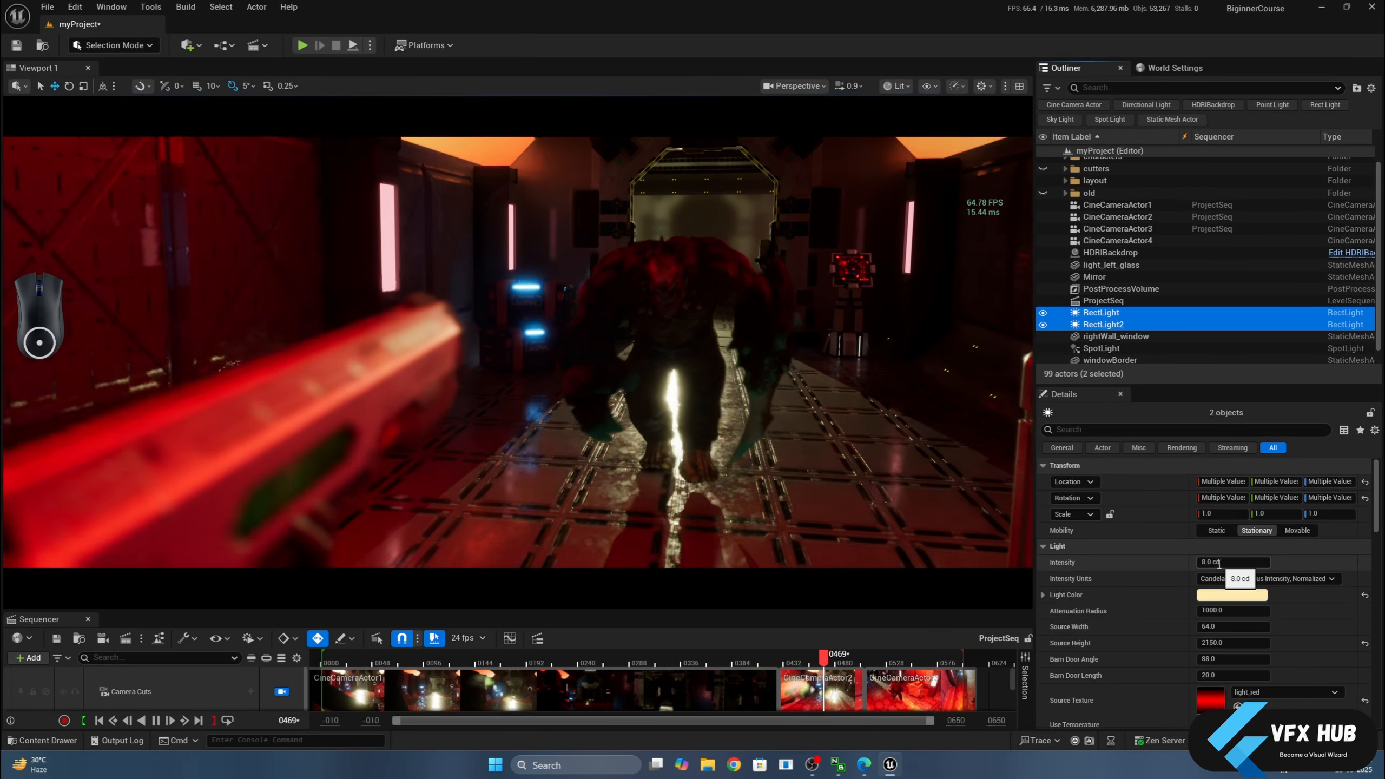
{"action": "left_click", "coordinate": [1236, 559]}
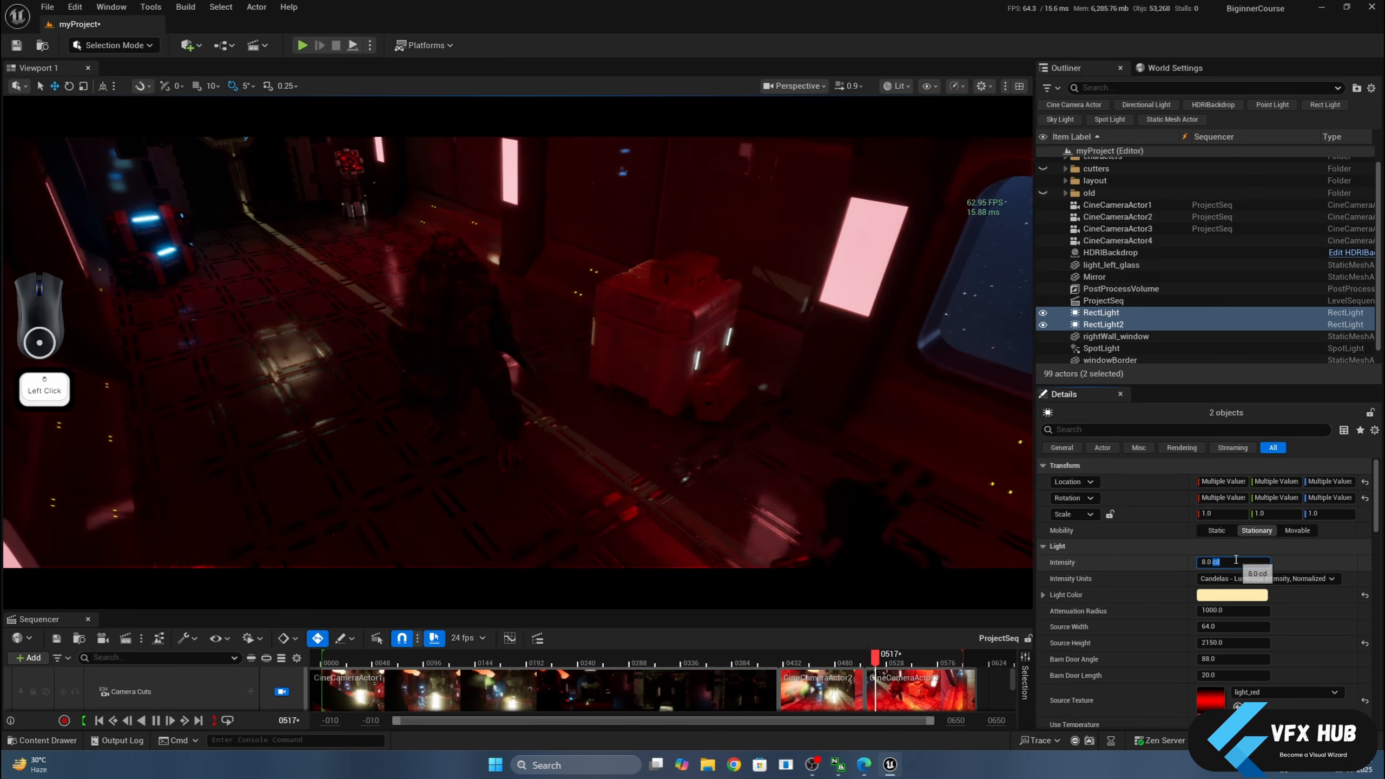
{"action": "type", "text": "12"}
{"action": "key", "text": "Return"}
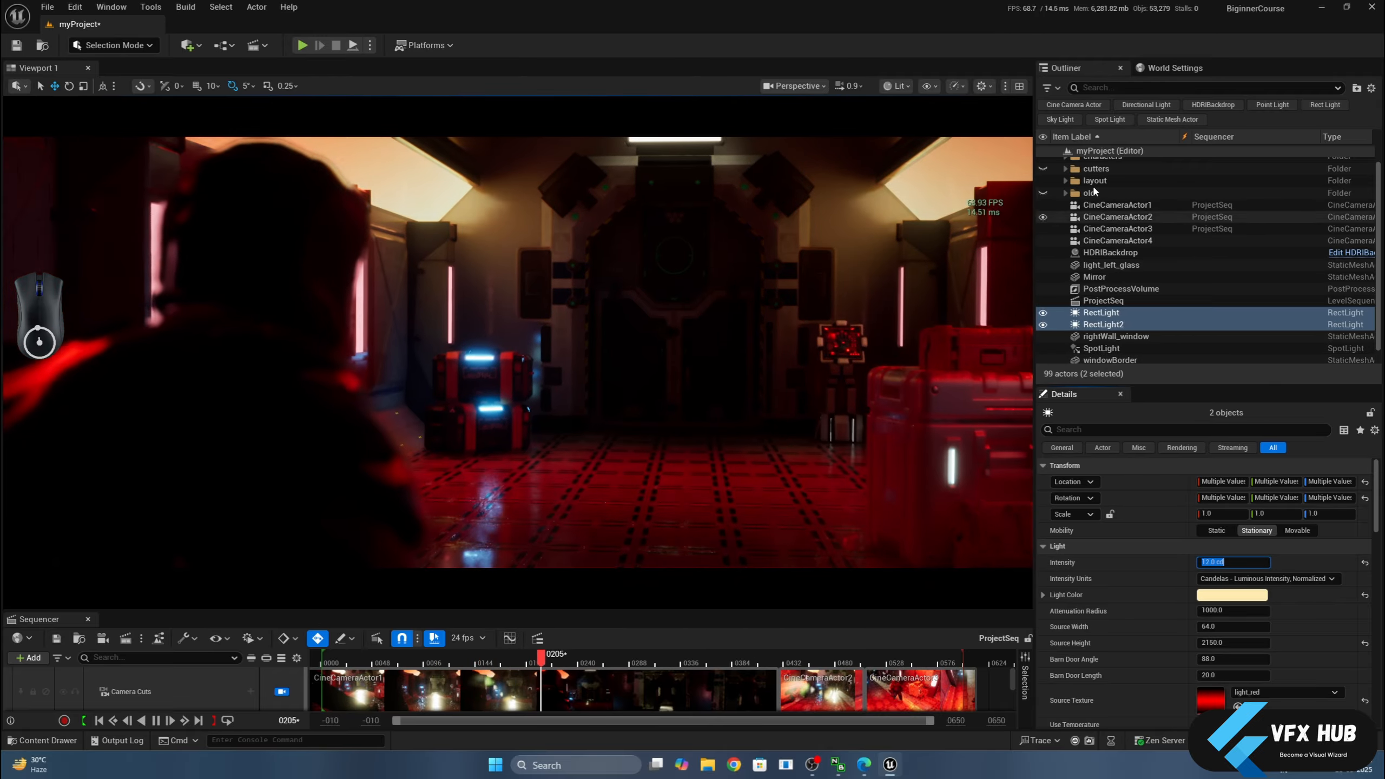
Pause the sequence at frame 163 and open the mm_light_Inst material used by prop_light_right.
{"action": "left_click", "coordinate": [1057, 278]}
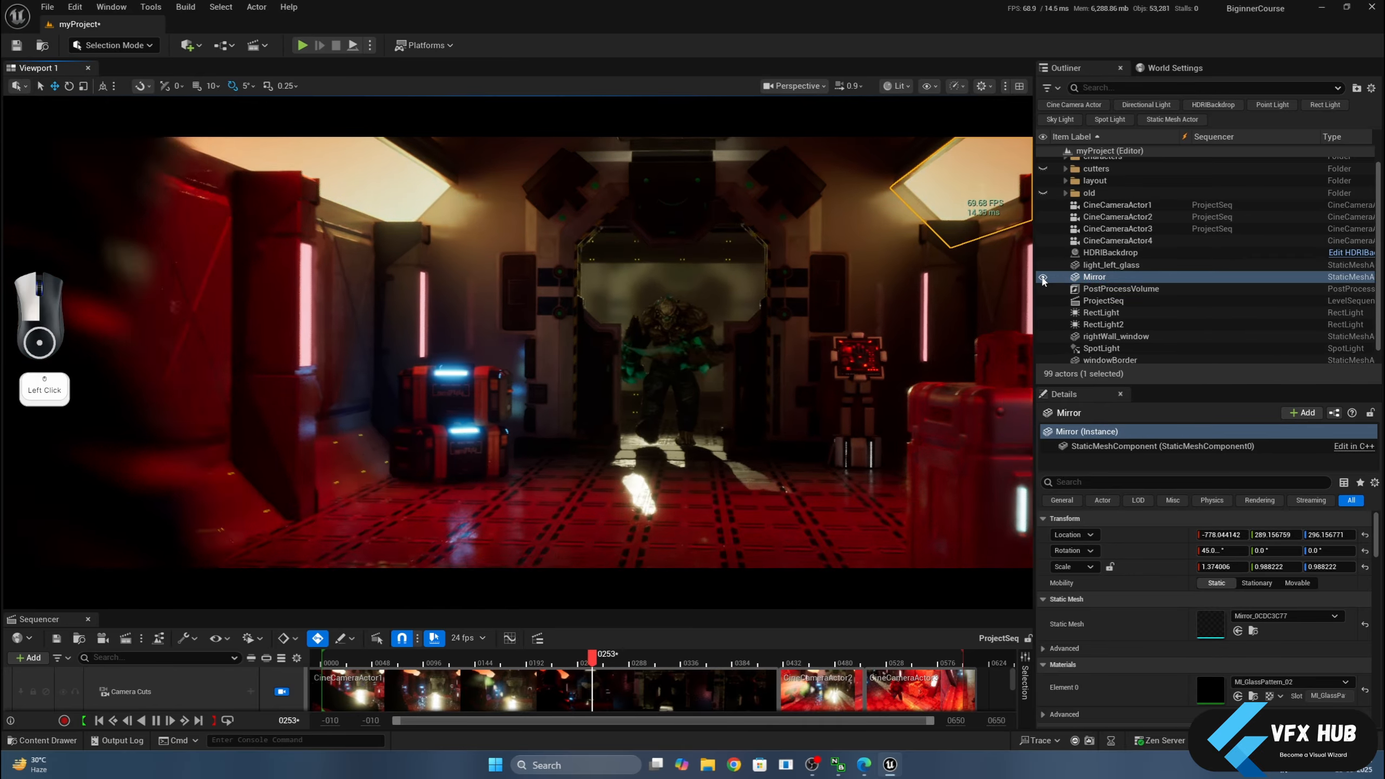
{"action": "left_click", "coordinate": [1008, 168]}
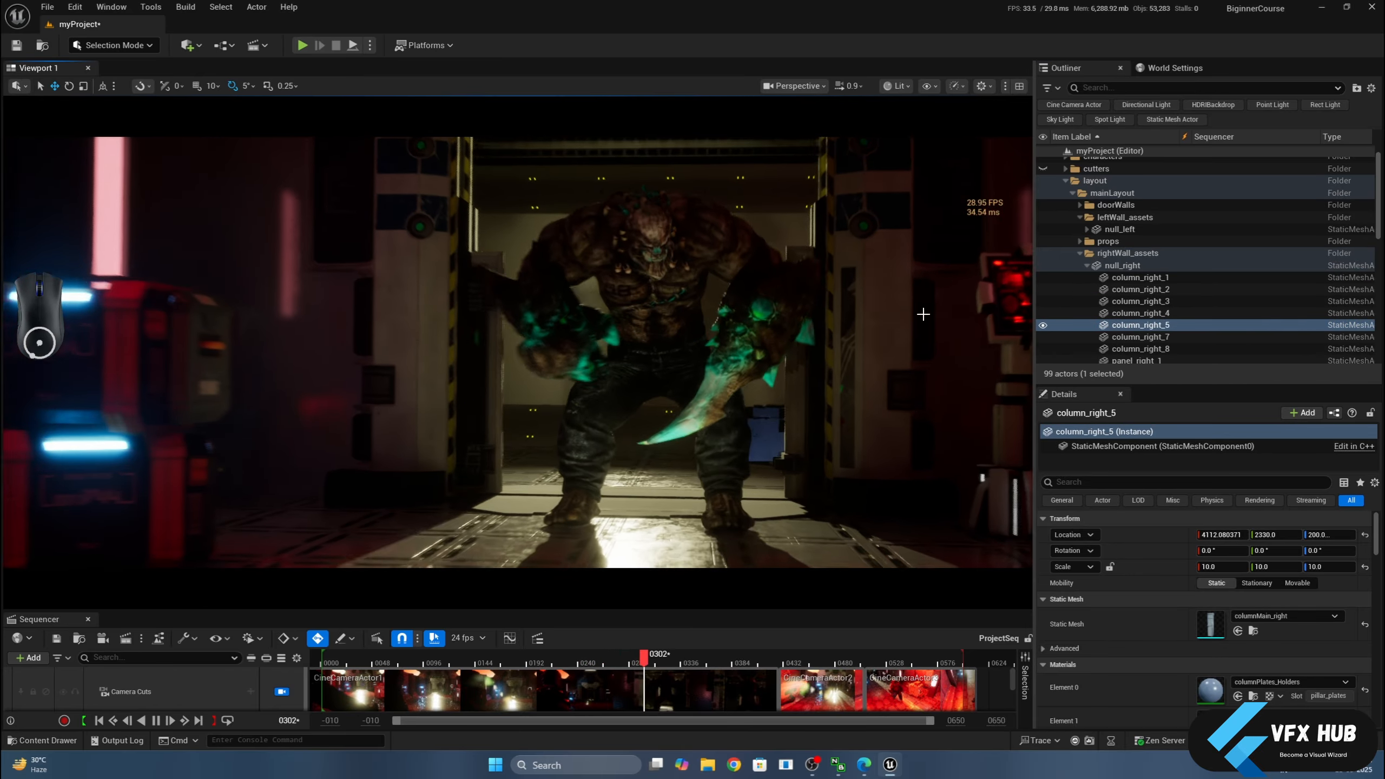
{"action": "key", "text": "space"}
{"action": "left_click", "coordinate": [495, 660]}
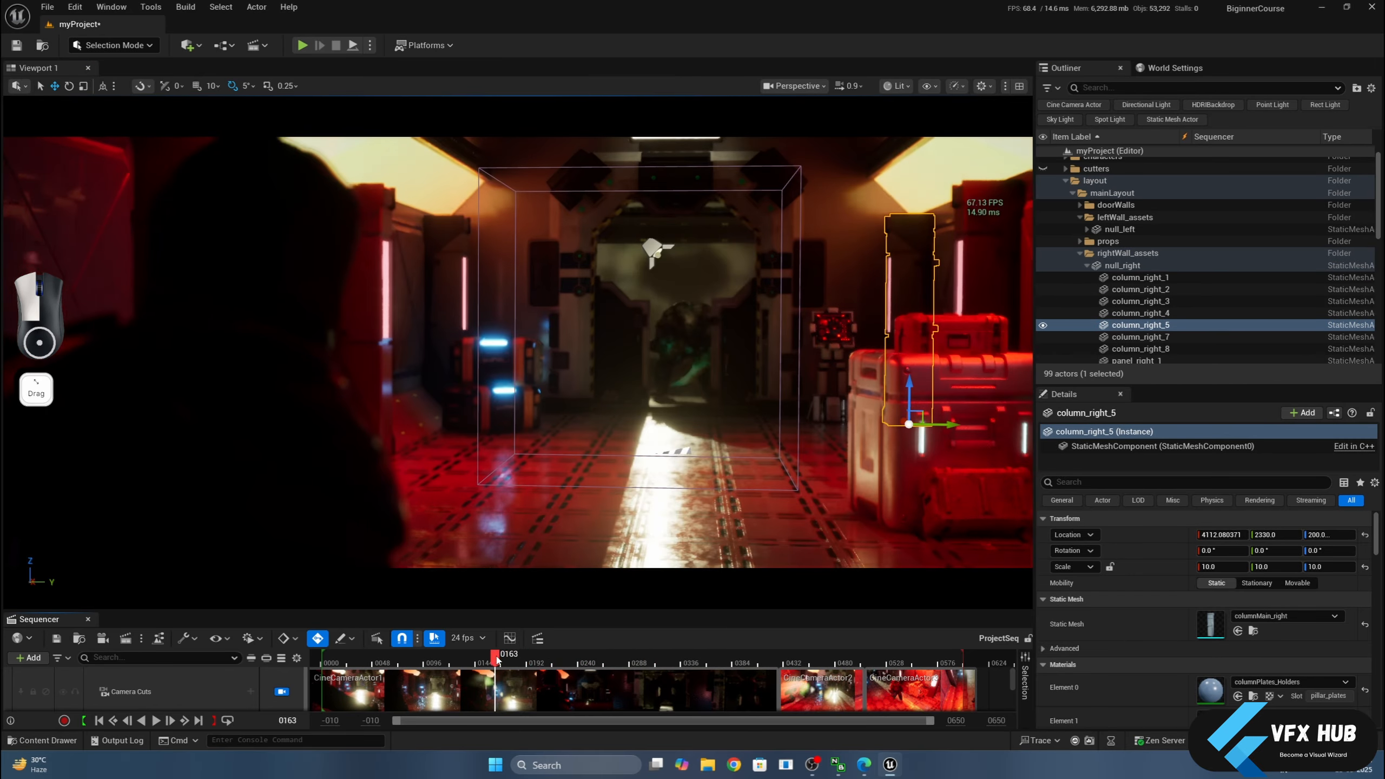
{"action": "scroll", "coordinate": [1145, 272], "scroll_direction": "down", "scroll_amount": 3}
{"action": "left_click", "coordinate": [1090, 316]}
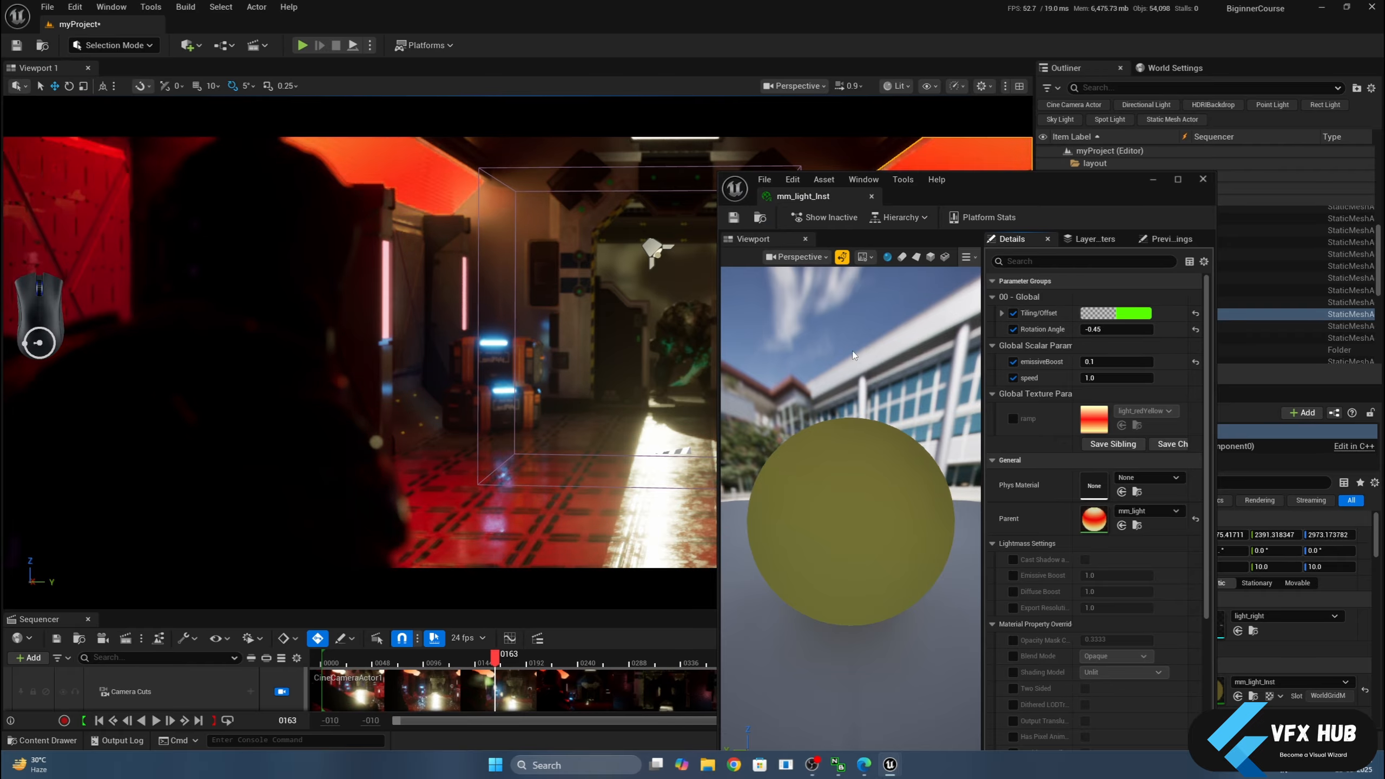
Resume playback and try emissiveBoost values of 1.0 and 0.5 on mm_light_Inst, keeping the material window clear of the shot.
{"action": "key", "text": "space"}
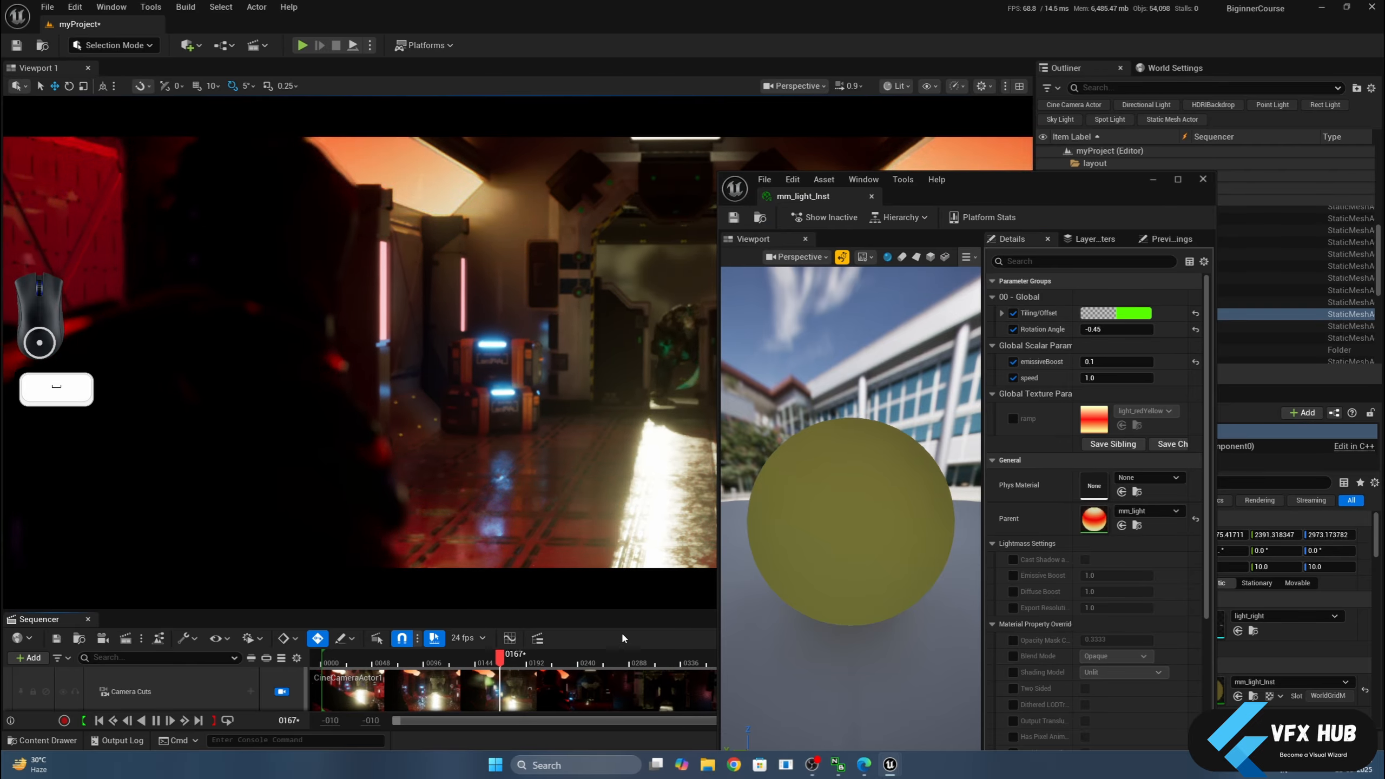
{"action": "left_click", "coordinate": [1115, 363]}
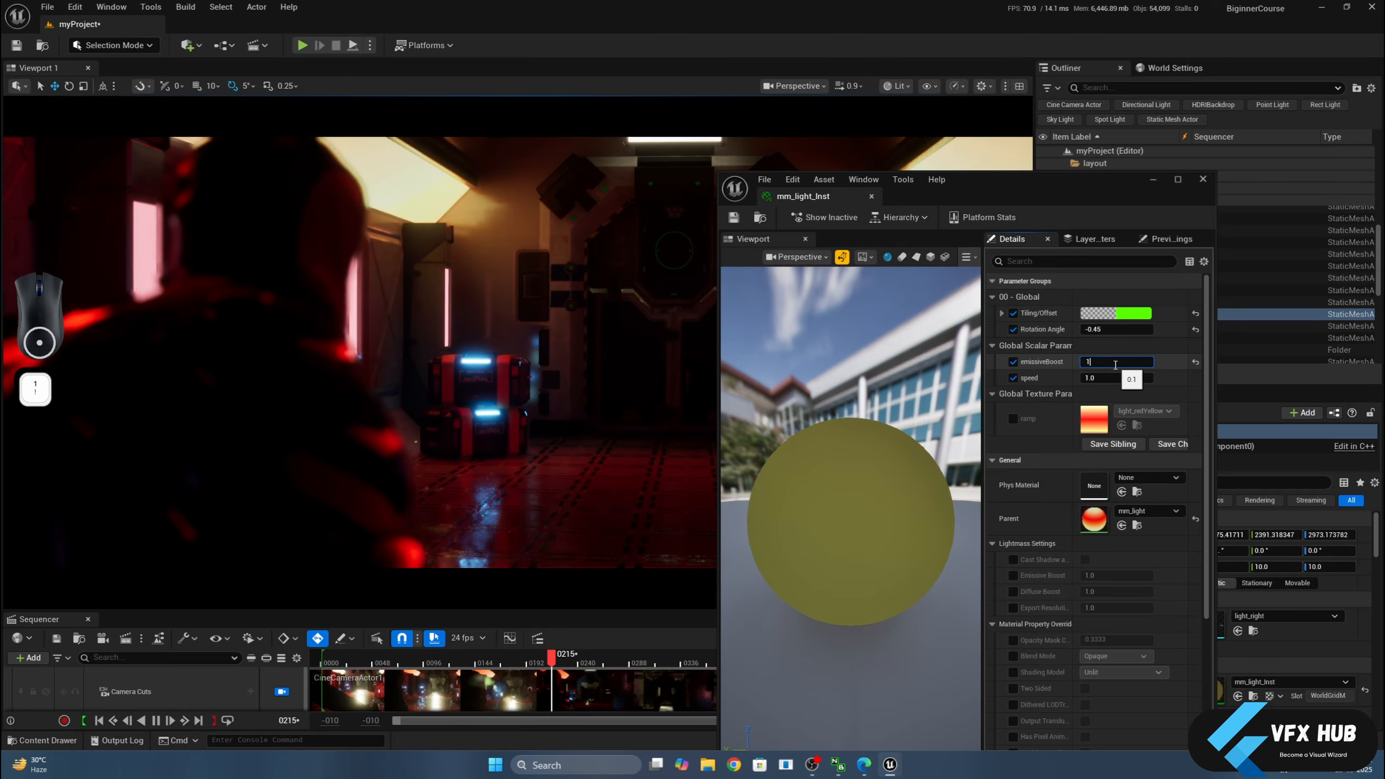
{"action": "key", "text": "Return"}
{"action": "left_click_drag", "start_coordinate": [970, 194], "coordinate": [1111, 143]}
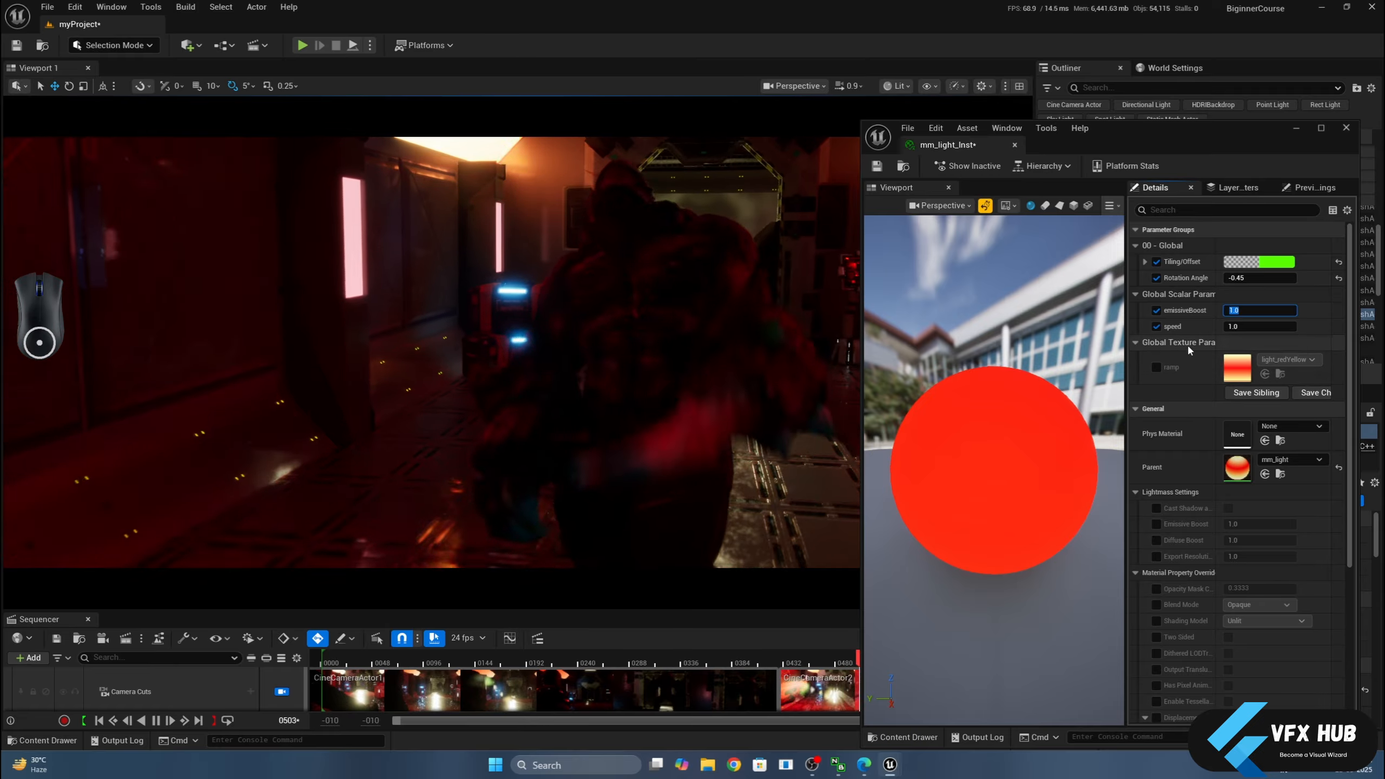
{"action": "key", "text": "Delete"}
{"action": "type", "text": "0"}
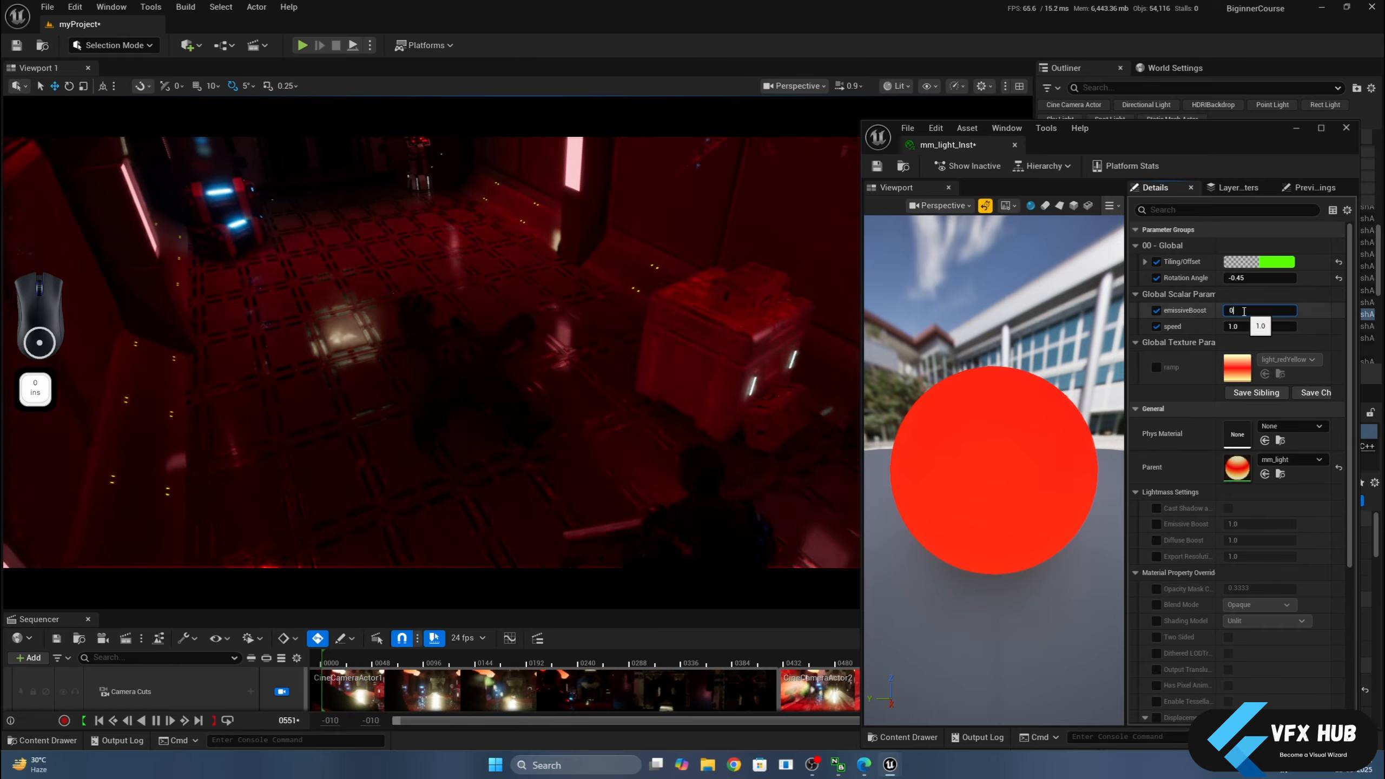
{"action": "type", "text": ".5"}
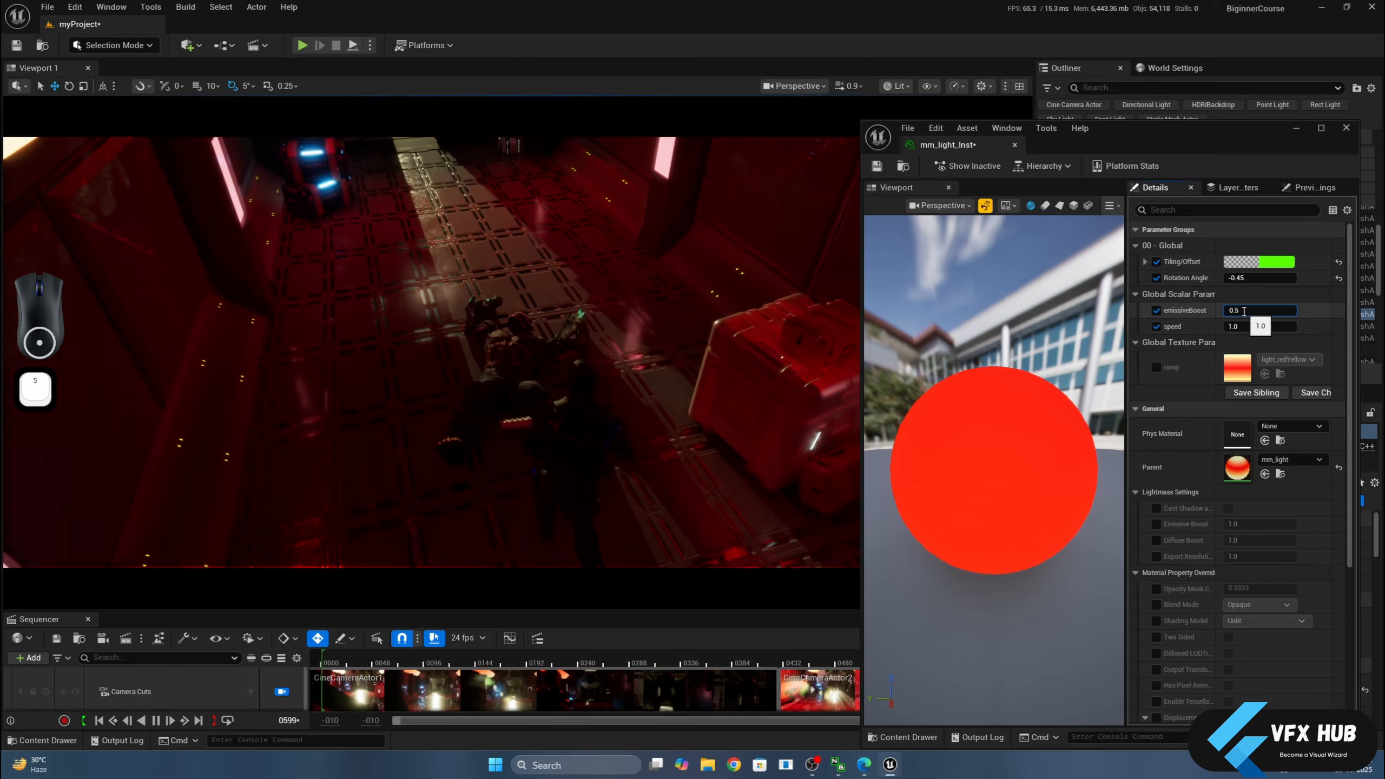
{"action": "key", "text": "Return"}
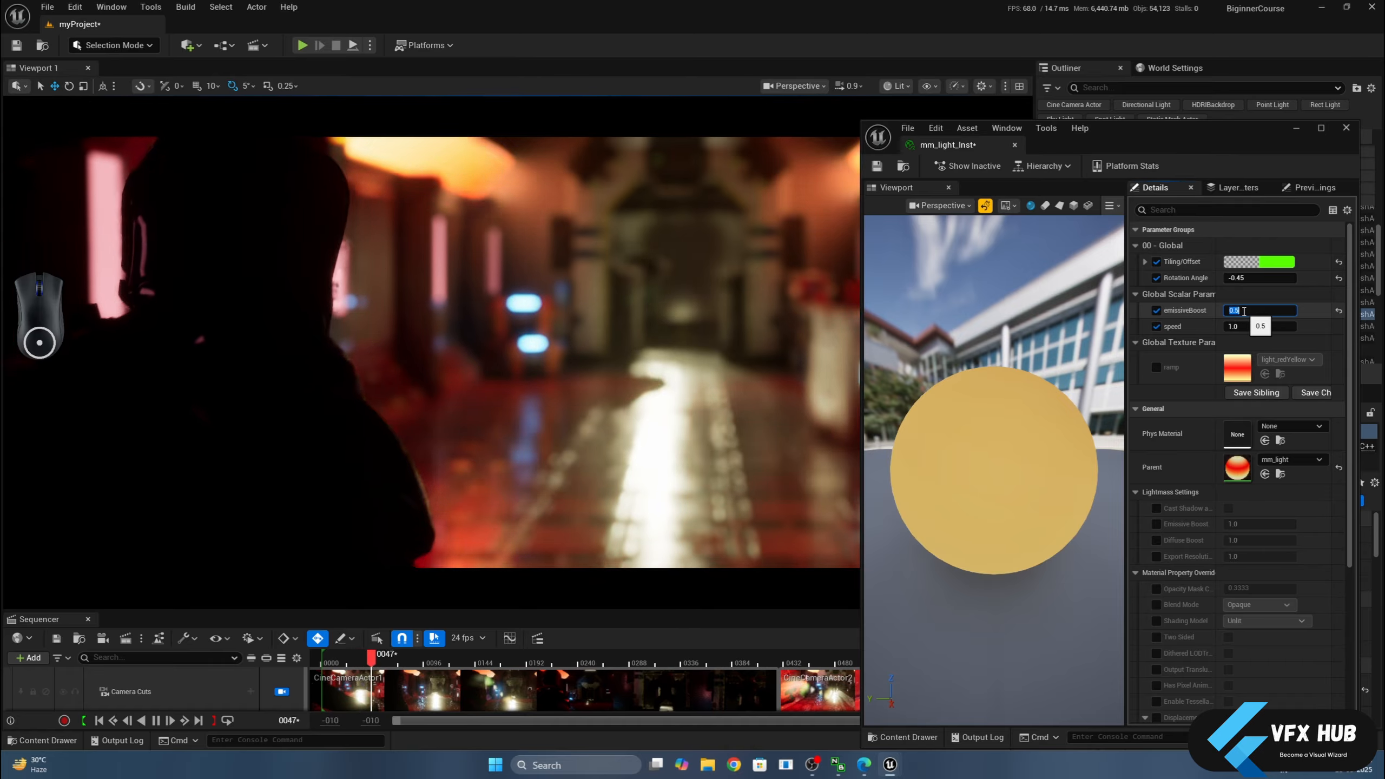
Set emissiveBoost to 0.3 on mm_light_Inst, then save and close the material instance.
{"action": "type", "text": "0"}
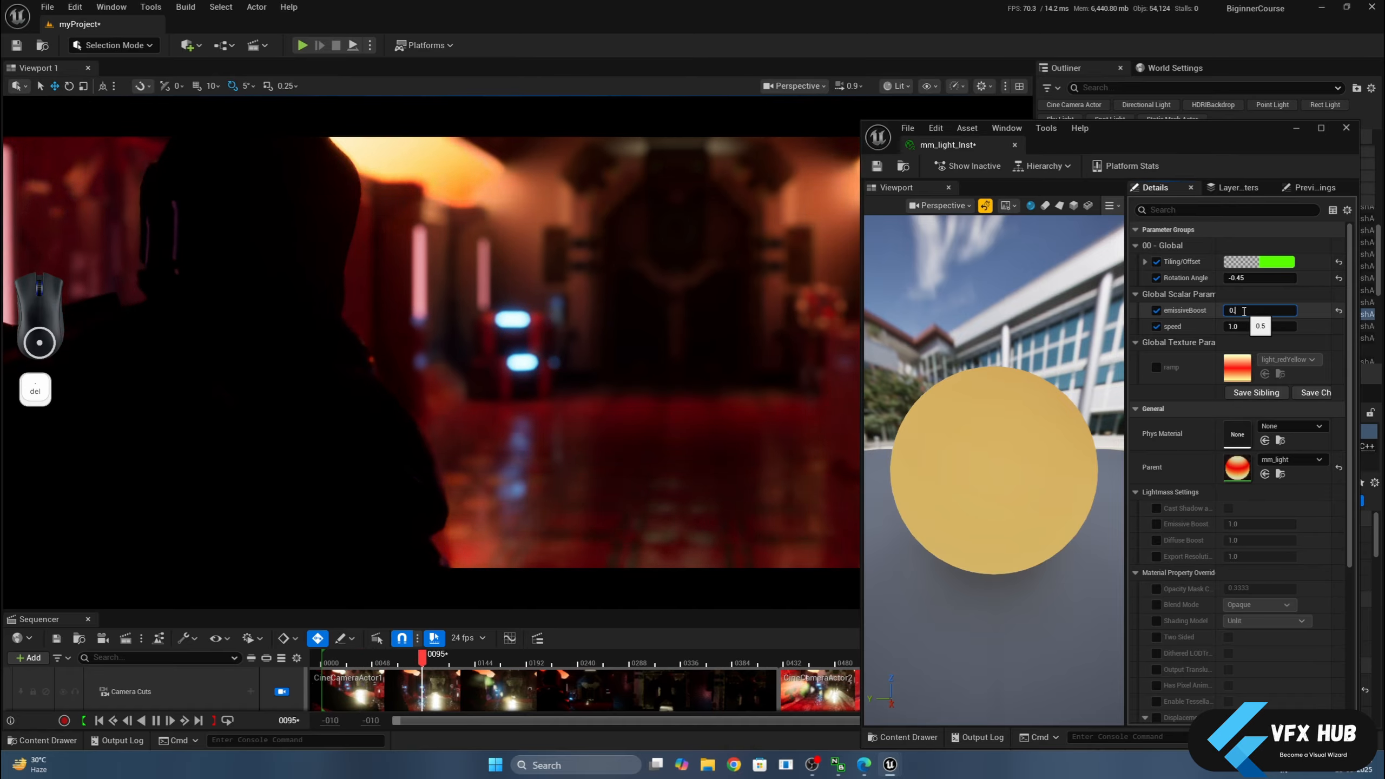
{"action": "type", "text": ".3"}
{"action": "key", "text": "Return"}
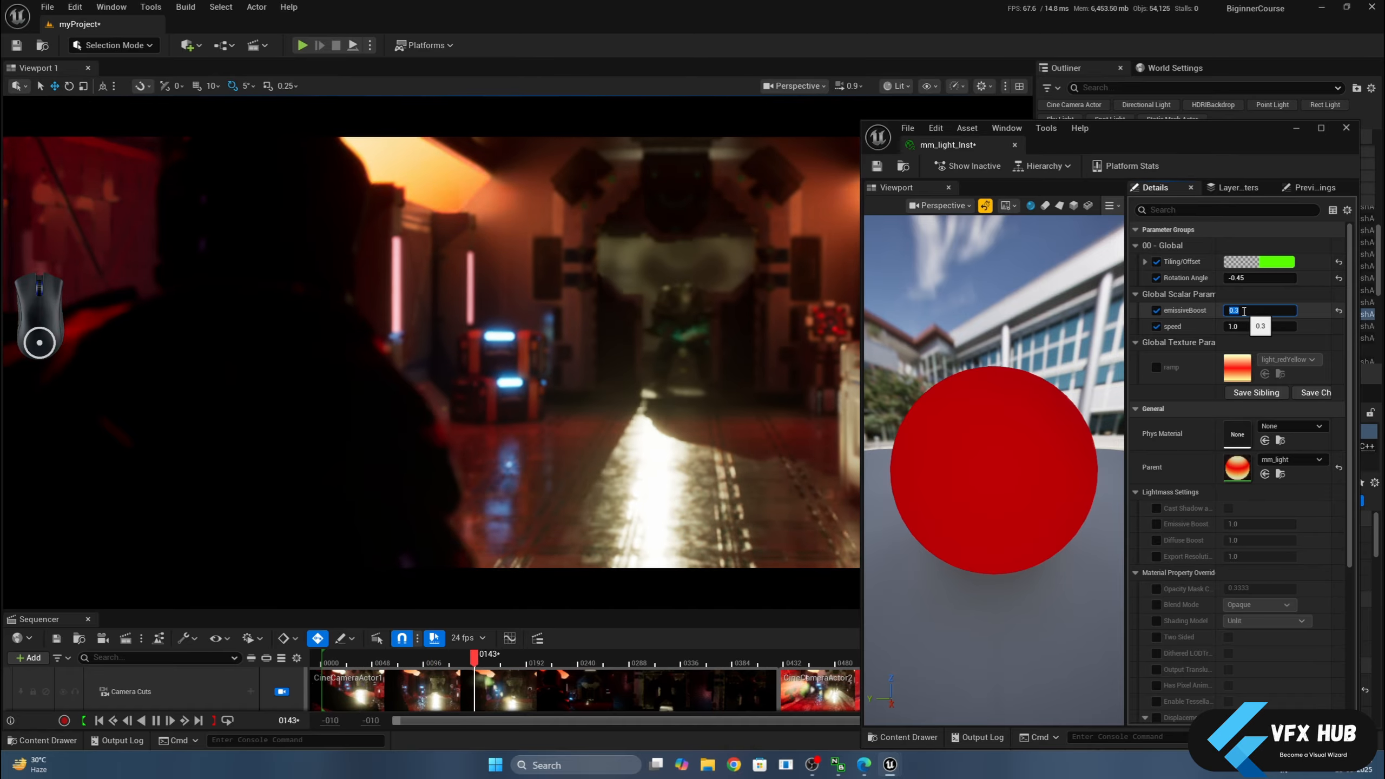
{"action": "left_click", "coordinate": [985, 206]}
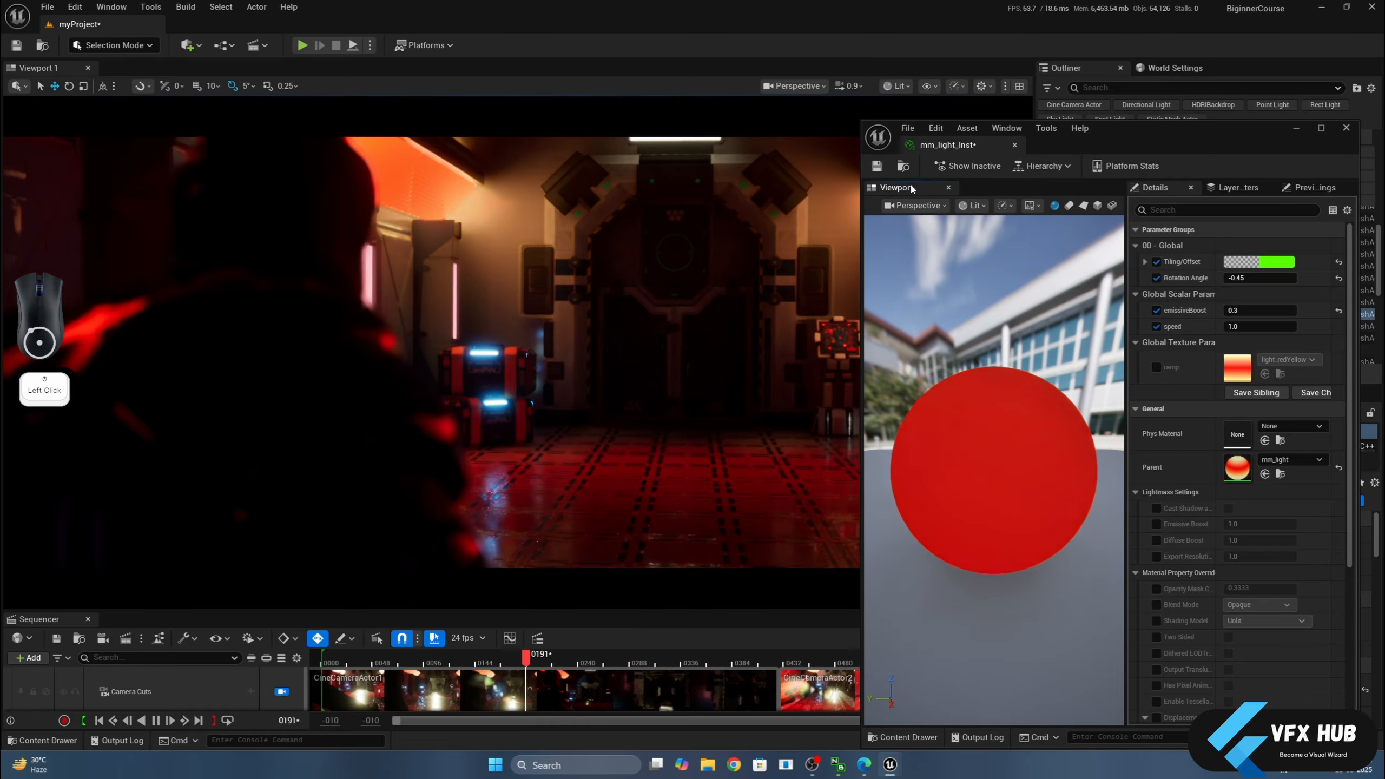
{"action": "key", "text": "ctrl+s"}
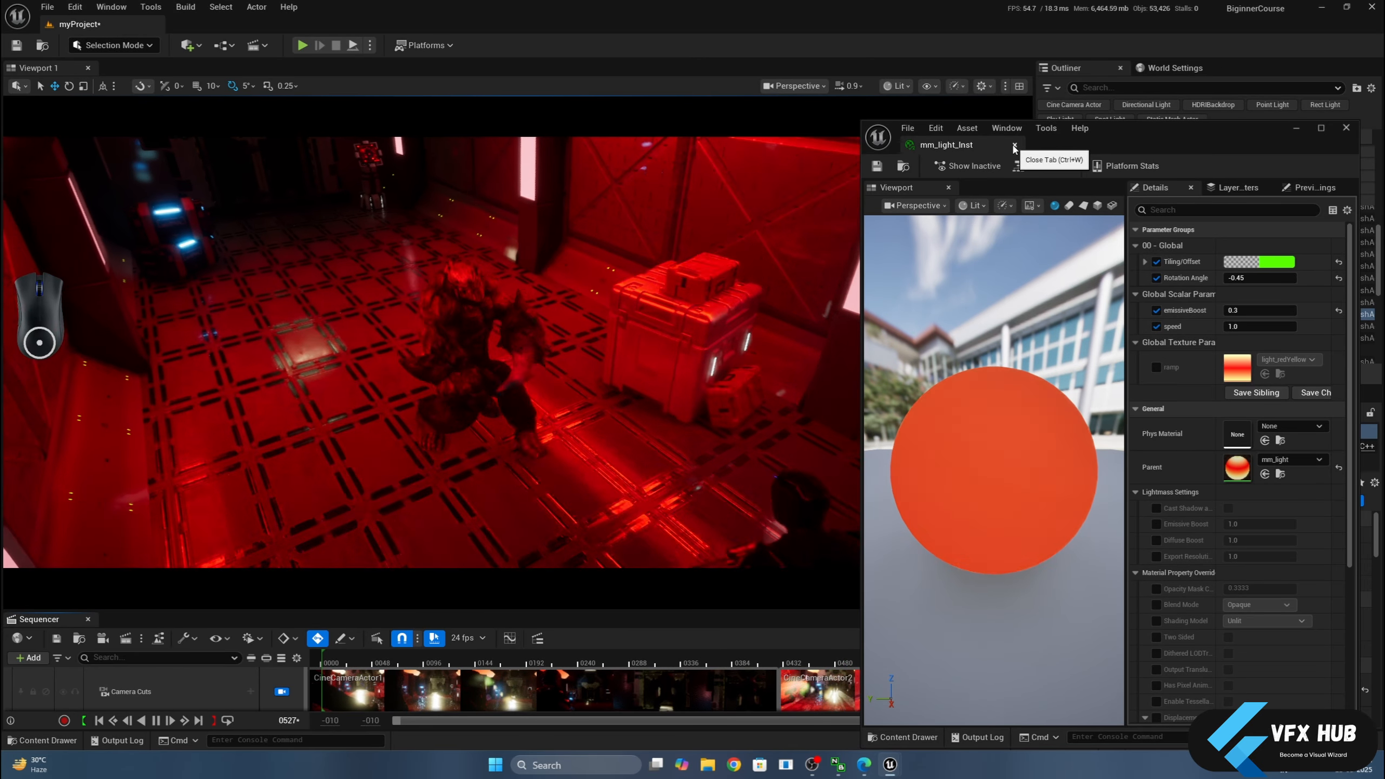
{"action": "left_click", "coordinate": [1014, 147]}
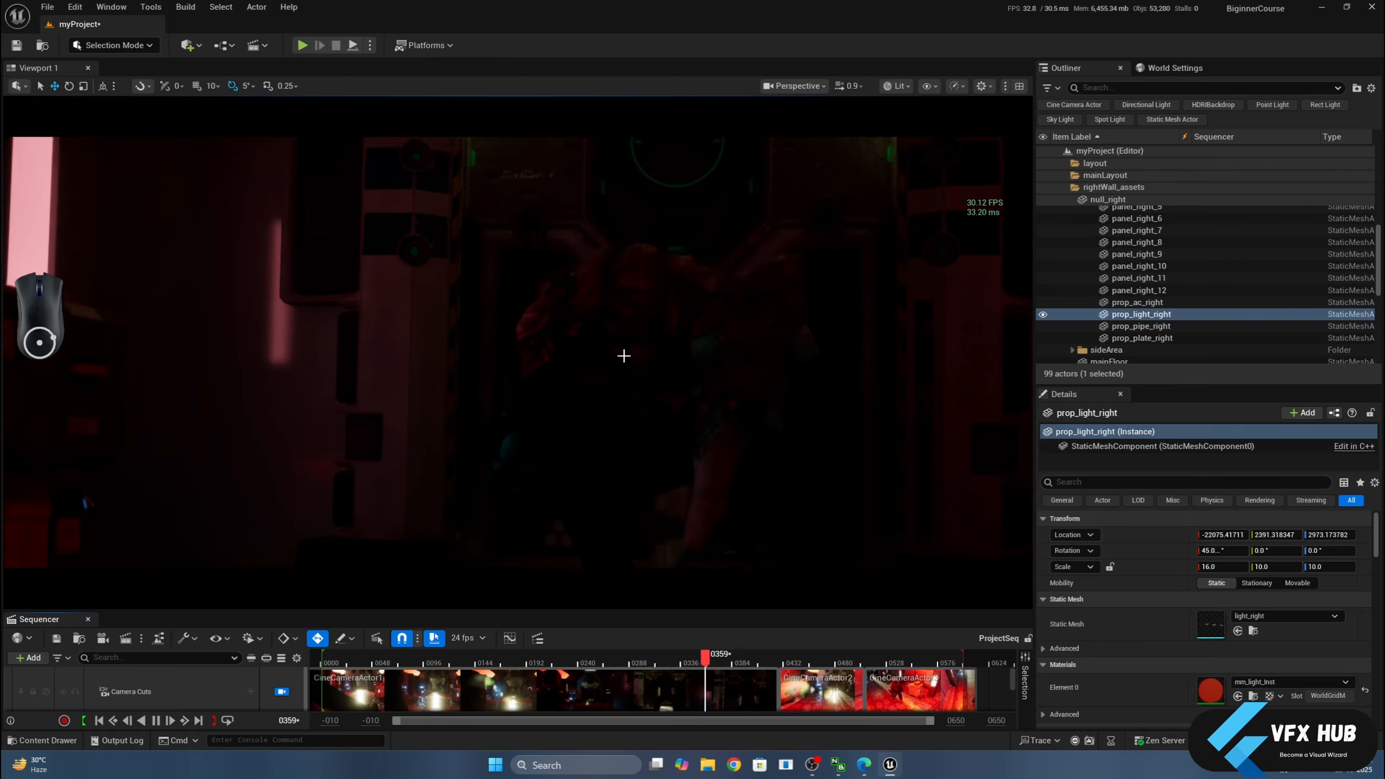
Pause at frame 260, set EmissiveStrength to 10 in terminal1's Placeable material, and save it.
{"action": "key", "text": "space"}
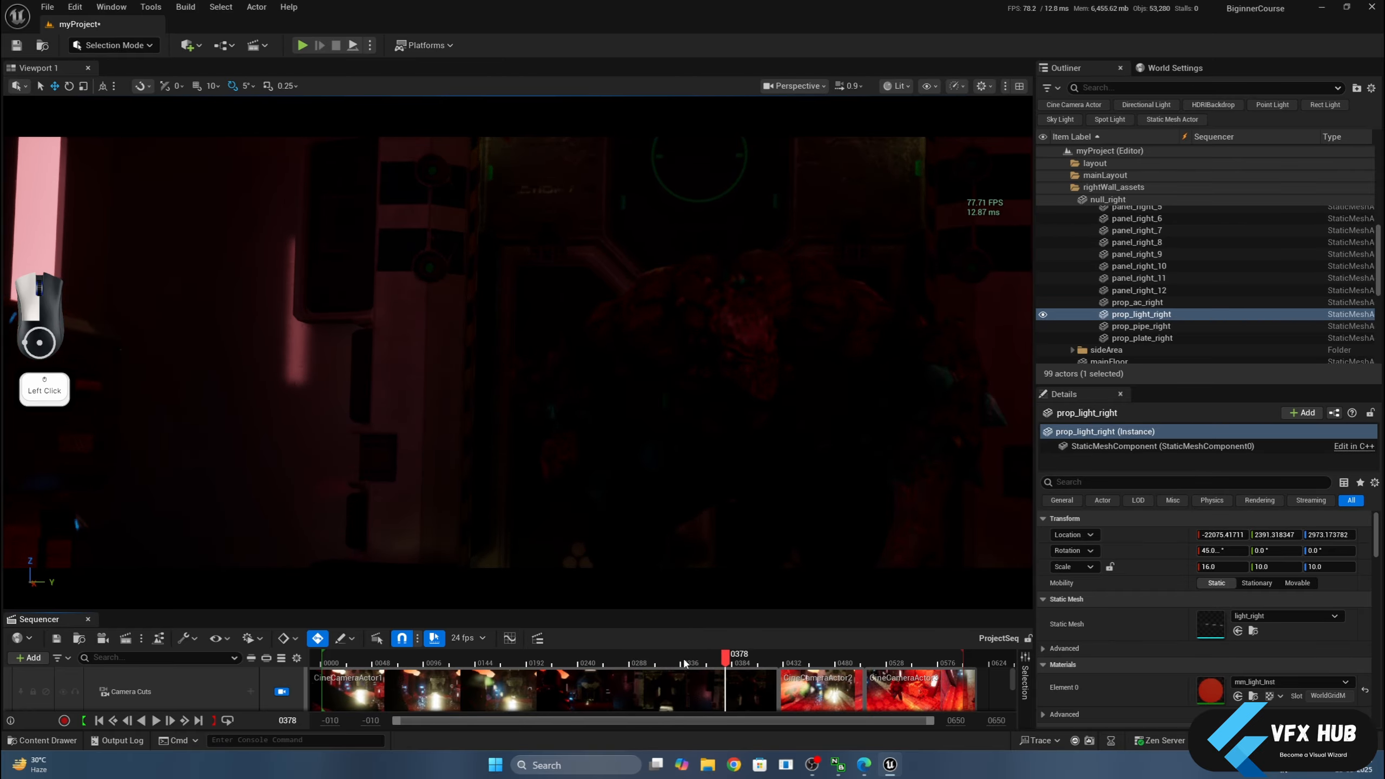
{"action": "left_click_drag", "start_coordinate": [685, 663], "coordinate": [599, 661]}
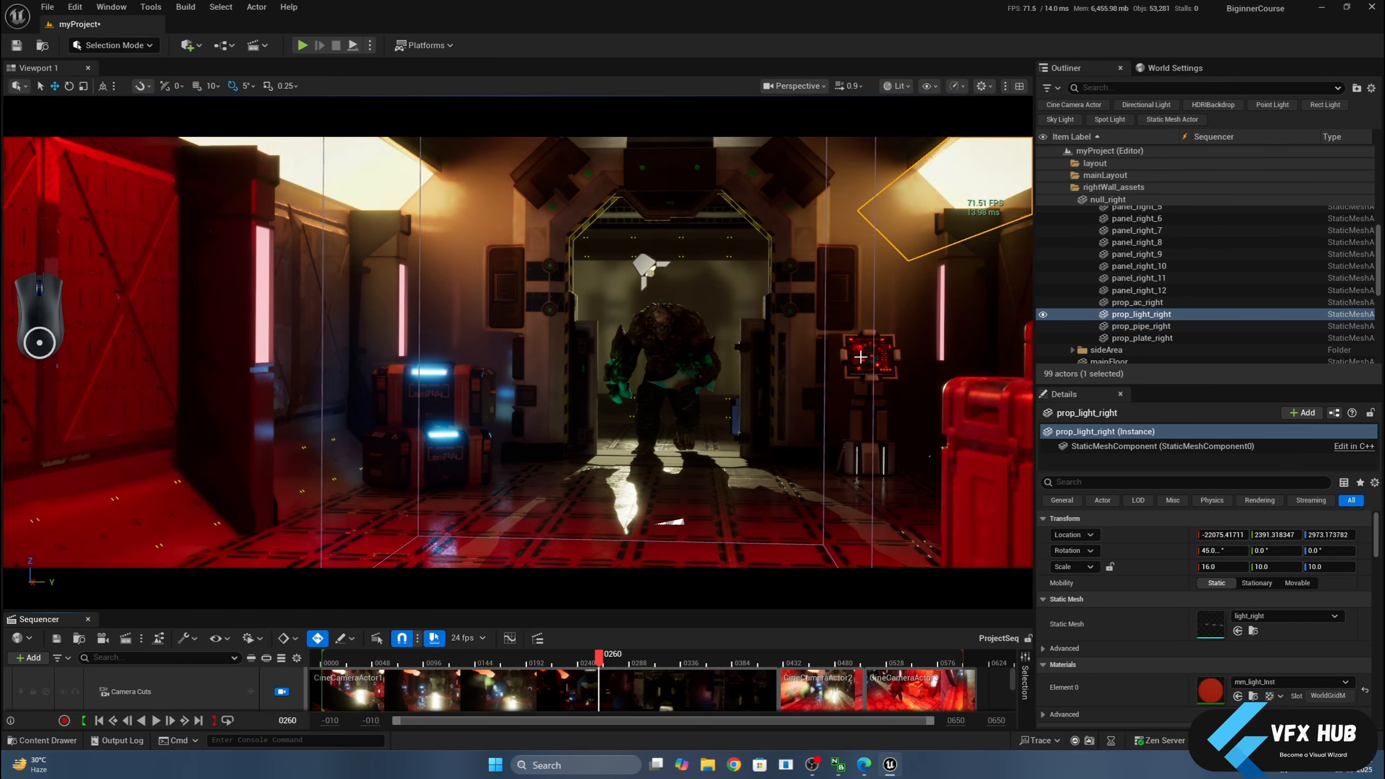
{"action": "left_click", "coordinate": [857, 457]}
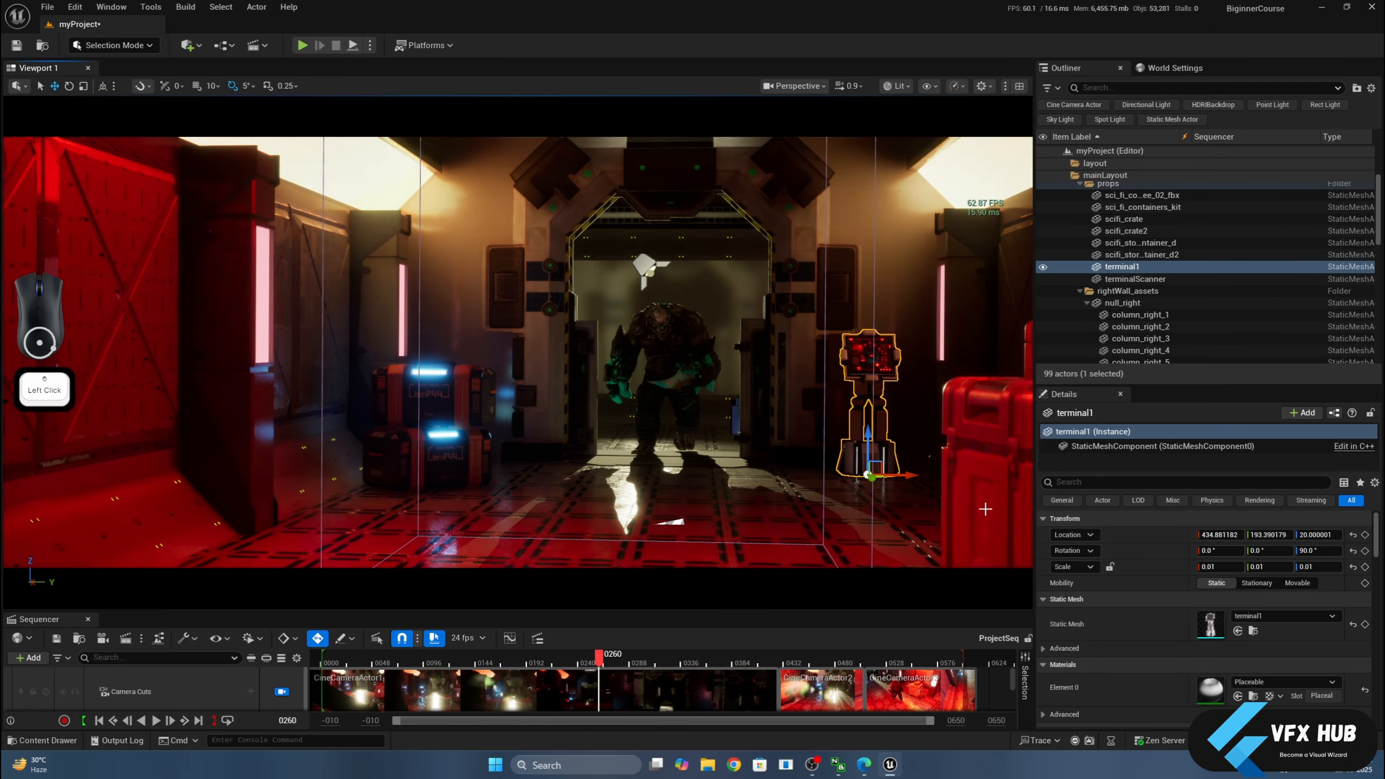
{"action": "left_click", "coordinate": [1215, 691]}
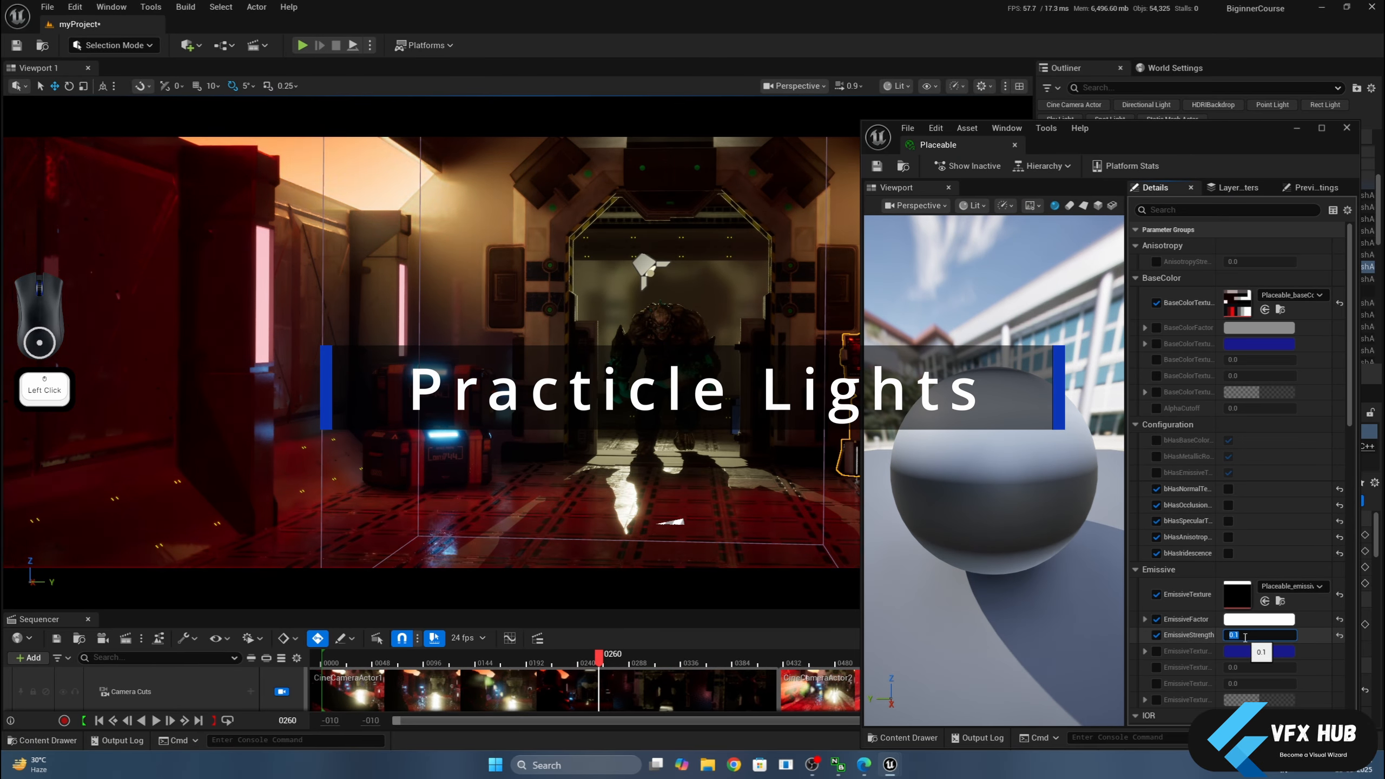
{"action": "type", "text": "10"}
{"action": "key", "text": "Return"}
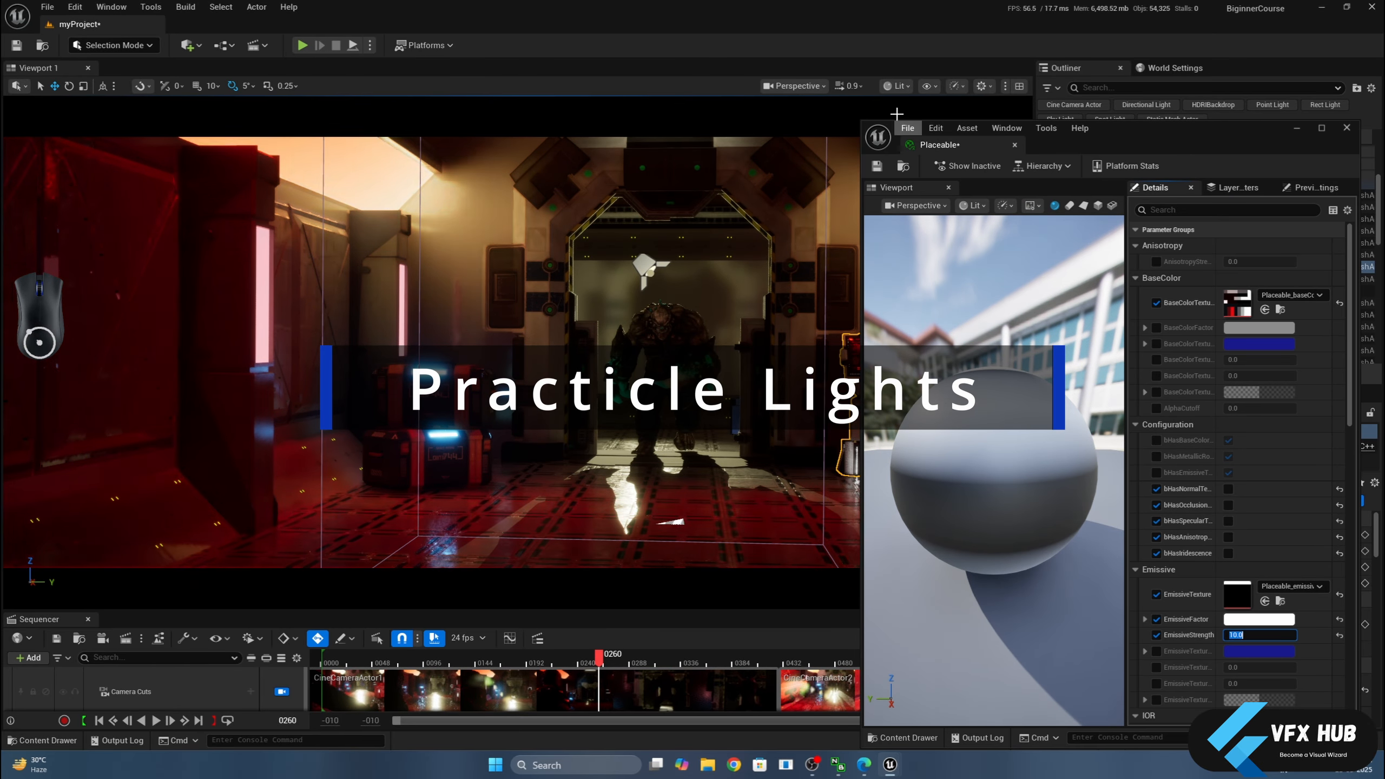
{"action": "left_click", "coordinate": [877, 167]}
{"action": "left_click", "coordinate": [1015, 146]}
At frame 188, set EmissiveStrength to 10 in the door overhead light's T_overhead_light material and save it.
{"action": "left_click_drag", "start_coordinate": [599, 657], "coordinate": [522, 660]}
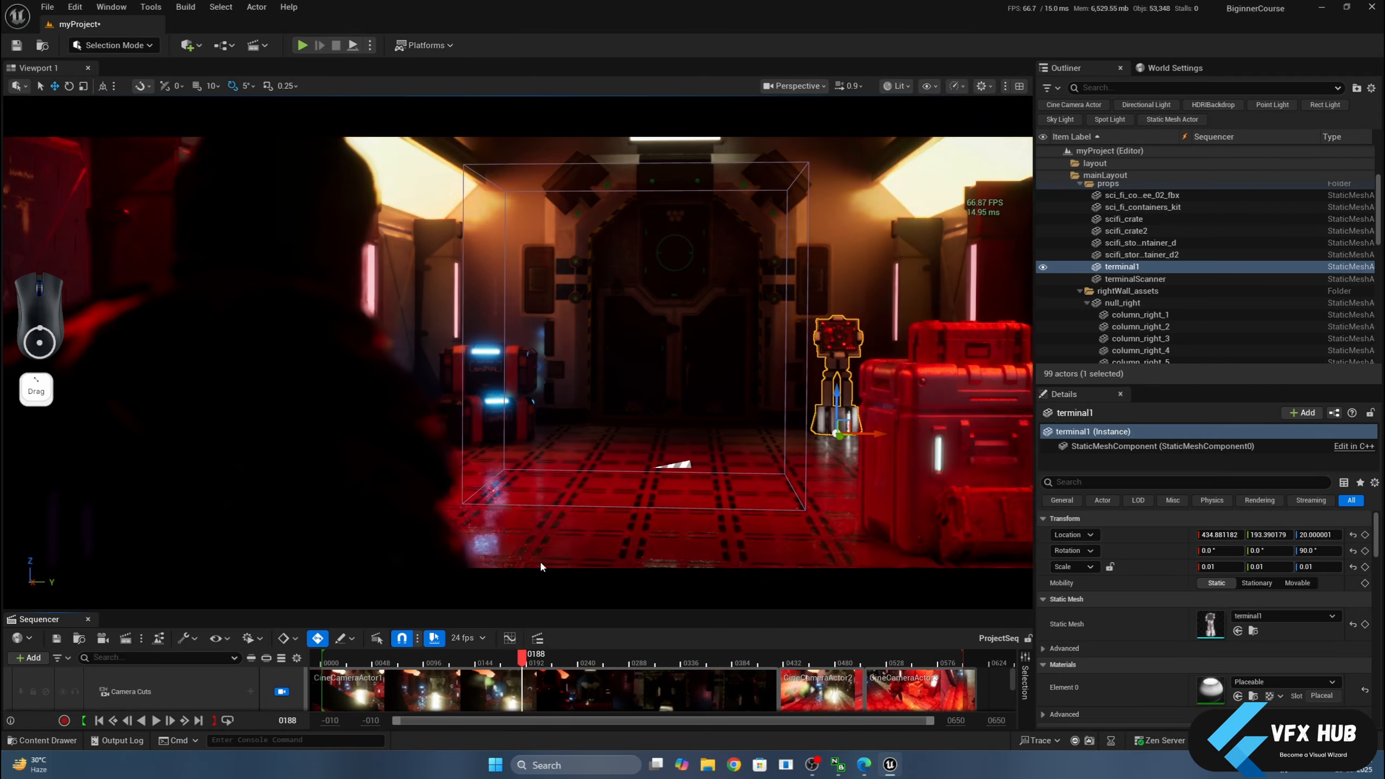
{"action": "left_click", "coordinate": [657, 136]}
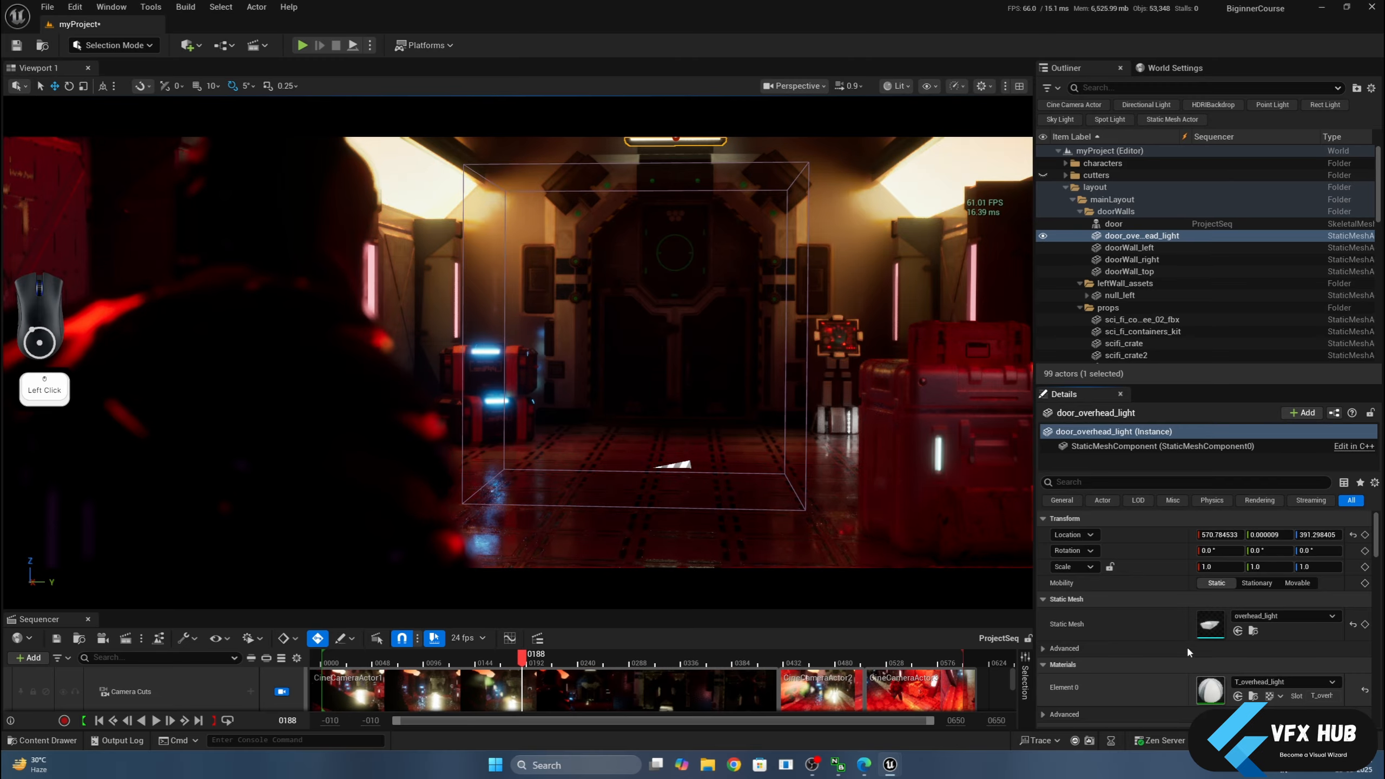
{"action": "double_click", "coordinate": [1210, 690]}
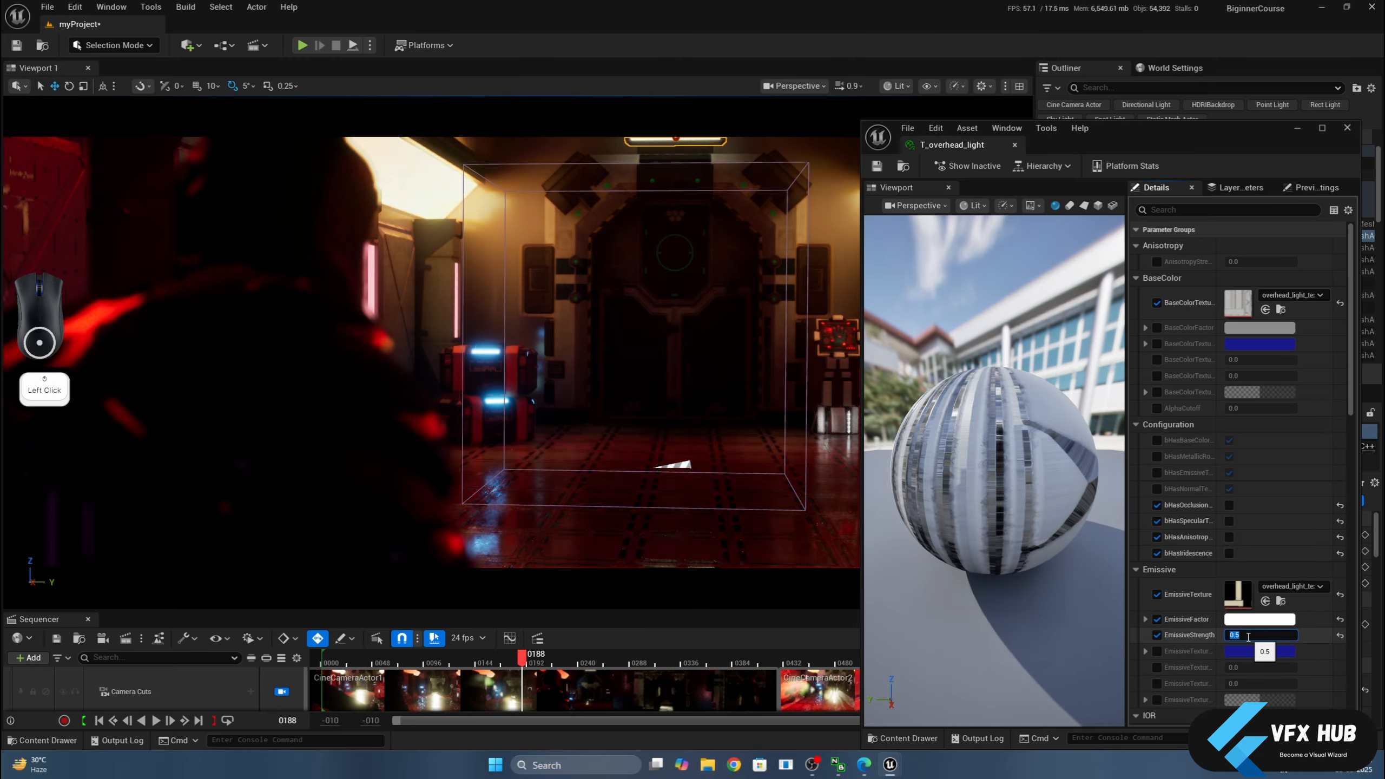
{"action": "key", "text": "Return"}
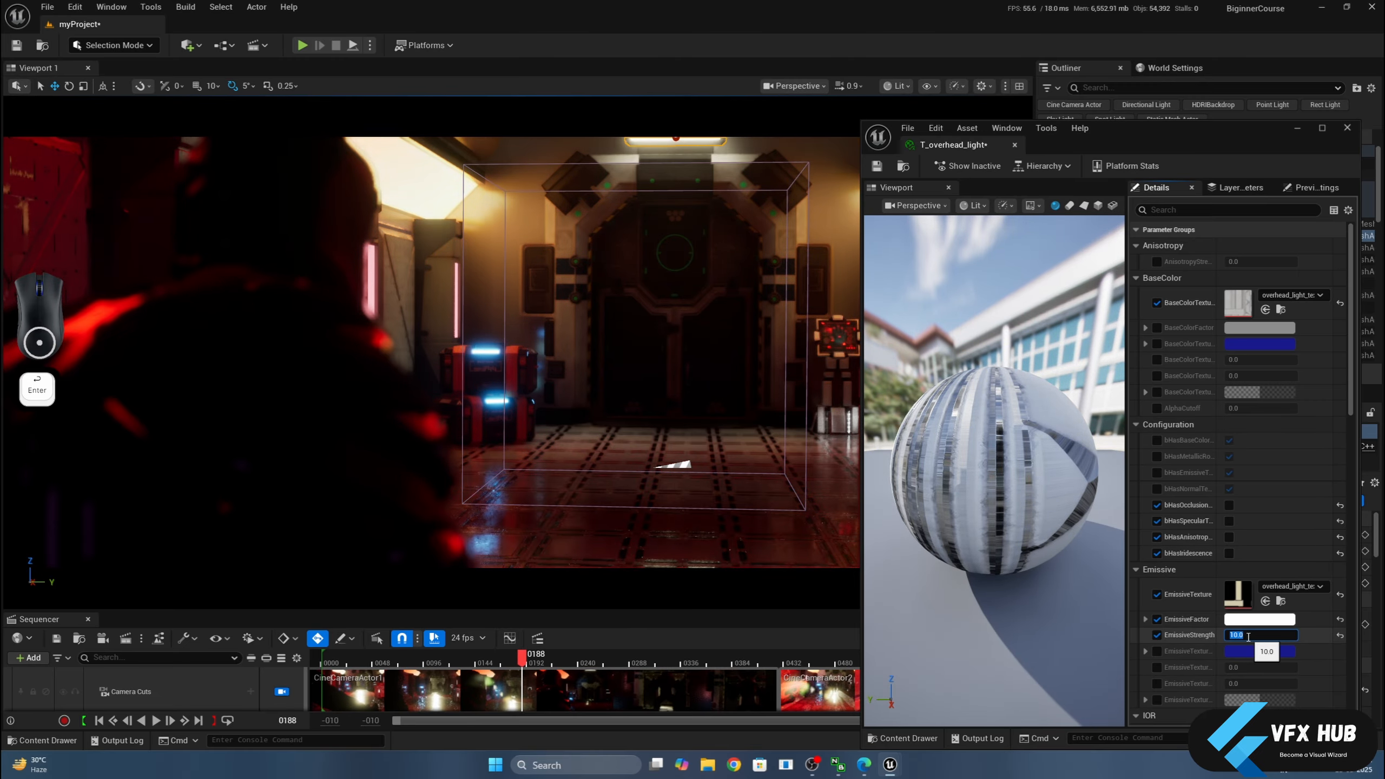
{"action": "left_click", "coordinate": [876, 167]}
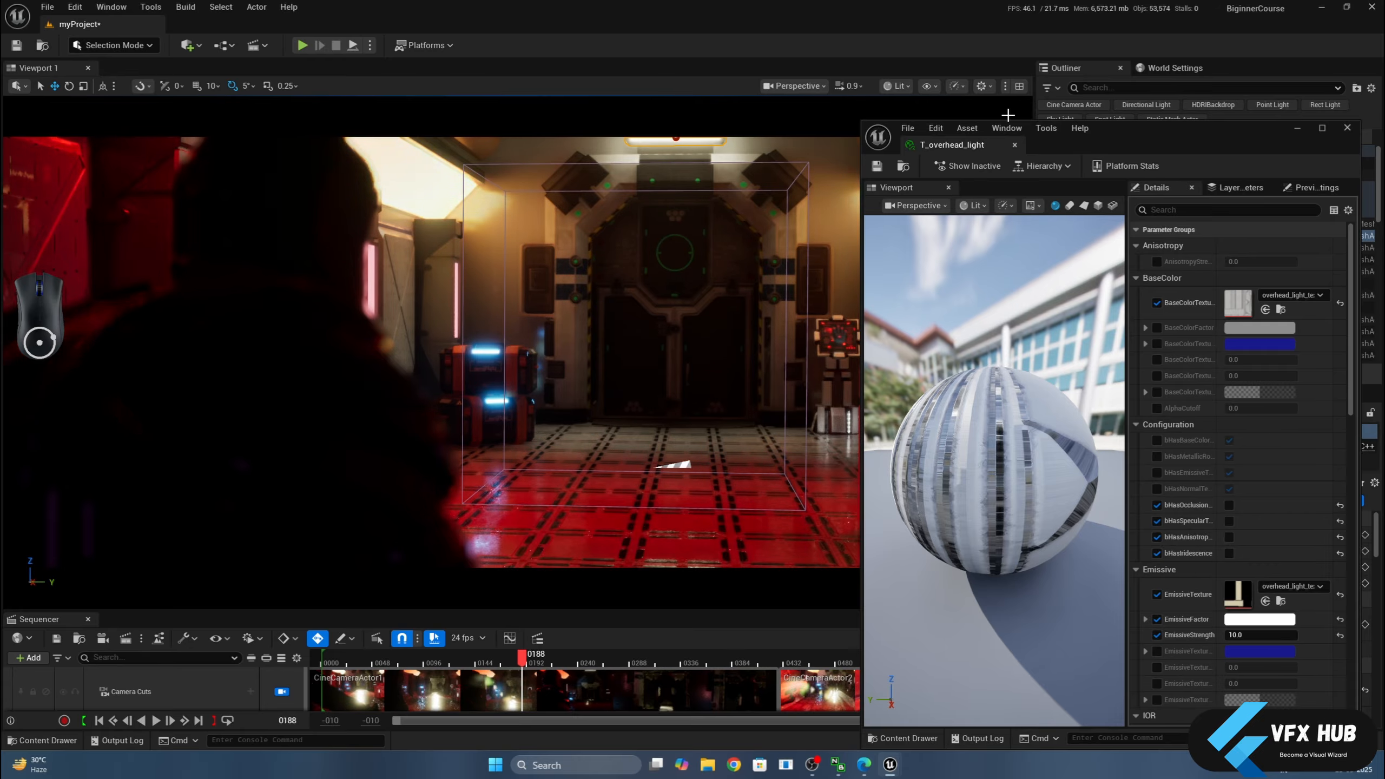
At frame 184, open the columnLight material of the left column beside the crates and float its window clear of the character.
{"action": "left_click", "coordinate": [524, 661]}
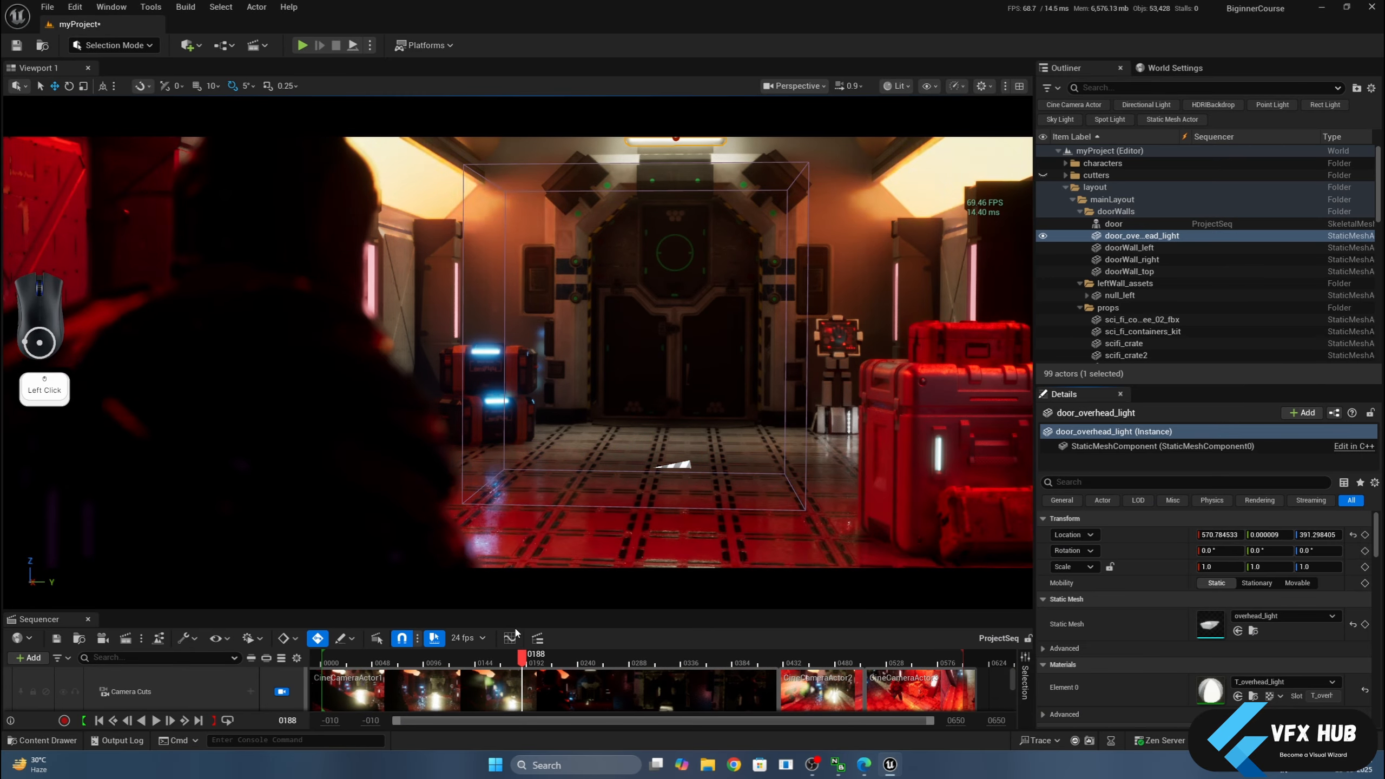
{"action": "left_click_drag", "start_coordinate": [523, 660], "coordinate": [517, 660]}
{"action": "left_click", "coordinate": [447, 328]}
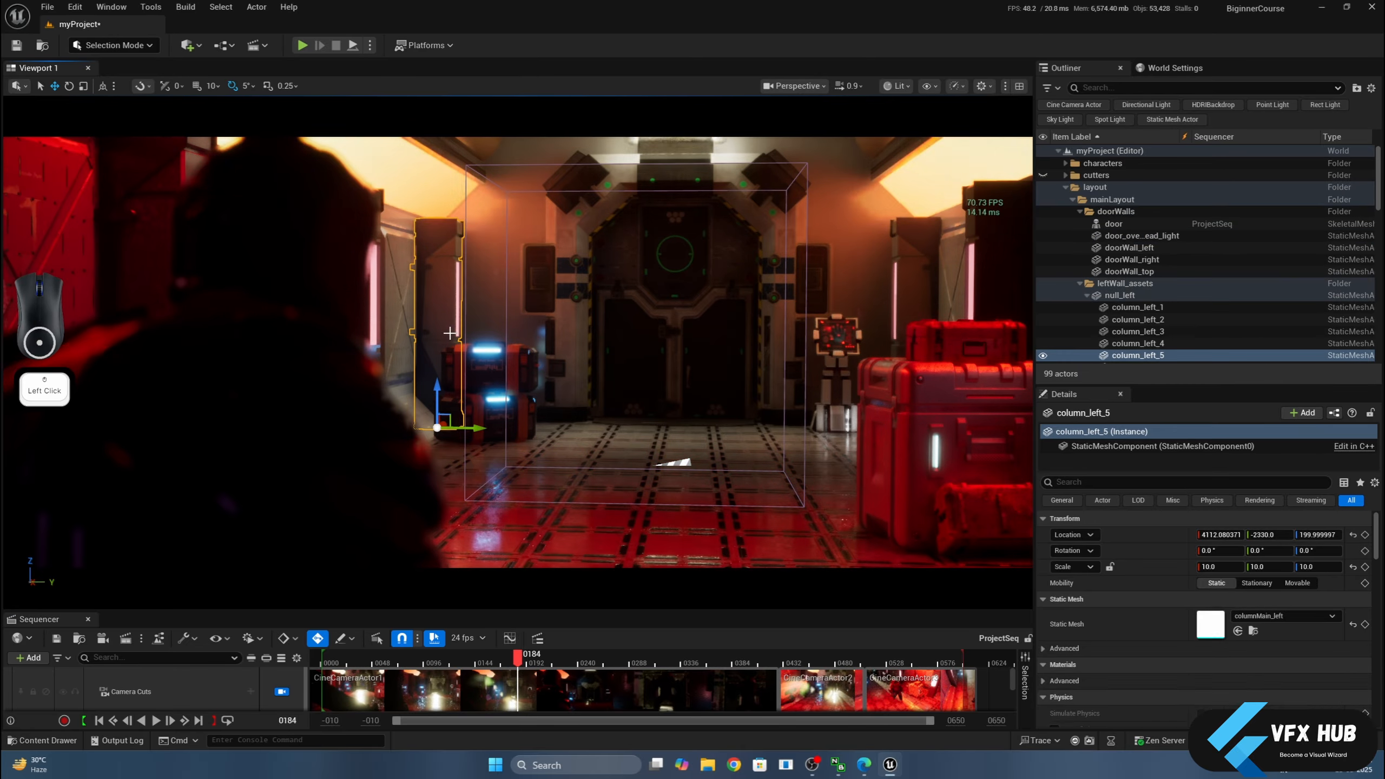
{"action": "scroll", "coordinate": [1212, 668], "scroll_direction": "down", "scroll_amount": 3}
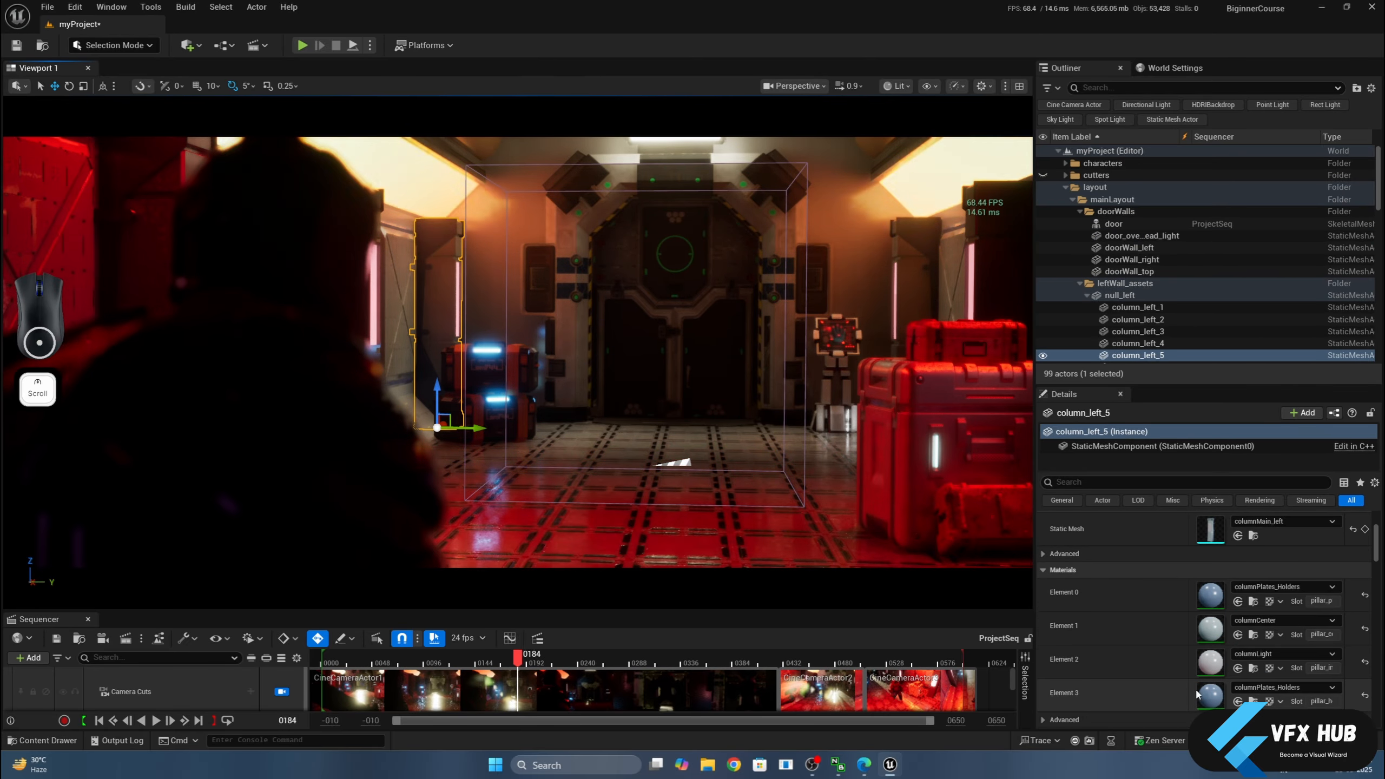
{"action": "double_click", "coordinate": [1211, 662]}
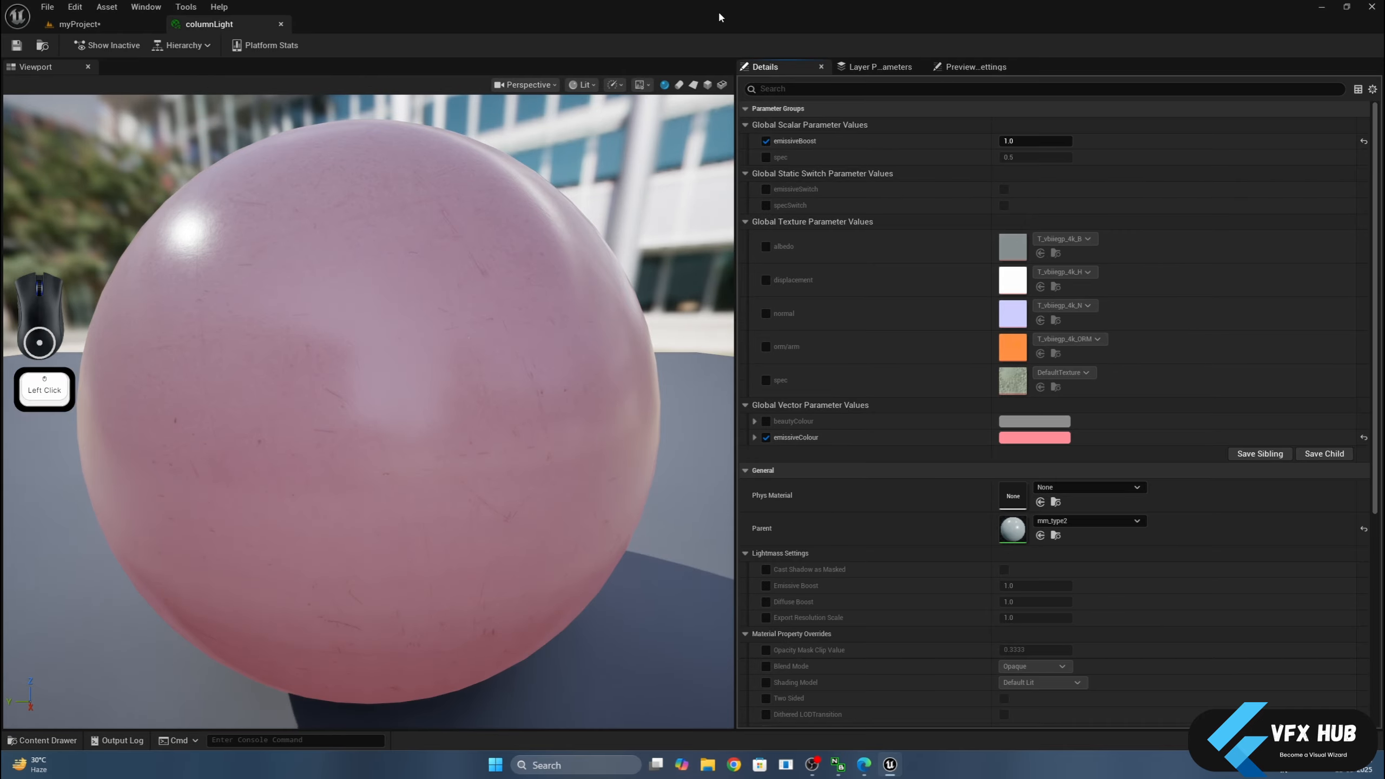
{"action": "left_click_drag", "start_coordinate": [719, 11], "coordinate": [911, 101]}
{"action": "double_click", "coordinate": [911, 102]}
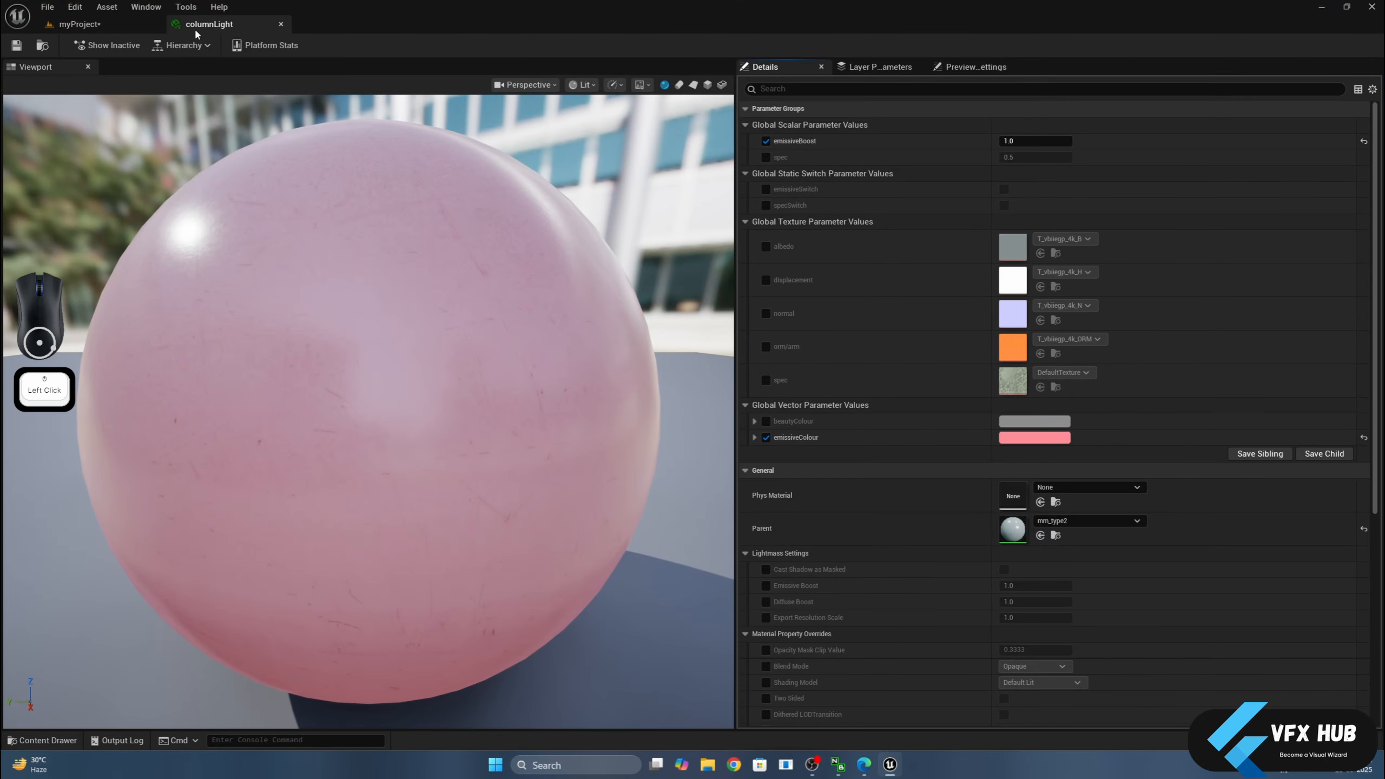
{"action": "left_click_drag", "start_coordinate": [196, 35], "coordinate": [742, 125]}
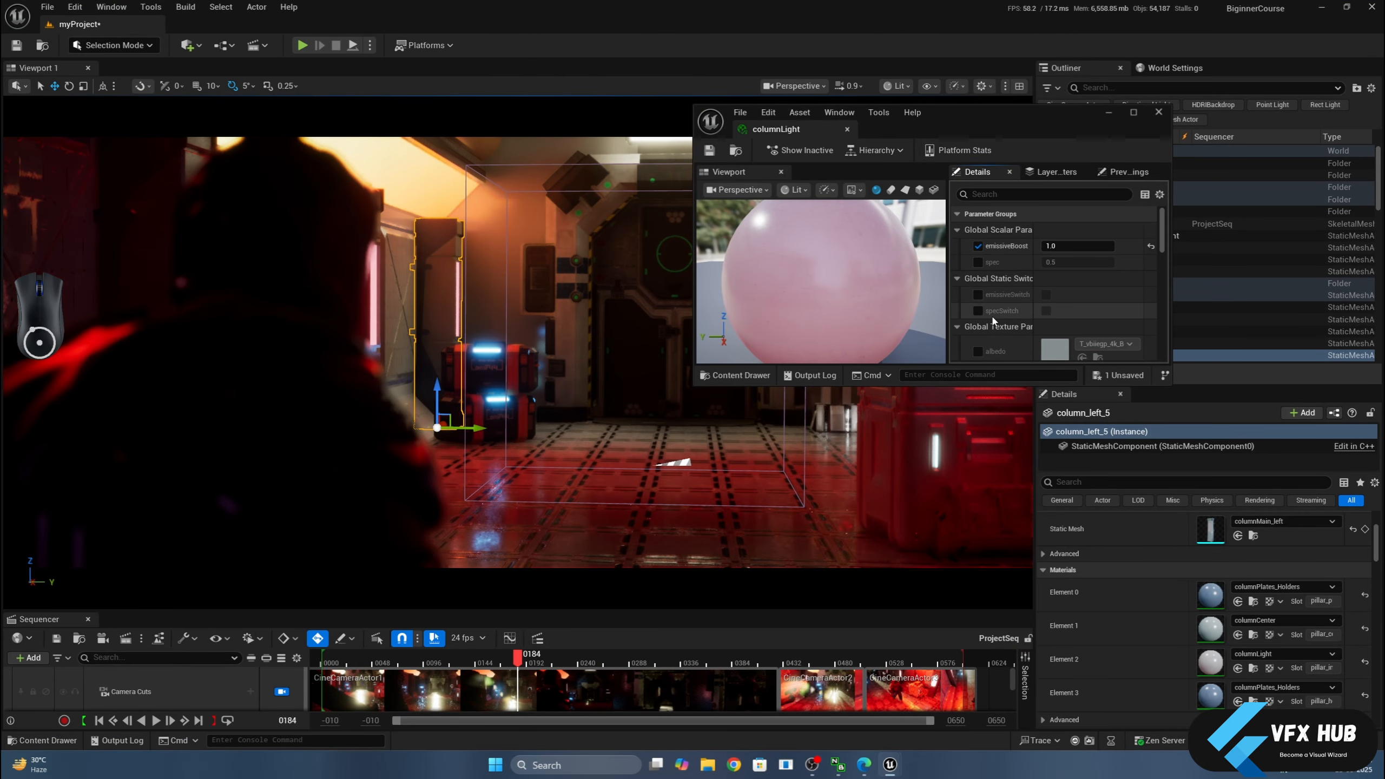
Try an emissiveBoost of 5.0 on columnLight, save it, and play the sequence with the material window aside.
{"action": "scroll", "coordinate": [1015, 270], "scroll_direction": "down", "scroll_amount": 1}
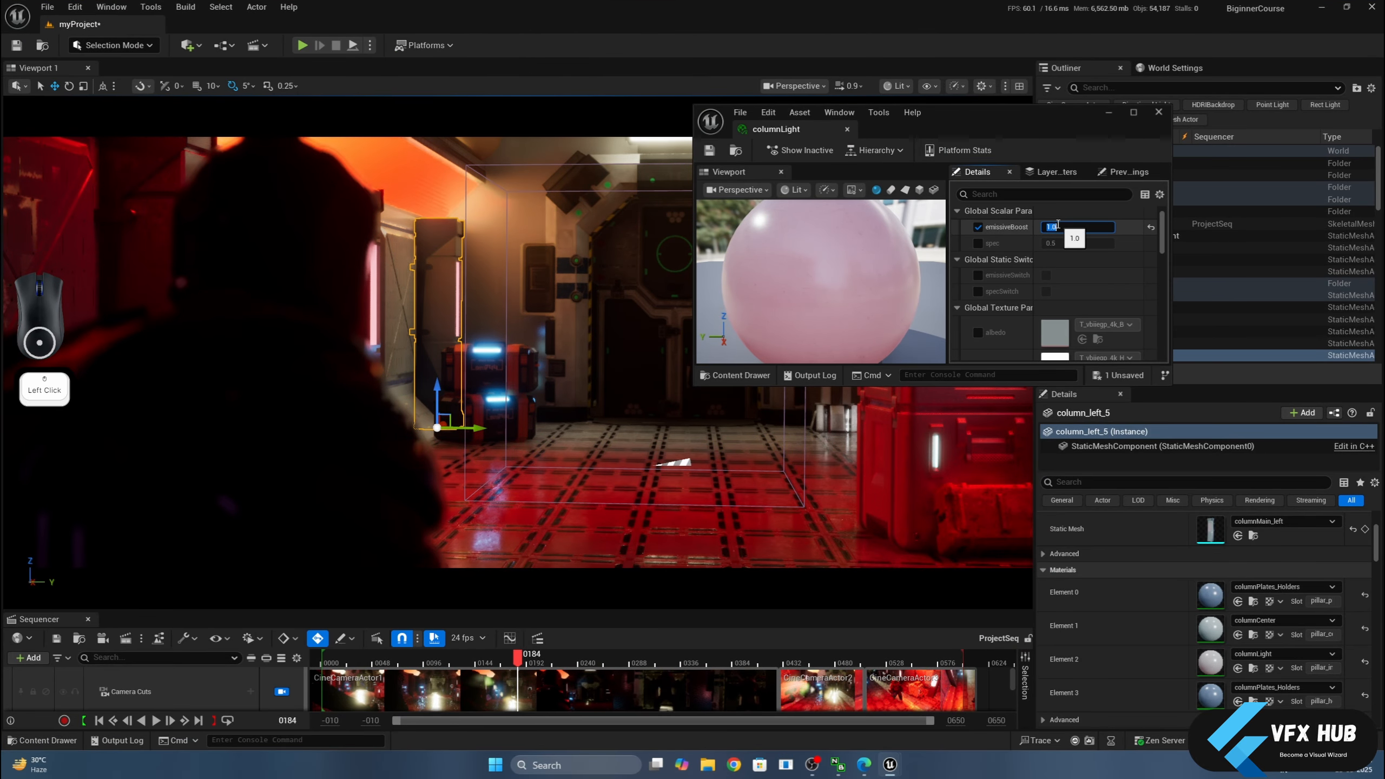
{"action": "type", "text": "5"}
{"action": "key", "text": "Return"}
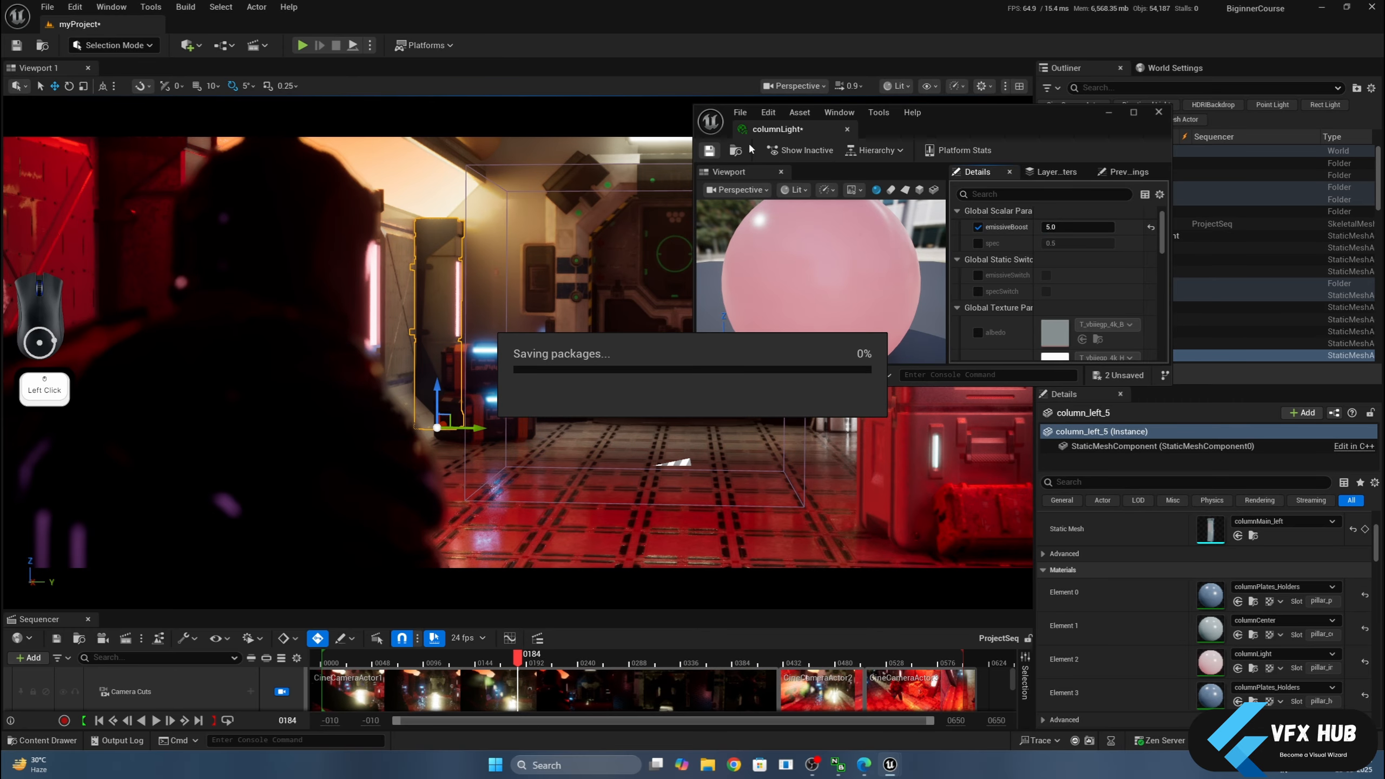
{"action": "left_click_drag", "start_coordinate": [953, 126], "coordinate": [1182, 215]}
{"action": "key", "text": "space"}
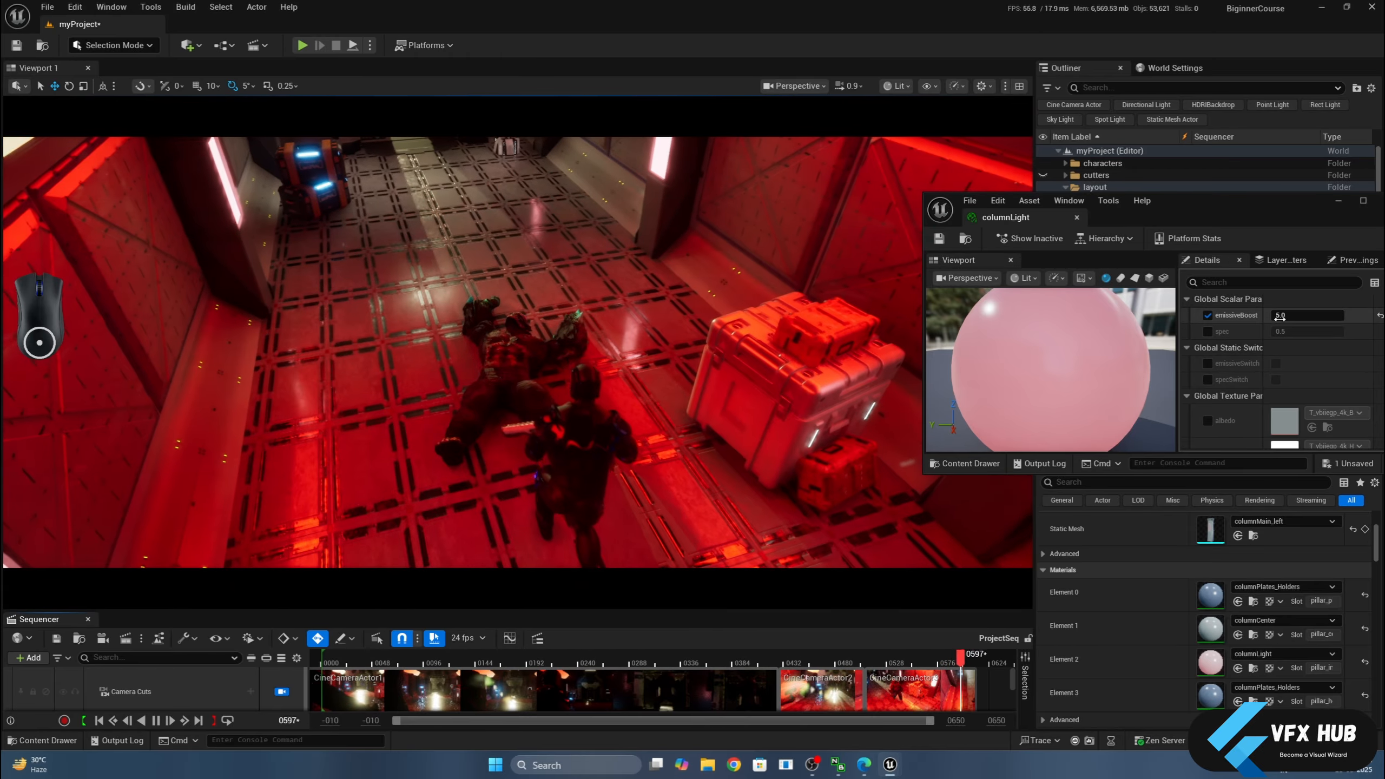
Set columnLight's emissiveBoost to 3.0, save and close the material, then stop playback at frame 14.
{"action": "key", "text": "Return"}
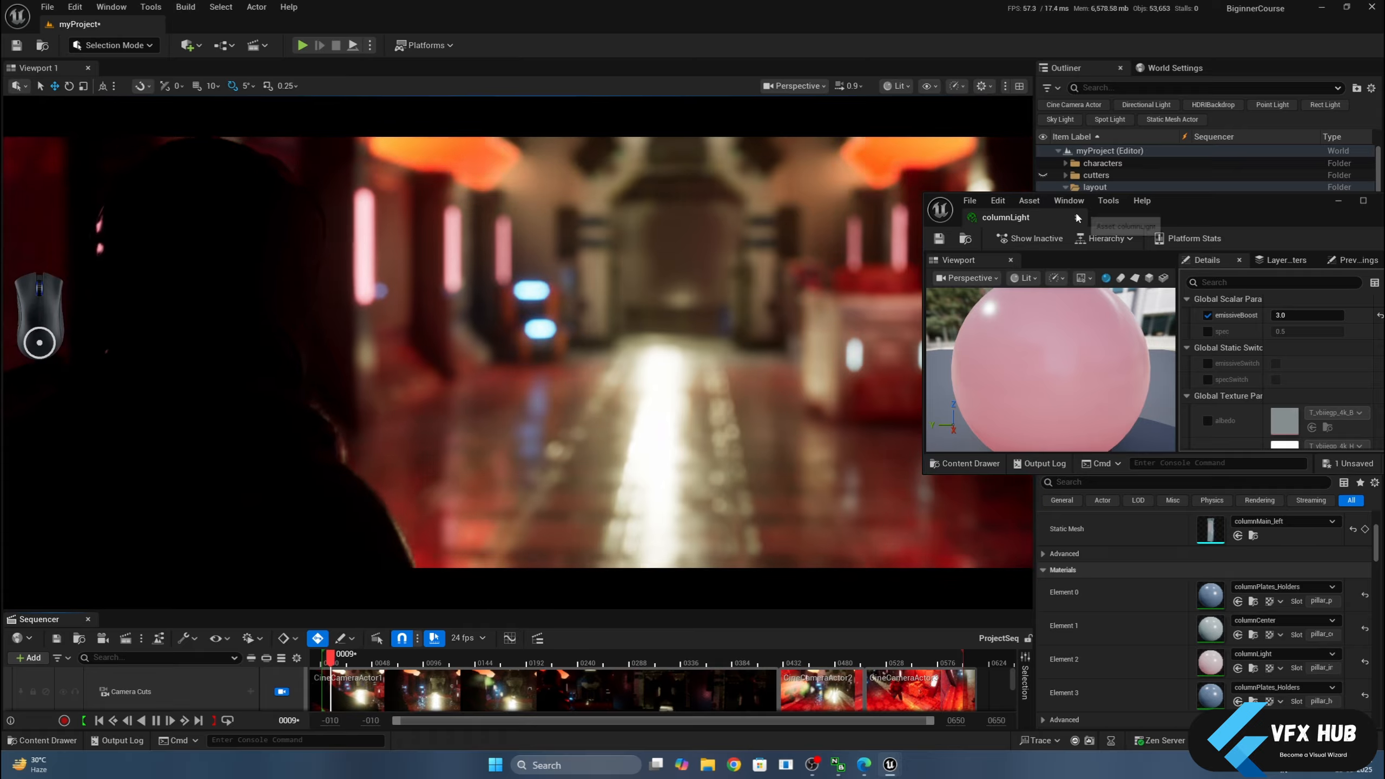
{"action": "left_click", "coordinate": [463, 605]}
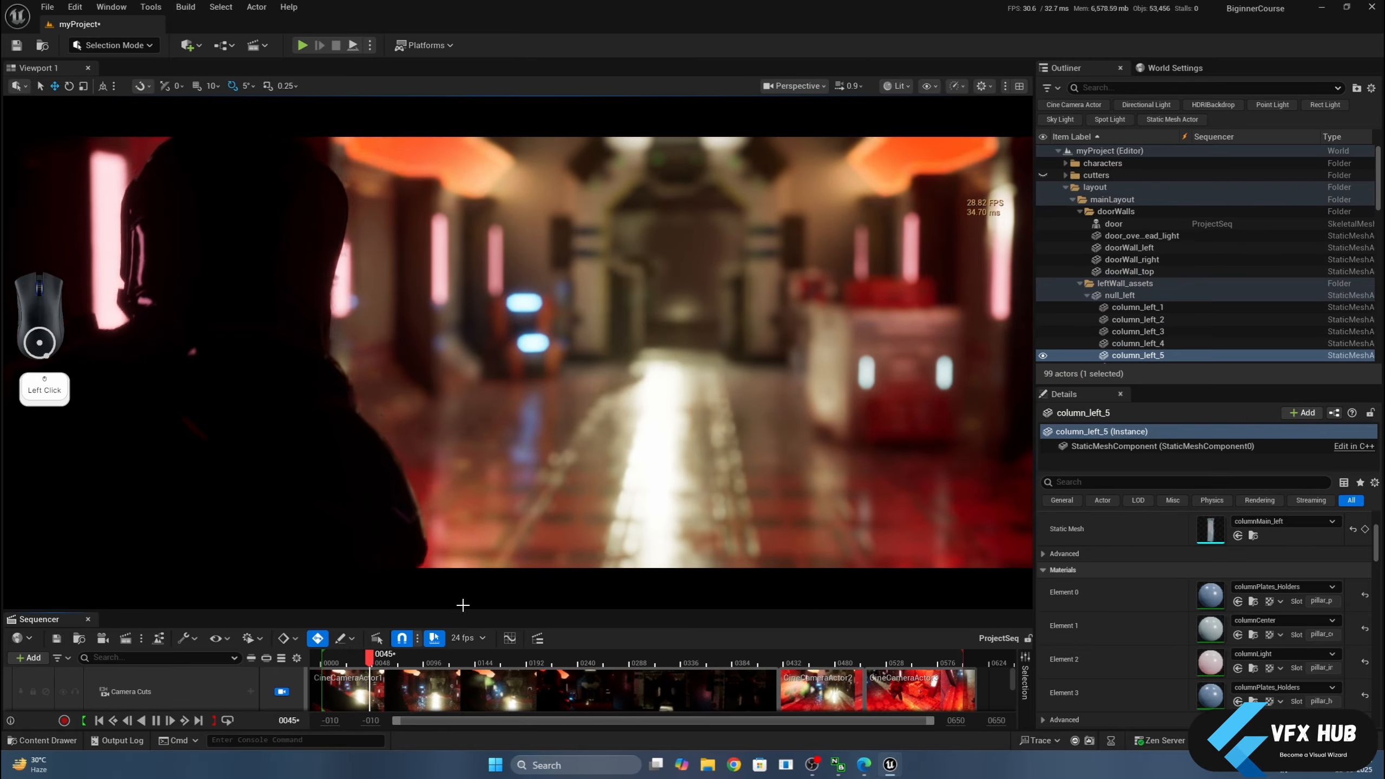
{"action": "key", "text": "space"}
{"action": "left_click_drag", "start_coordinate": [375, 652], "coordinate": [336, 654]}
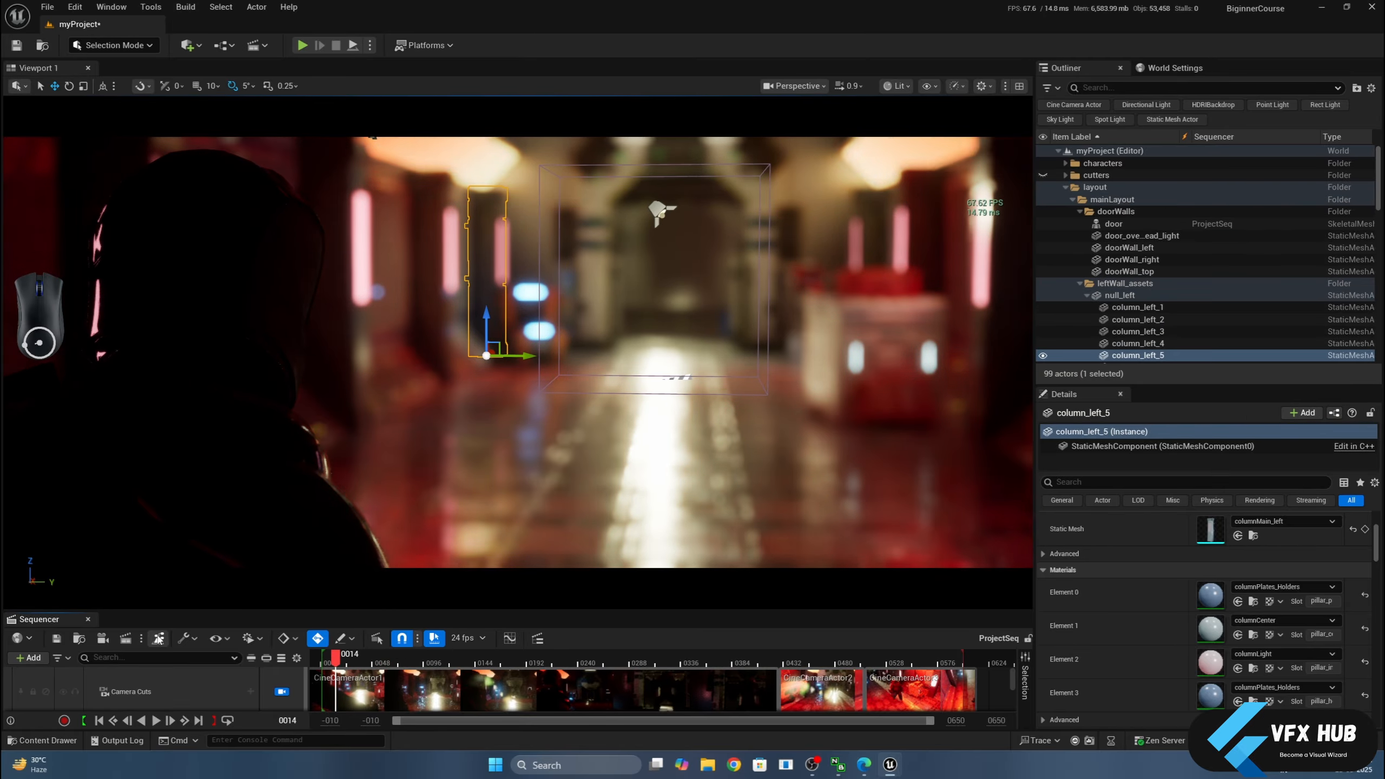
Leave the camera cuts view and add a Rect Light at the rear of the corridor, behind the soldier.
{"action": "left_click", "coordinate": [282, 692]}
{"action": "scroll", "coordinate": [518, 349], "scroll_direction": "down", "scroll_amount": 5}
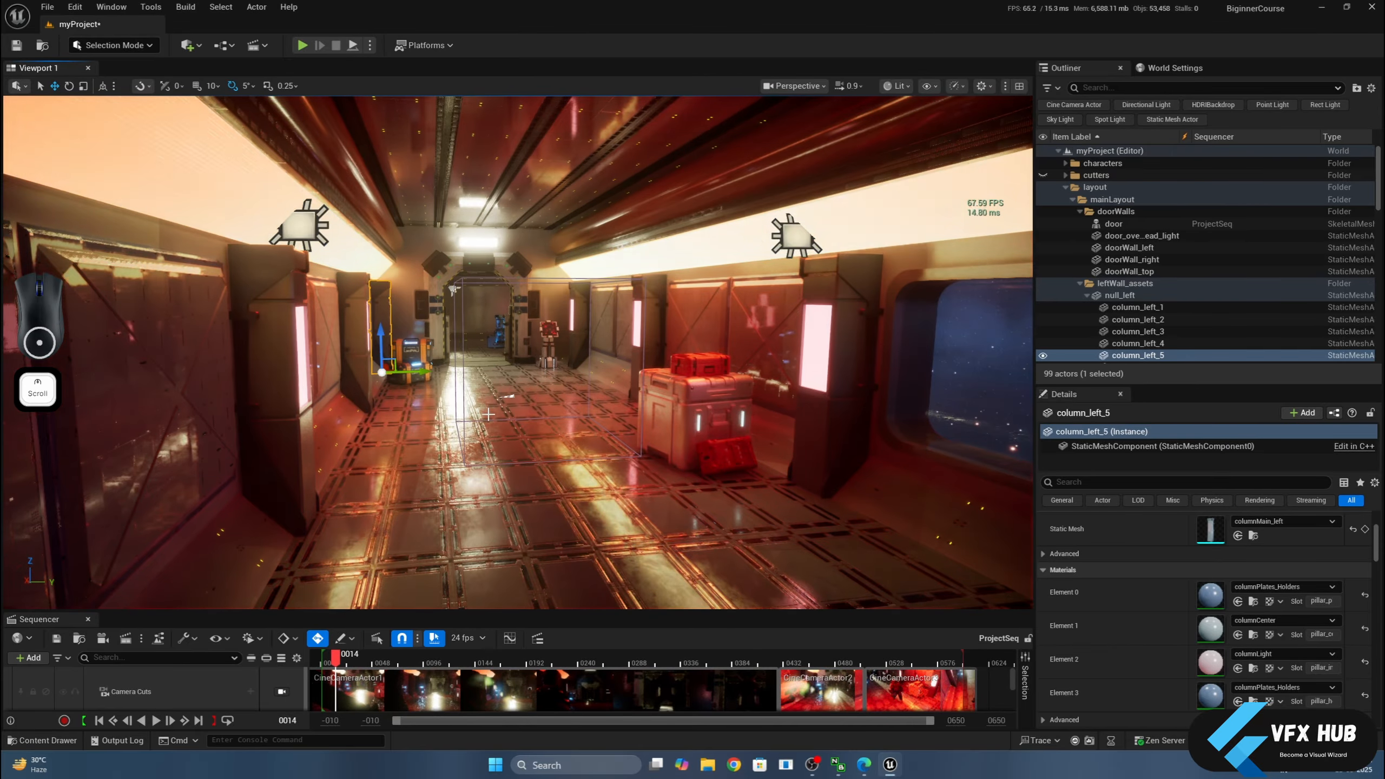
{"action": "scroll", "coordinate": [486, 380], "scroll_direction": "down", "scroll_amount": 2}
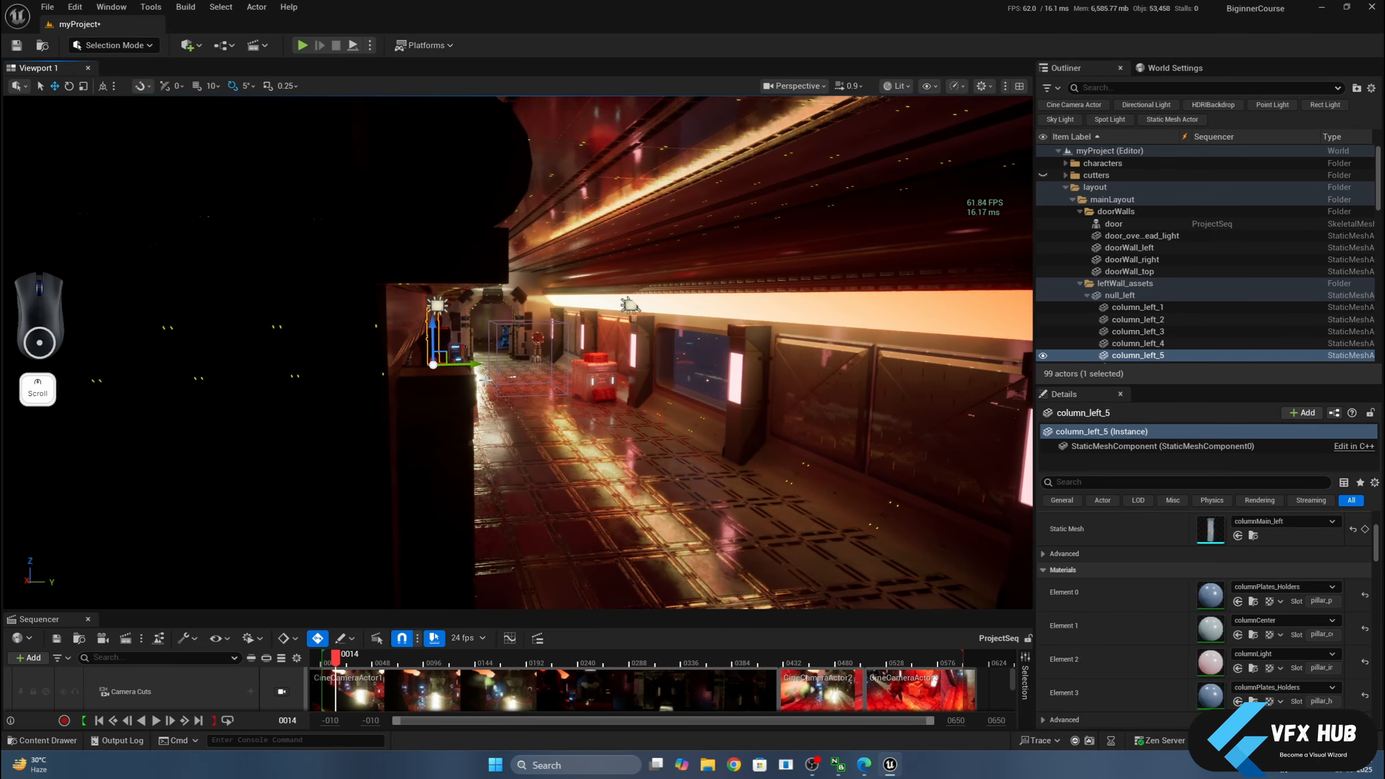
{"action": "left_click", "coordinate": [185, 45]}
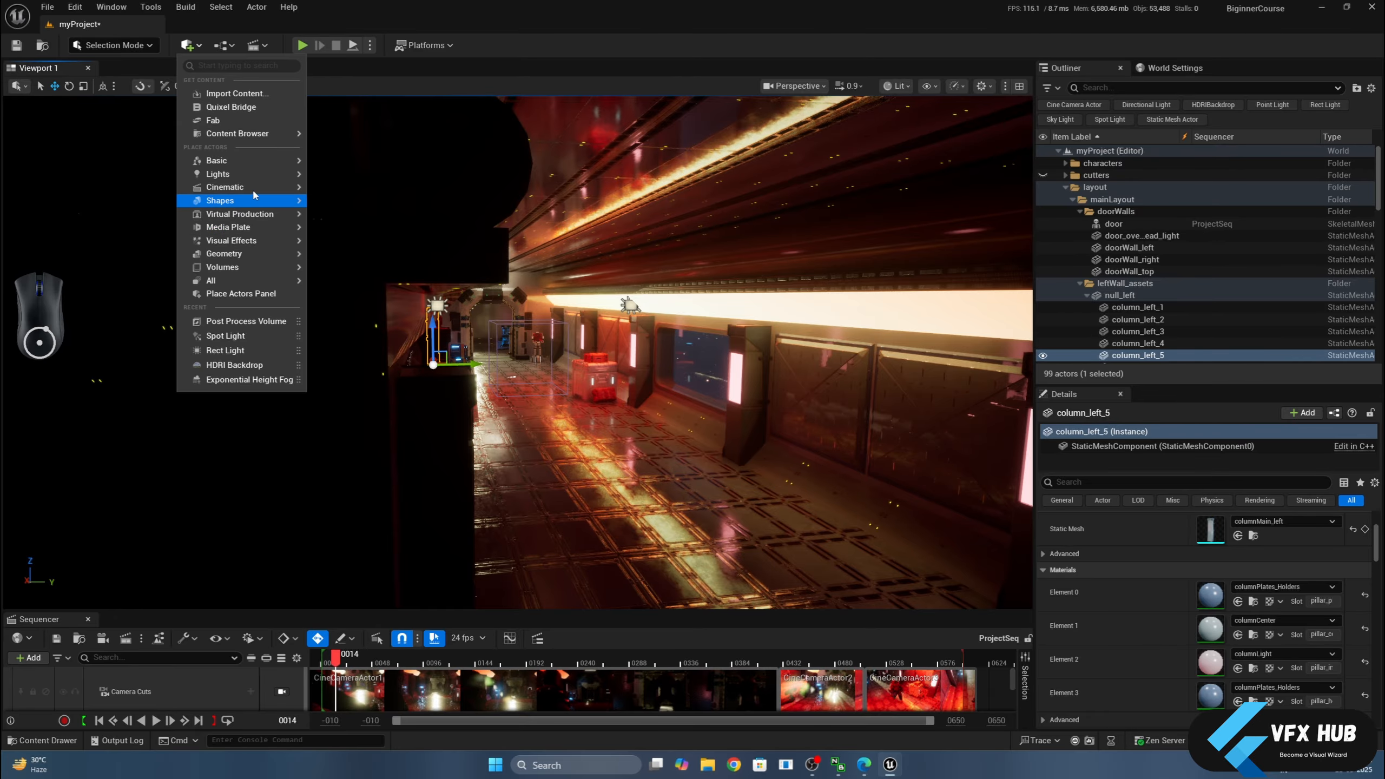
{"action": "mouse_move", "coordinate": [258, 174]}
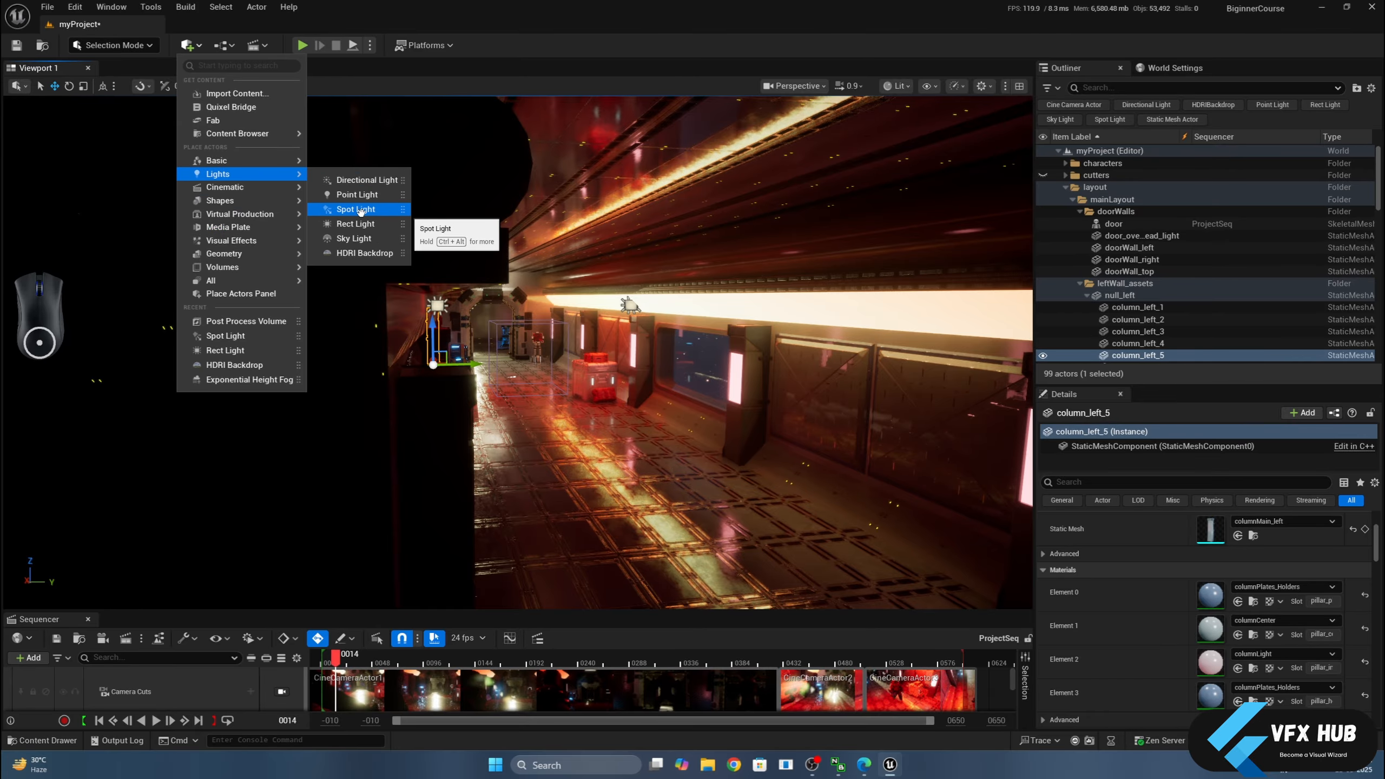
{"action": "left_click_drag", "start_coordinate": [370, 227], "coordinate": [795, 601]}
Hide the roof mesh, then select the new rect light and frame it with the corridor in view.
{"action": "scroll", "coordinate": [742, 528], "scroll_direction": "down", "scroll_amount": 5}
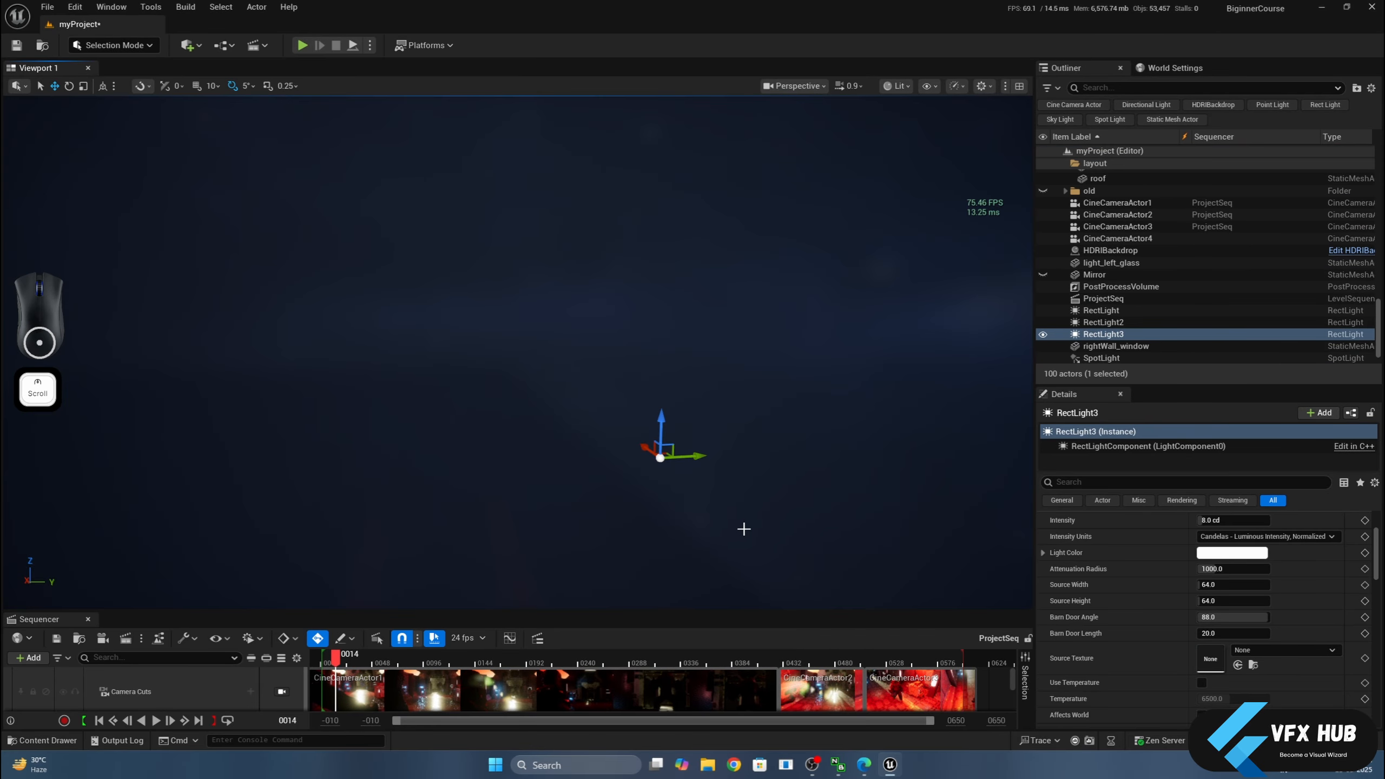
{"action": "left_click_drag", "start_coordinate": [743, 529], "coordinate": [746, 480], "text": "alt"}
{"action": "left_click", "coordinate": [746, 480]}
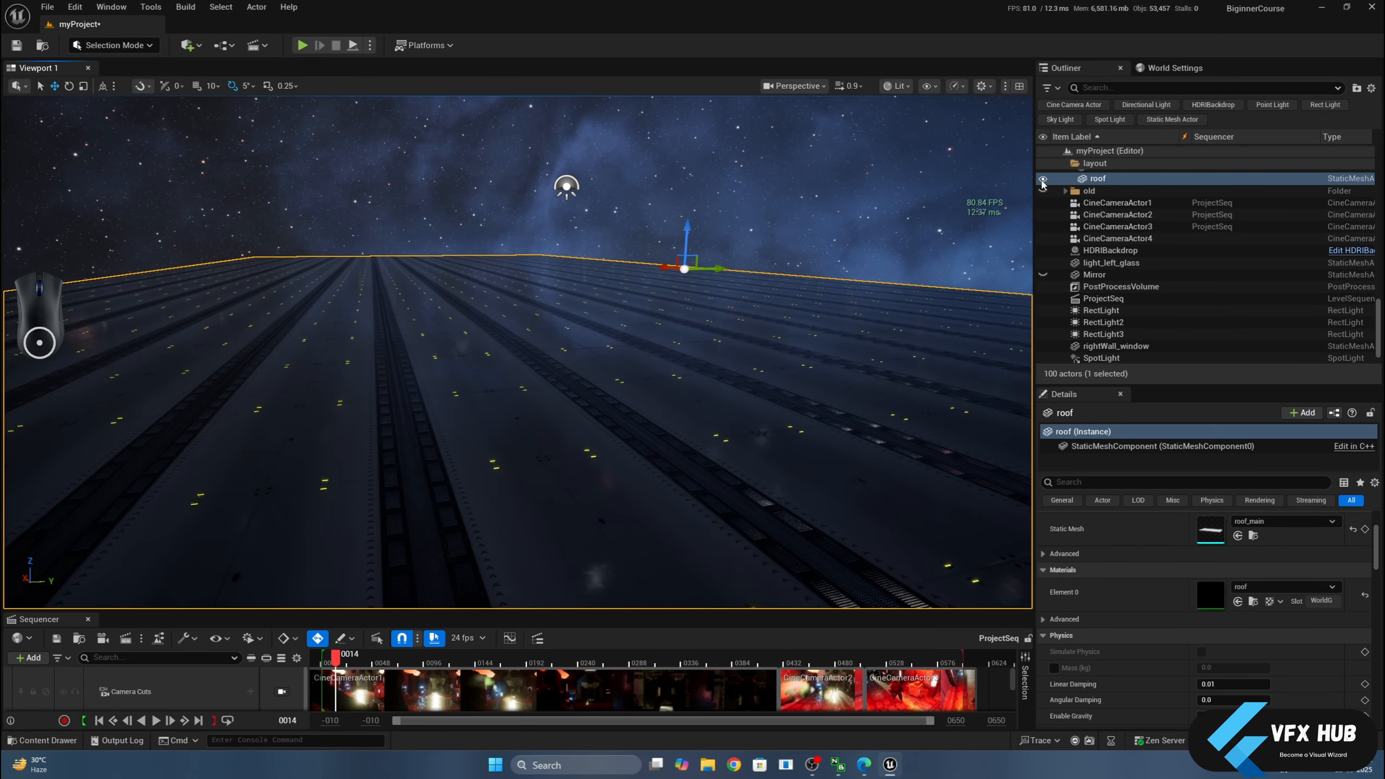
{"action": "left_click", "coordinate": [1042, 179]}
{"action": "left_click", "coordinate": [840, 484]}
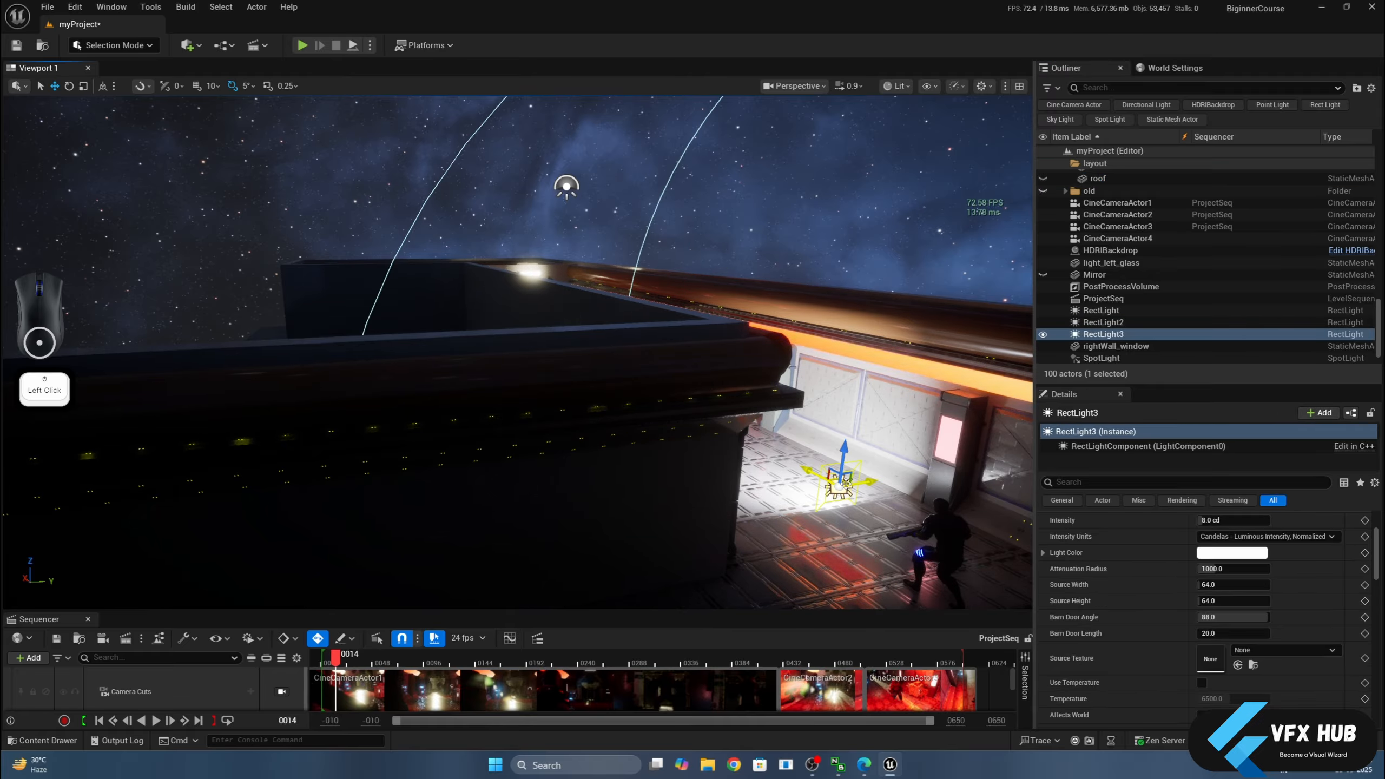
{"action": "key", "text": "f"}
{"action": "scroll", "coordinate": [835, 480], "scroll_direction": "down", "scroll_amount": 5}
{"action": "left_click_drag", "start_coordinate": [835, 480], "coordinate": [376, 343], "text": "alt"}
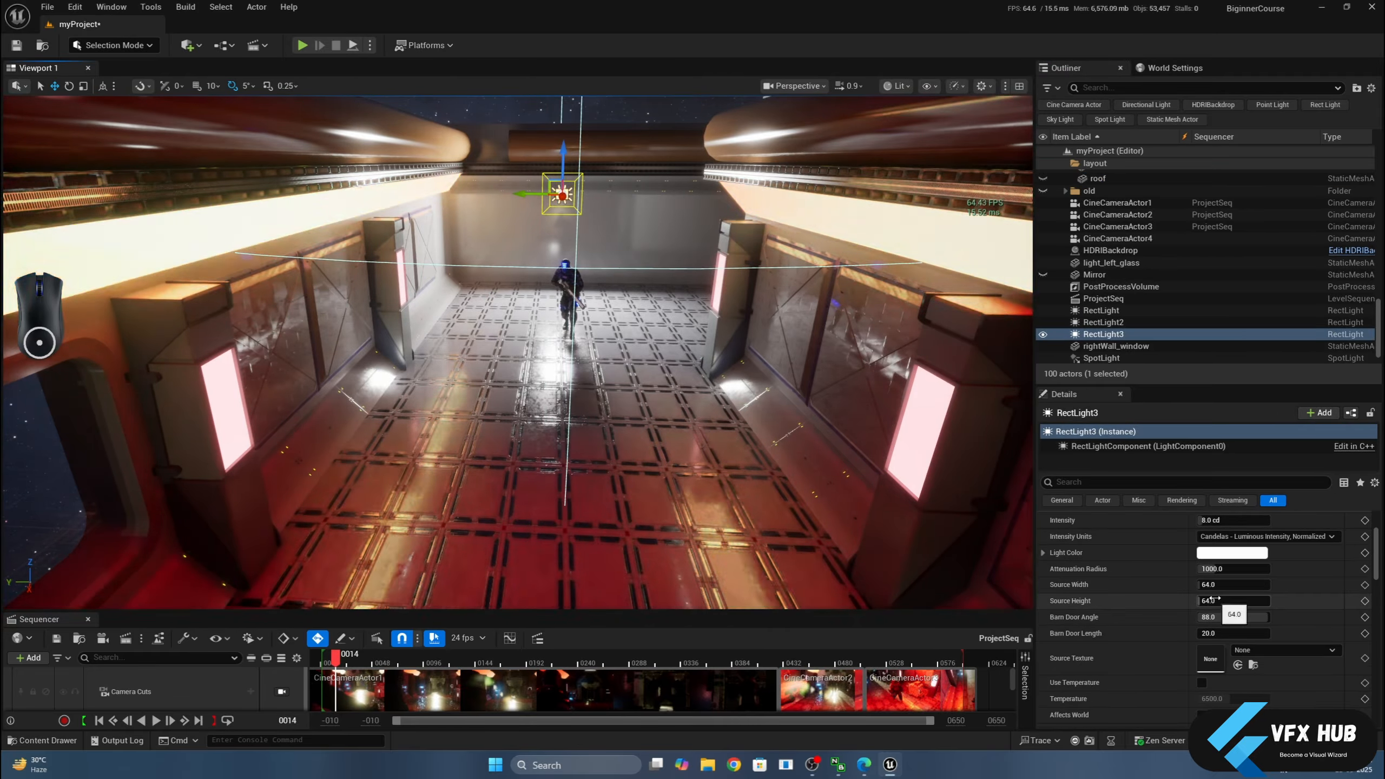
Widen RectLight3's Source Width to 1000, move it under the rear room's wall ledge, and set its Y rotation to -45°.
{"action": "left_click_drag", "start_coordinate": [1214, 584], "coordinate": [1268, 585]}
{"action": "left_click_drag", "start_coordinate": [545, 327], "coordinate": [573, 382], "text": "alt"}
{"action": "scroll", "coordinate": [572, 383], "scroll_direction": "down", "scroll_amount": 6}
{"action": "left_click_drag", "start_coordinate": [455, 214], "coordinate": [523, 190]}
{"action": "key", "text": "f"}
{"action": "left_click_drag", "start_coordinate": [523, 273], "coordinate": [649, 232], "text": "alt"}
{"action": "key", "text": "e"}
{"action": "left_click_drag", "start_coordinate": [569, 349], "coordinate": [574, 377]}
{"action": "scroll", "coordinate": [1227, 551], "scroll_direction": "up", "scroll_amount": 3}
{"action": "left_click", "coordinate": [1266, 550]}
{"action": "type", "text": "-45"}
{"action": "key", "text": "Return"}
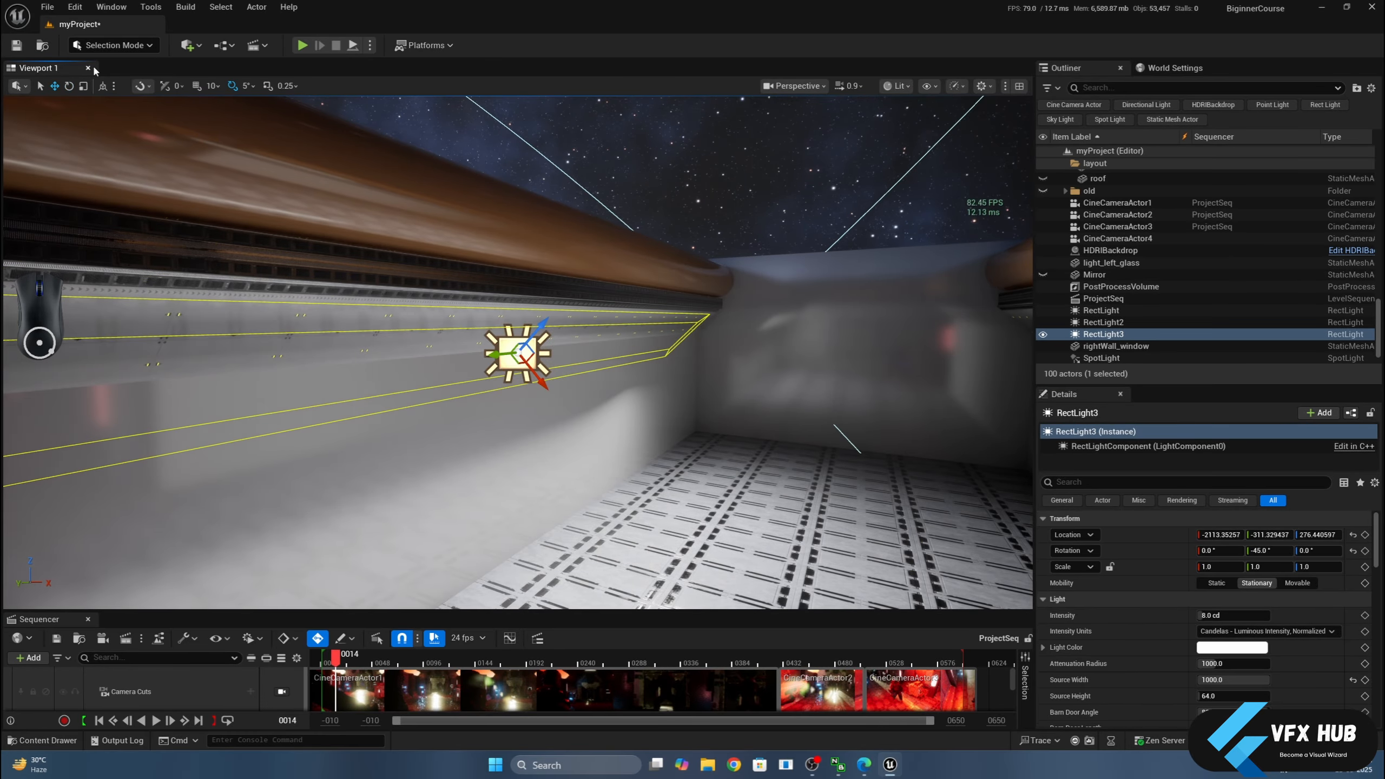
Set RectLight3's Source Width to 1500 and slide it along the ledge until it spans the rear room's wall.
{"action": "left_click_drag", "start_coordinate": [436, 348], "coordinate": [483, 344]}
{"action": "left_click_drag", "start_coordinate": [491, 382], "coordinate": [447, 377], "text": "alt"}
{"action": "left_click", "coordinate": [1222, 664]}
{"action": "left_click", "coordinate": [1227, 680]}
{"action": "type", "text": "1500"}
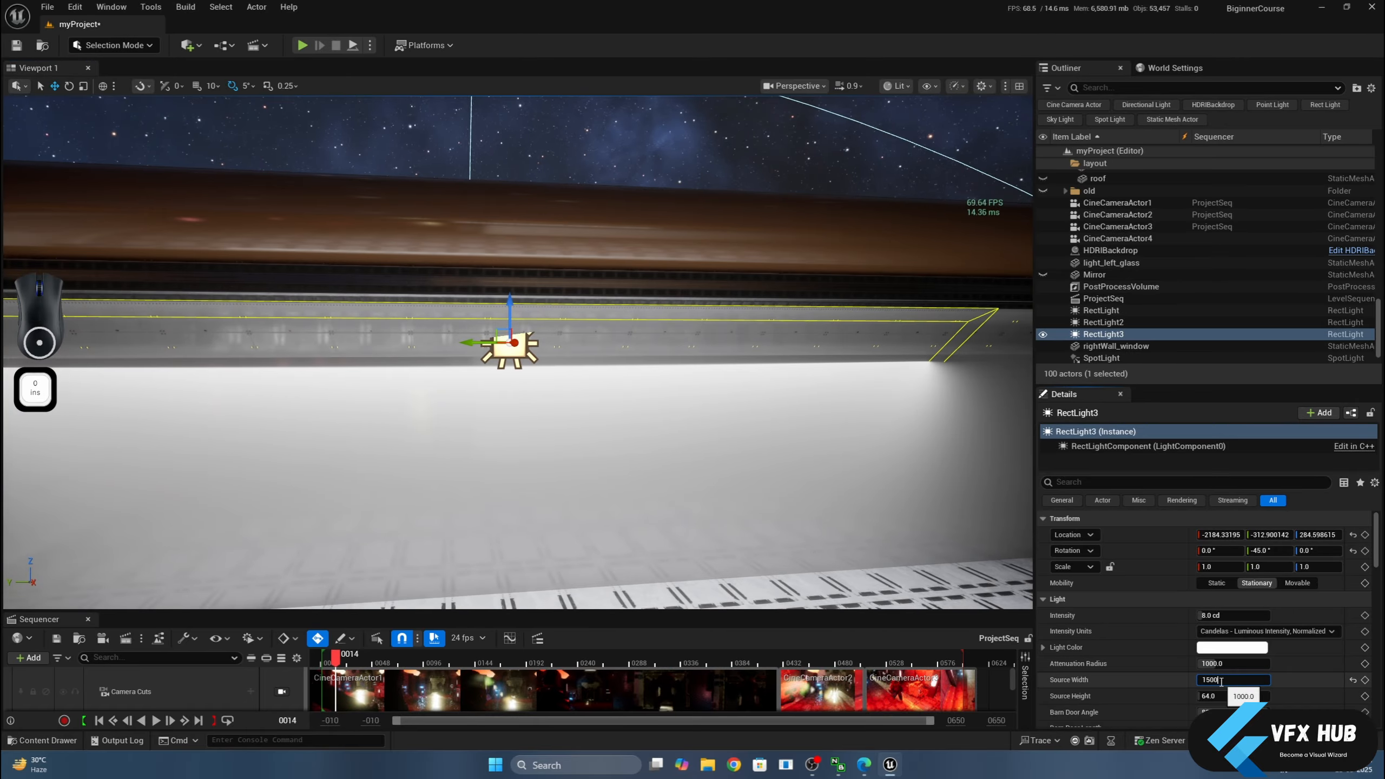
{"action": "key", "text": "Return"}
{"action": "mouse_move", "coordinate": [545, 382]}
{"action": "left_mouse_down", "text": "alt"}
{"action": "mouse_move", "coordinate": [480, 382]}
{"action": "mouse_move", "coordinate": [562, 382]}
{"action": "left_mouse_up", "text": "alt"}
{"action": "left_click_drag", "start_coordinate": [472, 340], "coordinate": [484, 340]}
{"action": "left_click_drag", "start_coordinate": [612, 340], "coordinate": [545, 360], "text": "alt"}
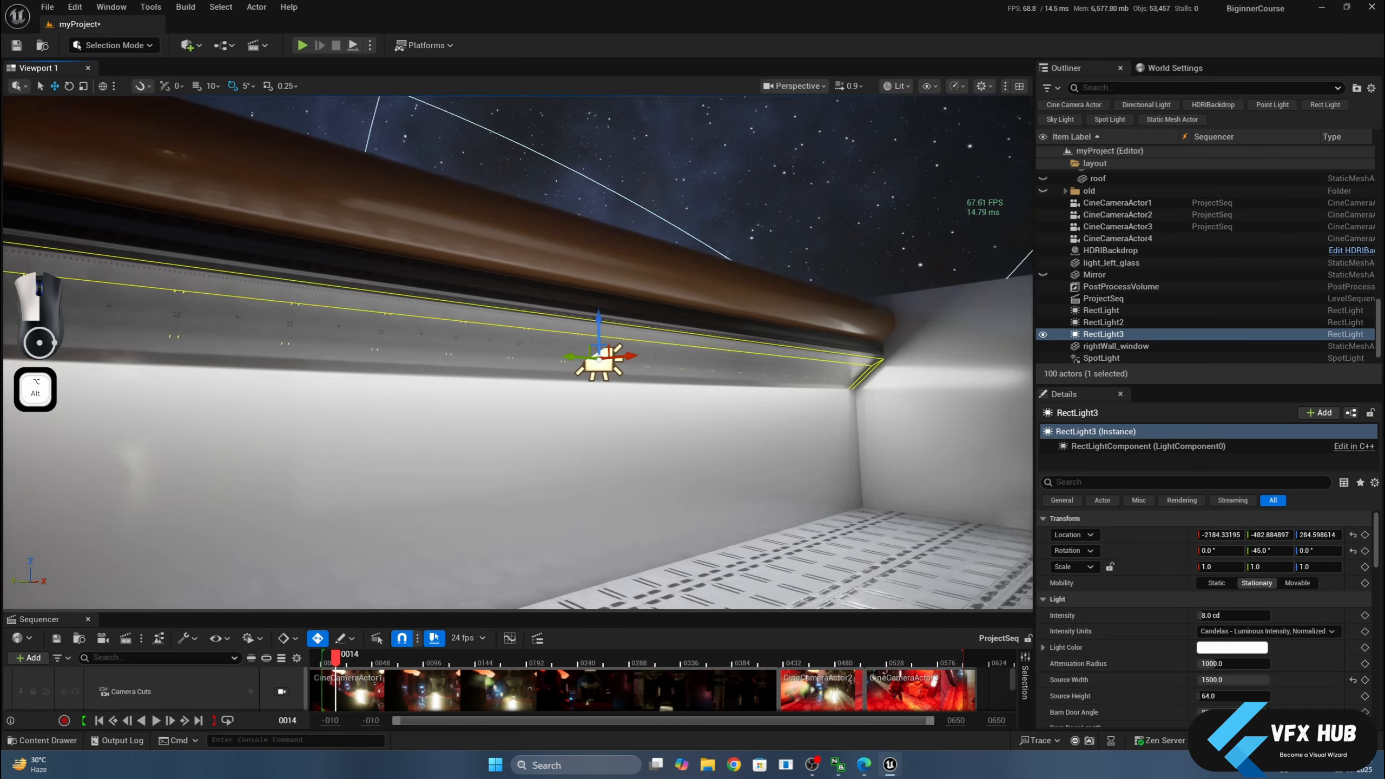
Give RectLight3 a pale warm cream light color and duplicate it toward the opposite wall, rotated 180° to face back.
{"action": "left_click", "coordinate": [1232, 648]}
{"action": "left_click", "coordinate": [1129, 710]}
{"action": "left_click_drag", "start_coordinate": [676, 456], "coordinate": [723, 458], "text": "alt"}
{"action": "left_click_drag", "start_coordinate": [584, 351], "coordinate": [907, 343], "text": "alt"}
{"action": "key", "text": "e"}
{"action": "left_click_drag", "start_coordinate": [824, 388], "coordinate": [895, 396]}
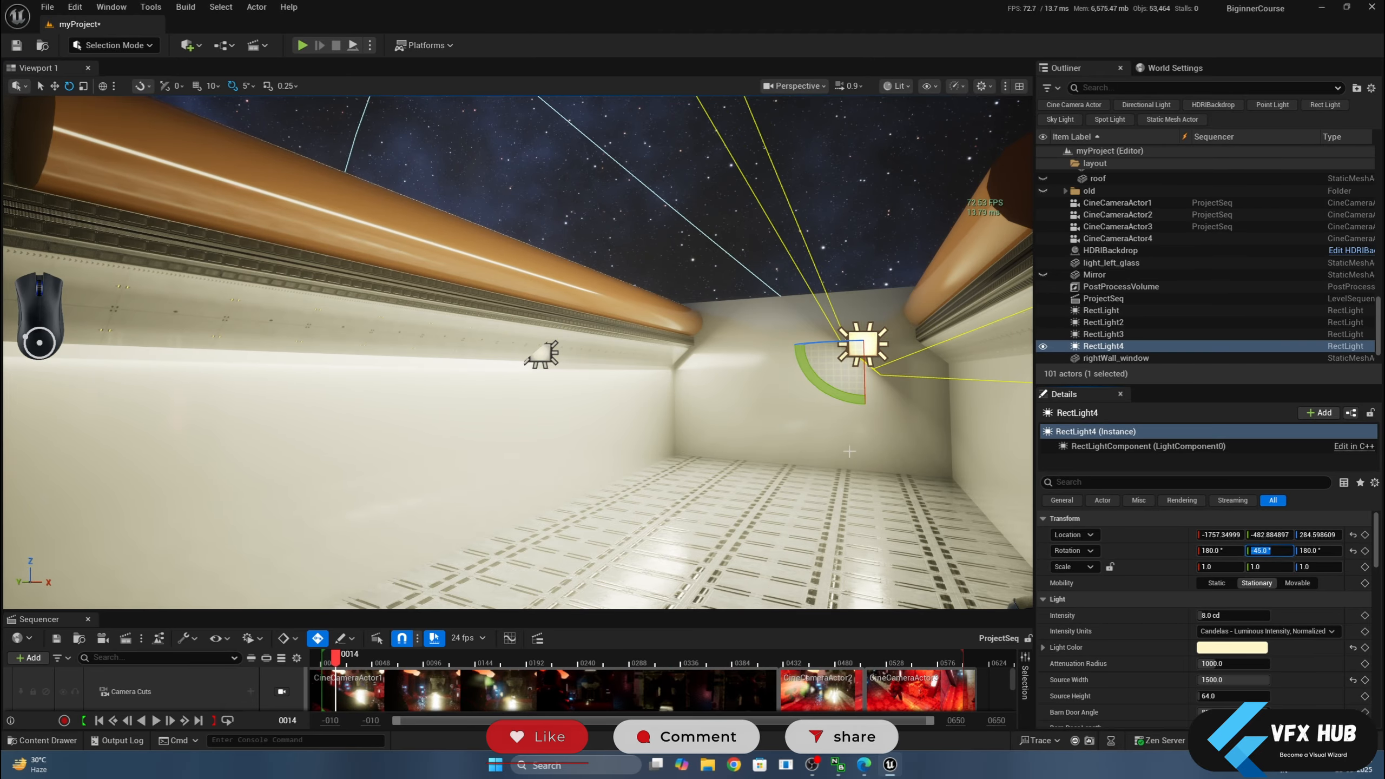
Set the duplicated rect light's Source Width to 500 and move it up under the ledge of the opposite wall.
{"action": "type", "text": "500"}
{"action": "key", "text": "Return"}
{"action": "right_click_drag", "start_coordinate": [546, 327], "coordinate": [518, 382]}
{"action": "key", "text": "w"}
{"action": "left_click_drag", "start_coordinate": [666, 256], "coordinate": [551, 349]}
{"action": "key", "text": "f"}
{"action": "mouse_move", "coordinate": [552, 359]}
{"action": "left_mouse_down"}
{"action": "mouse_move", "coordinate": [572, 349]}
{"action": "mouse_move", "coordinate": [536, 307]}
{"action": "mouse_move", "coordinate": [548, 339]}
{"action": "left_mouse_up"}
{"action": "left_click_drag", "start_coordinate": [551, 349], "coordinate": [677, 311], "text": "alt"}
Widen RectLight4's Source Width to about 739 and fit it along the short wall section beside the corridor opening.
{"action": "left_click", "coordinate": [1219, 680]}
{"action": "left_click_drag", "start_coordinate": [1216, 680], "coordinate": [1255, 680]}
{"action": "left_click_drag", "start_coordinate": [545, 346], "coordinate": [469, 340]}
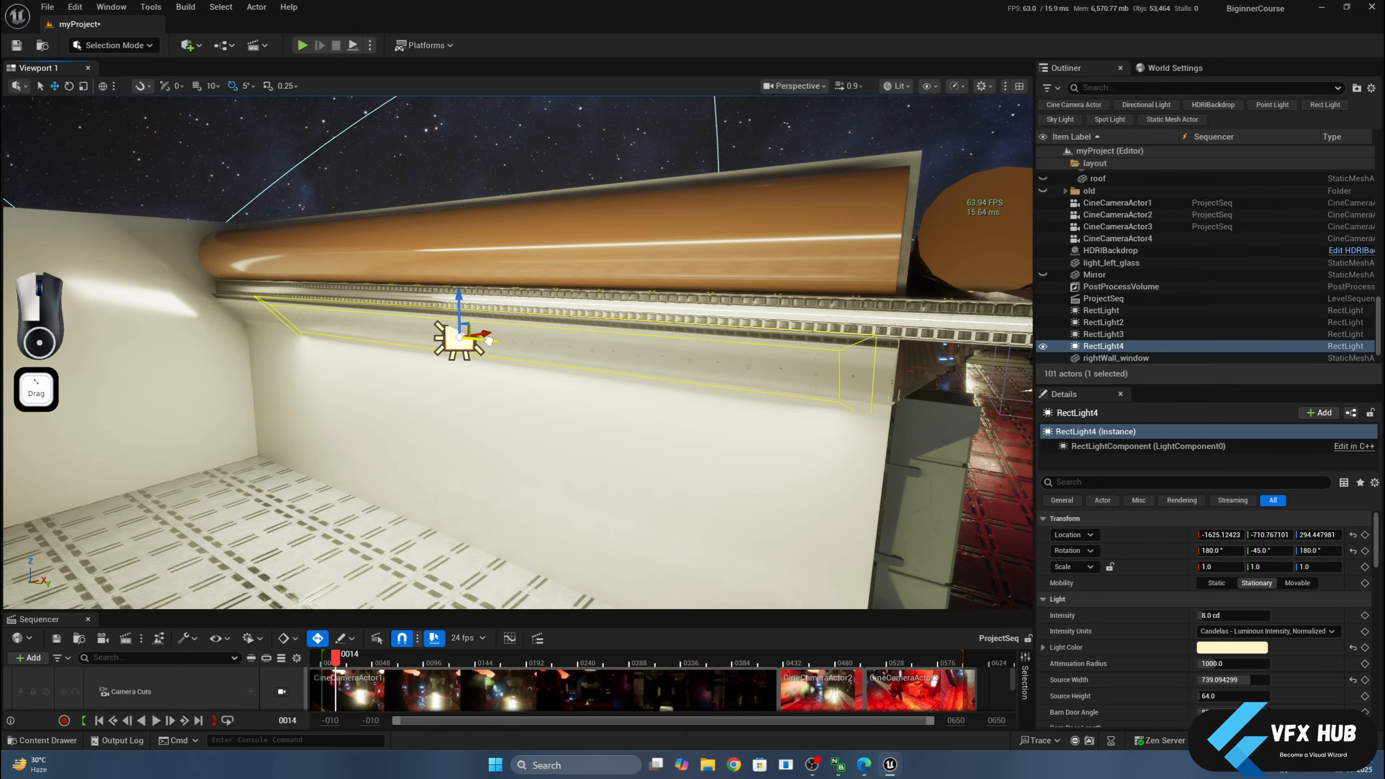
{"action": "left_click_drag", "start_coordinate": [608, 437], "coordinate": [565, 425], "text": "alt"}
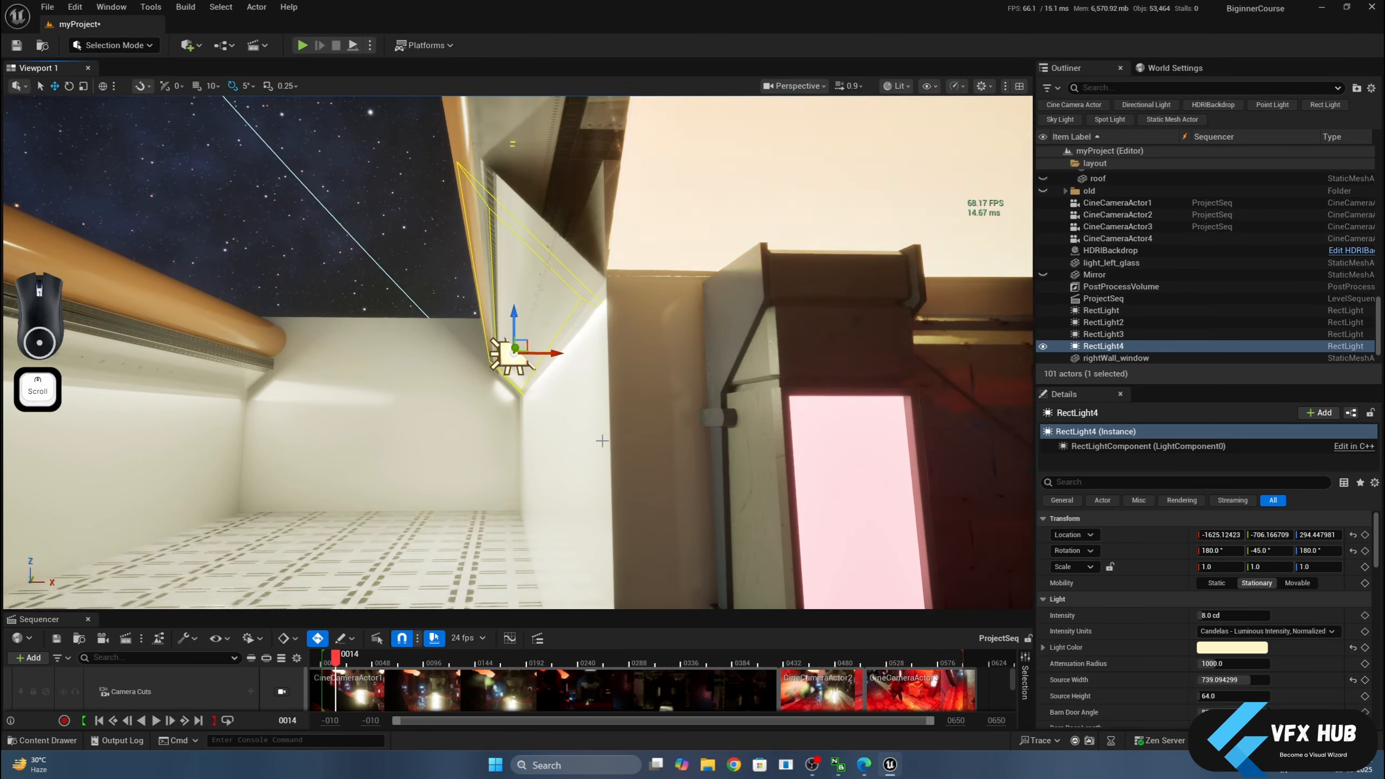
{"action": "scroll", "coordinate": [566, 425], "scroll_direction": "up", "scroll_amount": 3}
{"action": "left_click_drag", "start_coordinate": [451, 406], "coordinate": [634, 323], "text": "alt"}
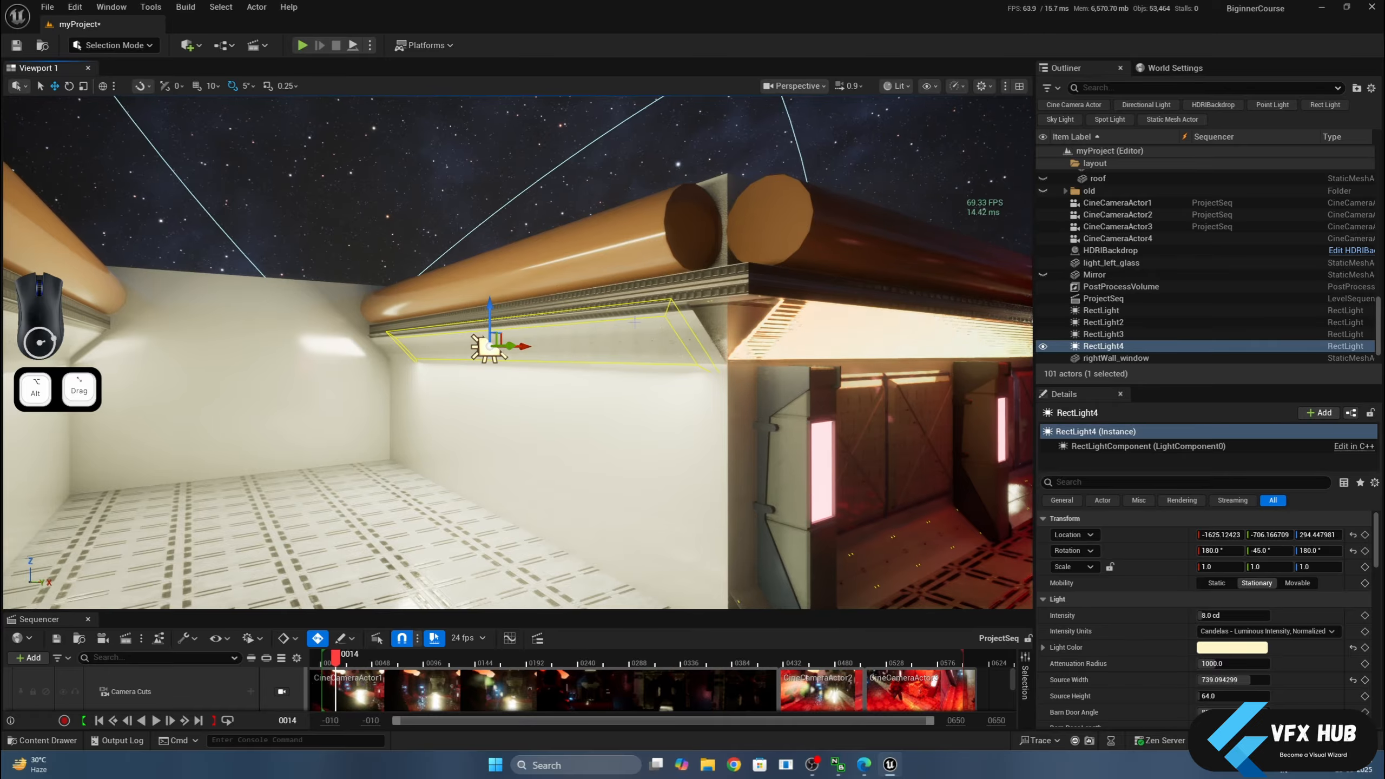
Review the sequence through the camera cuts from frame 0, return to frame 76, select the soldier, and save the project.
{"action": "left_click", "coordinate": [282, 693]}
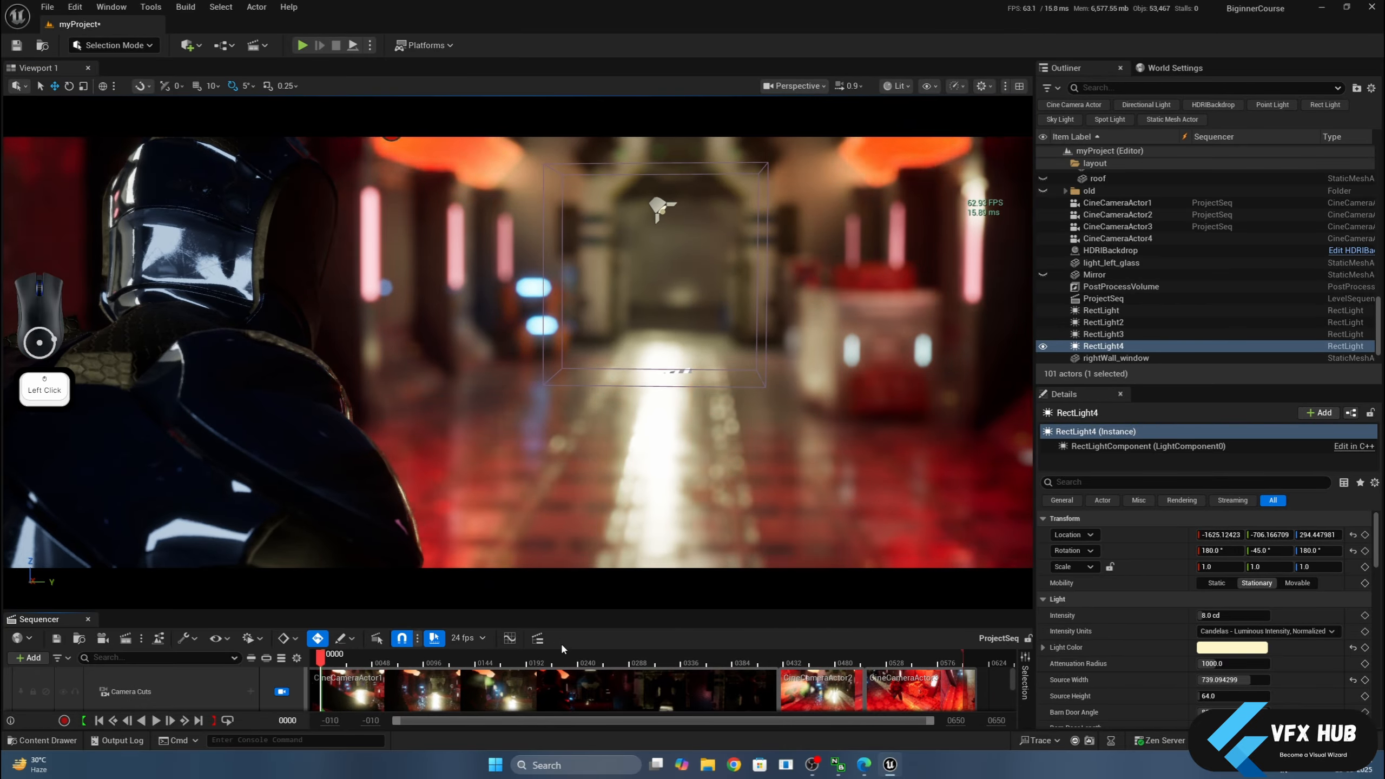
{"action": "key", "text": "space"}
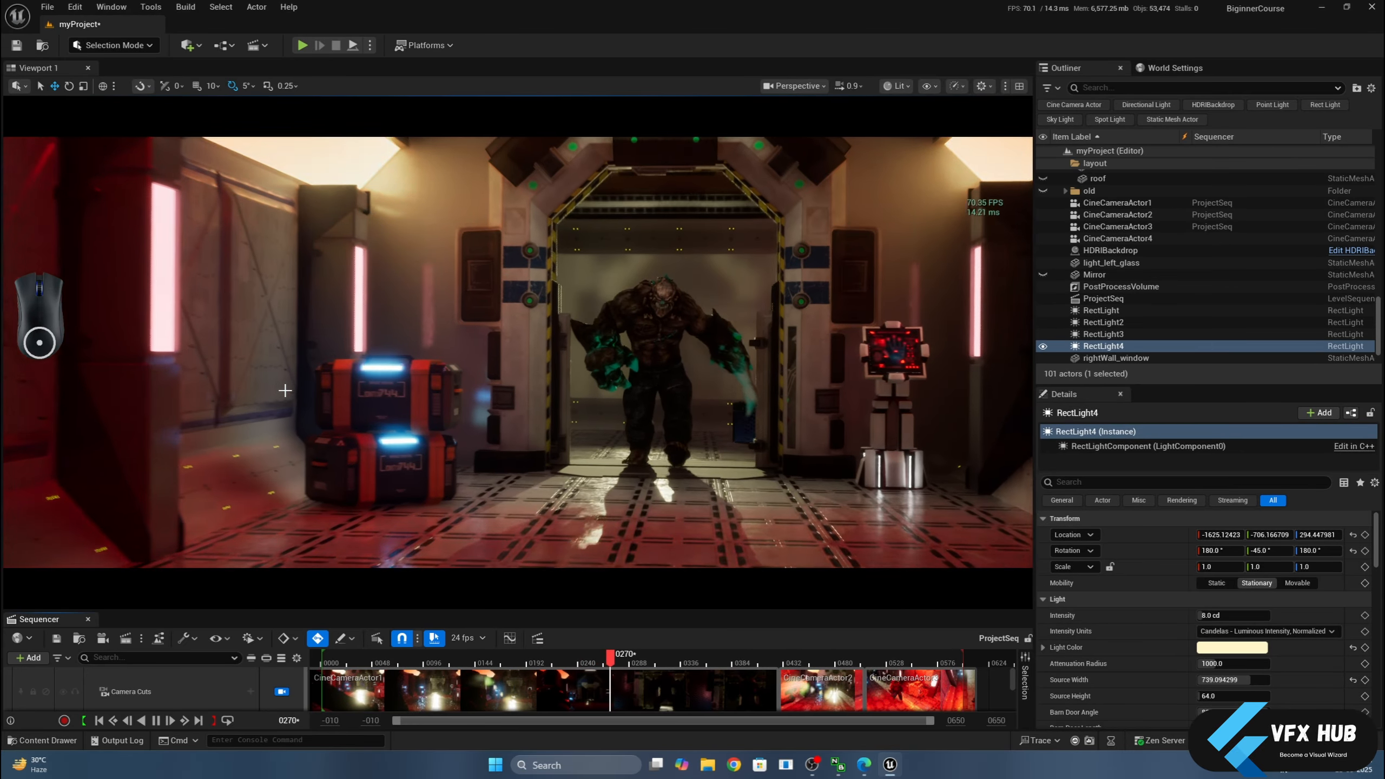
{"action": "left_click_drag", "start_coordinate": [648, 662], "coordinate": [402, 662]}
{"action": "left_click", "coordinate": [287, 433]}
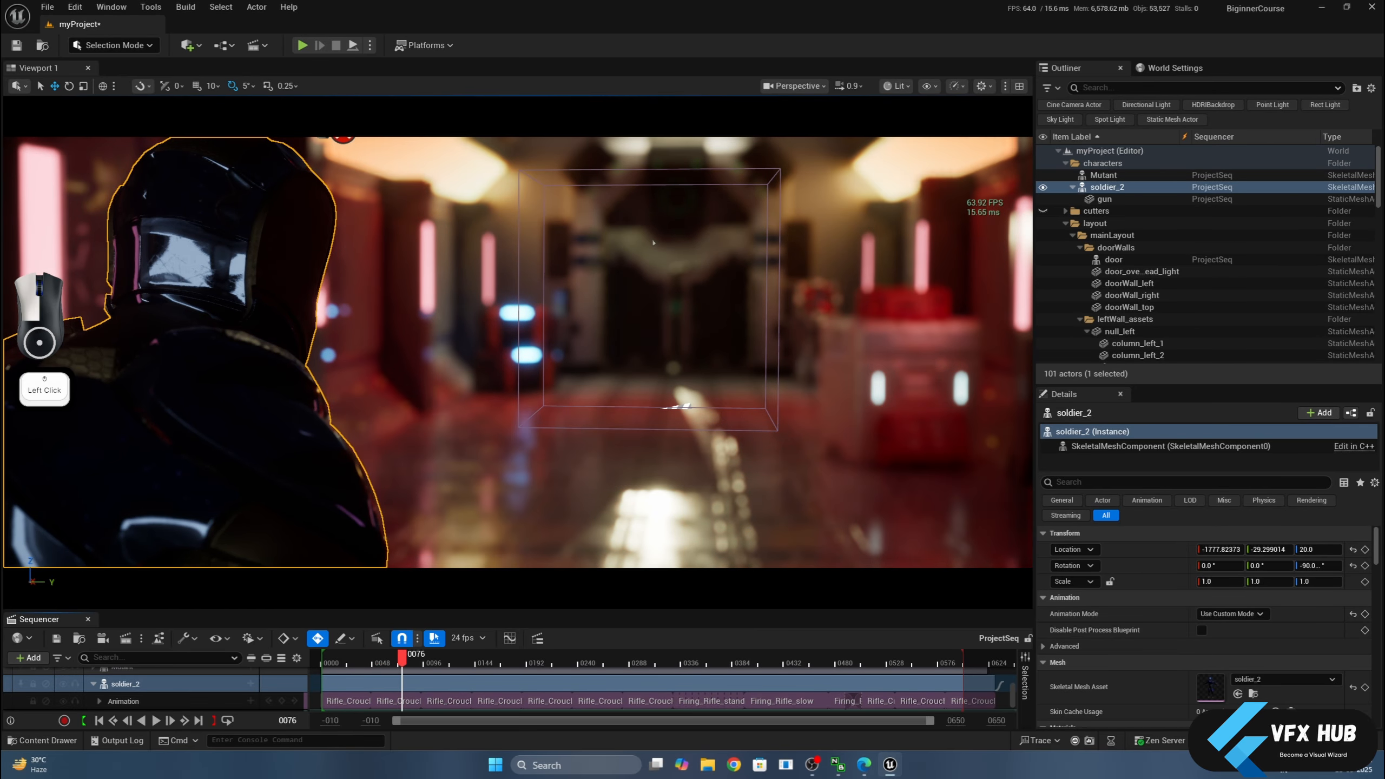
{"action": "key", "text": "ctrl+s"}
{"action": "left_click", "coordinate": [767, 516]}
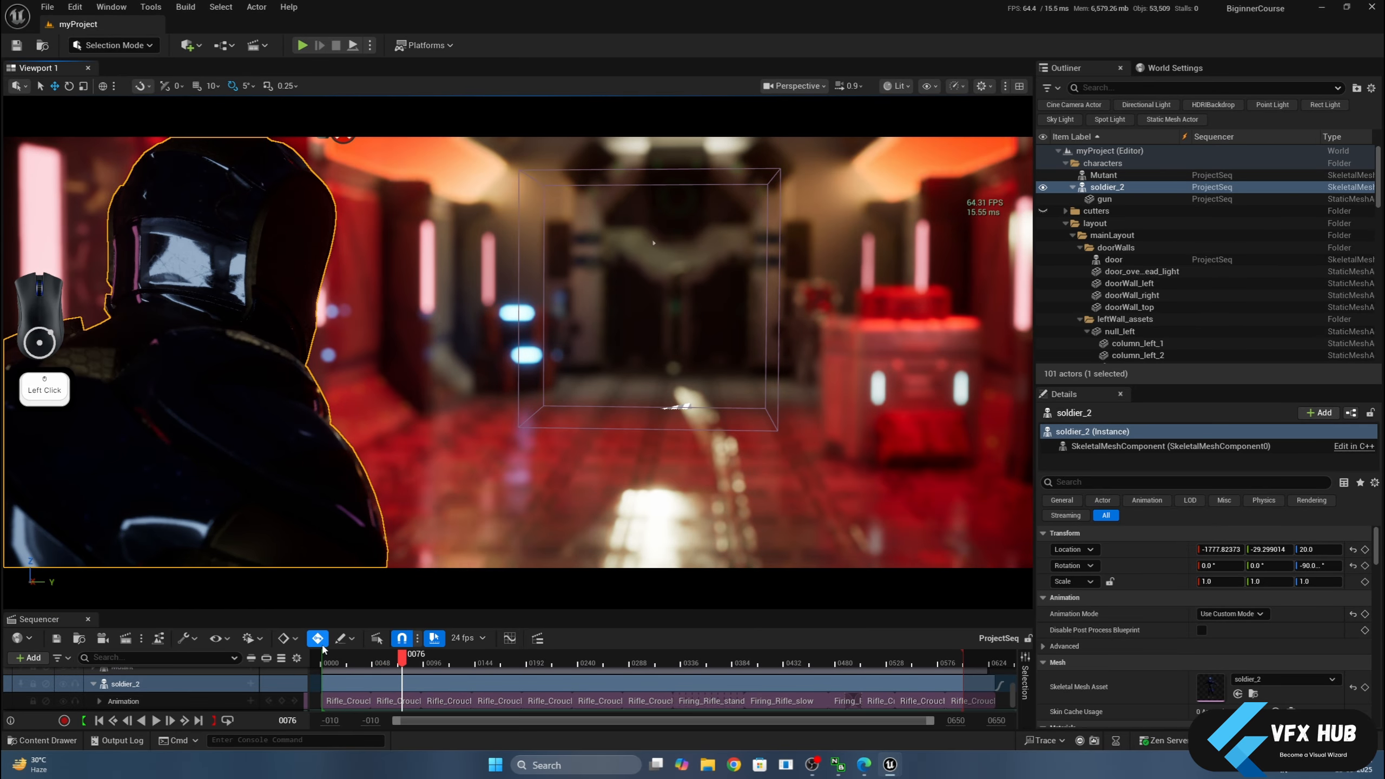
Leave the camera cut view for a free view of the corridor and move the playhead to frame 217.
{"action": "scroll", "coordinate": [164, 675], "scroll_direction": "up", "scroll_amount": 5}
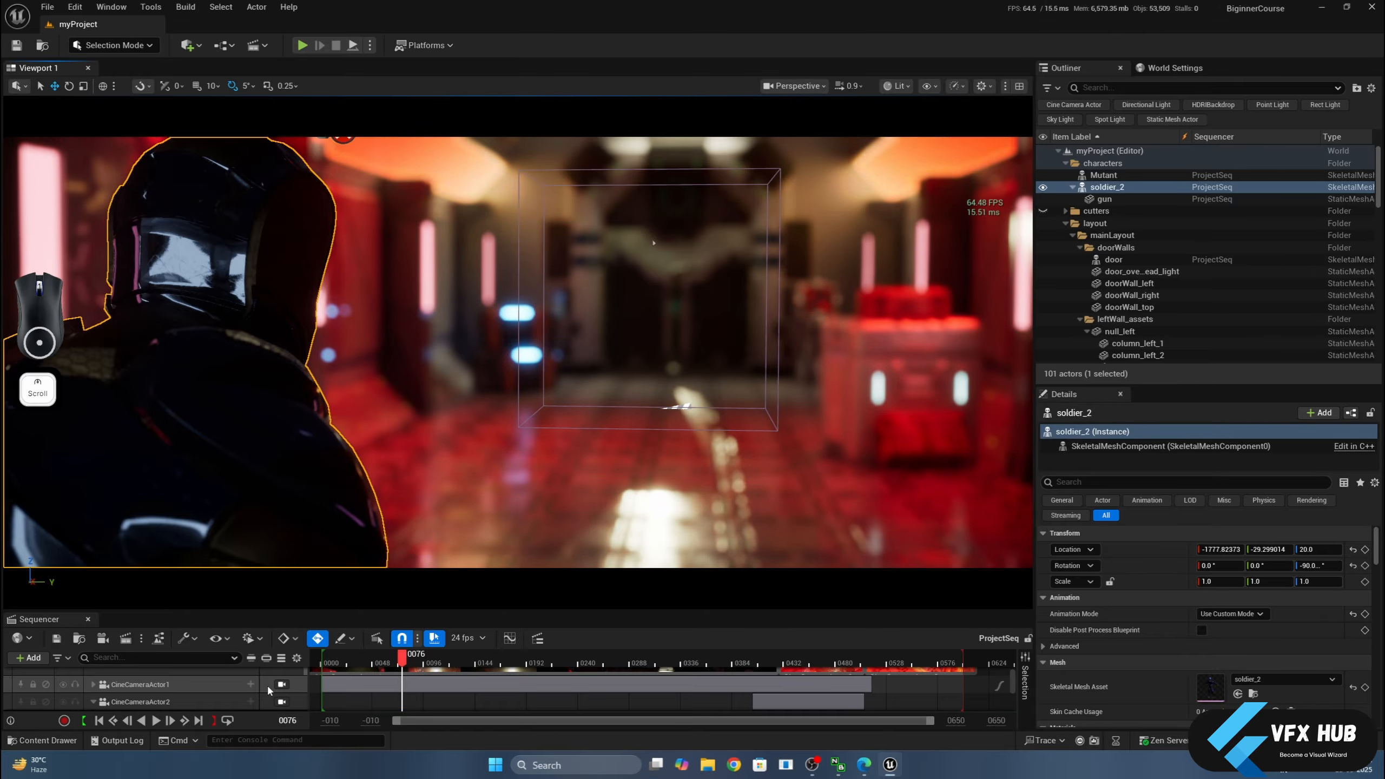
{"action": "left_click", "coordinate": [281, 692]}
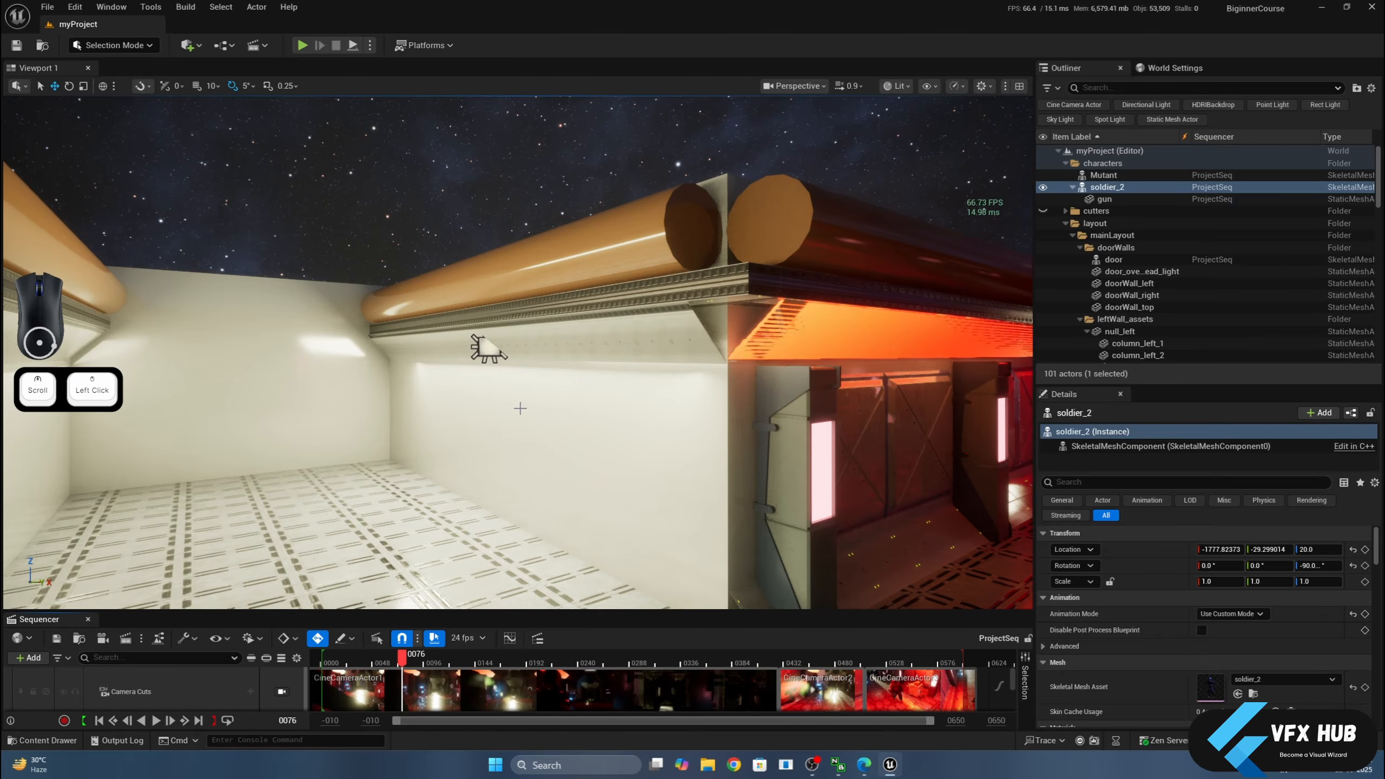
{"action": "key", "text": "f"}
{"action": "left_click_drag", "start_coordinate": [488, 347], "coordinate": [578, 368], "text": "alt"}
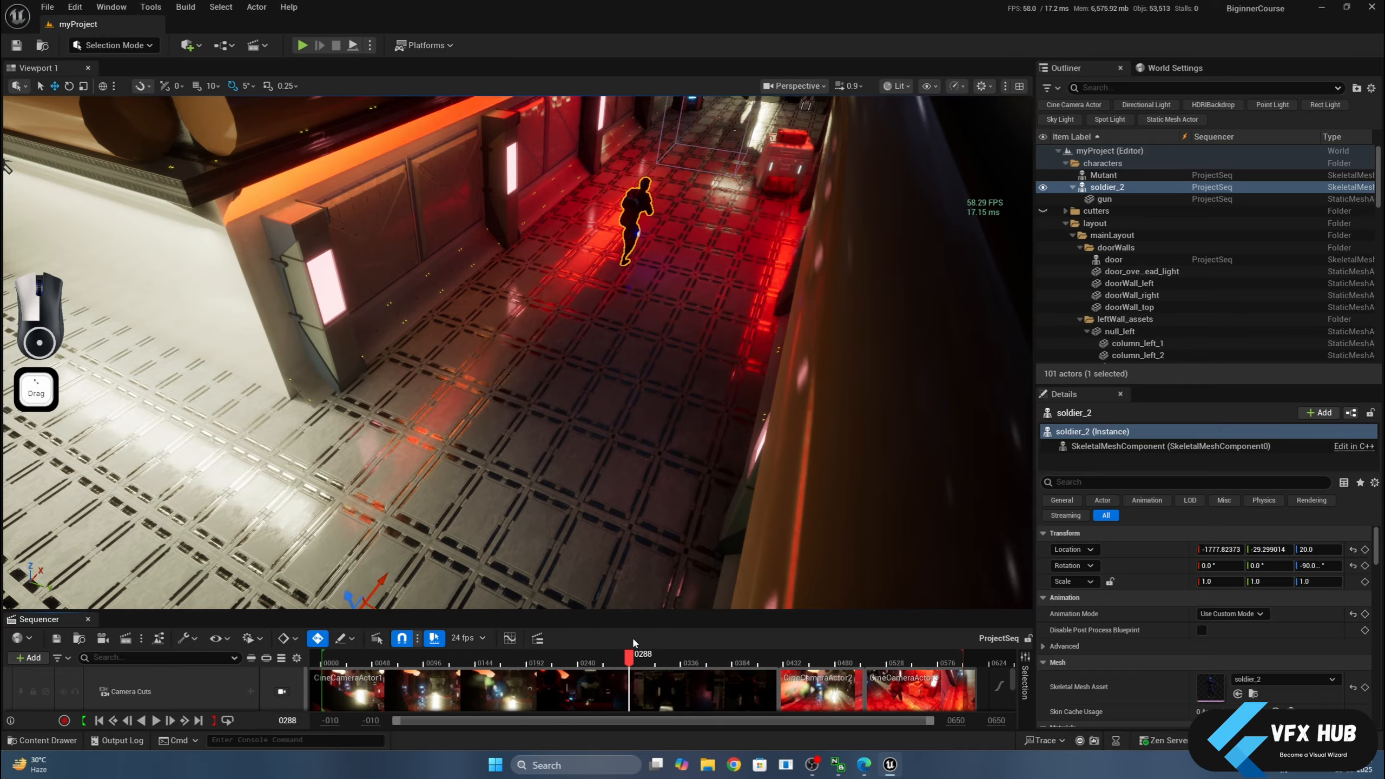
{"action": "mouse_move", "coordinate": [633, 643]}
{"action": "left_mouse_down"}
{"action": "mouse_move", "coordinate": [686, 627]}
{"action": "mouse_move", "coordinate": [630, 641]}
{"action": "left_mouse_up"}
{"action": "left_click_drag", "start_coordinate": [571, 469], "coordinate": [654, 401], "text": "alt"}
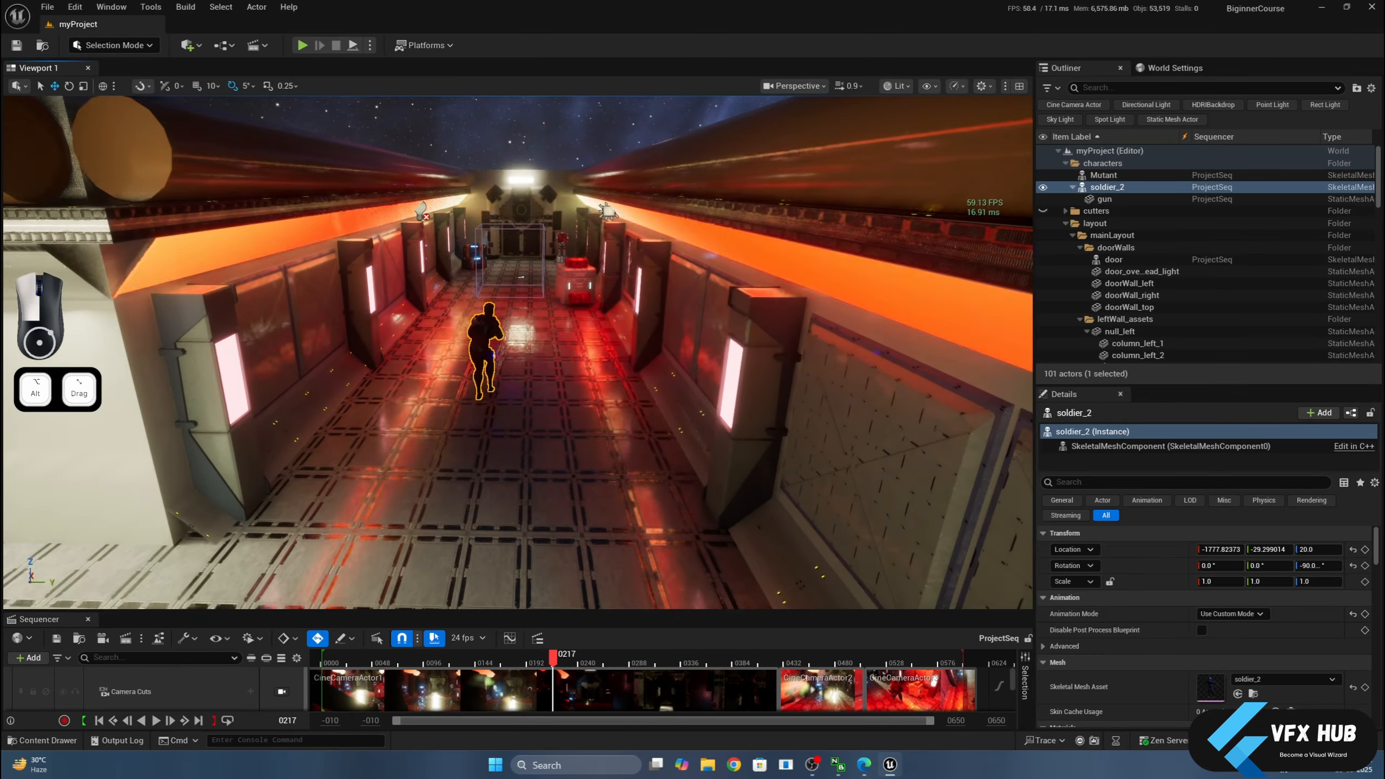
Select RectLight2 along the corridor's right wall and set its Source Height to 3000.
{"action": "scroll", "coordinate": [571, 470], "scroll_direction": "up", "scroll_amount": 5}
{"action": "left_click_drag", "start_coordinate": [571, 469], "coordinate": [774, 328]}
{"action": "scroll", "coordinate": [703, 351], "scroll_direction": "down", "scroll_amount": 2}
{"action": "left_click", "coordinate": [638, 215]}
{"action": "key", "text": "w"}
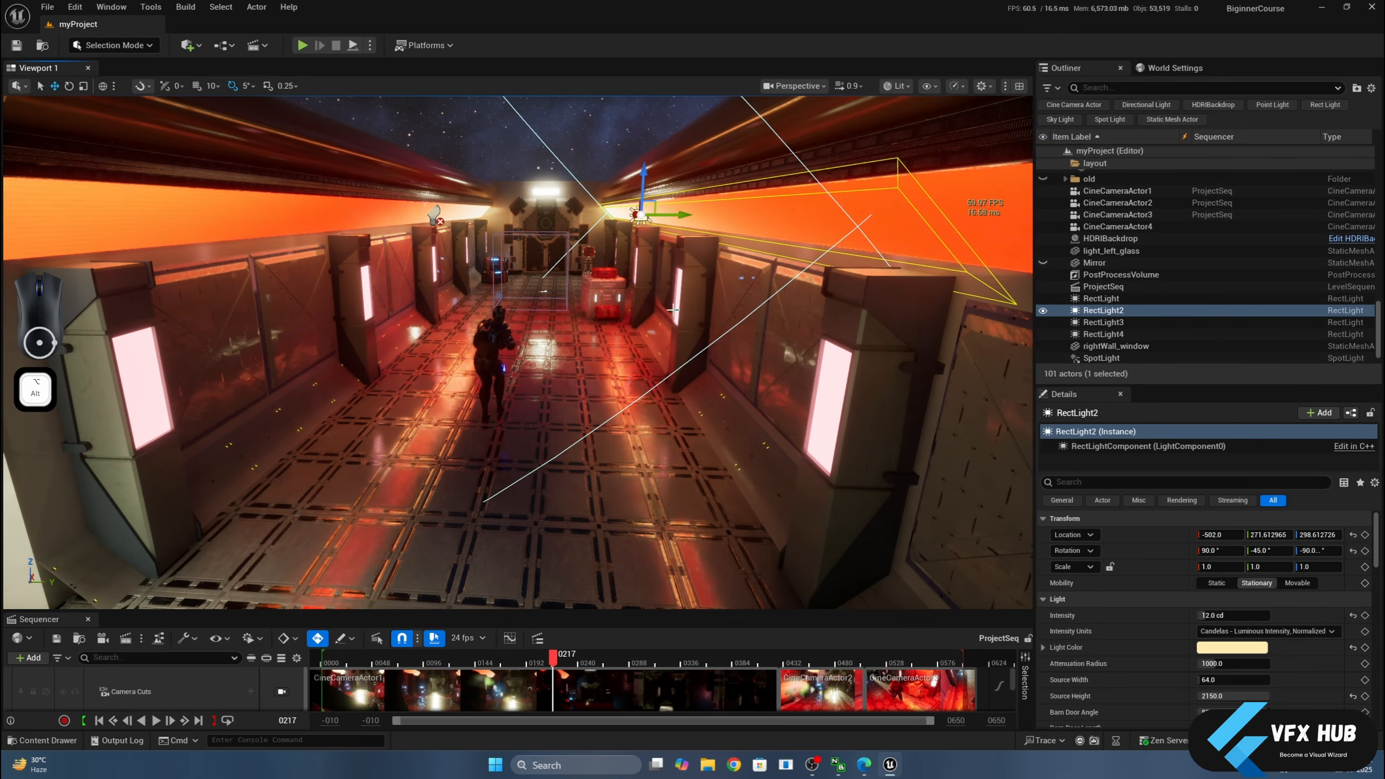
{"action": "left_click_drag", "start_coordinate": [681, 218], "coordinate": [569, 389], "text": "alt"}
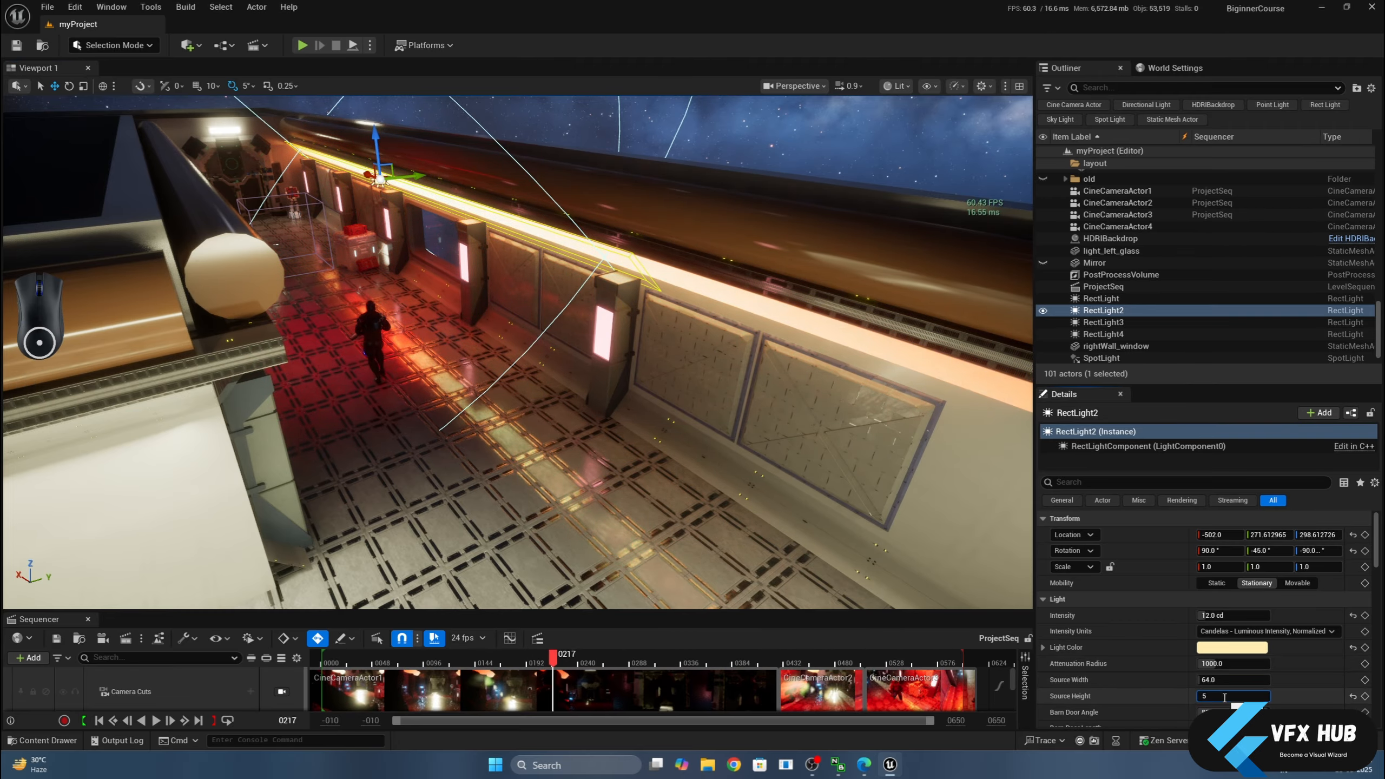
{"action": "type", "text": "00"}
{"action": "key", "text": "Return"}
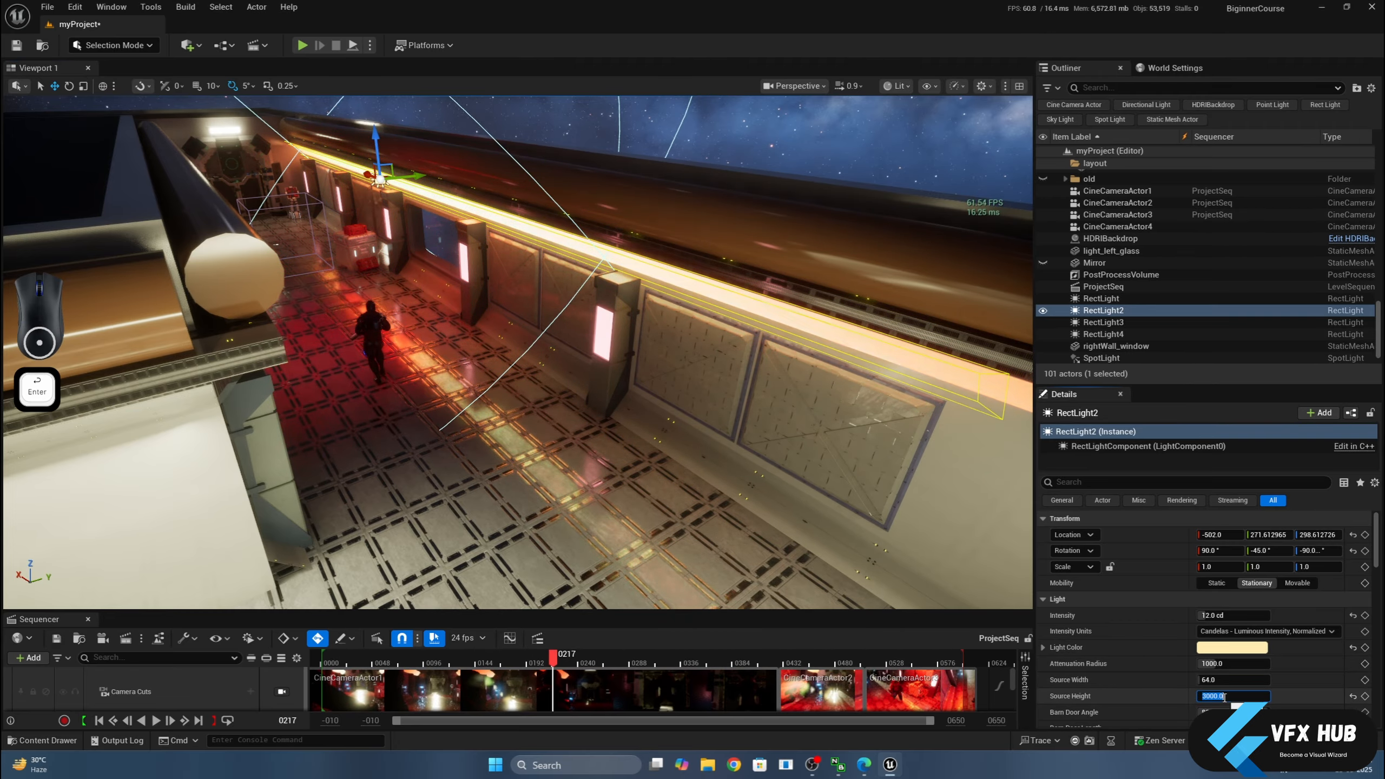
Slide RectLight2 along the wall to about X -746 and duplicate it sideways to the corridor's centre, at about Y 14.
{"action": "left_click_drag", "start_coordinate": [480, 349], "coordinate": [551, 344], "text": "alt"}
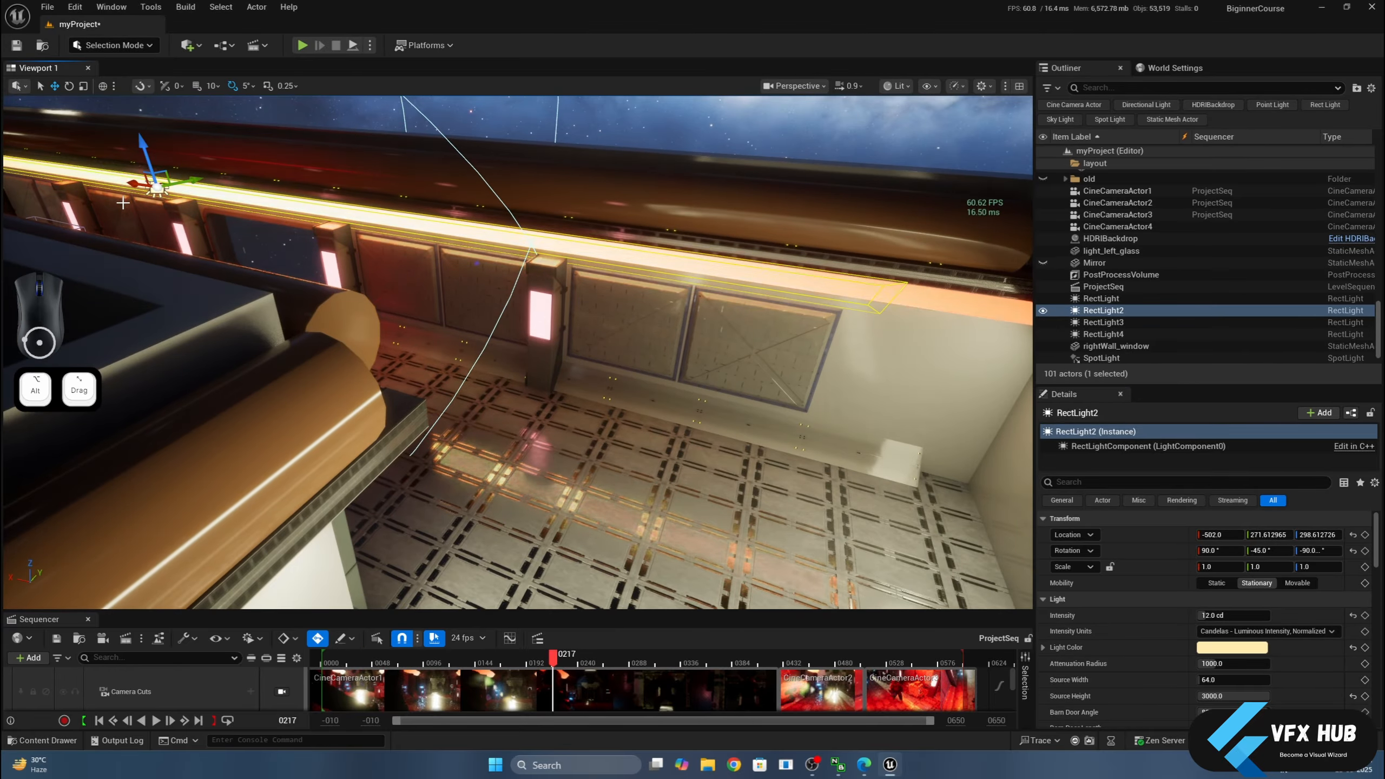
{"action": "left_click_drag", "start_coordinate": [130, 184], "coordinate": [382, 207]}
{"action": "left_click_drag", "start_coordinate": [248, 360], "coordinate": [306, 349], "text": "alt"}
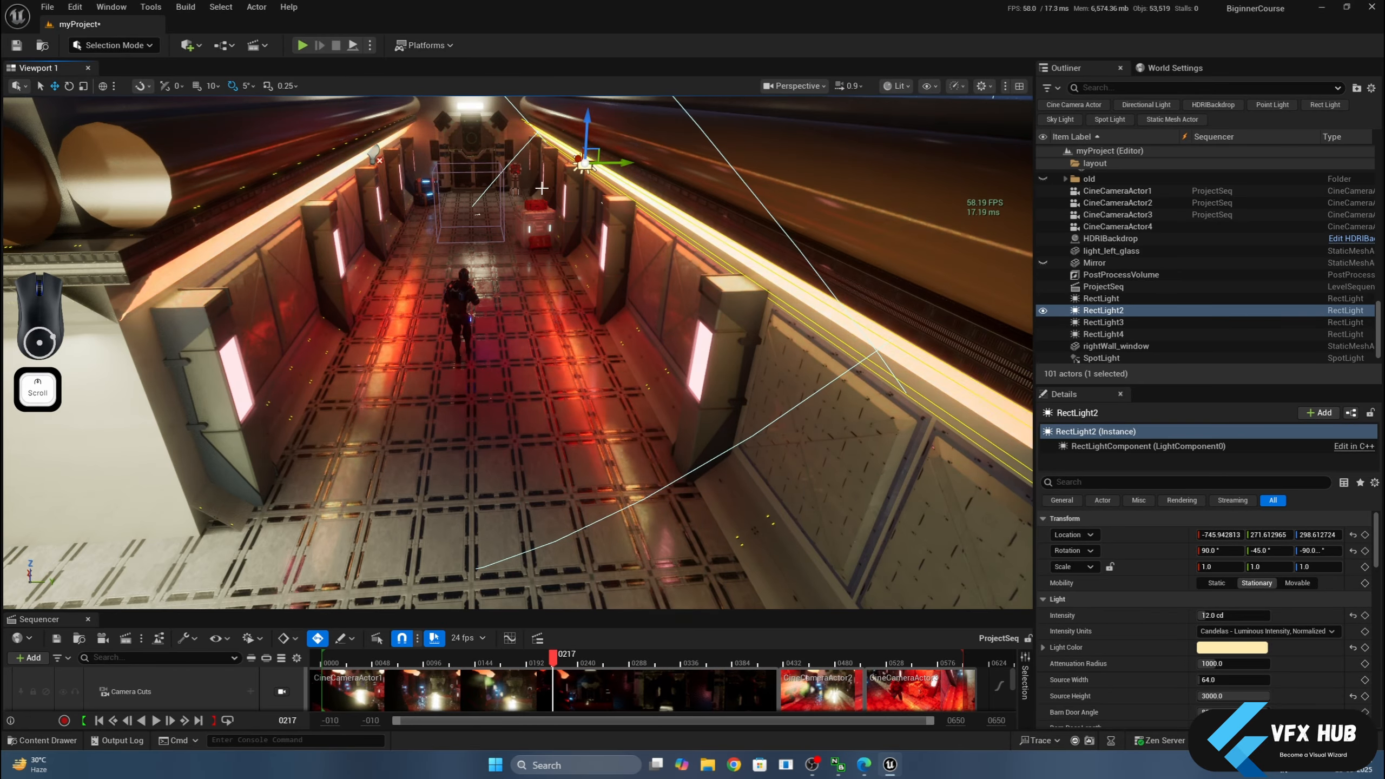
{"action": "left_click_drag", "start_coordinate": [625, 162], "coordinate": [491, 271], "text": "alt"}
Hide prop_light_right, prop_light_left, light_left_glass and all rect lights except the central RectLight5.
{"action": "left_click", "coordinate": [491, 271]}
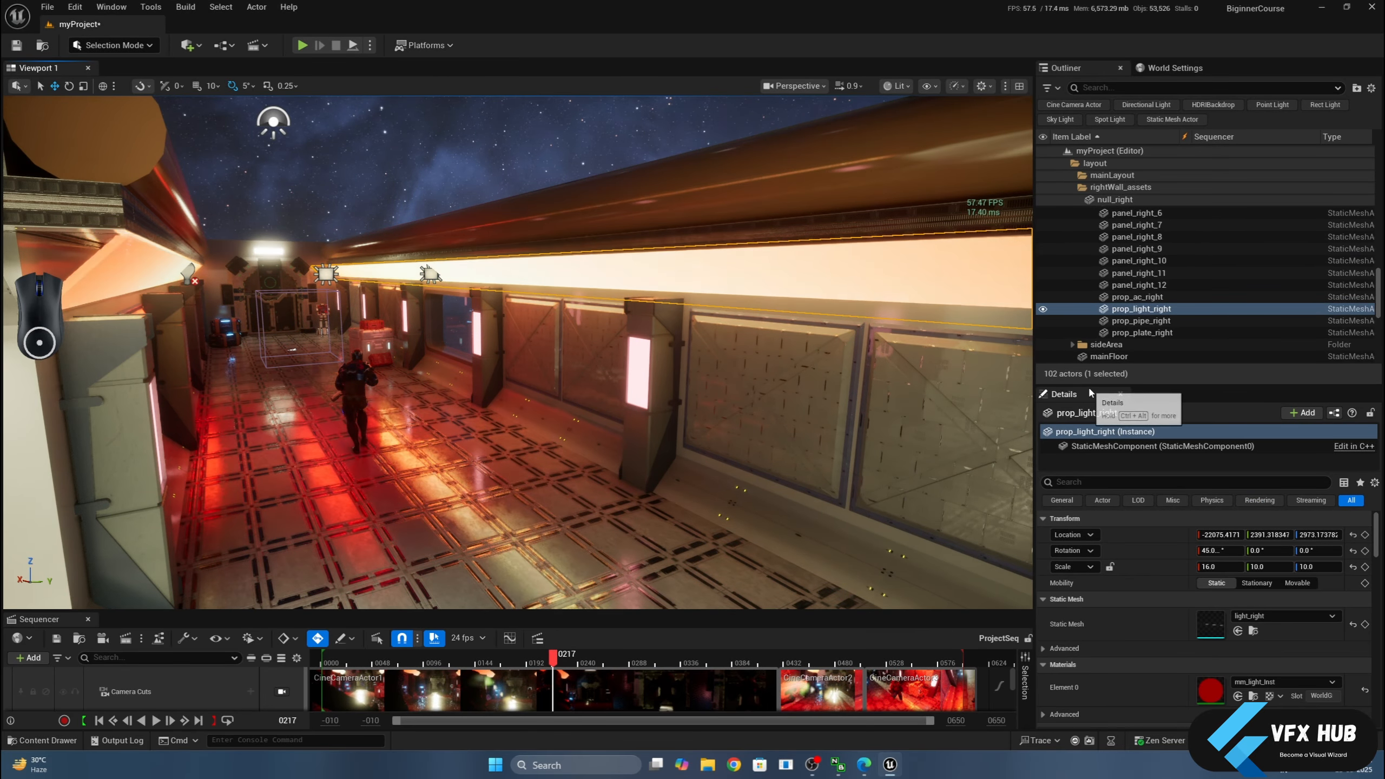
{"action": "left_click_drag", "start_coordinate": [1146, 384], "coordinate": [1146, 652]}
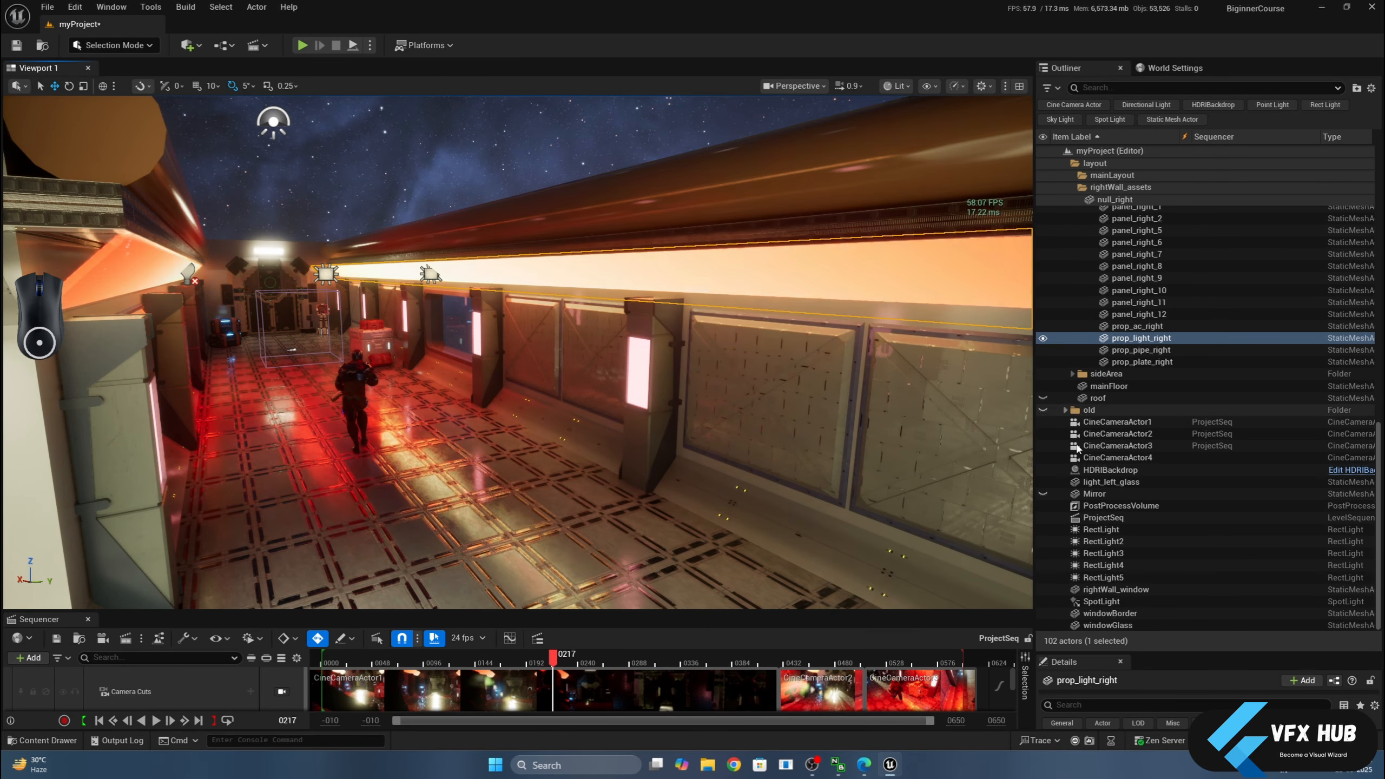
{"action": "left_click", "coordinate": [1102, 529]}
{"action": "left_click", "coordinate": [1050, 578], "text": "shift"}
{"action": "left_click", "coordinate": [1043, 577]}
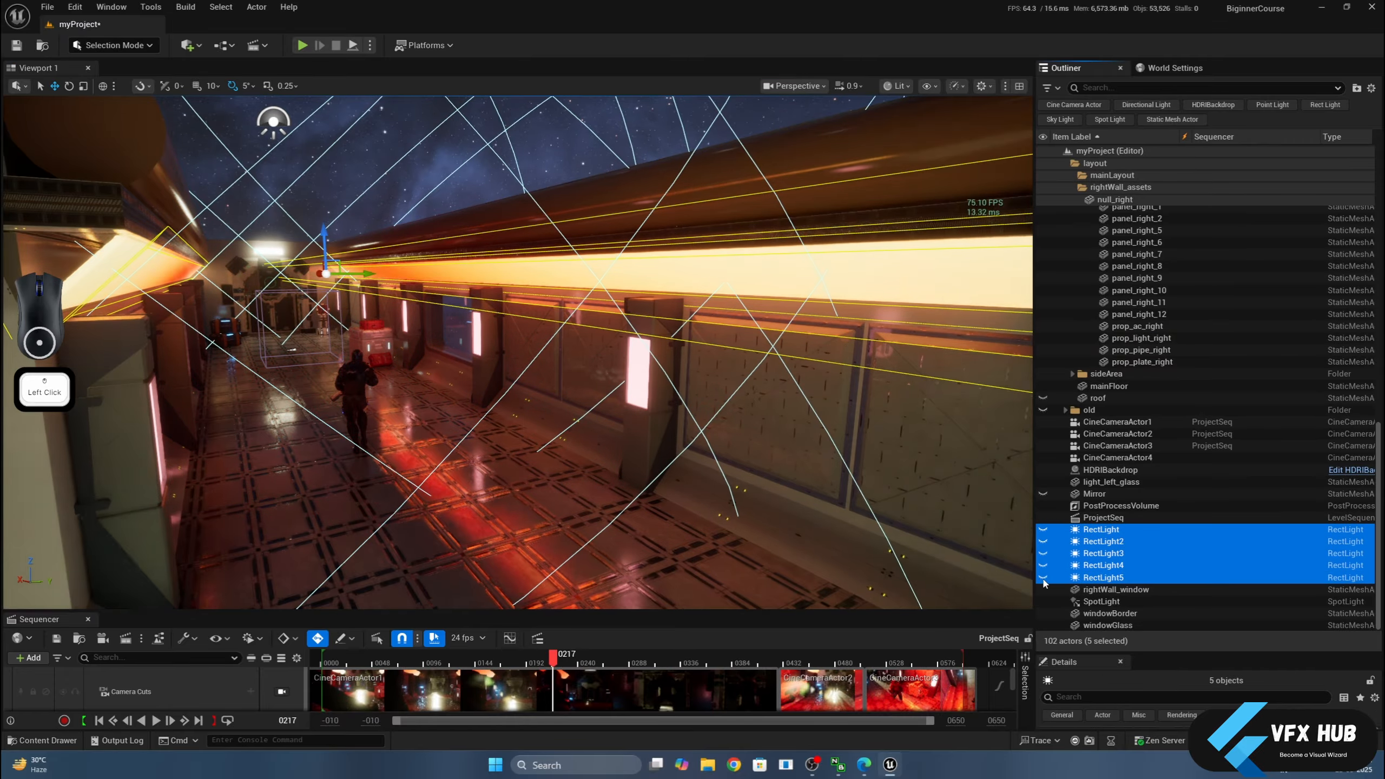
{"action": "left_click", "coordinate": [1141, 338]}
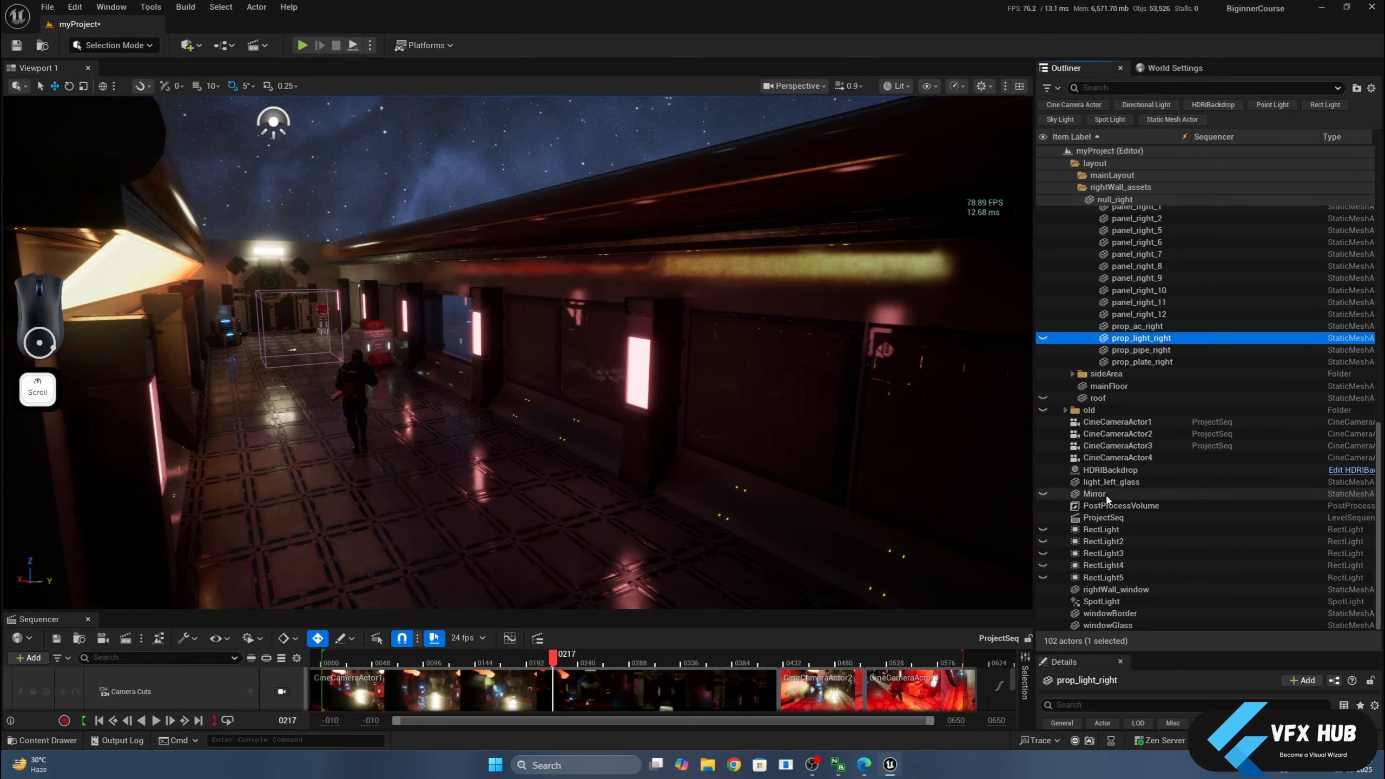
{"action": "left_click", "coordinate": [1077, 578]}
{"action": "left_click", "coordinate": [109, 218]}
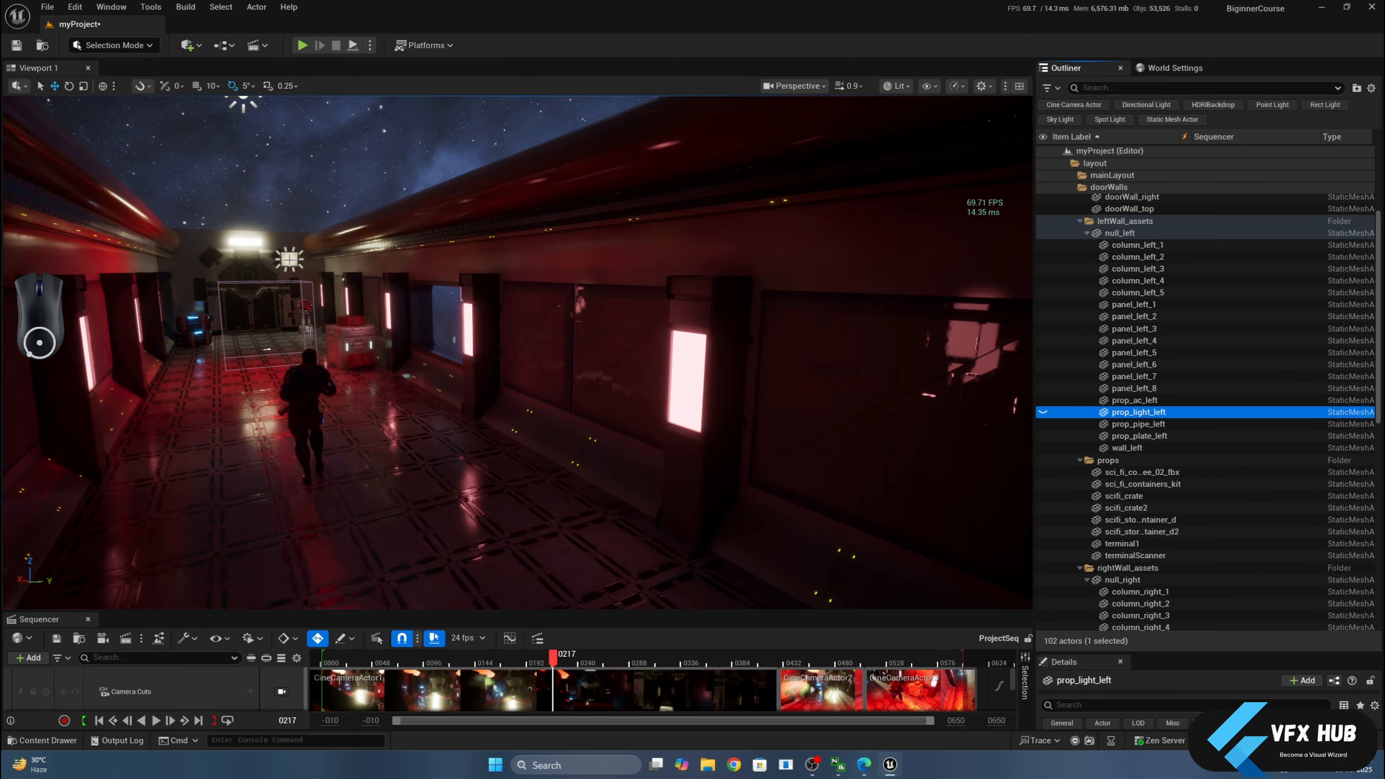
Restrict RectLight5 to lighting Channel 1 only, and enable Channel 1 in addition to Channel 0 on soldier_2.
{"action": "left_click", "coordinate": [289, 259]}
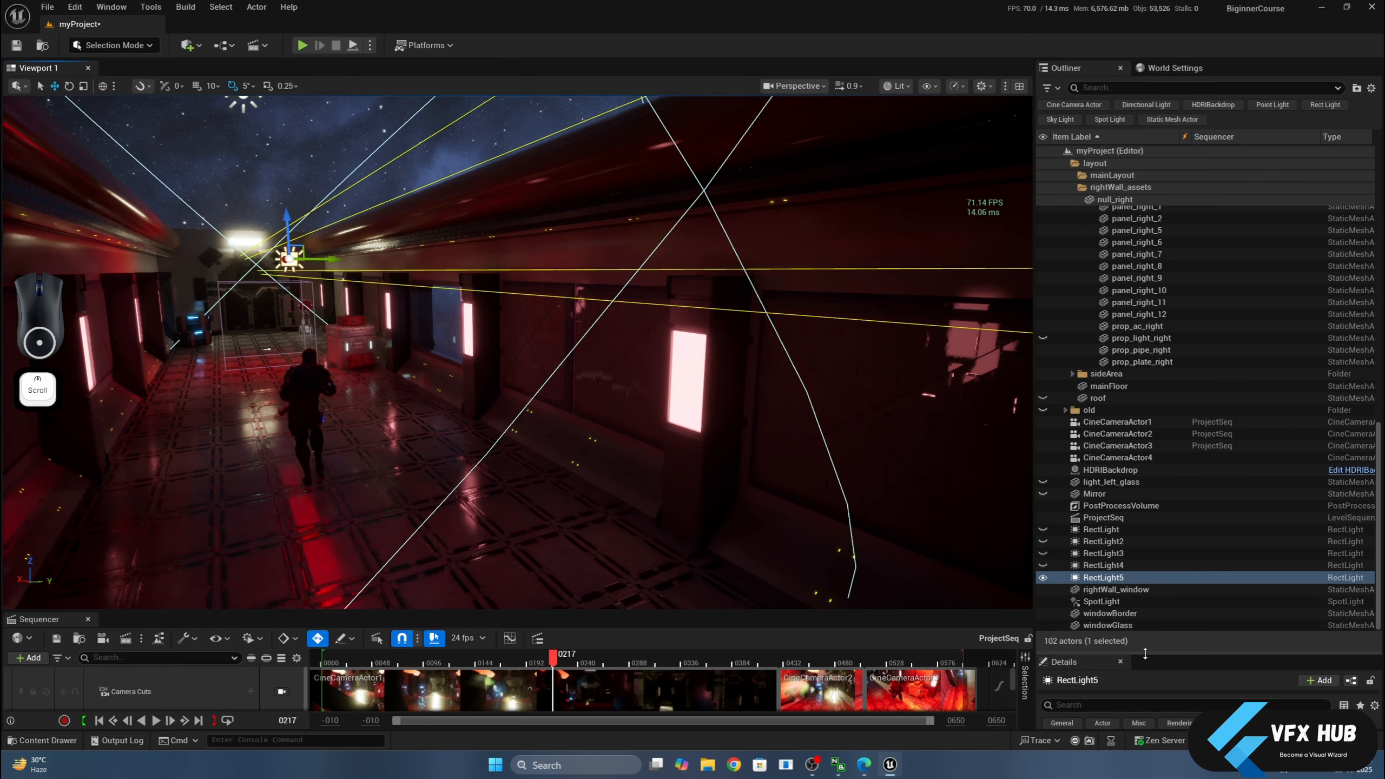
{"action": "left_click_drag", "start_coordinate": [1145, 654], "coordinate": [1146, 305]}
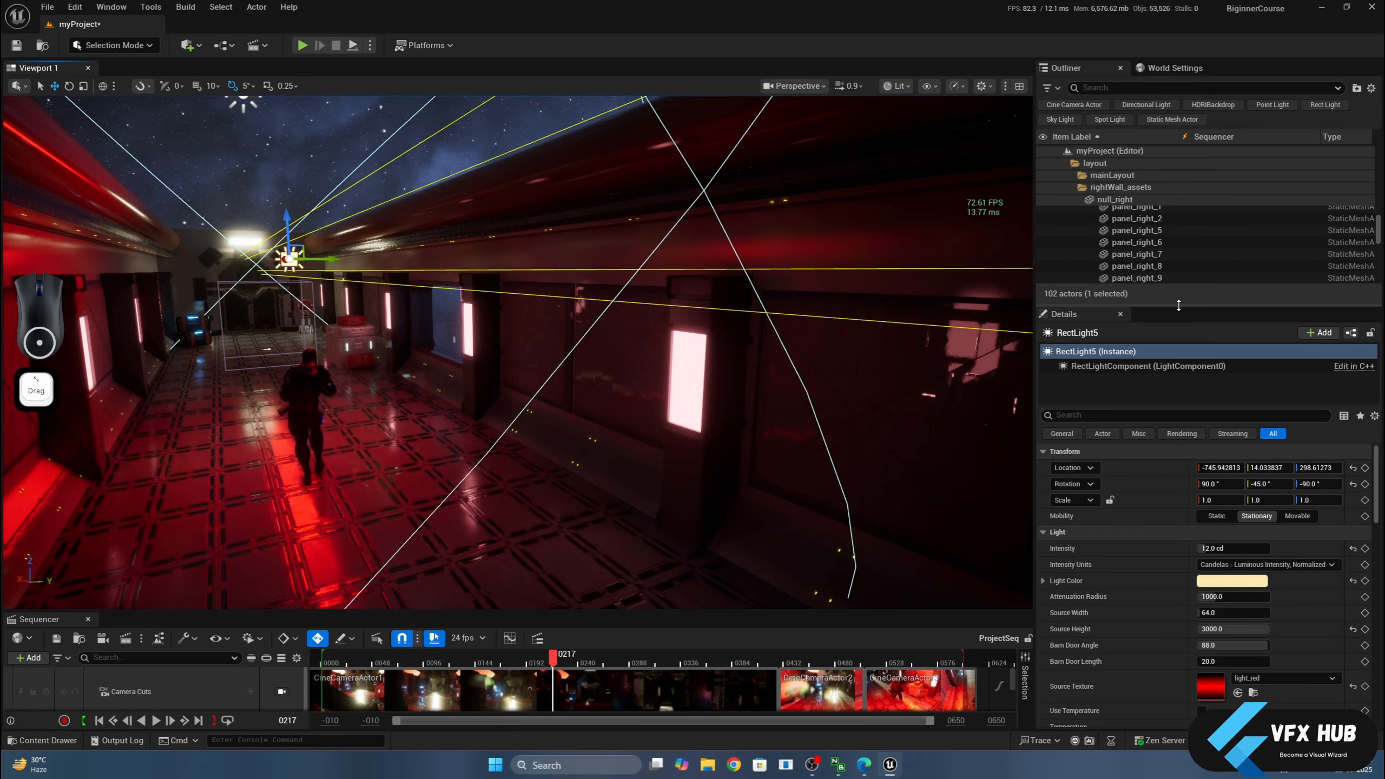
{"action": "left_click", "coordinate": [1113, 416]}
{"action": "type", "text": "channel"}
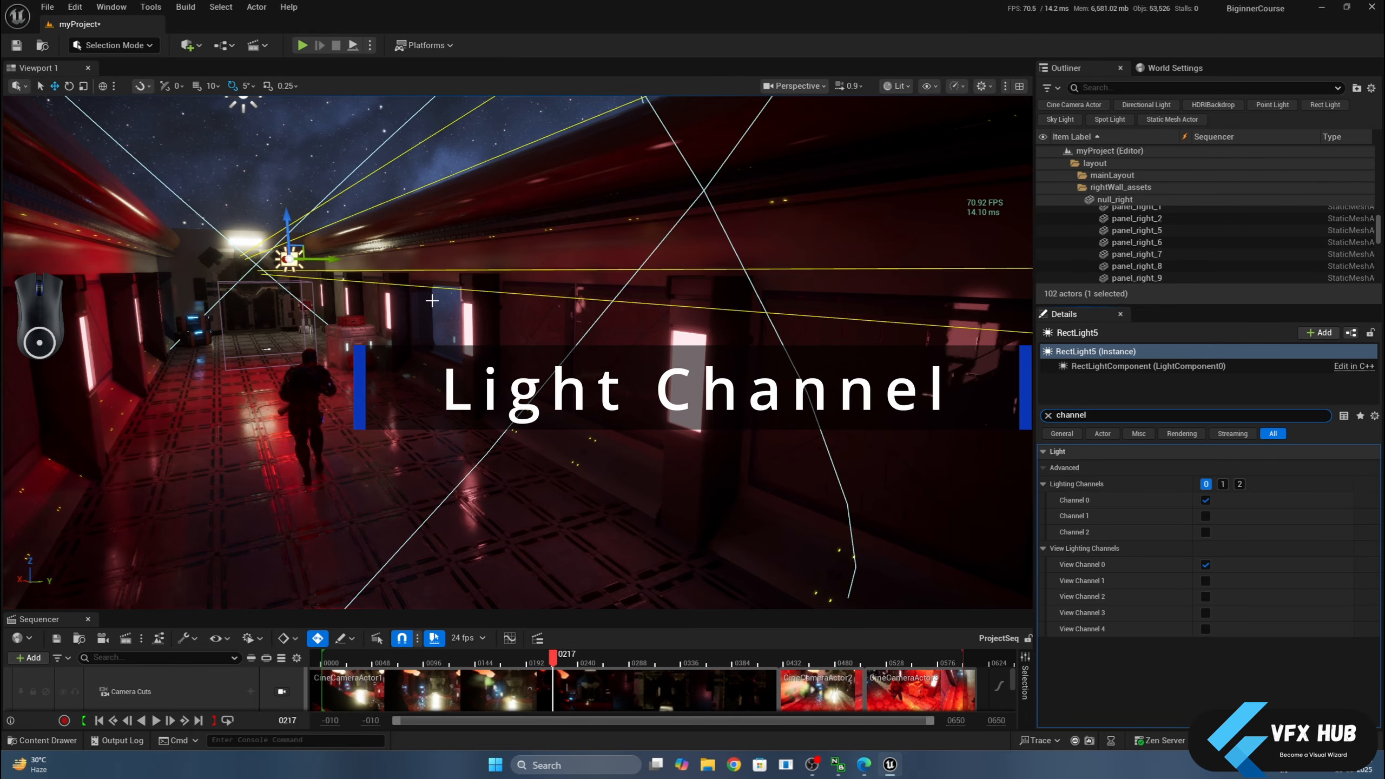
{"action": "left_click", "coordinate": [1206, 501]}
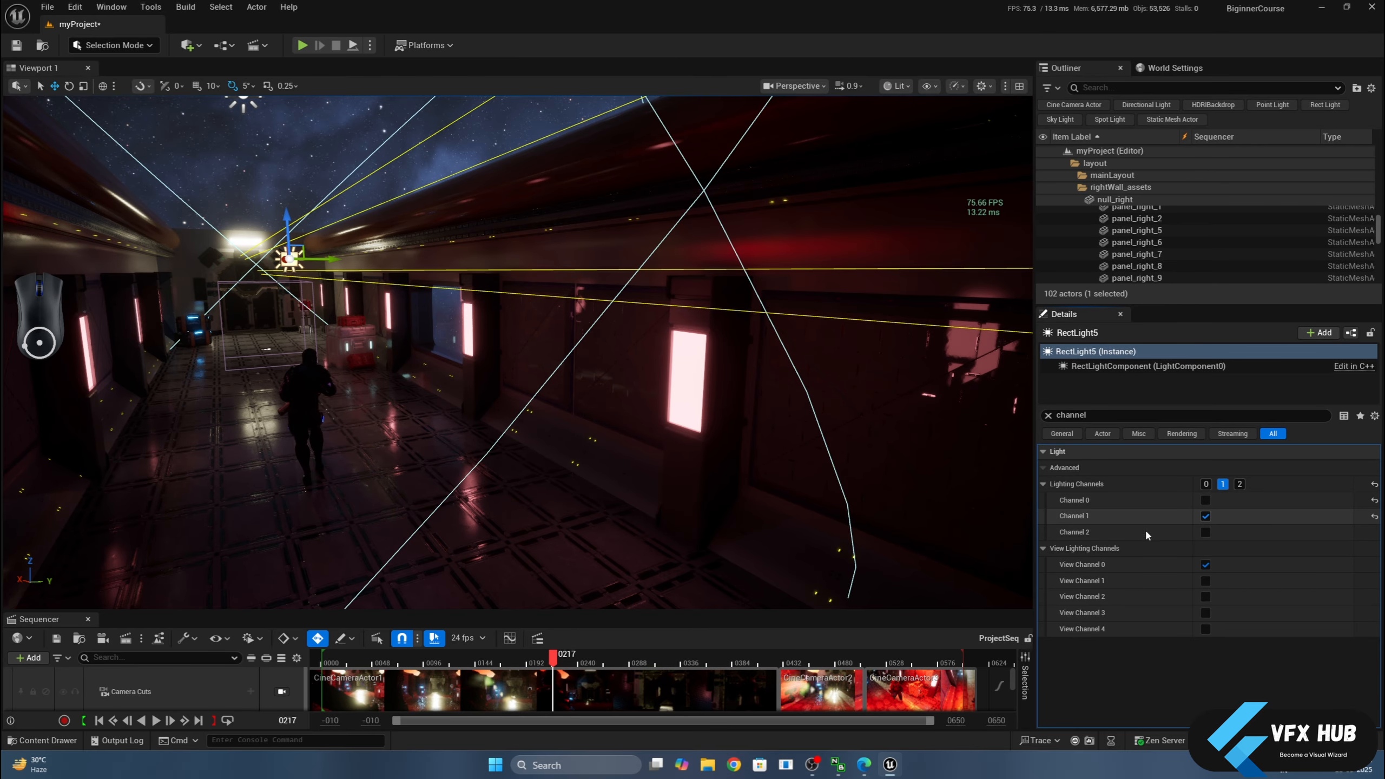
{"action": "left_click", "coordinate": [310, 399]}
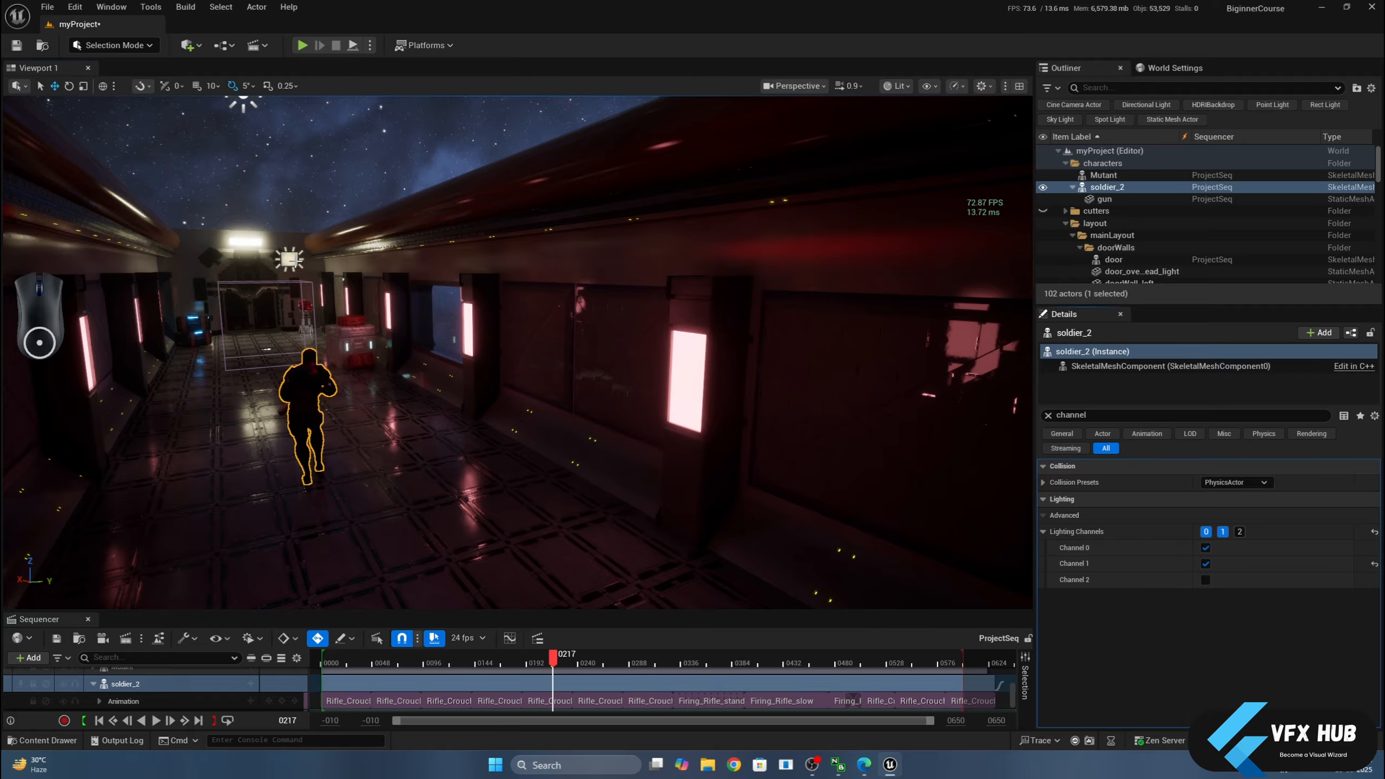
Shift RectLight5 sideways from the corridor's centre toward the right wall and check its light on the soldier.
{"action": "left_click", "coordinate": [292, 261]}
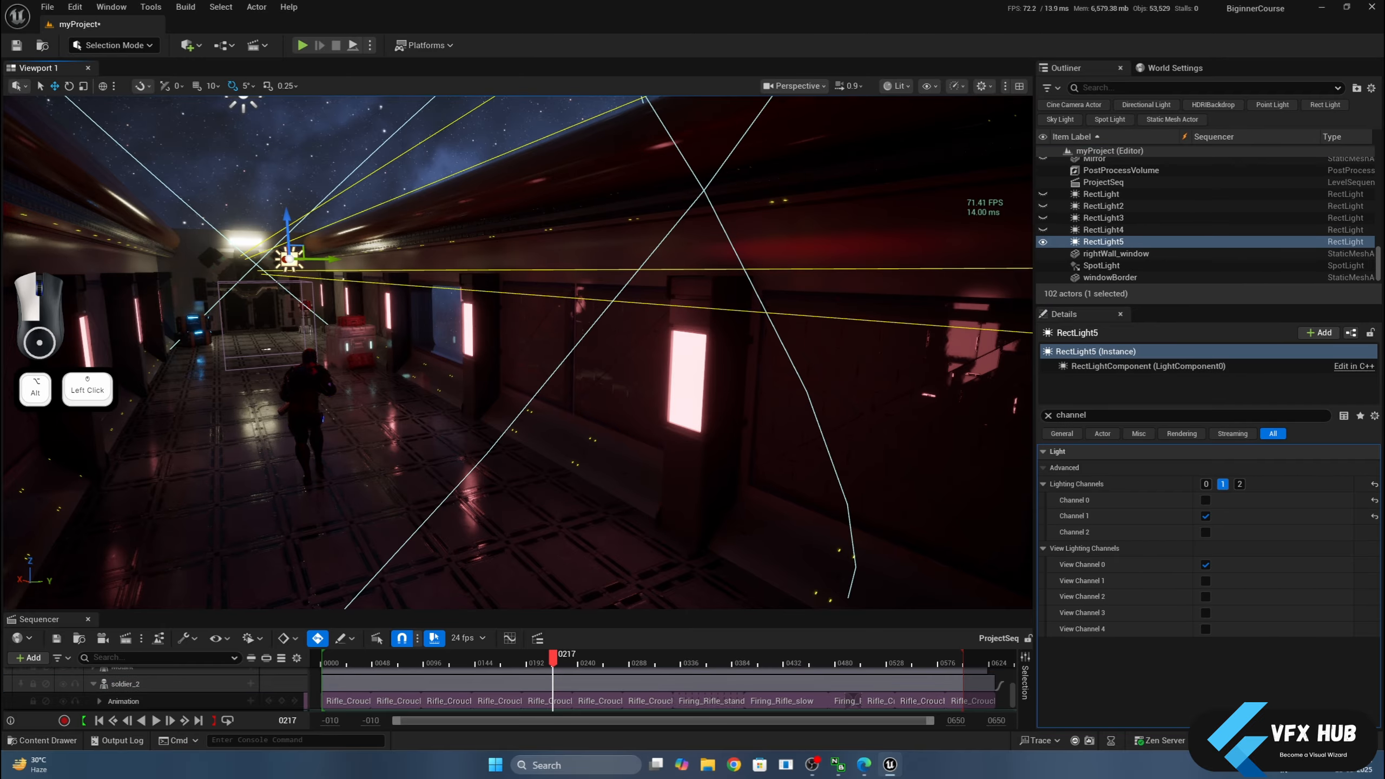
{"action": "left_click_drag", "start_coordinate": [292, 261], "coordinate": [421, 393], "text": "alt"}
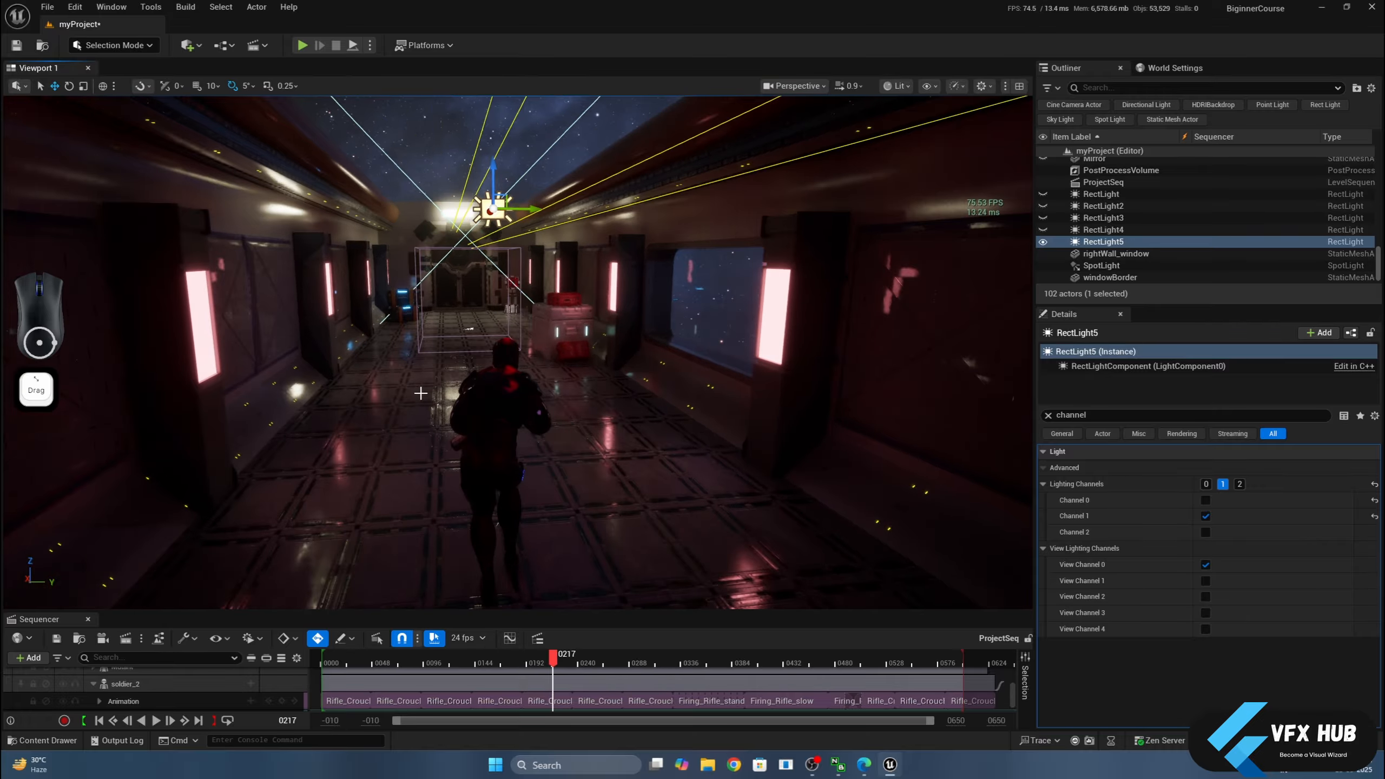
{"action": "scroll", "coordinate": [420, 393], "scroll_direction": "up", "scroll_amount": 2}
{"action": "scroll", "coordinate": [537, 406], "scroll_direction": "down", "scroll_amount": 3}
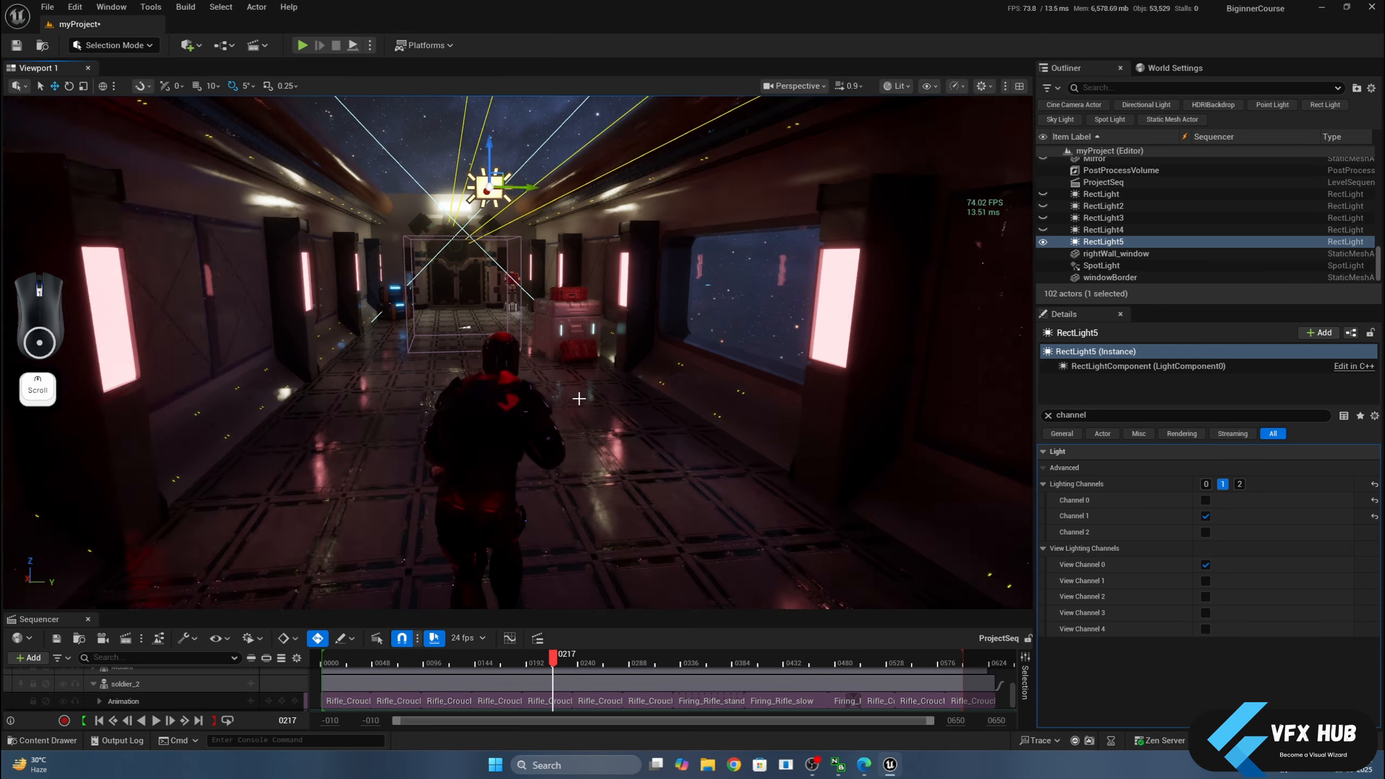
{"action": "left_click_drag", "start_coordinate": [539, 240], "coordinate": [577, 254]}
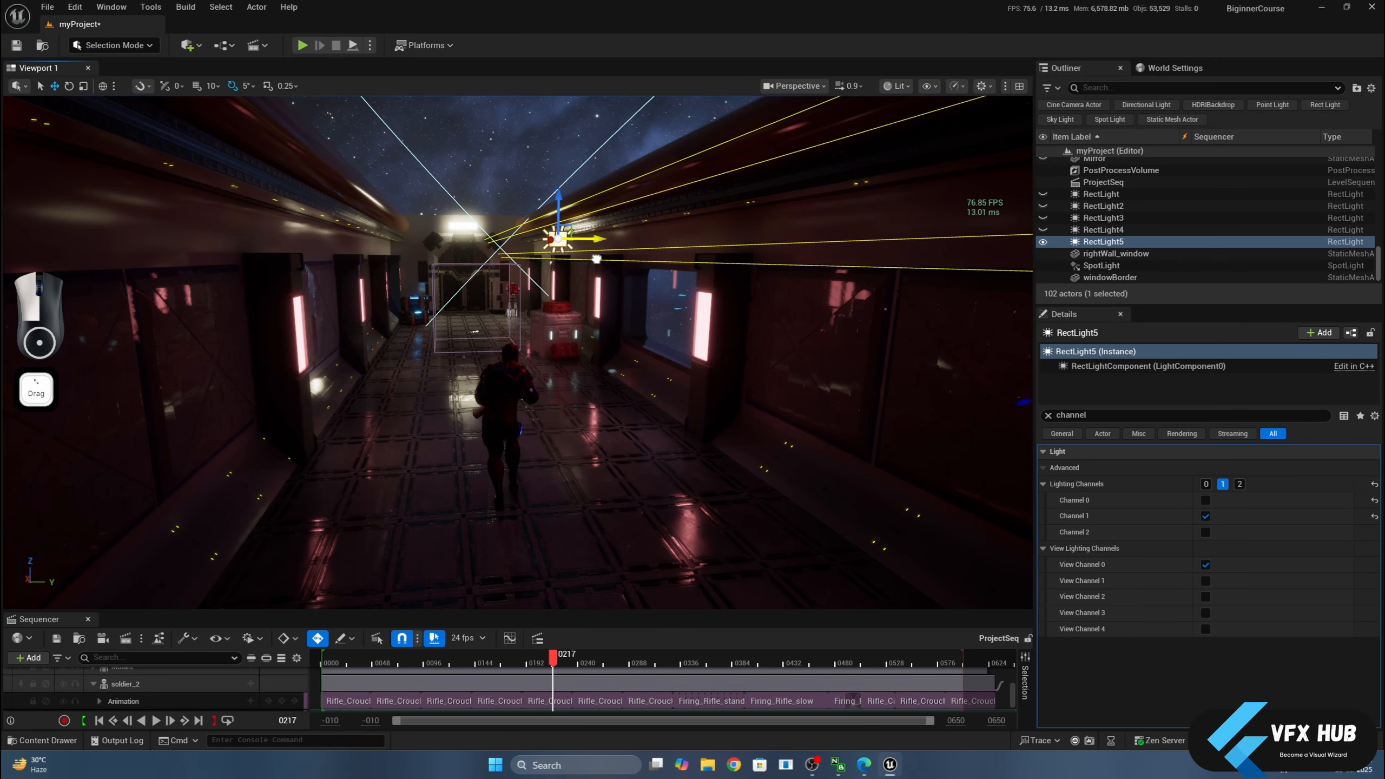
{"action": "middle_click_drag", "start_coordinate": [588, 294], "coordinate": [671, 283]}
{"action": "scroll", "coordinate": [671, 283], "scroll_direction": "down", "scroll_amount": 2}
{"action": "left_click_drag", "start_coordinate": [671, 283], "coordinate": [667, 267]}
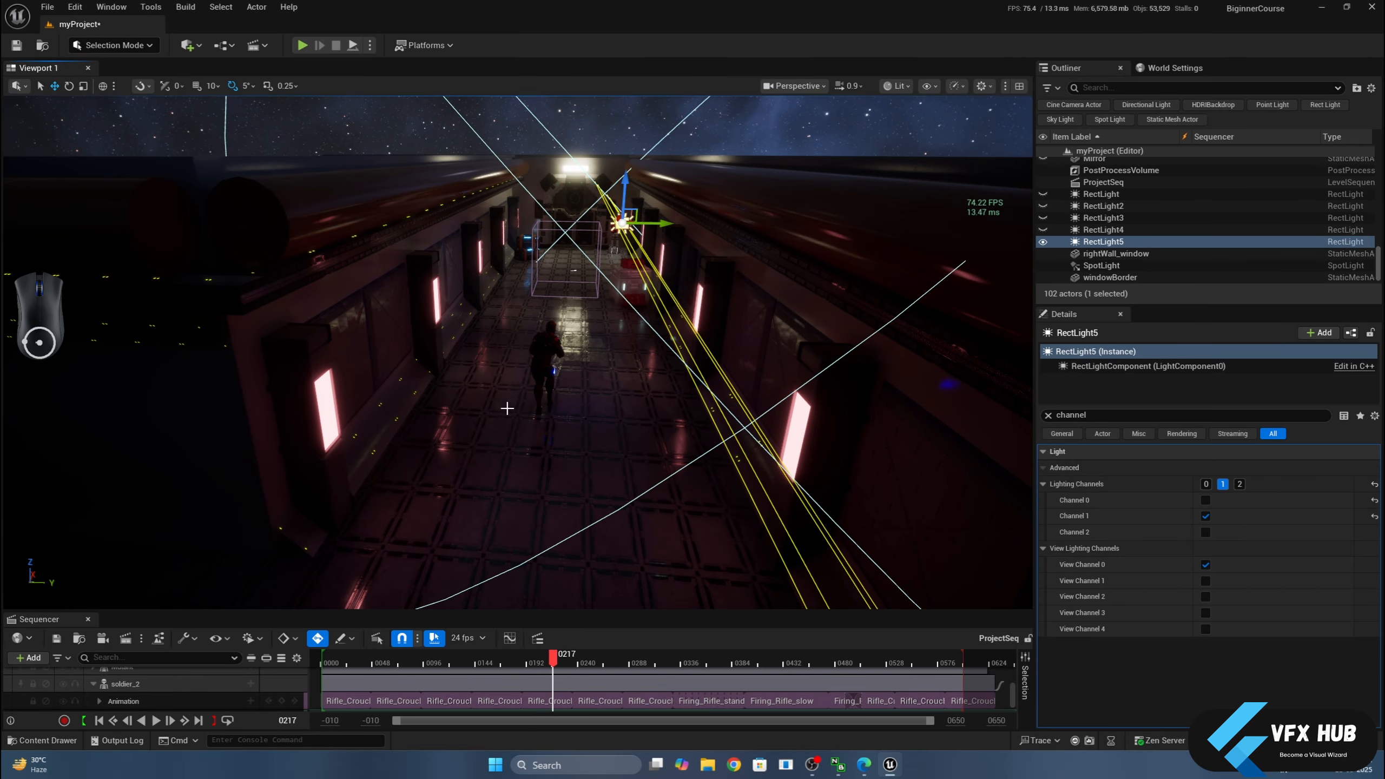
{"action": "scroll", "coordinate": [550, 349], "scroll_direction": "up", "scroll_amount": 5}
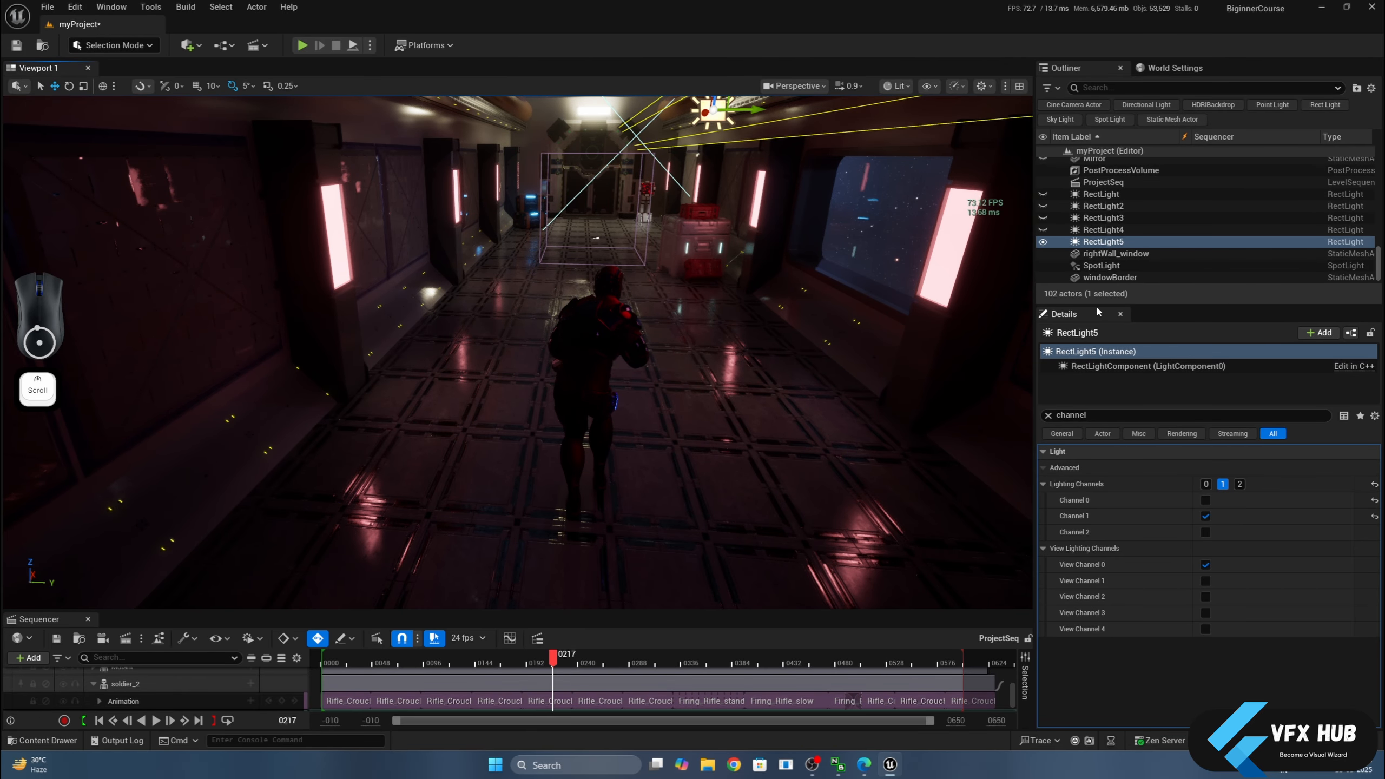
Make all hidden actors in the level visible again, including the rect lights, strip lights and roof.
{"action": "left_click_drag", "start_coordinate": [1098, 306], "coordinate": [1091, 486]}
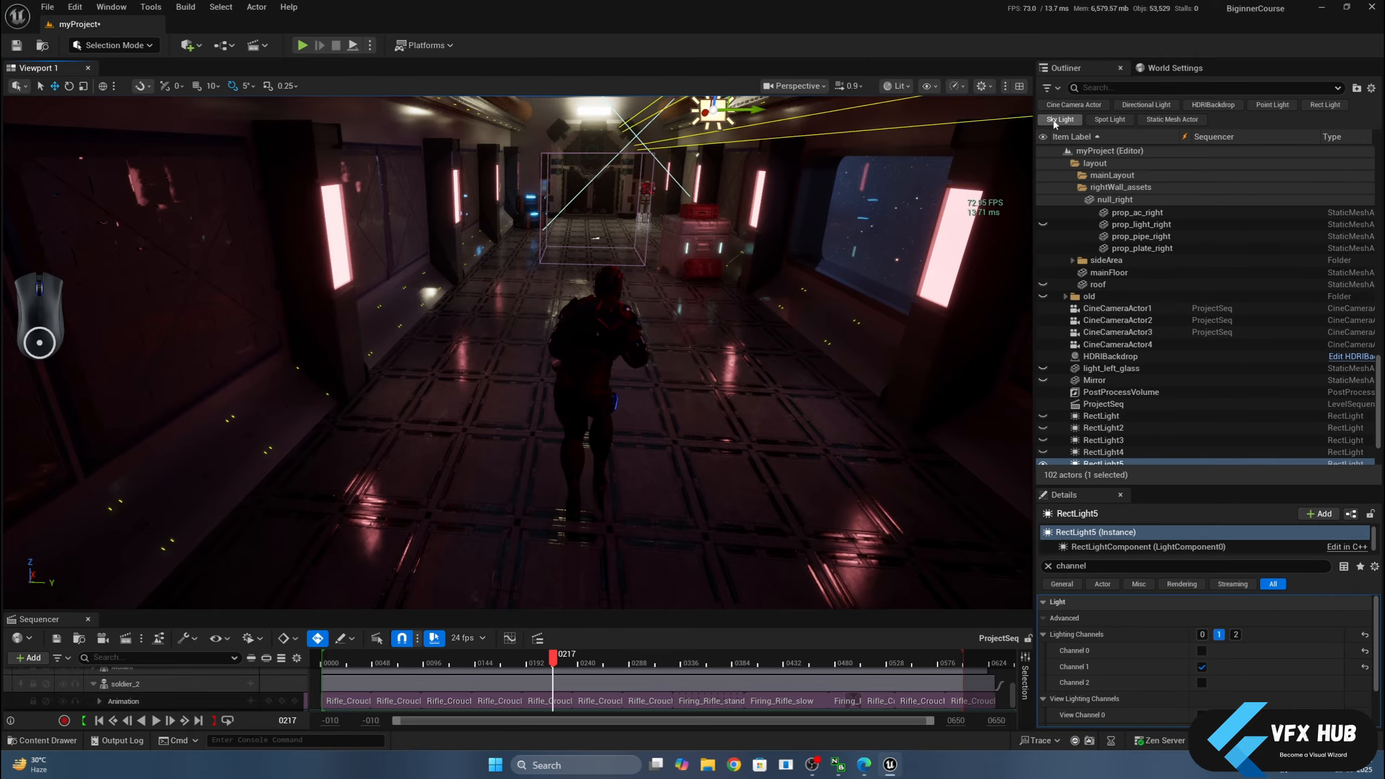
{"action": "left_click", "coordinate": [1043, 136]}
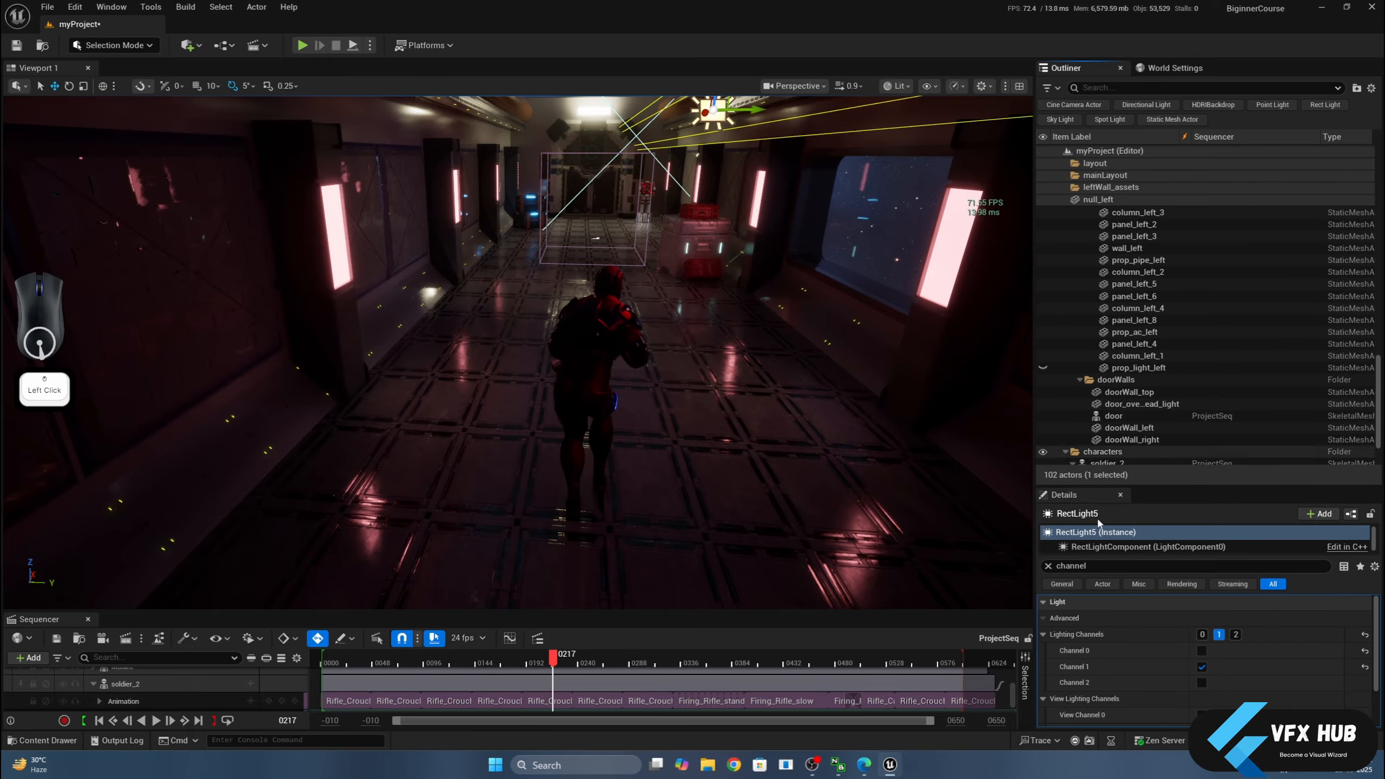
{"action": "left_click_drag", "start_coordinate": [1089, 633], "coordinate": [1089, 717]}
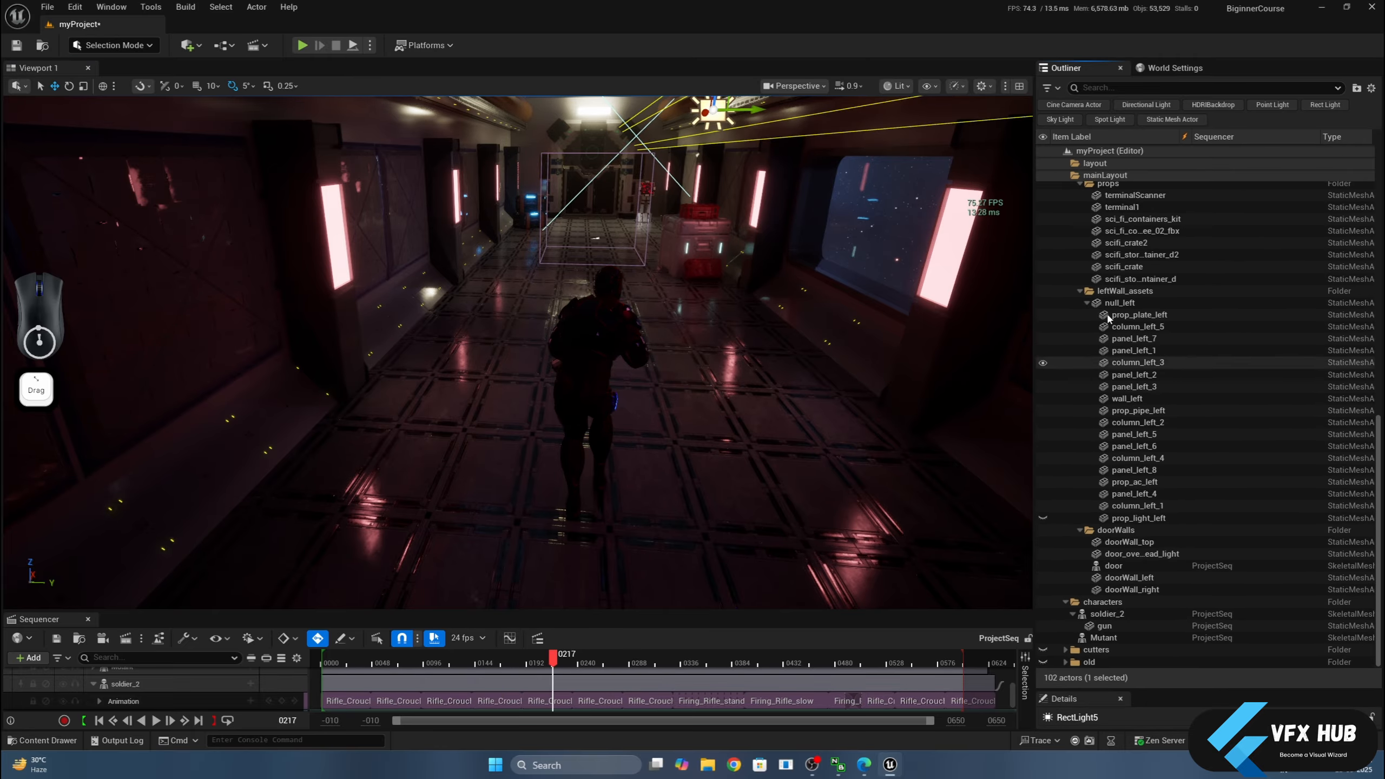
{"action": "scroll", "coordinate": [1136, 281], "scroll_direction": "up", "scroll_amount": 10}
{"action": "scroll", "coordinate": [1135, 287], "scroll_direction": "up", "scroll_amount": 2}
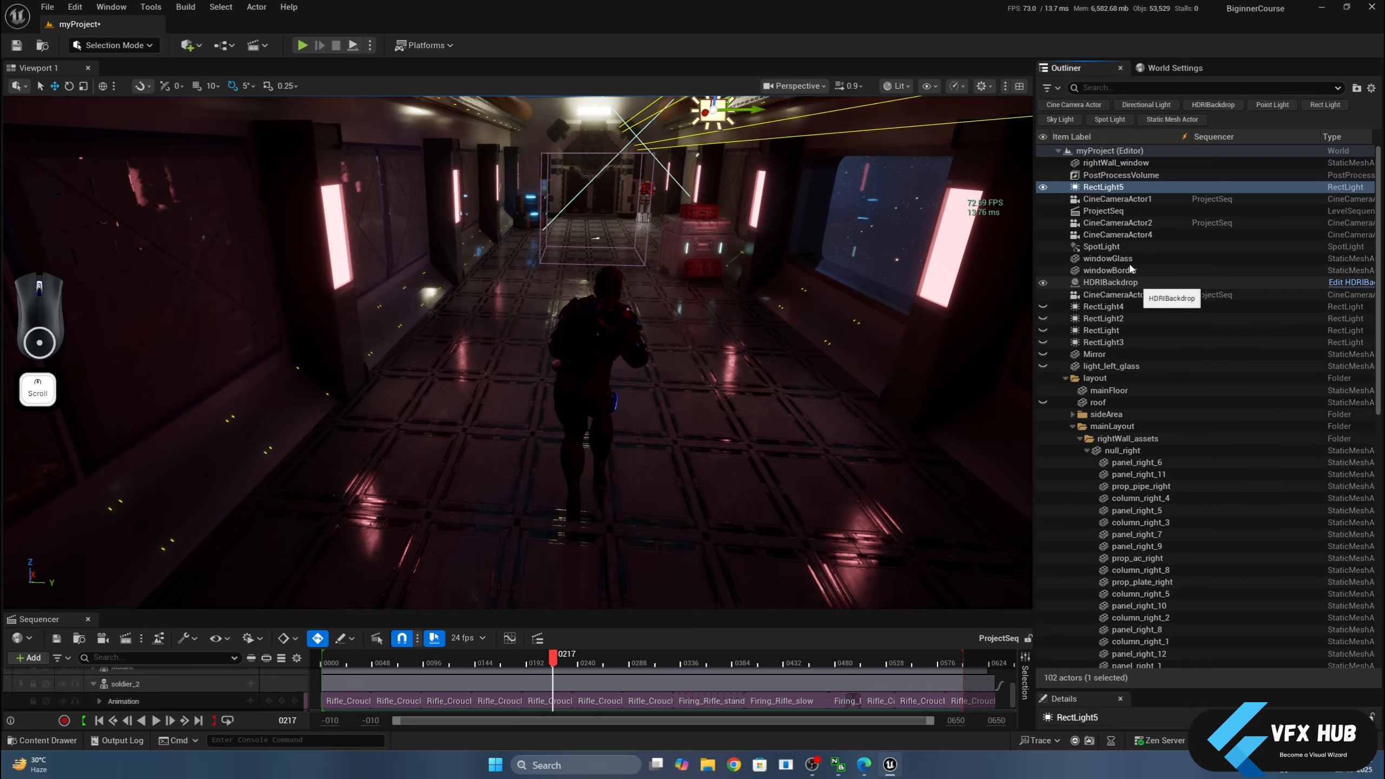
{"action": "left_click", "coordinate": [1058, 151]}
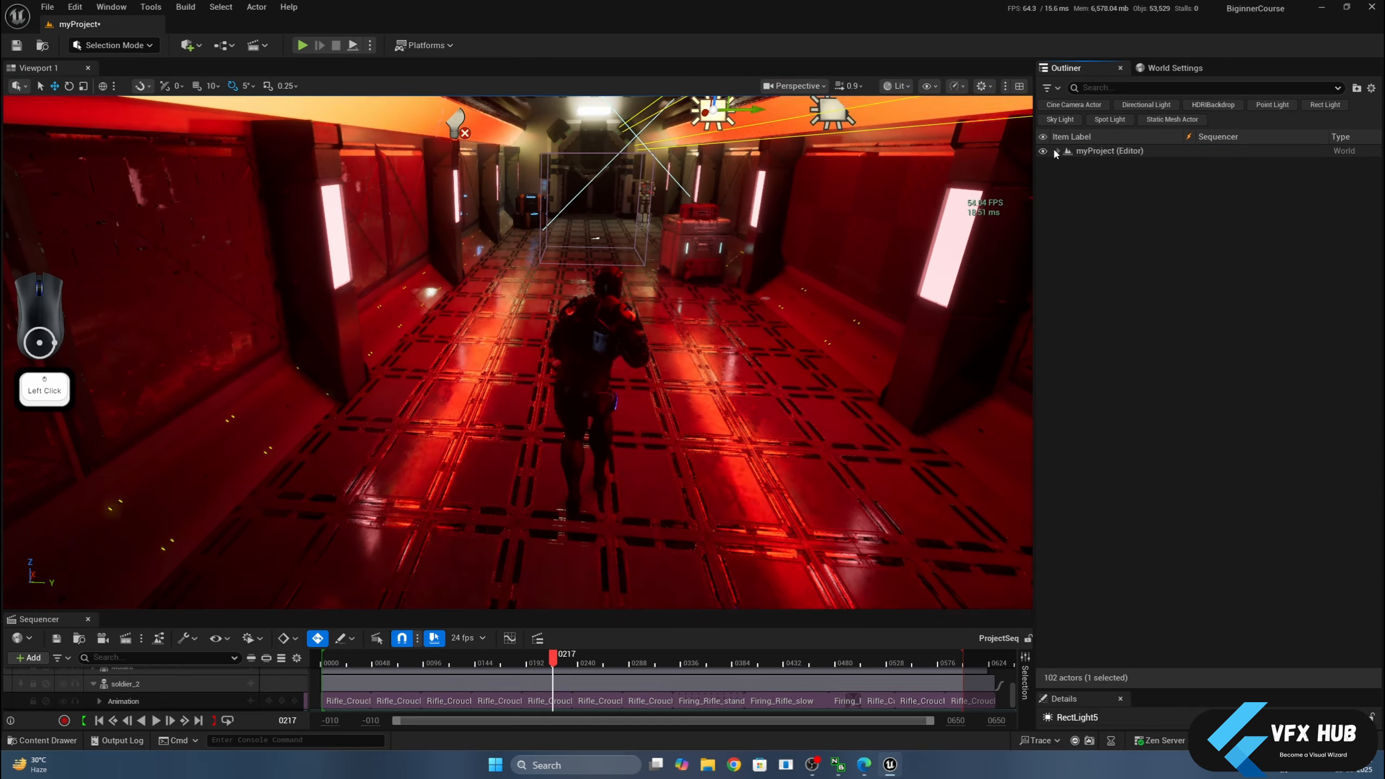
{"action": "left_click", "coordinate": [1059, 151]}
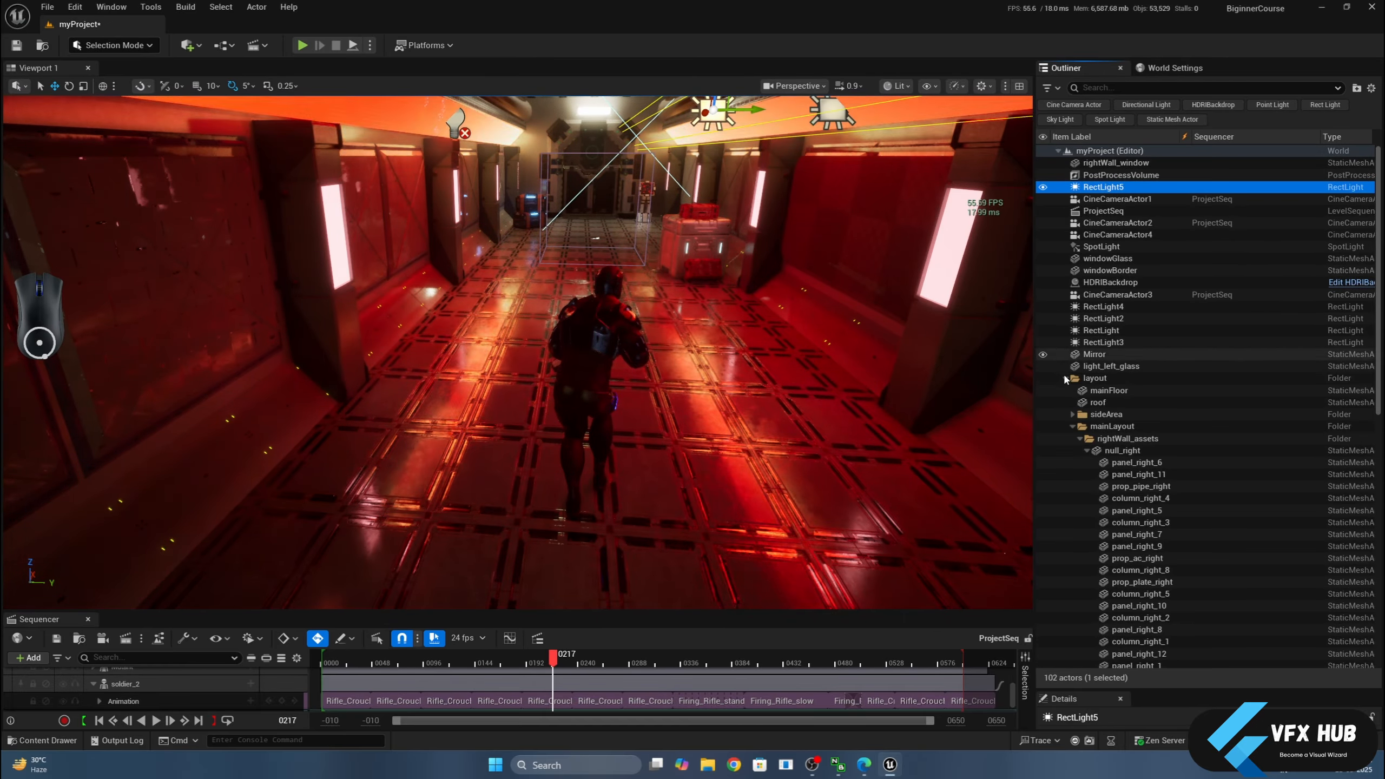
Collapse the layout and characters folders, and hide the cutters and old folders.
{"action": "left_click", "coordinate": [1065, 378]}
{"action": "left_click", "coordinate": [1065, 389]}
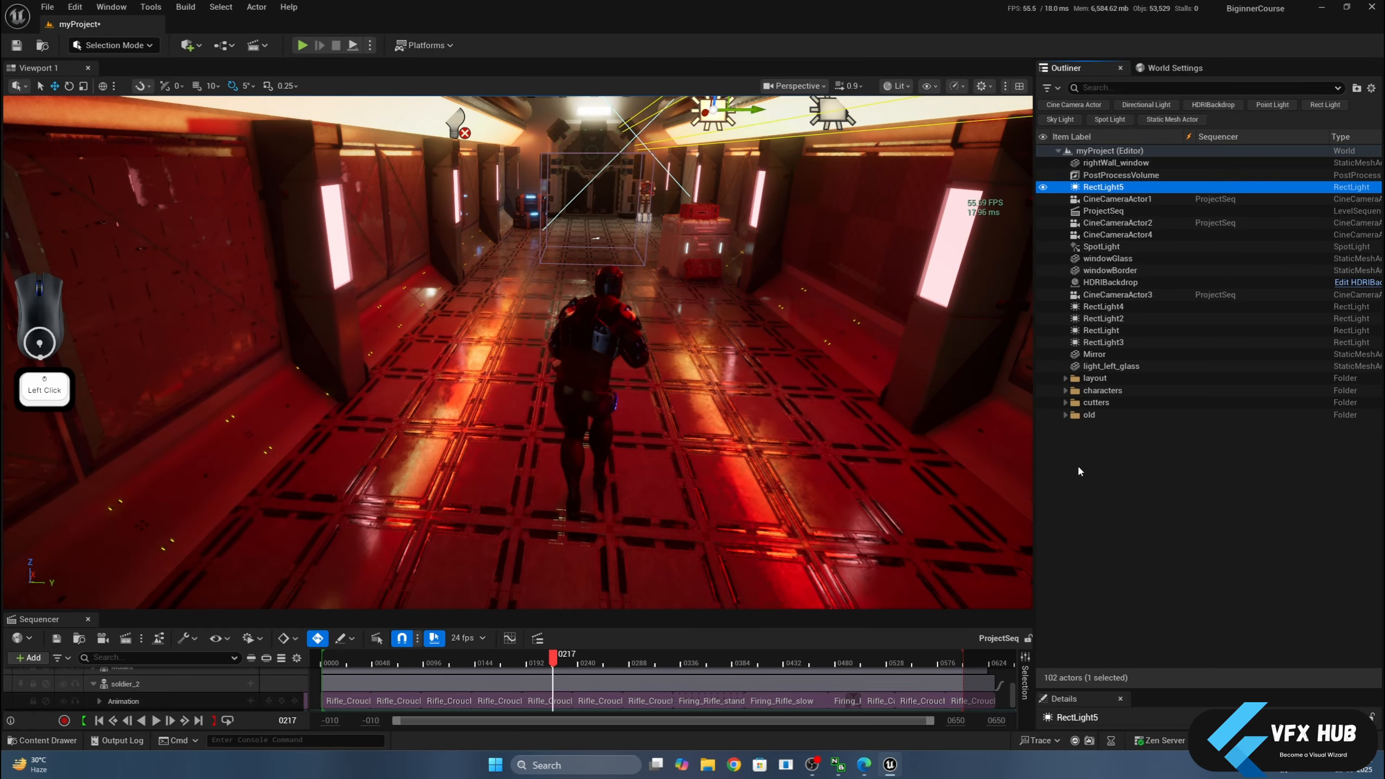
{"action": "left_click", "coordinate": [1078, 465]}
{"action": "left_click", "coordinate": [1042, 415]}
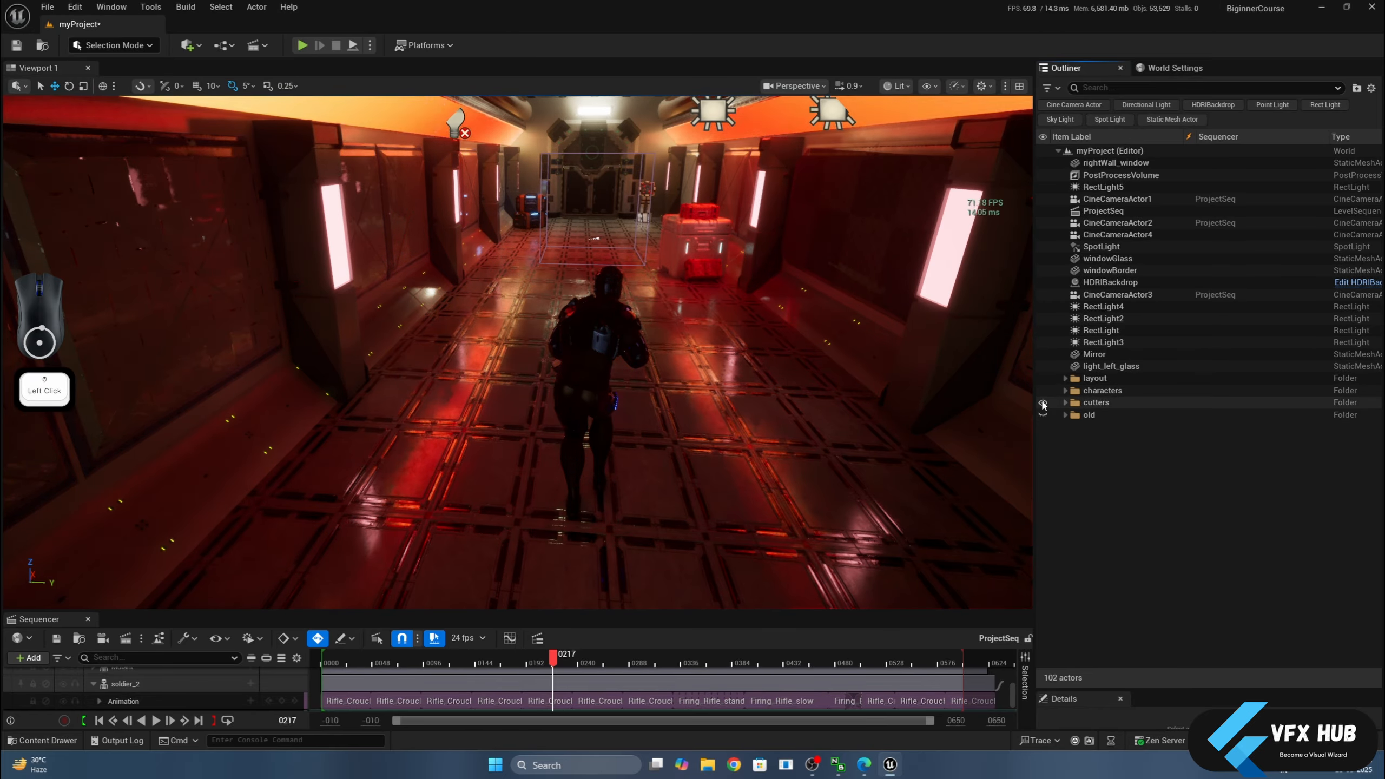
{"action": "left_click", "coordinate": [1043, 403]}
Enlarge the Sequencer area so that more tracks fit, with the full corridor in view.
{"action": "scroll", "coordinate": [518, 349], "scroll_direction": "down", "scroll_amount": 6}
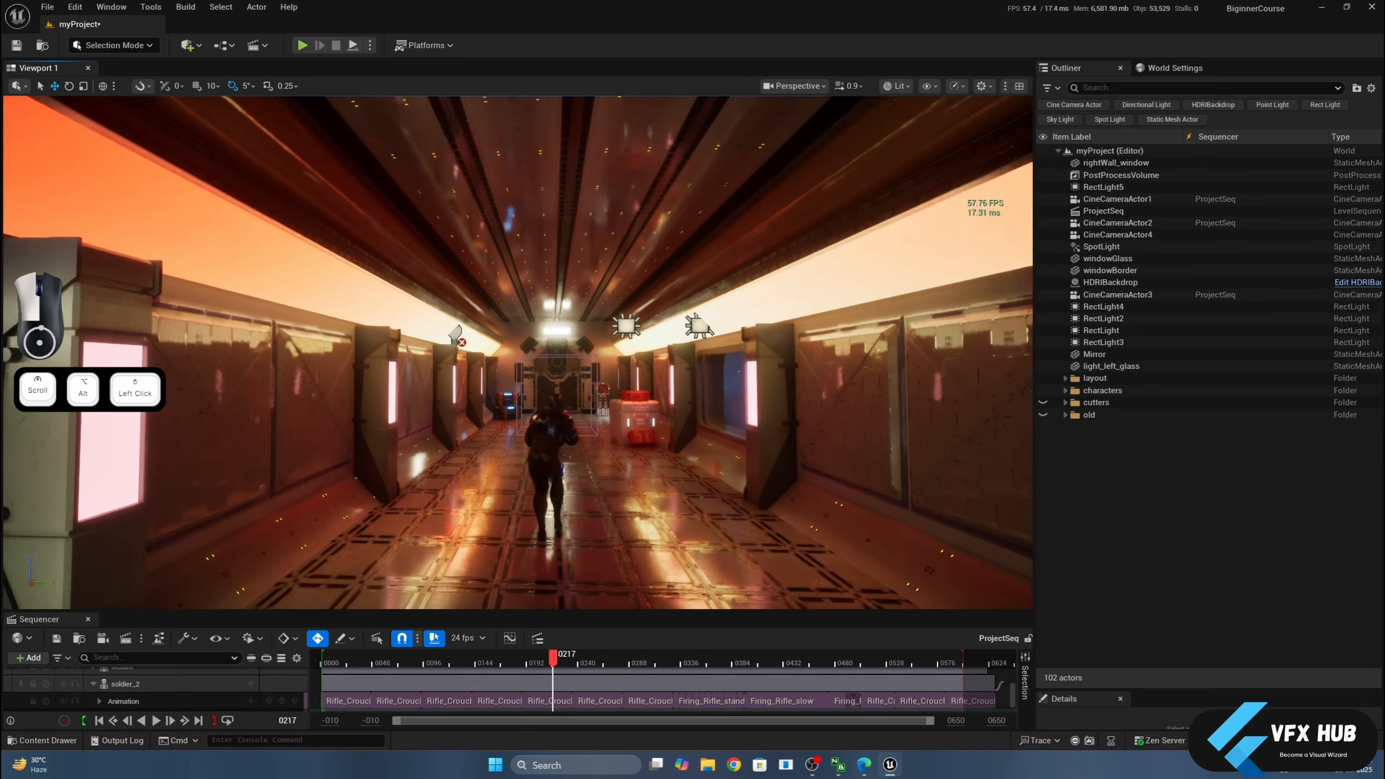
{"action": "middle_click_drag", "start_coordinate": [355, 607], "coordinate": [355, 607]}
{"action": "left_click_drag", "start_coordinate": [354, 610], "coordinate": [354, 501]}
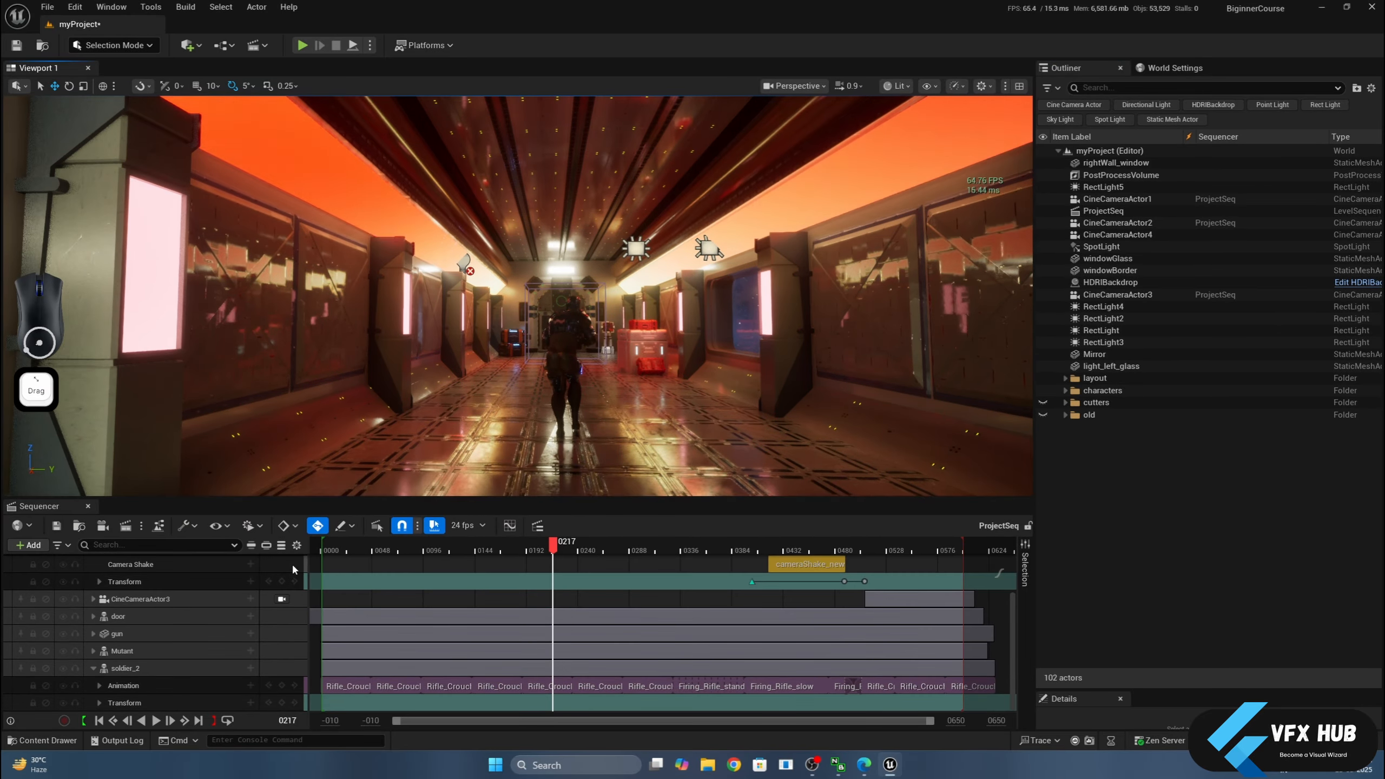
Lock the viewport to the Camera Cuts track and play the sequence from its beginning to review the shots, ending near frame 0010.
{"action": "scroll", "coordinate": [251, 595], "scroll_direction": "up", "scroll_amount": 5}
{"action": "left_click", "coordinate": [282, 579]}
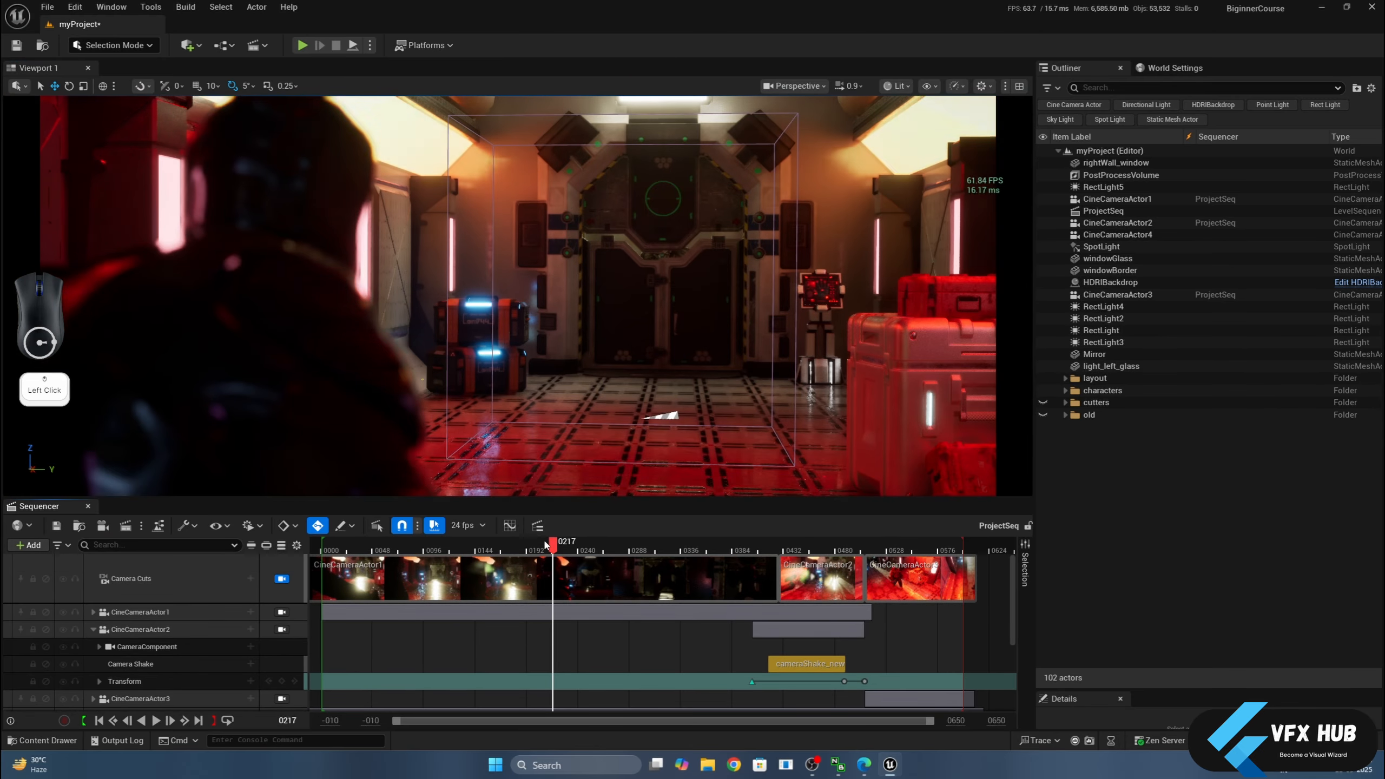
{"action": "left_click_drag", "start_coordinate": [553, 554], "coordinate": [327, 582]}
{"action": "key", "text": "space"}
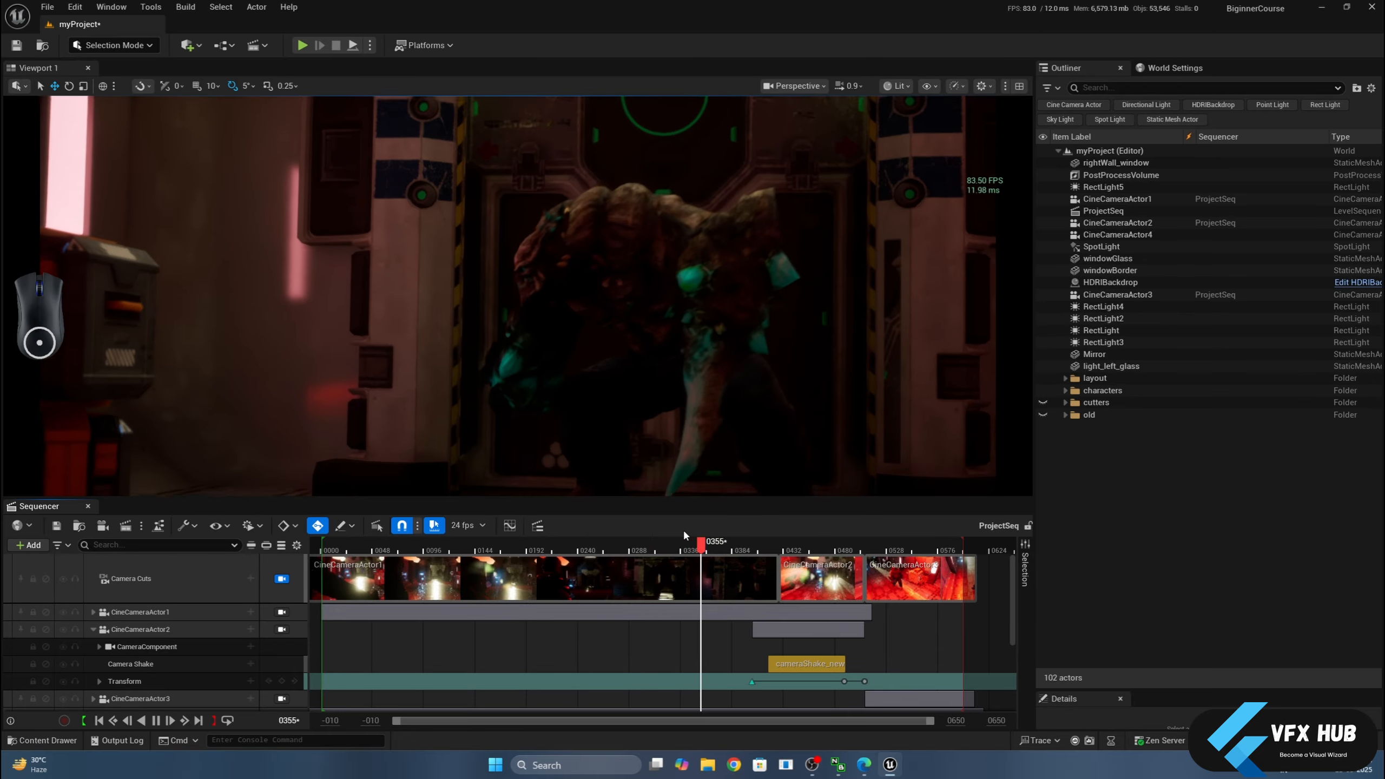
{"action": "key", "text": "space"}
{"action": "key", "text": "space"}
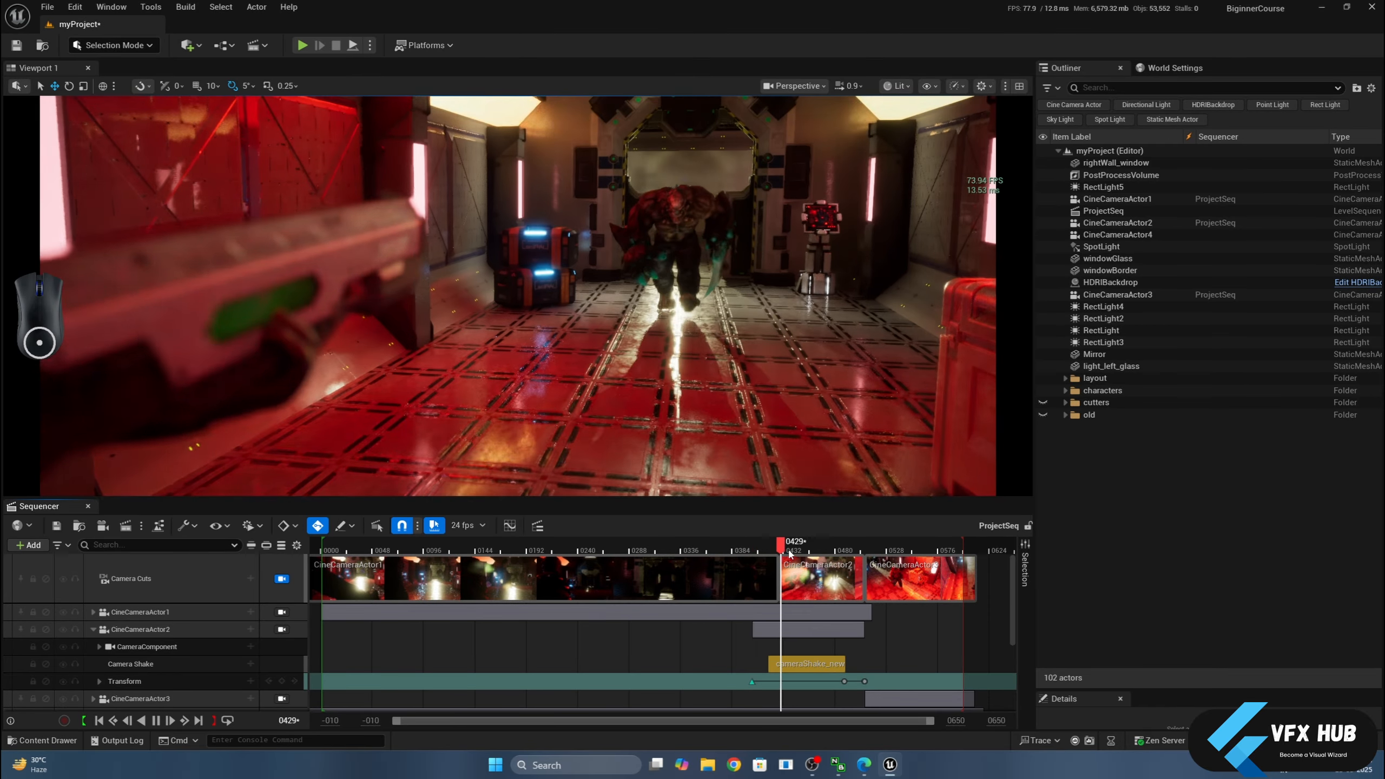
{"action": "left_click_drag", "start_coordinate": [813, 548], "coordinate": [326, 541]}
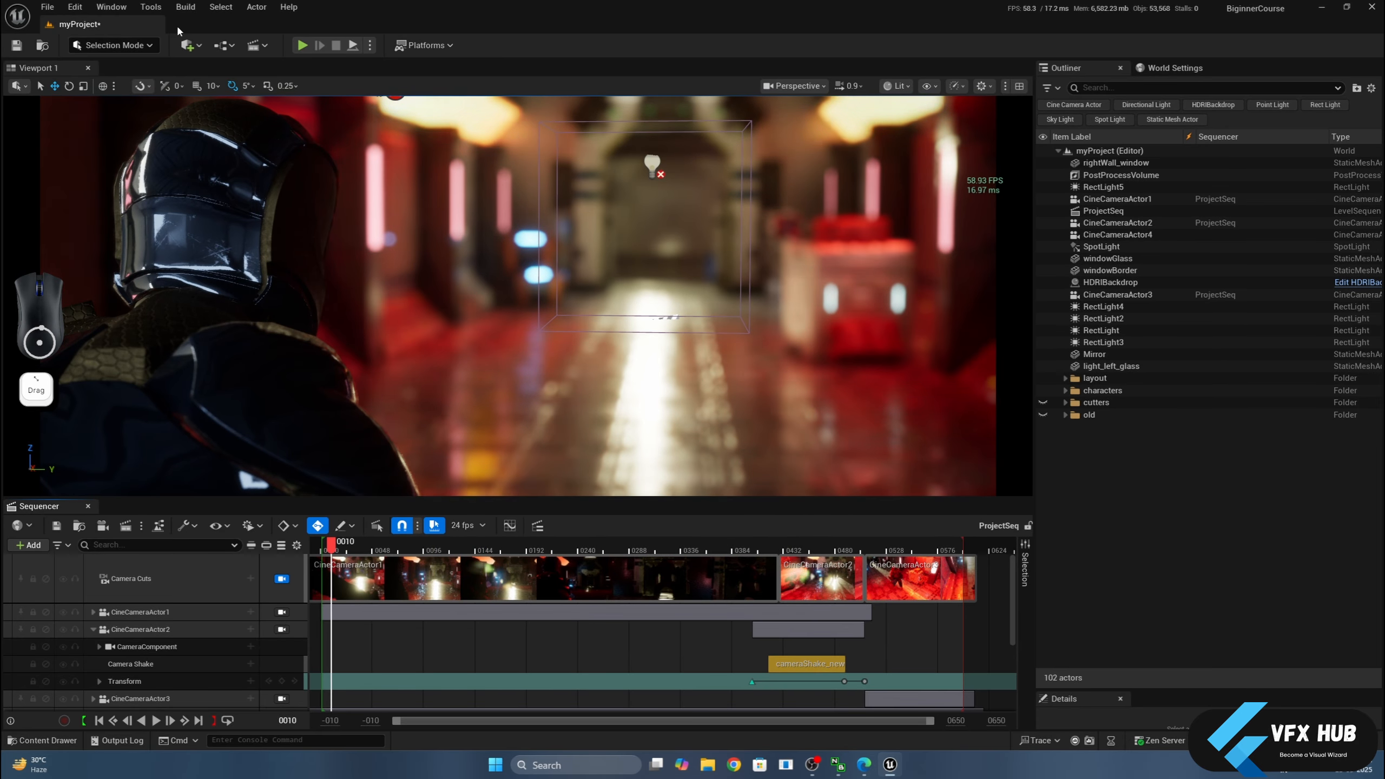
Find Exponential Height Fog among the placeable actors and add it to the corridor floor.
{"action": "left_click", "coordinate": [199, 45]}
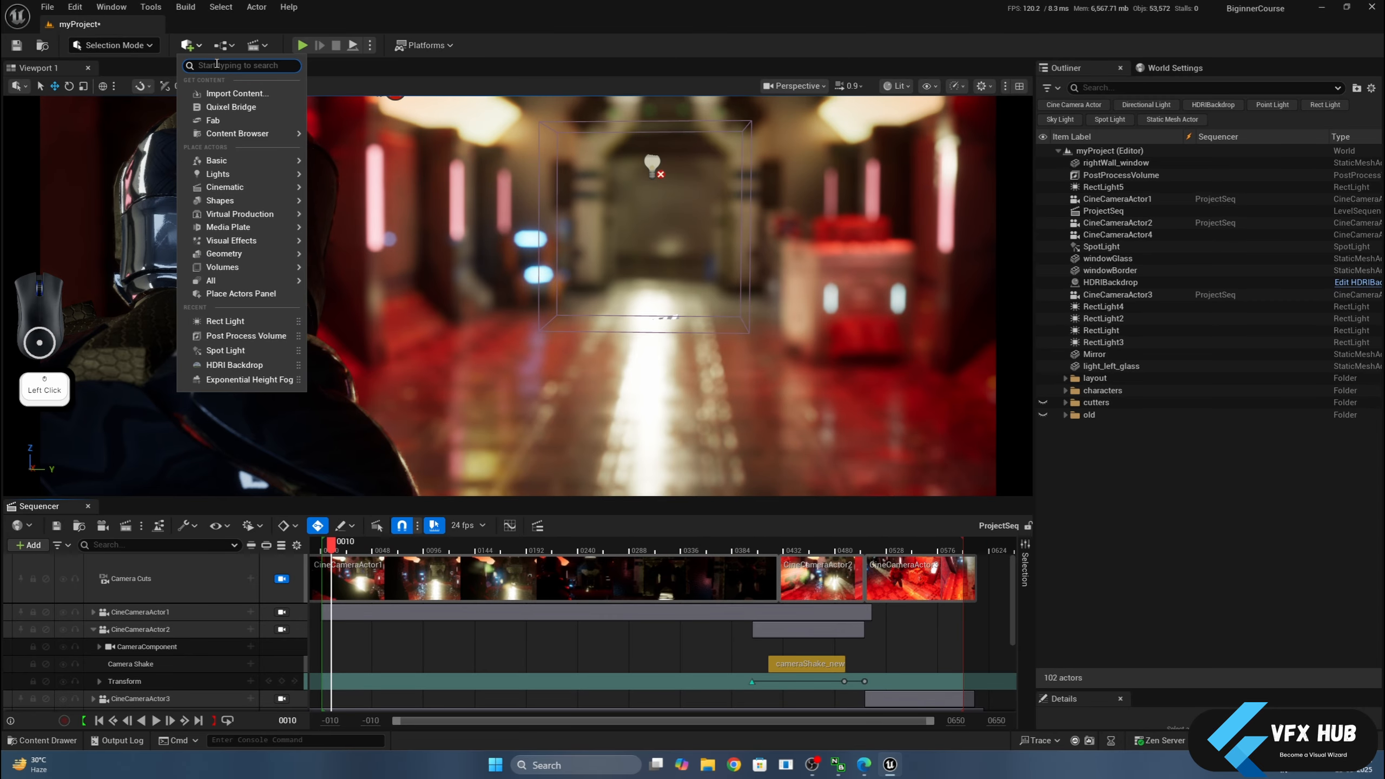
{"action": "type", "text": "volume"}
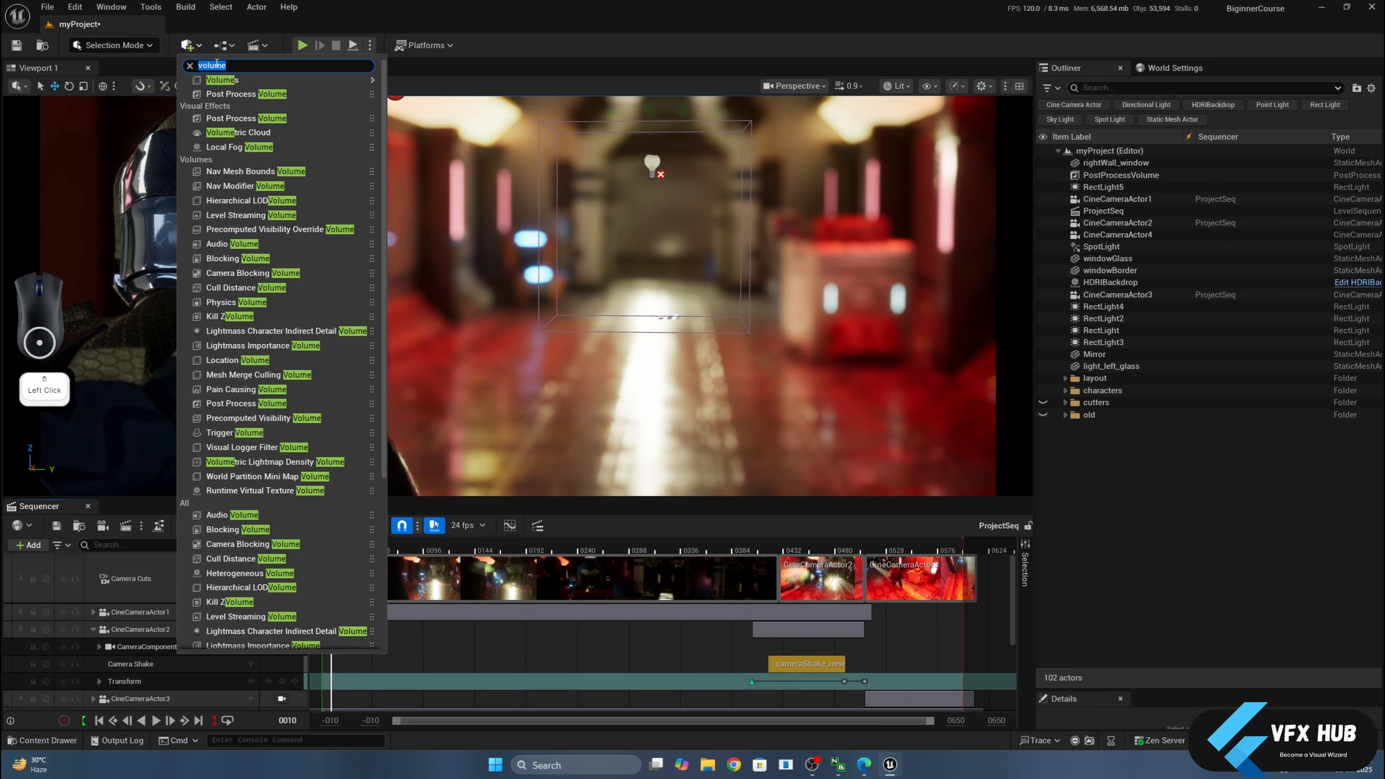
{"action": "type", "text": "hei"}
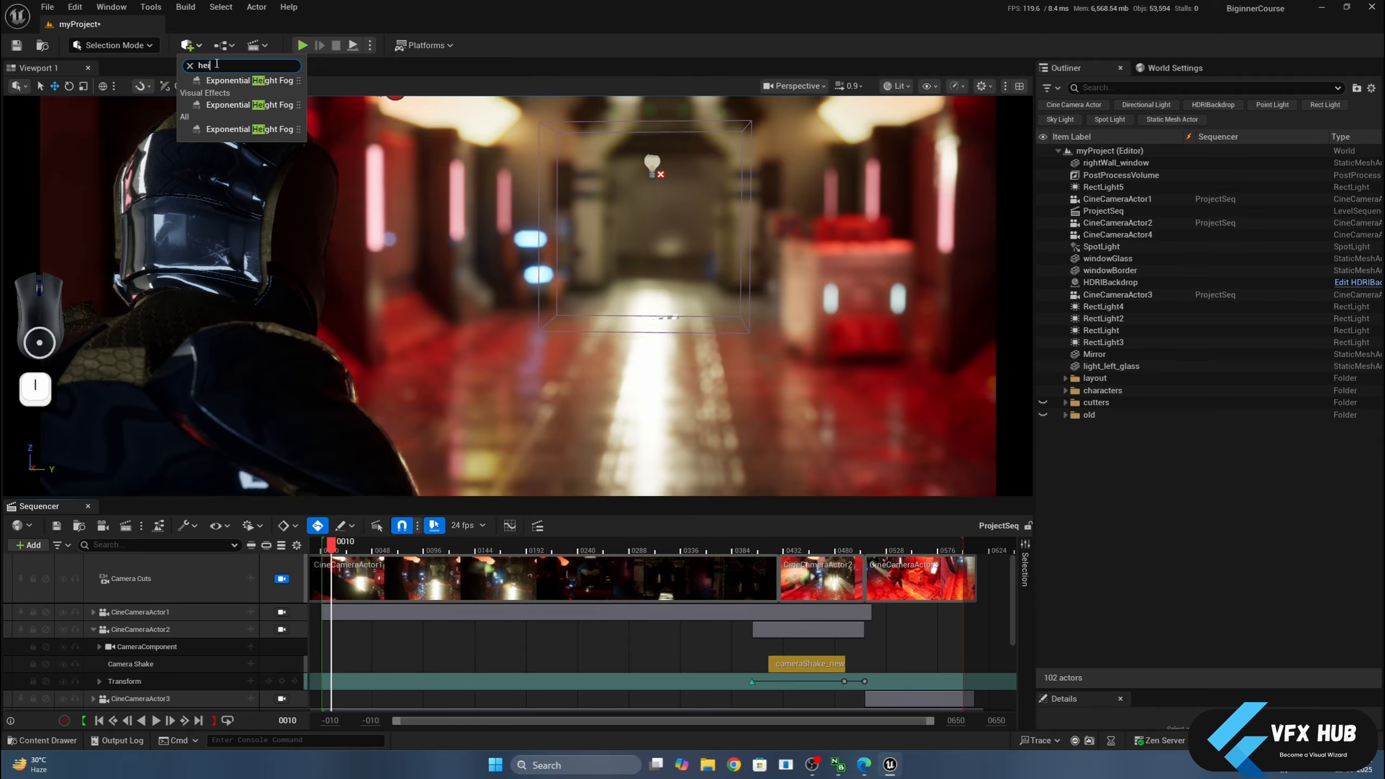
{"action": "left_click_drag", "start_coordinate": [420, 180], "coordinate": [628, 365]}
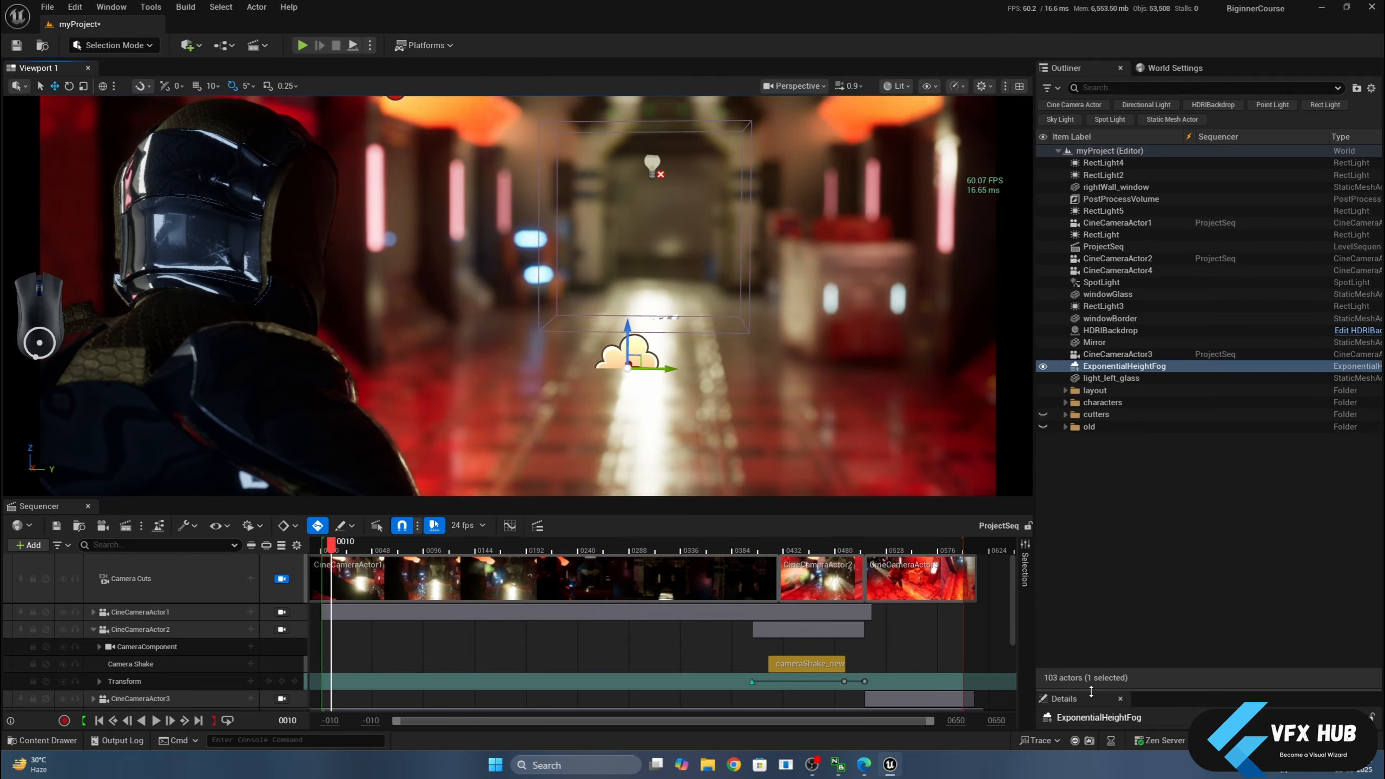
Enlarge the Details area and enable Volumetric Fog on the ExponentialHeightFog actor.
{"action": "left_click_drag", "start_coordinate": [1096, 689], "coordinate": [1091, 250]}
{"action": "left_click", "coordinate": [1048, 369]}
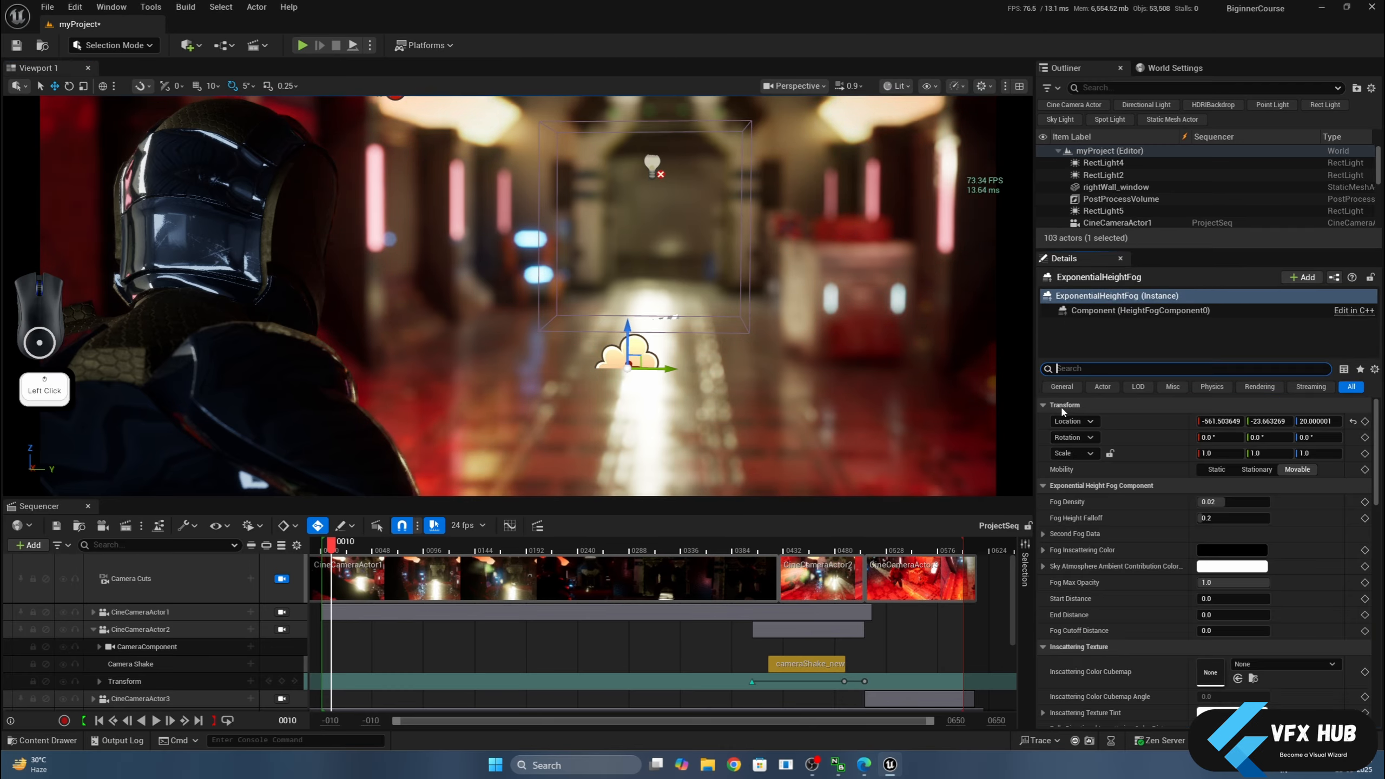
{"action": "scroll", "coordinate": [1130, 561], "scroll_direction": "down", "scroll_amount": 10}
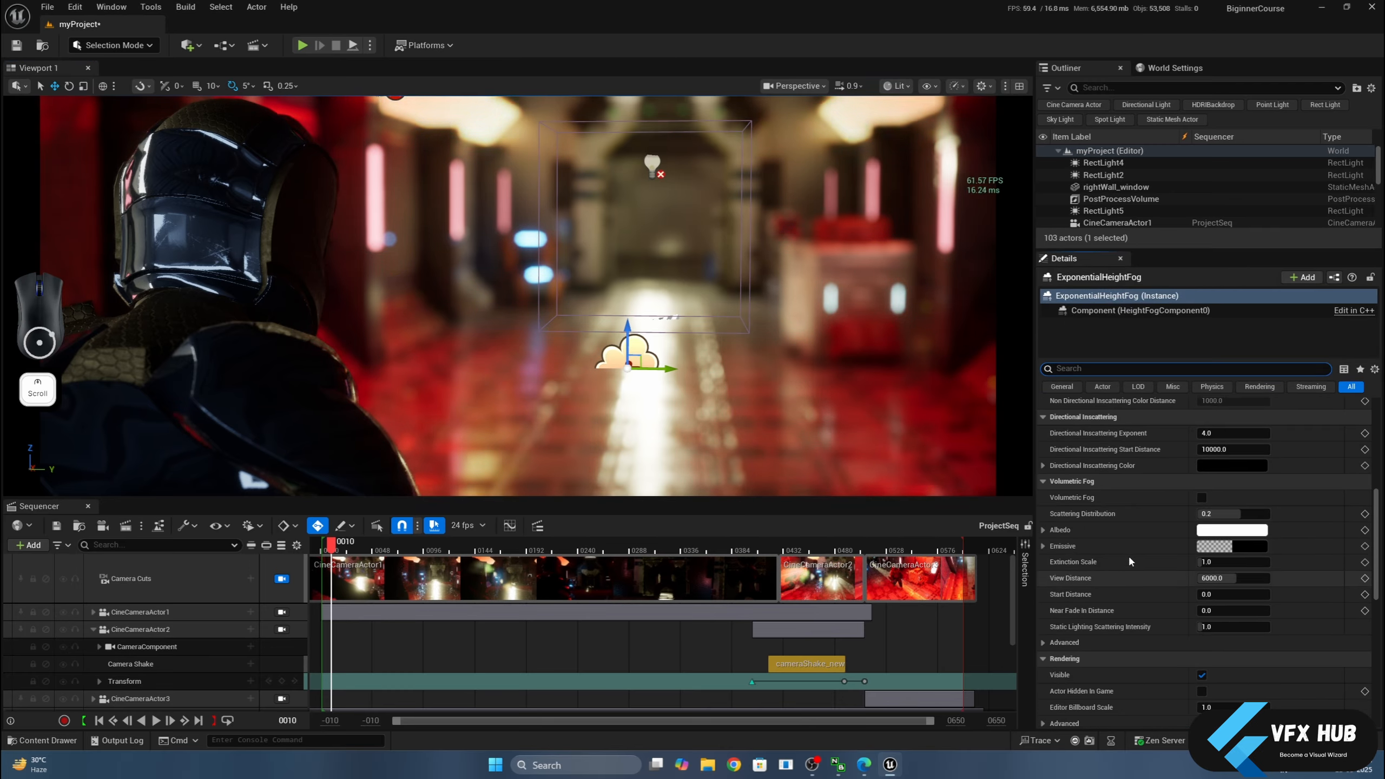
{"action": "left_click", "coordinate": [1202, 497]}
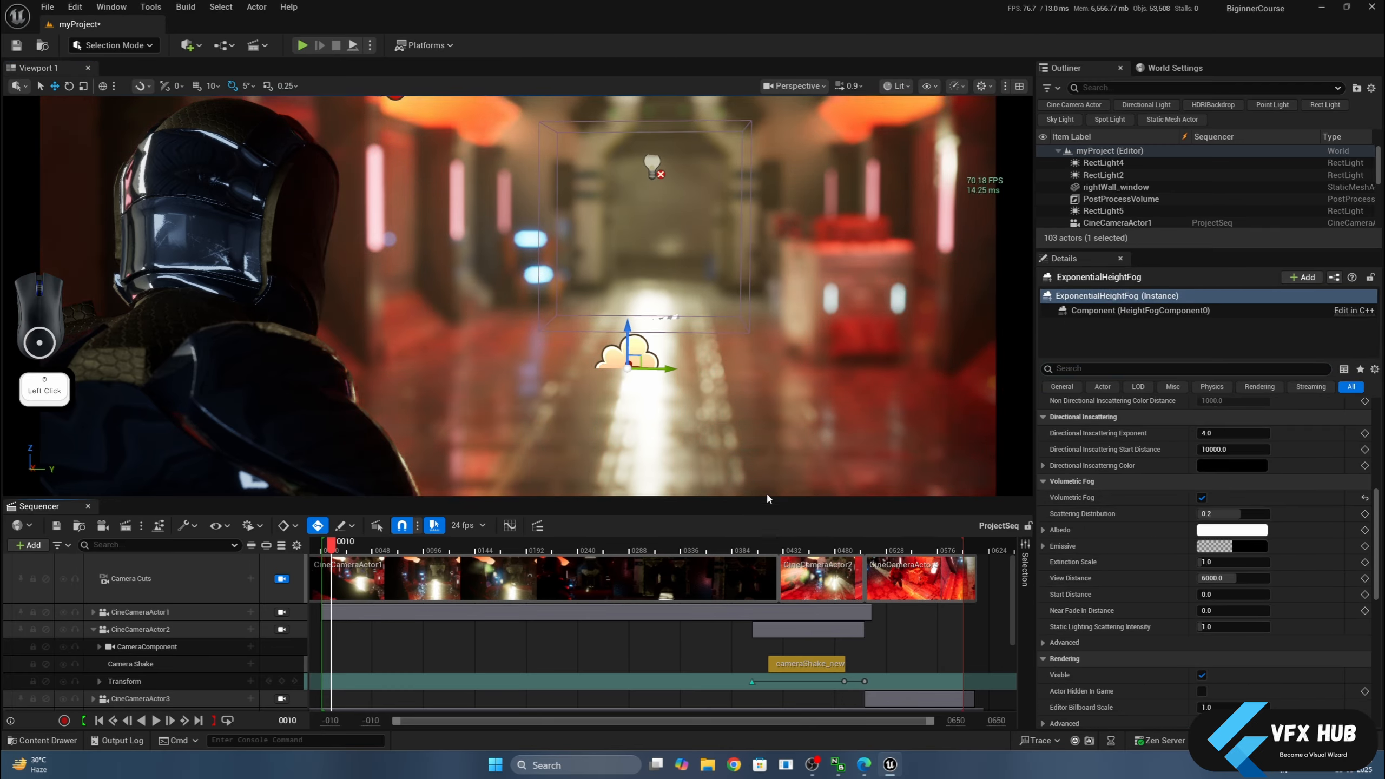
Play the sequence with the fog, switch the view to Cinematic Viewport and show it full screen.
{"action": "middle_click", "coordinate": [683, 520]}
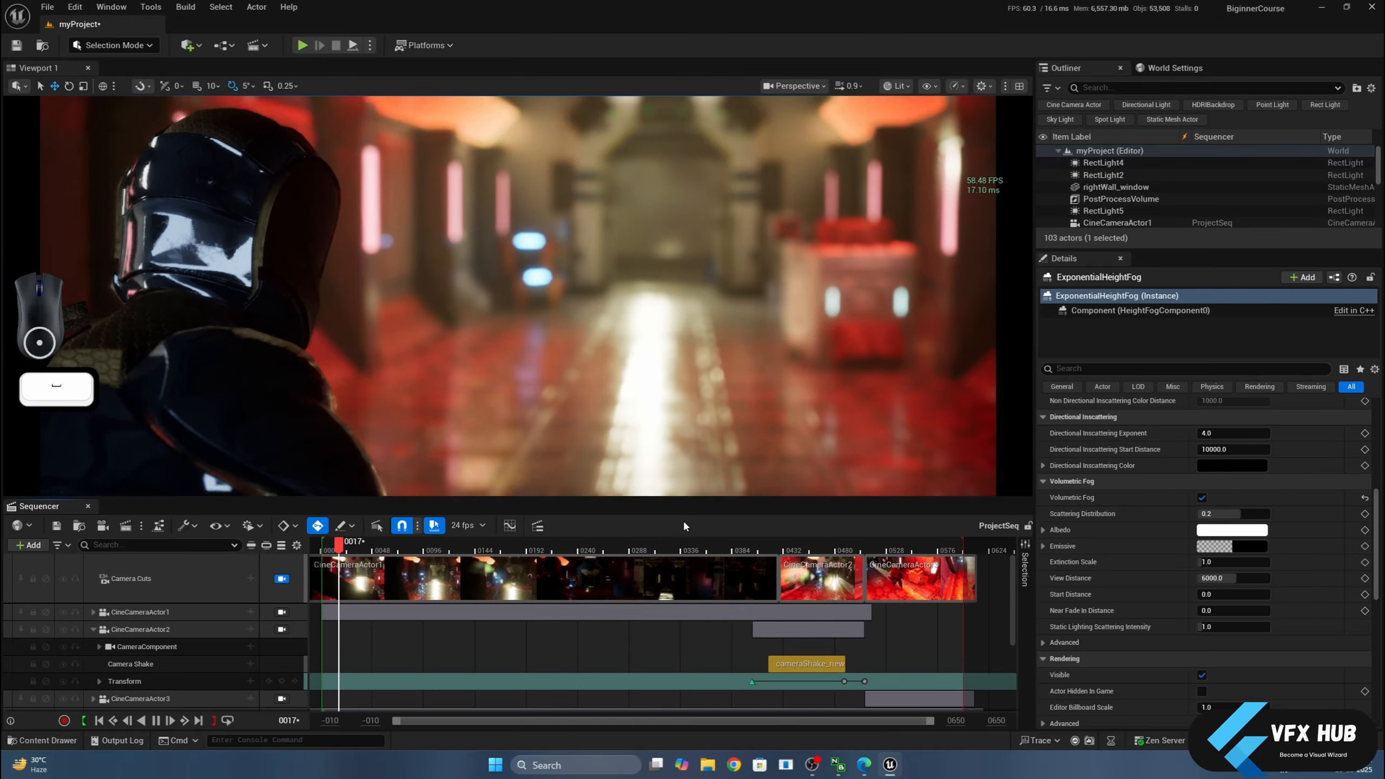
{"action": "key", "text": "F11"}
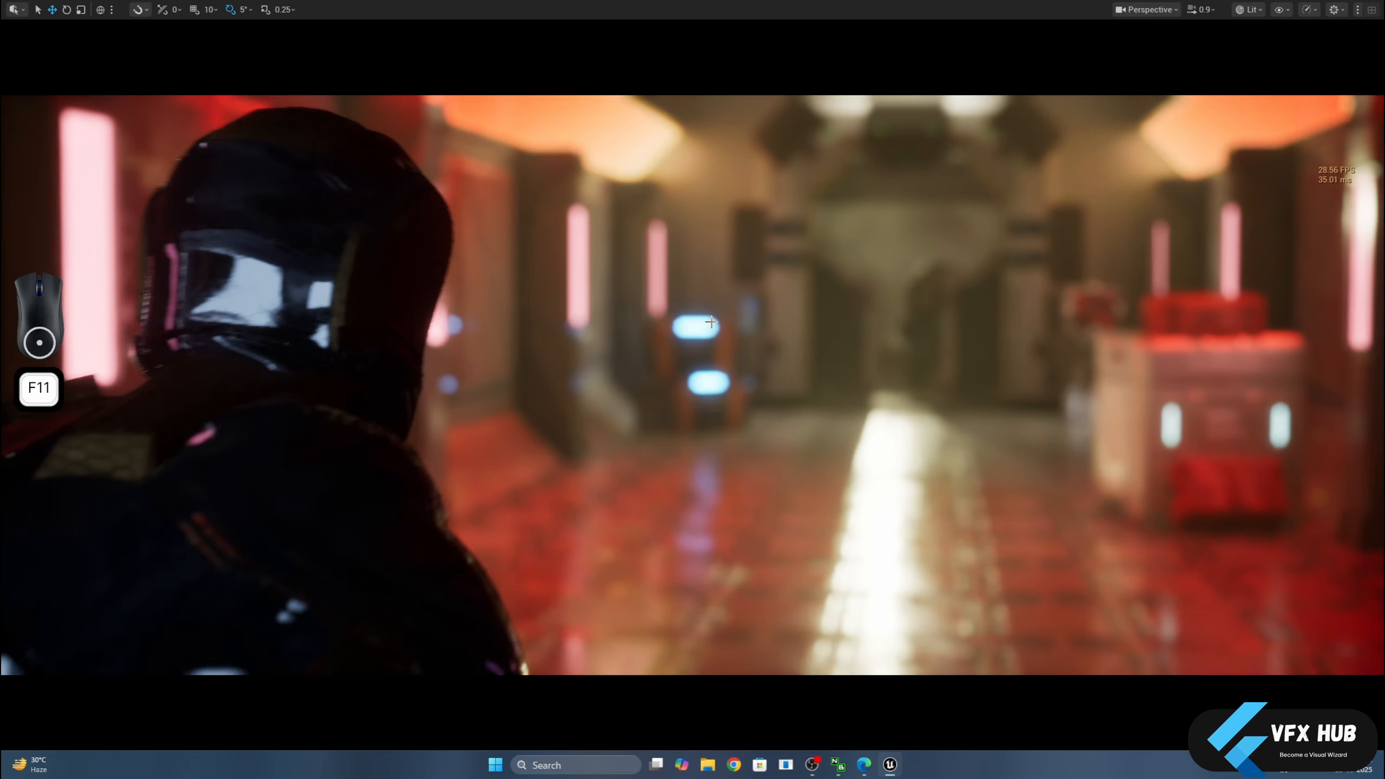
{"action": "left_click", "coordinate": [1153, 8]}
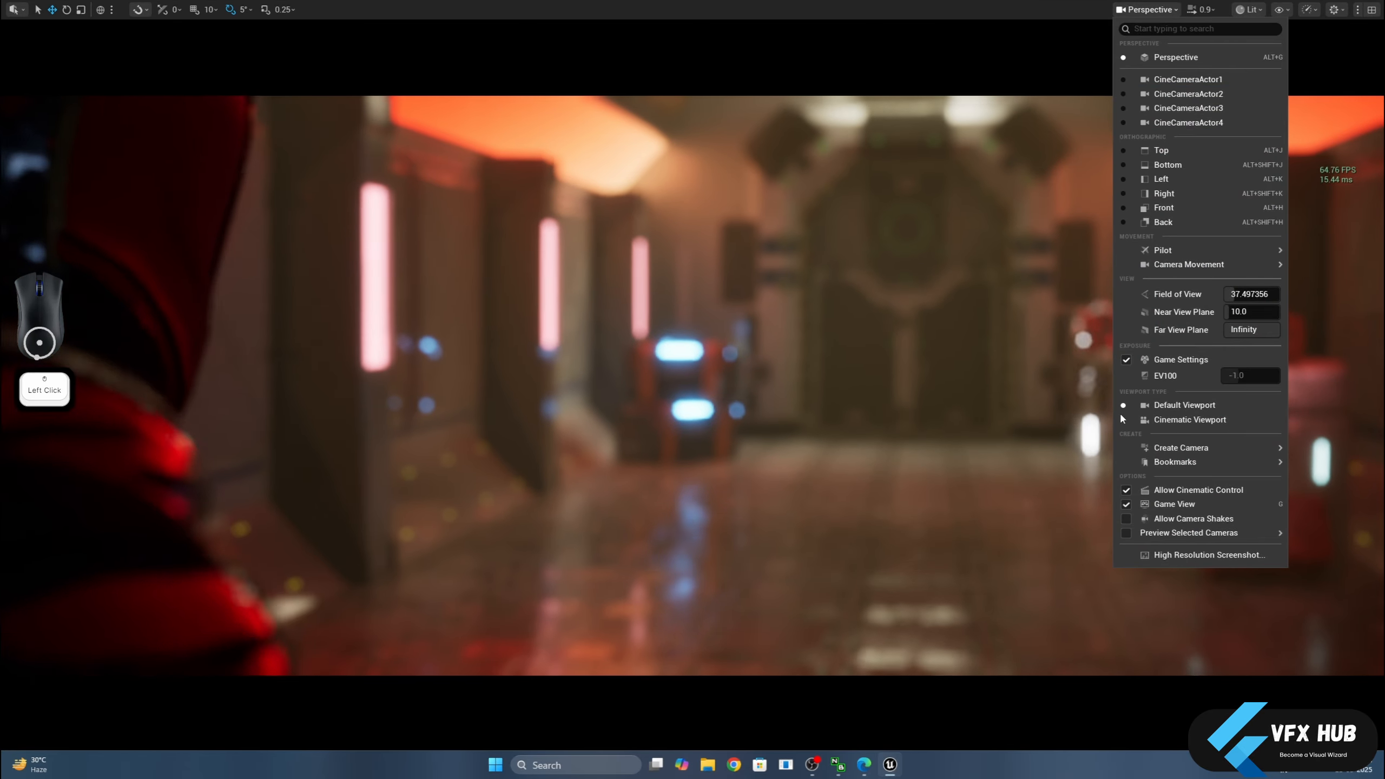
{"action": "left_click", "coordinate": [1131, 420]}
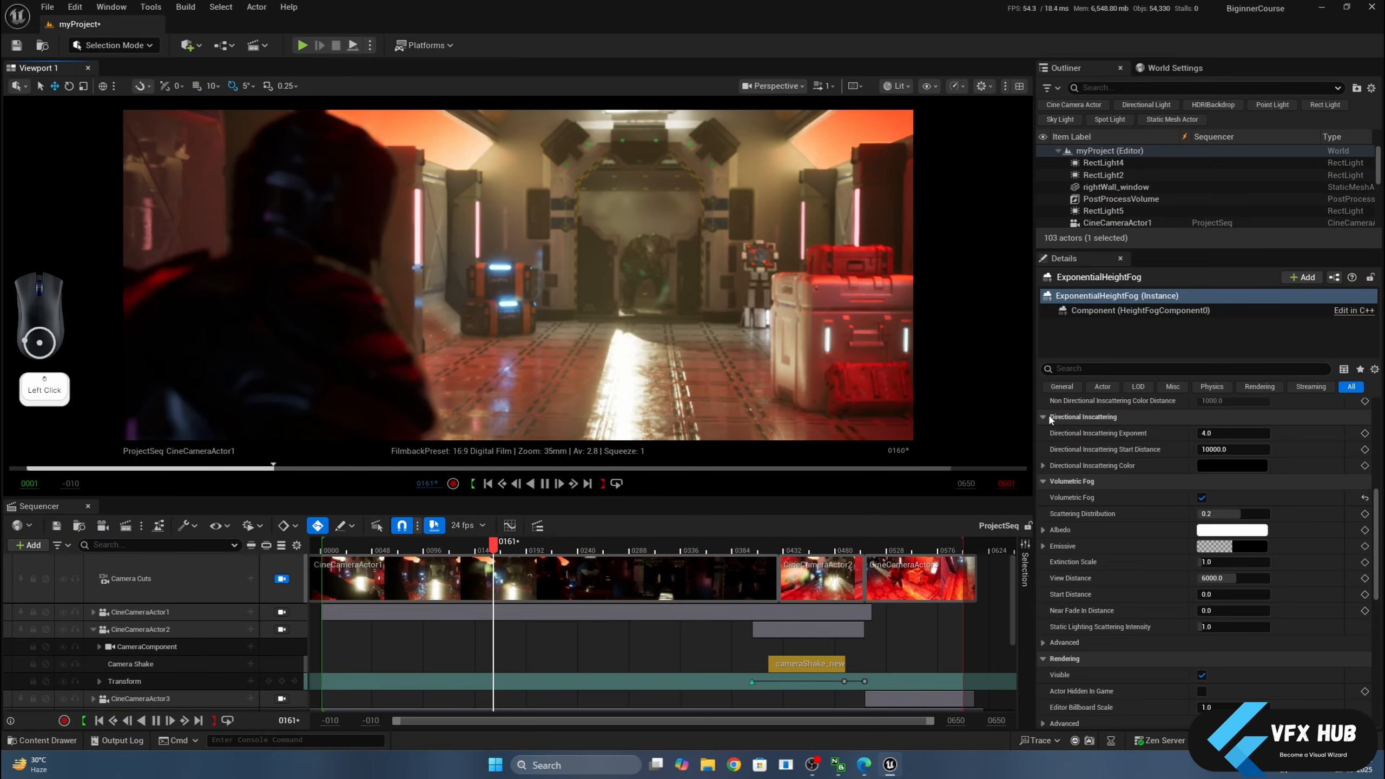
{"action": "key", "text": "F11"}
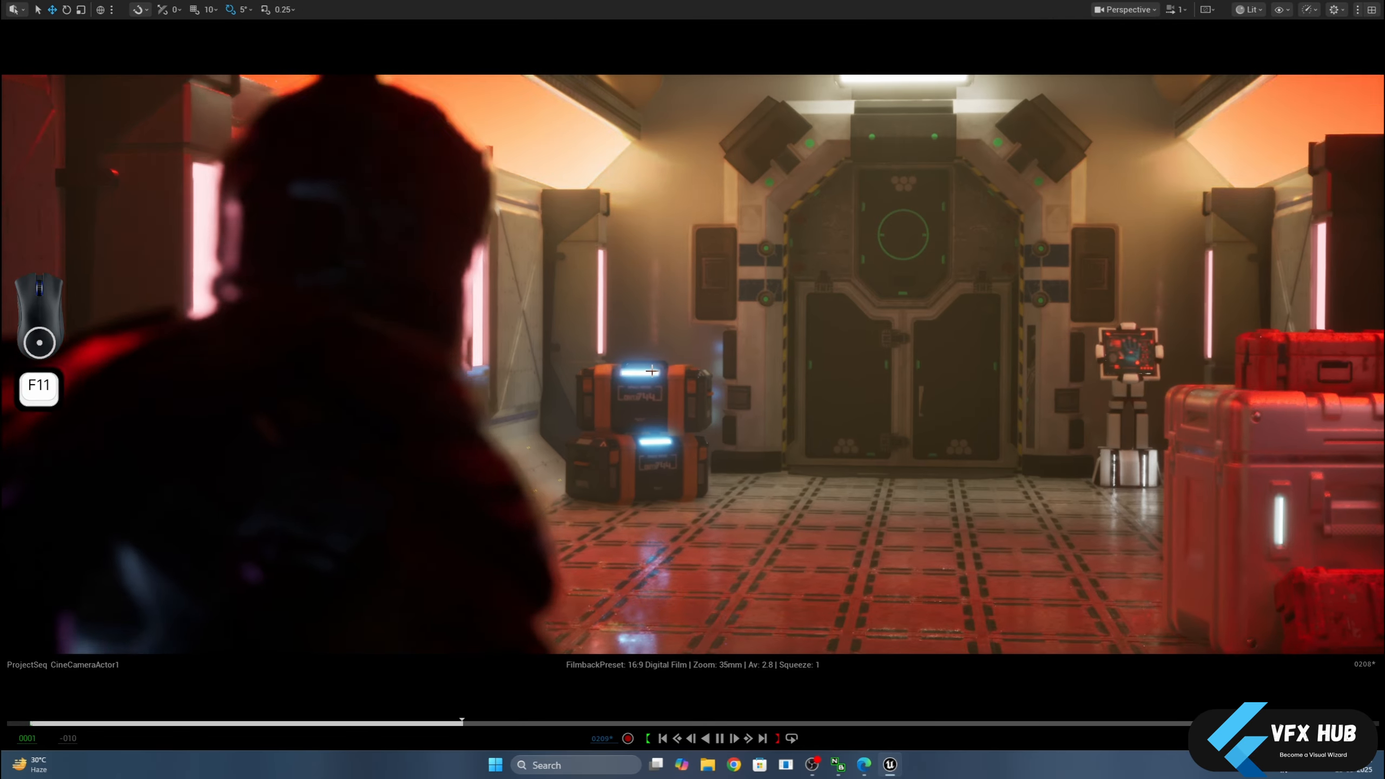